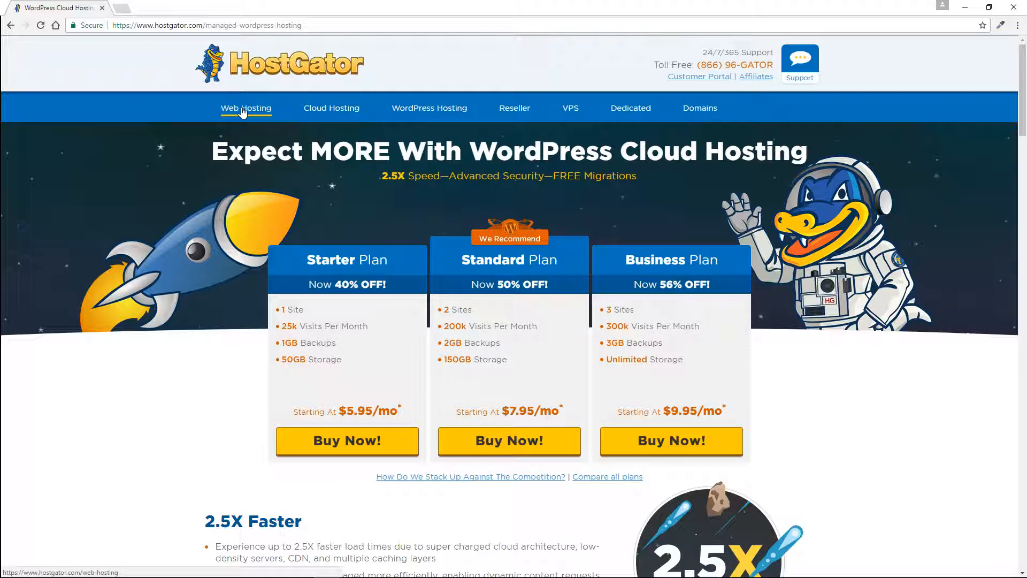
# - Go to HostGator's Web Hosting page with the Hatchling, Baby and Business plans
pyautogui.click(261, 108)
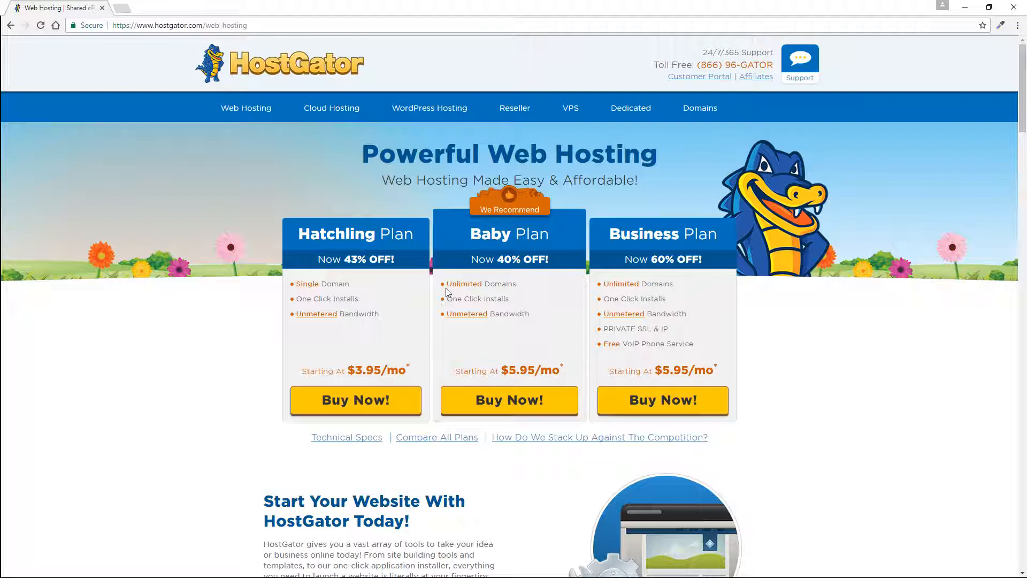
# - Start ordering the Baby plan, keeping Register a New Domain selected
pyautogui.click(519, 402)
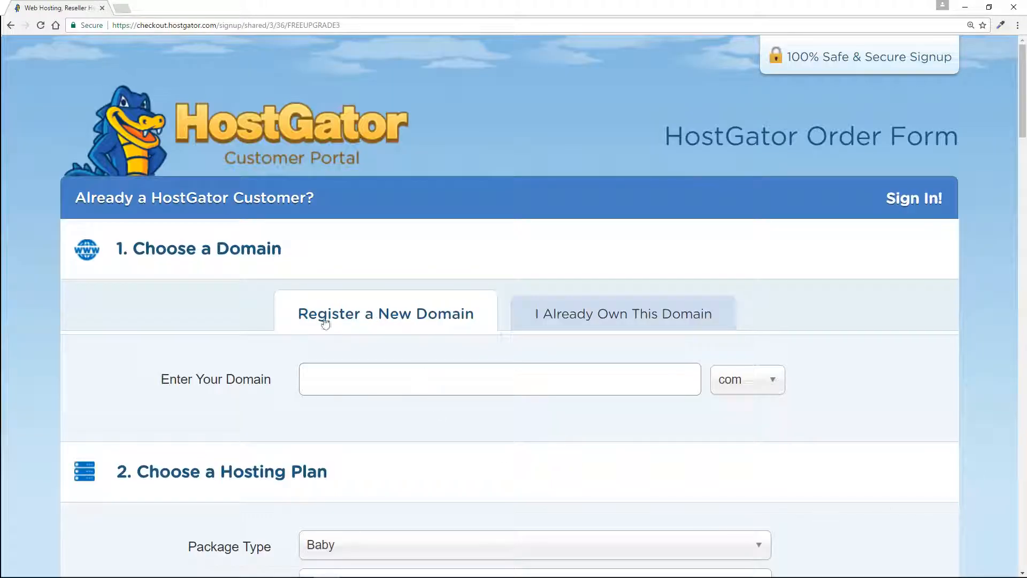
pyautogui.click(566, 318)
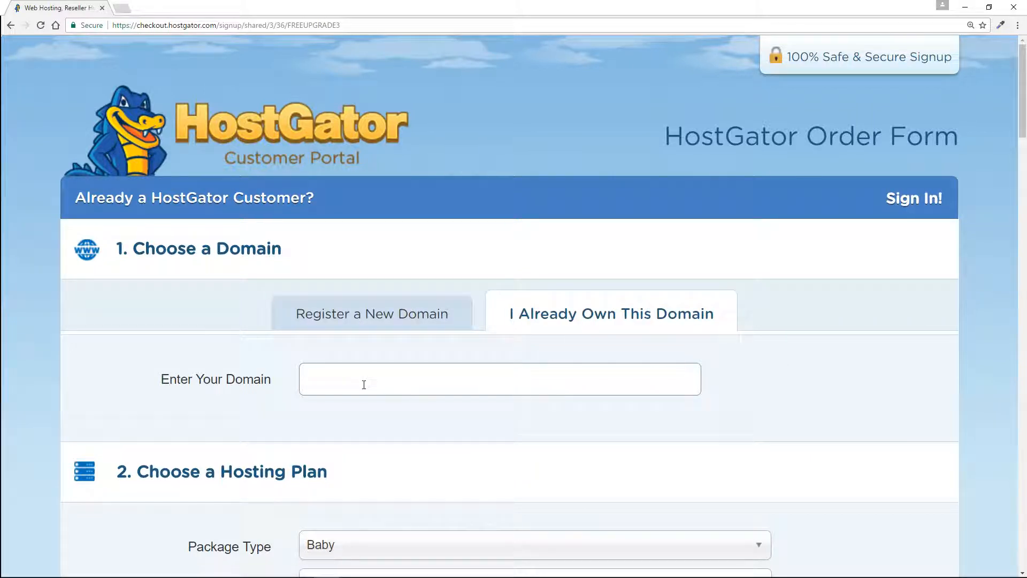
pyautogui.click(377, 316)
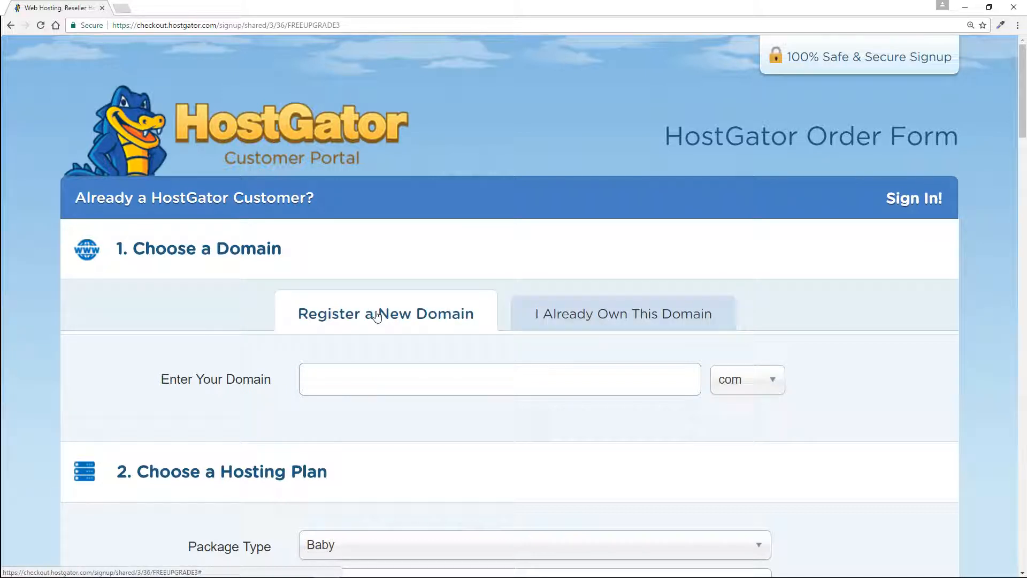
# - Search for the domain mywebsite.com
pyautogui.click(381, 379)
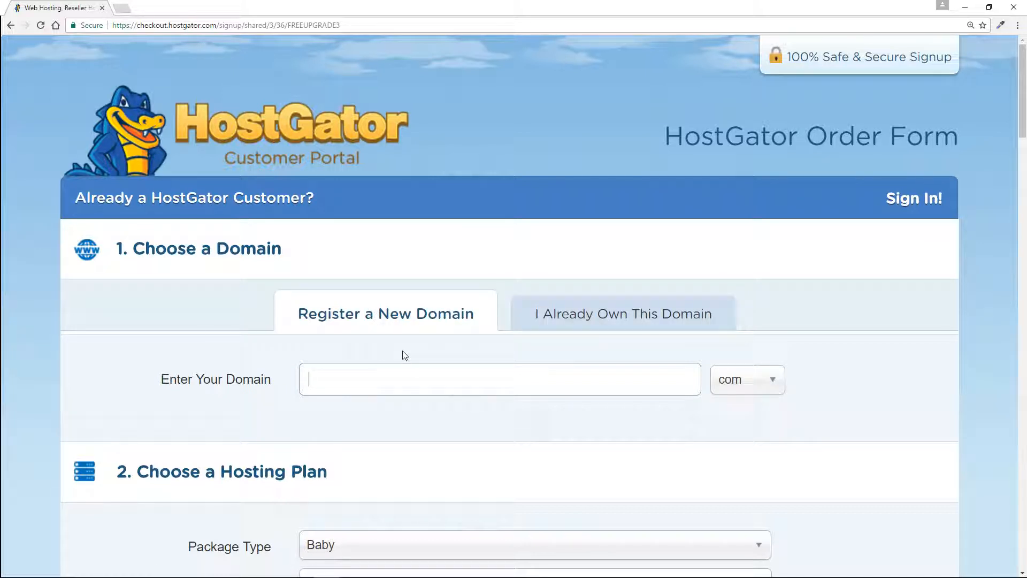
pyautogui.write('mywebsite')
pyautogui.click(769, 385)
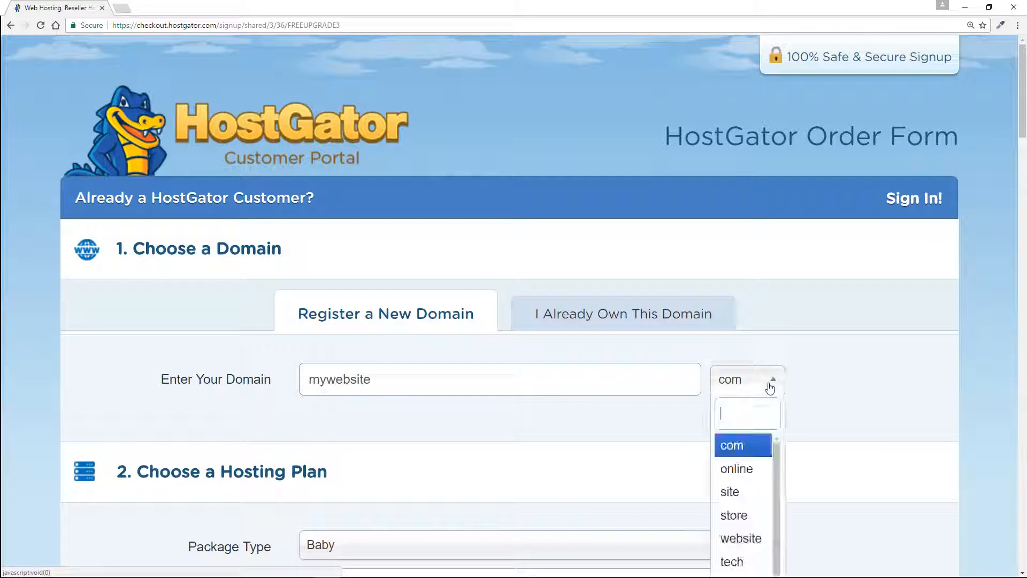
pyautogui.click(734, 451)
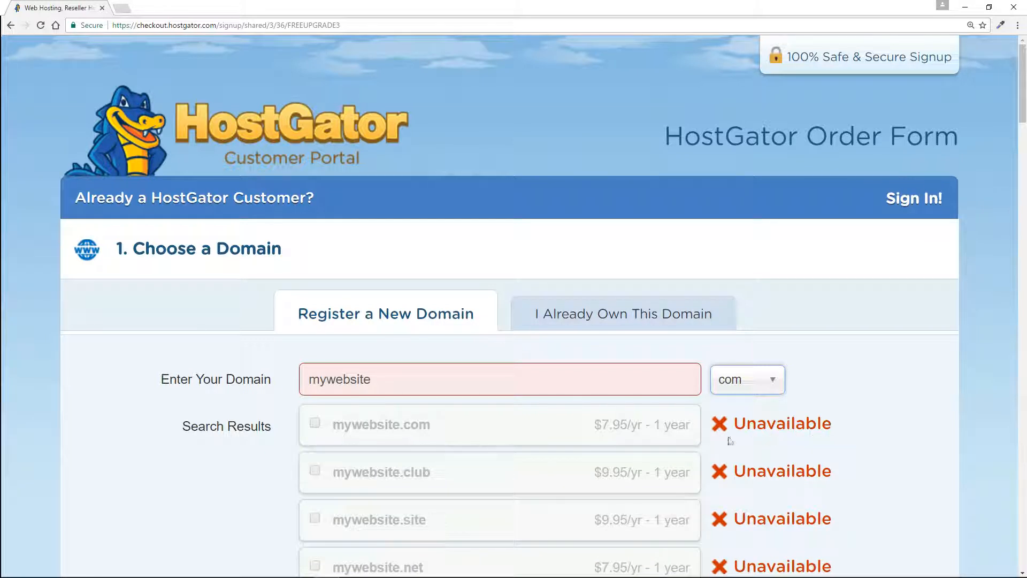
# - Search for myvacationwebsite.com and review the available extensions like .club and .net
pyautogui.click(378, 380)
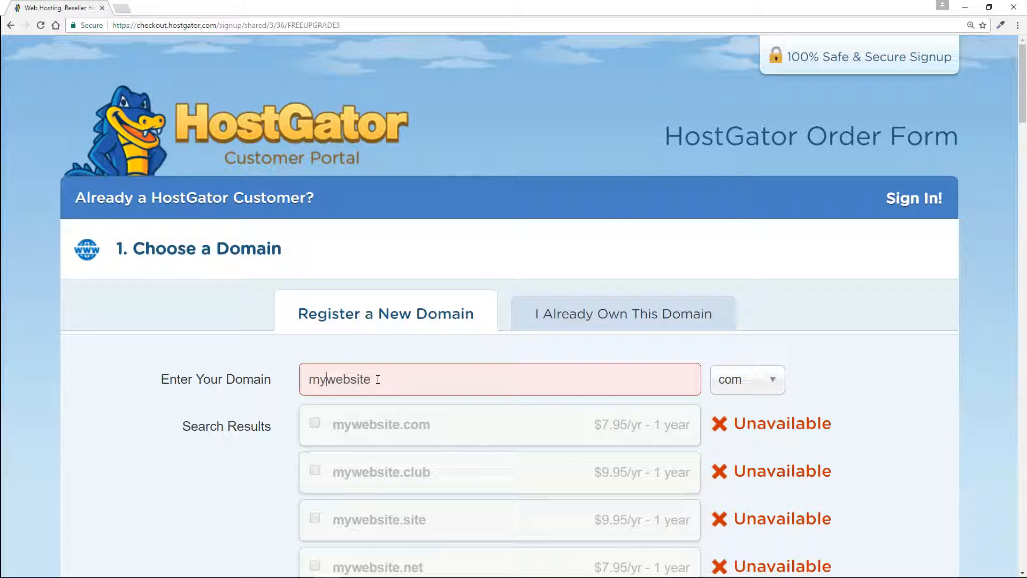
pyautogui.write('vacation')
pyautogui.click(766, 388)
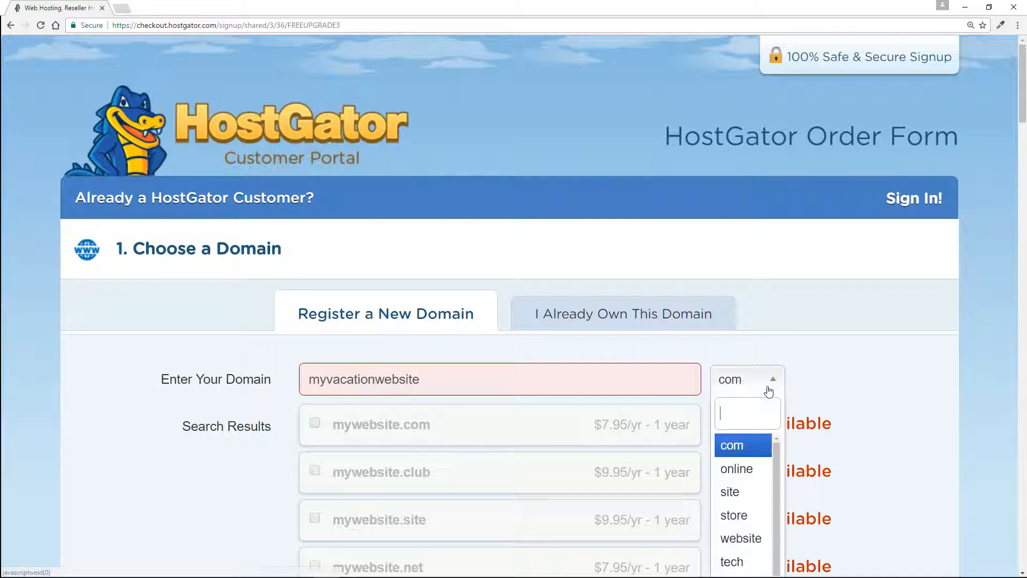
pyautogui.click(731, 449)
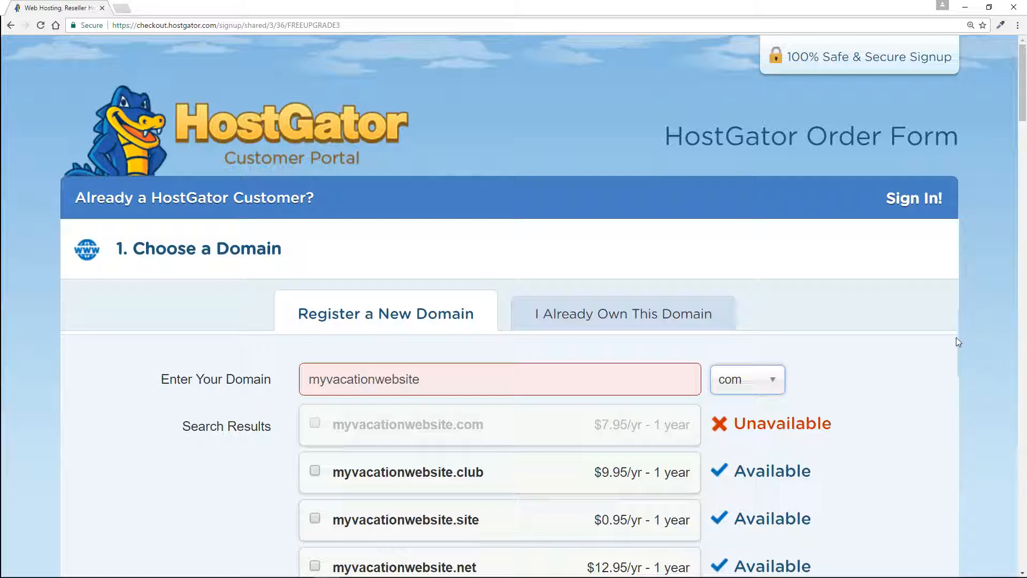
pyautogui.scroll(-3, 958, 341)
pyautogui.scroll(-2, 961, 347)
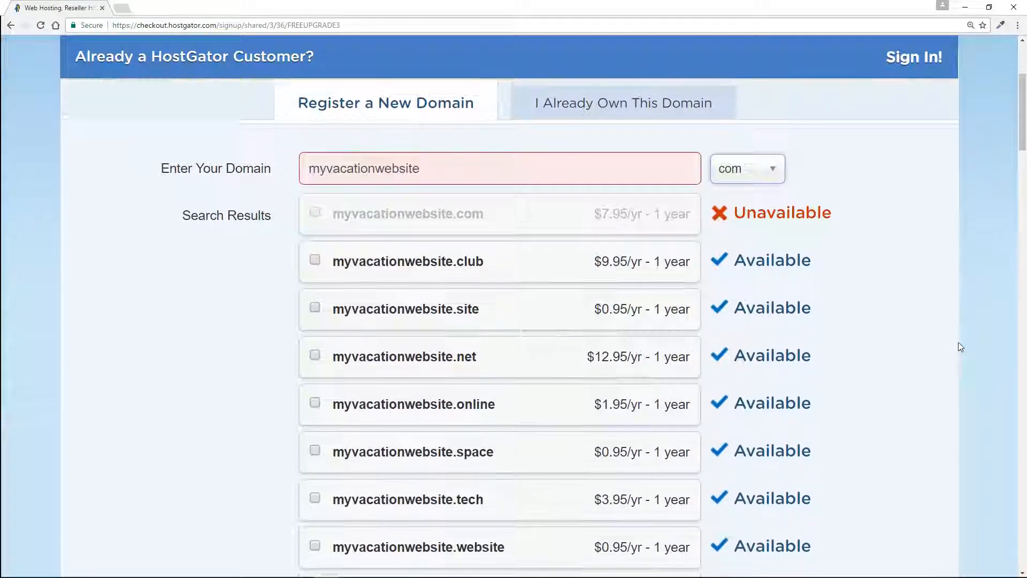
pyautogui.scroll(-2, 960, 346)
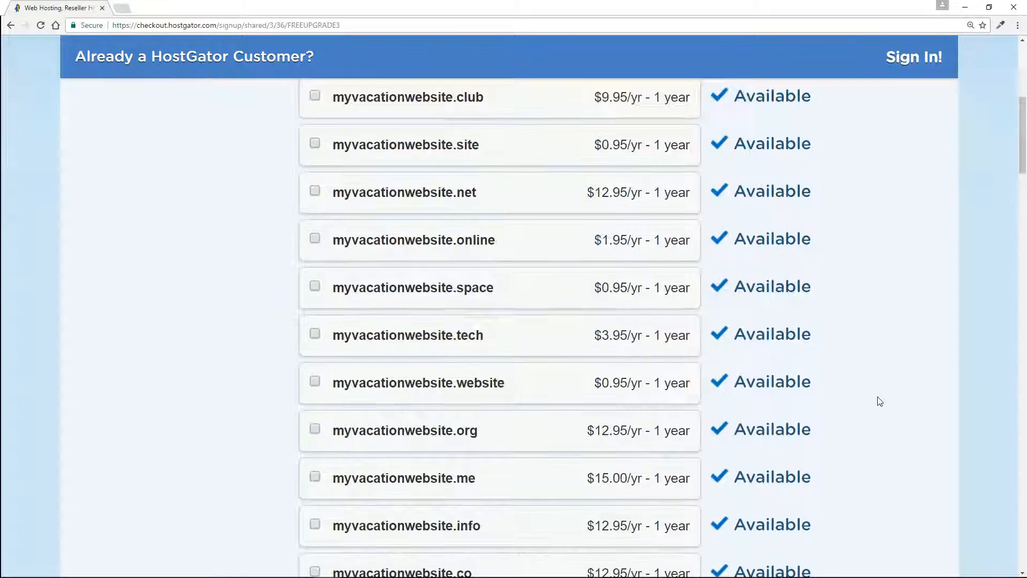
pyautogui.scroll(5, 885, 399)
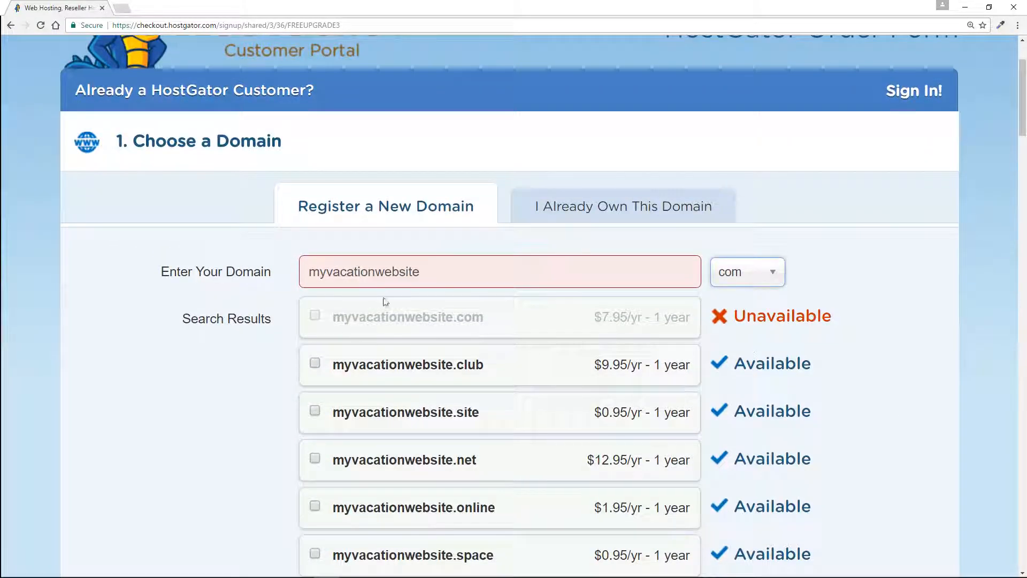
# - Search for myexoticvacationwebsite.com and add it as the primary domain with Domain Privacy Protection
pyautogui.click(377, 273)
pyautogui.press('BackSpace')
pyautogui.press('BackSpace')
pyautogui.press('BackSpace')
pyautogui.press('BackSpace')
pyautogui.press('BackSpace')
pyautogui.press('BackSpace')
pyautogui.press('BackSpace')
pyautogui.press('BackSpace')
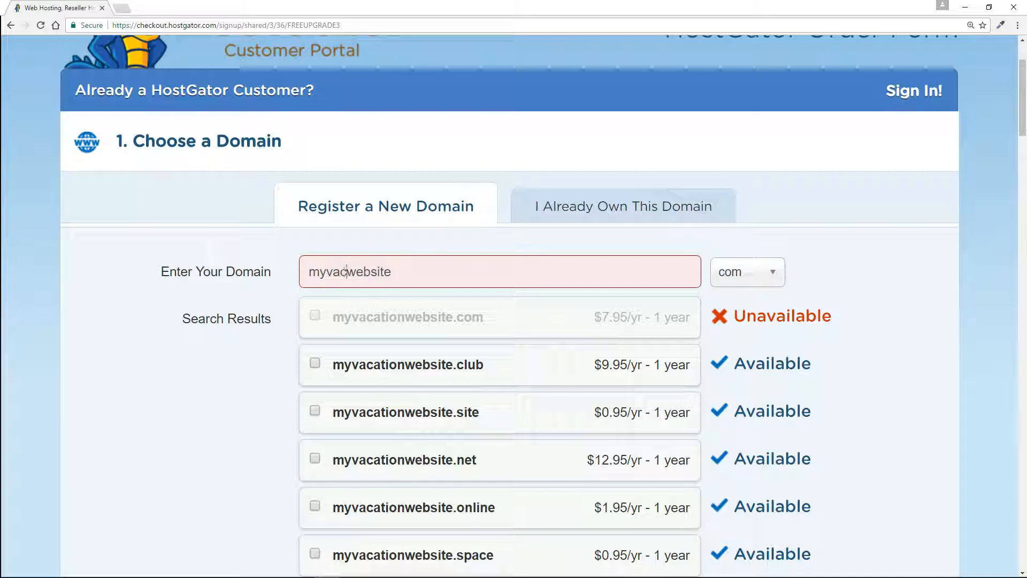
pyautogui.write('exoticvacation')
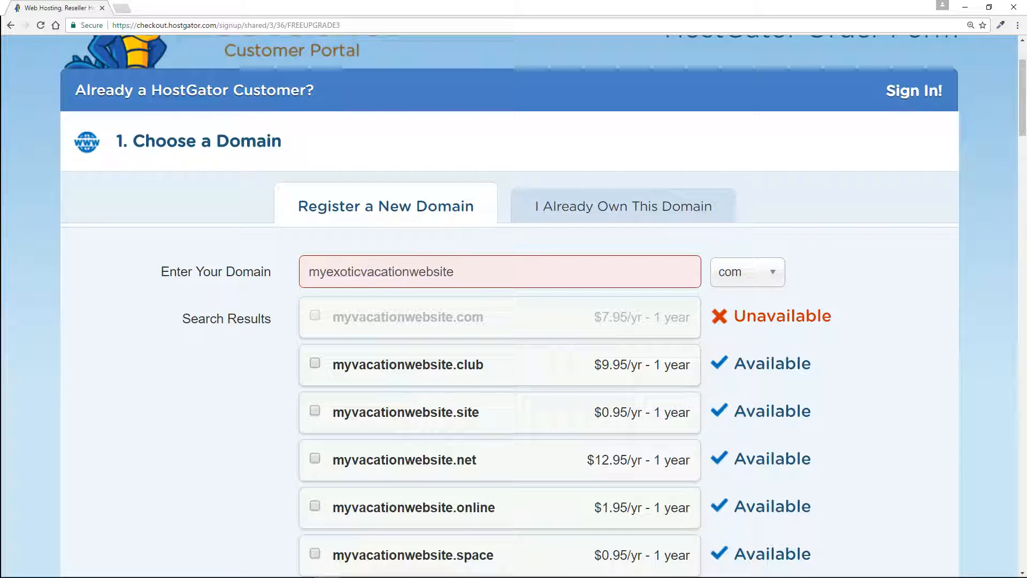
pyautogui.click(776, 273)
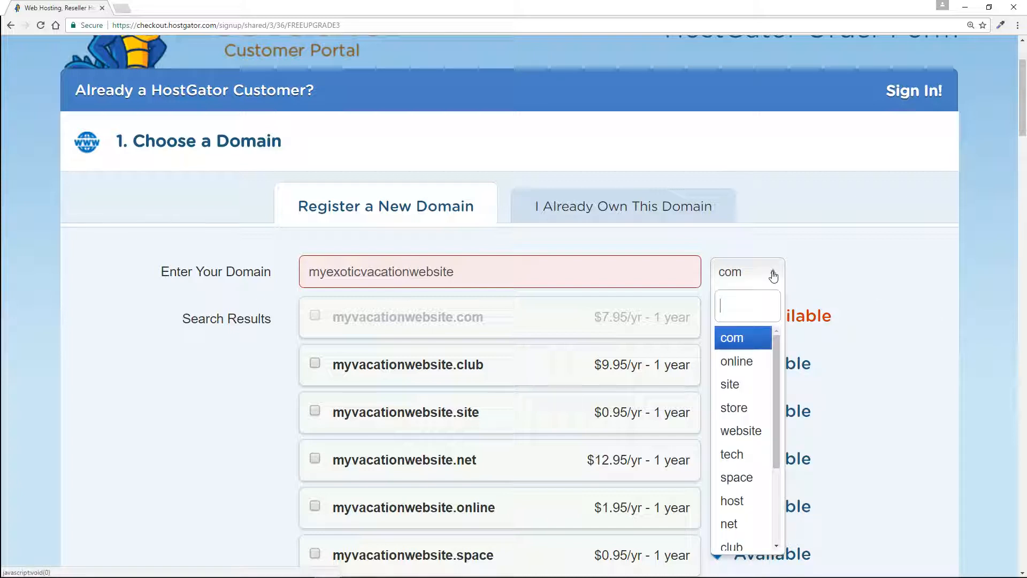
pyautogui.click(730, 343)
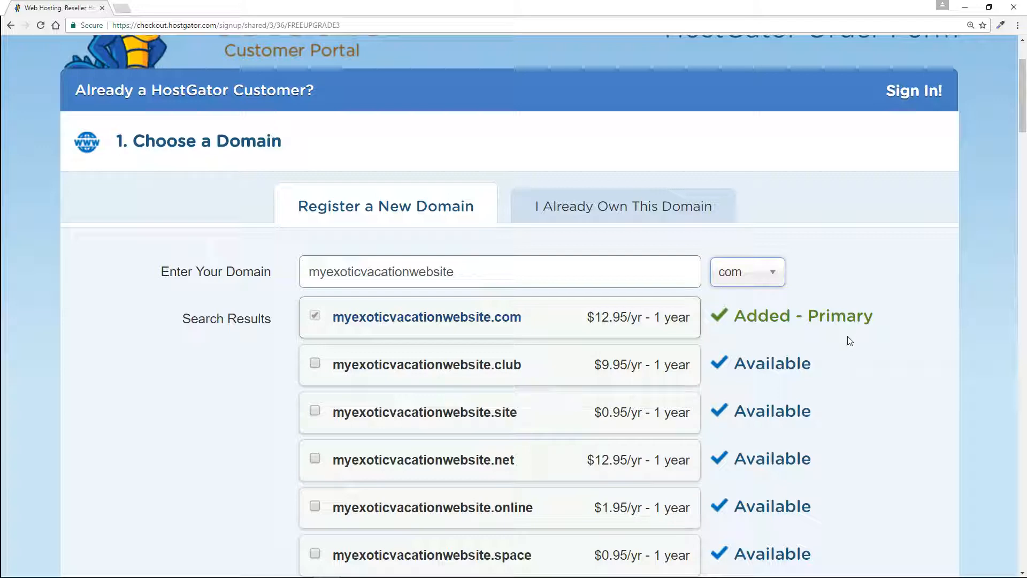
pyautogui.scroll(-5, 875, 342)
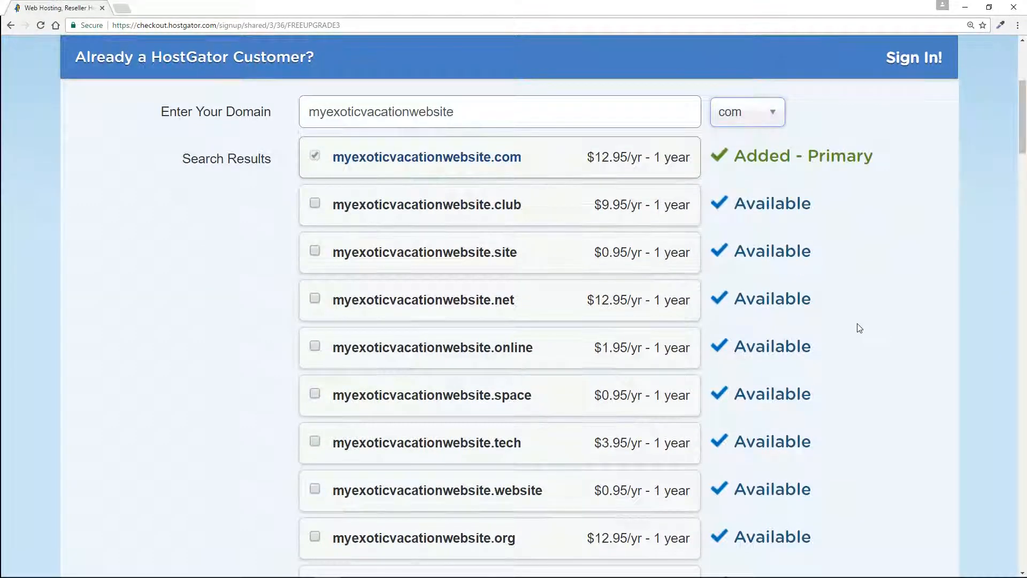
pyautogui.scroll(-6, 875, 321)
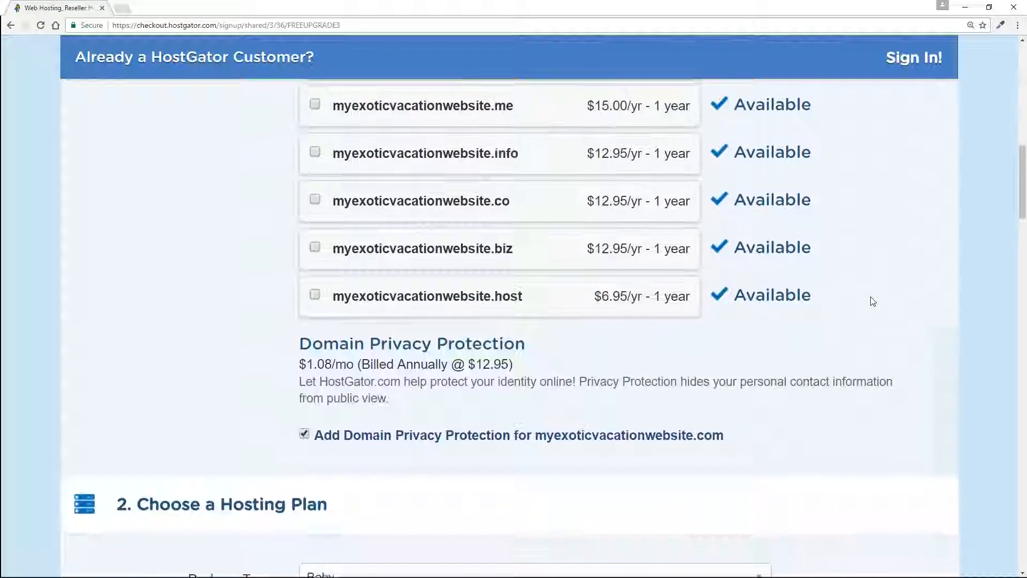
pyautogui.scroll(-1, 870, 298)
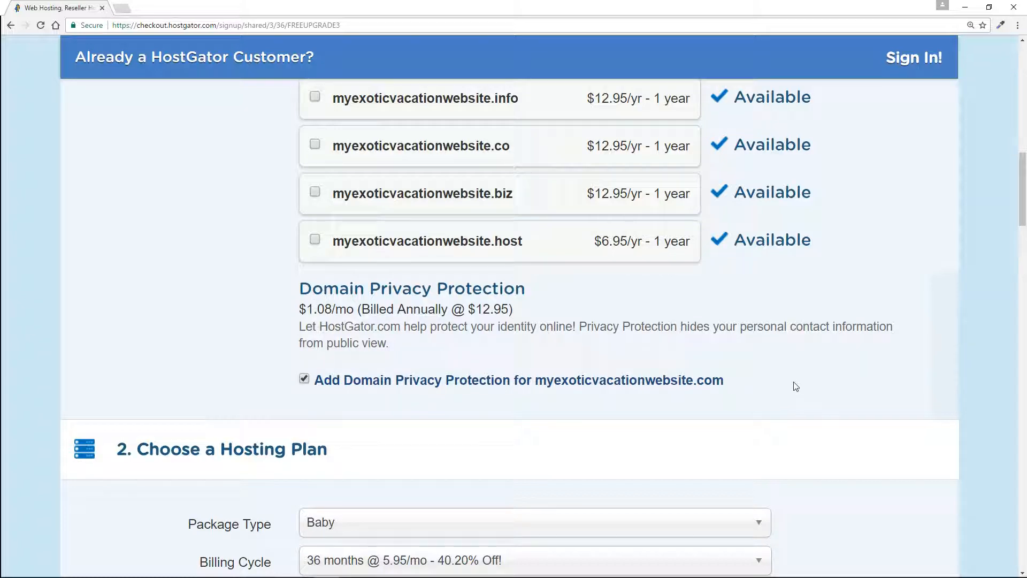
# - Set the Baby plan's billing cycle to 12 months ($8.95/mo)
pyautogui.scroll(-4, 807, 374)
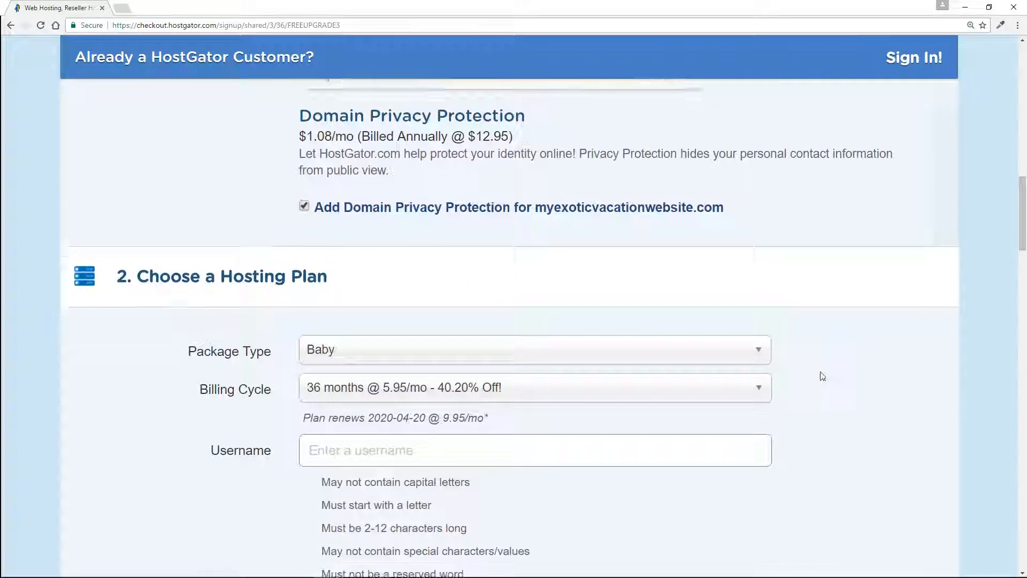
pyautogui.scroll(-1, 823, 377)
pyautogui.scroll(-1, 824, 379)
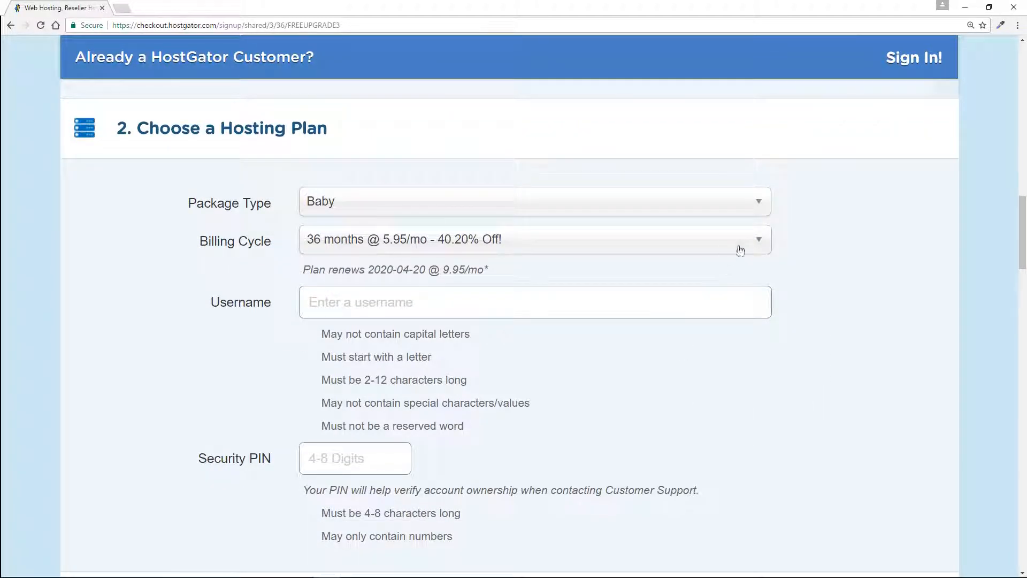
pyautogui.click(756, 246)
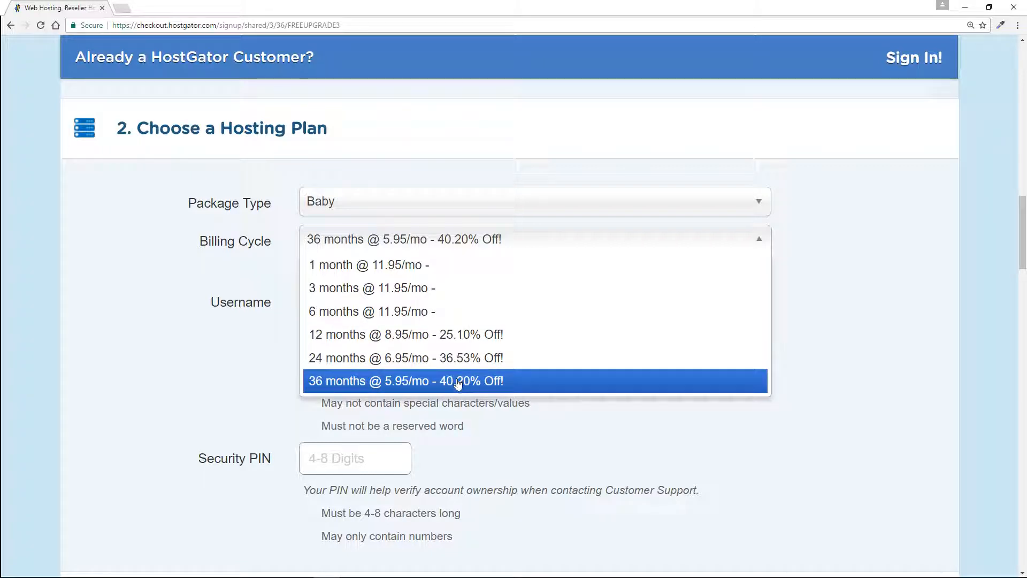
pyautogui.click(388, 336)
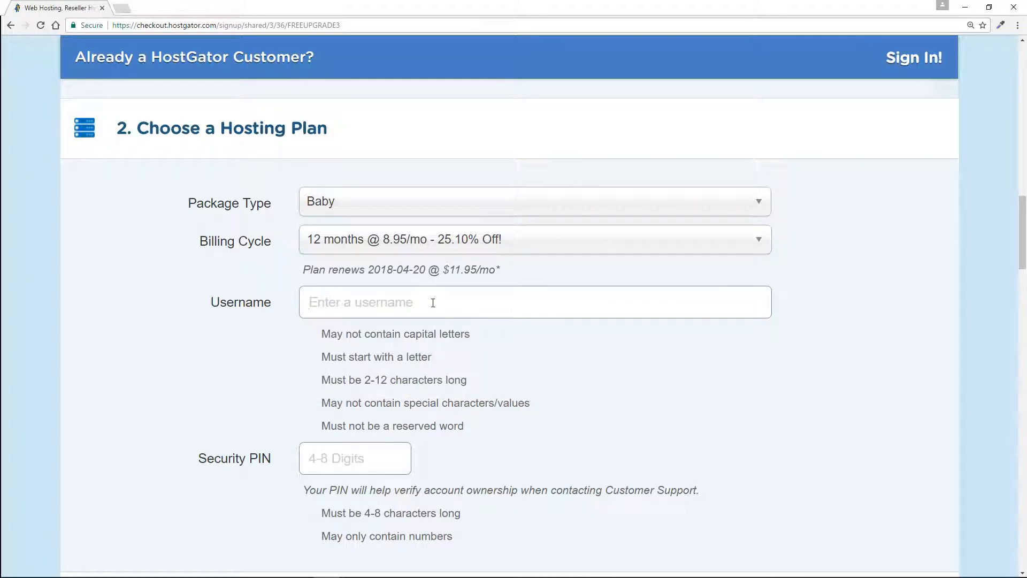
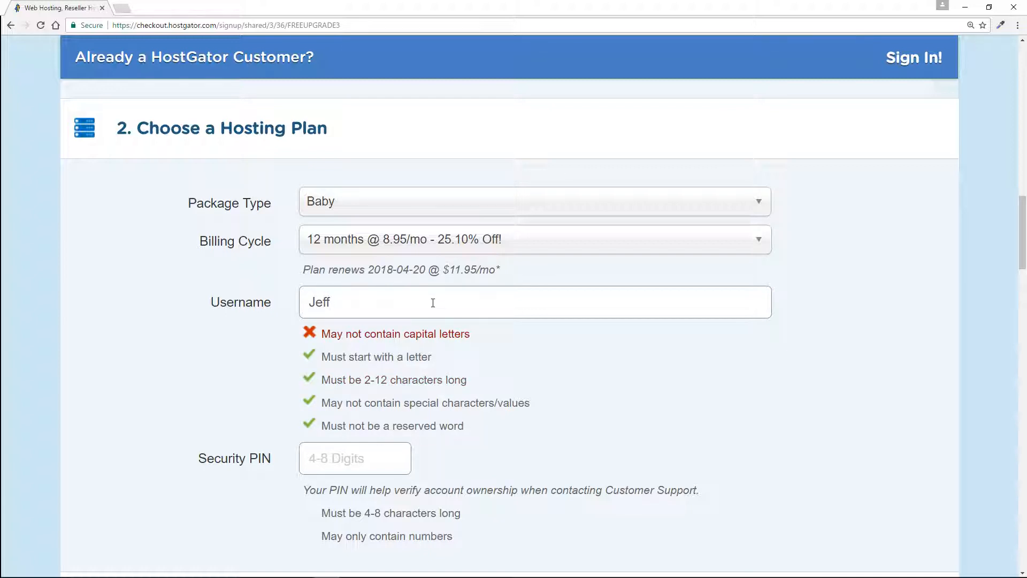
# - Enter a lowercase account username and a numeric security PIN
pyautogui.press('BackSpace')
pyautogui.press('BackSpace')
pyautogui.press('BackSpace')
pyautogui.press('BackSpace')
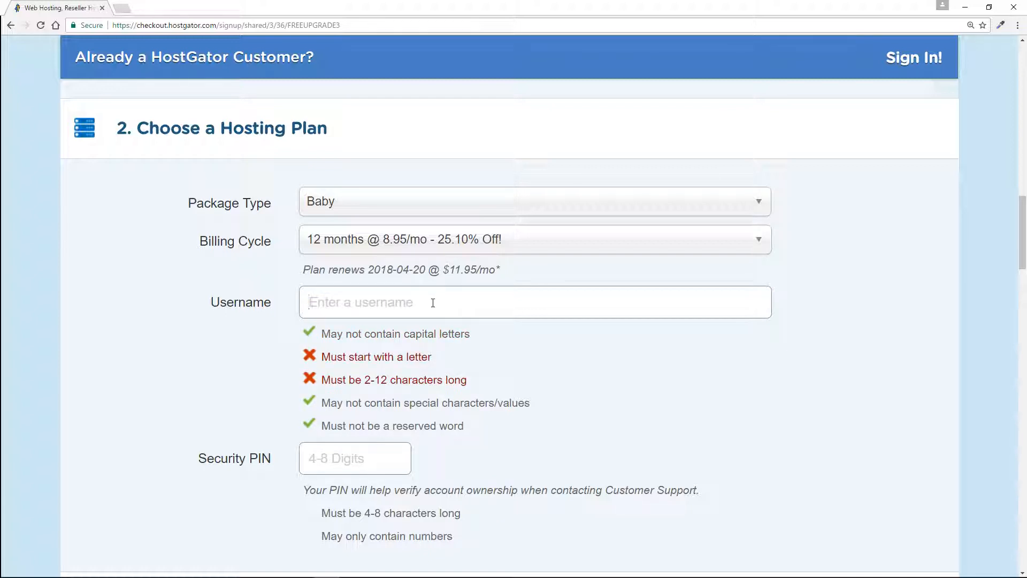
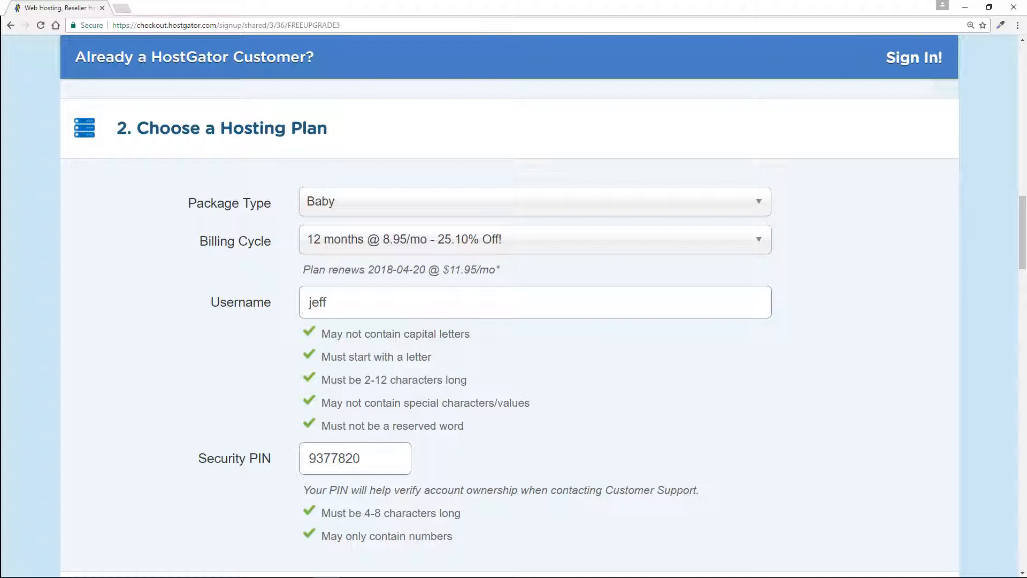
pyautogui.scroll(-1, 844, 327)
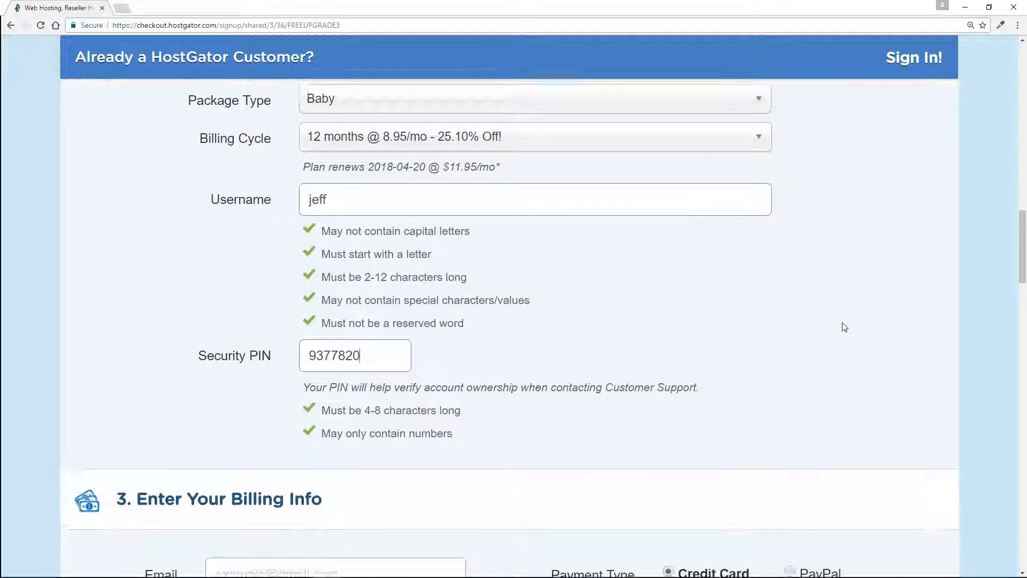
# - Fill in the billing email address and confirm it in Confirm Email
pyautogui.scroll(-5, 841, 324)
pyautogui.scroll(-3, 838, 319)
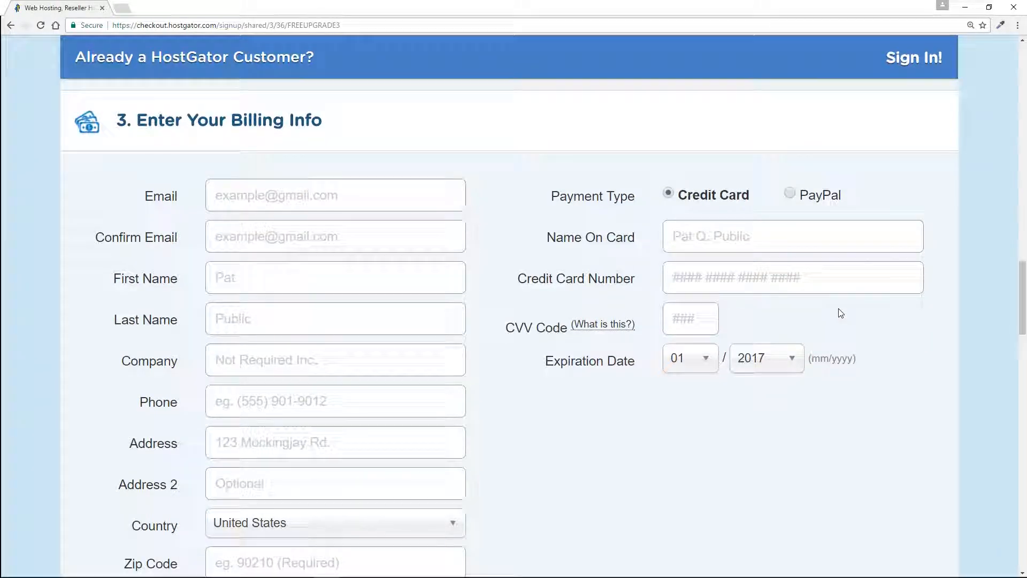
pyautogui.scroll(-1, 839, 310)
pyautogui.scroll(1, 834, 300)
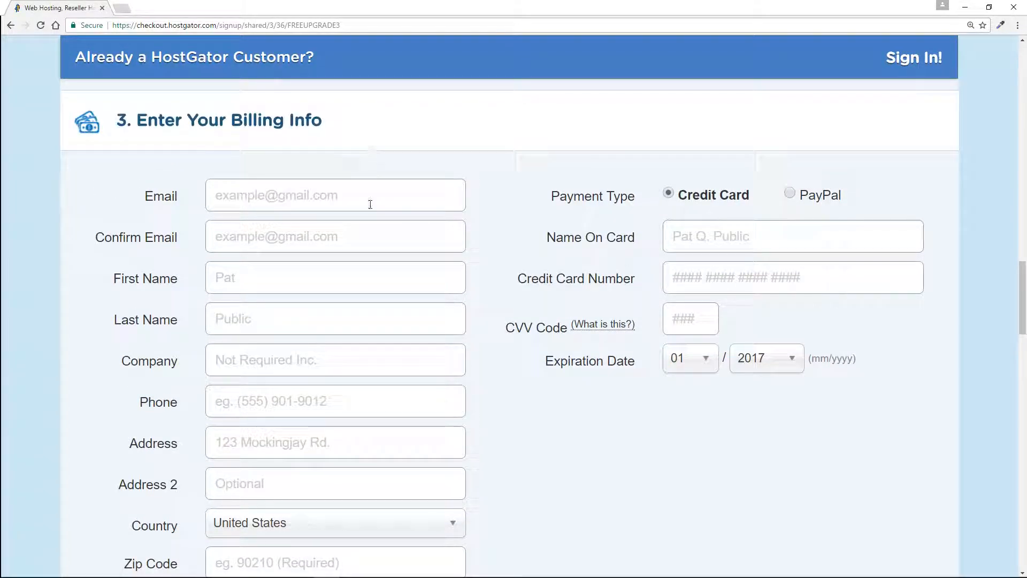
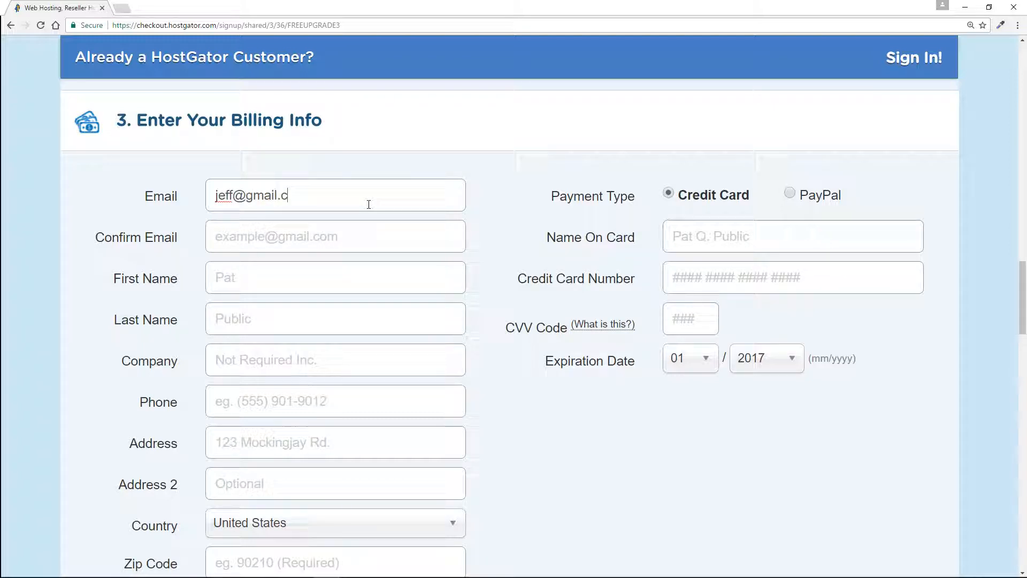
pyautogui.click(369, 240)
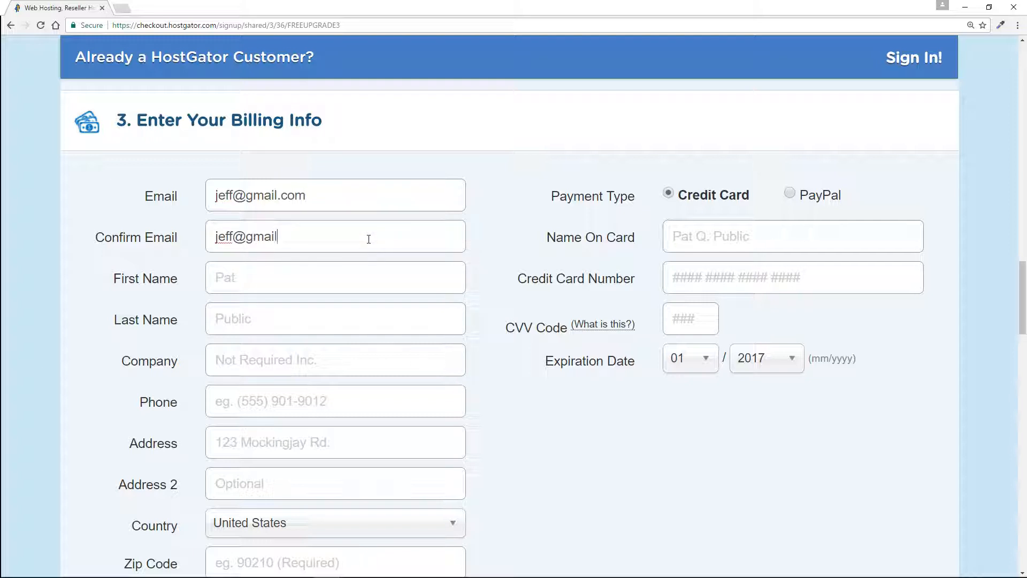
pyautogui.click(264, 278)
# - Choose PayPal as the payment type instead of credit card
pyautogui.click(791, 194)
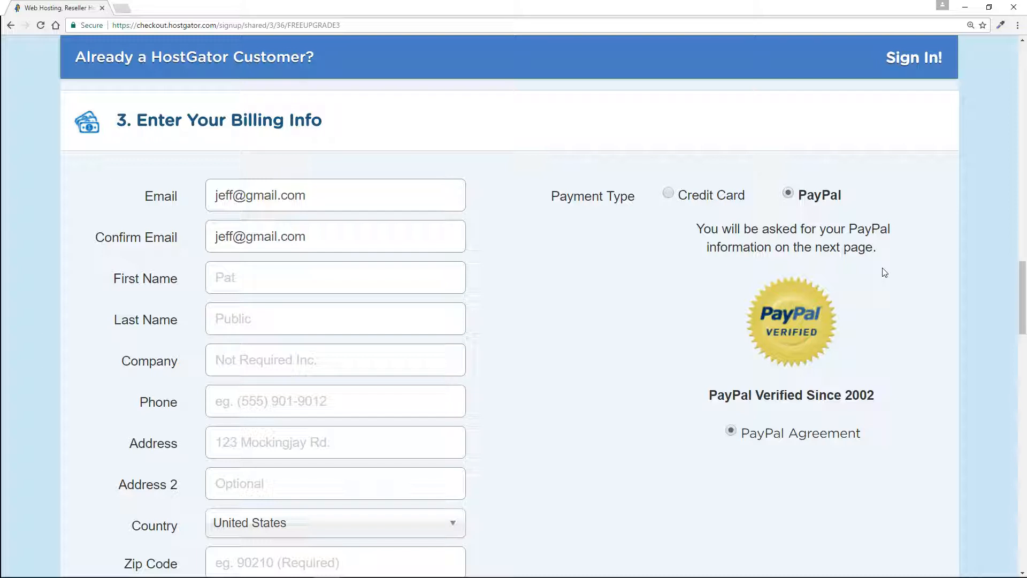
pyautogui.scroll(-1, 885, 273)
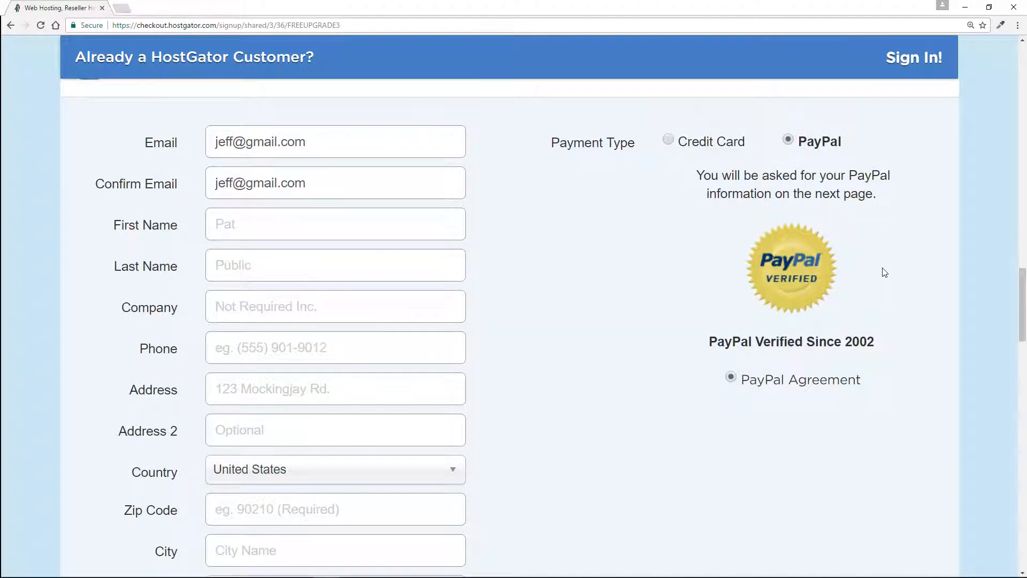
pyautogui.scroll(-2, 862, 269)
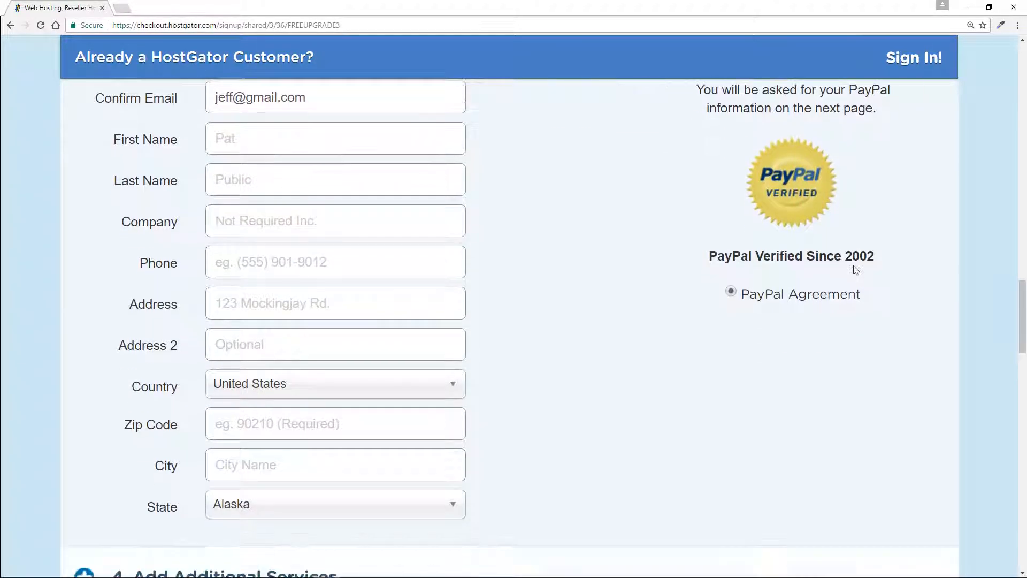
pyautogui.scroll(-5, 851, 267)
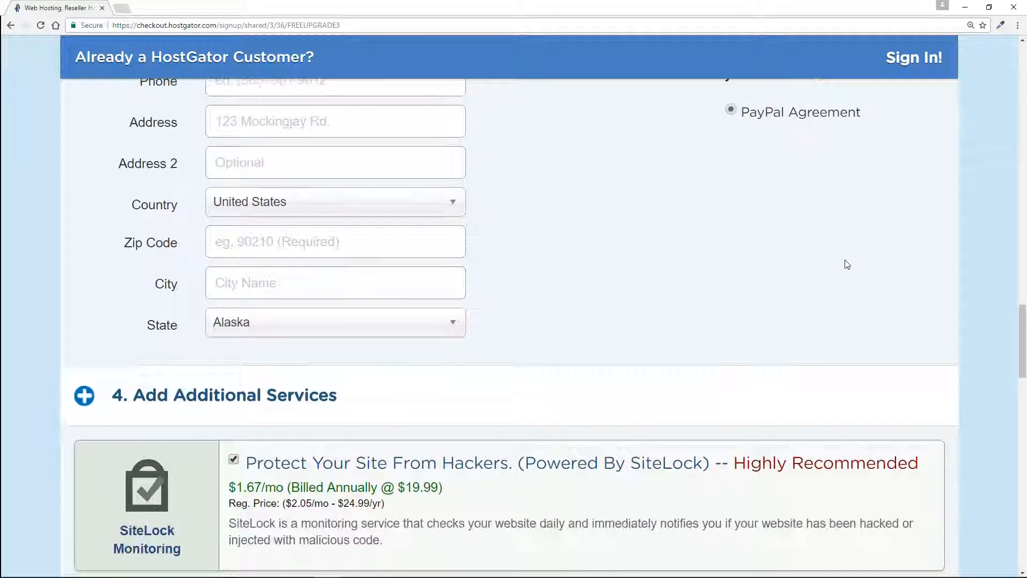
pyautogui.scroll(-4, 845, 264)
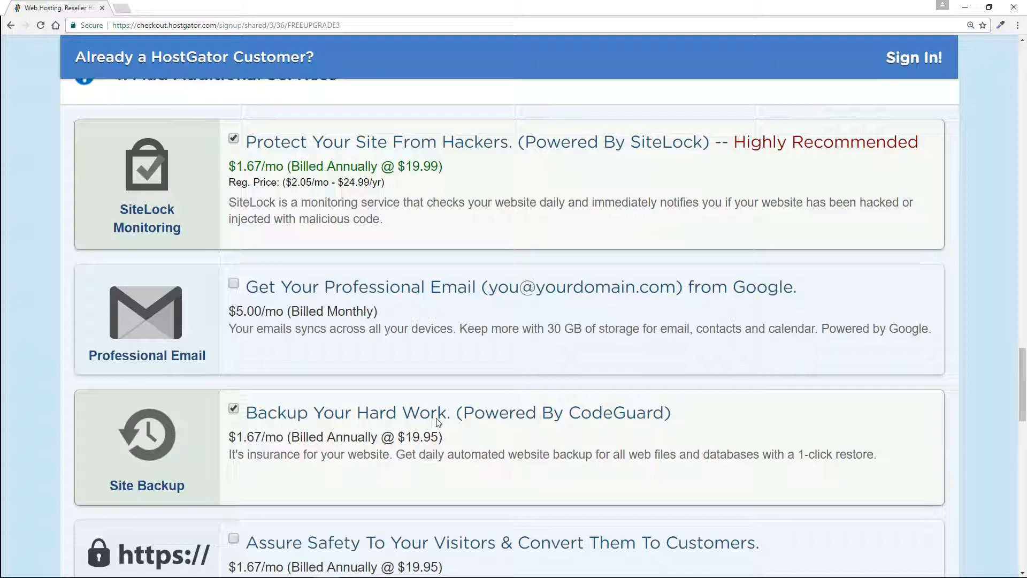
pyautogui.scroll(-1, 480, 420)
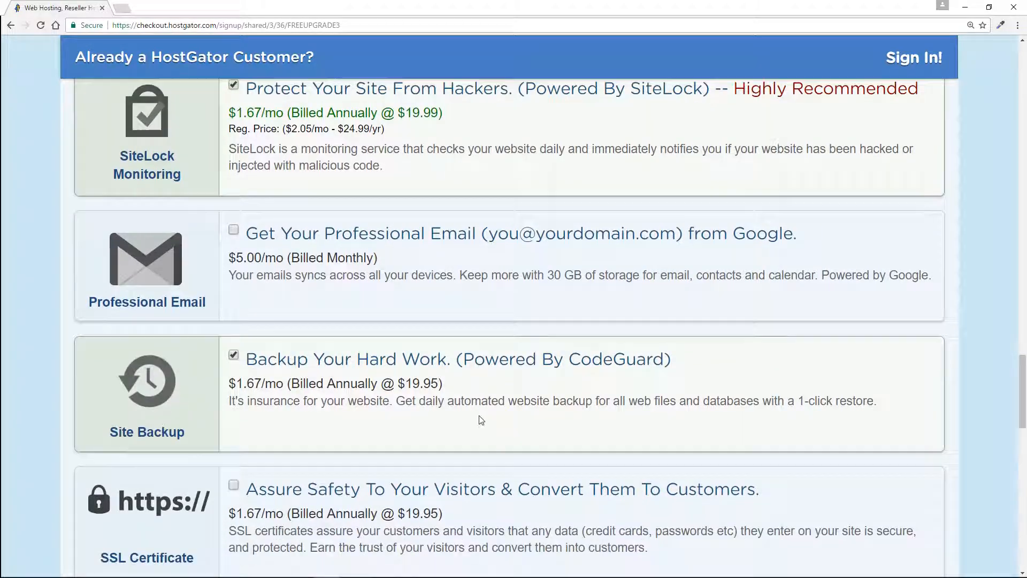
pyautogui.scroll(-3, 480, 420)
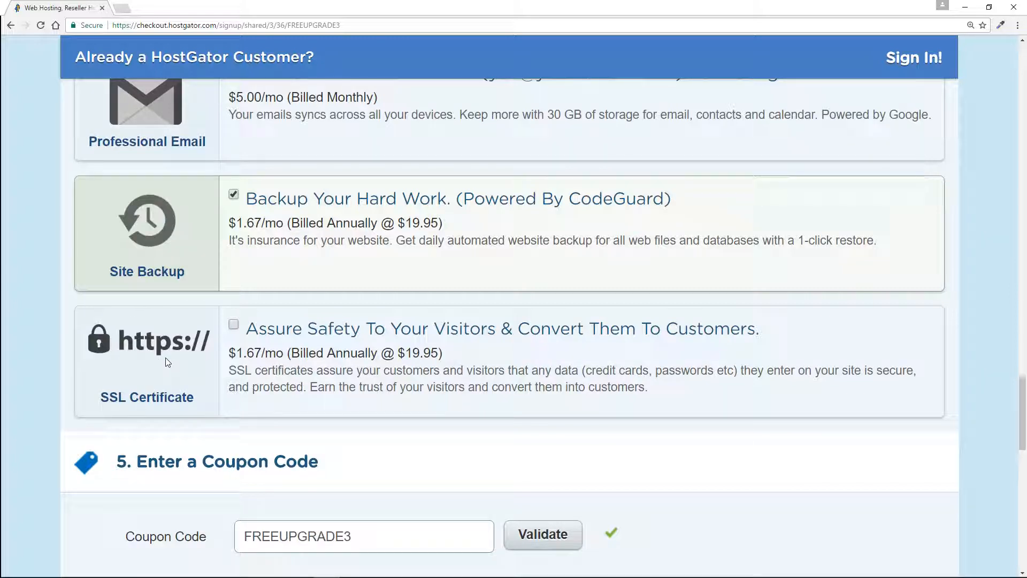
pyautogui.click(234, 326)
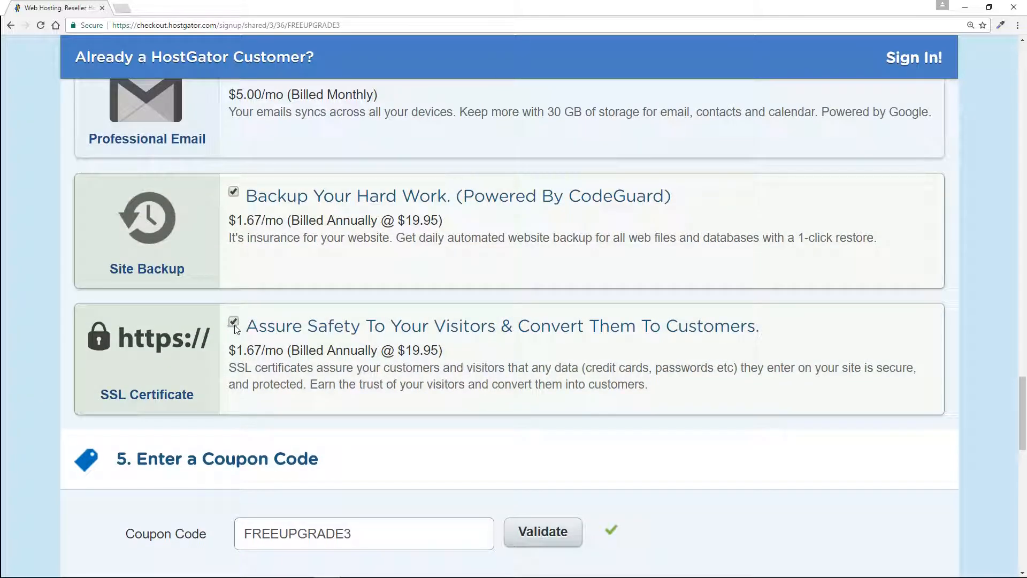
pyautogui.click(234, 322)
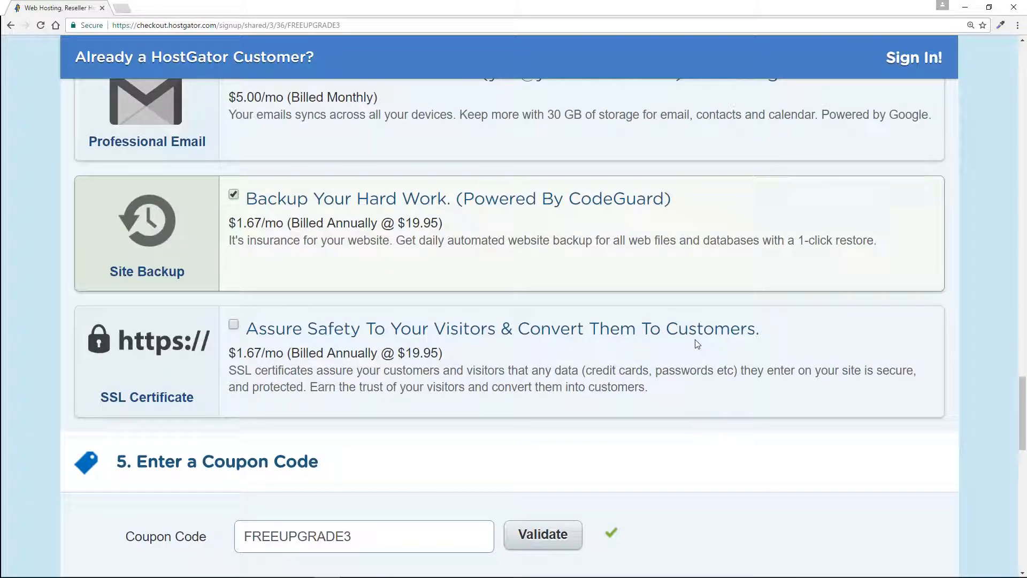
pyautogui.scroll(-3, 717, 345)
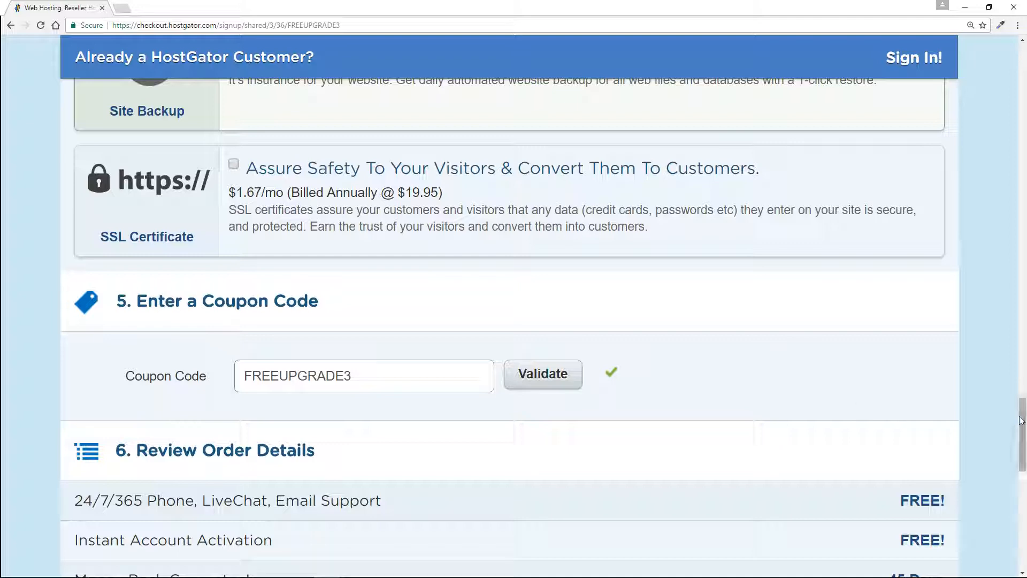
pyautogui.moveTo(1023, 414); pyautogui.dragTo(1023, 462)
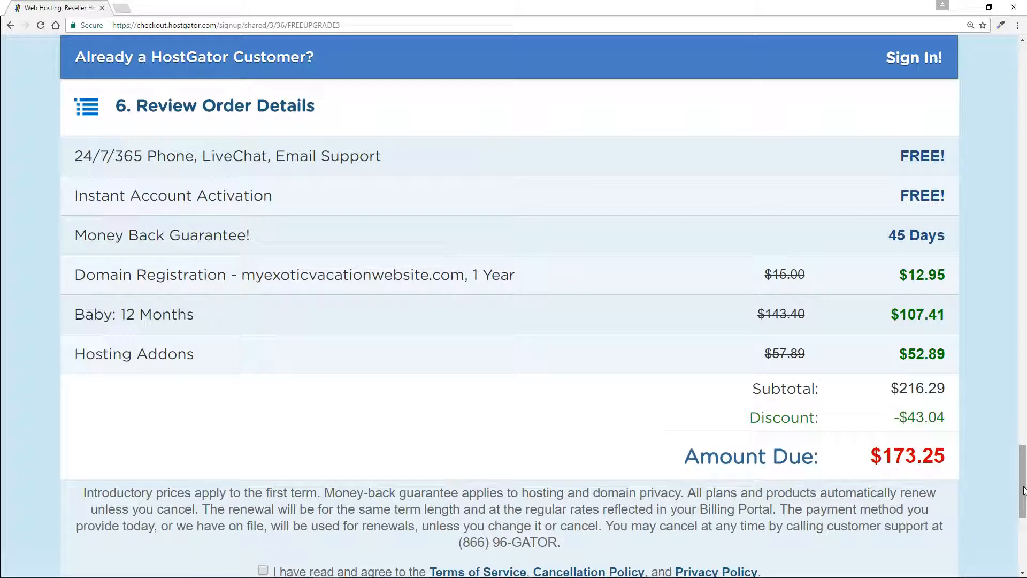
pyautogui.moveTo(1023, 490); pyautogui.dragTo(1023, 435)
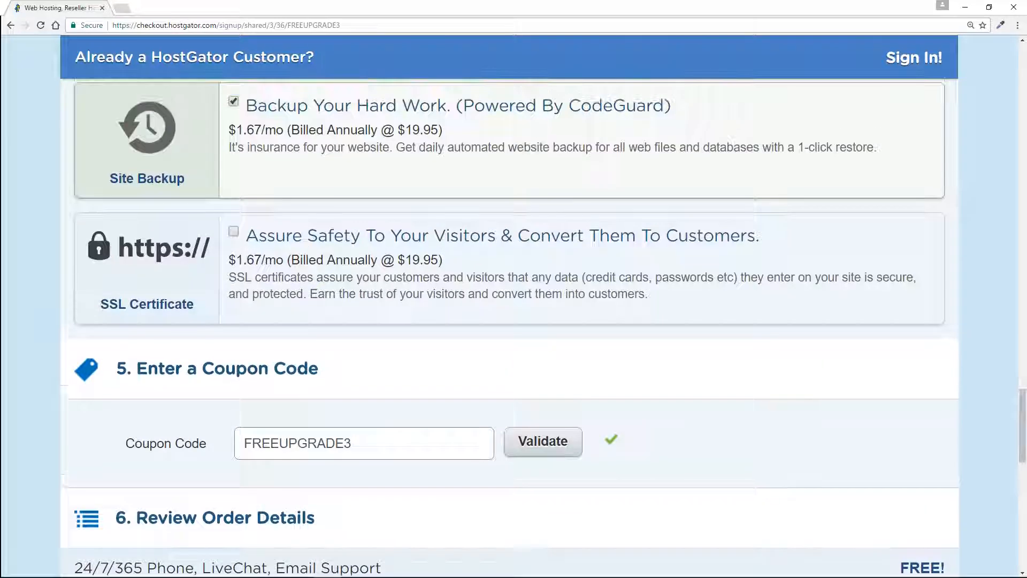
# - Replace coupon FREEUPGRADE3 with BURB60 and validate it, bringing the amount due to $143.92
pyautogui.click(381, 441)
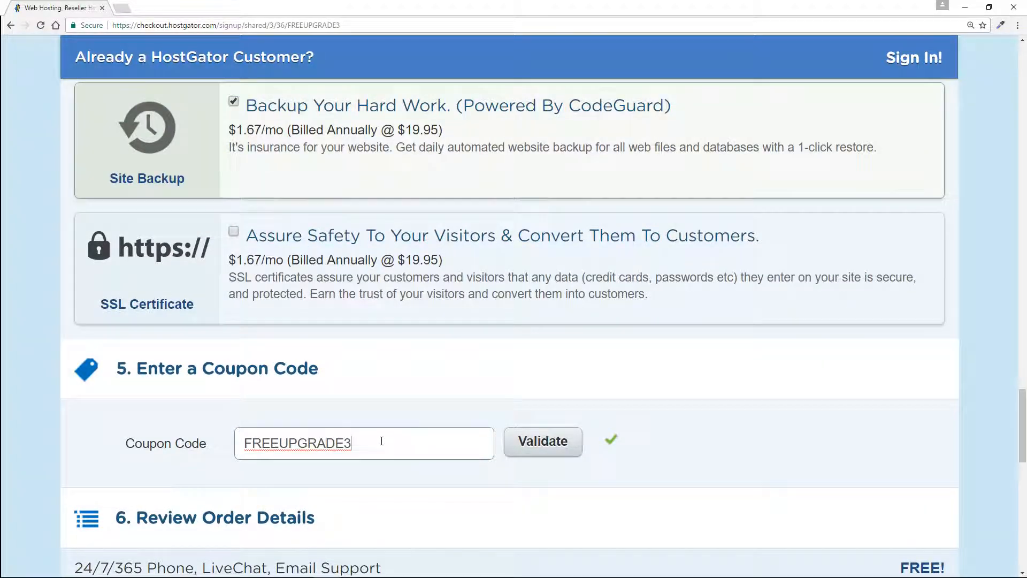
pyautogui.press('BackSpace')
pyautogui.press('BackSpace')
pyautogui.press('BackSpace')
pyautogui.press('BackSpace')
pyautogui.press('BackSpace')
pyautogui.press('BackSpace')
pyautogui.press('BackSpace')
pyautogui.press('BackSpace')
pyautogui.press('BackSpace')
pyautogui.press('BackSpace')
pyautogui.press('BackSpace')
pyautogui.press('BackSpace')
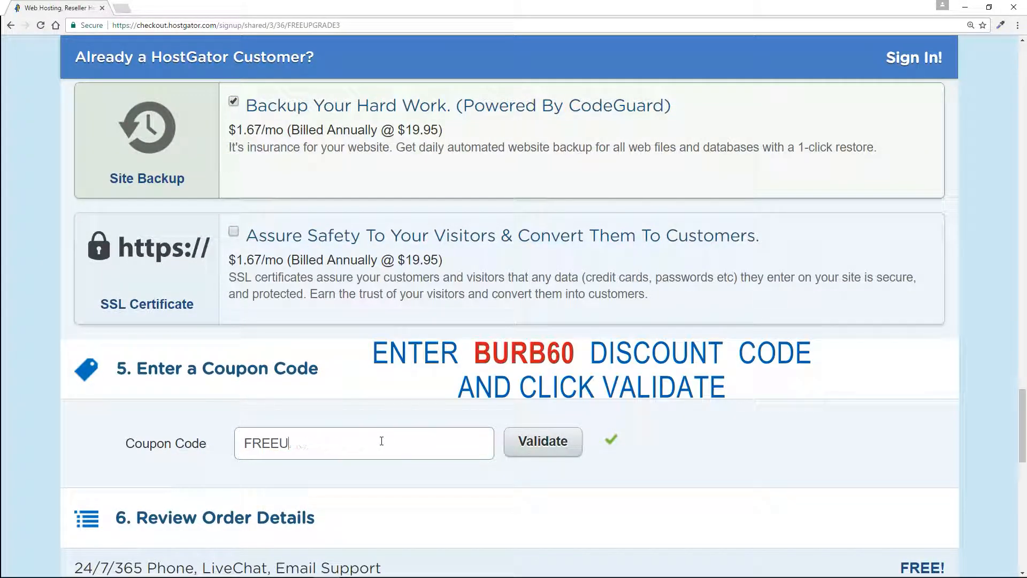
pyautogui.write('BURB60')
pyautogui.click(542, 445)
pyautogui.moveTo(1019, 411); pyautogui.dragTo(1020, 463)
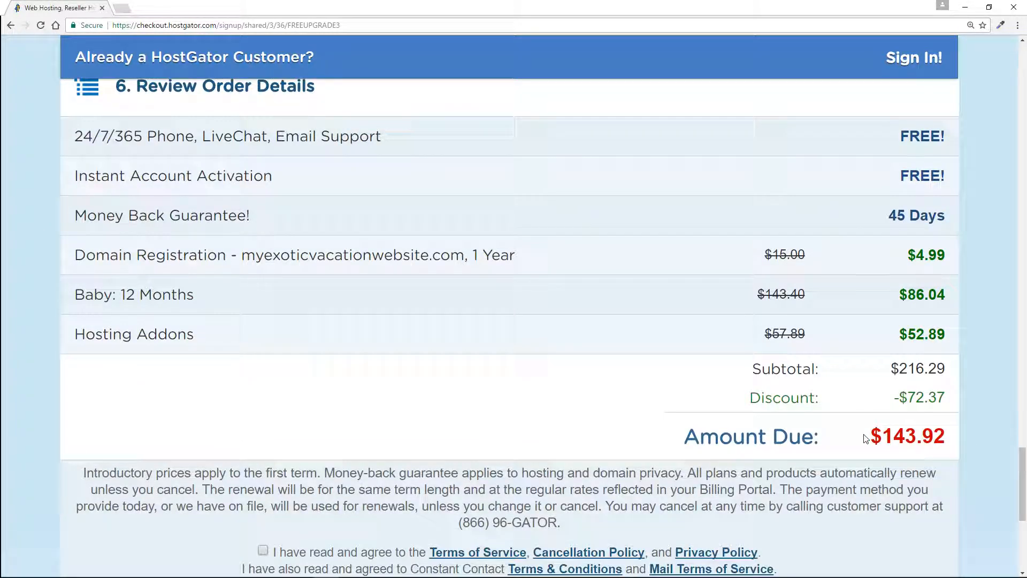
# - Accept the terms of service and check out the order
pyautogui.moveTo(1022, 464); pyautogui.dragTo(1022, 512)
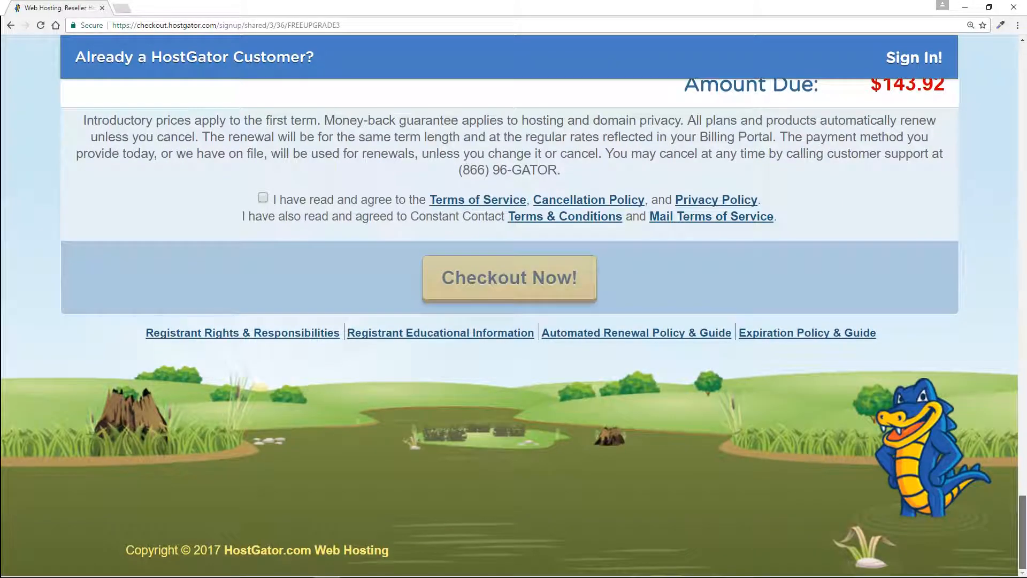
pyautogui.click(263, 199)
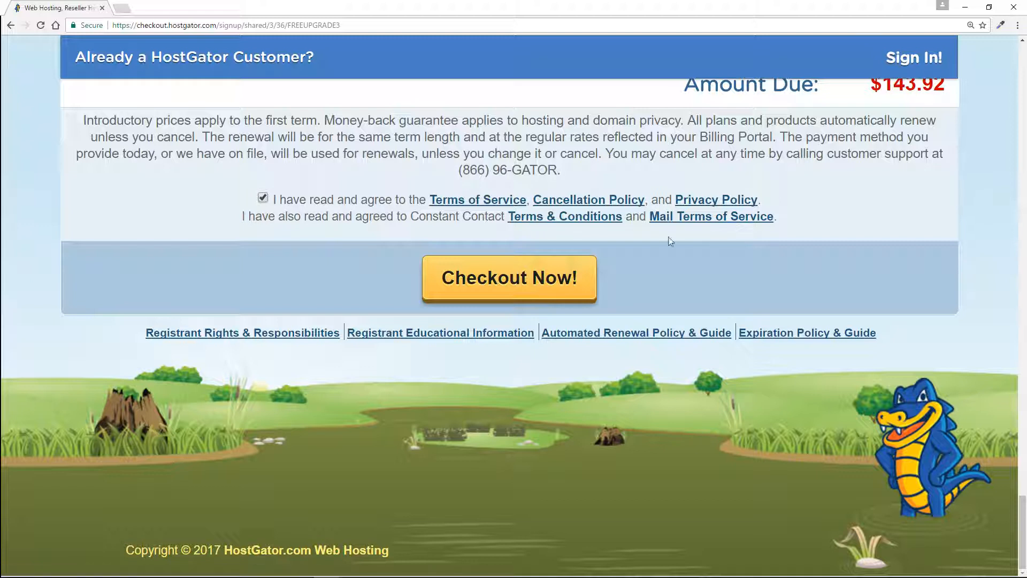
pyautogui.click(503, 279)
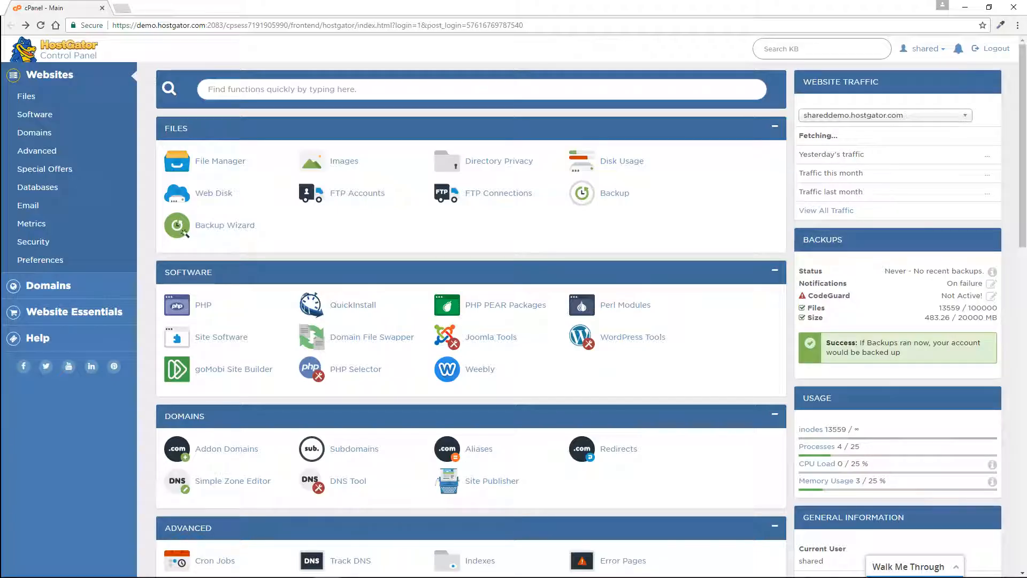
# - Scroll through the cPanel main page
pyautogui.moveTo(1023, 75); pyautogui.dragTo(1025, 254)
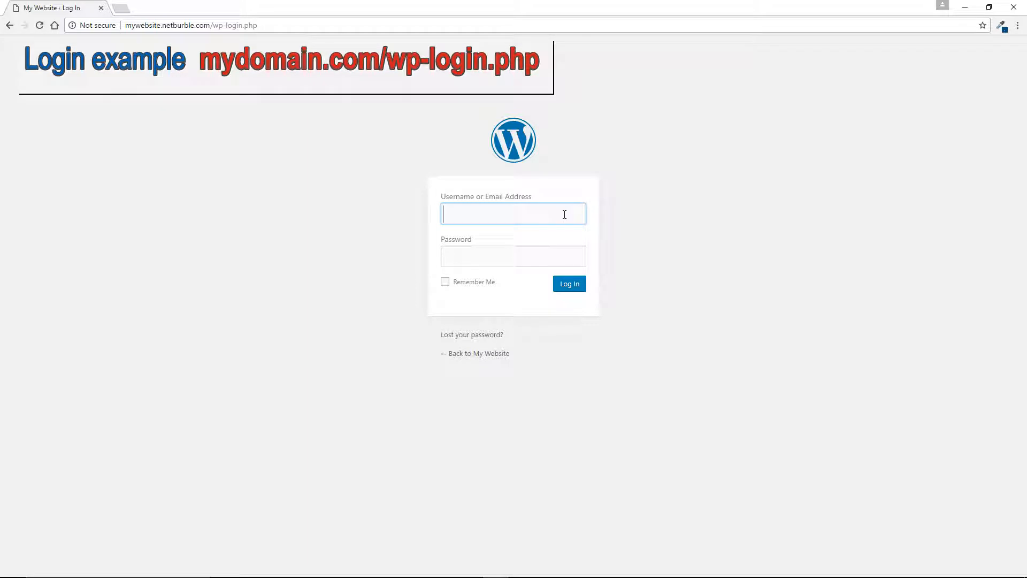
# - Log in to WordPress with the admin account credentials, with Remember Me ticked
pyautogui.write('admin')
pyautogui.press('Tab')
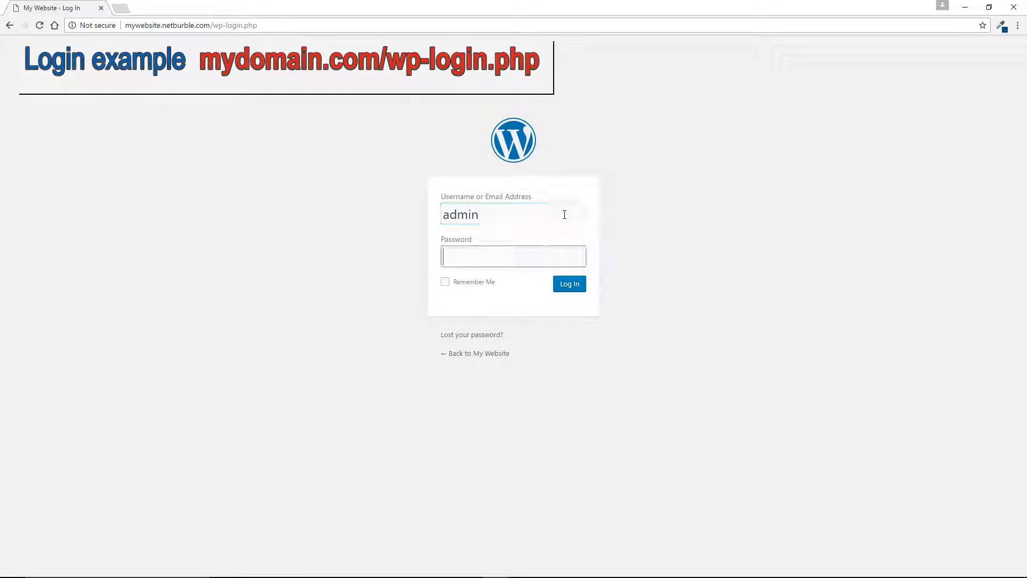
pyautogui.write('**********')
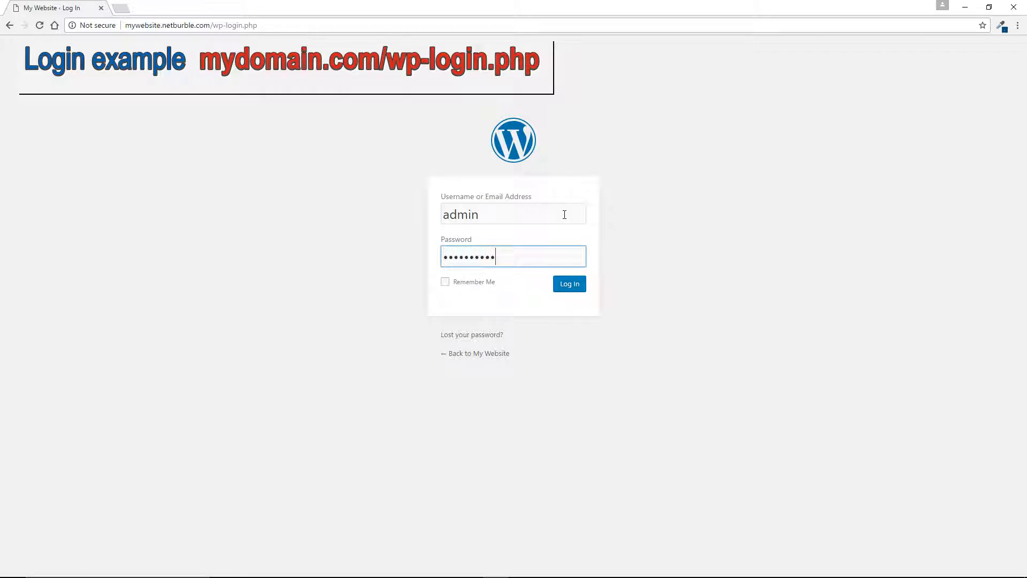
pyautogui.click(446, 282)
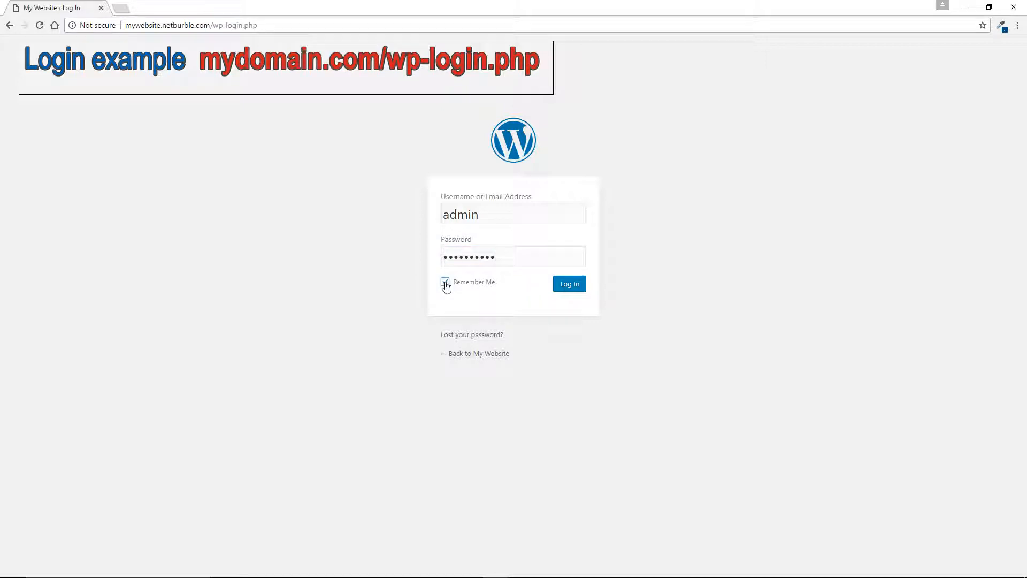
pyautogui.click(567, 289)
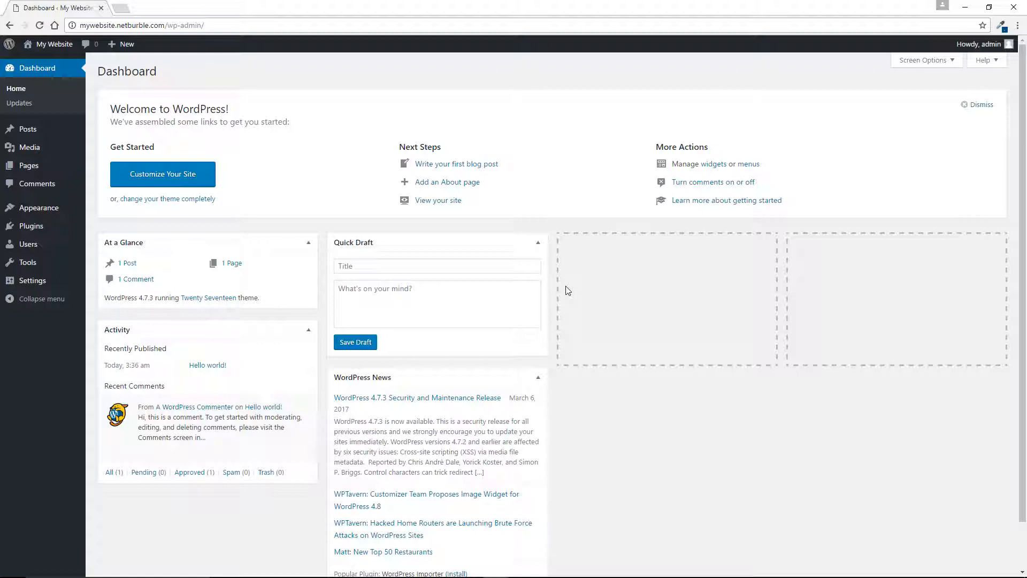
# - Open Dashboard > Updates to confirm WordPress 4.7.3 with plugins and themes up to date
pyautogui.click(18, 107)
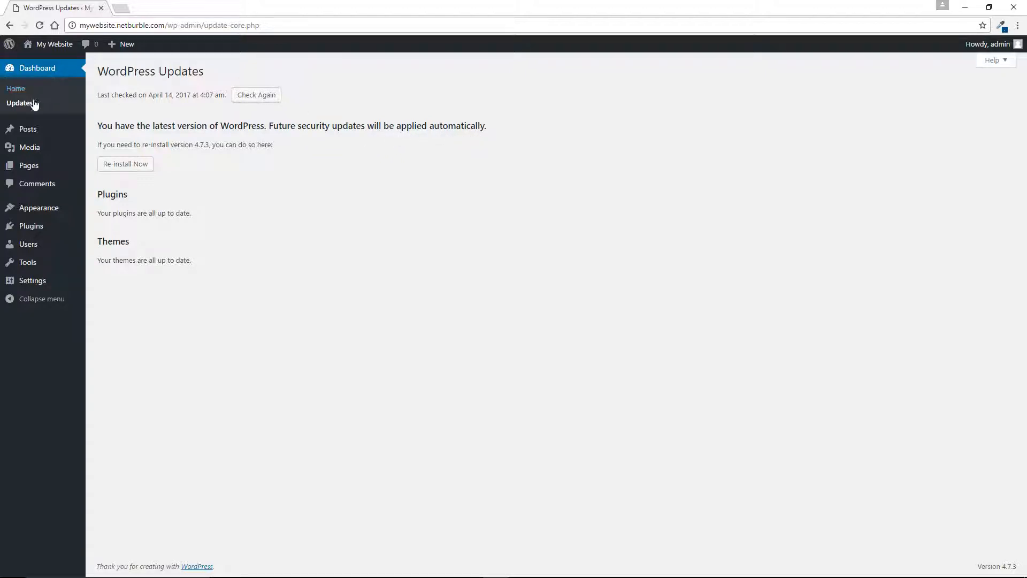
pyautogui.moveTo(25, 133)
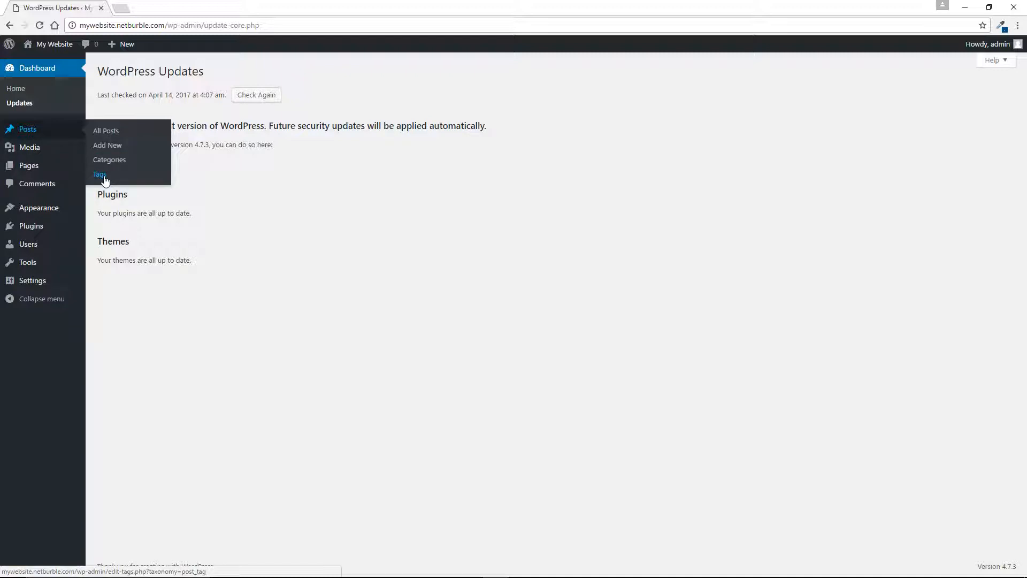
pyautogui.moveTo(30, 152)
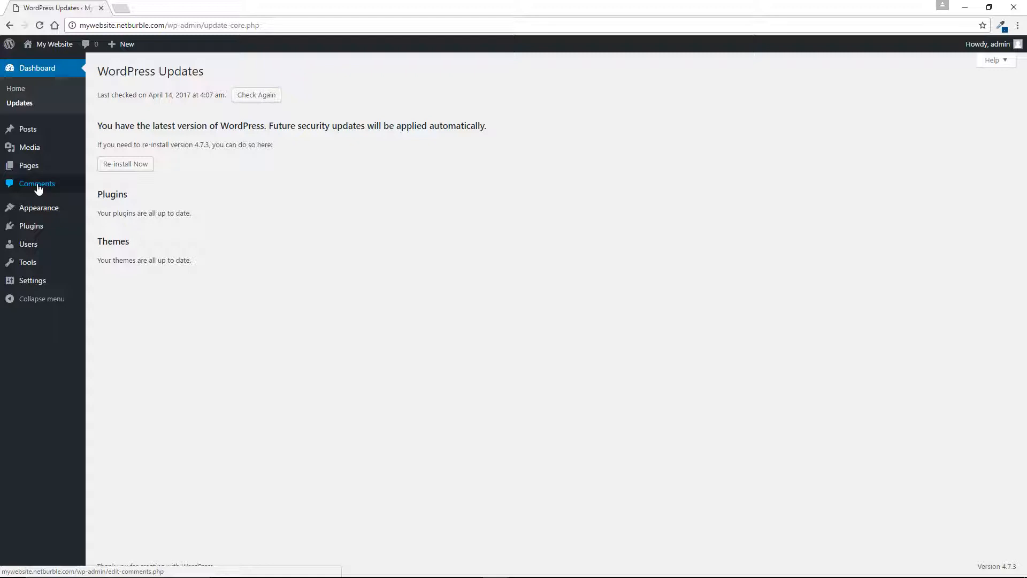
pyautogui.moveTo(37, 208)
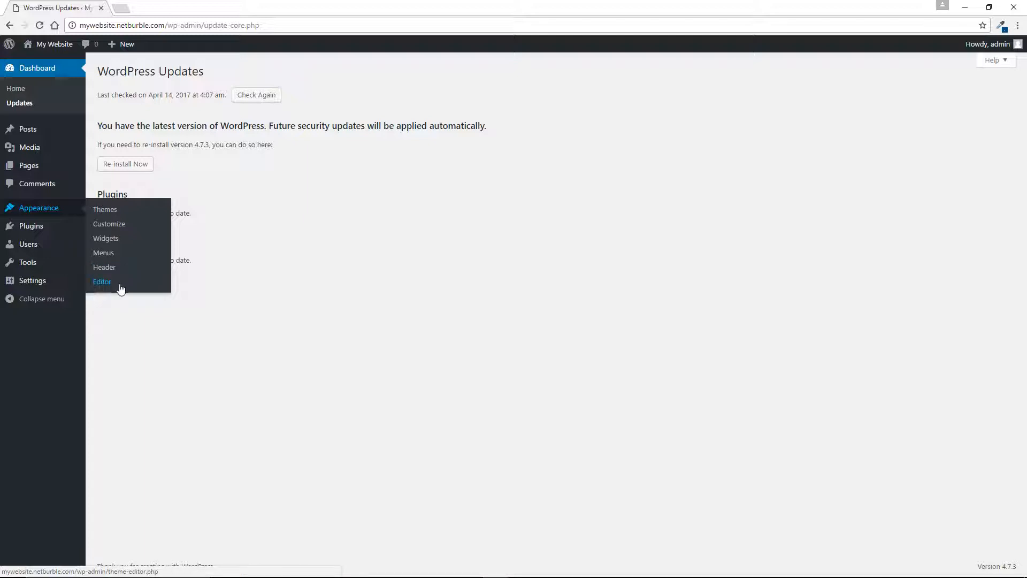
pyautogui.moveTo(37, 231)
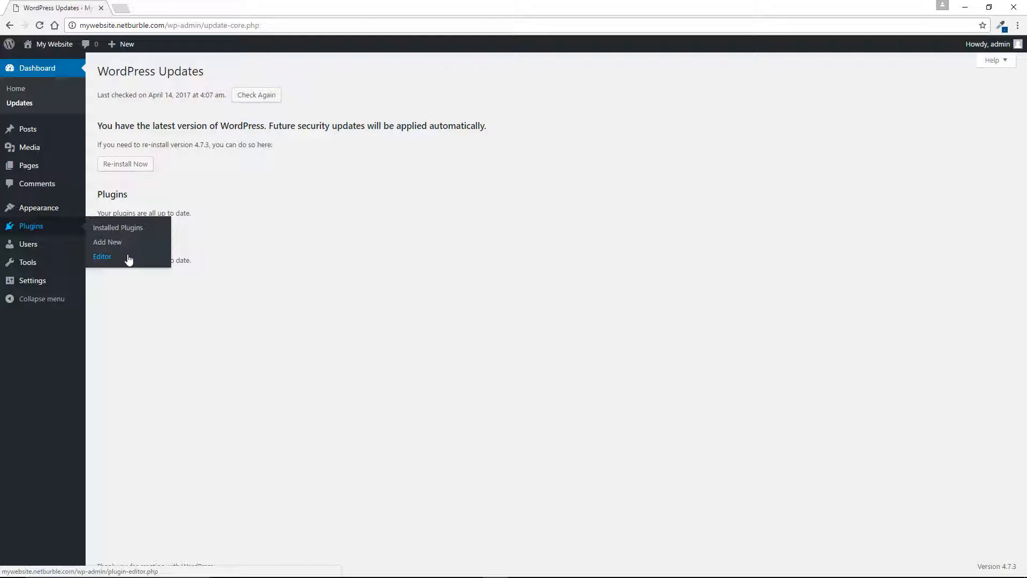
pyautogui.moveTo(30, 251)
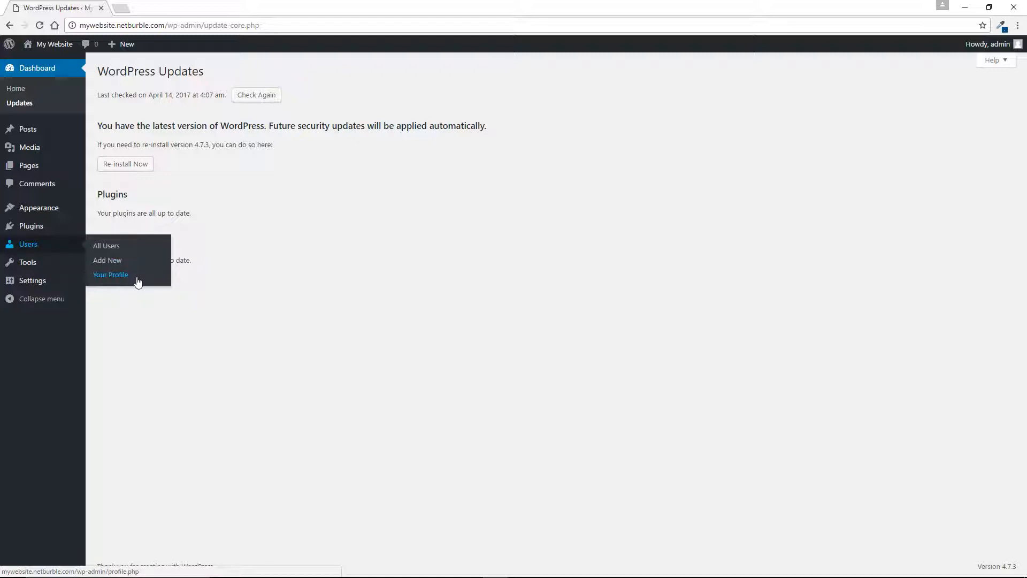
pyautogui.moveTo(34, 270)
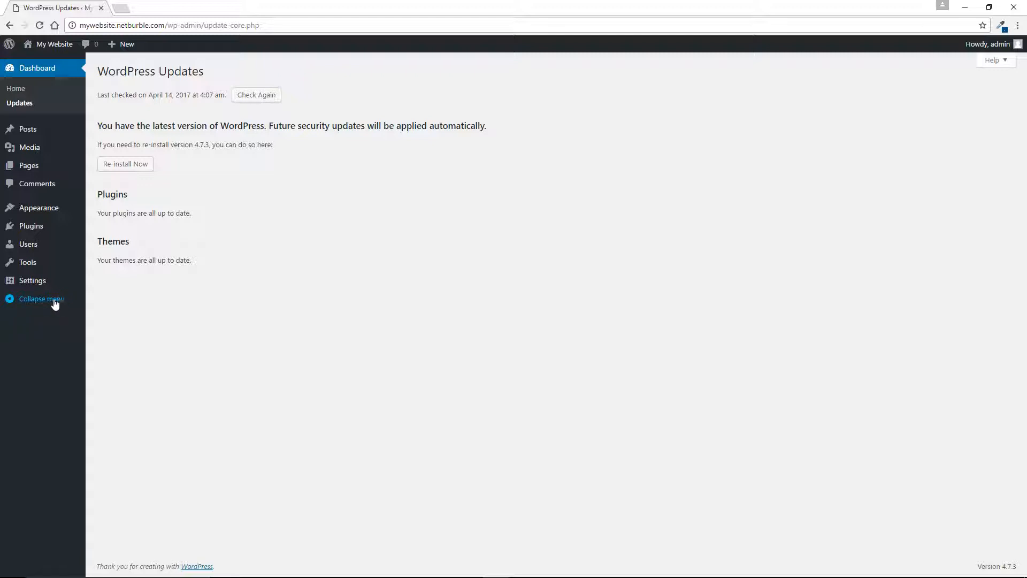
pyautogui.click(10, 301)
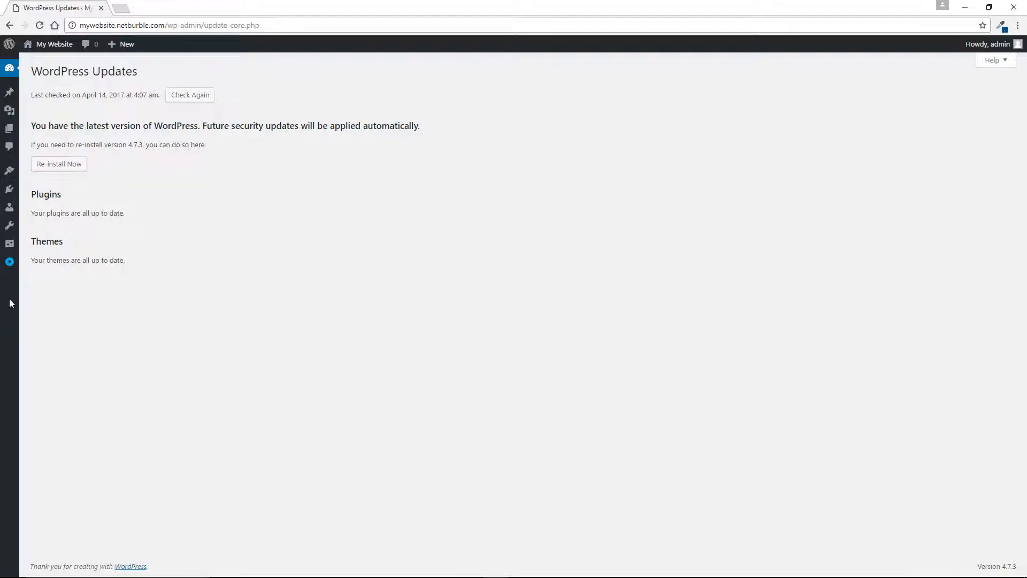
pyautogui.click(10, 263)
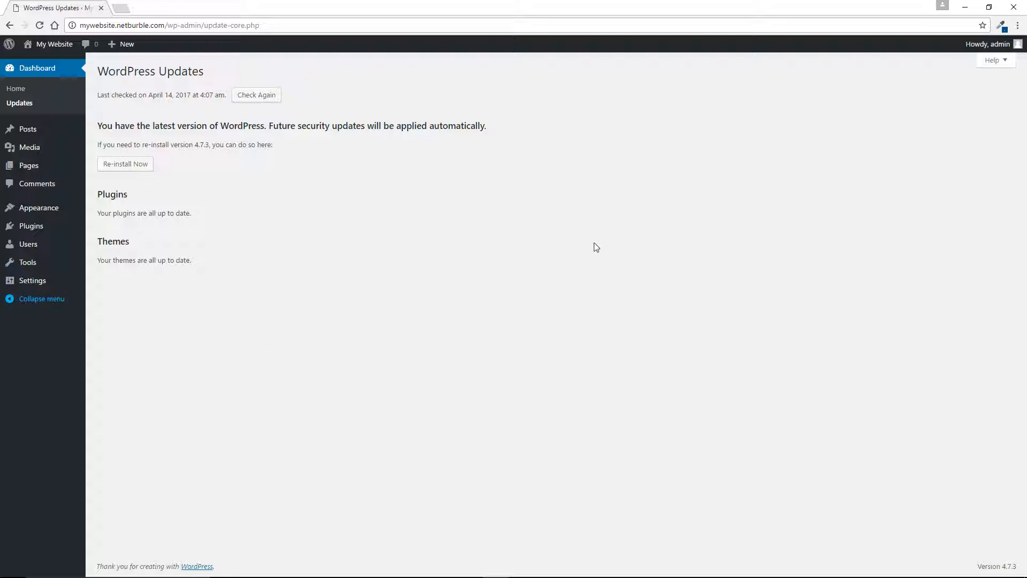
pyautogui.moveTo(1000, 46)
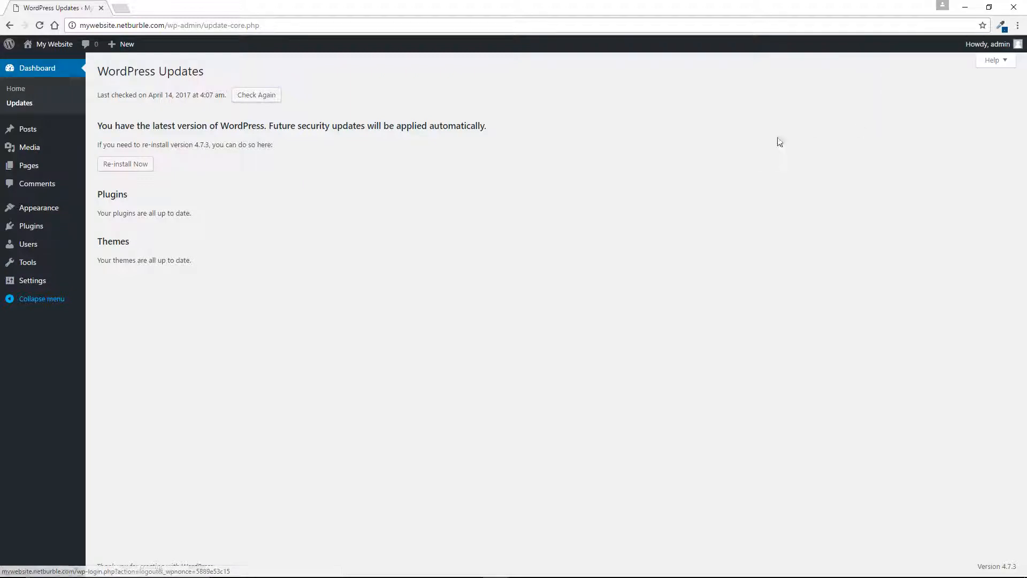
pyautogui.moveTo(120, 46)
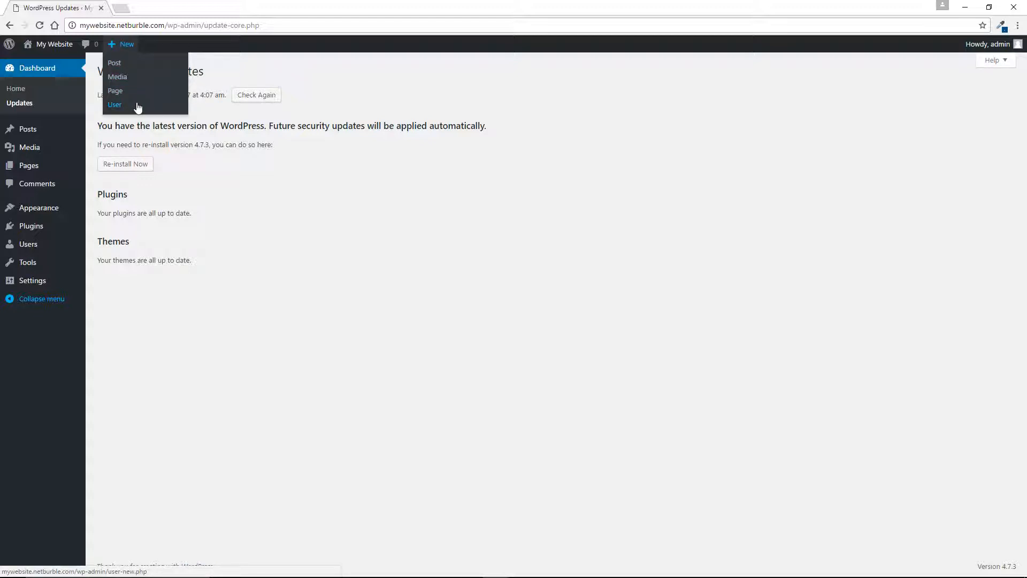
pyautogui.moveTo(57, 47)
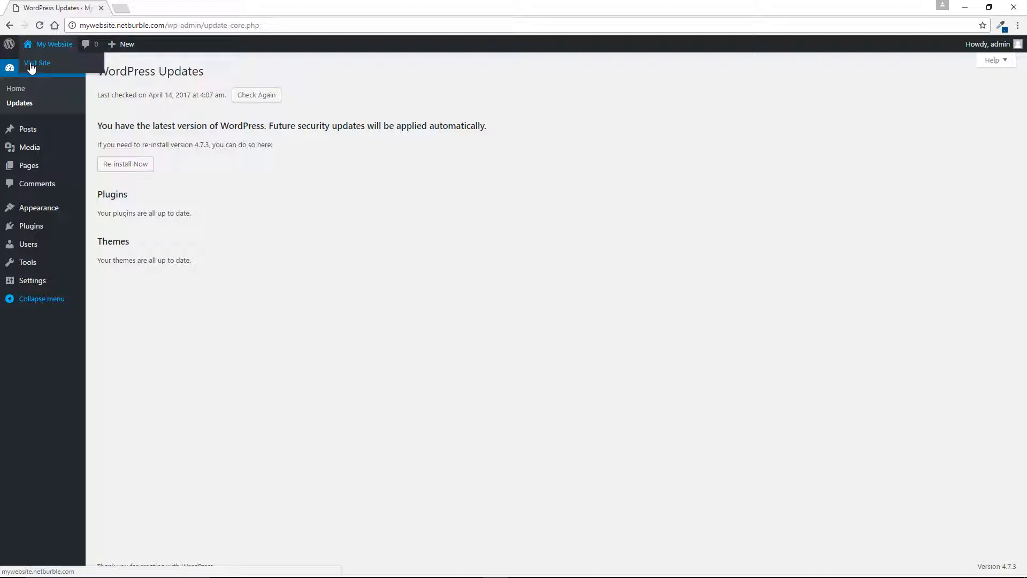
# - Visit the public site, then go to the Themes page showing Twenty Seventeen active
pyautogui.moveTo(8, 45)
pyautogui.click(45, 64)
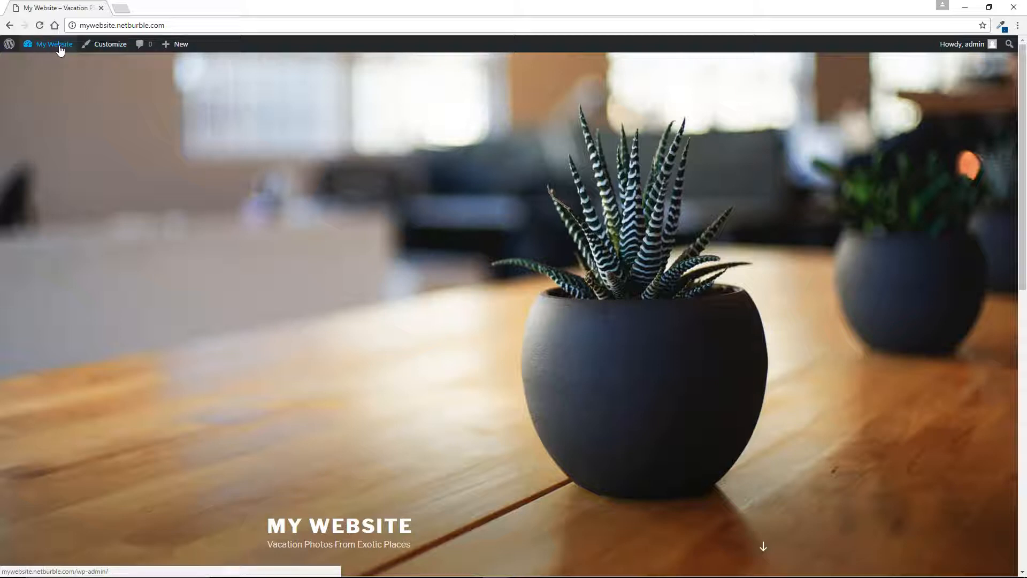
pyautogui.moveTo(51, 45)
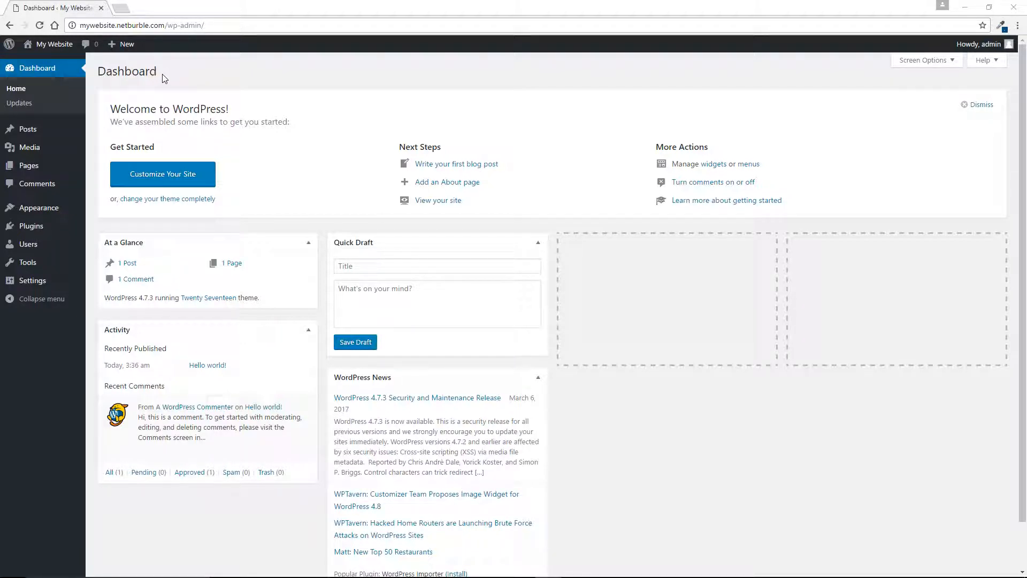
pyautogui.moveTo(40, 212)
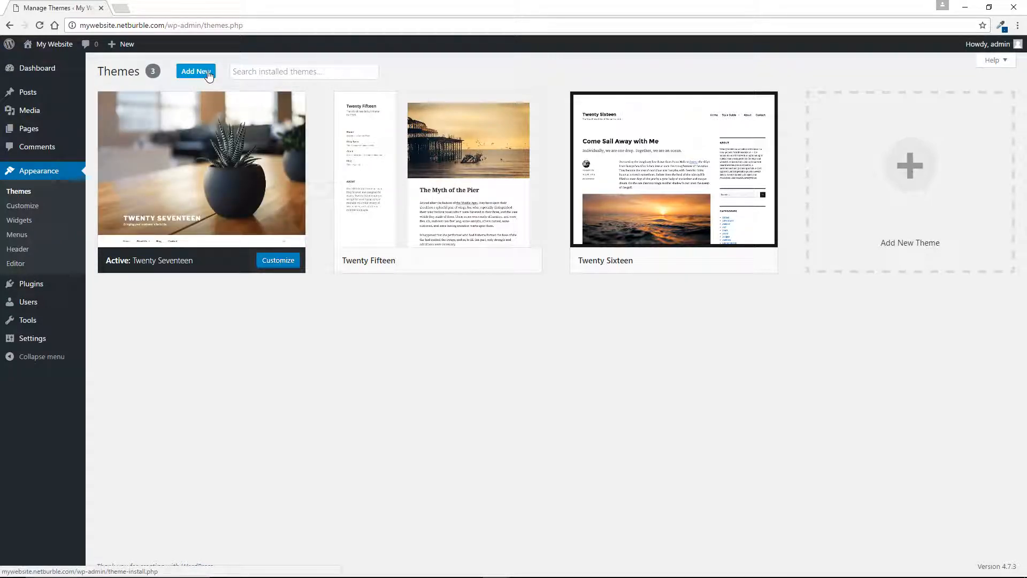
# - Browse the Popular list of 2413 installable themes under Add Themes
pyautogui.click(191, 74)
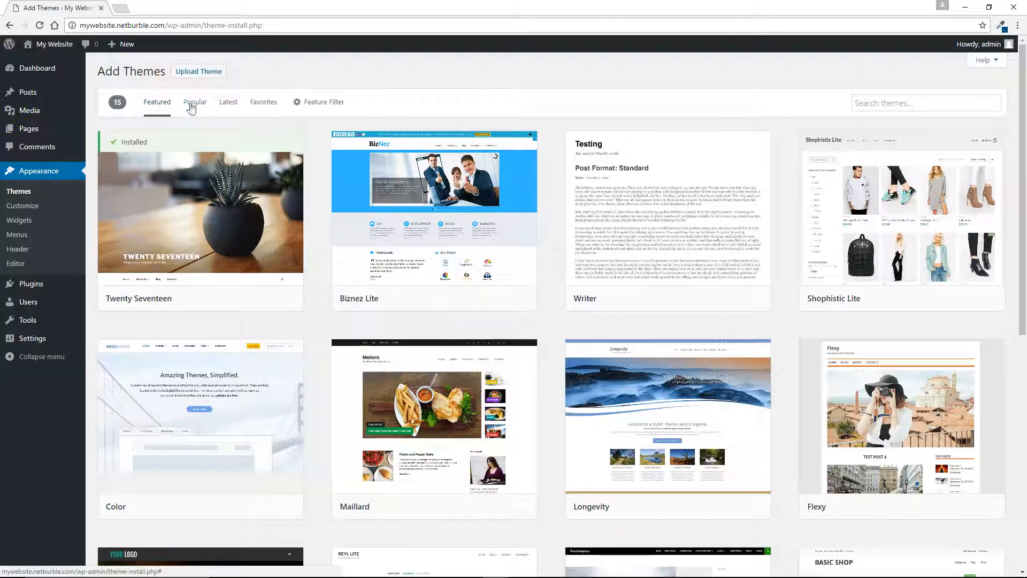
pyautogui.click(196, 103)
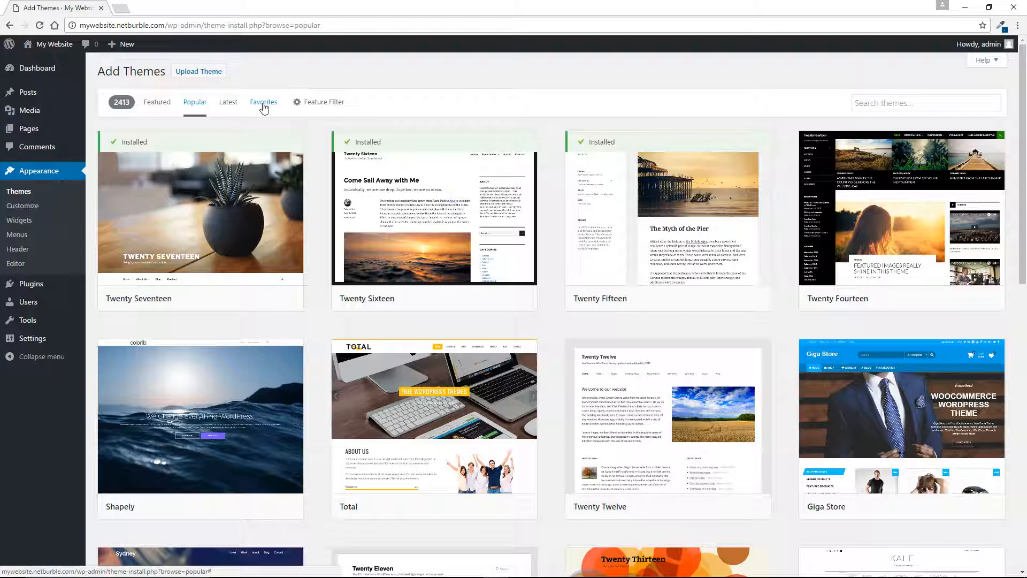
# - Tick the Full Width Template feature in the theme feature filter
pyautogui.click(327, 106)
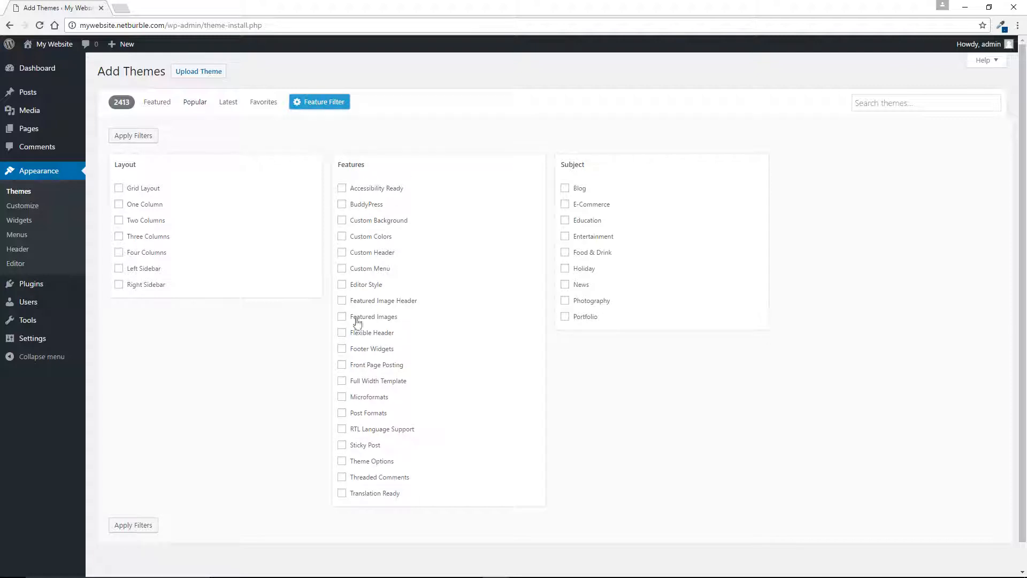
pyautogui.click(341, 381)
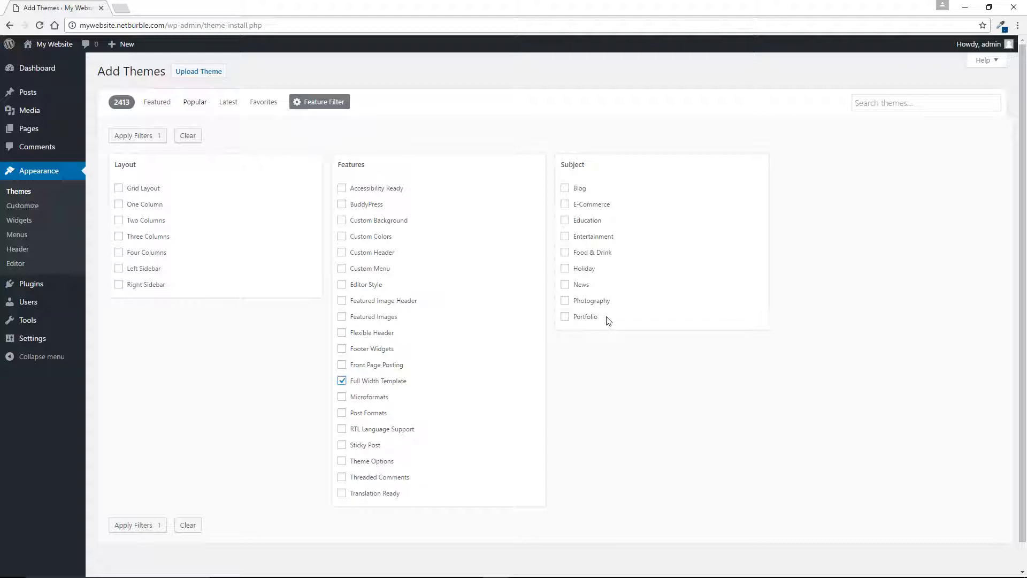
# - Apply the Full Width Template filter and scroll through the 1153 matching themes
pyautogui.click(129, 139)
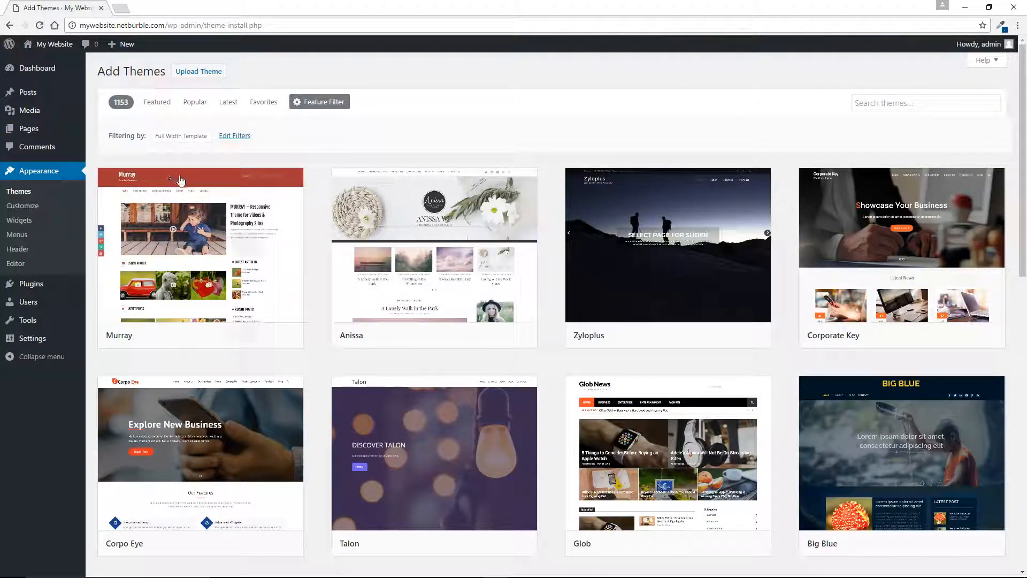
pyautogui.moveTo(363, 233)
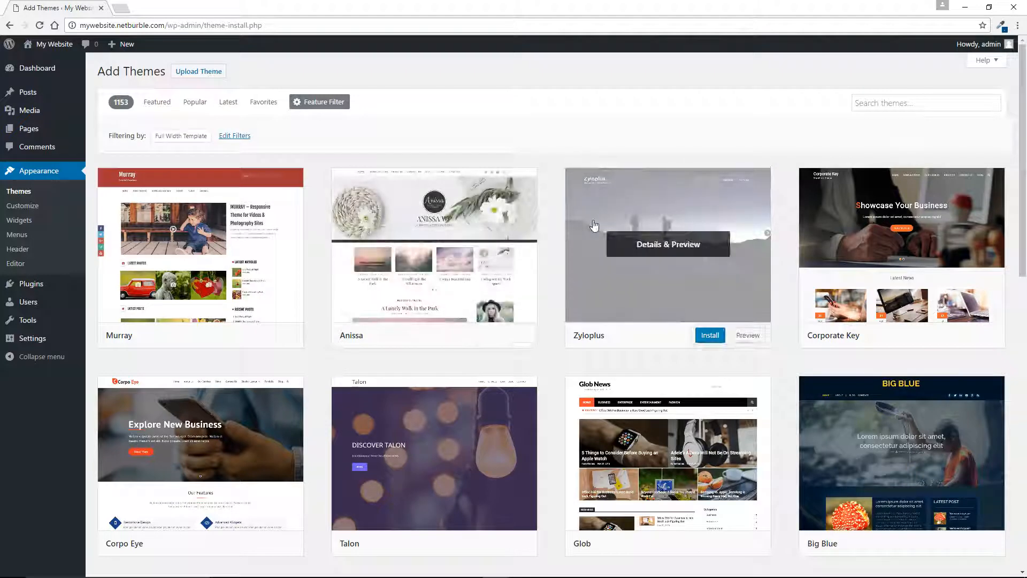
pyautogui.moveTo(886, 221)
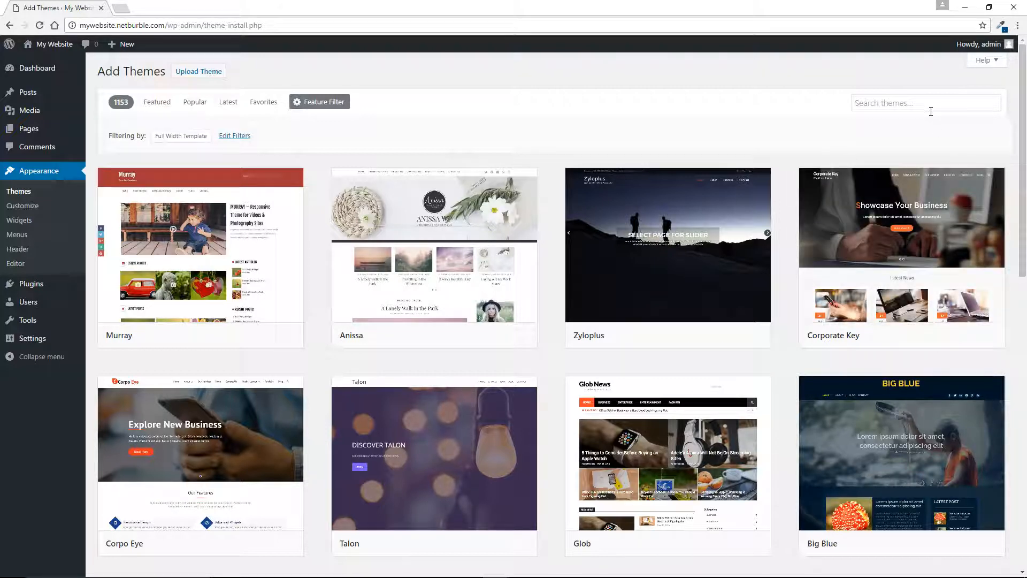
pyautogui.scroll(-2, 1023, 93)
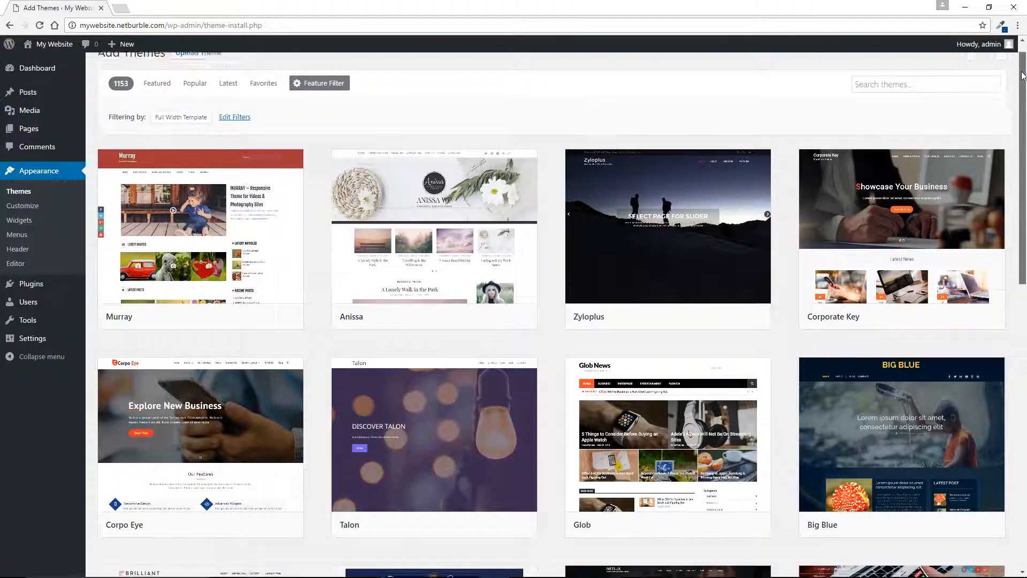
pyautogui.scroll(-6, 1023, 92)
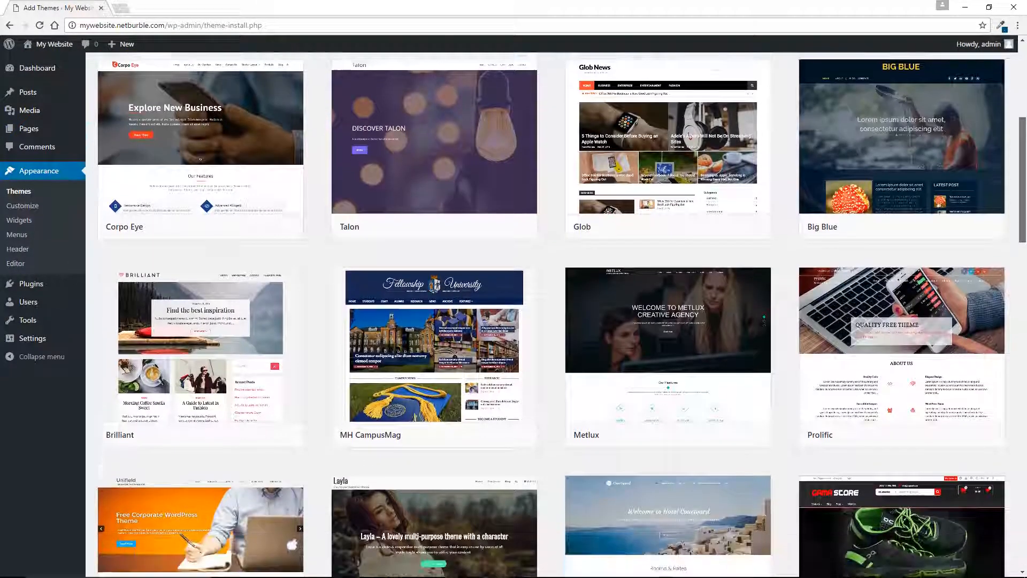
pyautogui.scroll(-4, 562, 313)
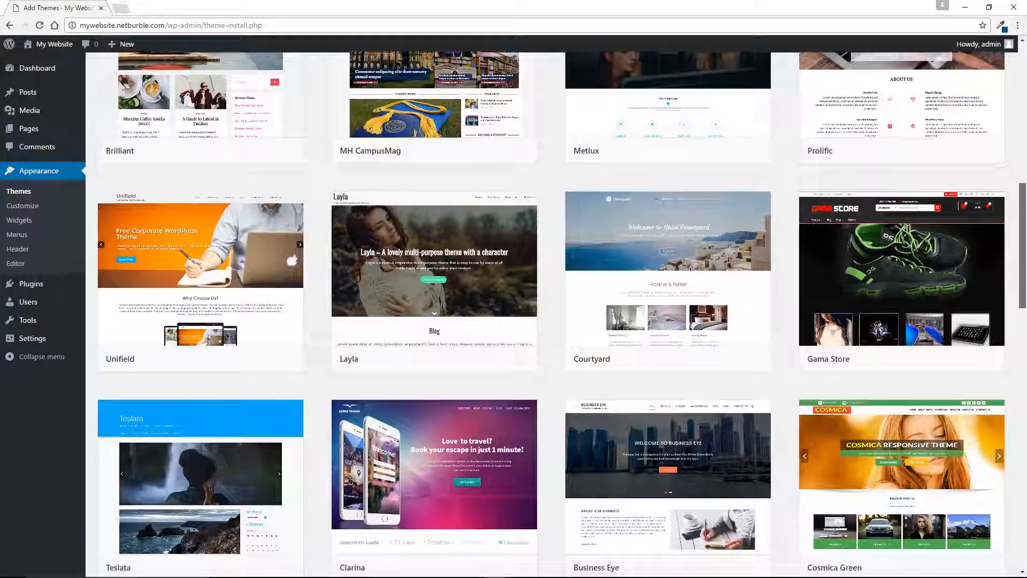
pyautogui.scroll(-5, 556, 313)
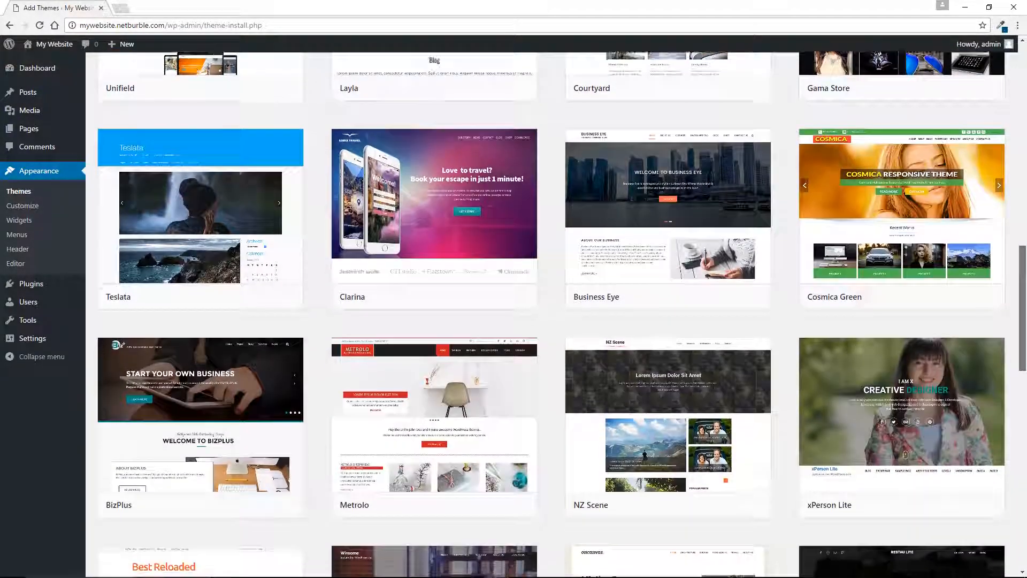
pyautogui.scroll(-5, 556, 313)
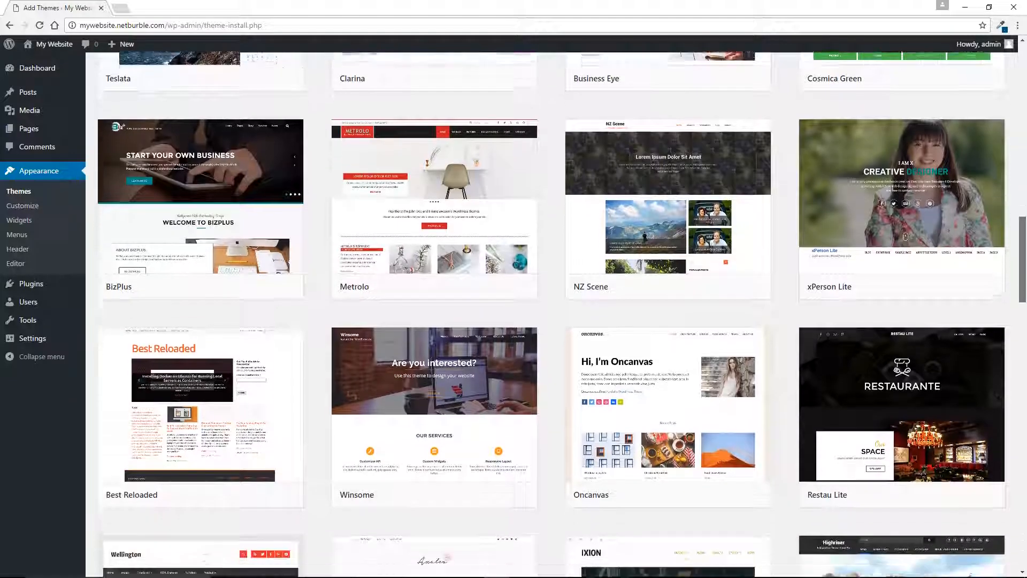
pyautogui.scroll(-3, 556, 314)
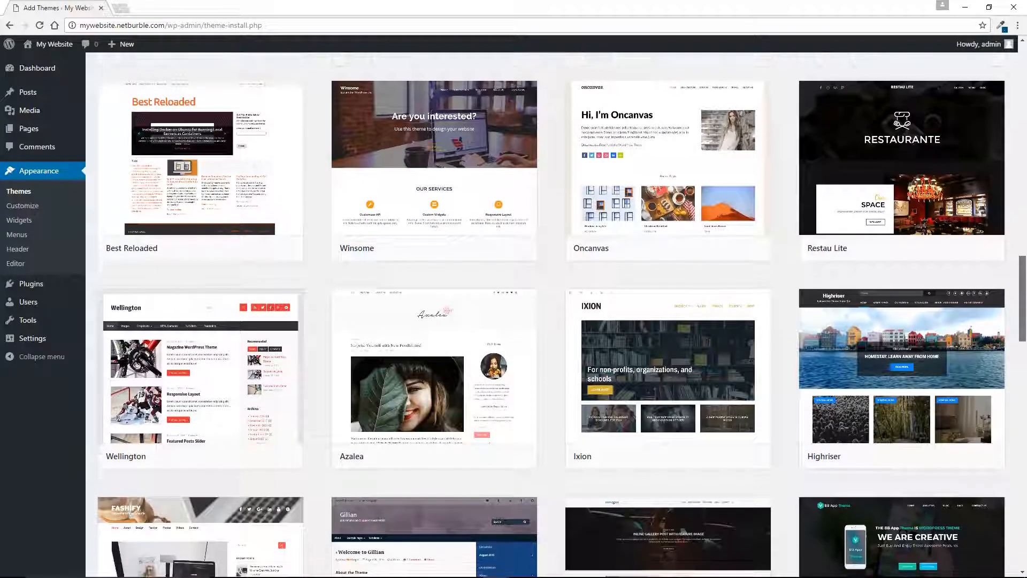
pyautogui.moveTo(1023, 330); pyautogui.dragTo(1024, 118)
# - Search themes for 'plum', then install and activate the Plum theme
pyautogui.click(956, 103)
pyautogui.write('plum')
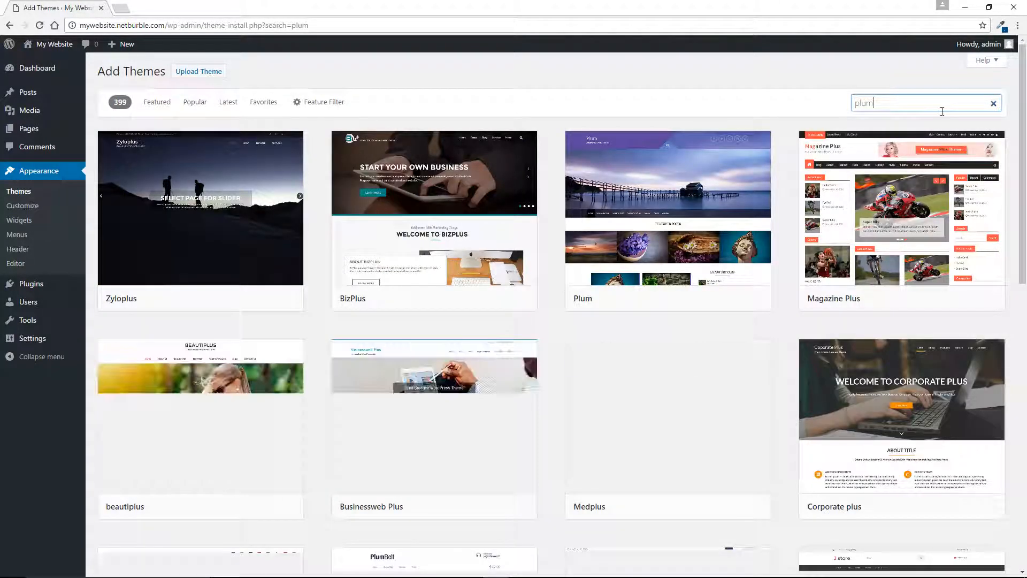
pyautogui.moveTo(670, 195)
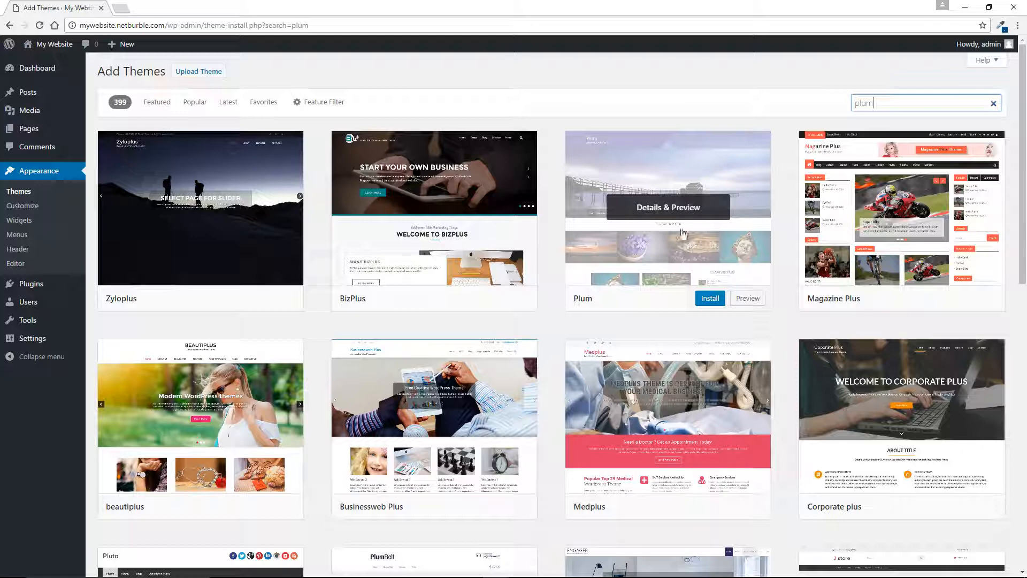
pyautogui.moveTo(610, 343)
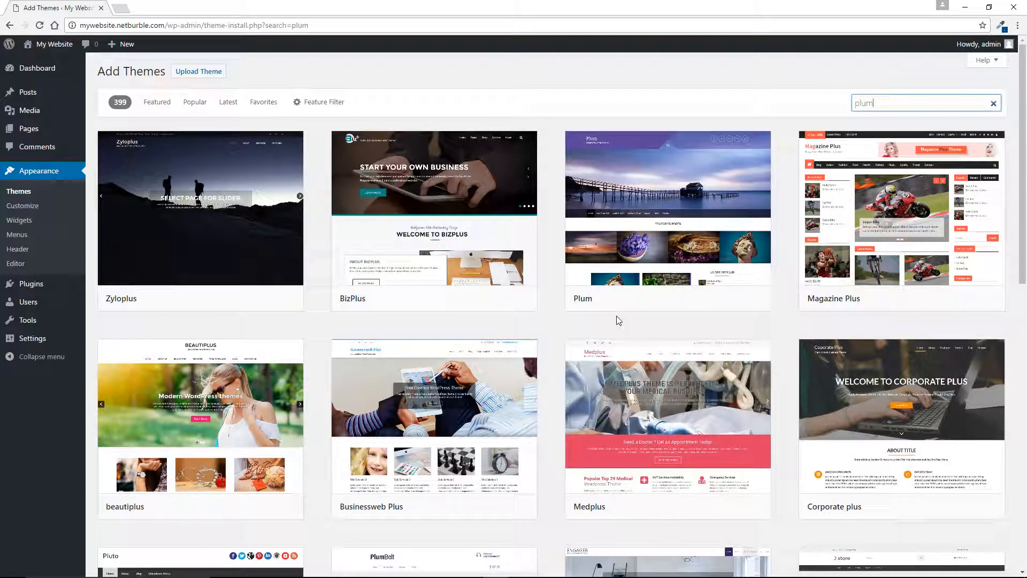
pyautogui.moveTo(639, 249)
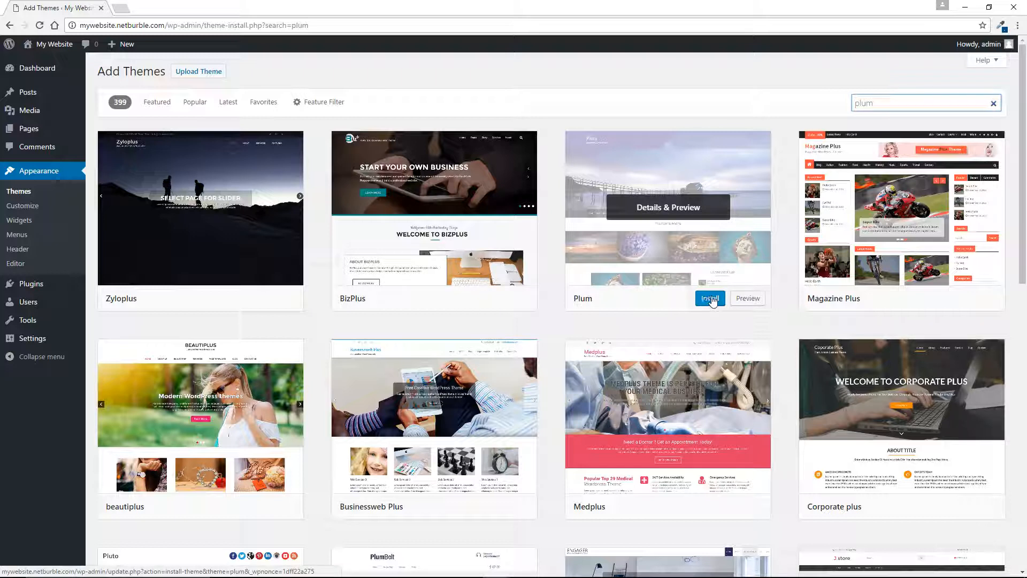
pyautogui.click(708, 300)
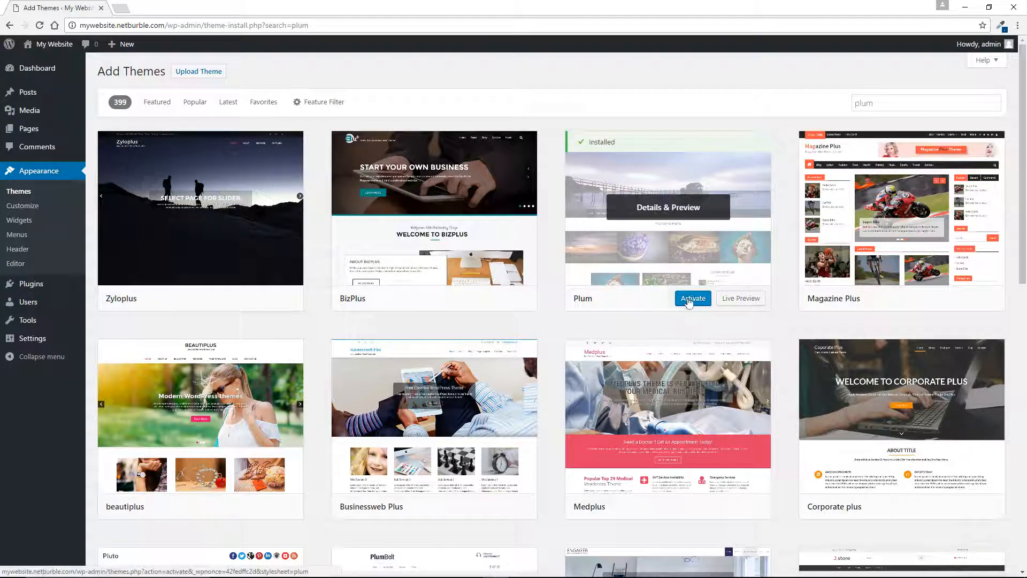
pyautogui.click(687, 304)
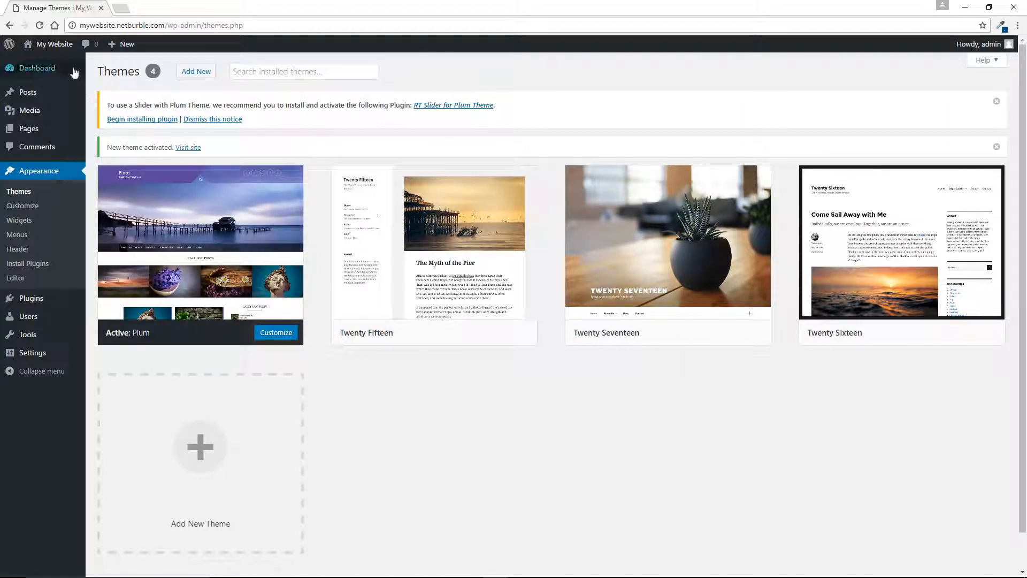
# - Scroll through the live Plum-themed homepage with its pier header, then return to the Dashboard
pyautogui.moveTo(72, 69)
pyautogui.moveTo(44, 50)
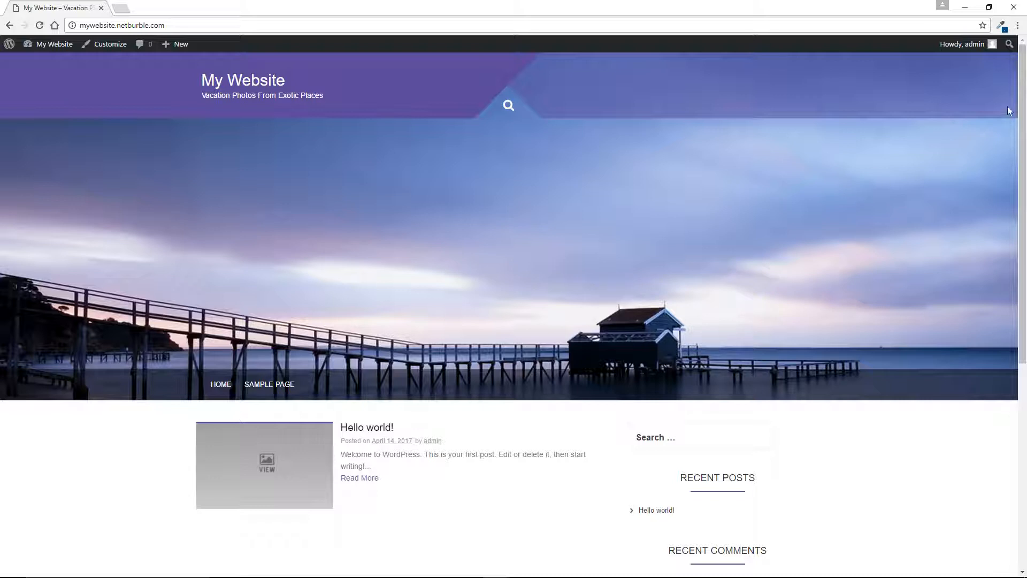
pyautogui.scroll(-2, 1019, 80)
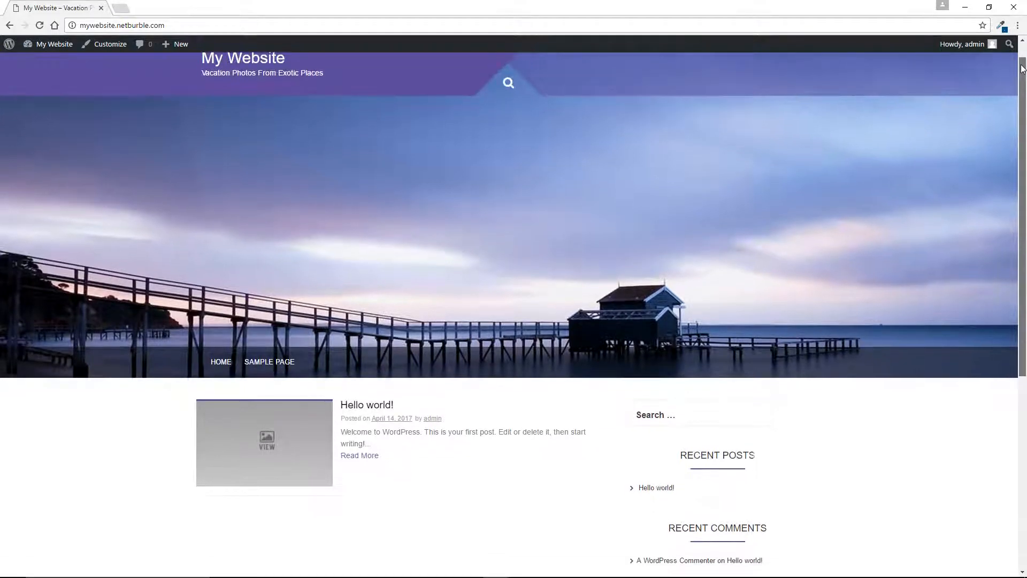
pyautogui.moveTo(1025, 102); pyautogui.dragTo(1023, 274)
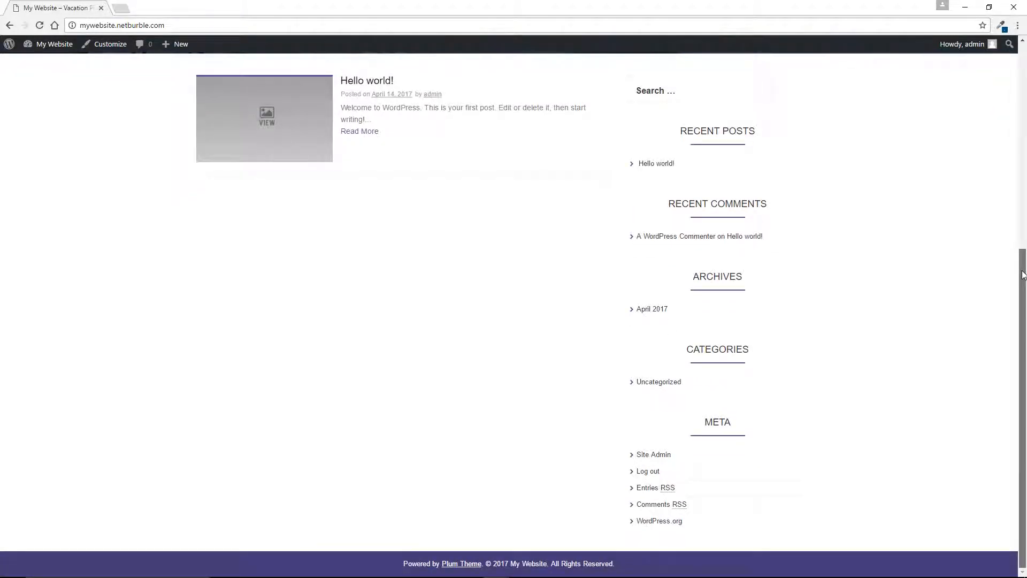
pyautogui.scroll(3, 1024, 274)
pyautogui.moveTo(1025, 181); pyautogui.dragTo(1025, 43)
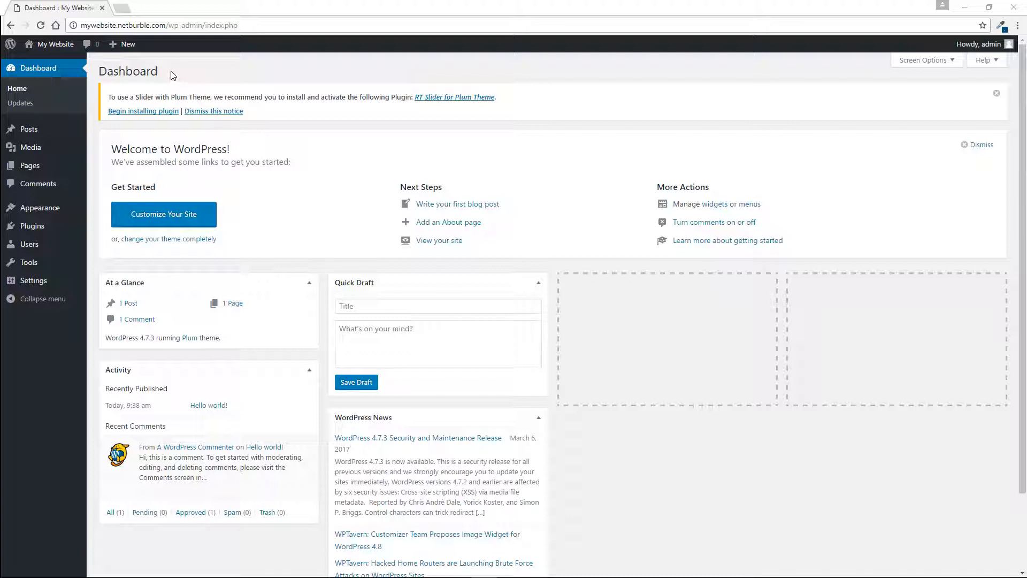
# - Search plugins for 'coming soon', then install and activate SeedProd's Coming Soon Page & Maintenance Mode
pyautogui.moveTo(32, 225)
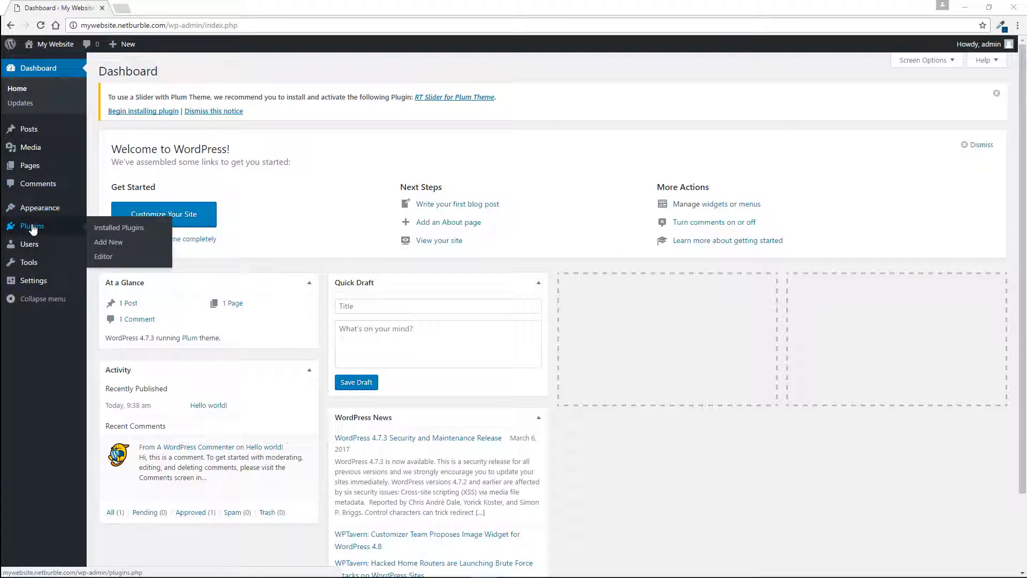
pyautogui.click(113, 244)
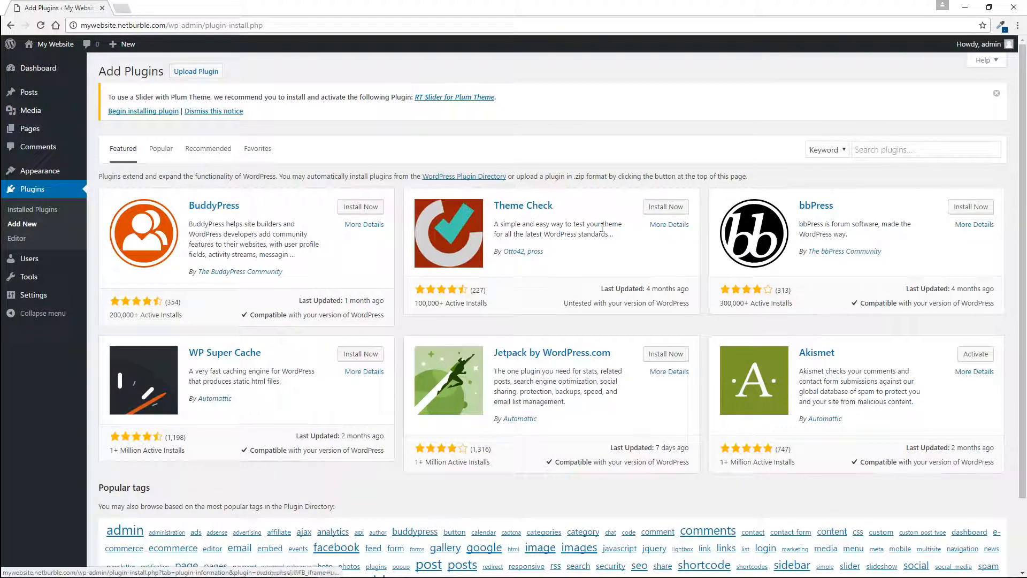
pyautogui.click(931, 151)
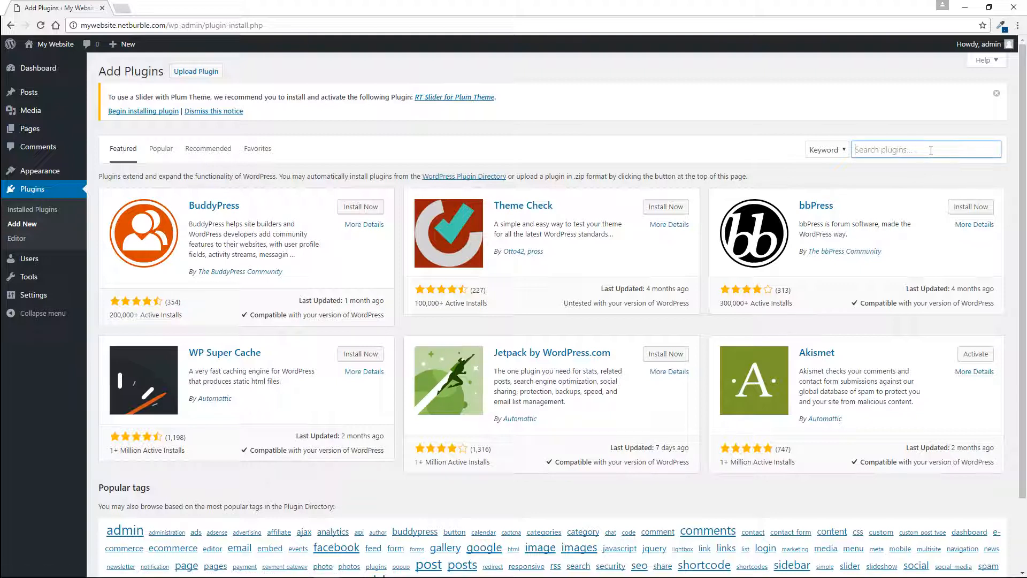
pyautogui.write('coming soon')
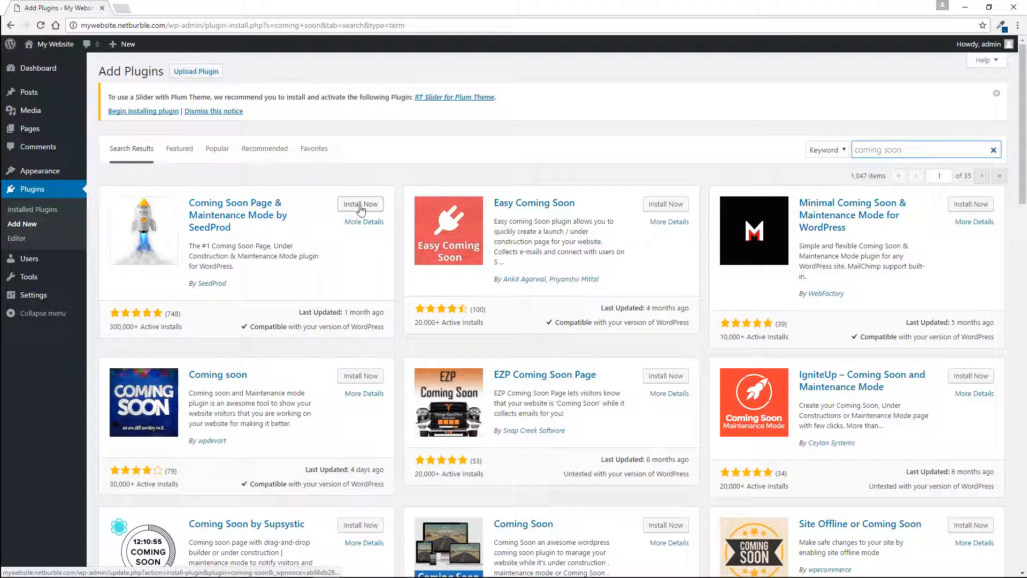
pyautogui.click(361, 206)
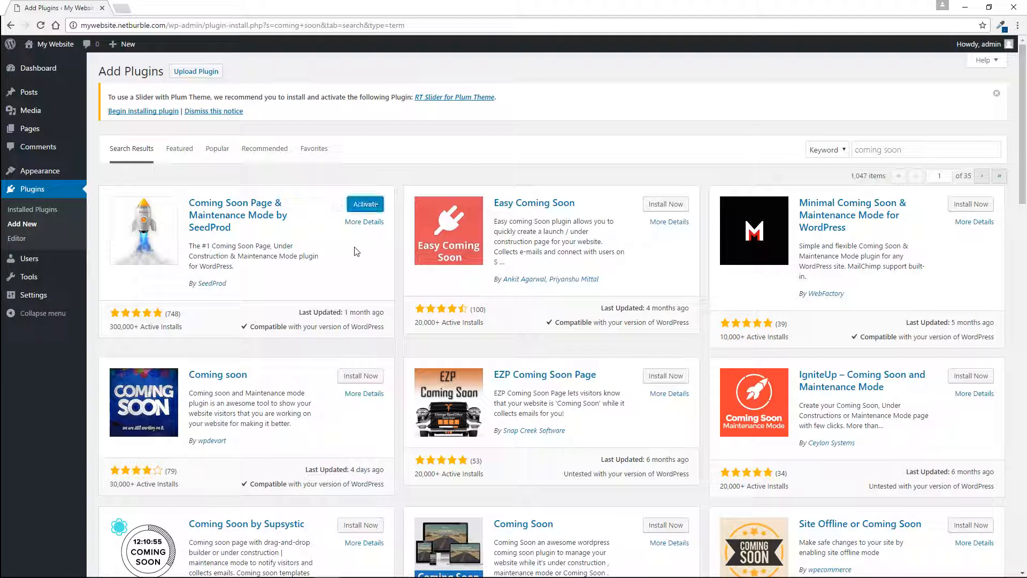
pyautogui.click(362, 206)
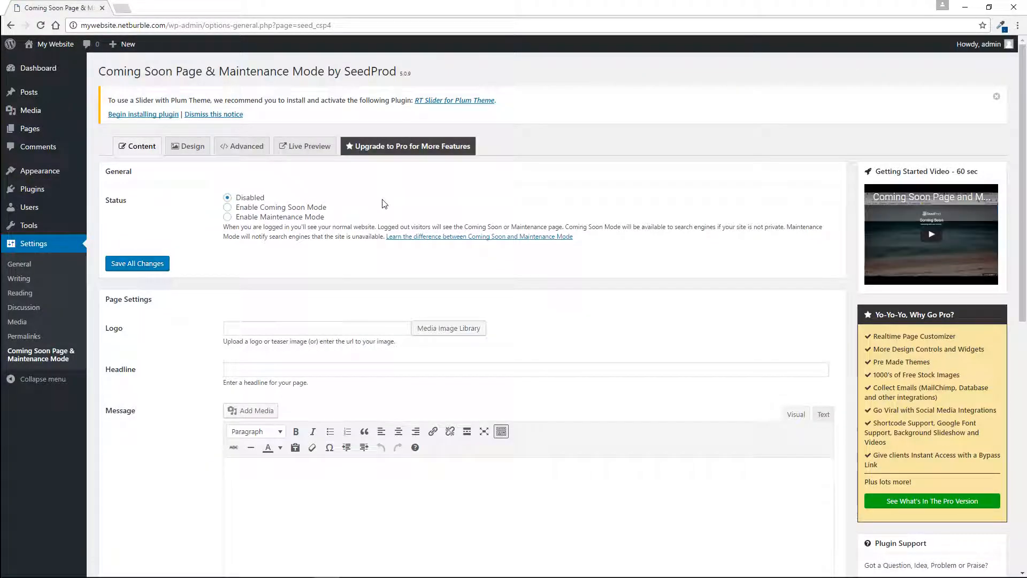
# - Enable Coming Soon Mode with headline 'My Website coming soon ...' and save all changes
pyautogui.click(228, 210)
pyautogui.click(256, 370)
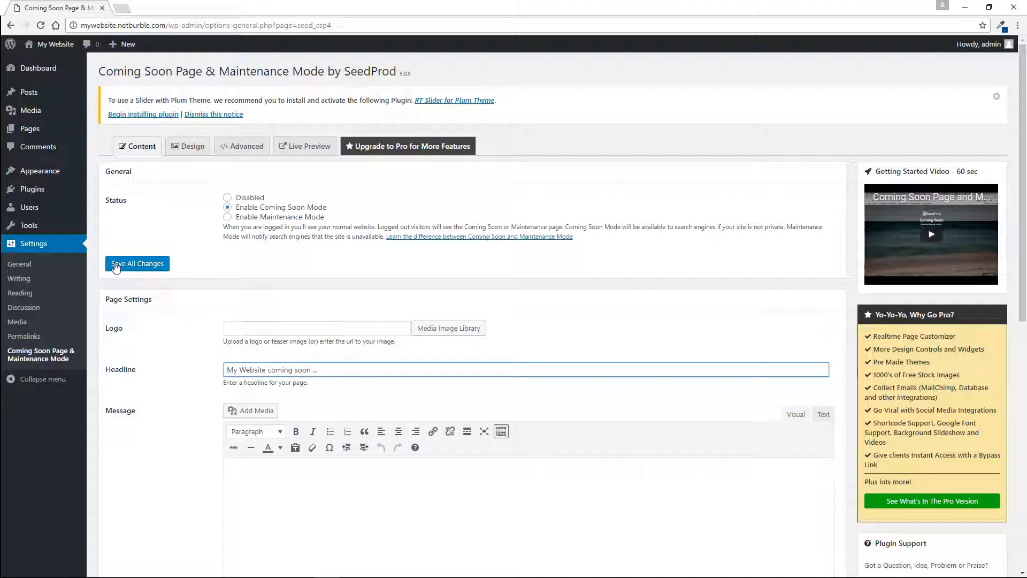
pyautogui.click(146, 268)
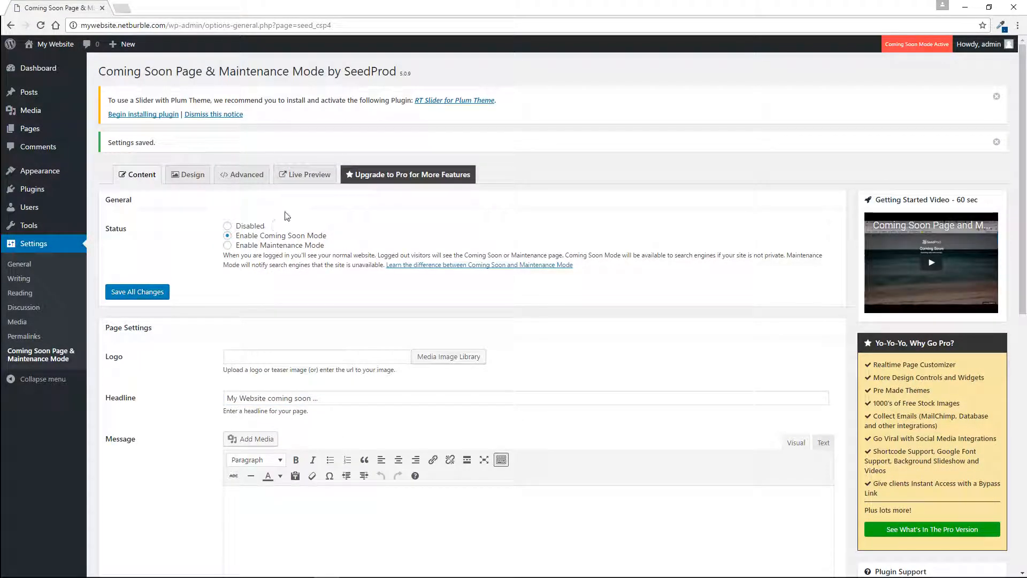
# - Check the coming soon page in Live Preview, then close the preview tab
pyautogui.click(305, 178)
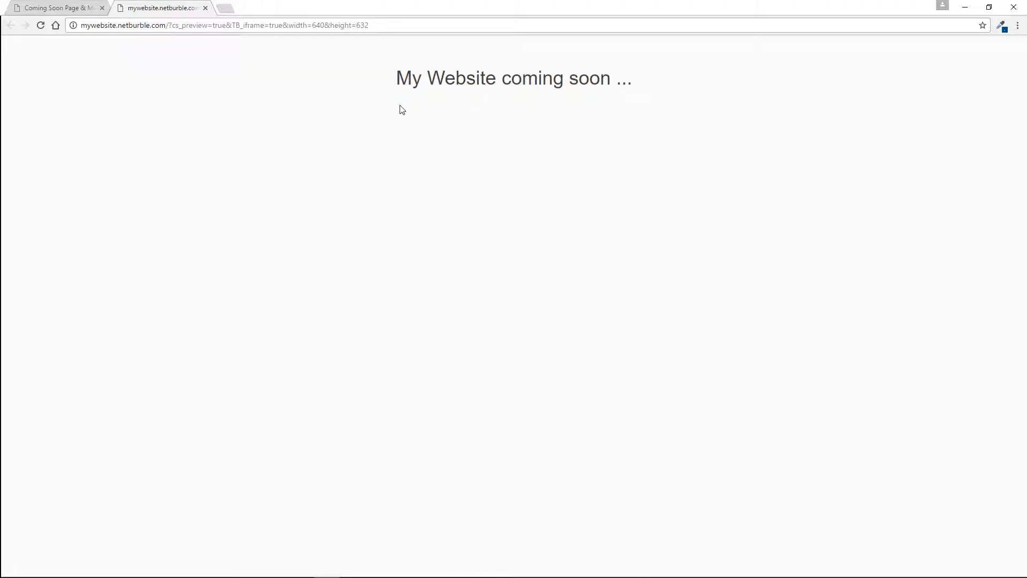
pyautogui.click(205, 8)
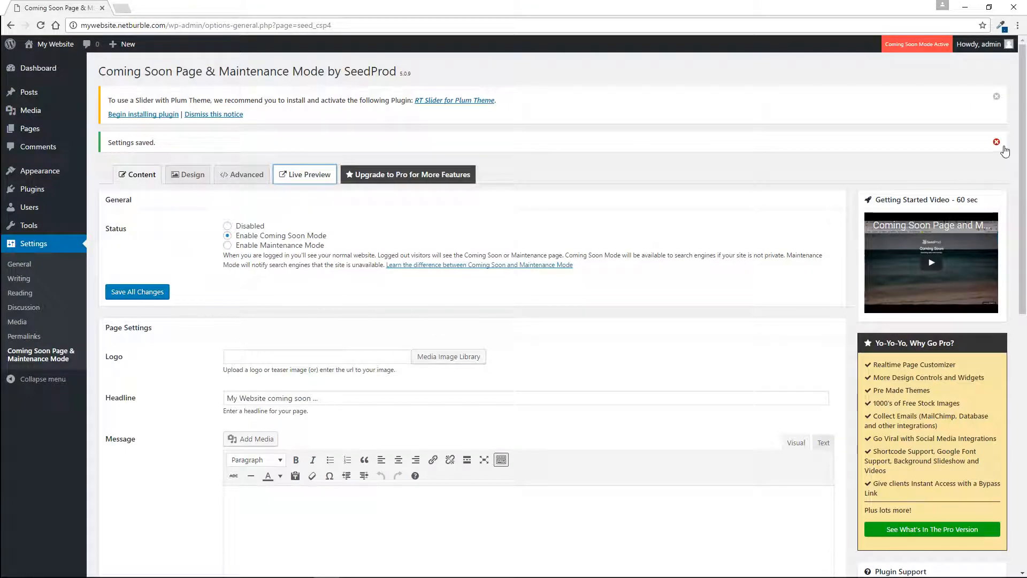
pyautogui.scroll(-3, 1022, 112)
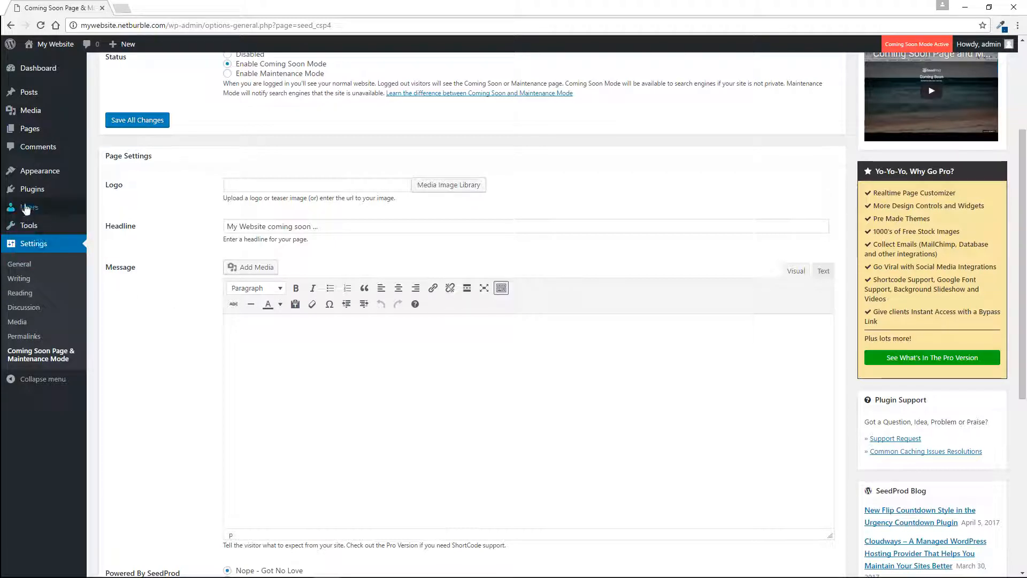
pyautogui.moveTo(31, 193)
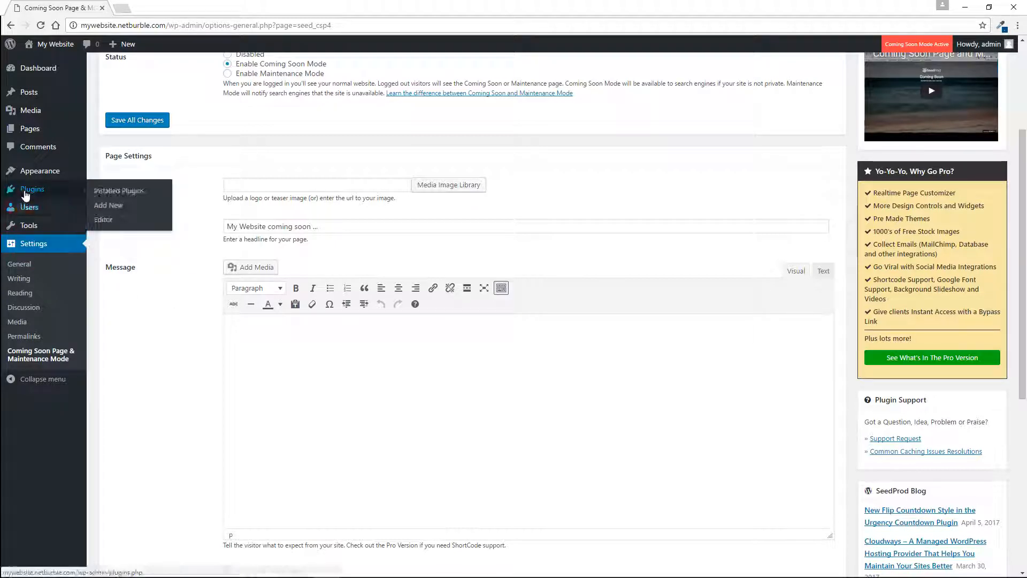
# - Find Easy Google Fonts in the plugin directory, install and activate it, then view the Plugins list
pyautogui.click(115, 209)
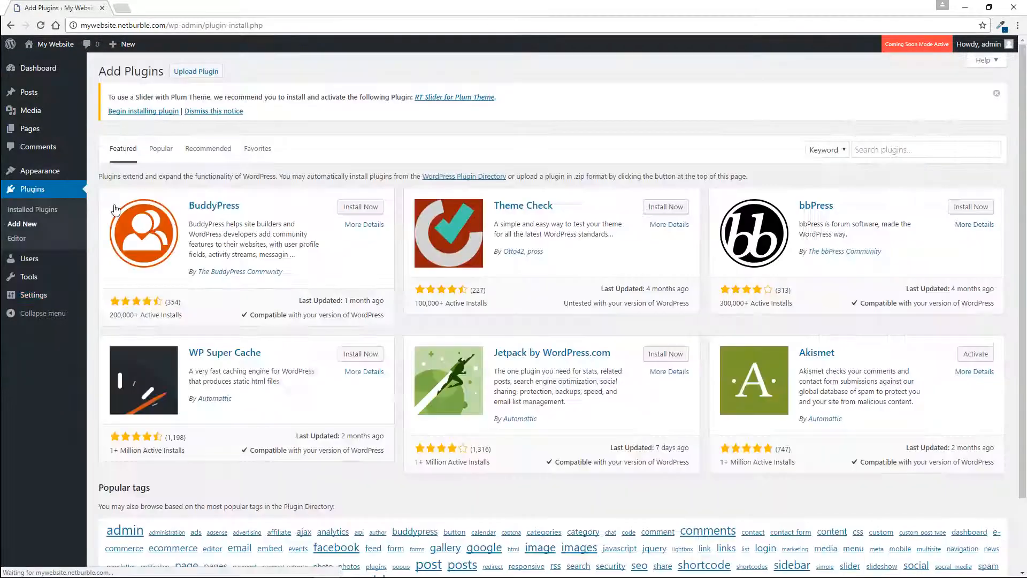
pyautogui.click(931, 147)
pyautogui.write('es')
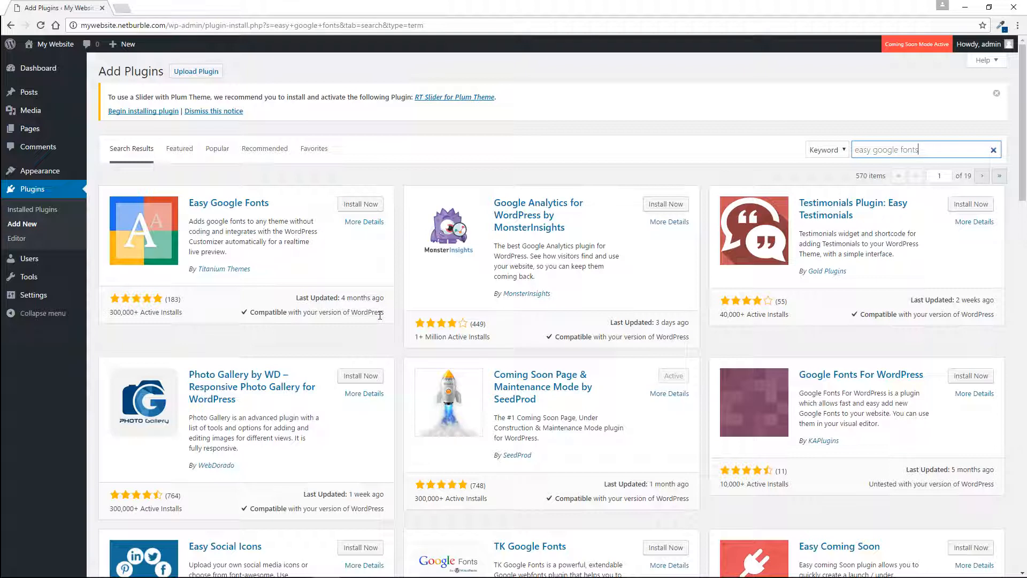
pyautogui.click(354, 205)
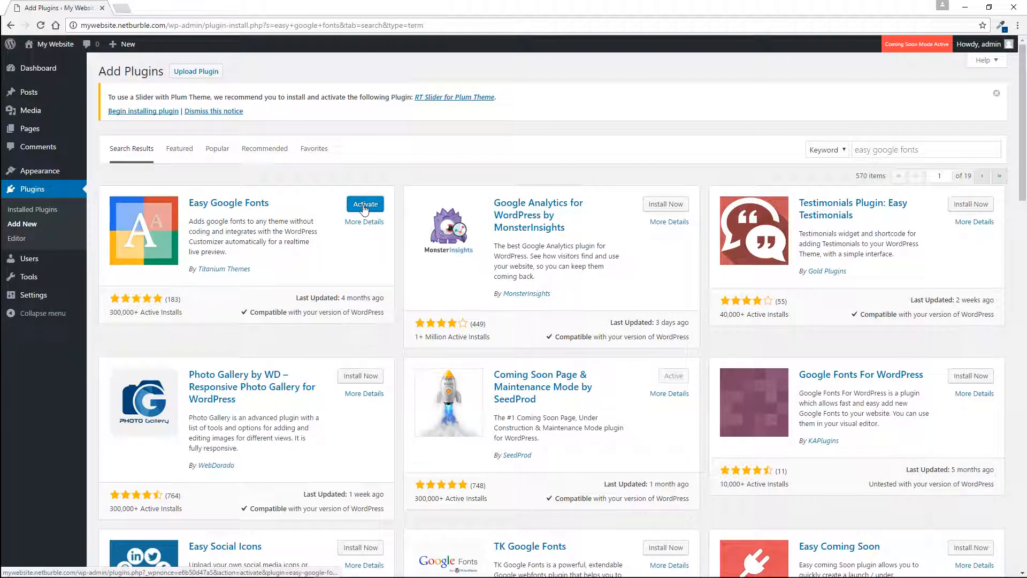
pyautogui.click(365, 209)
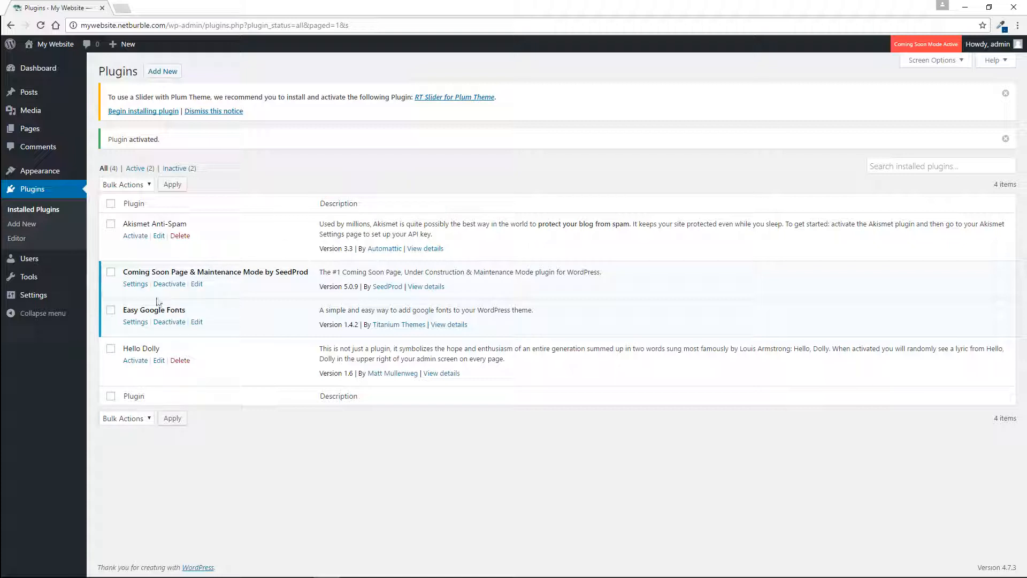
pyautogui.click(34, 190)
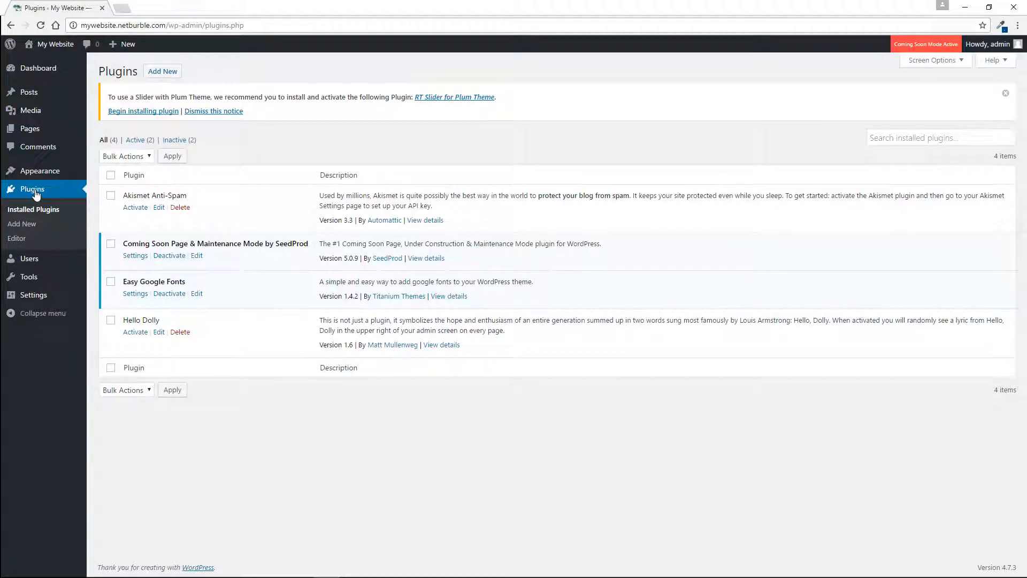
# - Search plugins for 'siteorigoin' and install Page Builder by SiteOrigin
pyautogui.click(158, 75)
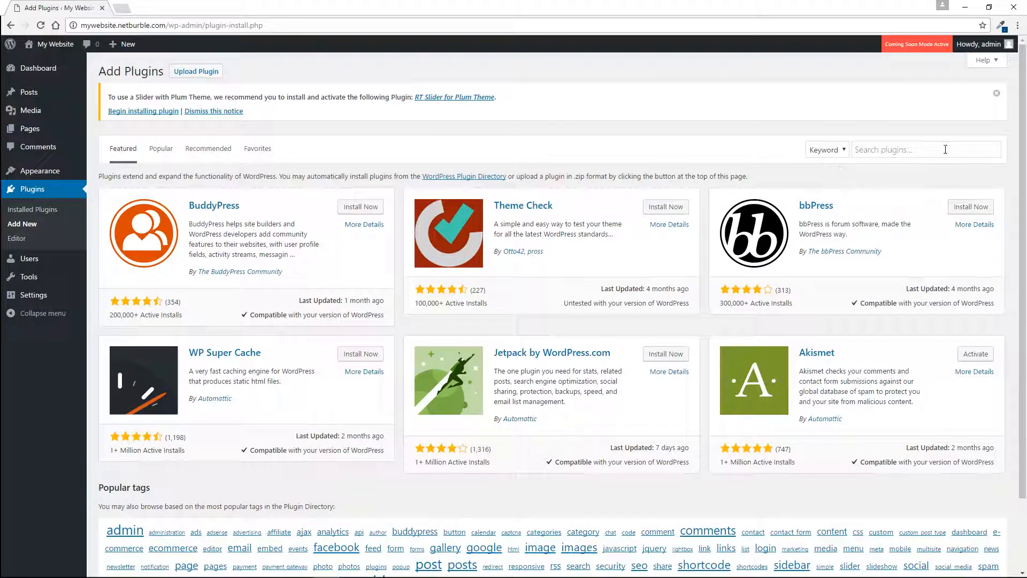
pyautogui.click(945, 150)
pyautogui.write('siteo')
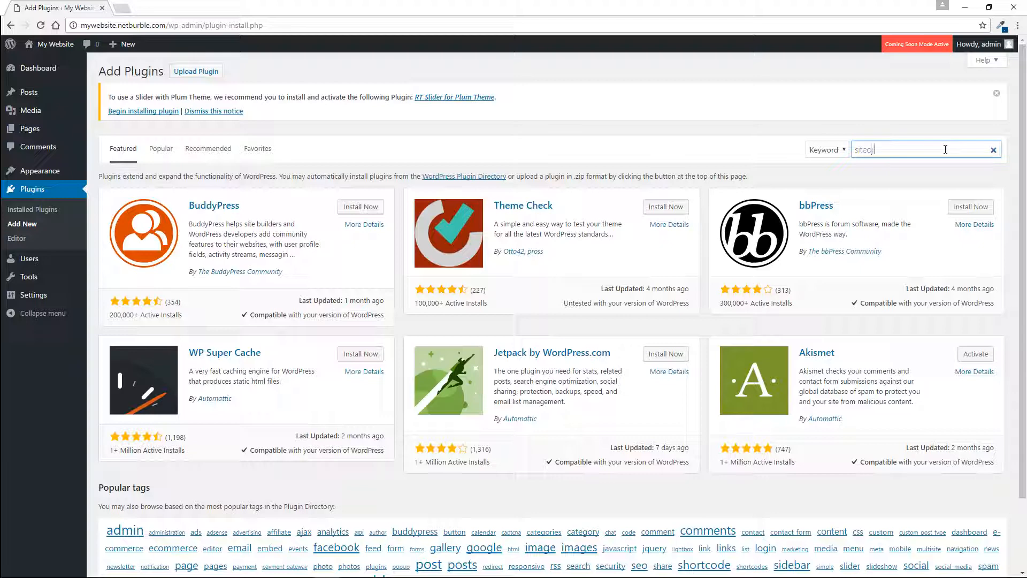
pyautogui.write('rigoin')
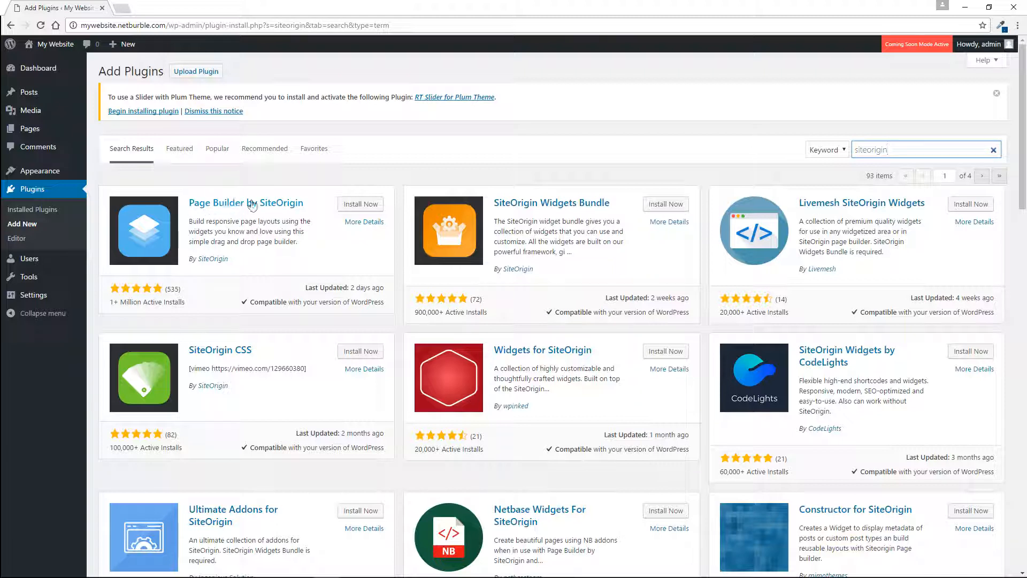
pyautogui.click(358, 208)
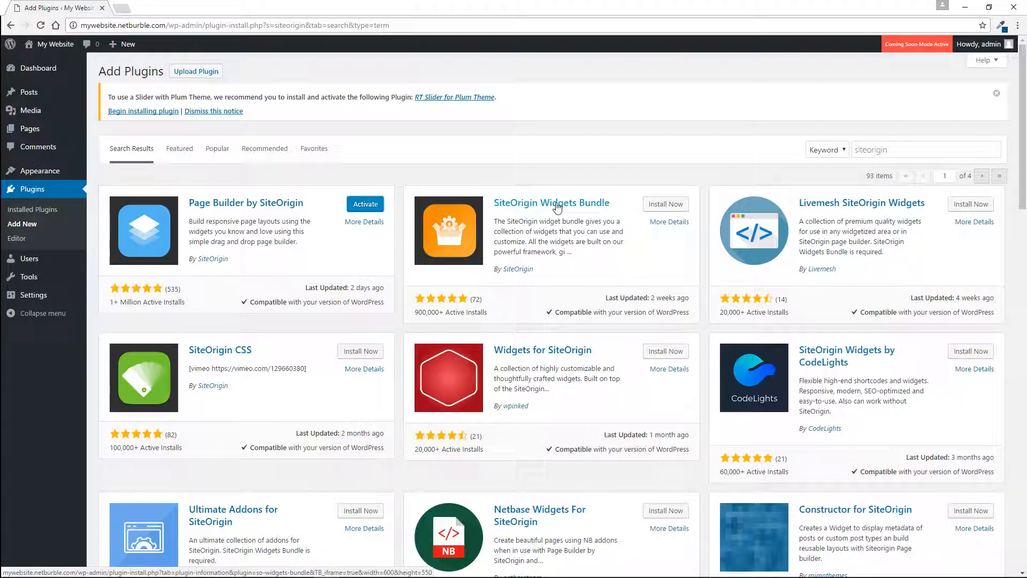
# - Install the SiteOrigin Widgets Bundle from its details view
pyautogui.click(557, 207)
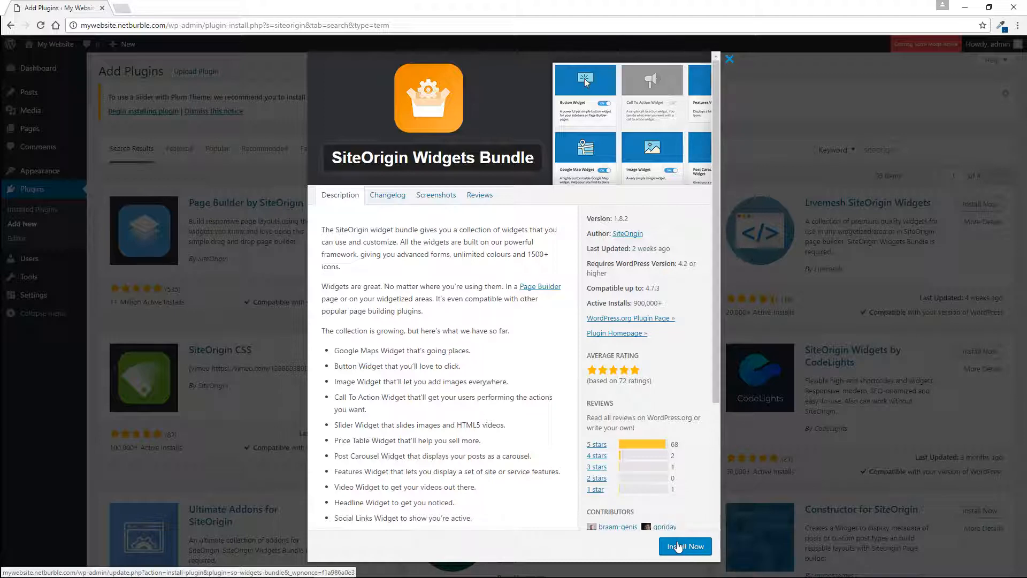
pyautogui.click(678, 546)
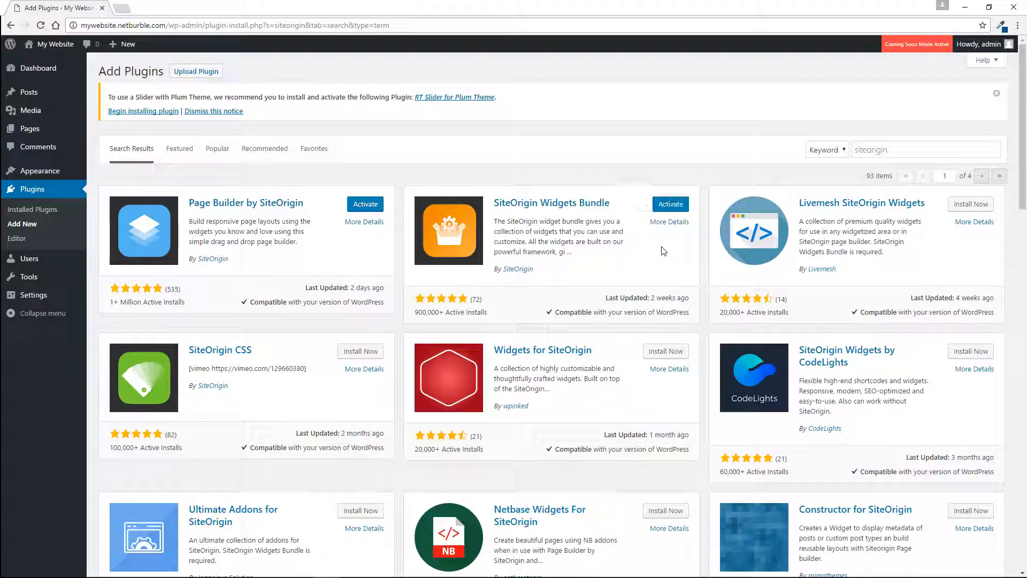
pyautogui.click(907, 152)
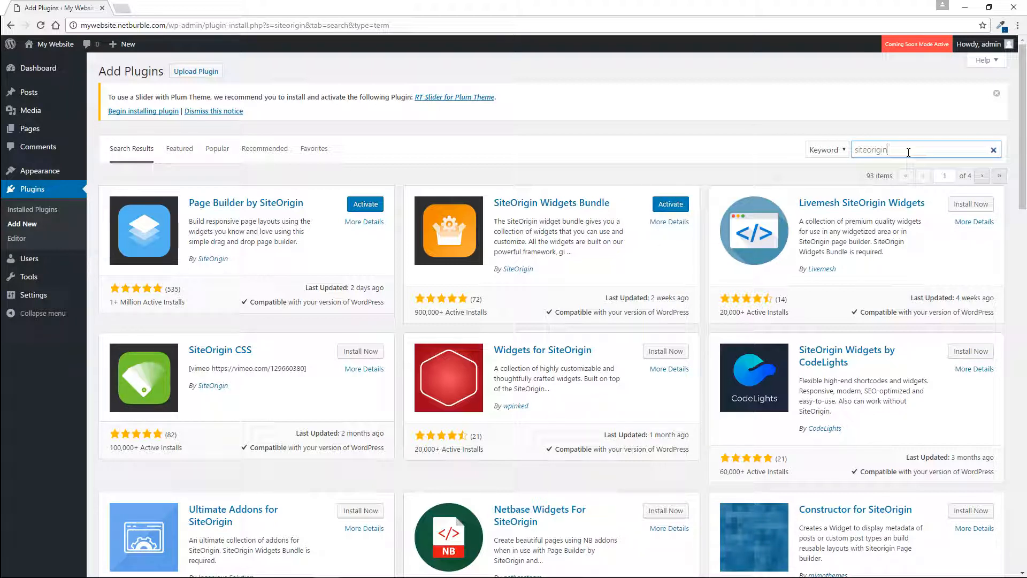
# - Search for and install the Spacer, Black Studio TinyMCE Widget and Title Remover plugins
pyautogui.press('BackSpace')
pyautogui.press('BackSpace')
pyautogui.press('BackSpace')
pyautogui.press('BackSpace')
pyautogui.press('BackSpace')
pyautogui.write('spacer')
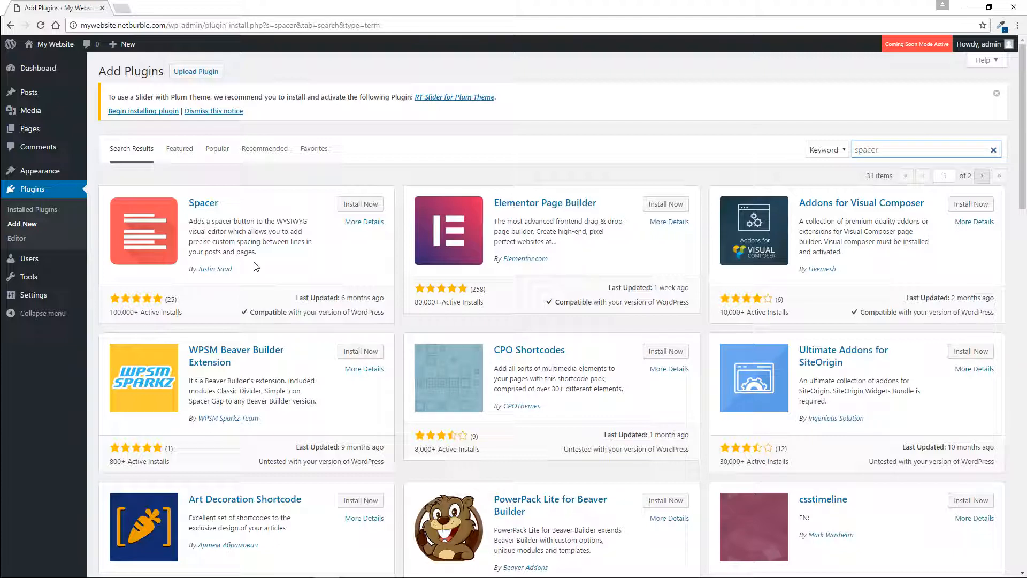
pyautogui.click(361, 205)
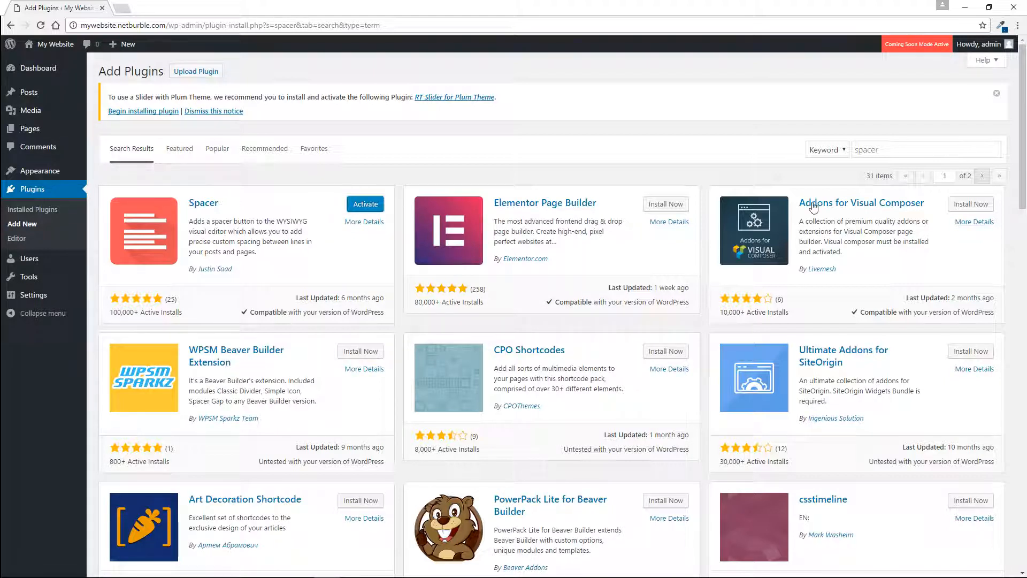
pyautogui.click(897, 152)
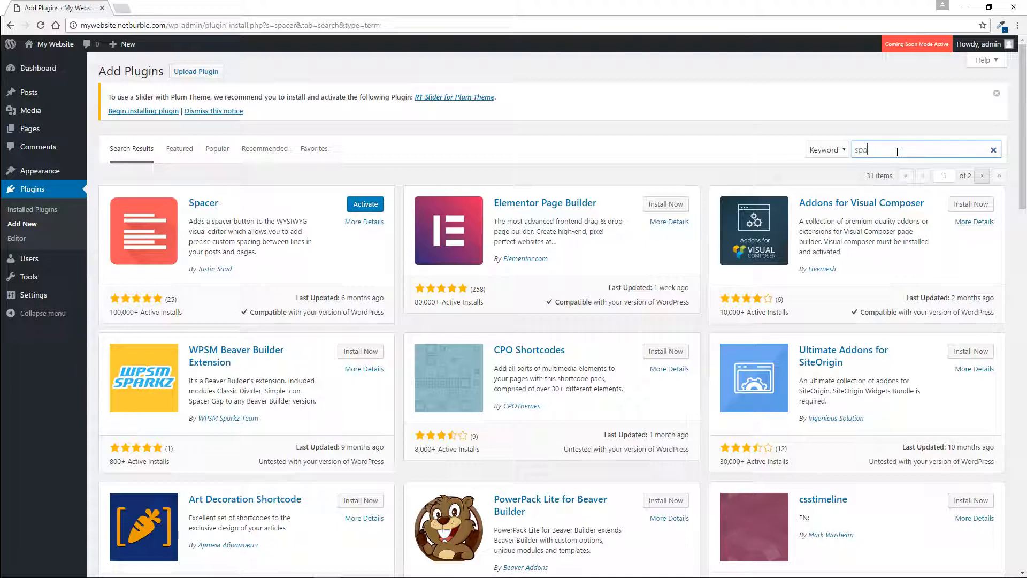
pyautogui.press('BackSpace')
pyautogui.write('black studio')
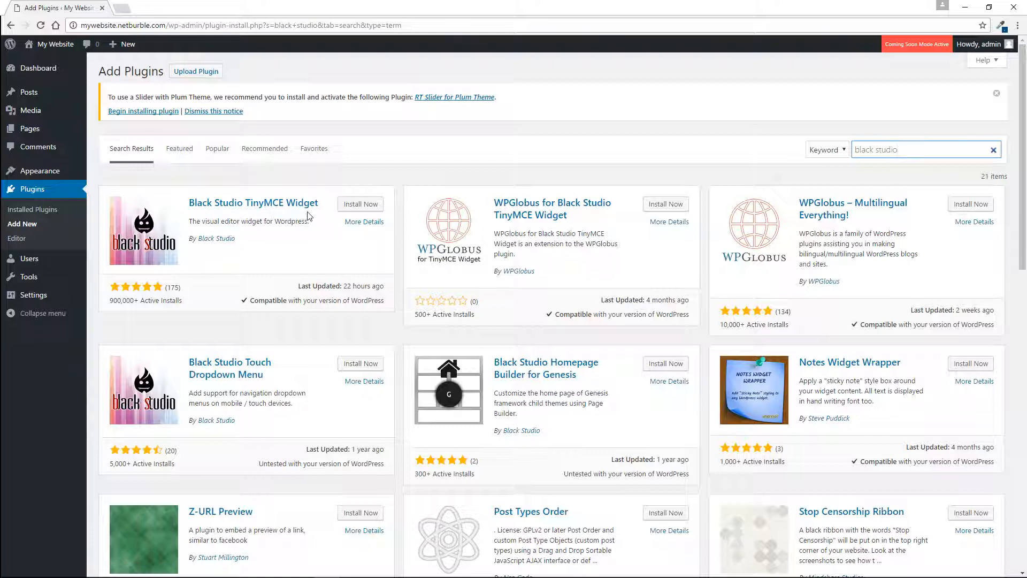
pyautogui.click(360, 208)
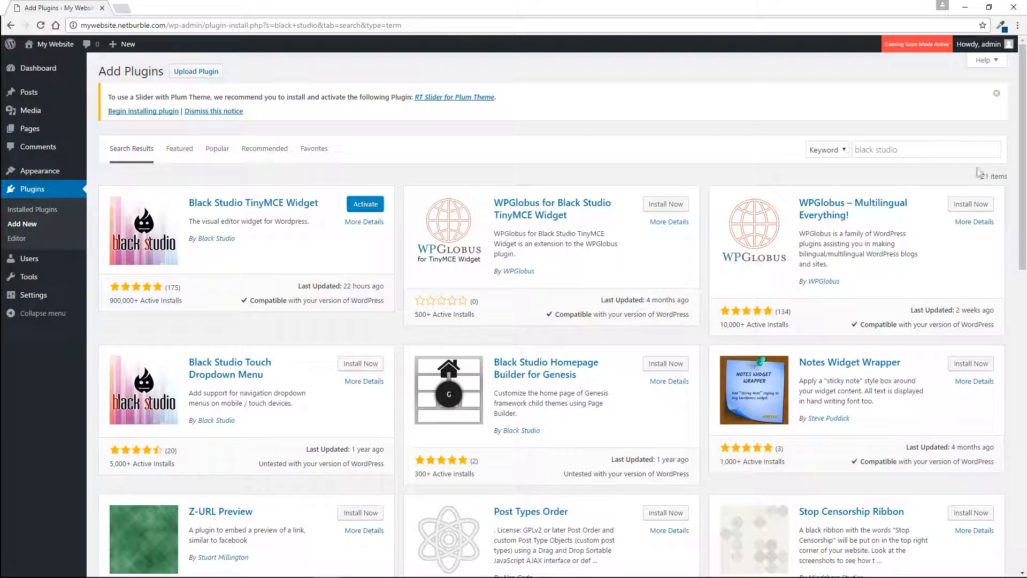
pyautogui.click(915, 151)
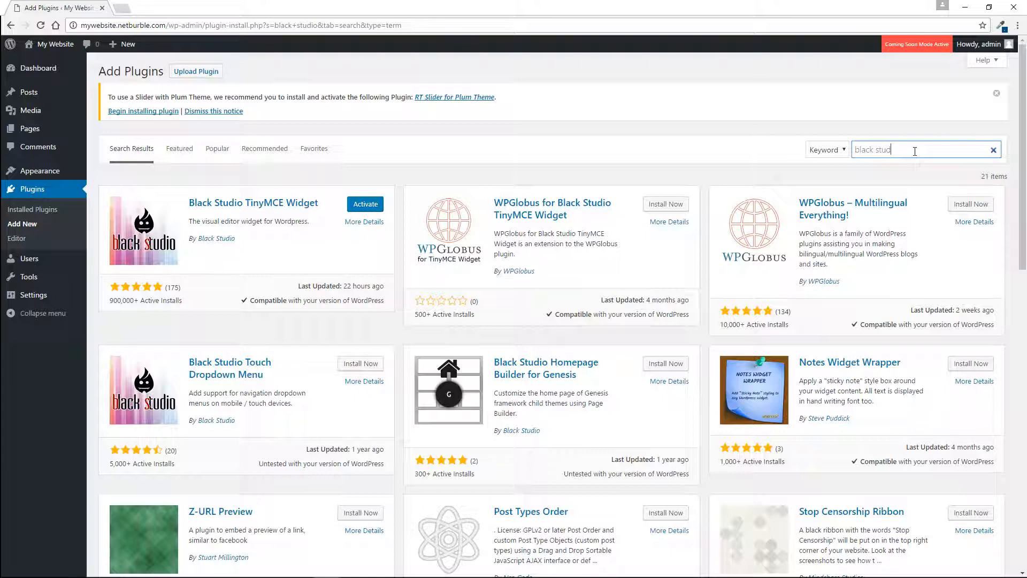
pyautogui.press('BackSpace')
pyautogui.press('BackSpace')
pyautogui.press('BackSpace')
pyautogui.write('title remover')
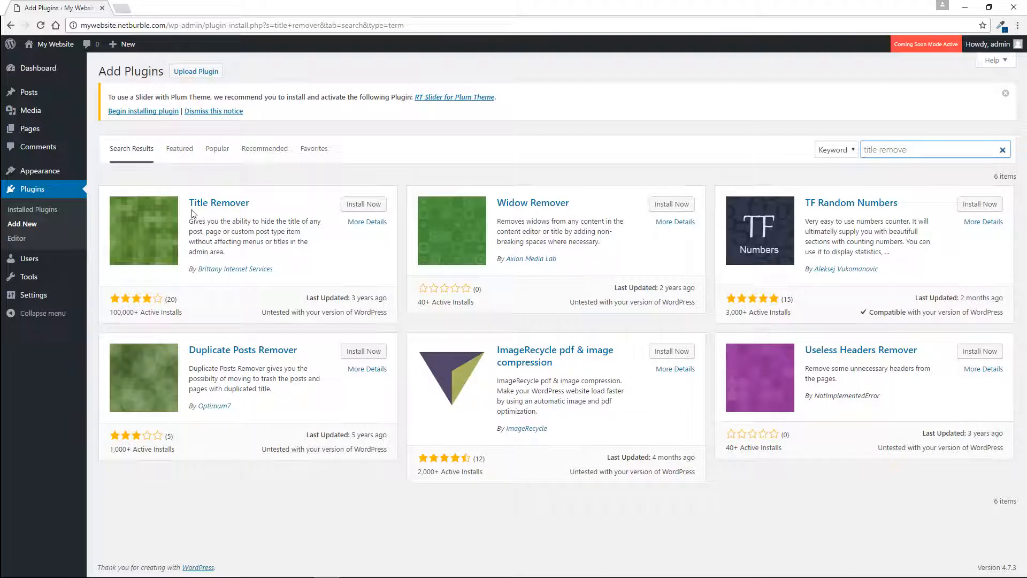
pyautogui.click(368, 205)
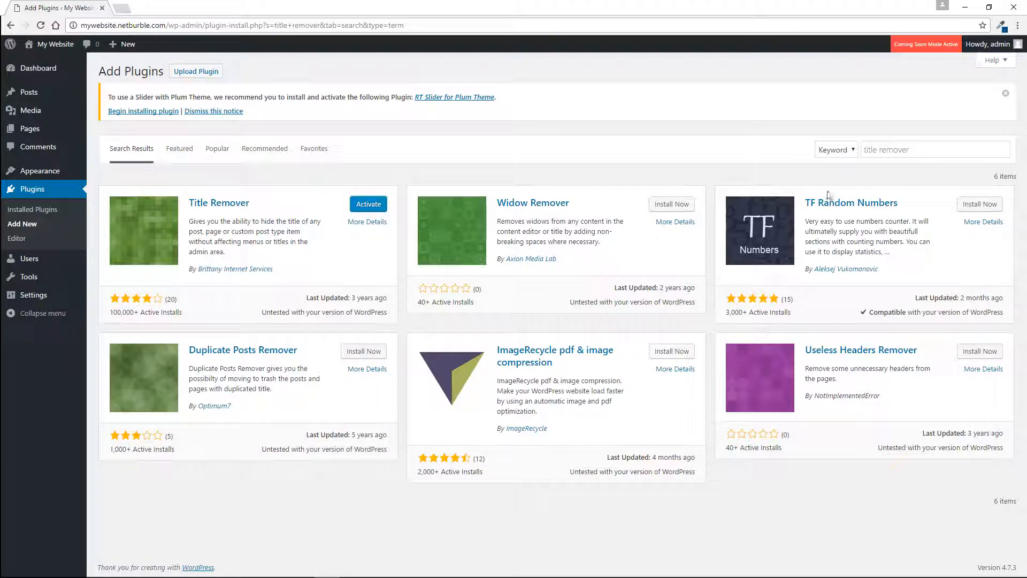
# - Search for and install Contact Form 7 and WP Super Cache
pyautogui.click(924, 150)
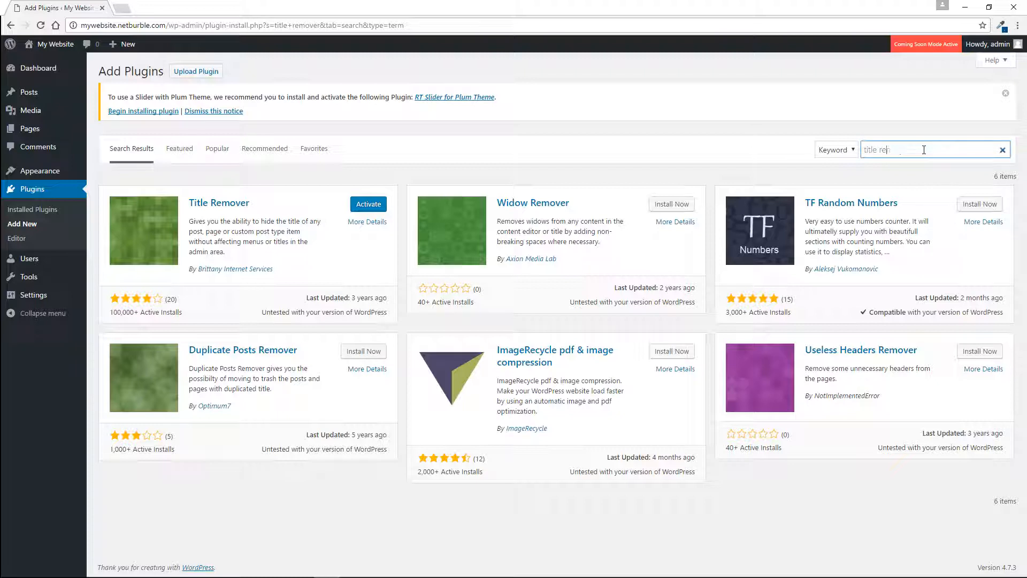
pyautogui.press('BackSpace')
pyautogui.write('contact')
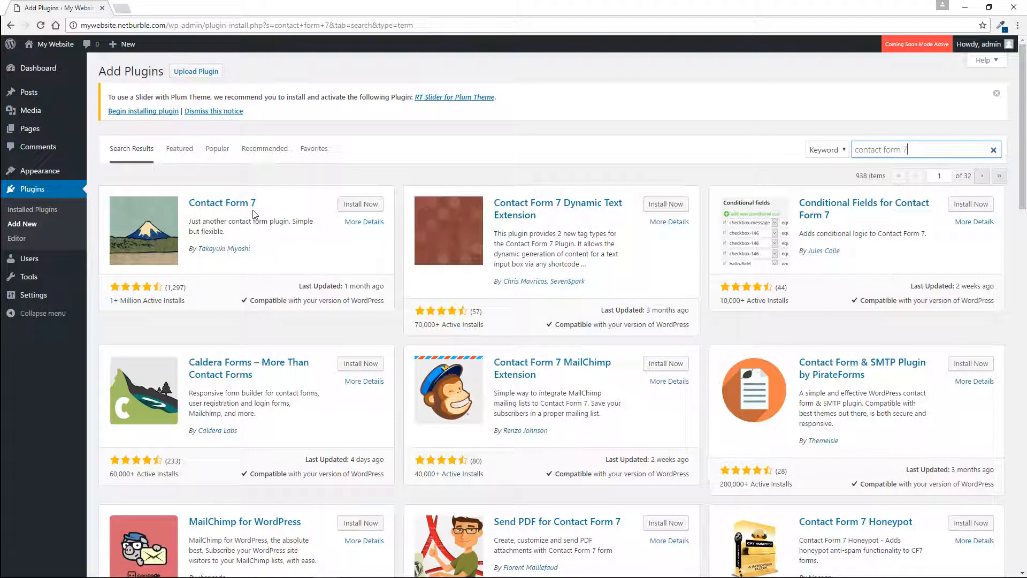
pyautogui.click(360, 207)
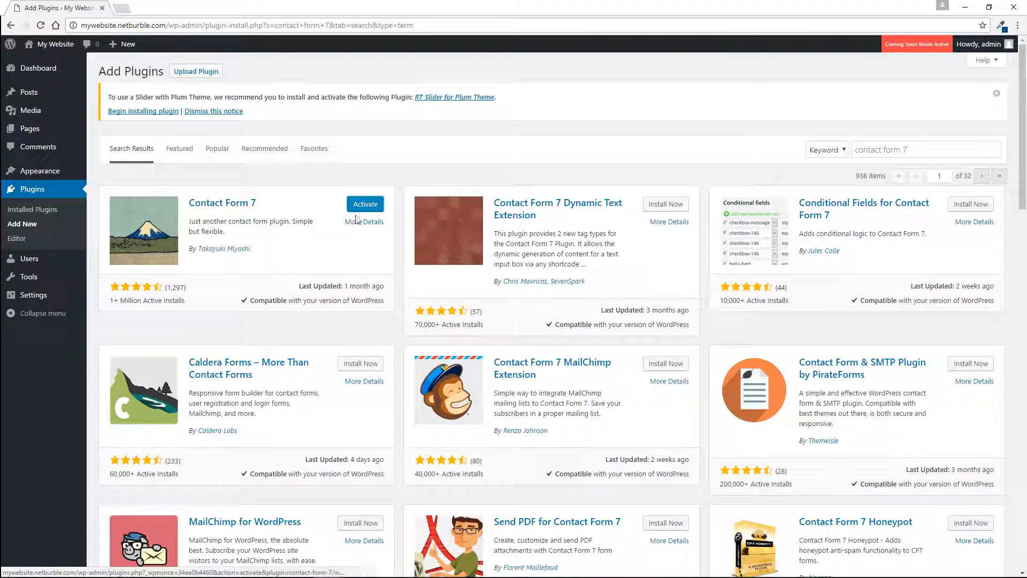
pyautogui.click(922, 149)
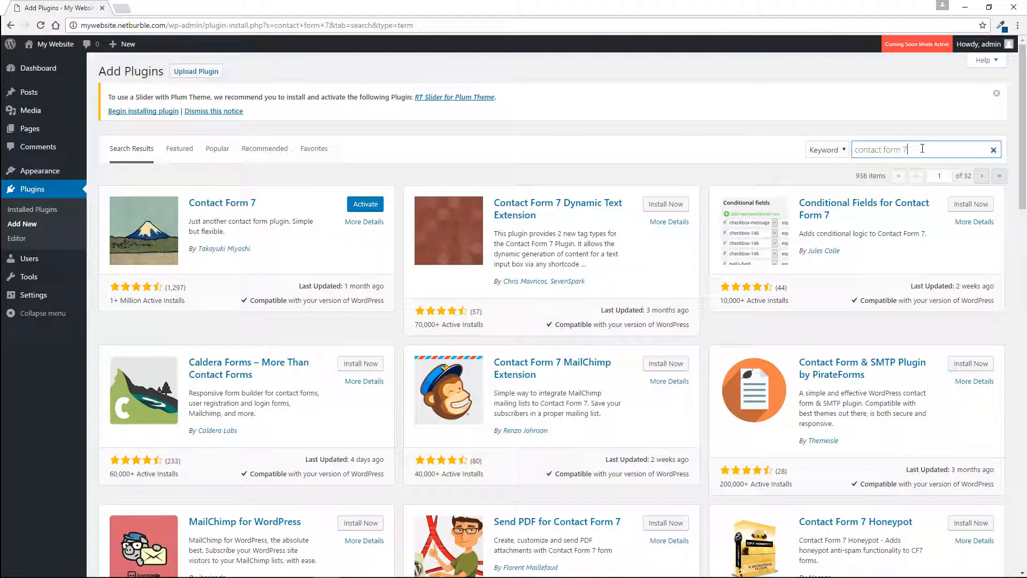
pyautogui.press('BackSpace')
pyautogui.press('BackSpace')
pyautogui.press('BackSpace')
pyautogui.press('BackSpace')
pyautogui.press('BackSpace')
pyautogui.press('BackSpace')
pyautogui.press('BackSpace')
pyautogui.press('BackSpace')
pyautogui.press('BackSpace')
pyautogui.press('BackSpace')
pyautogui.press('BackSpace')
pyautogui.press('BackSpace')
pyautogui.write('WP supercache')
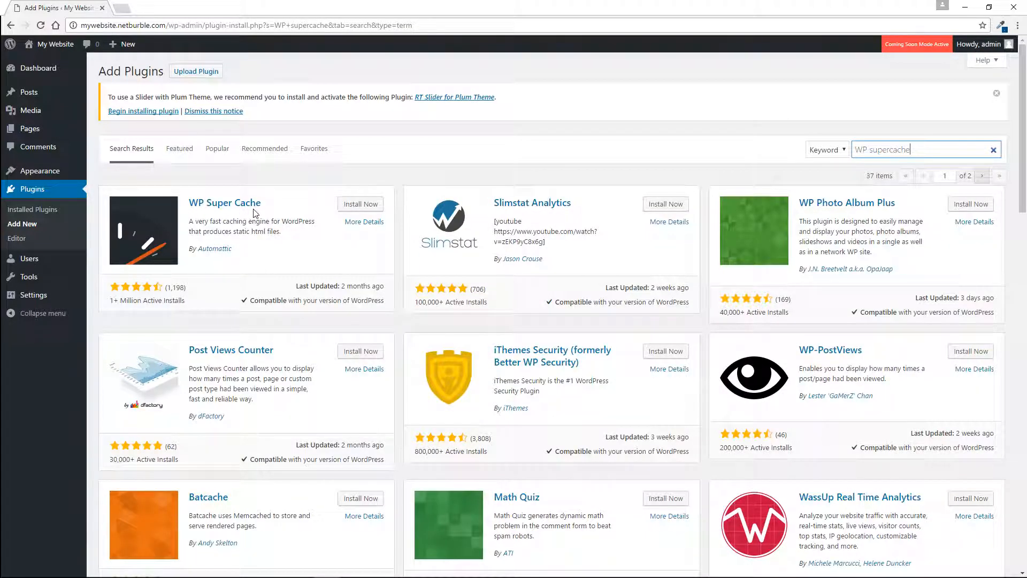
pyautogui.click(362, 206)
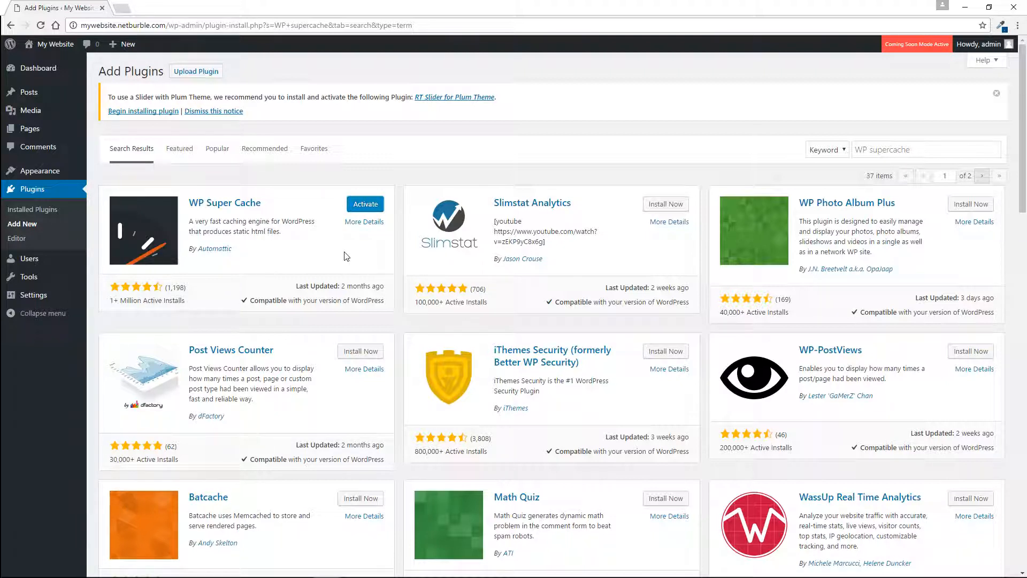
# - In Installed Plugins, activate Black Studio TinyMCE Widget and Contact Form 7
pyautogui.click(43, 214)
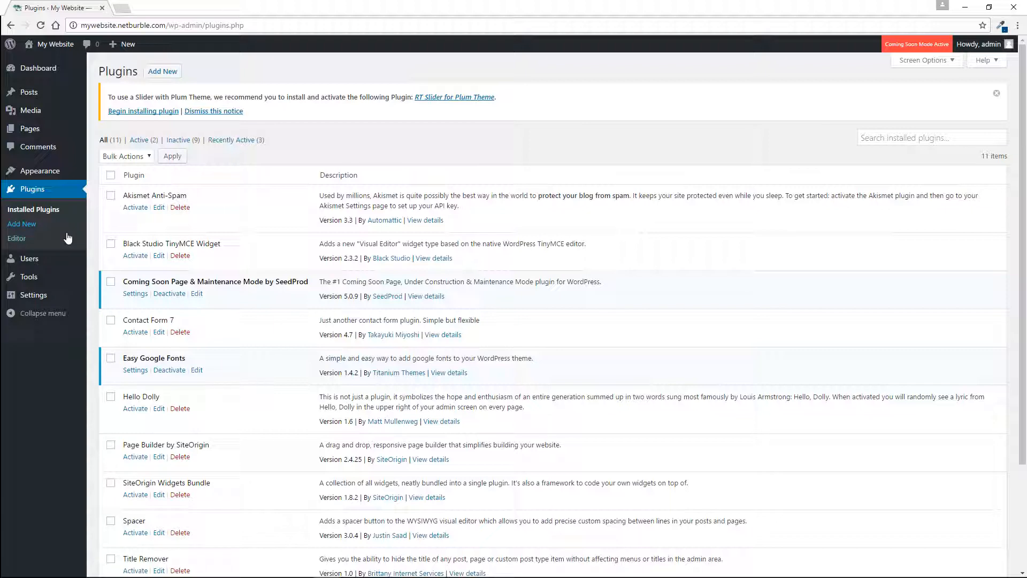
pyautogui.click(134, 256)
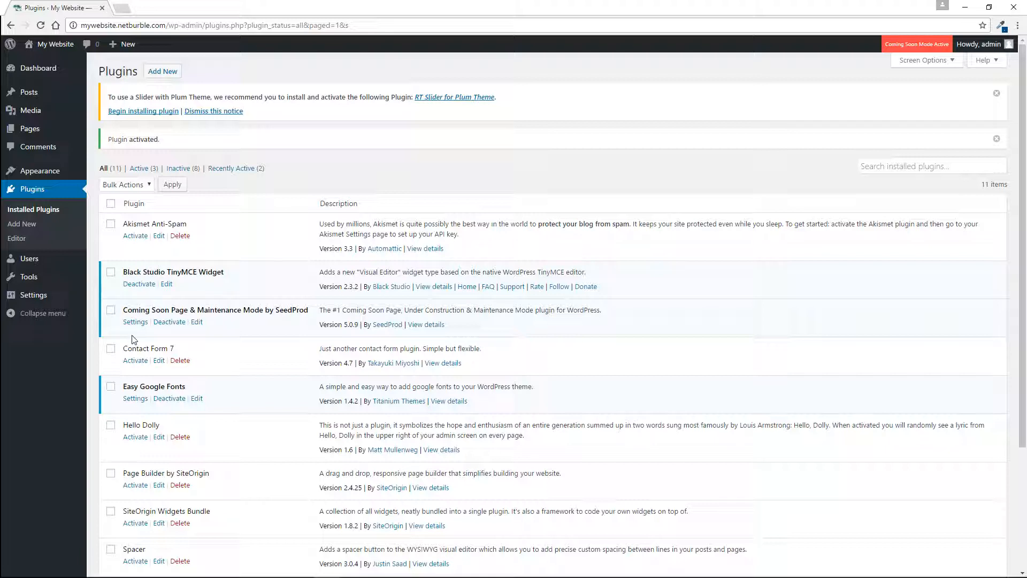
pyautogui.click(135, 363)
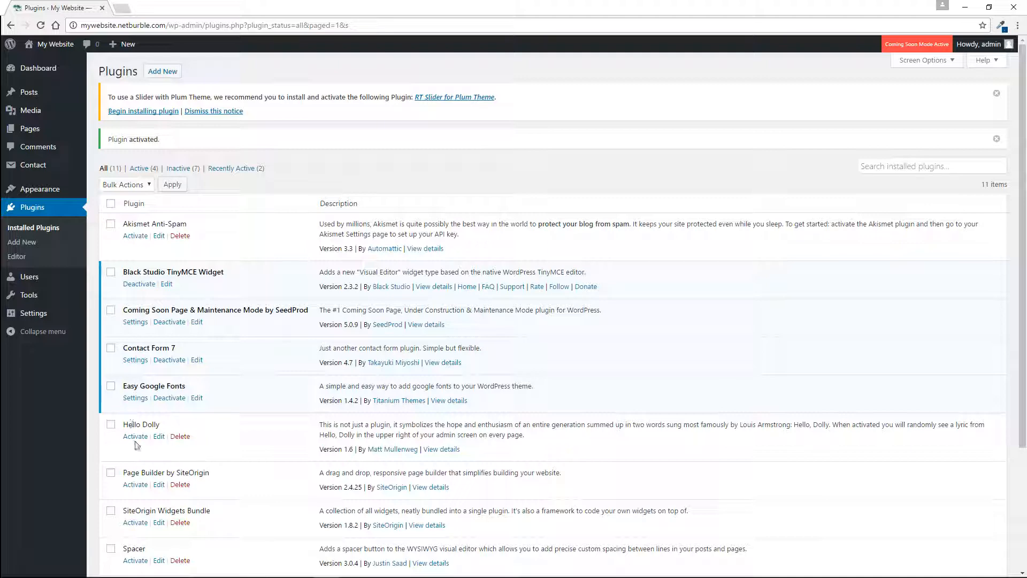
pyautogui.scroll(-2, 162, 457)
pyautogui.scroll(-1, 162, 457)
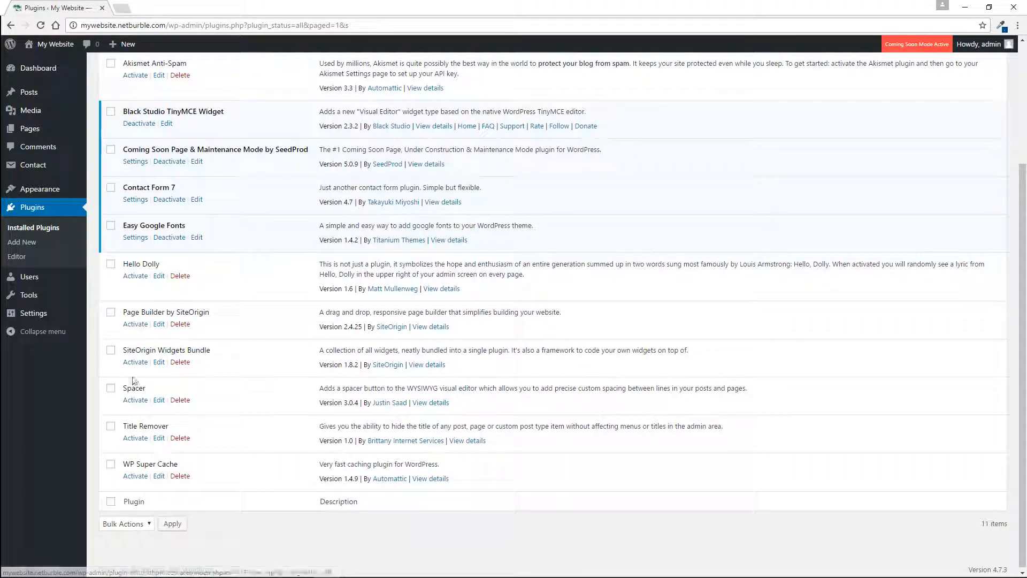
# - Activate Page Builder by SiteOrigin, SiteOrigin Widgets Bundle, Spacer and Title Remover
pyautogui.click(135, 324)
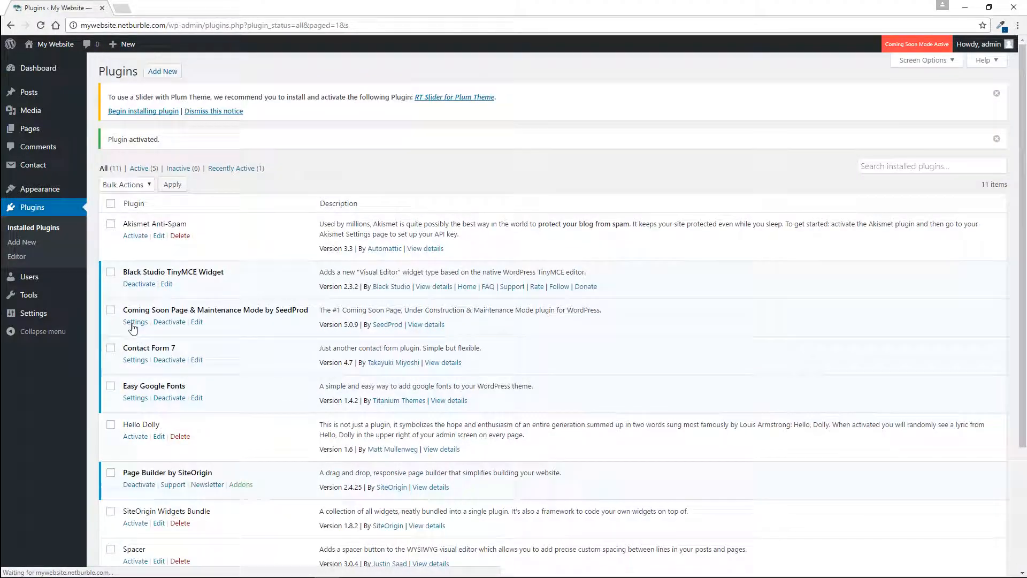
pyautogui.scroll(-3, 157, 328)
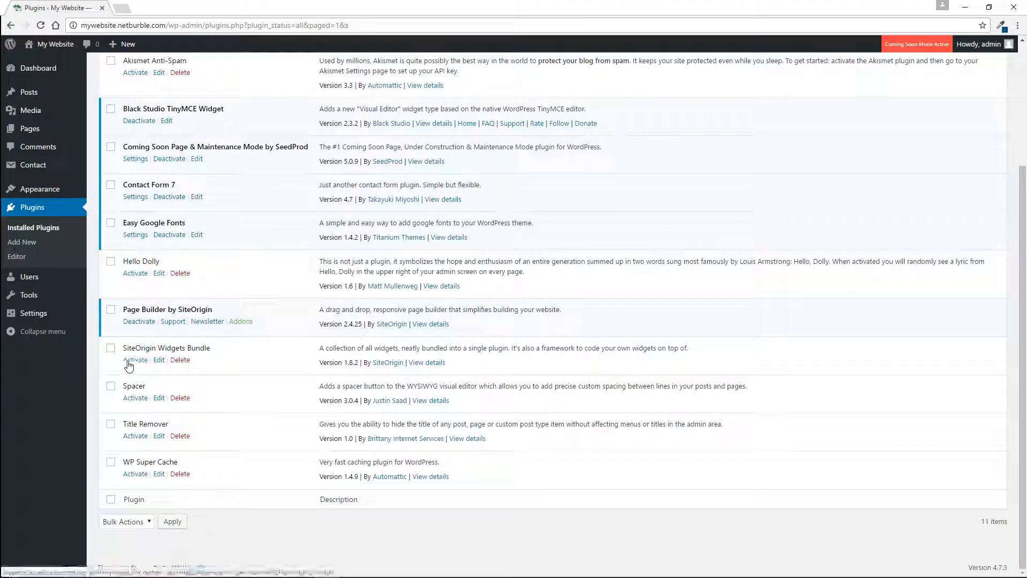
pyautogui.click(135, 360)
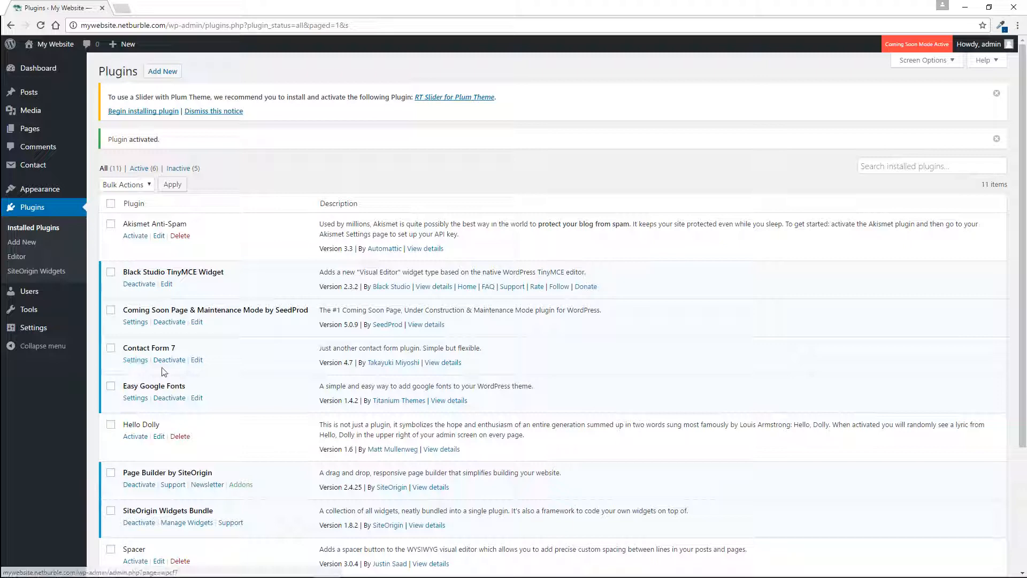
pyautogui.scroll(-2, 209, 369)
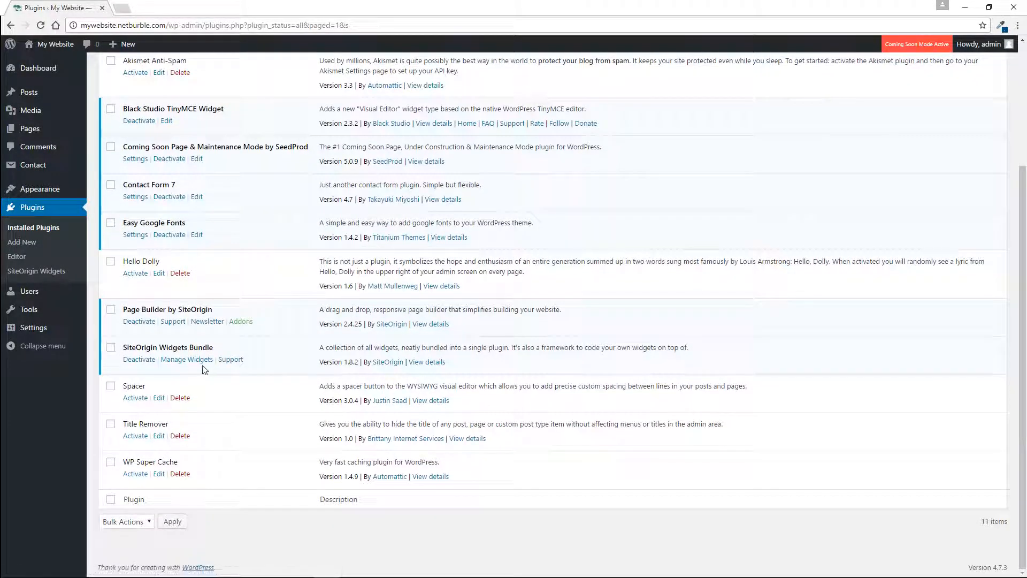
pyautogui.click(135, 398)
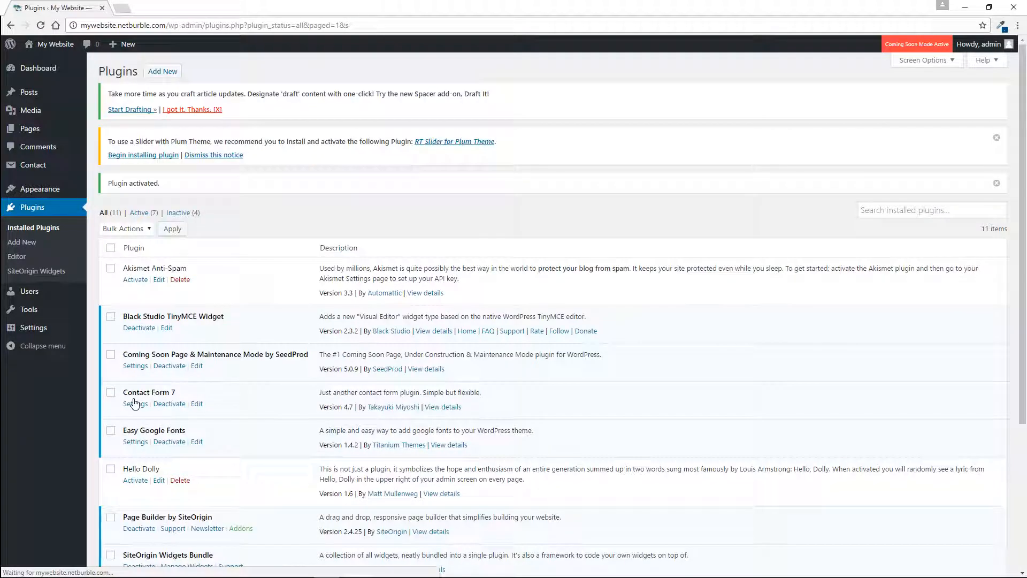
pyautogui.scroll(-4, 195, 406)
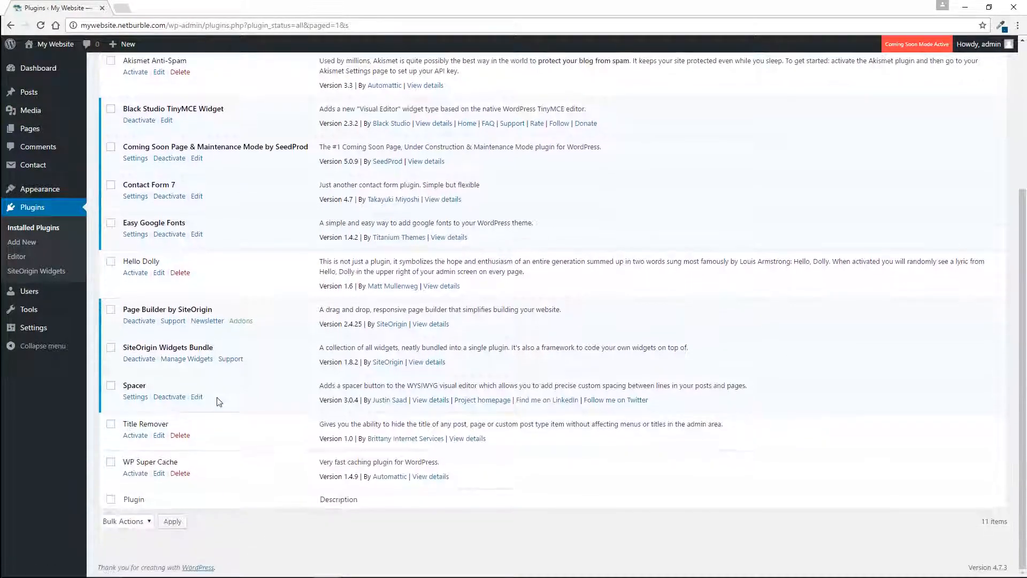
pyautogui.click(136, 436)
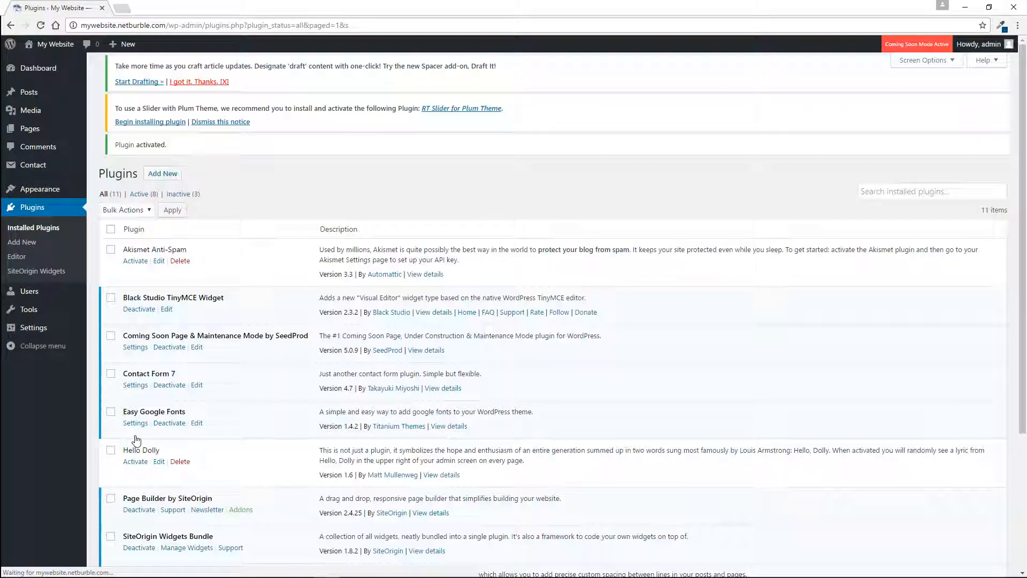
pyautogui.scroll(-4, 237, 386)
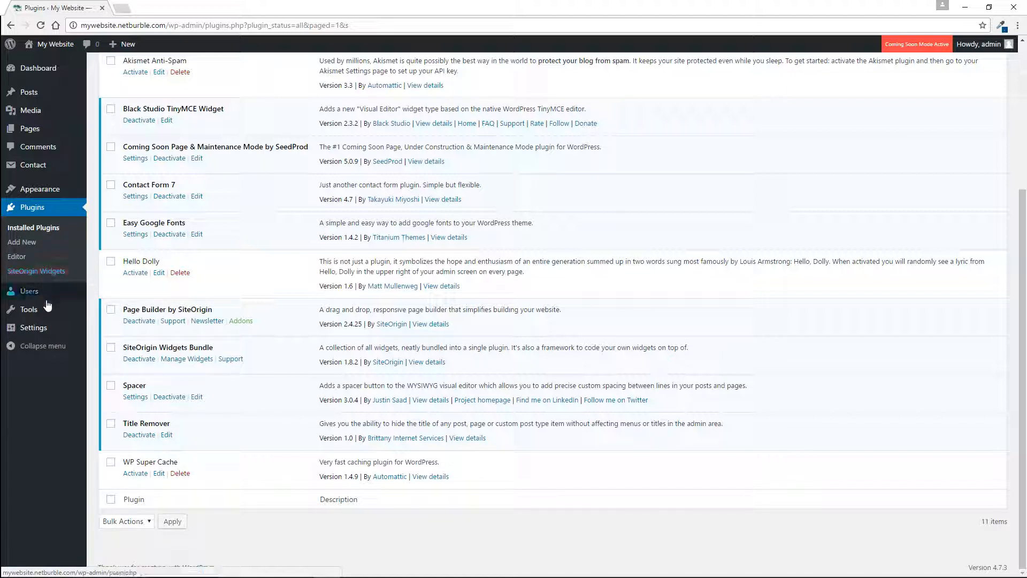
pyautogui.moveTo(40, 328)
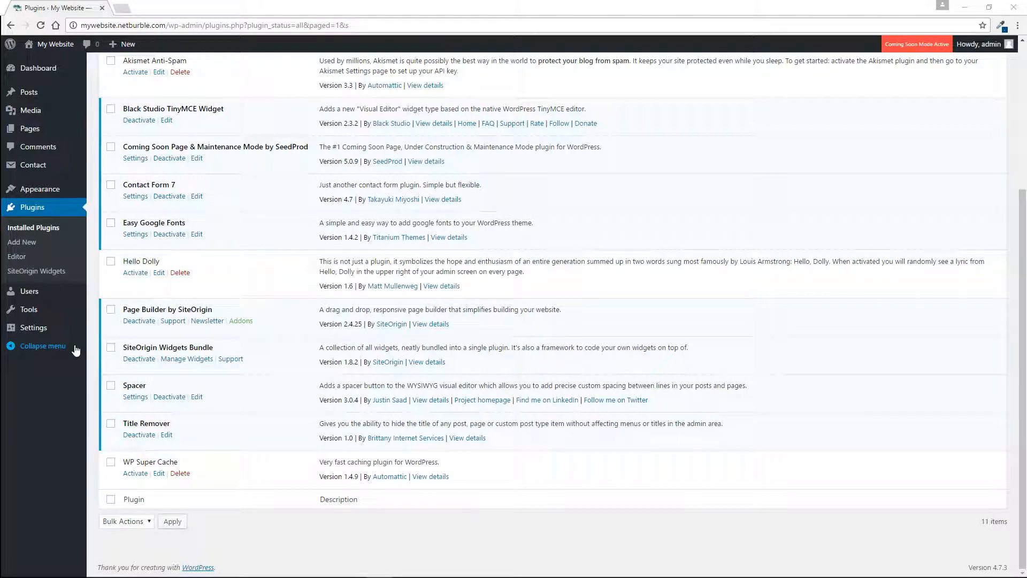
pyautogui.moveTo(26, 332)
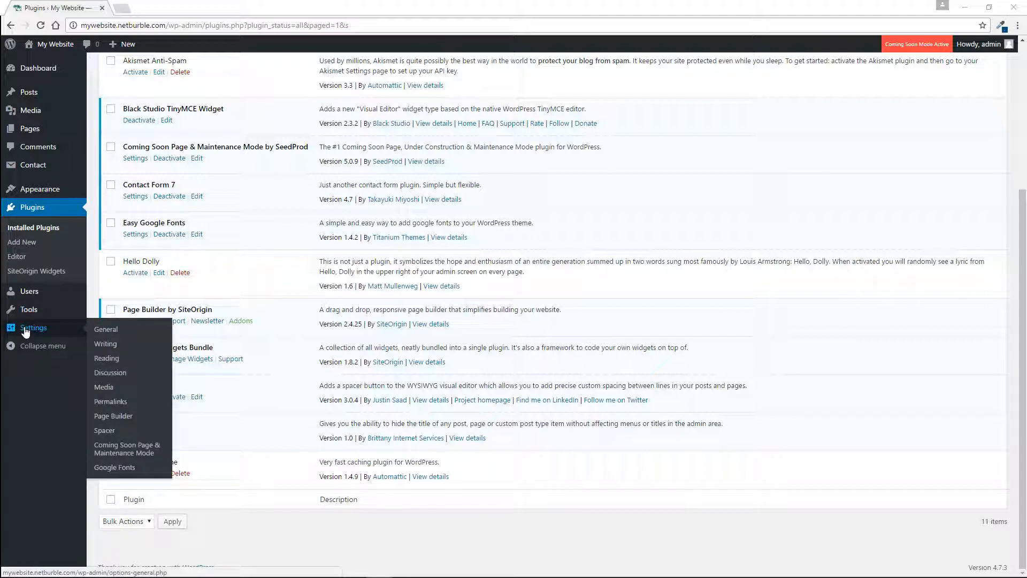
# - In Reading settings, make the front page the static Sample Page and save
pyautogui.click(107, 361)
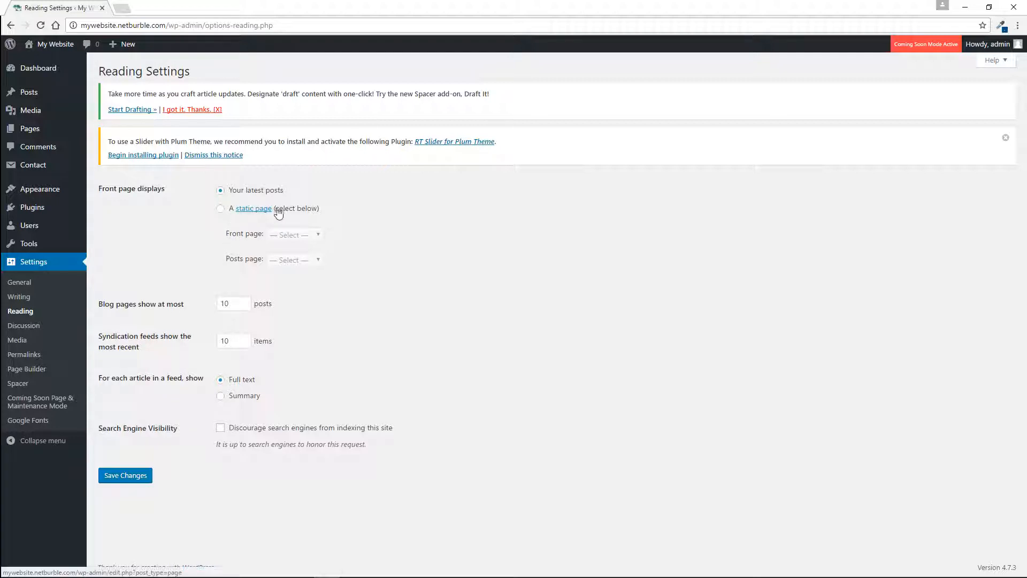
pyautogui.click(221, 209)
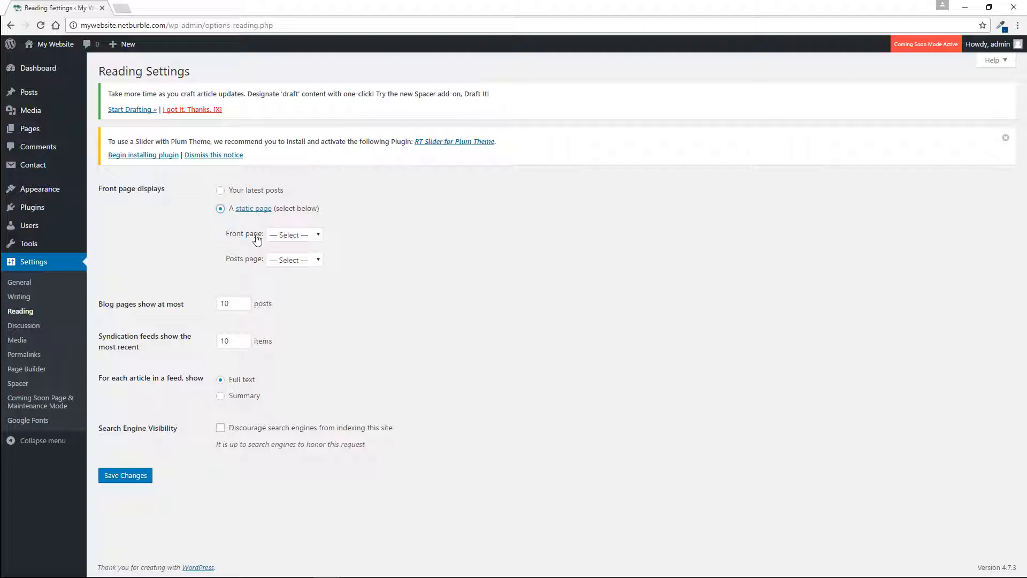
pyautogui.click(319, 236)
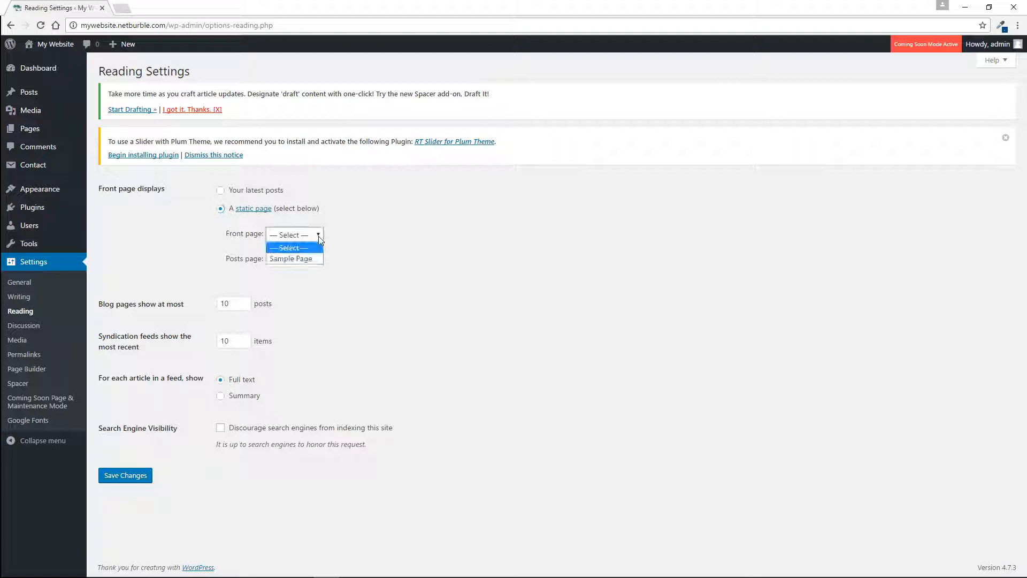
pyautogui.click(280, 259)
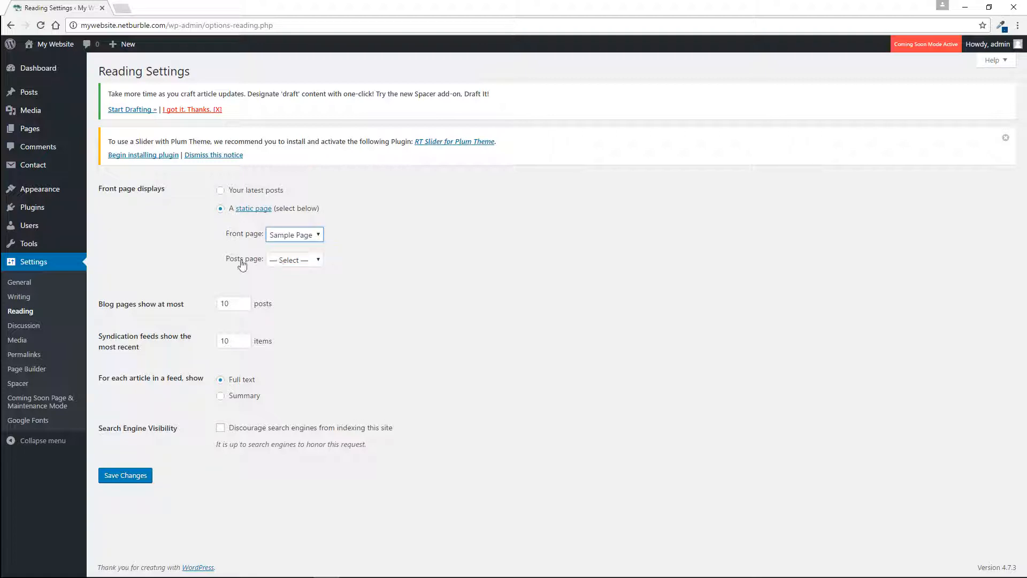
pyautogui.click(125, 475)
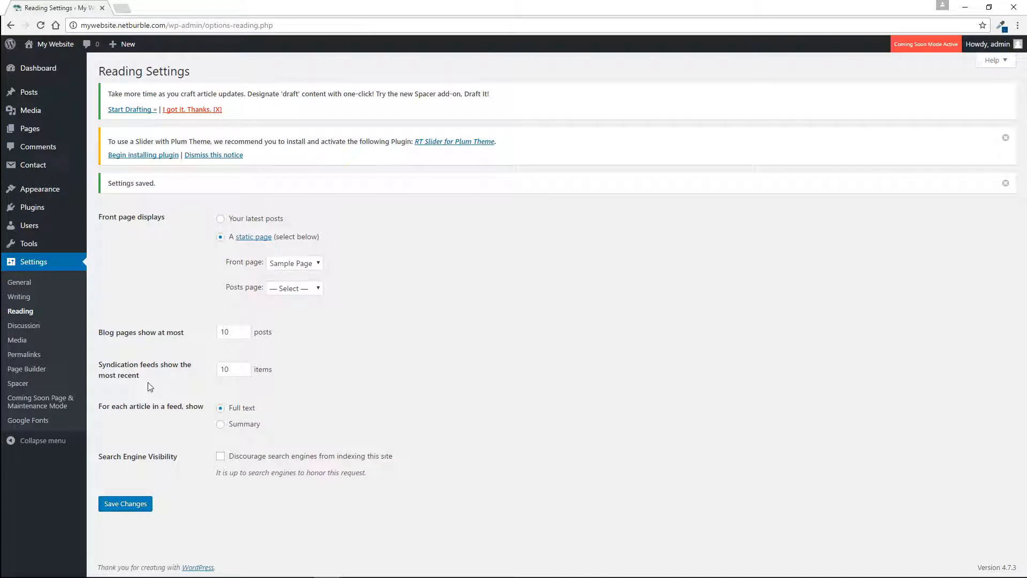
pyautogui.moveTo(52, 46)
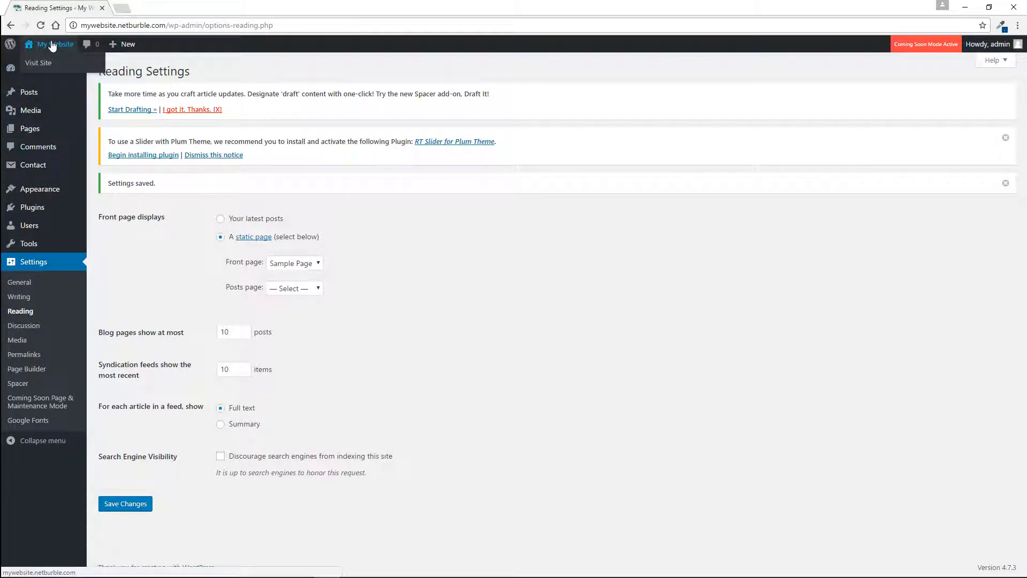
# - Visit the live site, reload it, and scroll to check Sample Page as the homepage
pyautogui.click(43, 64)
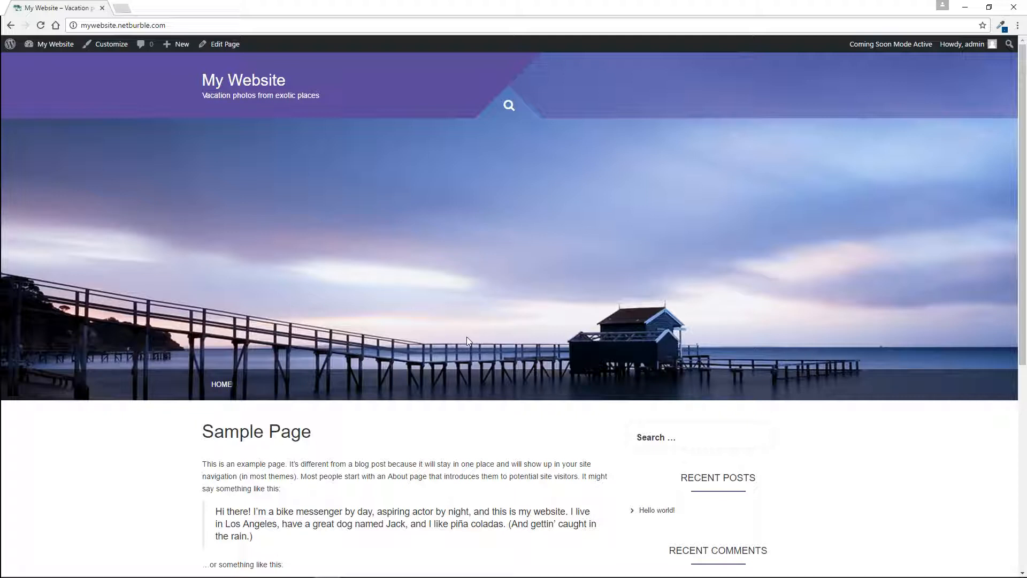
pyautogui.rightClick(430, 303)
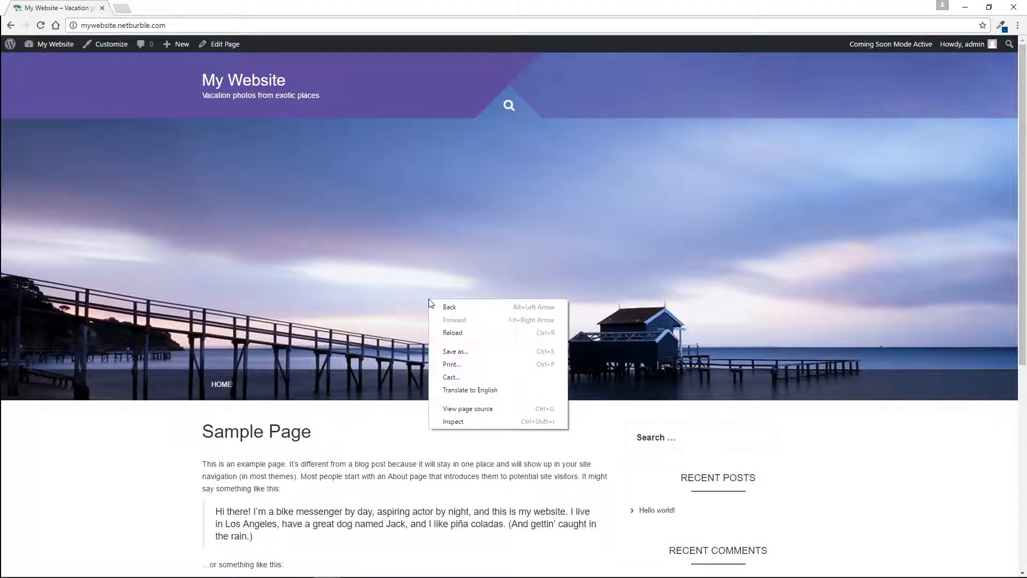
pyautogui.click(449, 334)
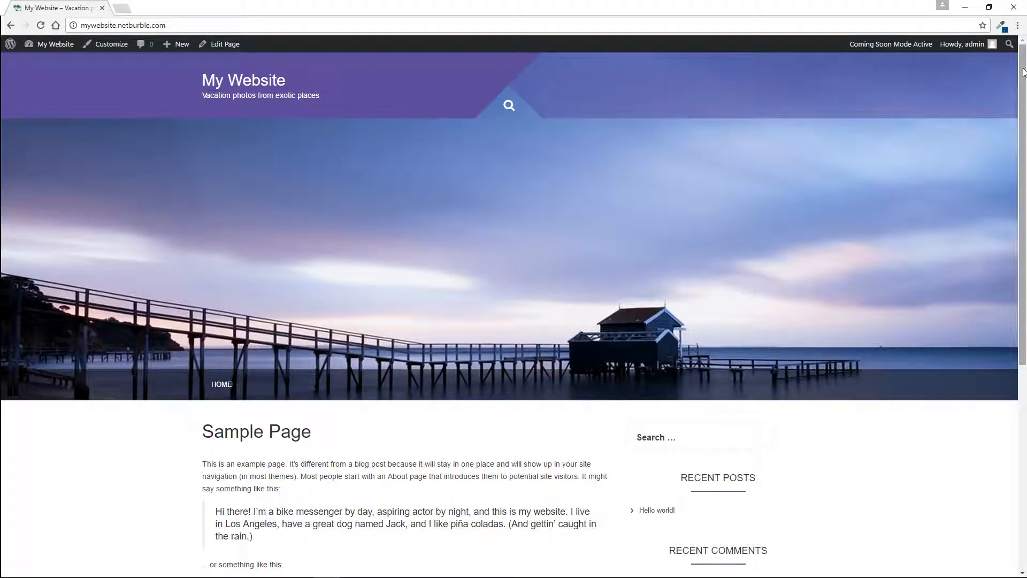
pyautogui.moveTo(1022, 65); pyautogui.dragTo(1024, 217)
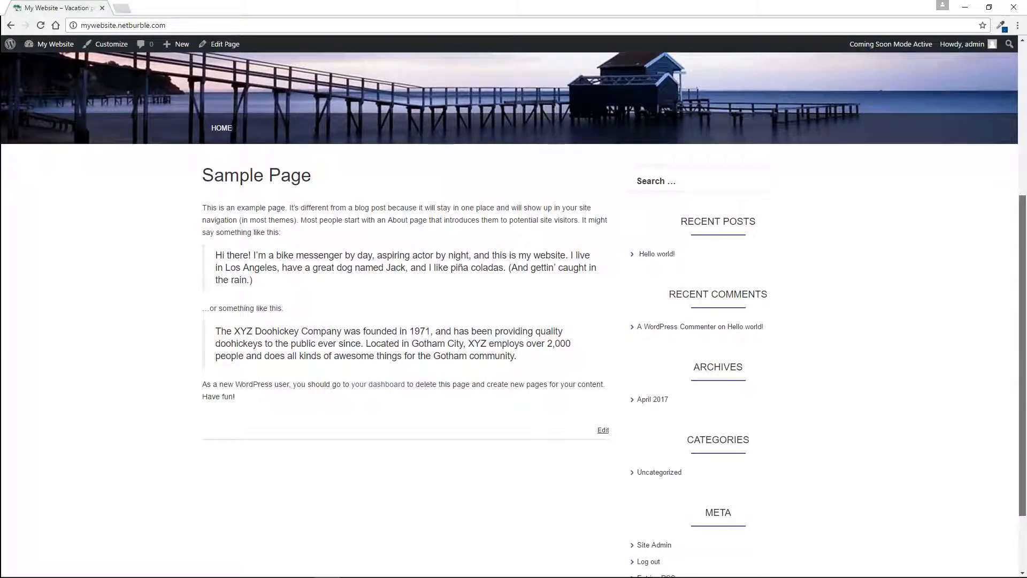
pyautogui.moveTo(1023, 211); pyautogui.dragTo(1015, 44)
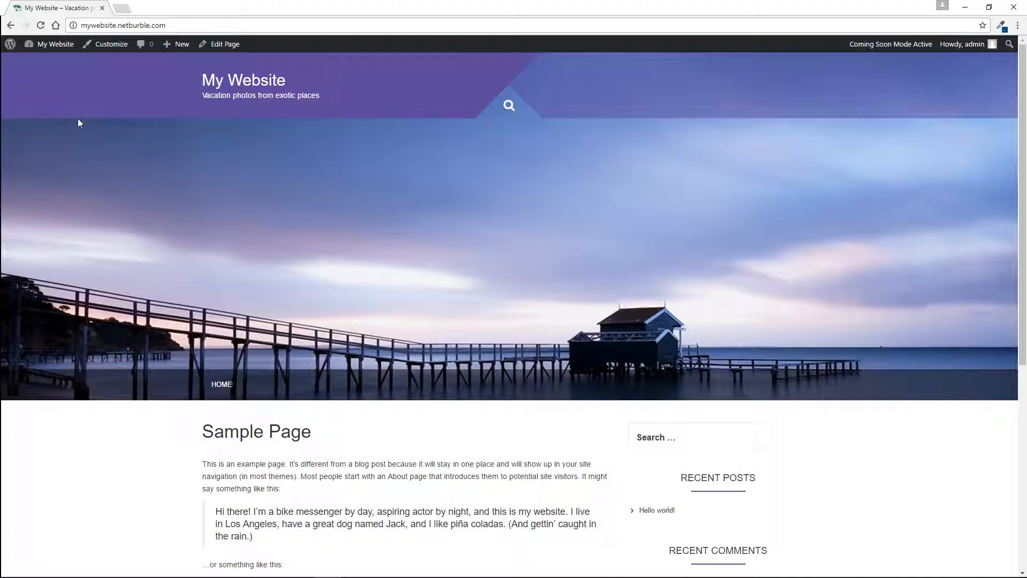
# - Go from the live site back to the WordPress admin Dashboard
pyautogui.moveTo(56, 57)
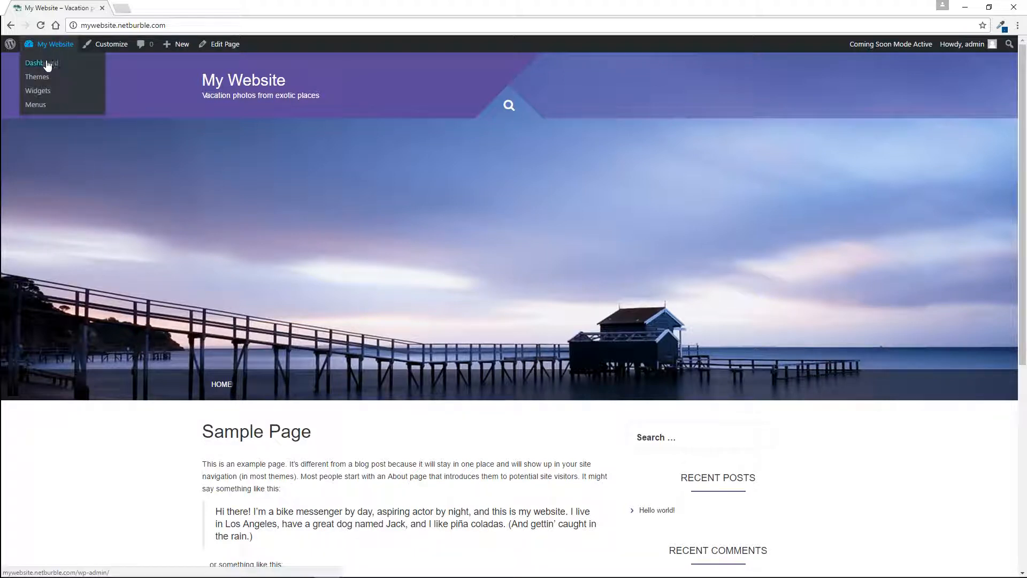
pyautogui.click(45, 63)
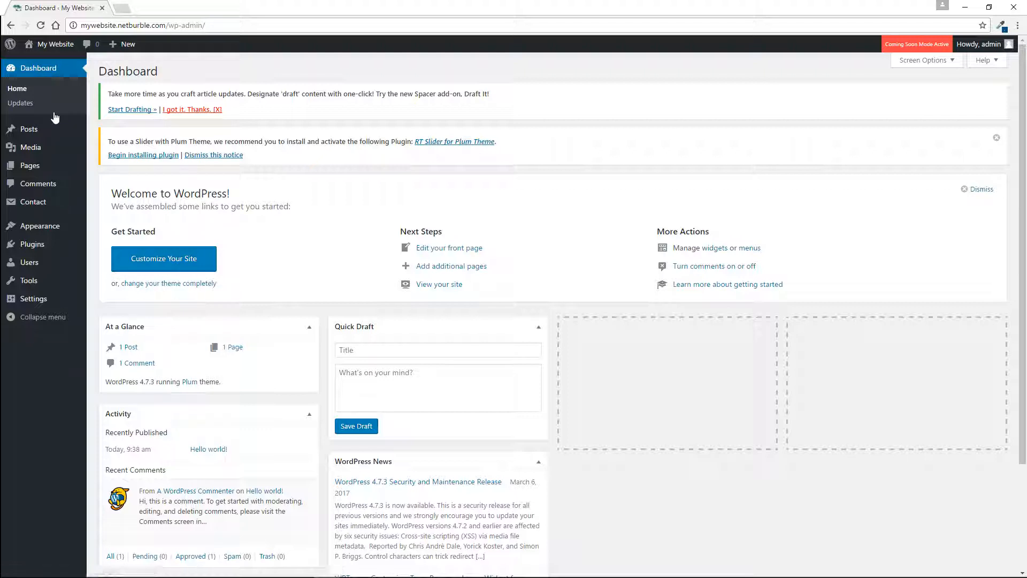
pyautogui.moveTo(65, 137)
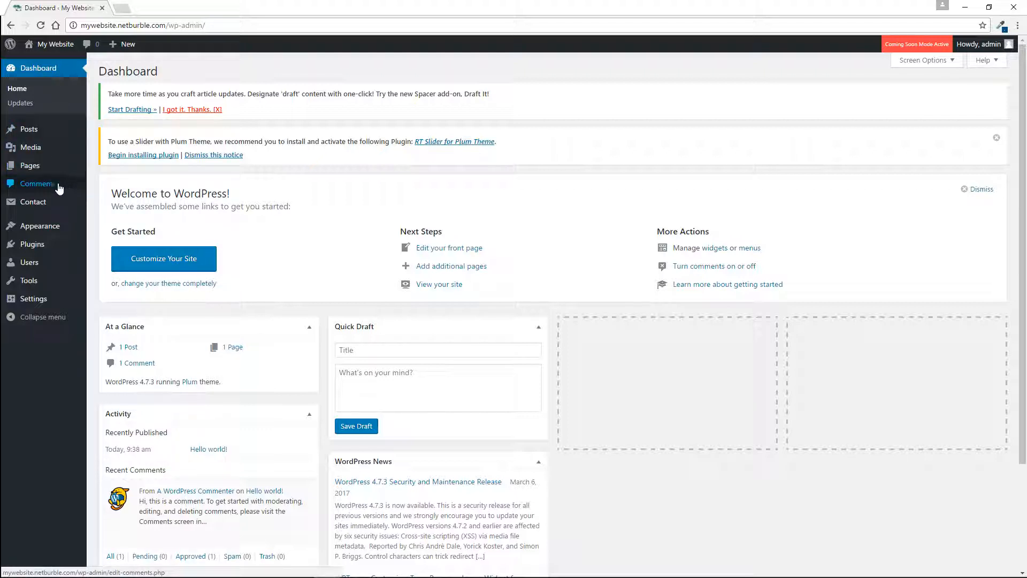
pyautogui.moveTo(55, 201)
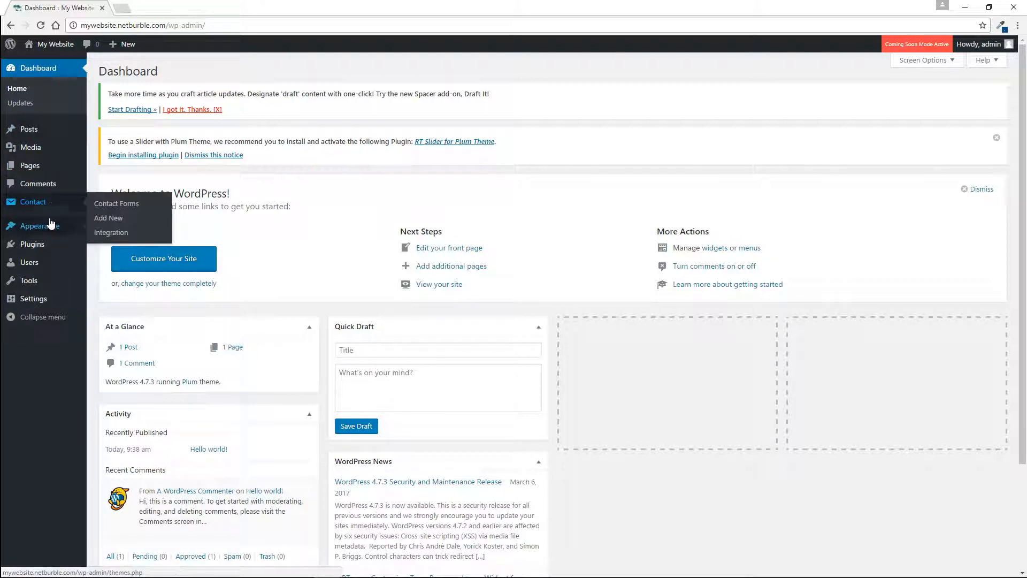
pyautogui.moveTo(49, 225)
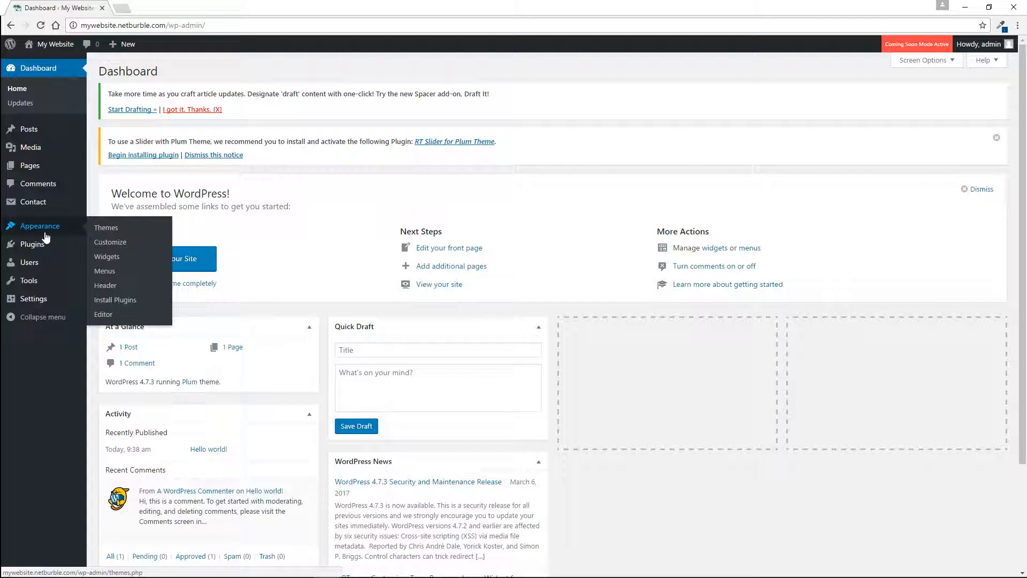
# - In Customizer Default Typography, set the paragraph font to Roboto at weight 300
pyautogui.click(114, 243)
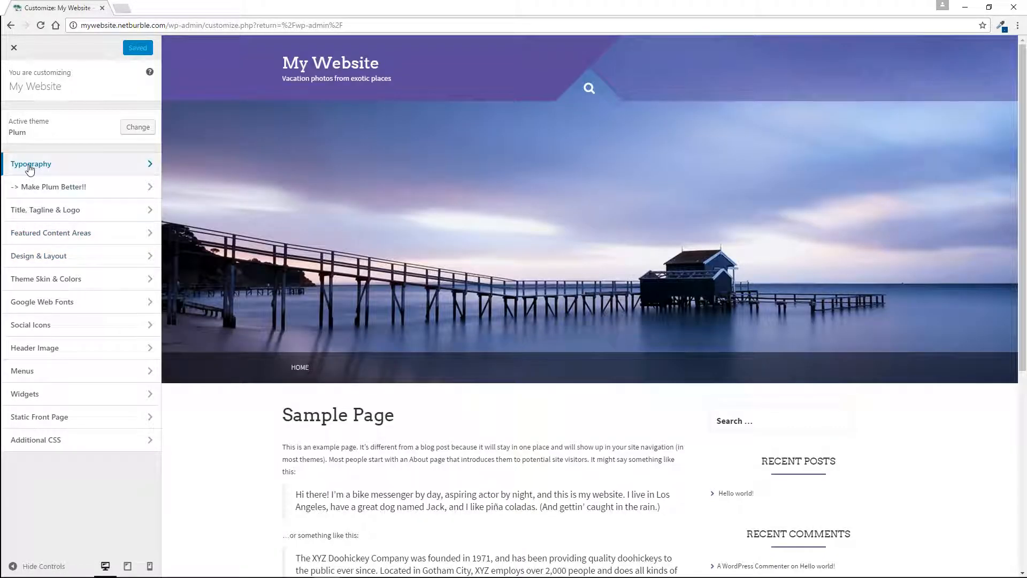
pyautogui.click(151, 166)
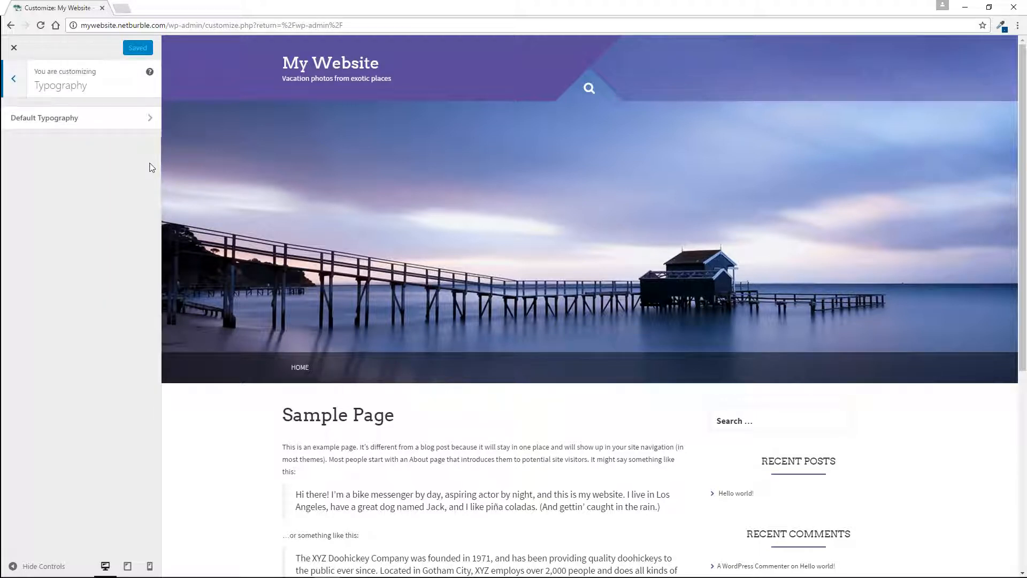
pyautogui.click(151, 119)
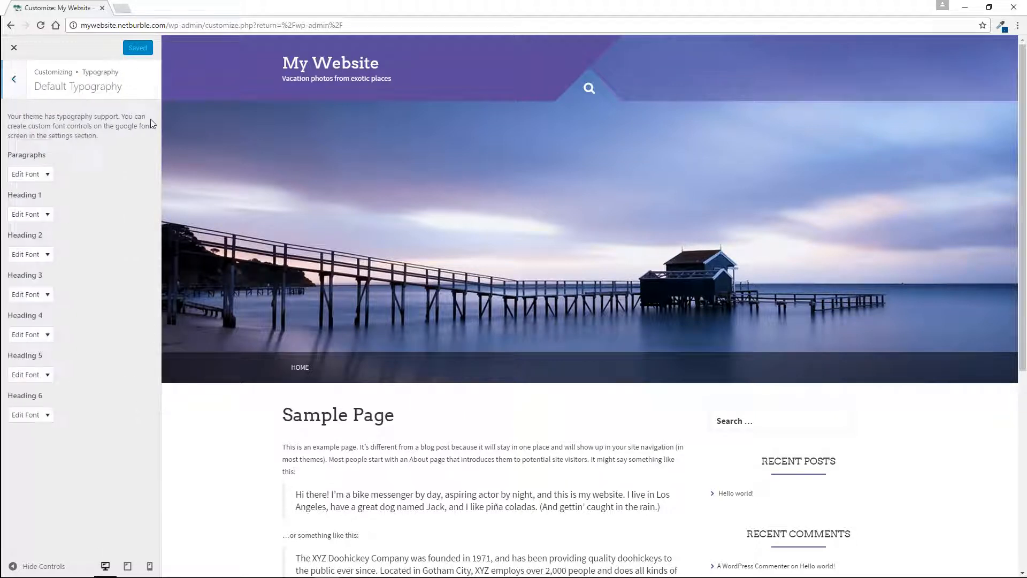
pyautogui.click(48, 177)
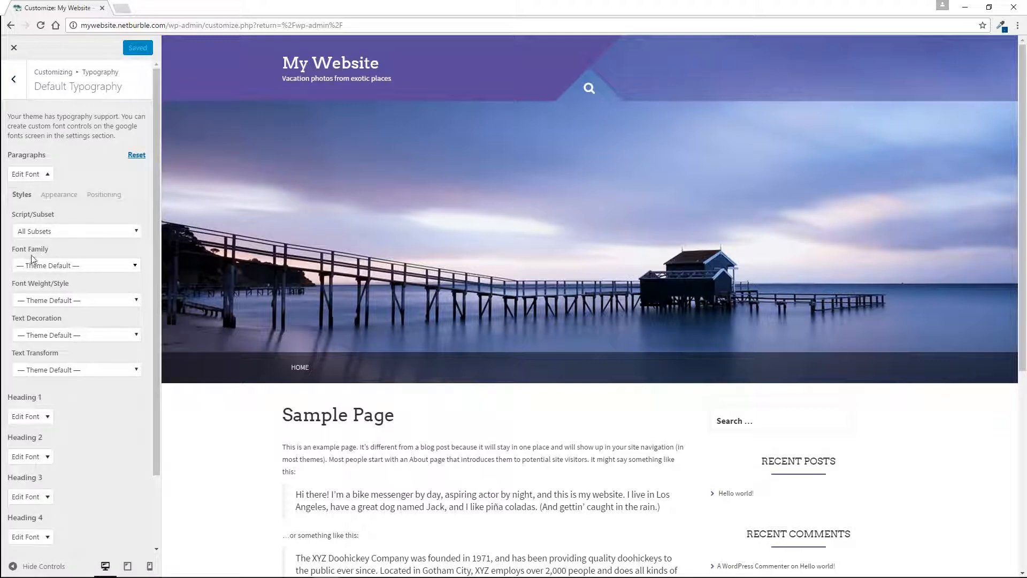
pyautogui.click(96, 268)
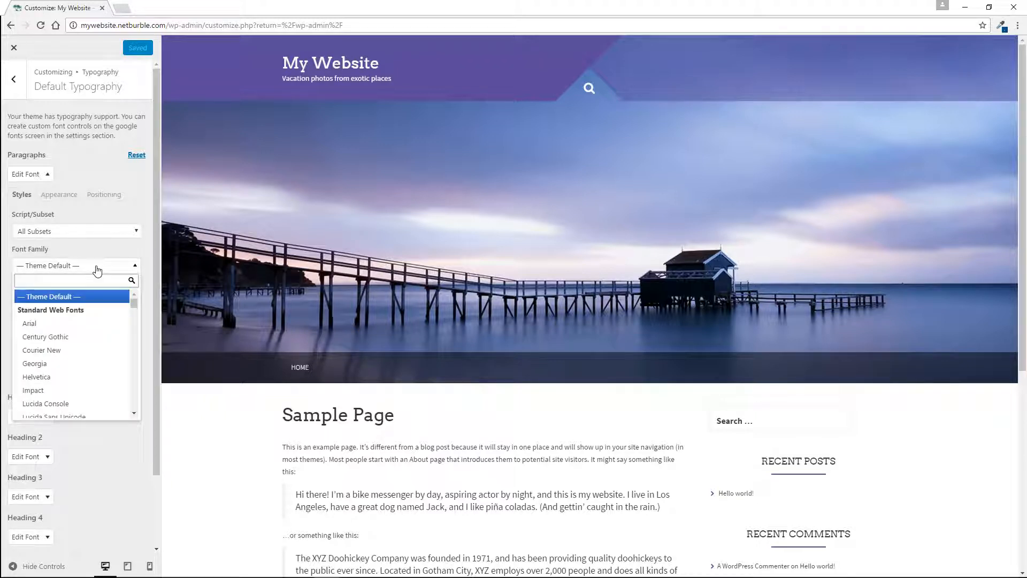
pyautogui.write('roboto')
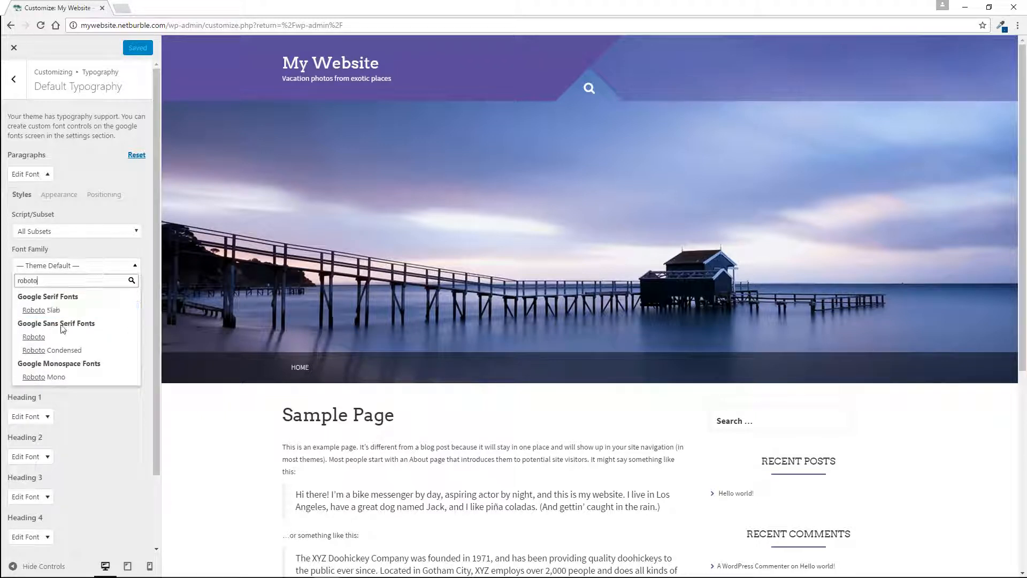
pyautogui.click(36, 338)
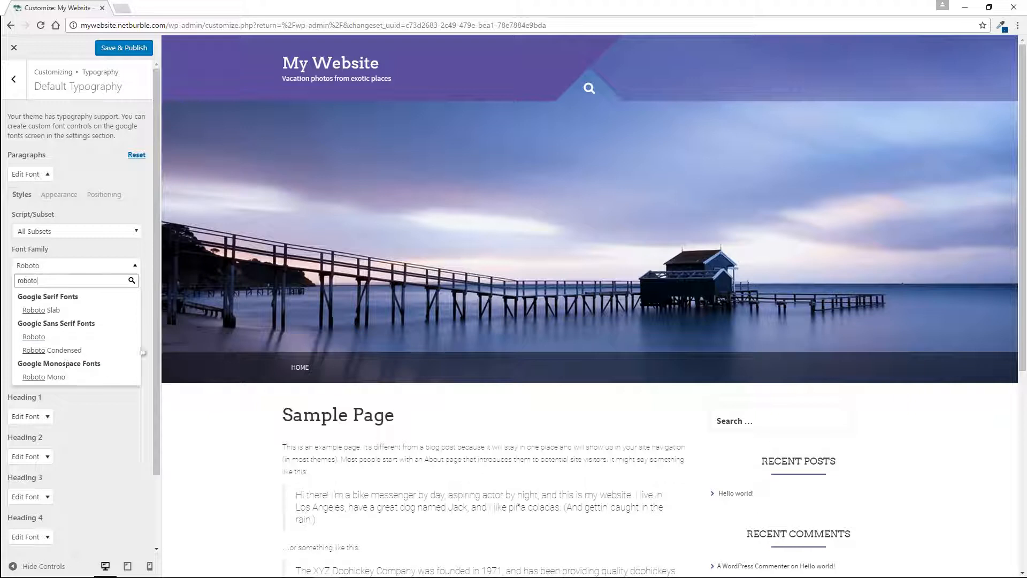
pyautogui.click(146, 329)
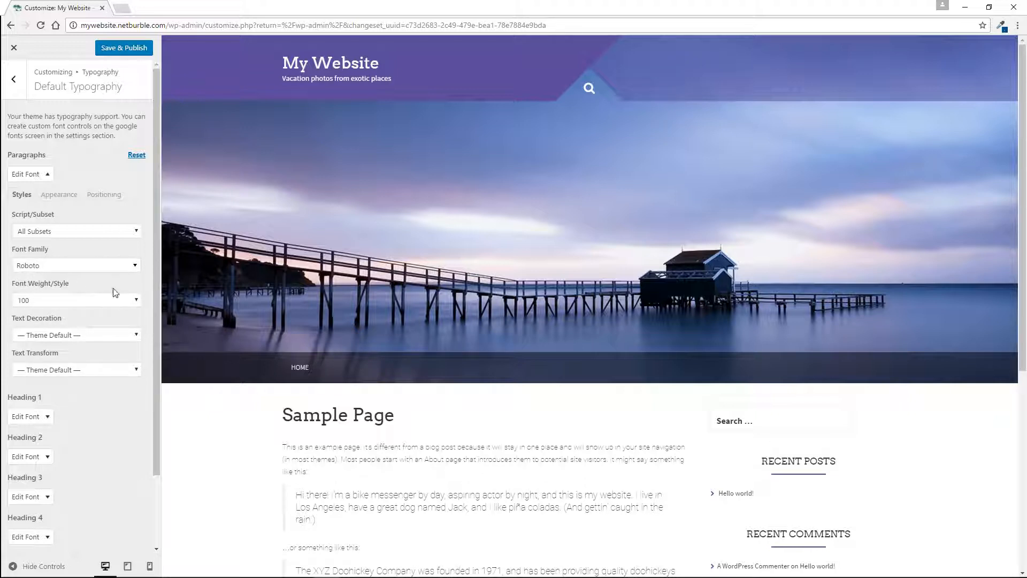
pyautogui.click(135, 301)
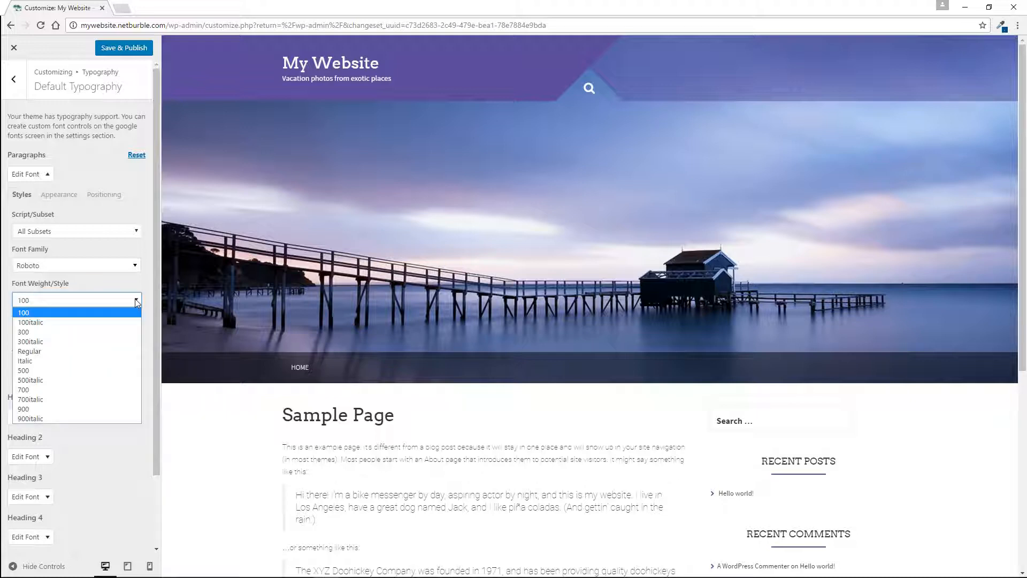
pyautogui.click(26, 333)
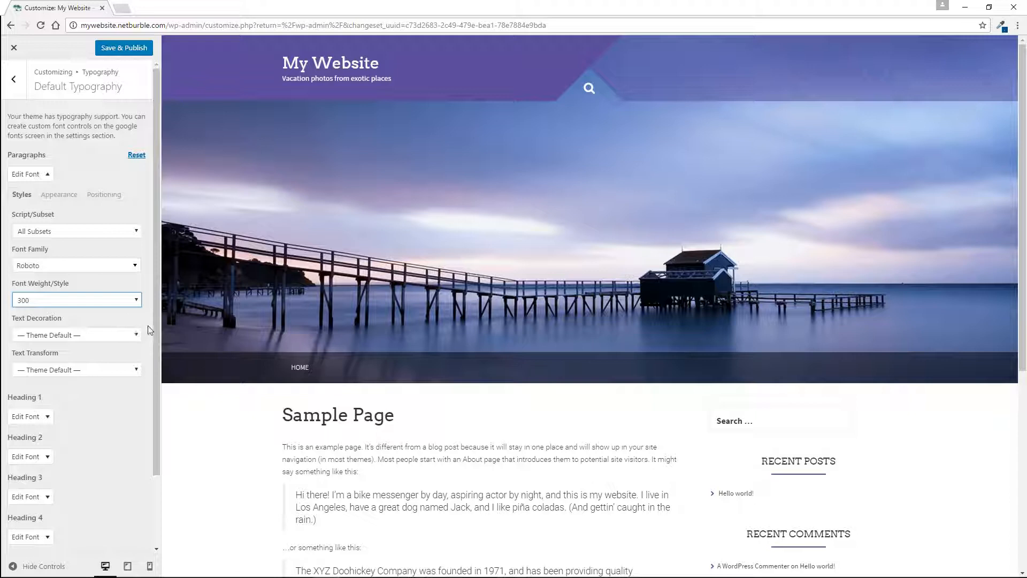
pyautogui.moveTo(153, 273); pyautogui.dragTo(149, 357)
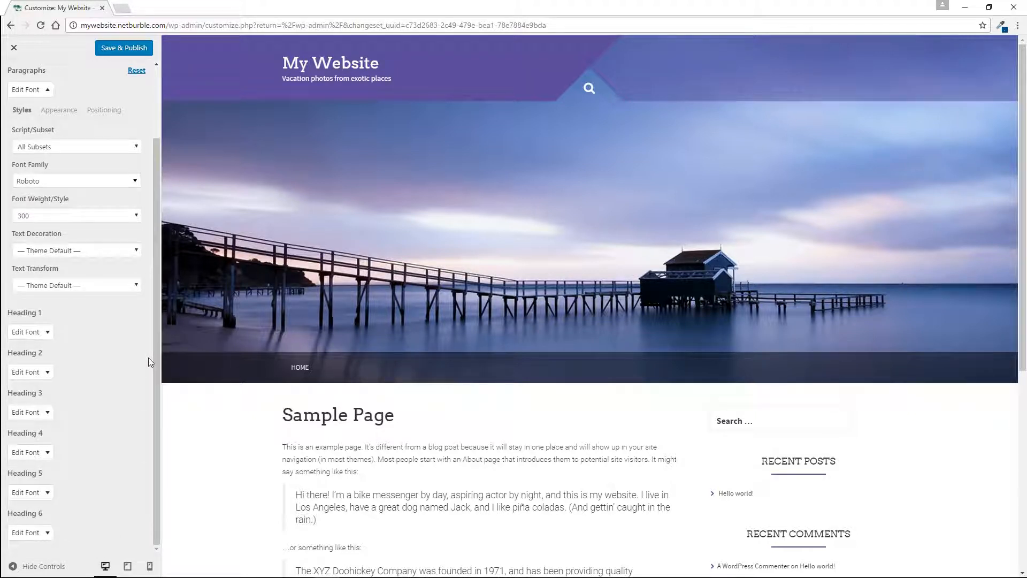
# - Set Heading 1's font family to Roboto with weight 500
pyautogui.click(47, 333)
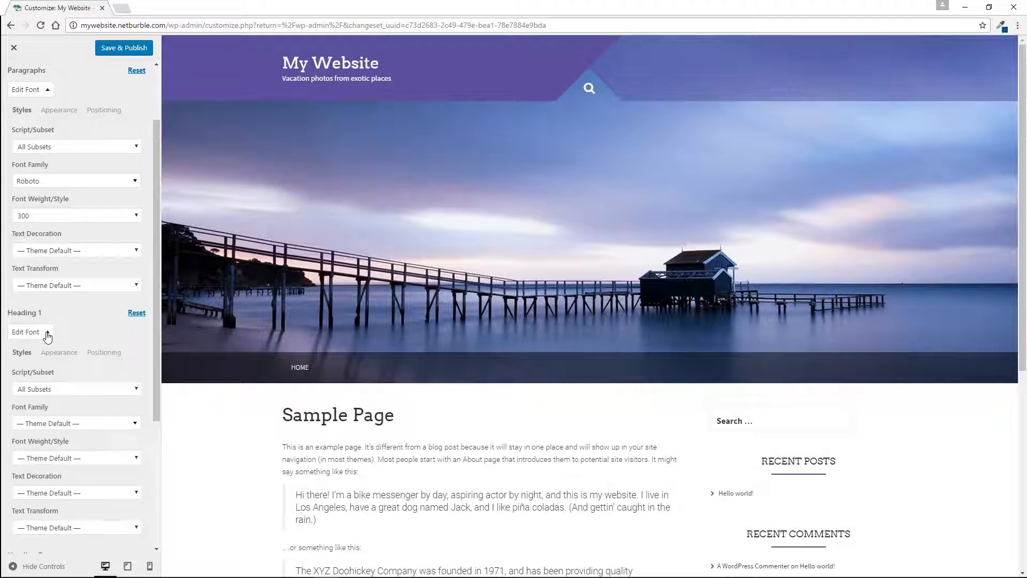
pyautogui.moveTo(156, 323); pyautogui.dragTo(151, 375)
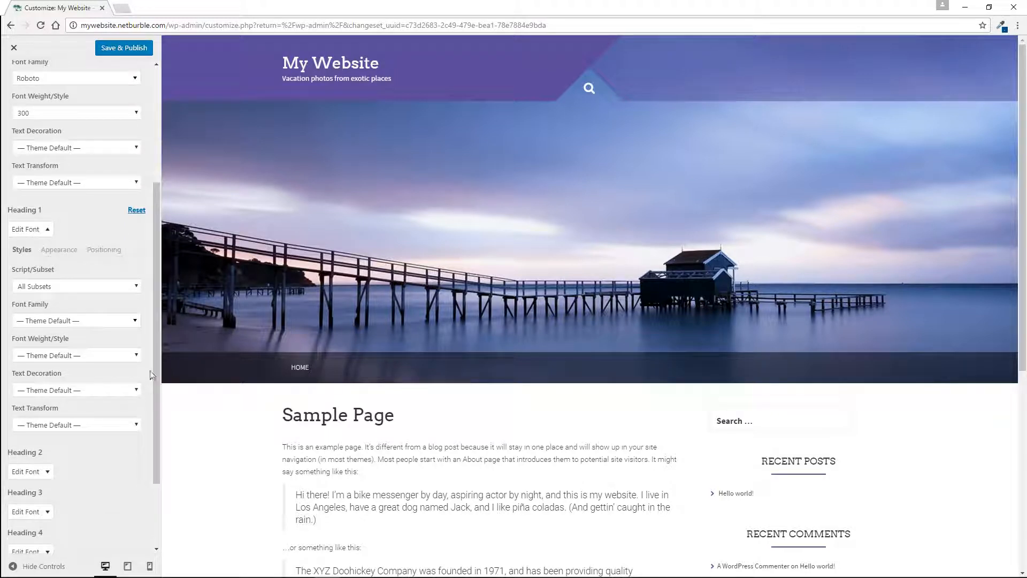
pyautogui.click(136, 322)
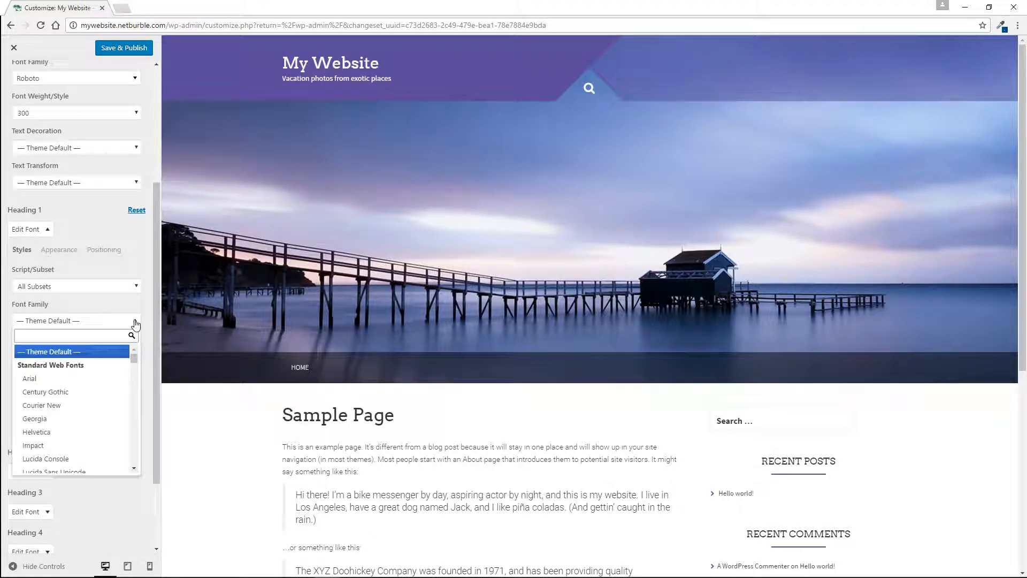
pyautogui.write('roboto')
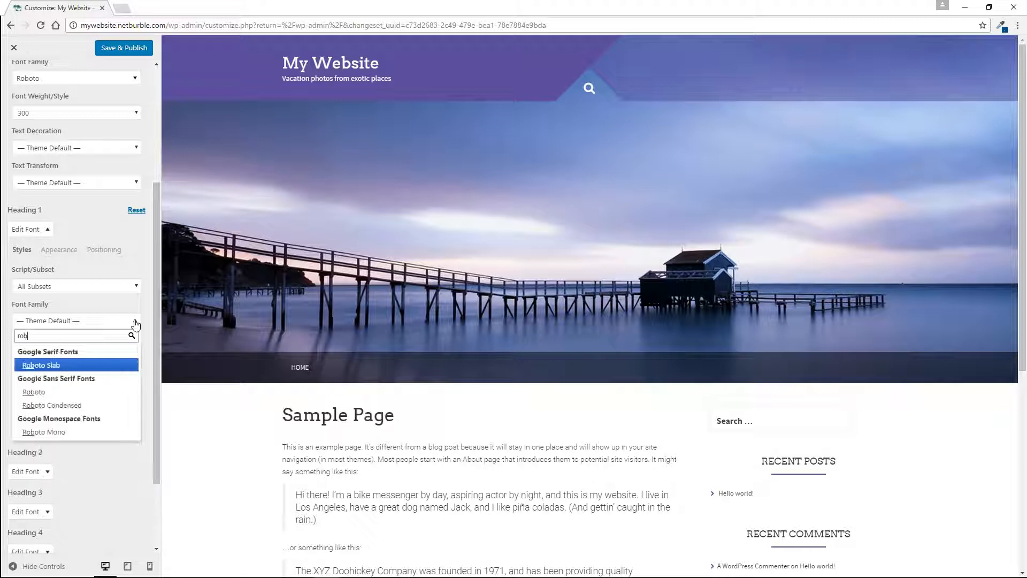
pyautogui.click(34, 393)
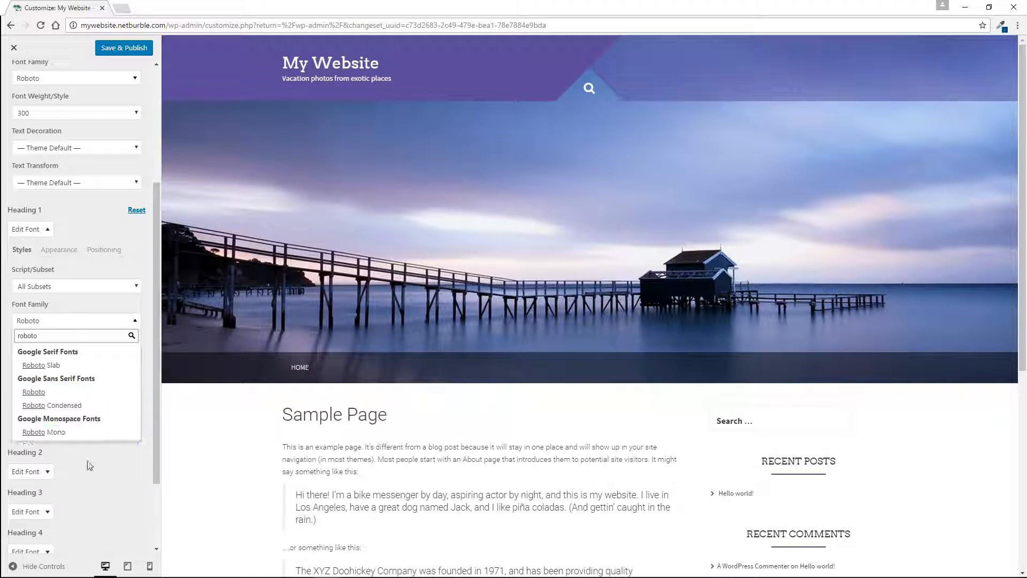
pyautogui.click(144, 424)
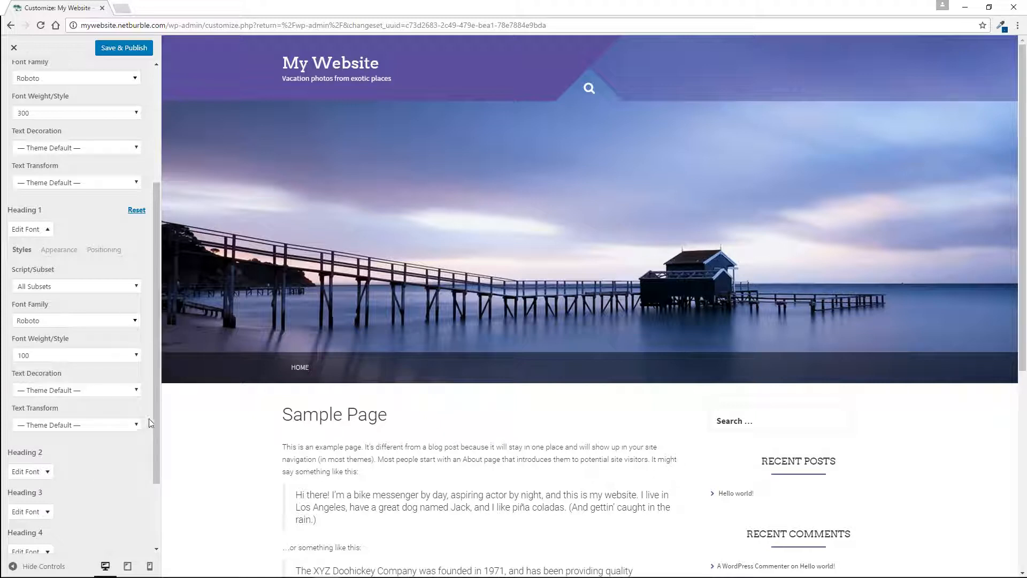
pyautogui.click(136, 354)
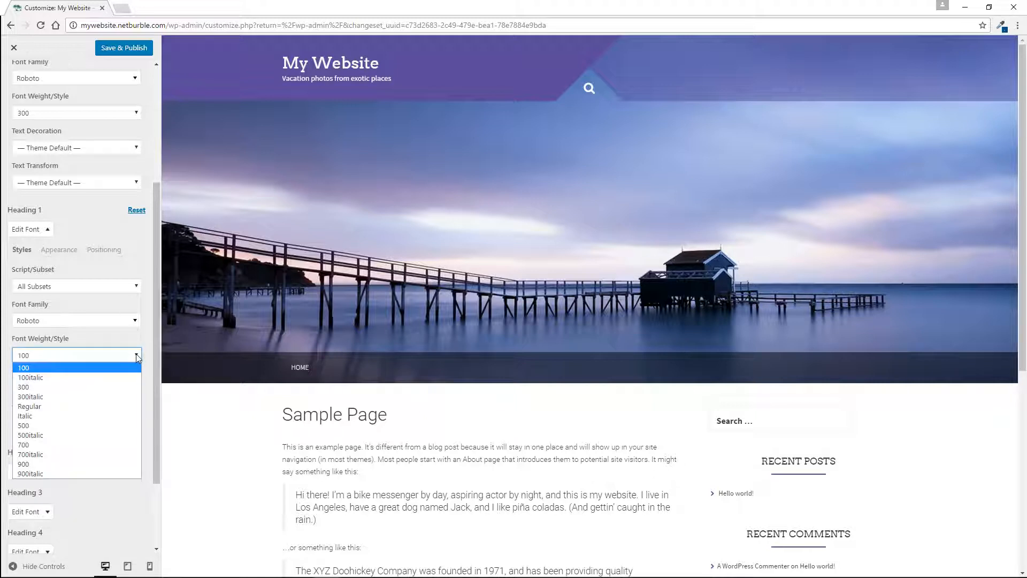
pyautogui.click(23, 426)
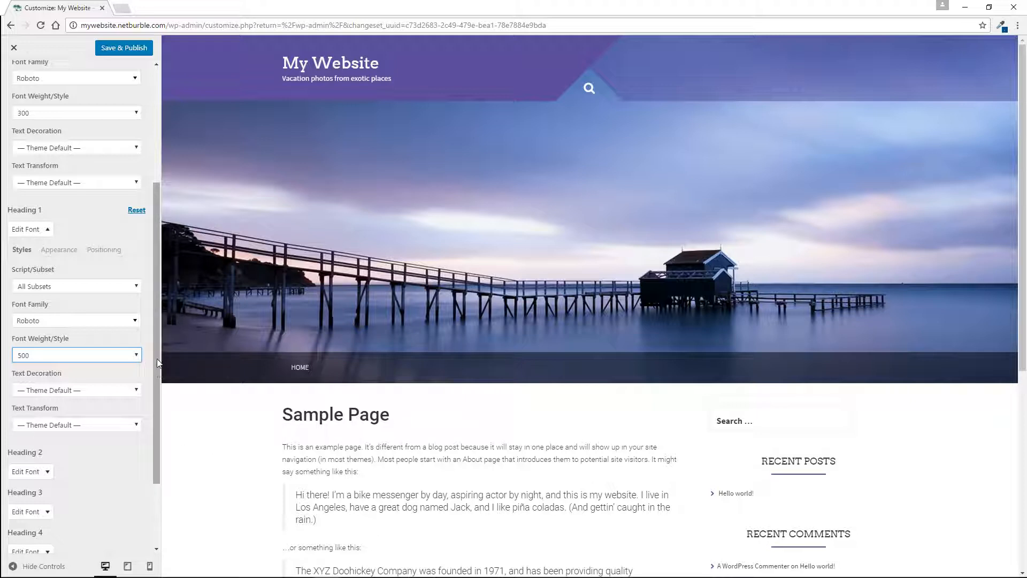
pyautogui.moveTo(153, 347); pyautogui.dragTo(153, 411)
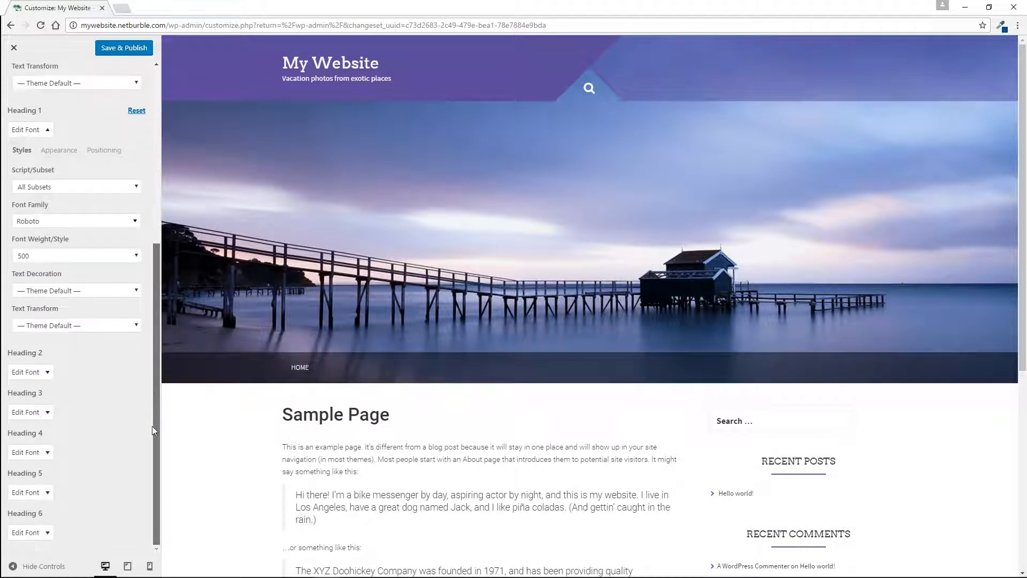
# - Set Heading 2's font family to Roboto with weight 300
pyautogui.click(47, 374)
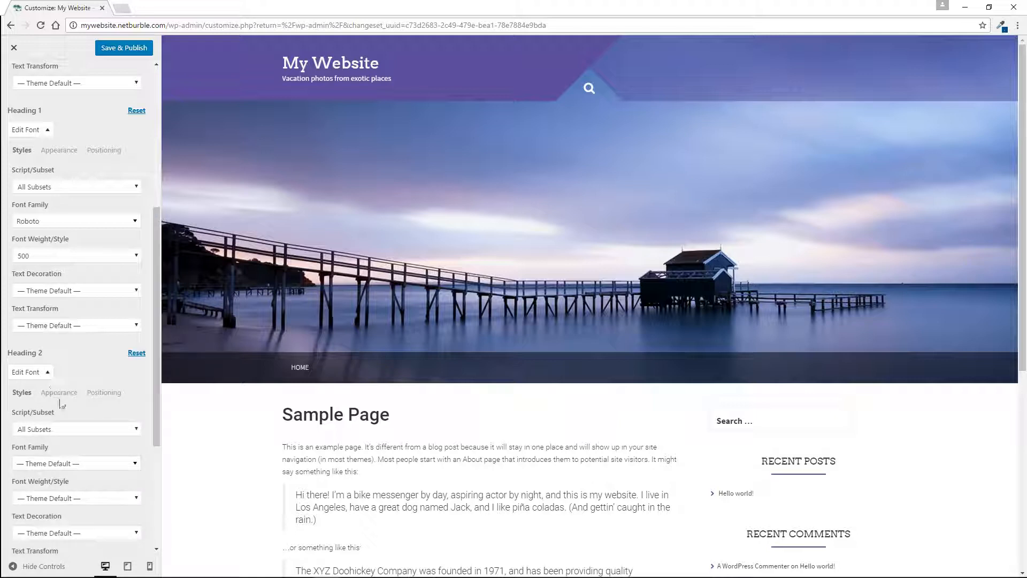
pyautogui.moveTo(155, 399); pyautogui.dragTo(154, 445)
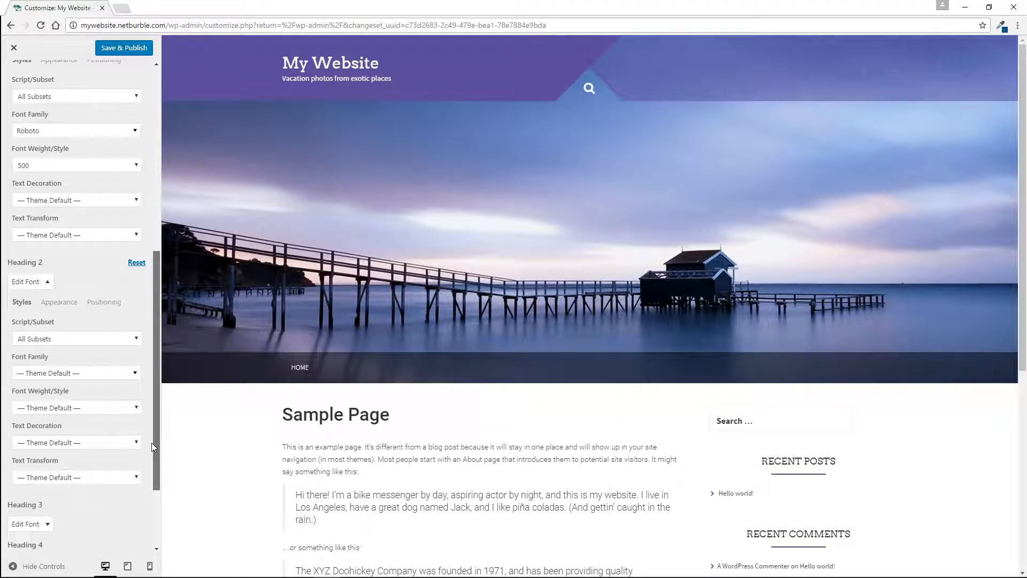
pyautogui.click(134, 371)
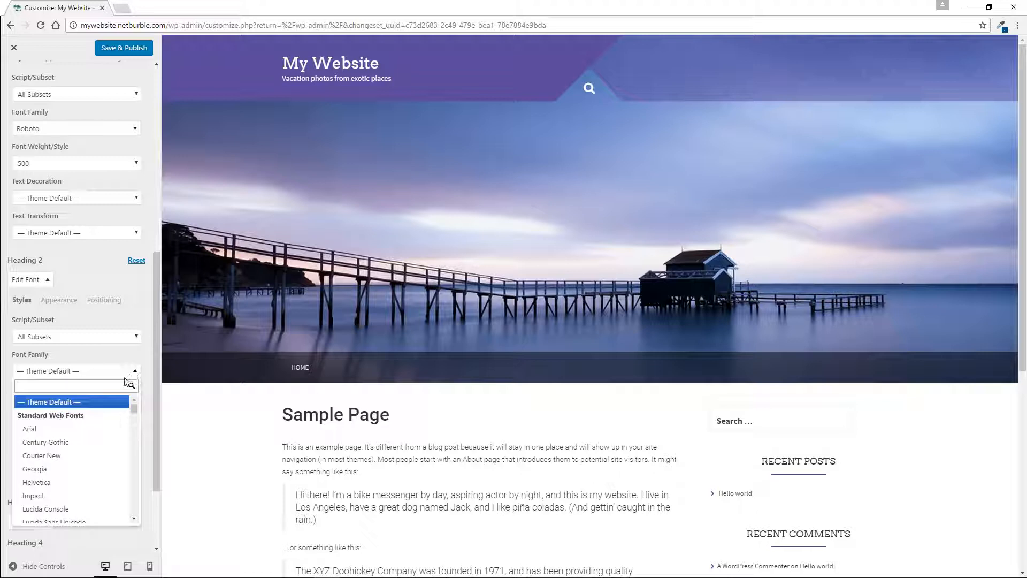
pyautogui.write('roboto')
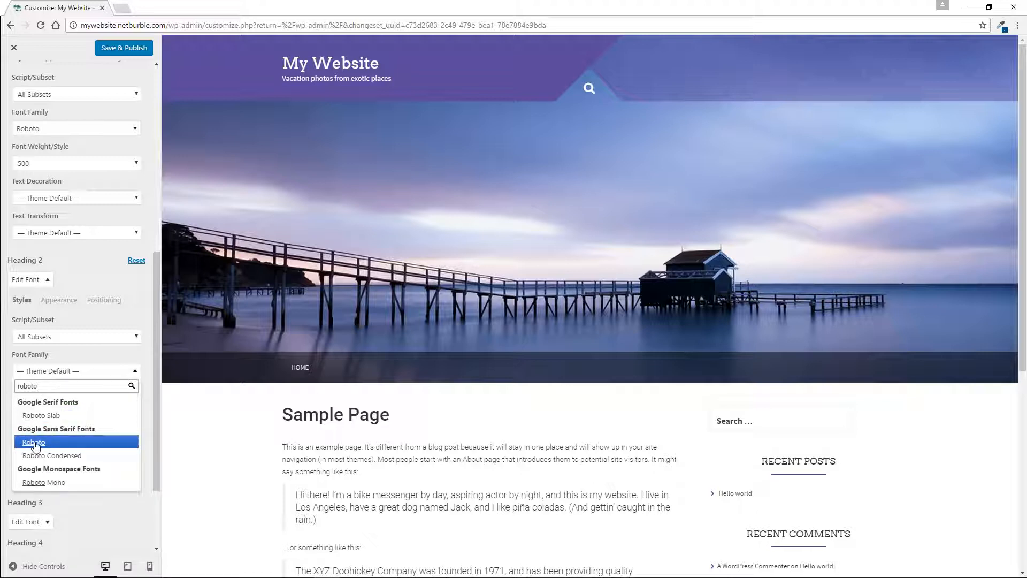
pyautogui.click(35, 443)
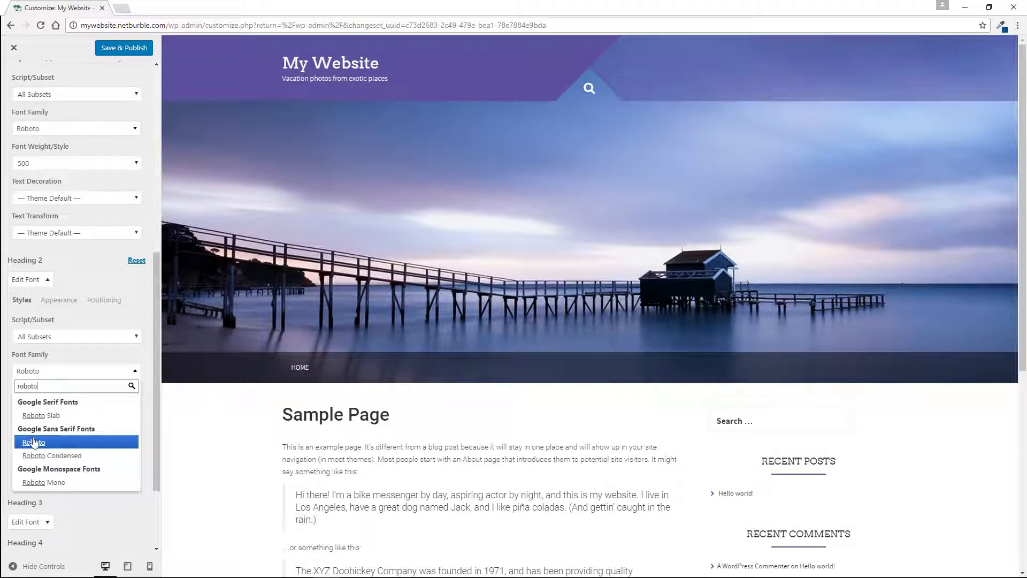
pyautogui.click(144, 415)
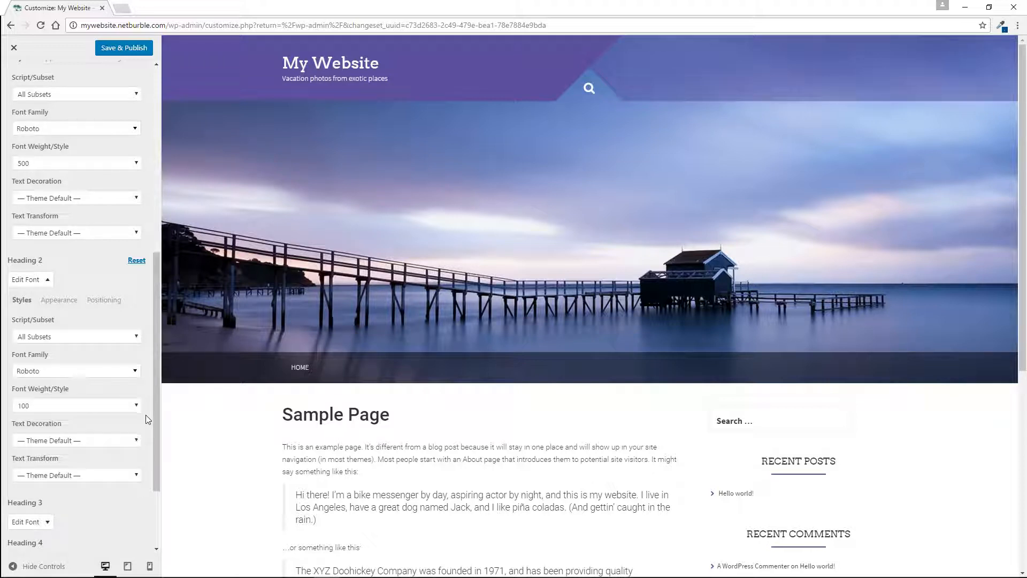
pyautogui.click(136, 409)
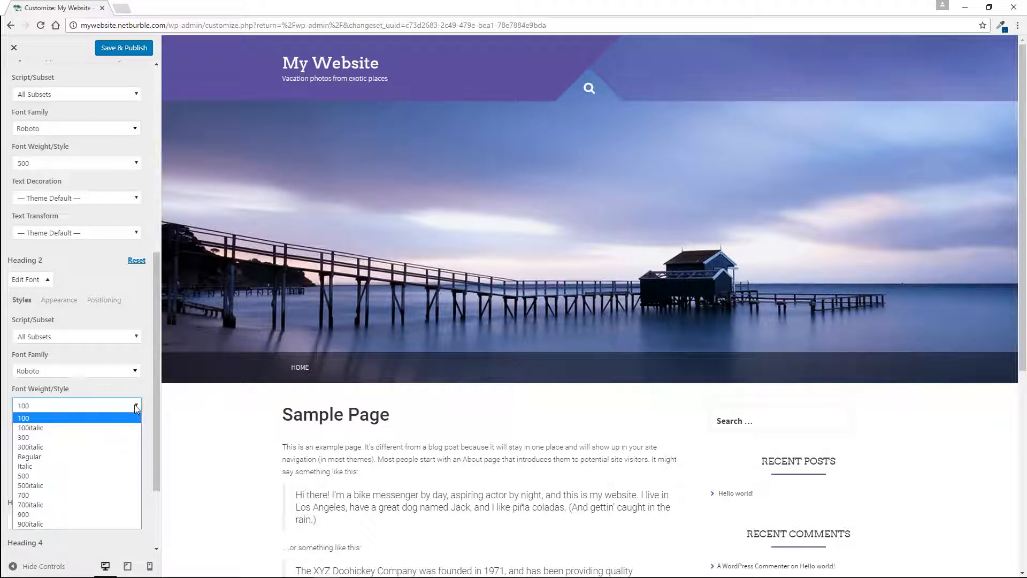
pyautogui.click(25, 438)
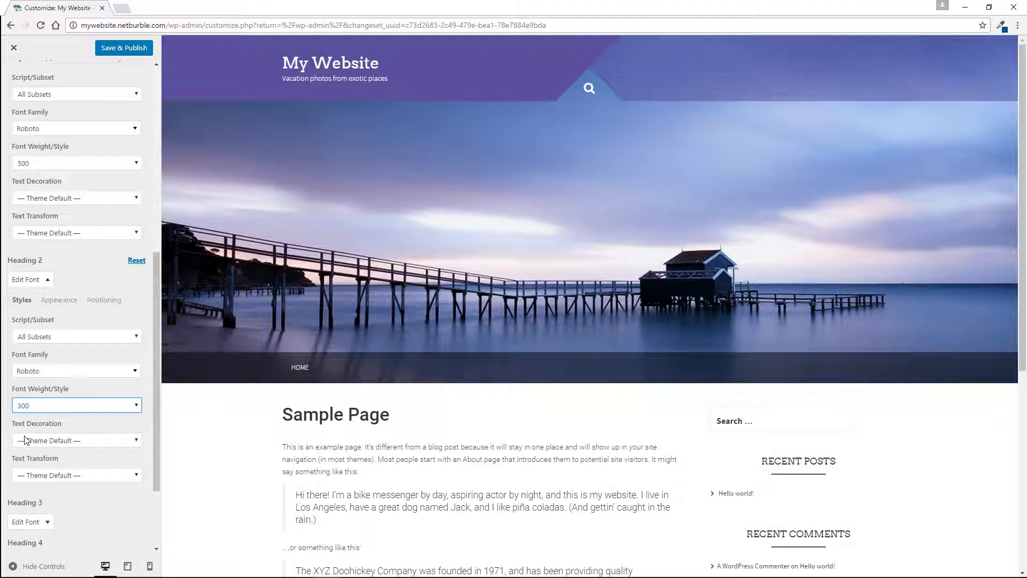
pyautogui.moveTo(155, 407); pyautogui.dragTo(156, 465)
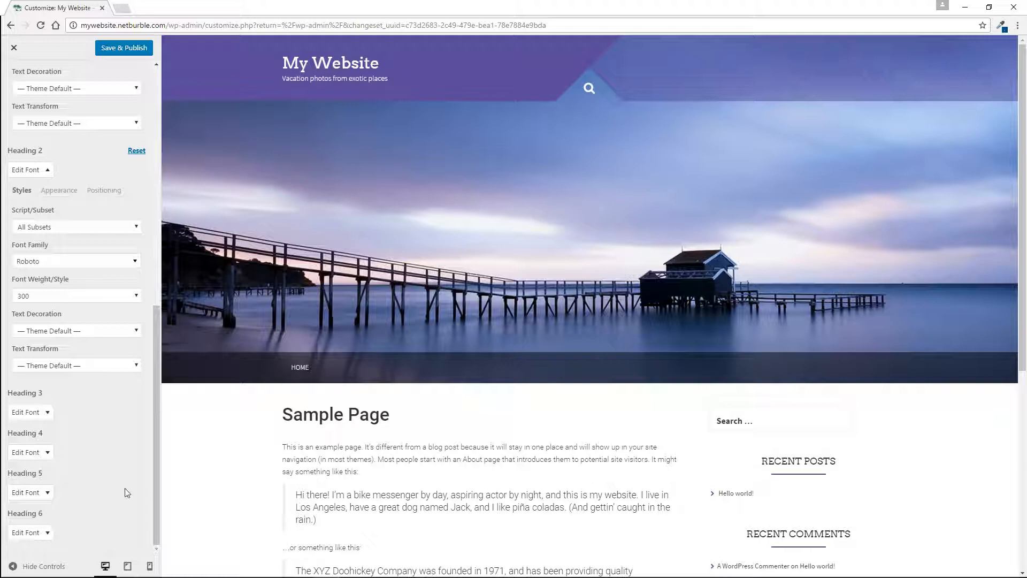
pyautogui.moveTo(156, 480); pyautogui.dragTo(154, 225)
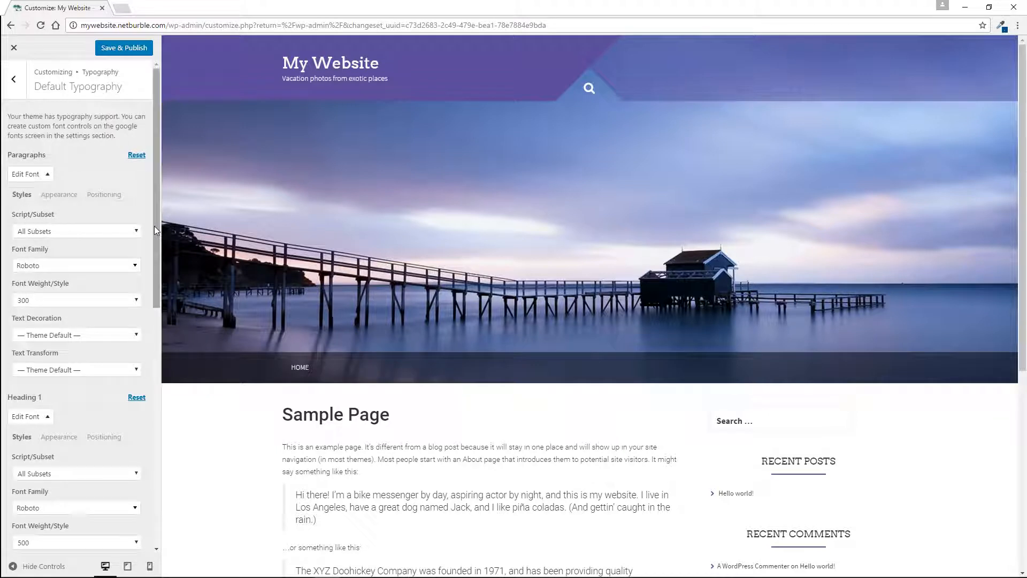
# - Save & Publish the typography changes, then go to the Title, Tagline & Logo section
pyautogui.click(115, 50)
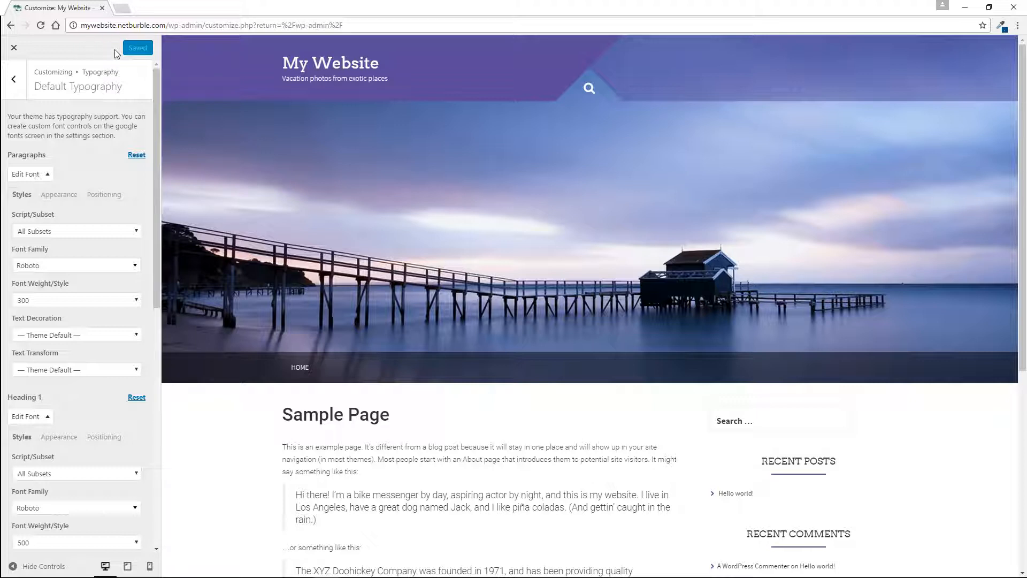
pyautogui.click(14, 82)
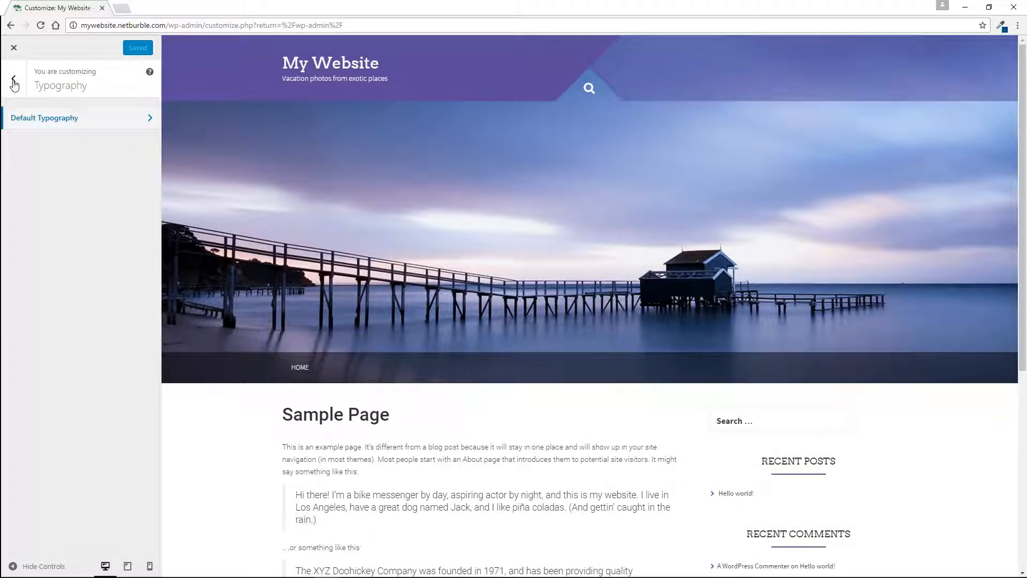
pyautogui.click(14, 81)
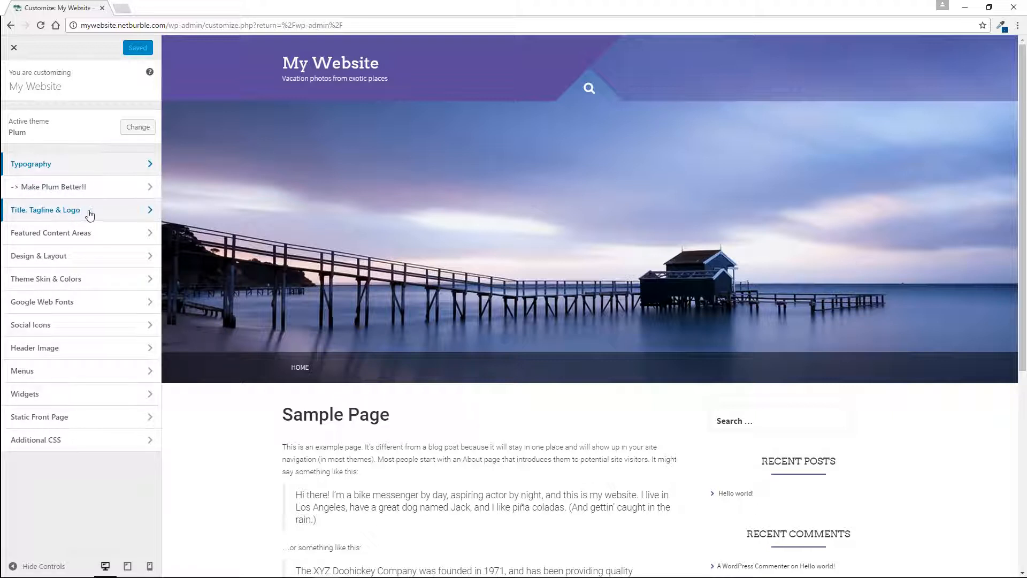
pyautogui.click(150, 212)
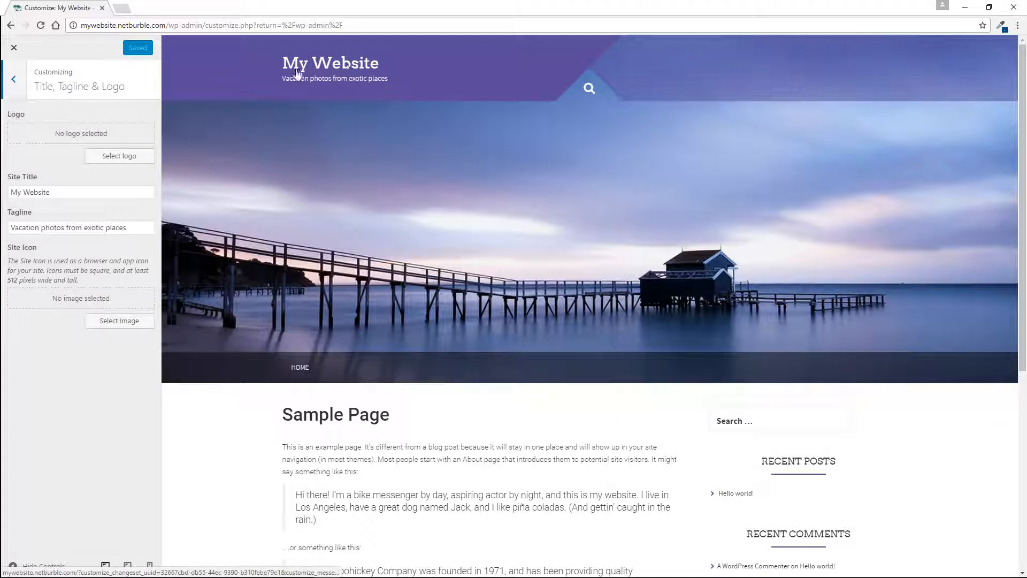
# - Upload logo.png from Downloads as the site logo and enter alt text 'My Website logo'
pyautogui.click(111, 158)
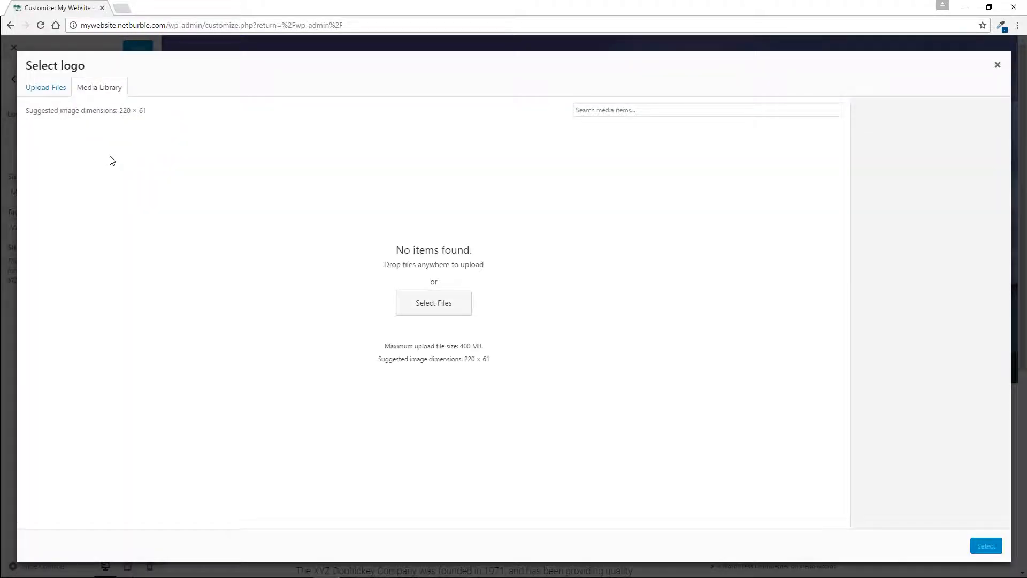
pyautogui.click(42, 91)
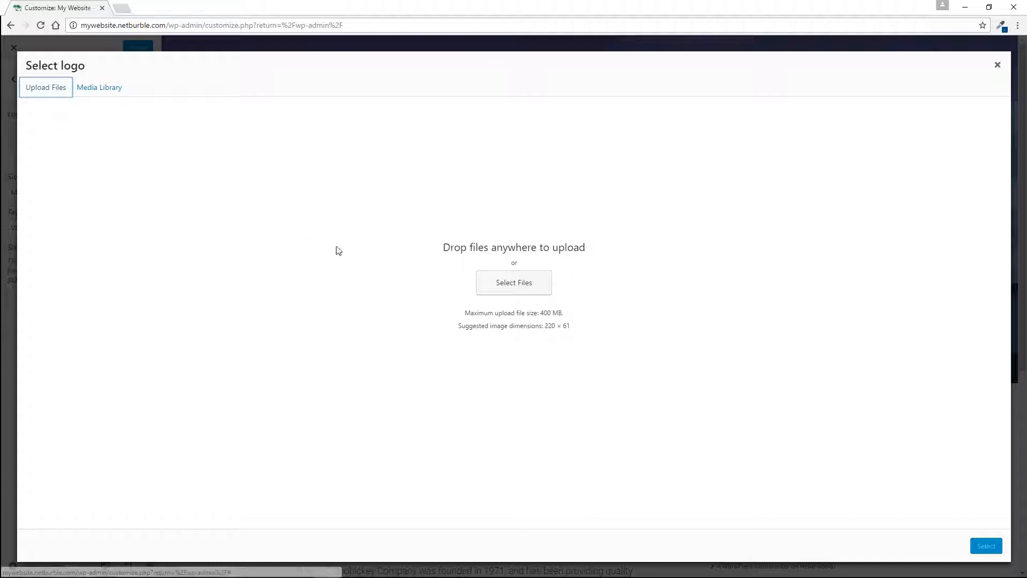
pyautogui.click(504, 287)
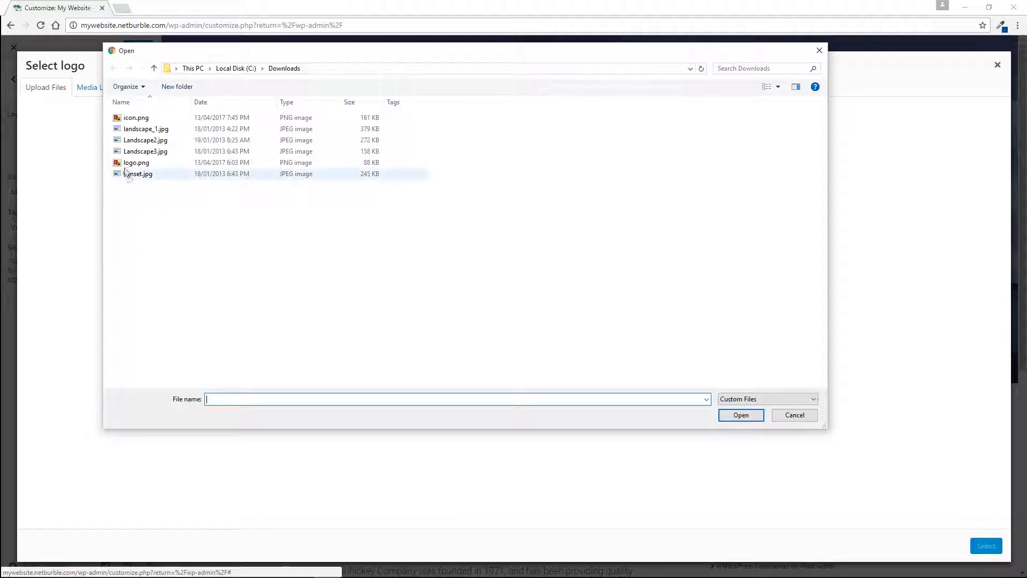
pyautogui.click(135, 164)
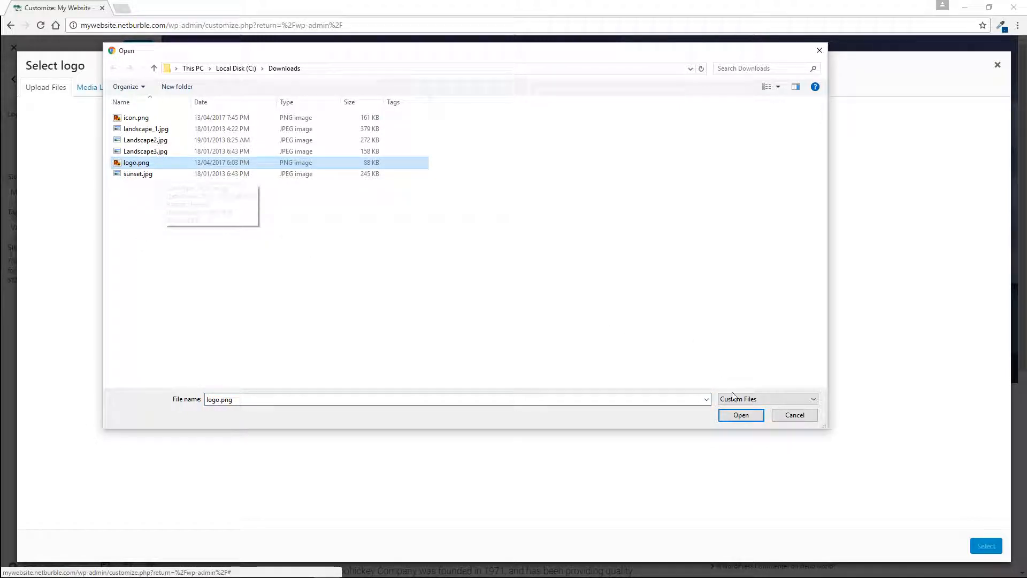
pyautogui.click(740, 416)
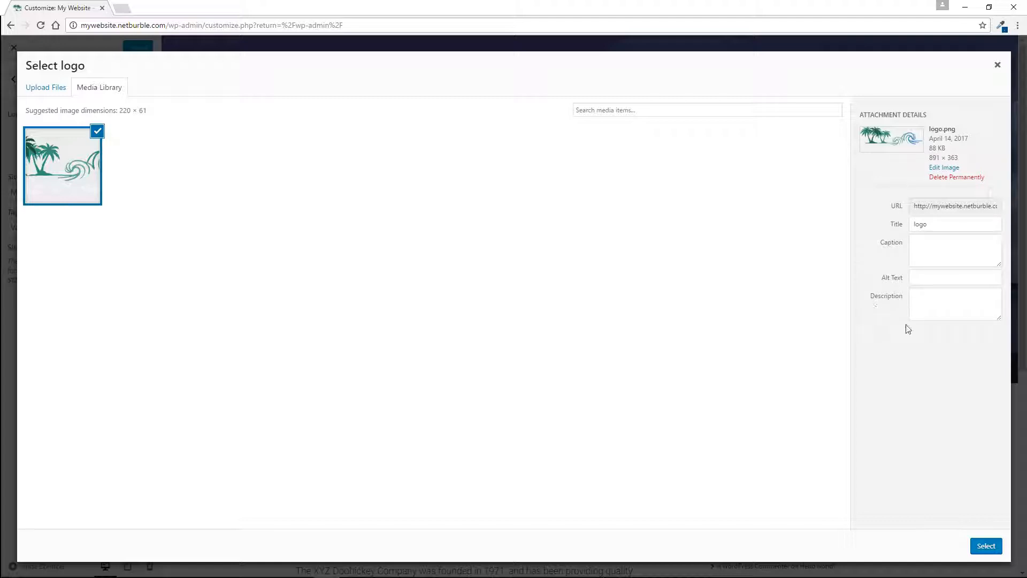
pyautogui.click(939, 278)
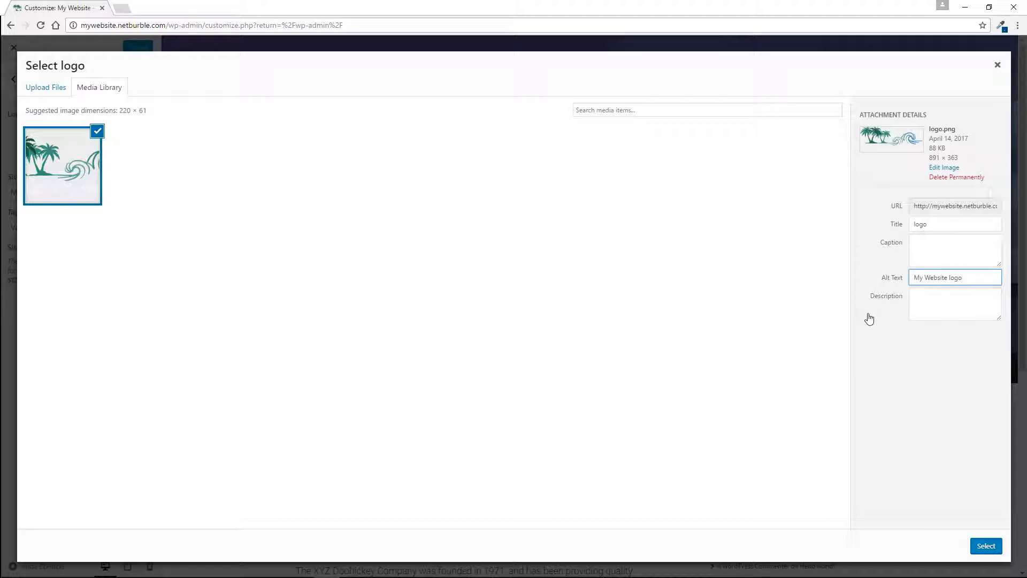
# - Select the uploaded palm-tree image, fit the crop box over the whole artwork, and crop it as the logo
pyautogui.click(980, 547)
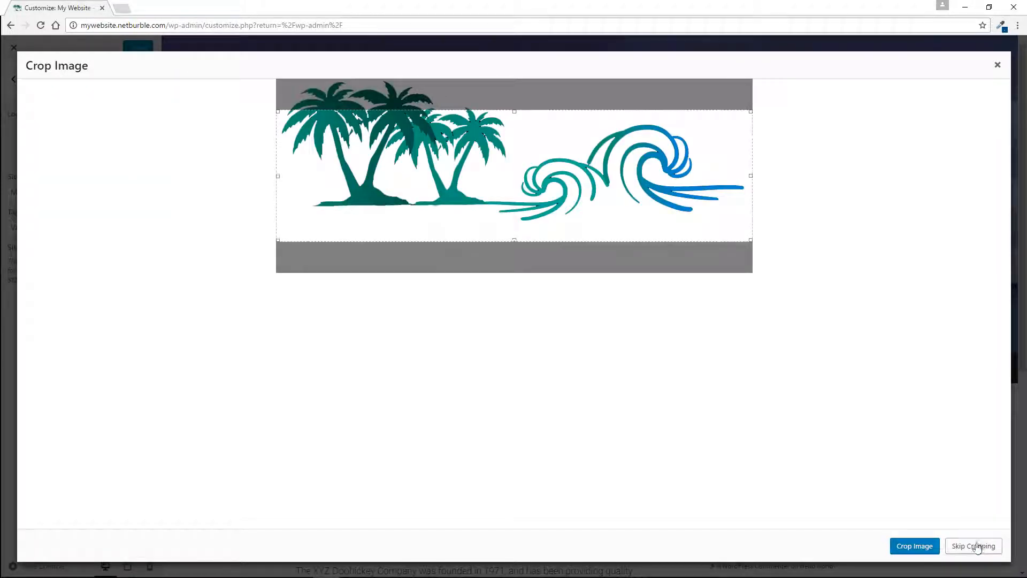
pyautogui.moveTo(509, 176); pyautogui.dragTo(509, 145)
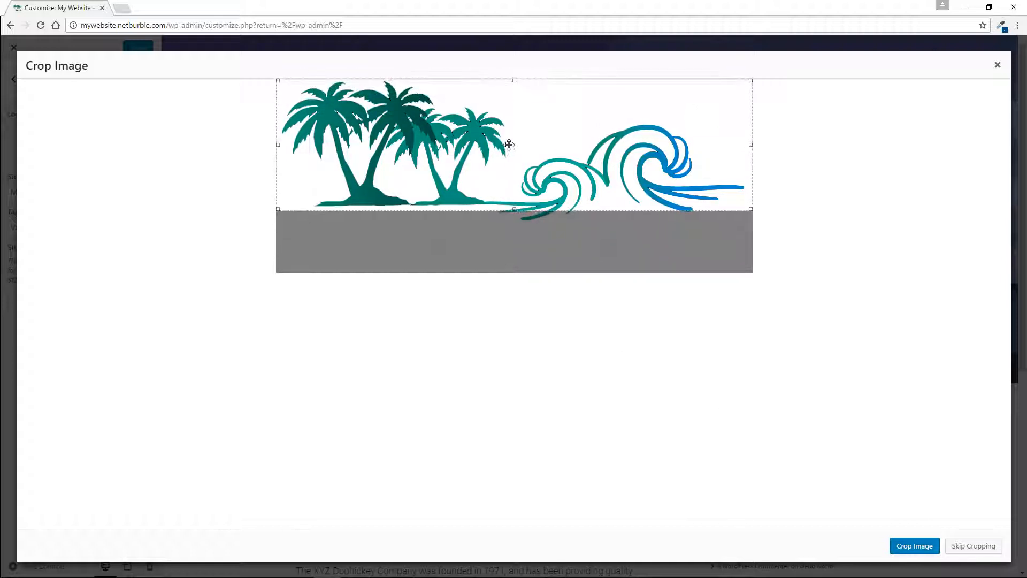
pyautogui.moveTo(514, 209); pyautogui.dragTo(520, 273)
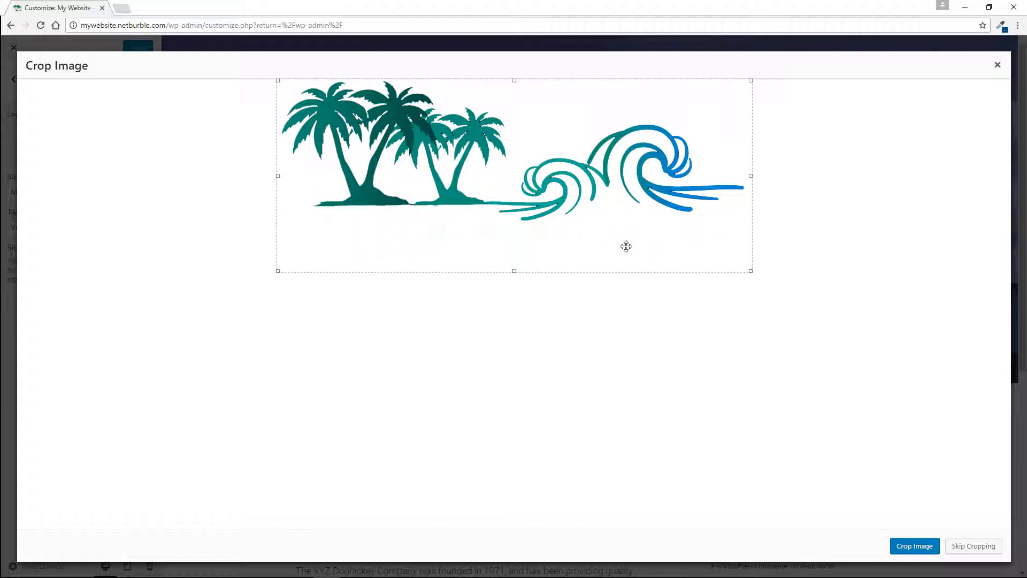
pyautogui.click(915, 547)
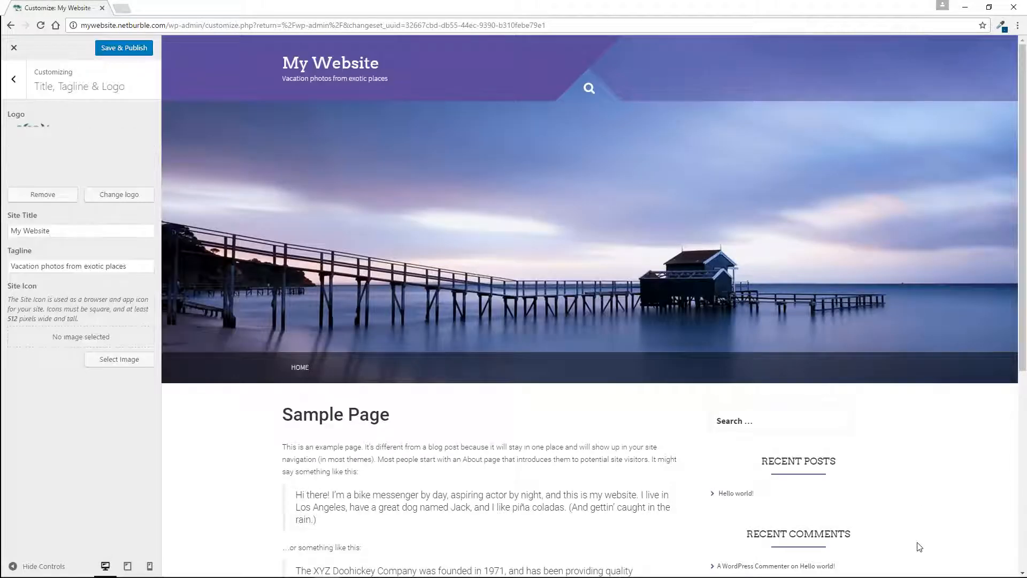
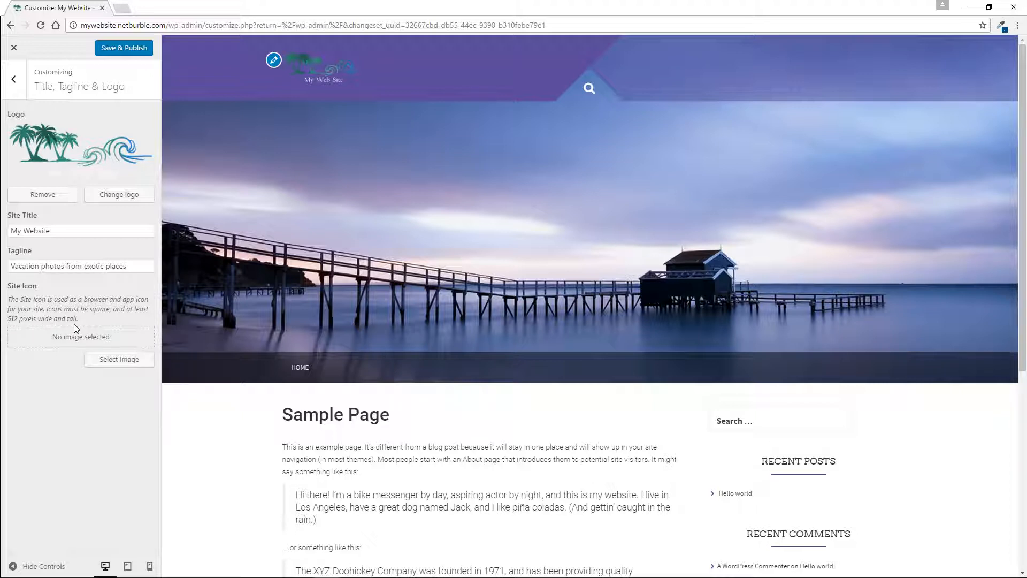
# - Upload icon.png from Downloads as the site icon with alt text, then Save & Publish
pyautogui.click(116, 366)
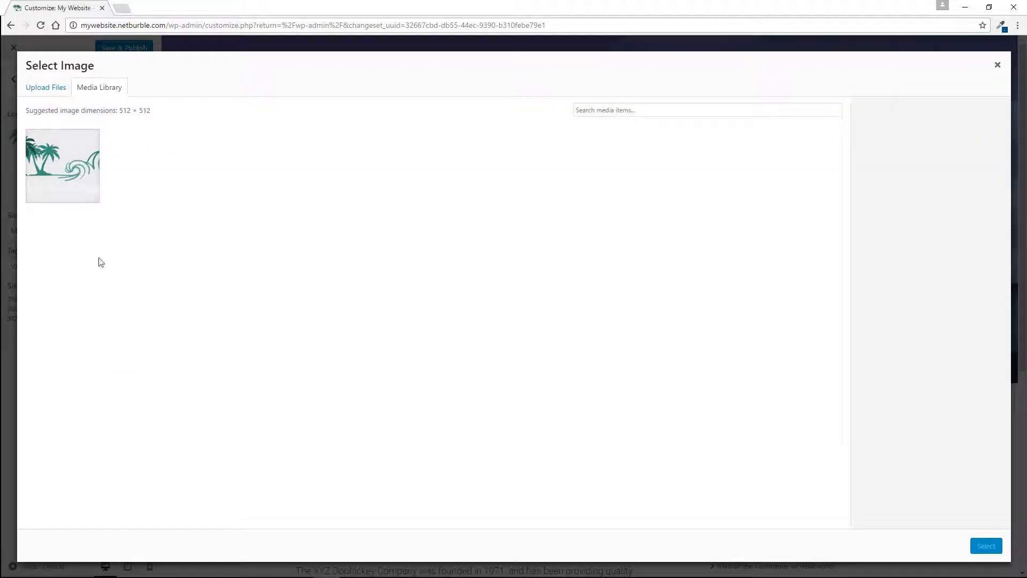
pyautogui.click(44, 91)
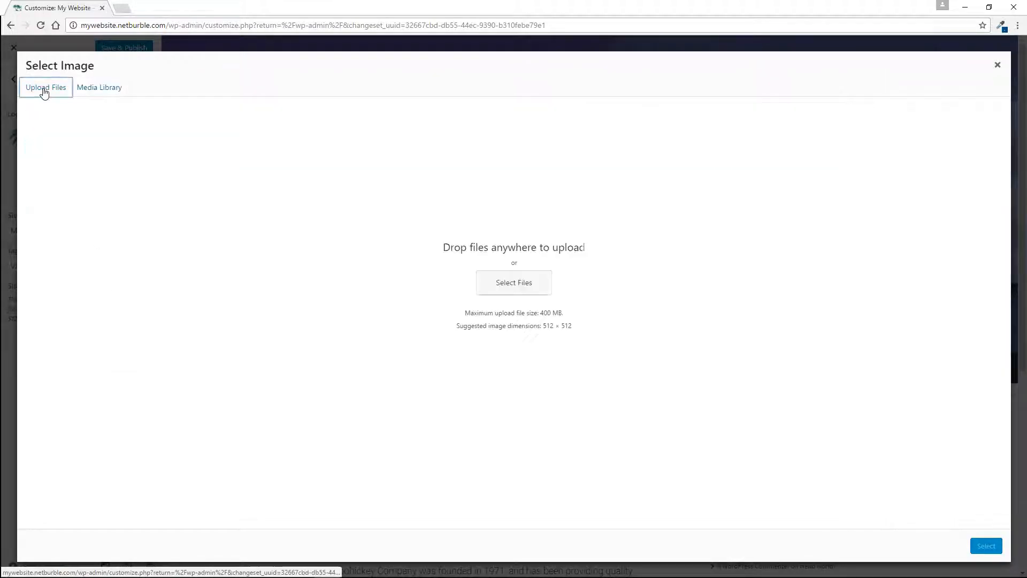
pyautogui.click(524, 284)
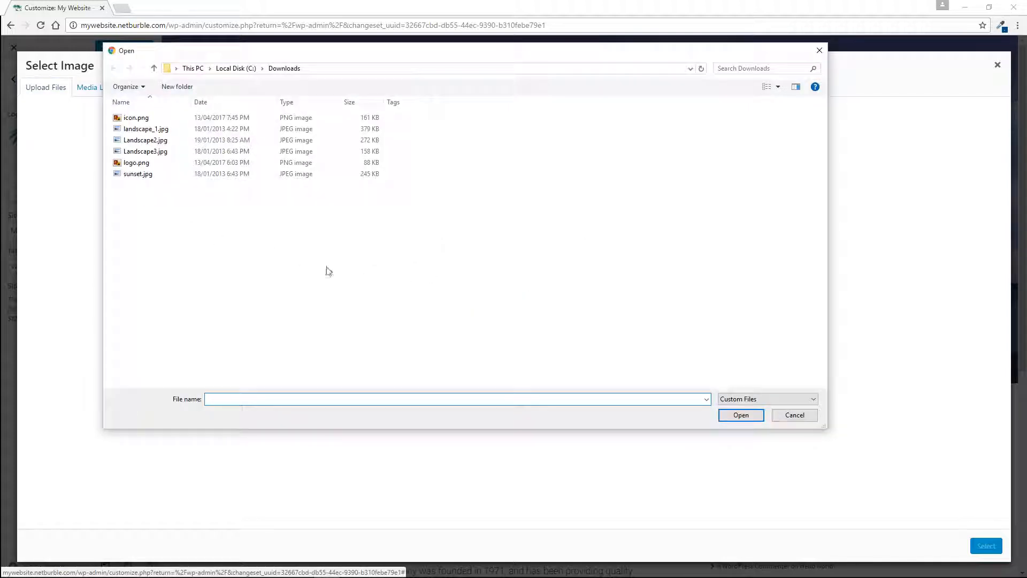
pyautogui.click(138, 119)
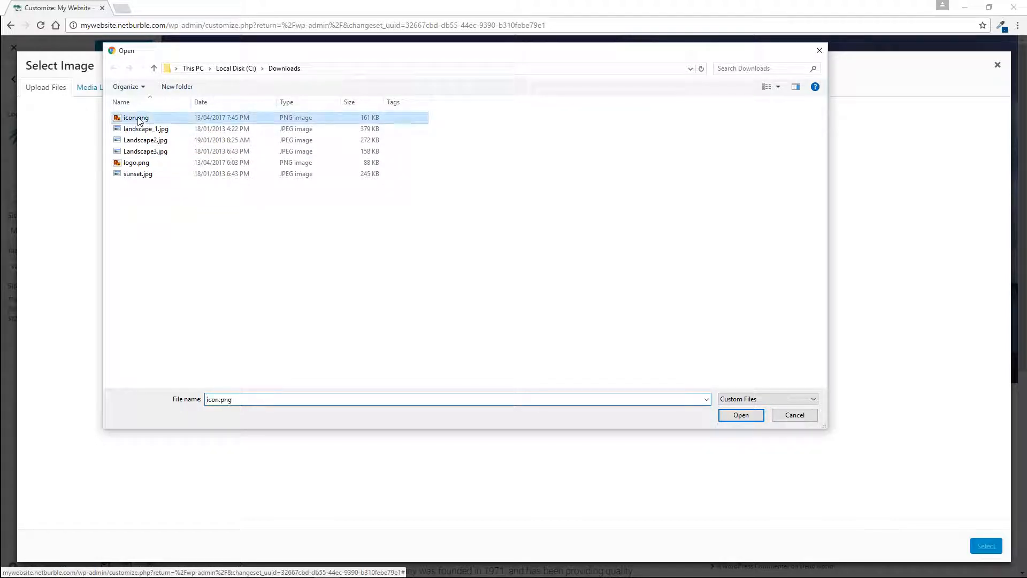
pyautogui.click(742, 416)
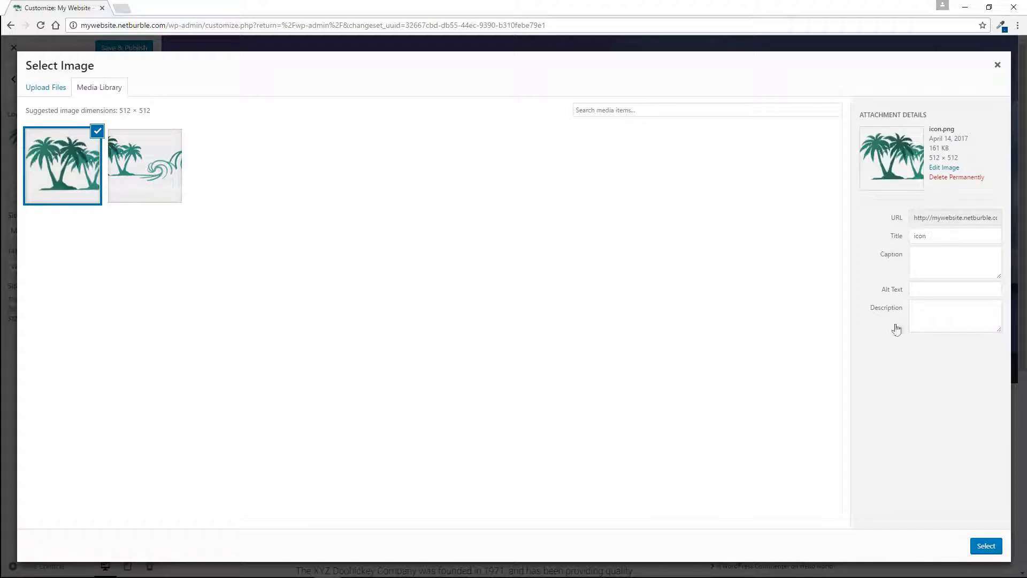
pyautogui.click(919, 288)
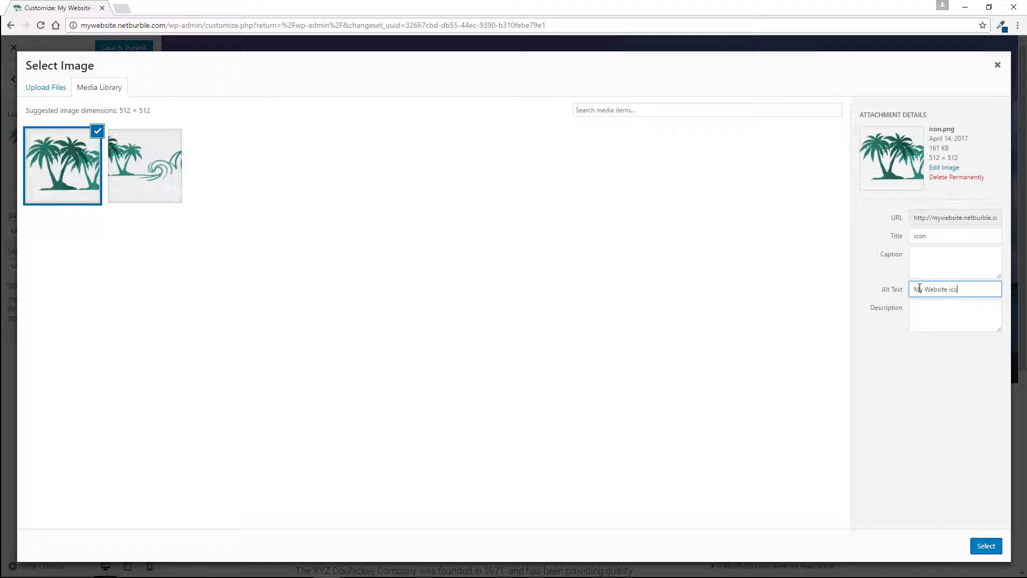
pyautogui.click(980, 552)
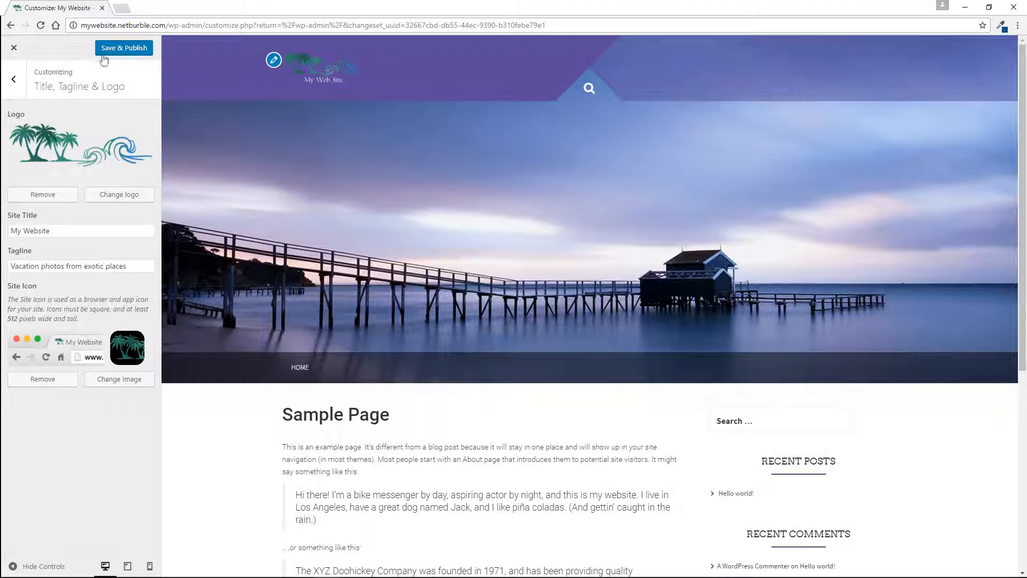
pyautogui.click(129, 52)
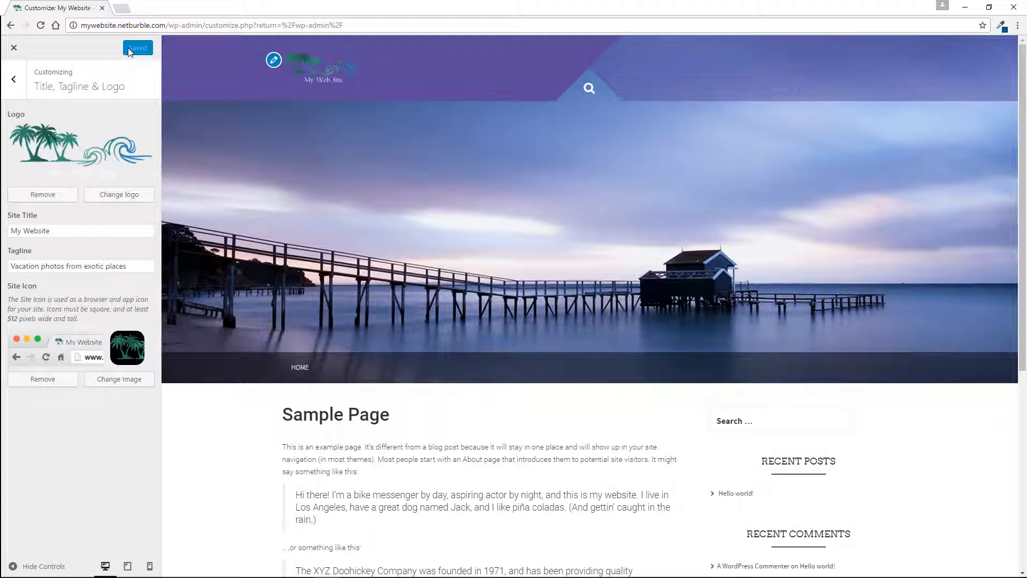
# - Look through the Featured Content Areas and Blog Layout panels, ending in Design & Layout
pyautogui.click(15, 84)
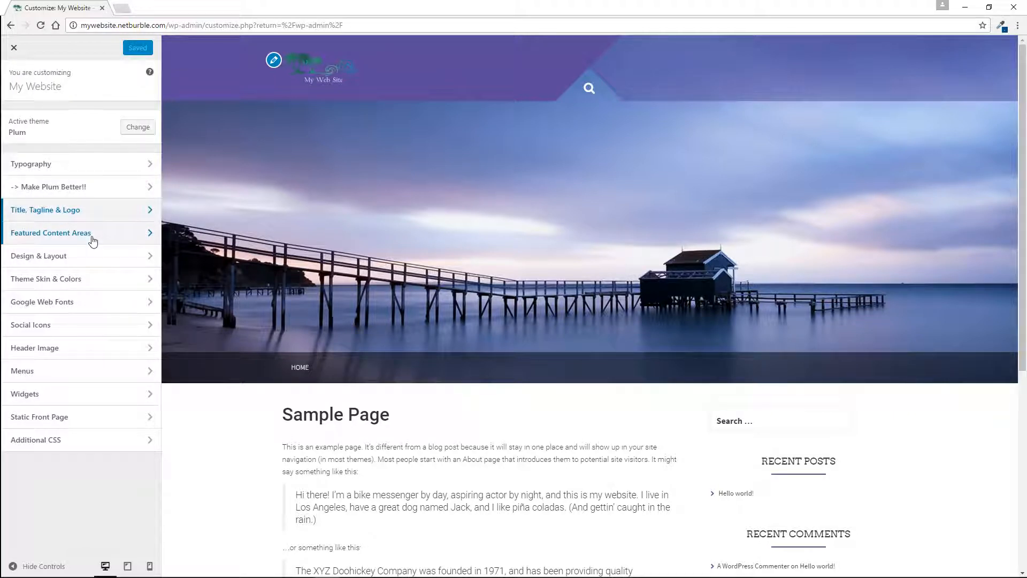
pyautogui.click(149, 234)
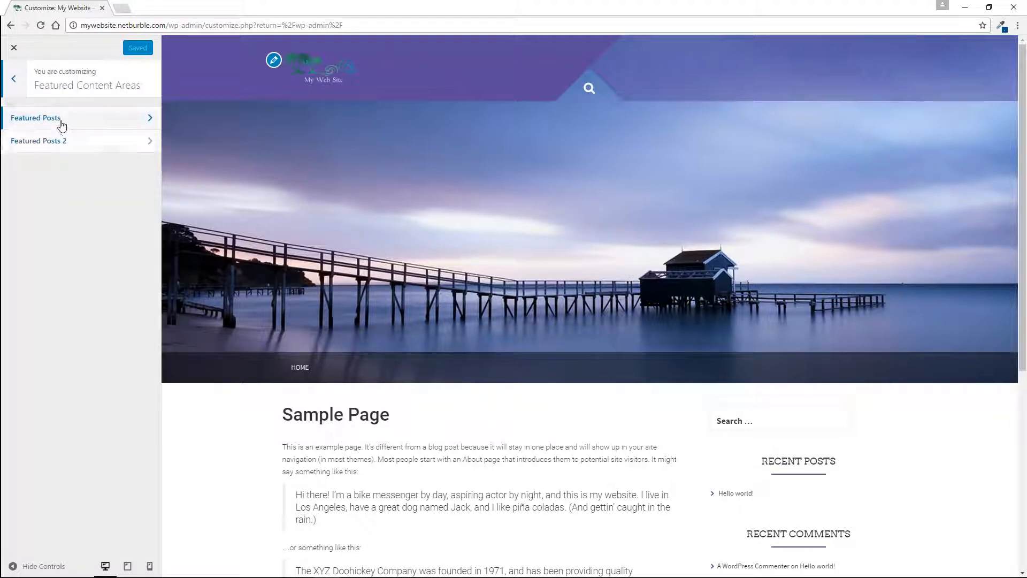
pyautogui.click(14, 78)
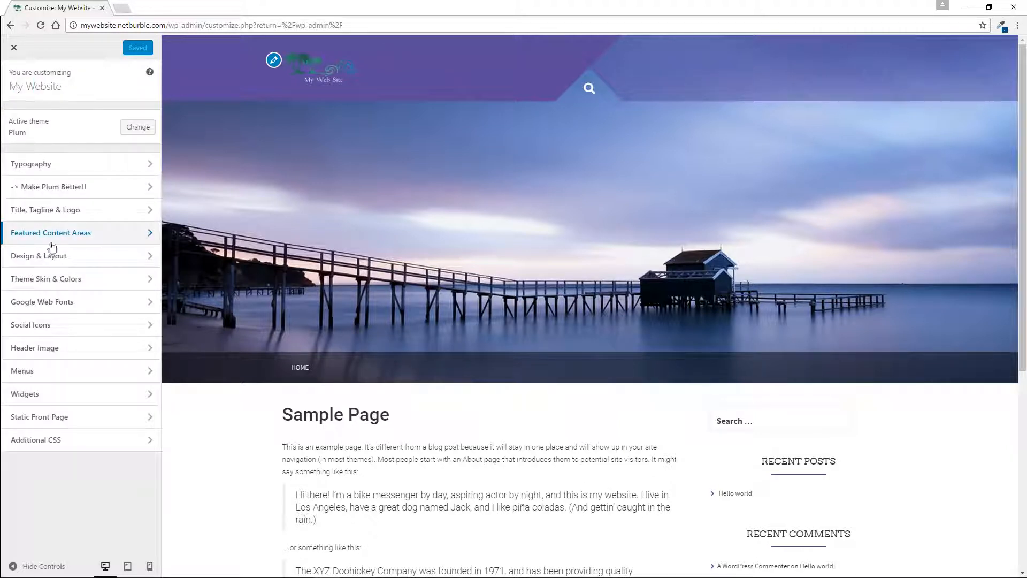
pyautogui.click(149, 257)
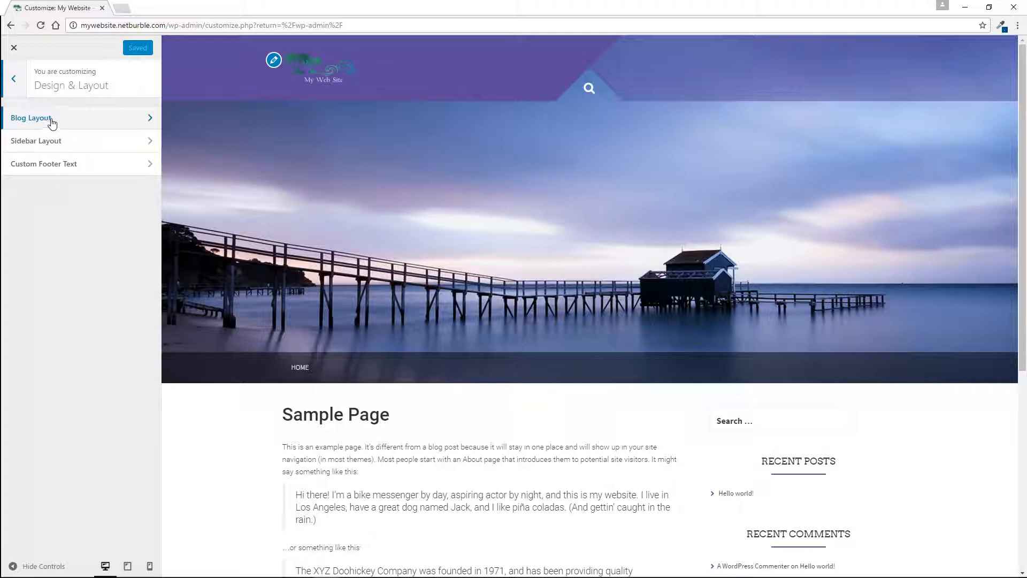
pyautogui.click(150, 125)
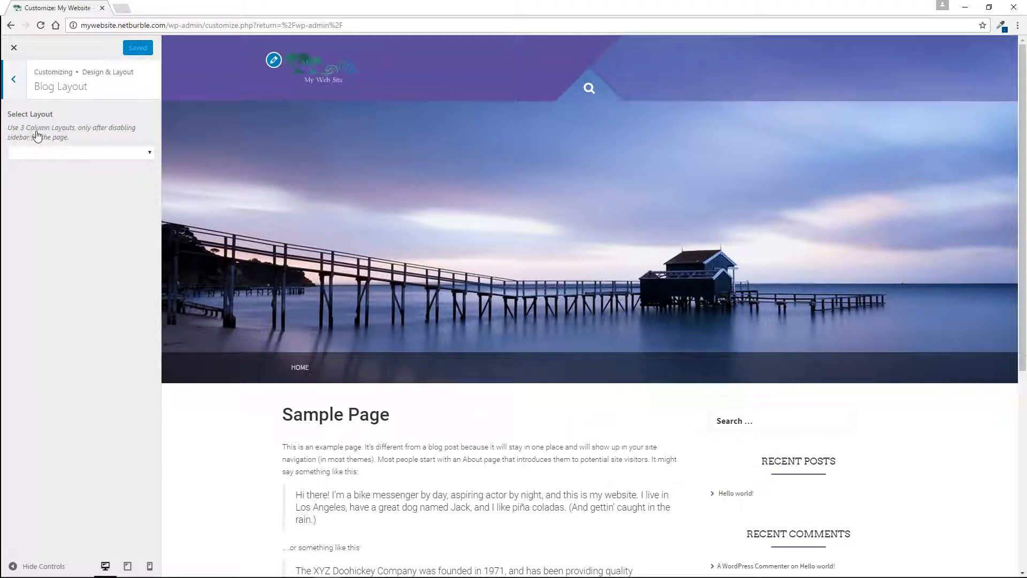
pyautogui.click(15, 81)
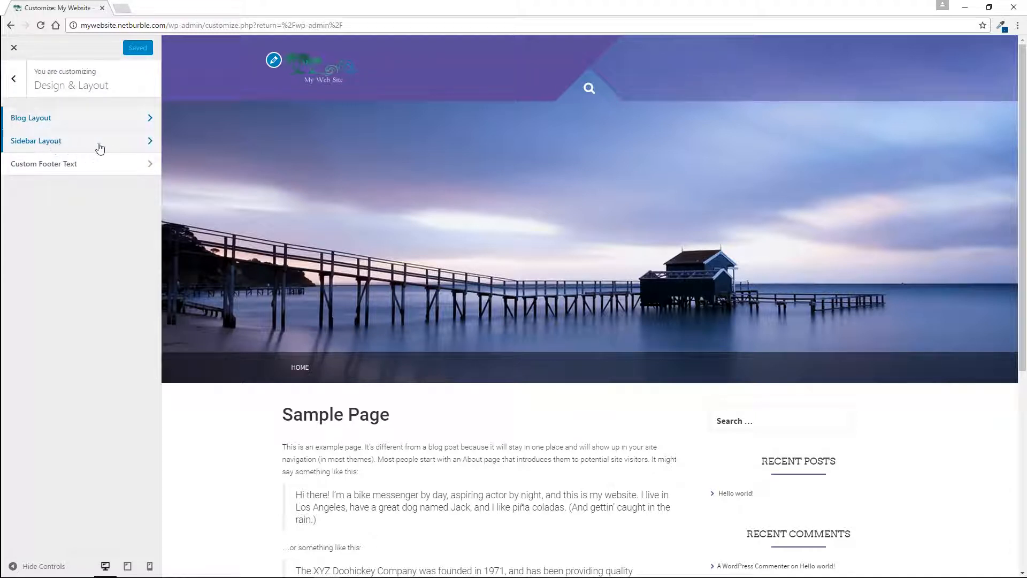
# - Disable the sidebar on the Home/Blog and Front Page views and publish it
pyautogui.click(150, 142)
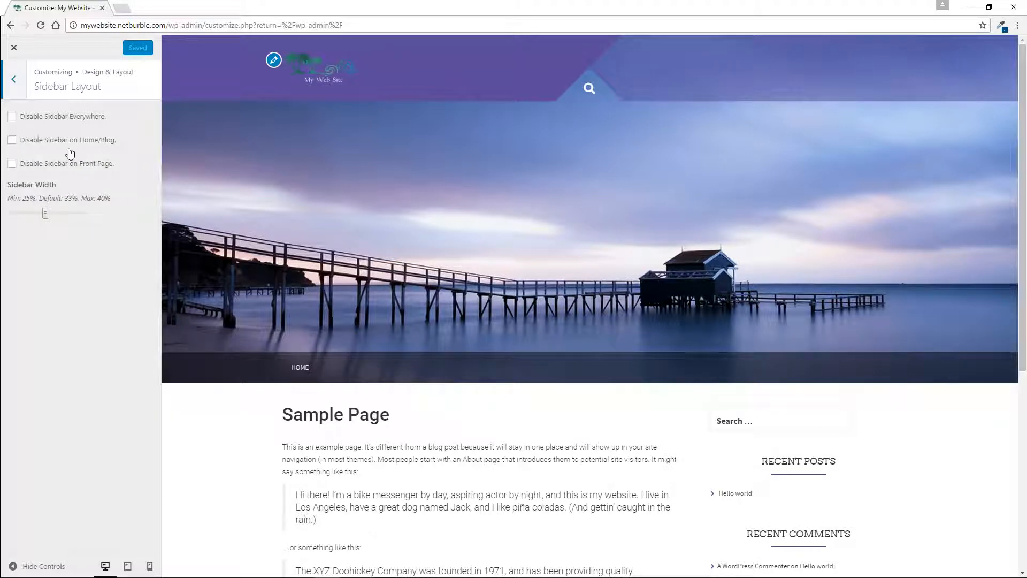
pyautogui.click(12, 142)
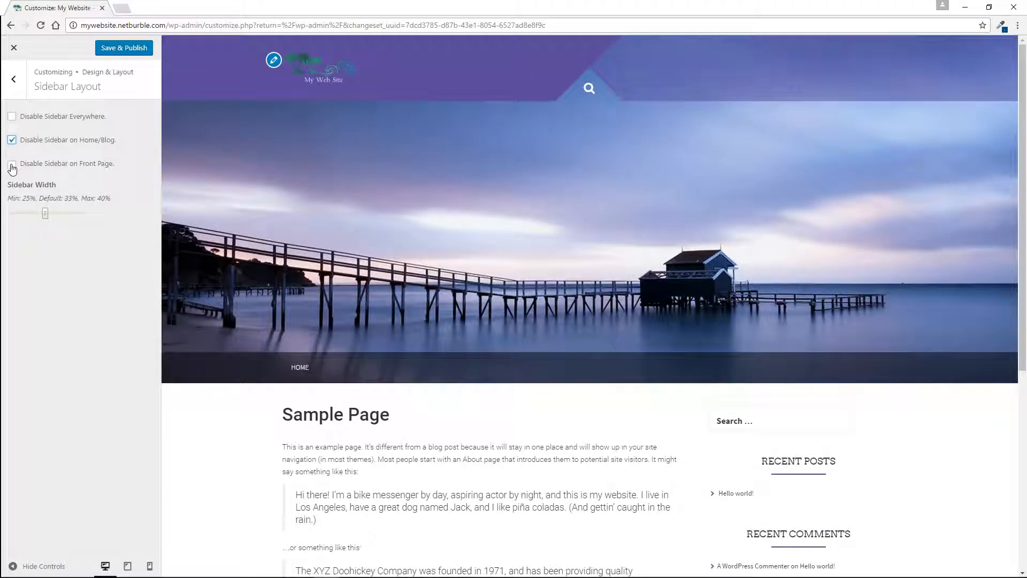
pyautogui.click(11, 165)
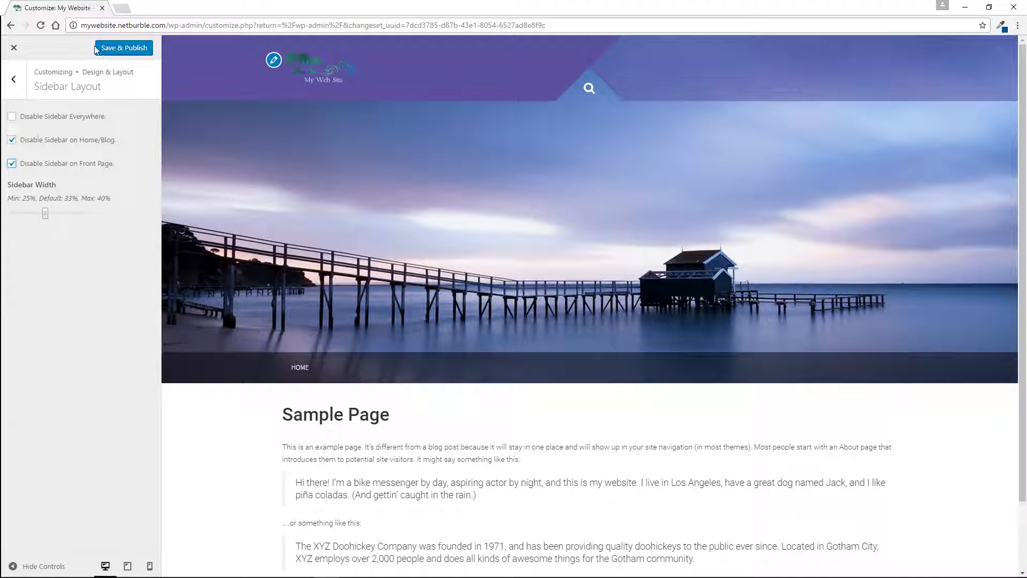
pyautogui.click(120, 49)
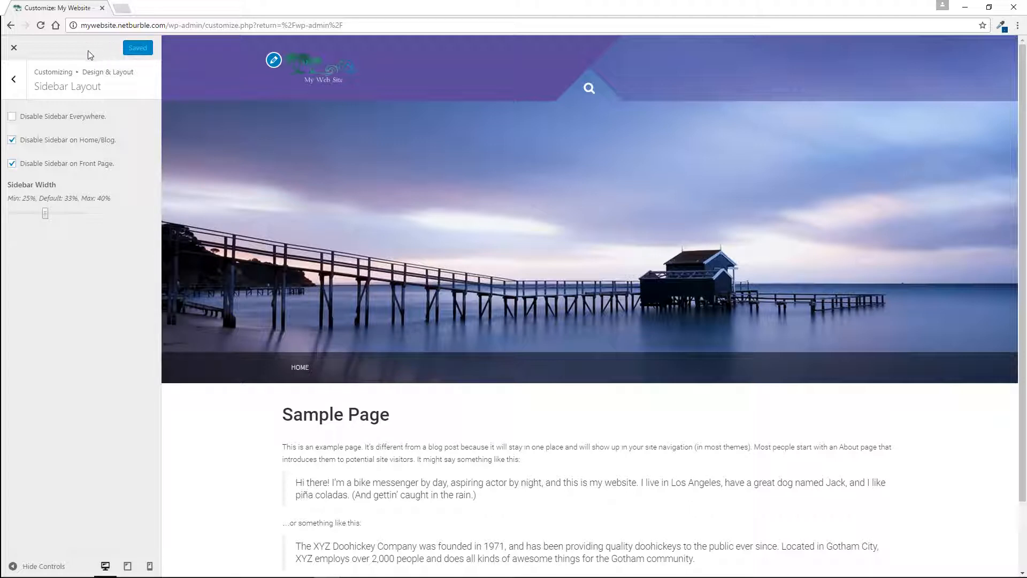
pyautogui.click(14, 81)
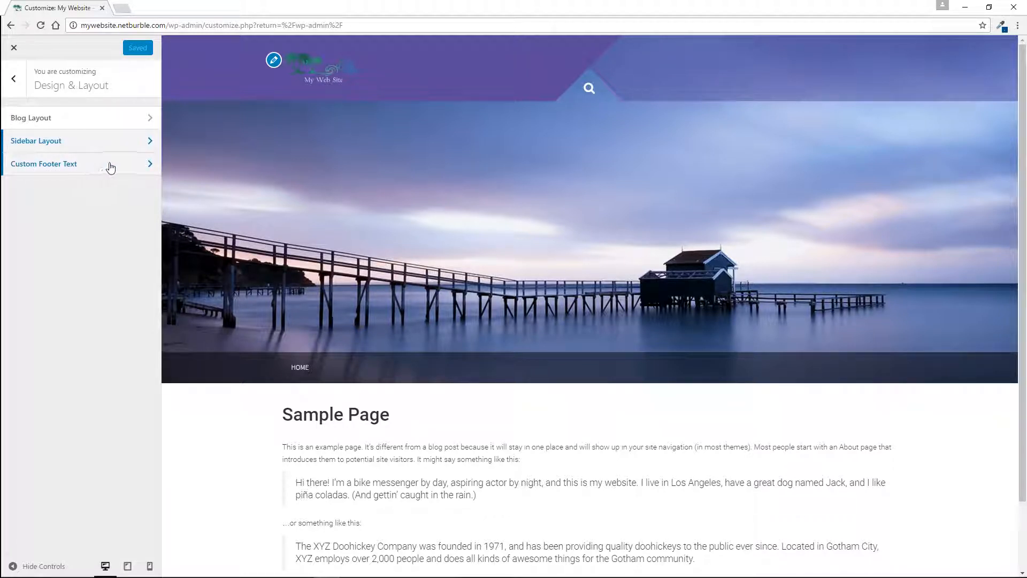
# - Set the custom footer text to 'Copyright My Website. All rights reserved.' and publish it
pyautogui.click(150, 166)
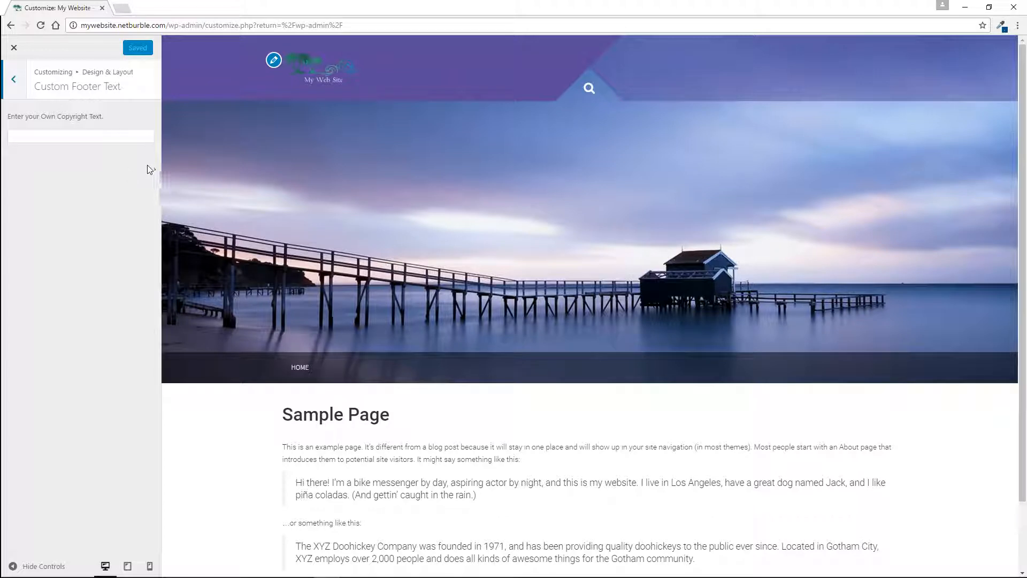
pyautogui.click(114, 135)
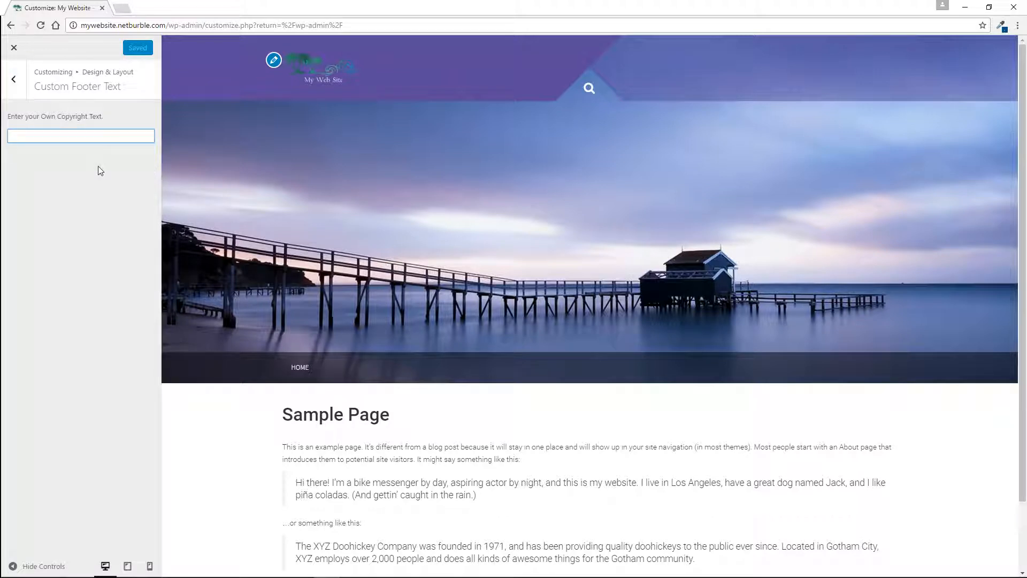
pyautogui.write('C')
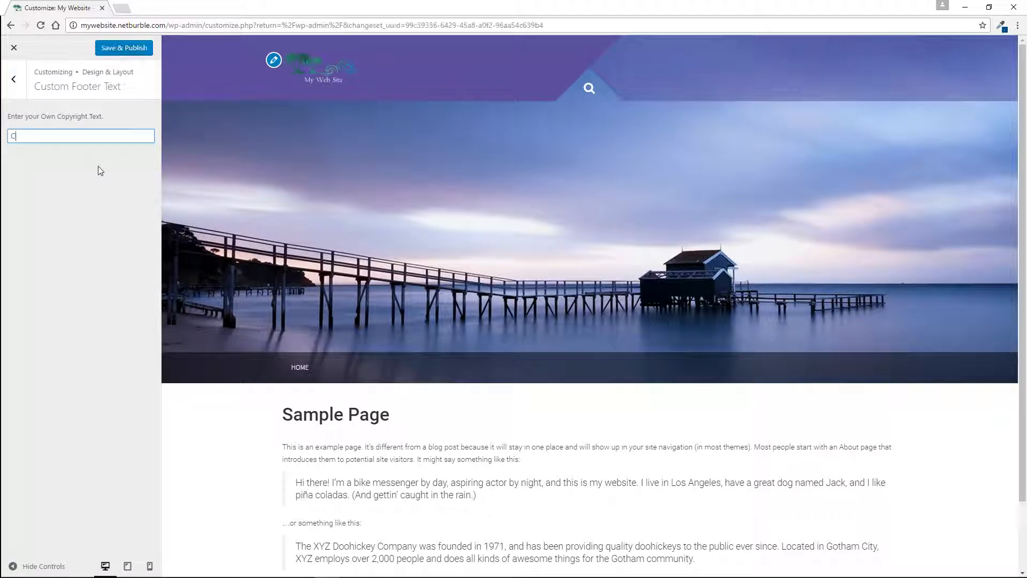
pyautogui.write('opyright My Website. Allrights reserv')
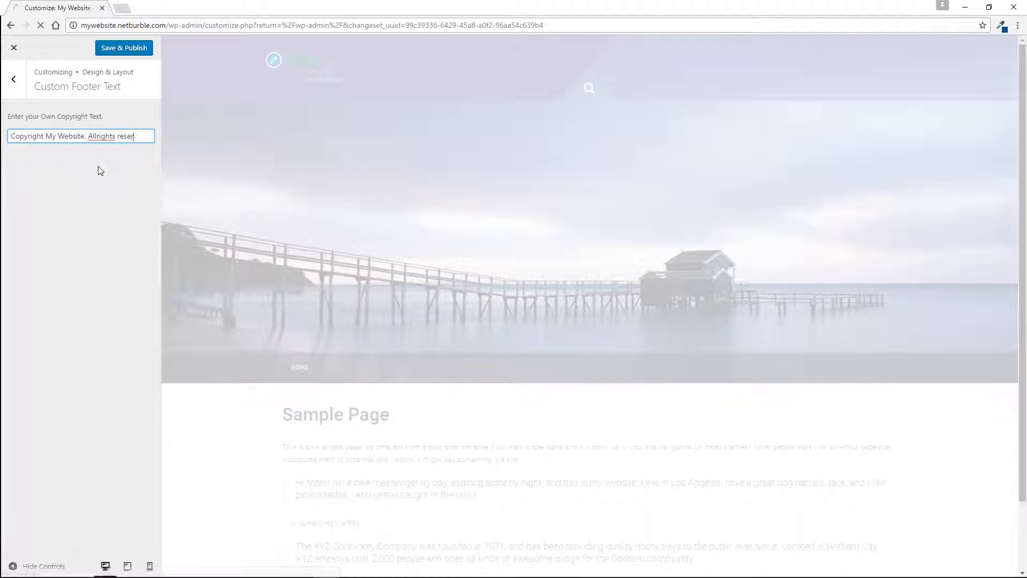
pyautogui.write('ed.')
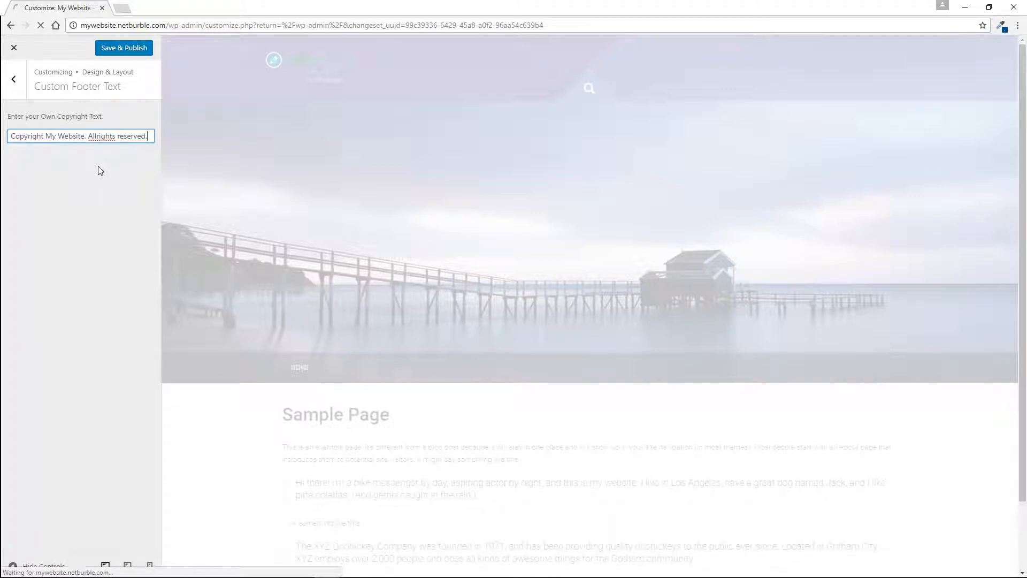
pyautogui.click(95, 135)
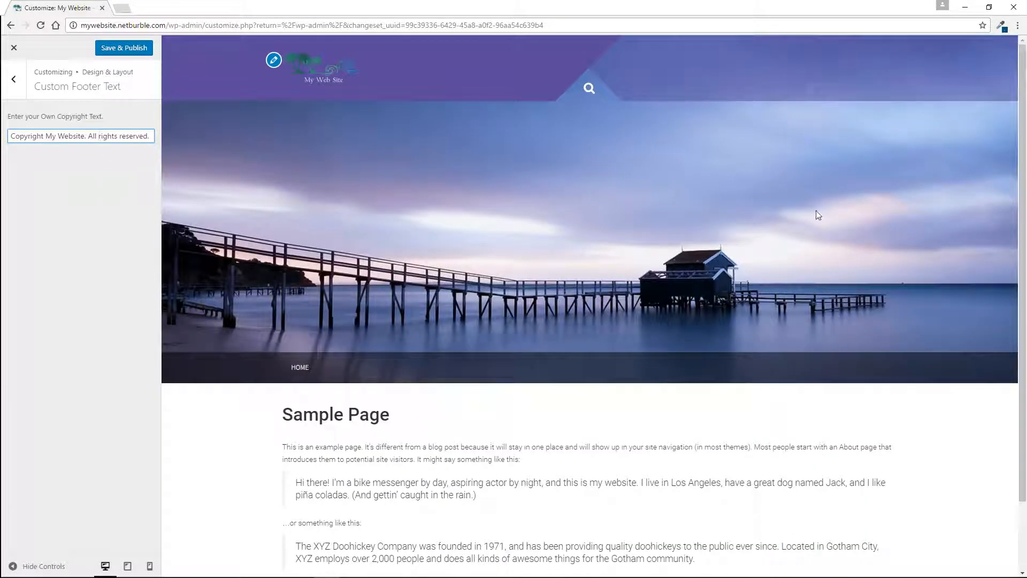
pyautogui.moveTo(1022, 71); pyautogui.dragTo(1021, 158)
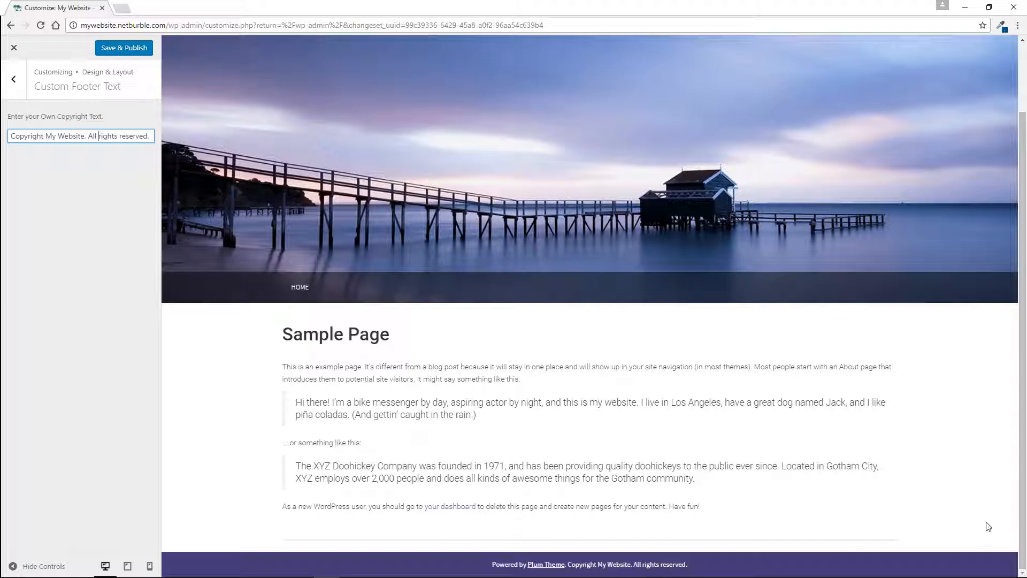
pyautogui.moveTo(1023, 517); pyautogui.dragTo(1020, 424)
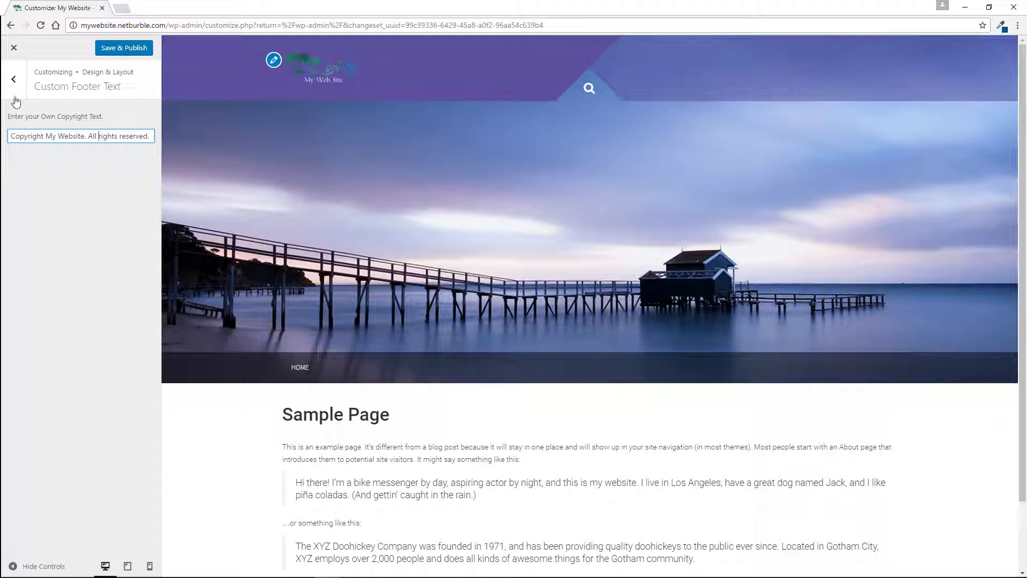
pyautogui.click(124, 48)
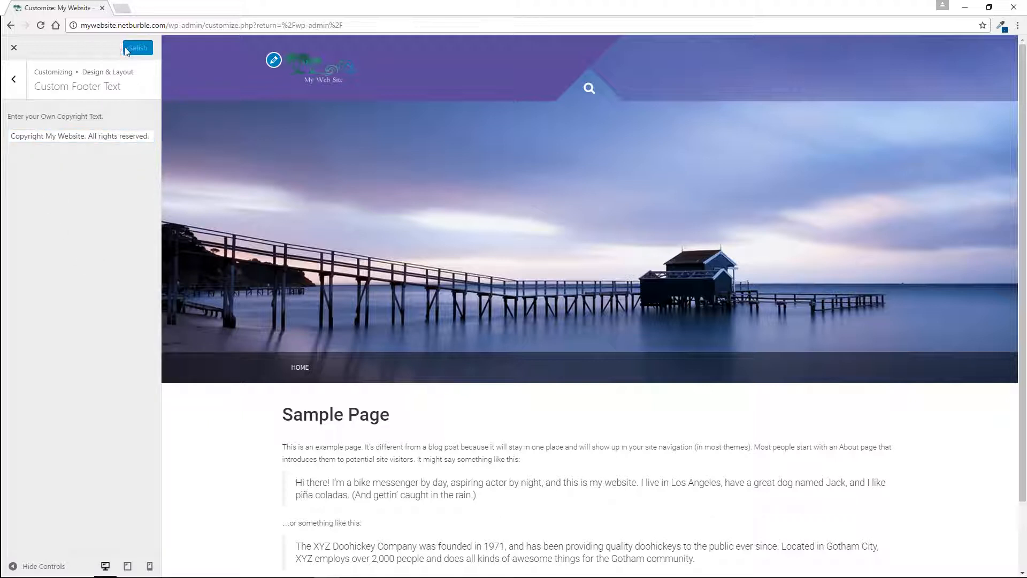
pyautogui.click(14, 83)
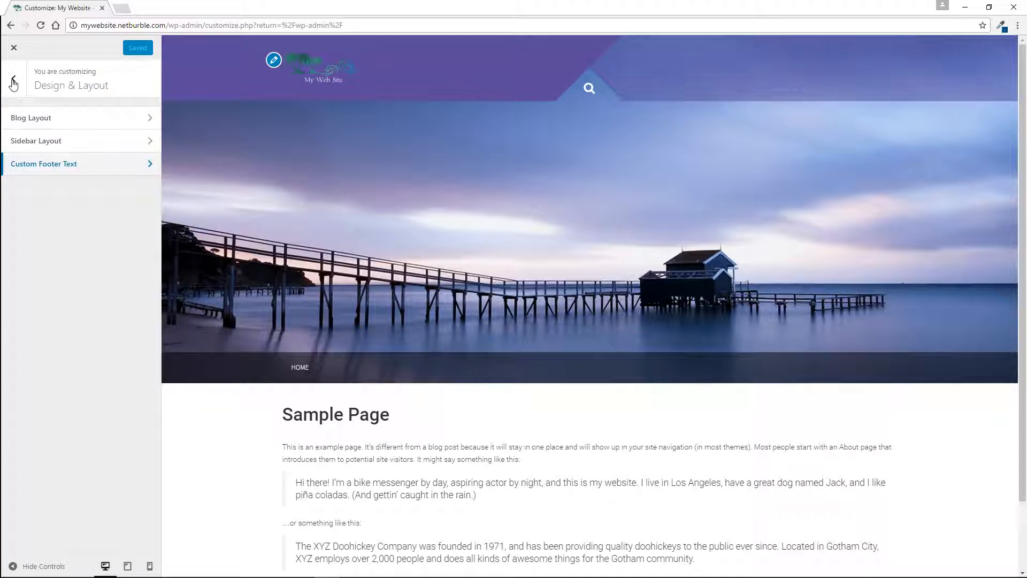
# - Check the Theme Skin & Colors skin list, leaving the skin at Default(Plum)
pyautogui.click(14, 83)
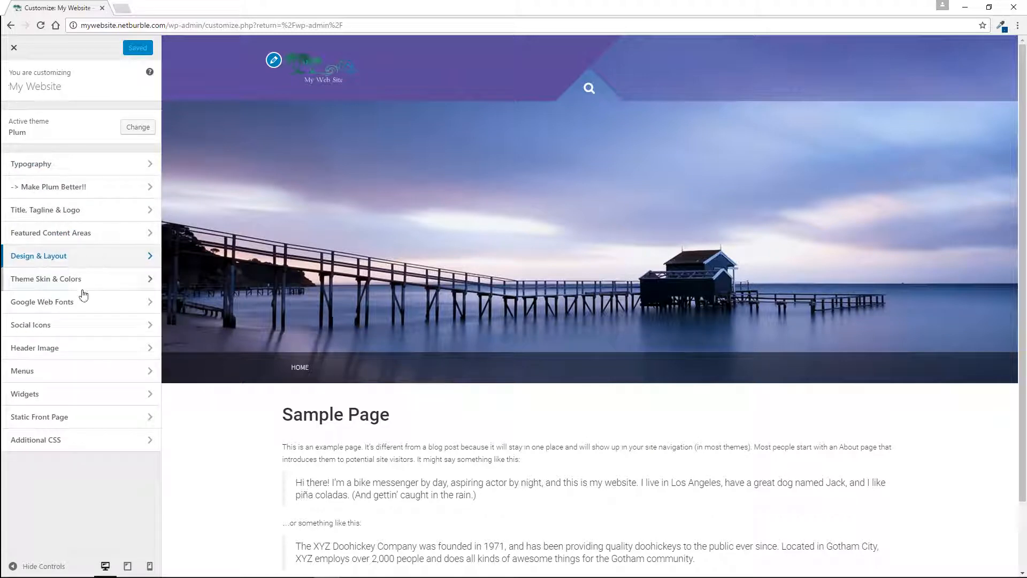
pyautogui.click(146, 280)
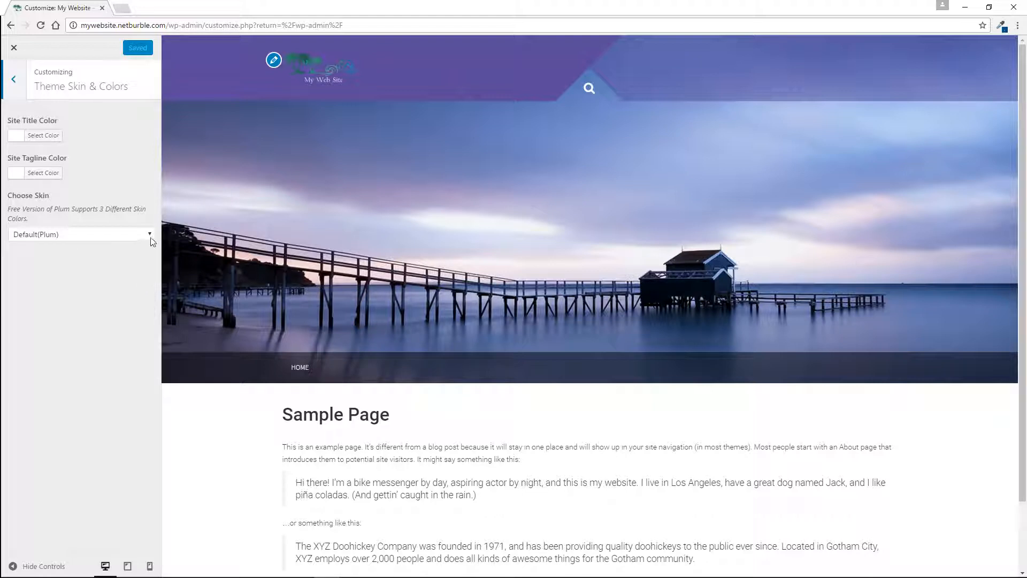
pyautogui.click(151, 237)
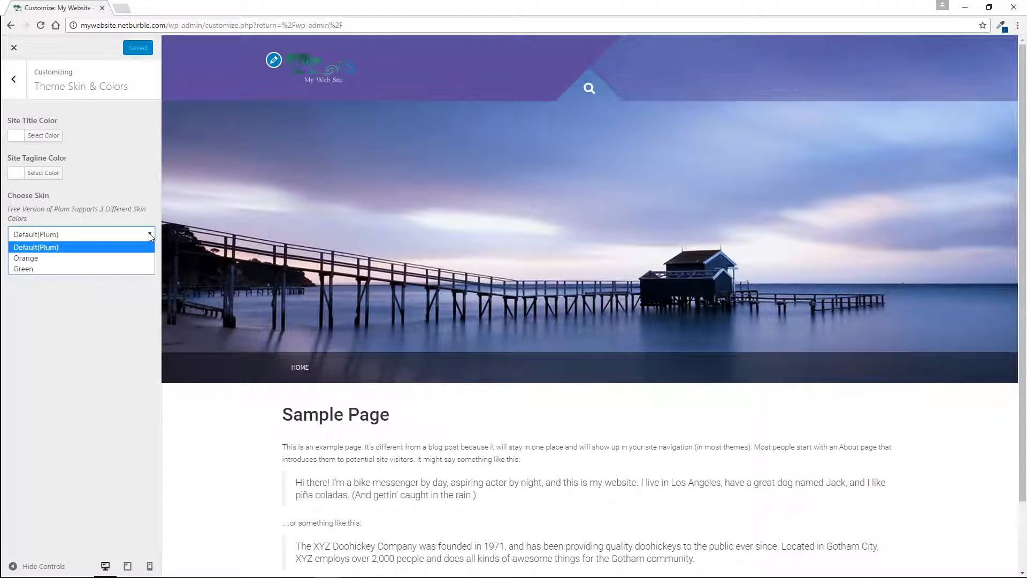
pyautogui.click(150, 237)
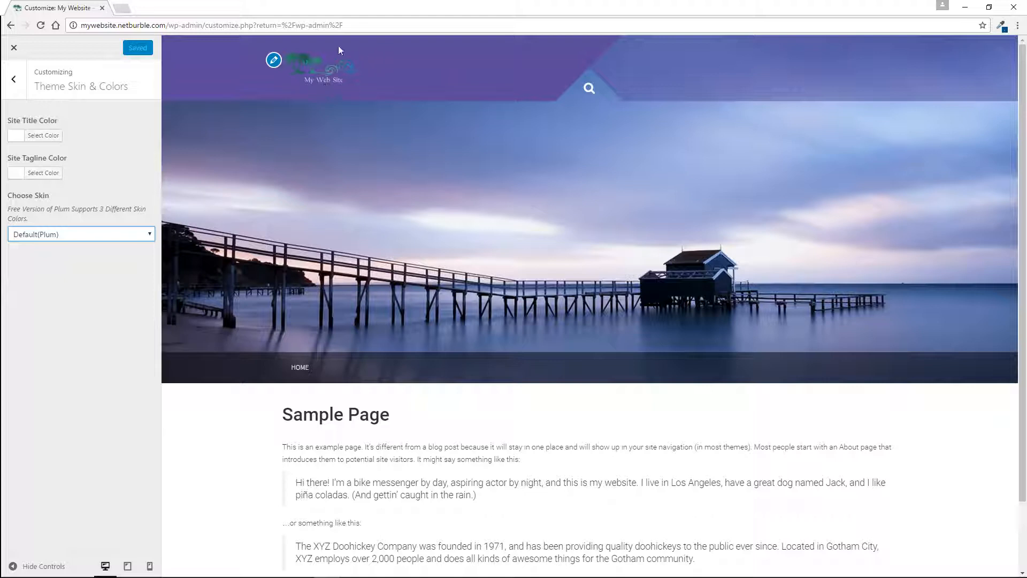
pyautogui.click(14, 81)
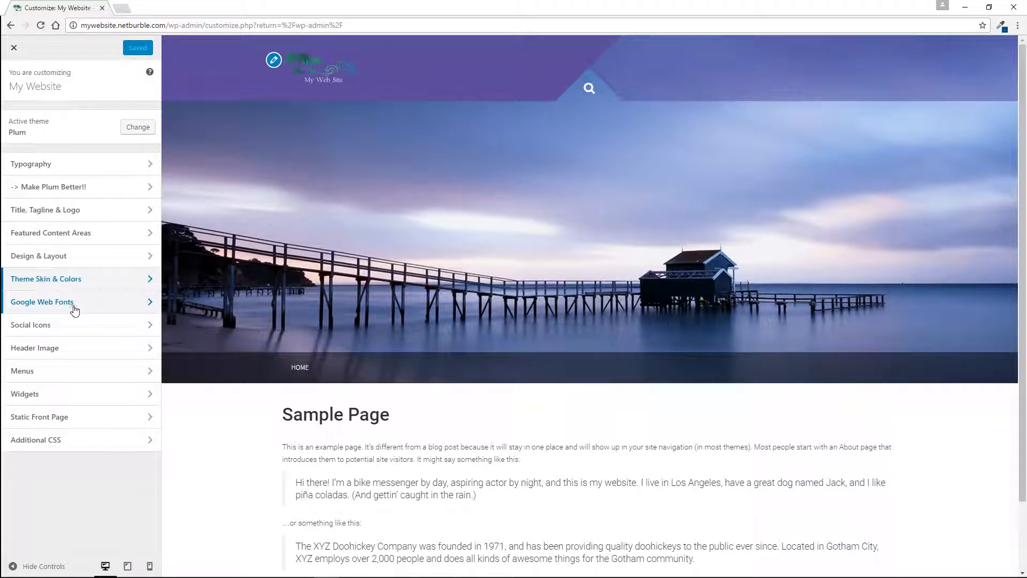
# - Set both the title and body Google Web Fonts to Roboto and publish
pyautogui.click(150, 303)
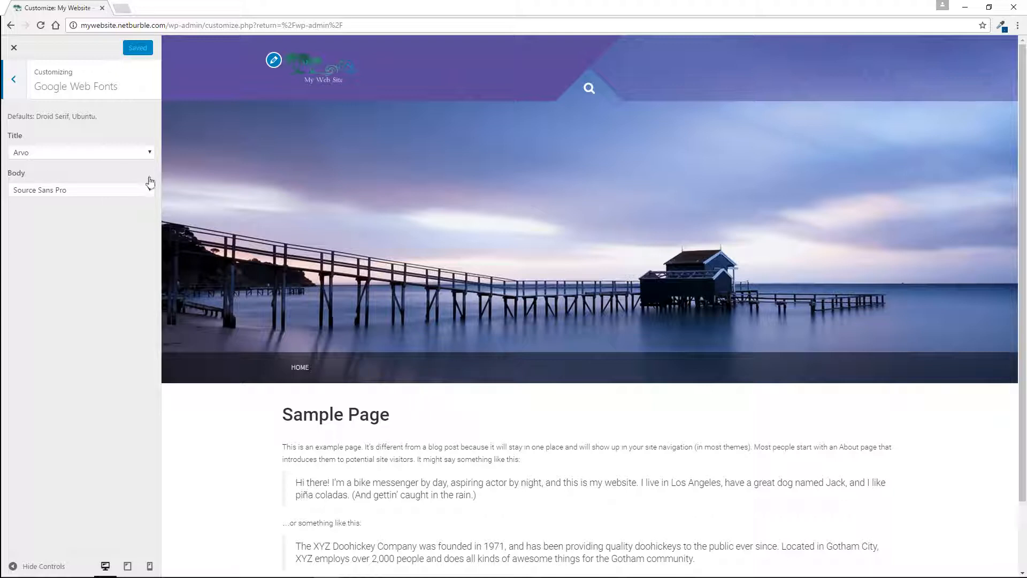
pyautogui.click(150, 155)
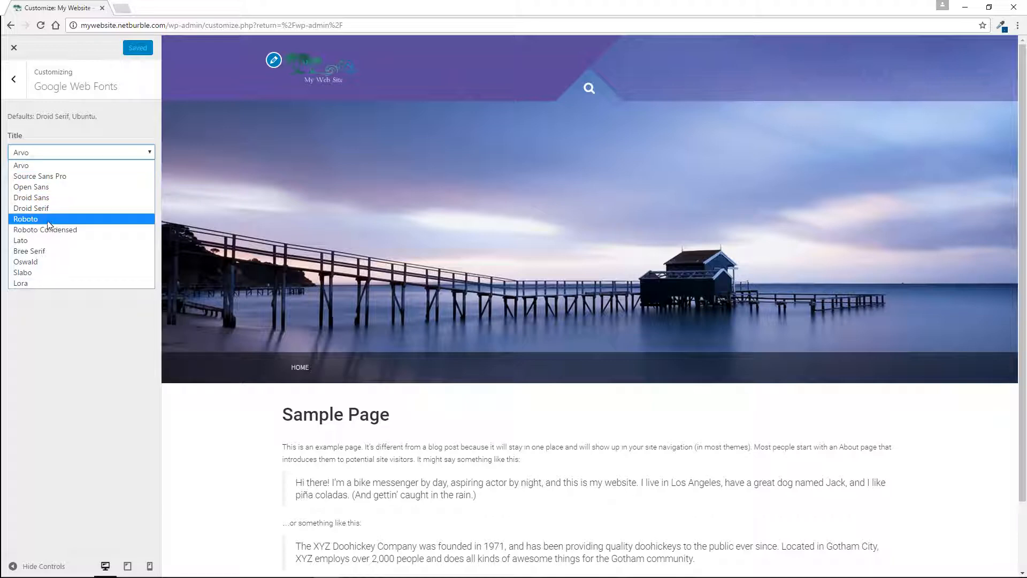
pyautogui.click(32, 219)
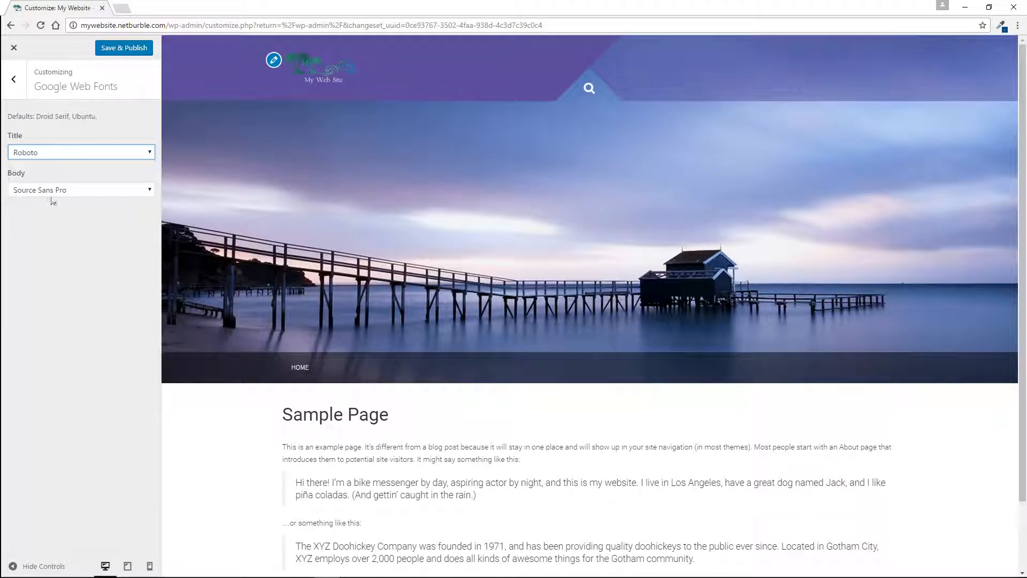
pyautogui.click(149, 191)
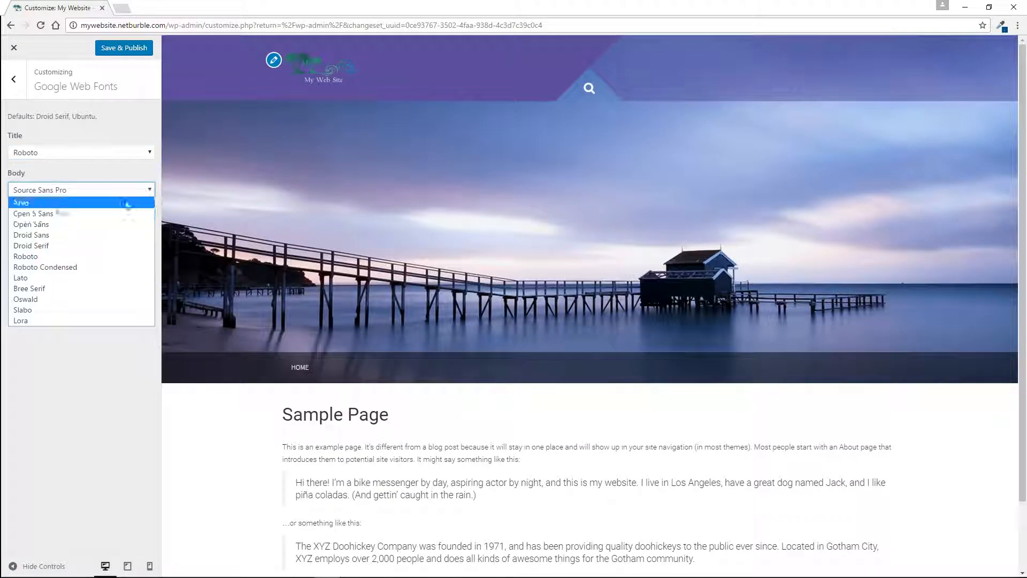
pyautogui.click(30, 260)
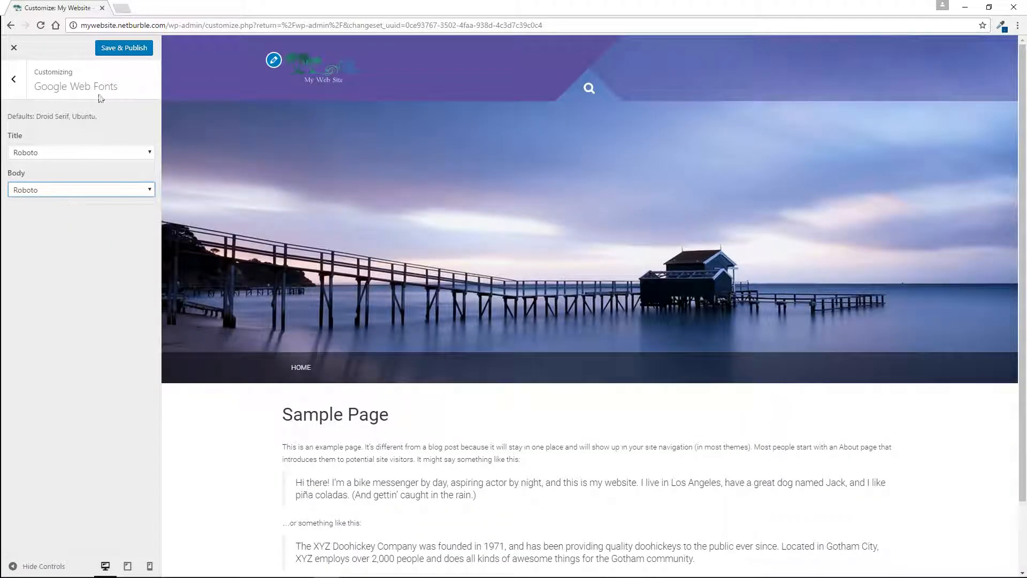
pyautogui.click(121, 49)
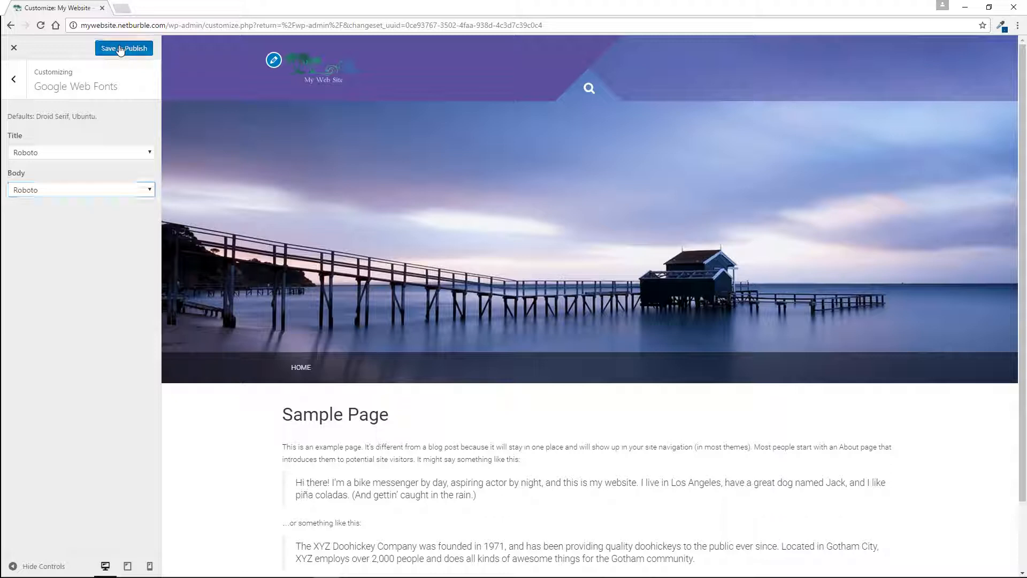
pyautogui.click(14, 84)
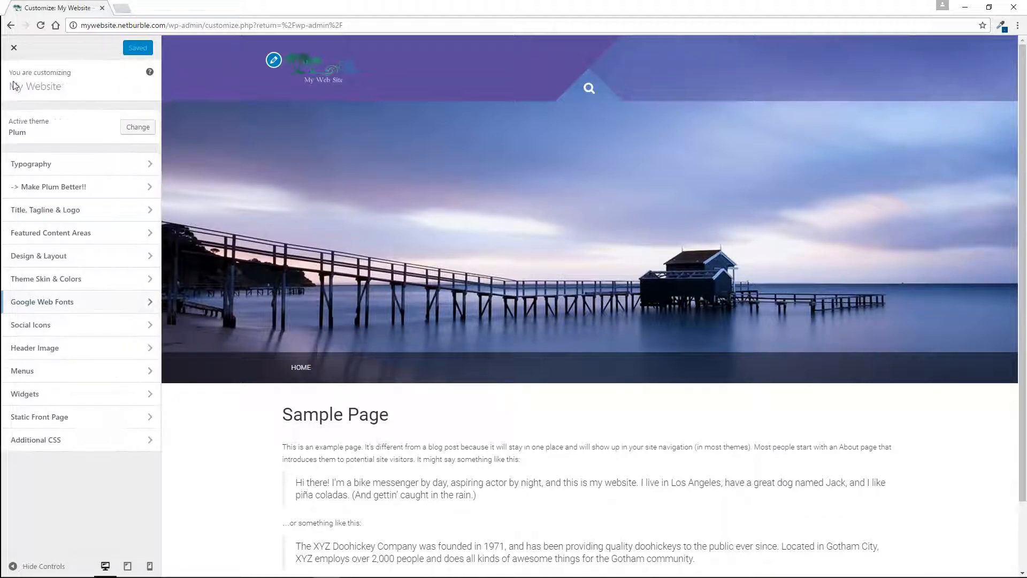
pyautogui.click(36, 327)
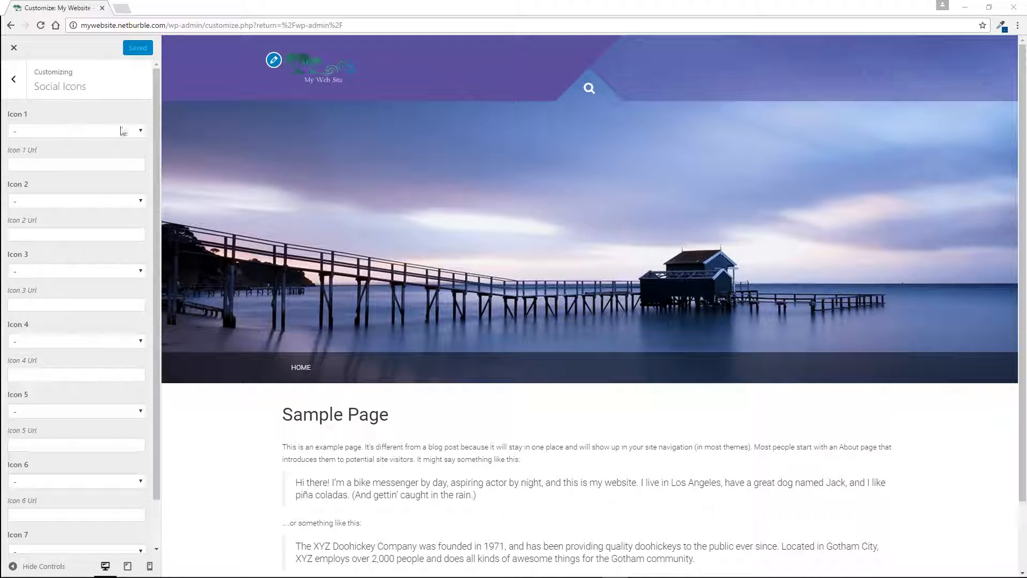
# - Make social icon 1 Facebook and paste the Facebook page URL as its link
pyautogui.click(140, 131)
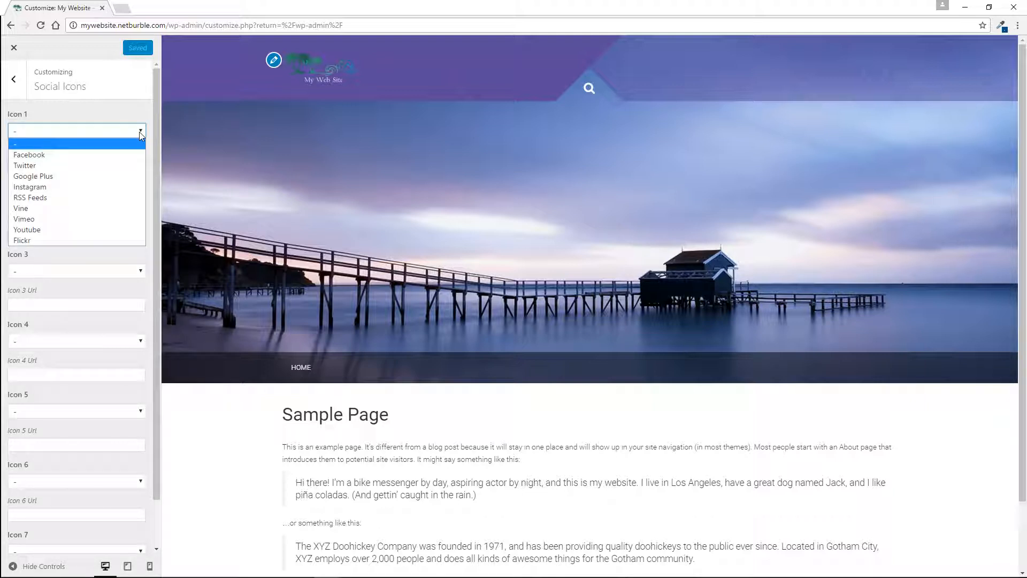
pyautogui.click(39, 155)
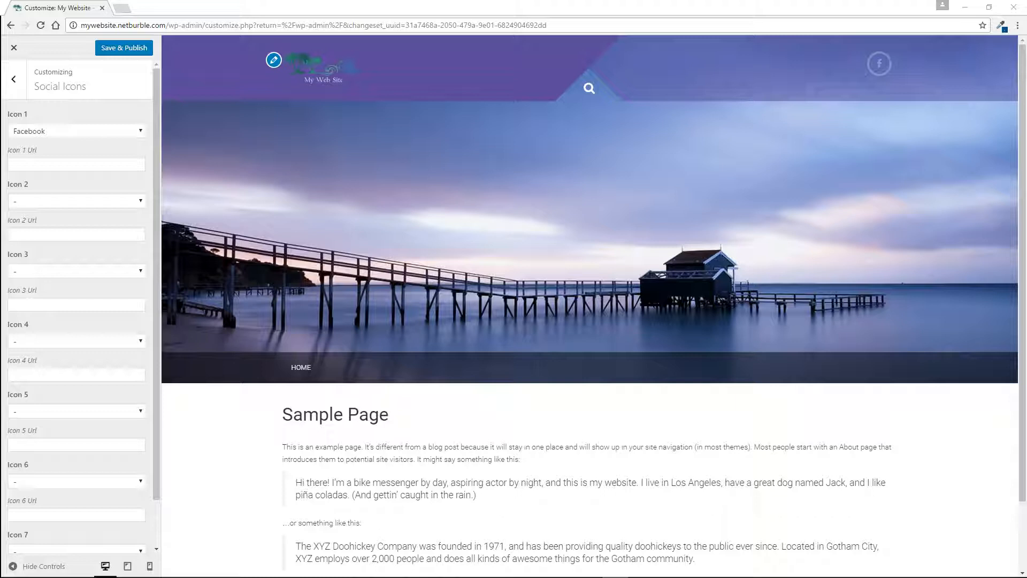
pyautogui.click(31, 164)
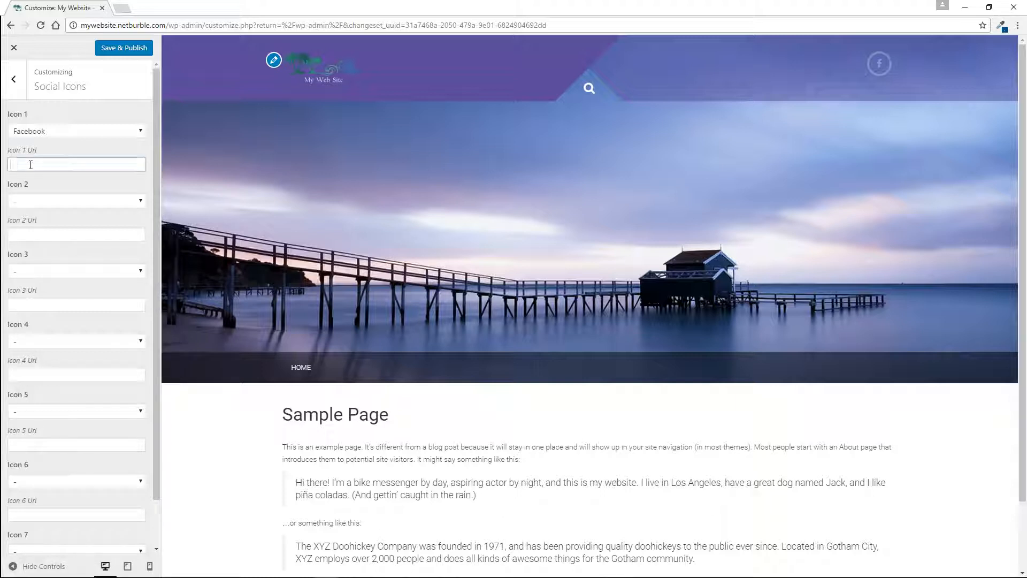
pyautogui.rightClick(31, 165)
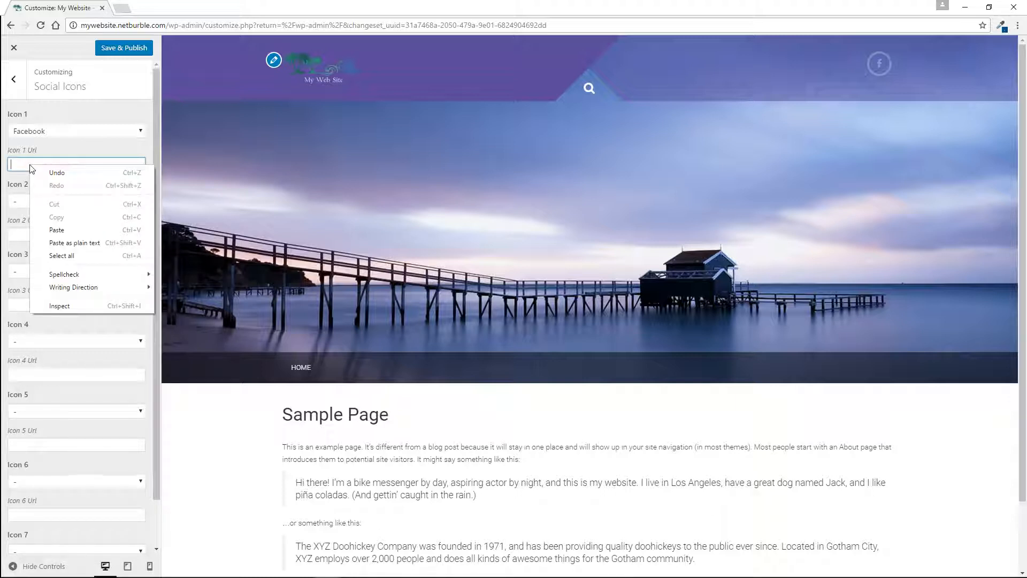
pyautogui.click(57, 230)
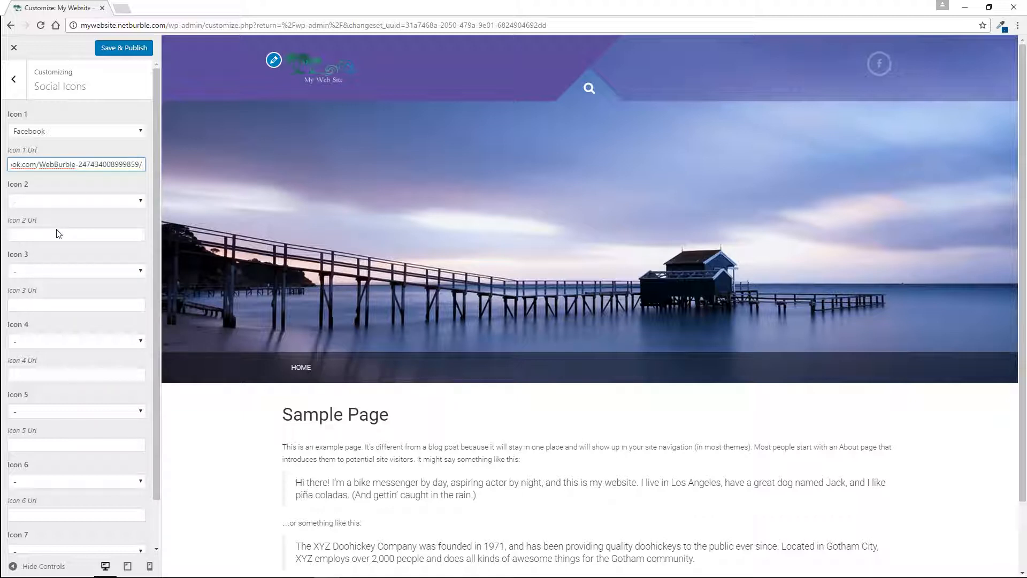
# - Make social icon 2 Youtube with the YouTube channel URL, then publish
pyautogui.click(140, 202)
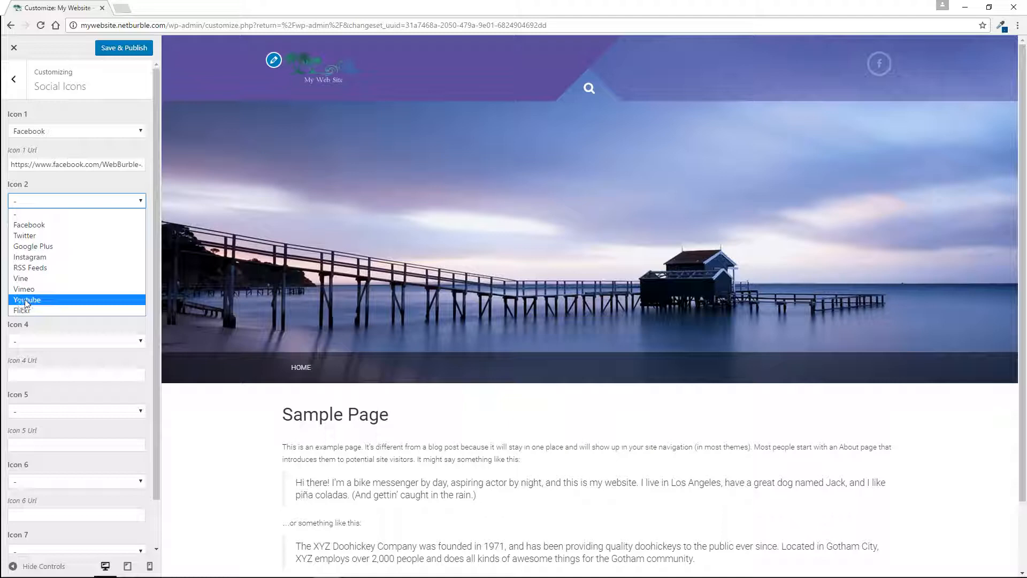
pyautogui.click(28, 300)
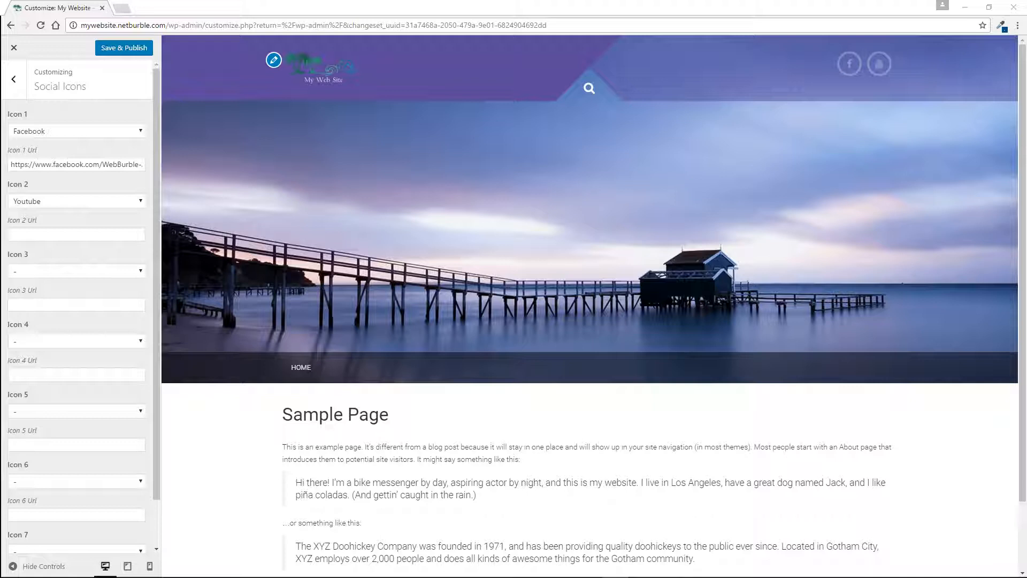
pyautogui.click(58, 237)
pyautogui.rightClick(57, 238)
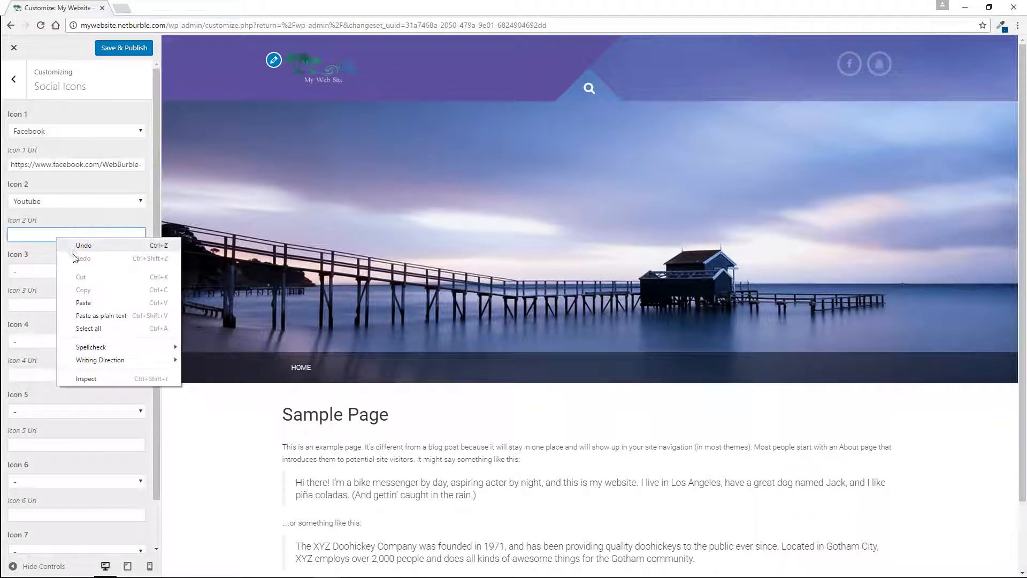
pyautogui.click(83, 303)
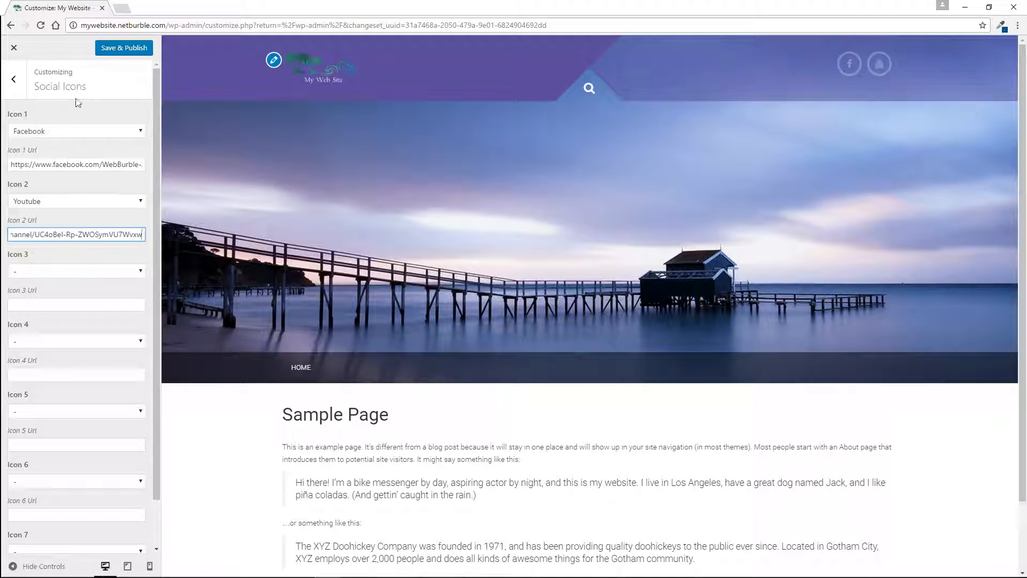
pyautogui.click(124, 50)
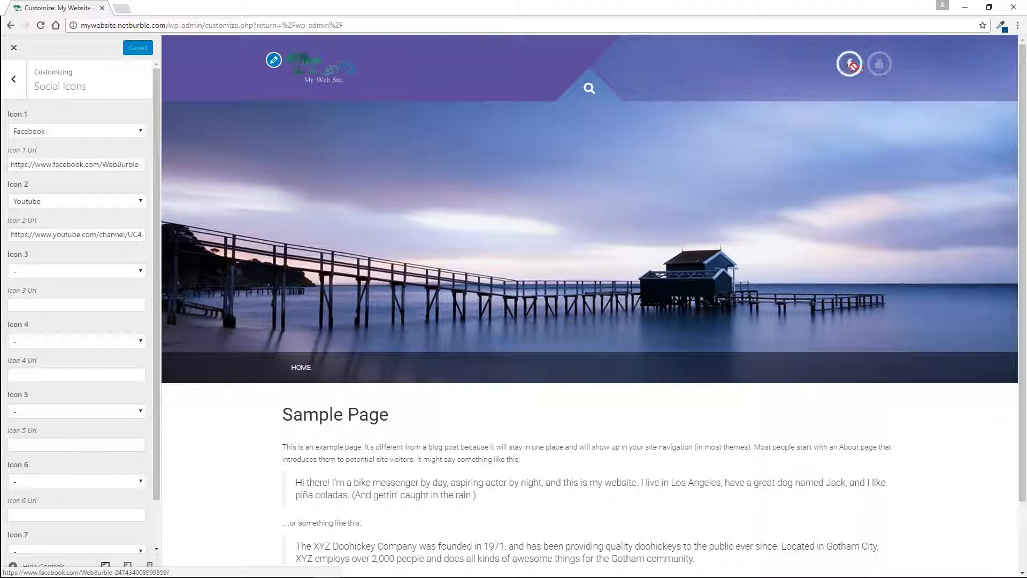
pyautogui.click(14, 82)
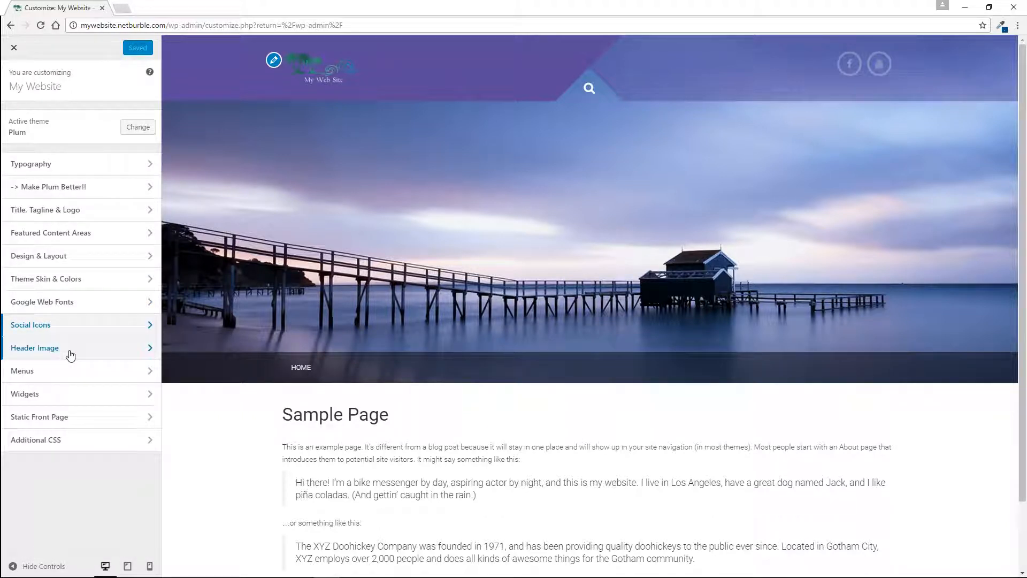
# - Upload sunset.jpg and apply it uncropped as the header image
pyautogui.click(152, 352)
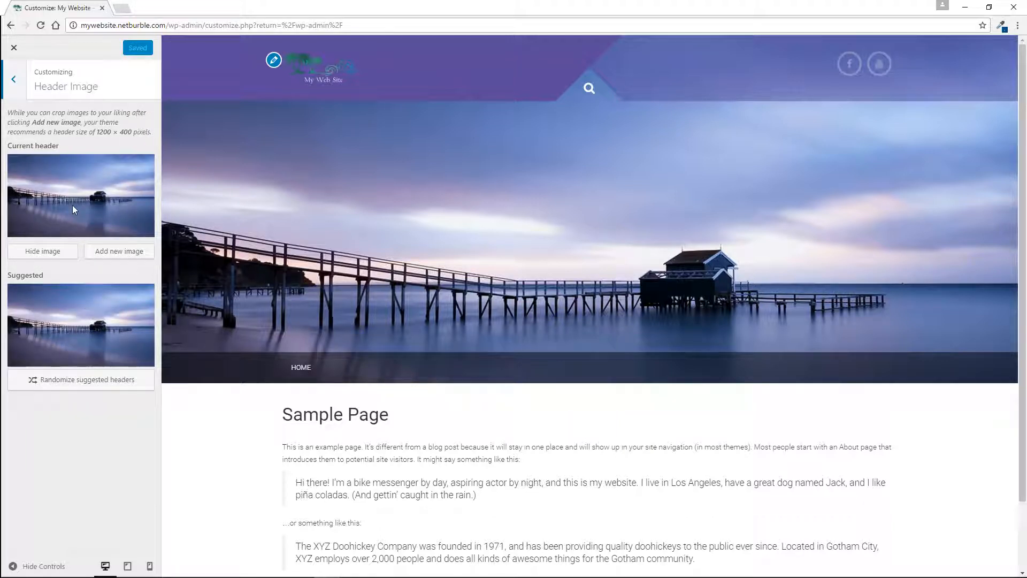
pyautogui.click(111, 253)
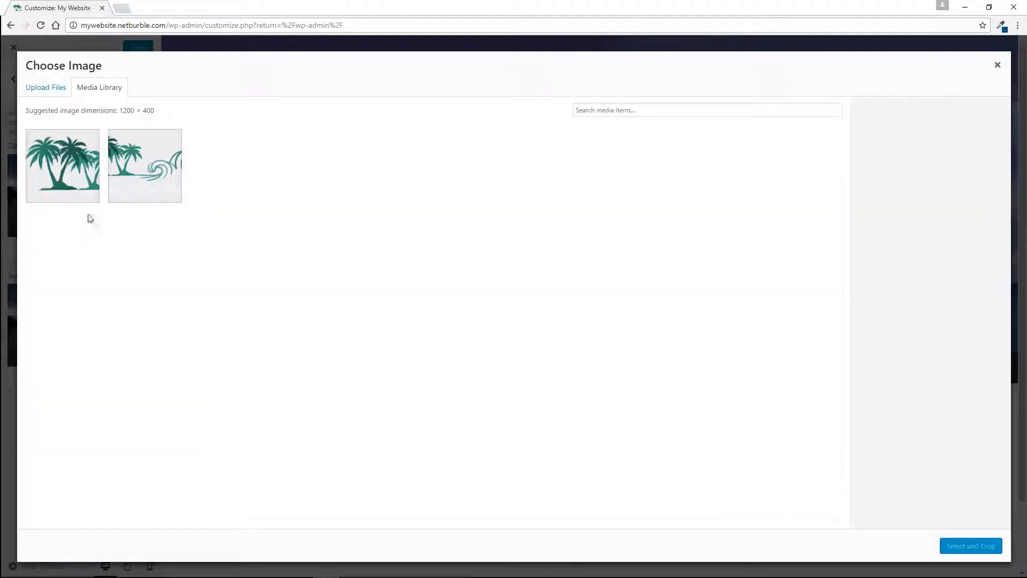
pyautogui.click(40, 91)
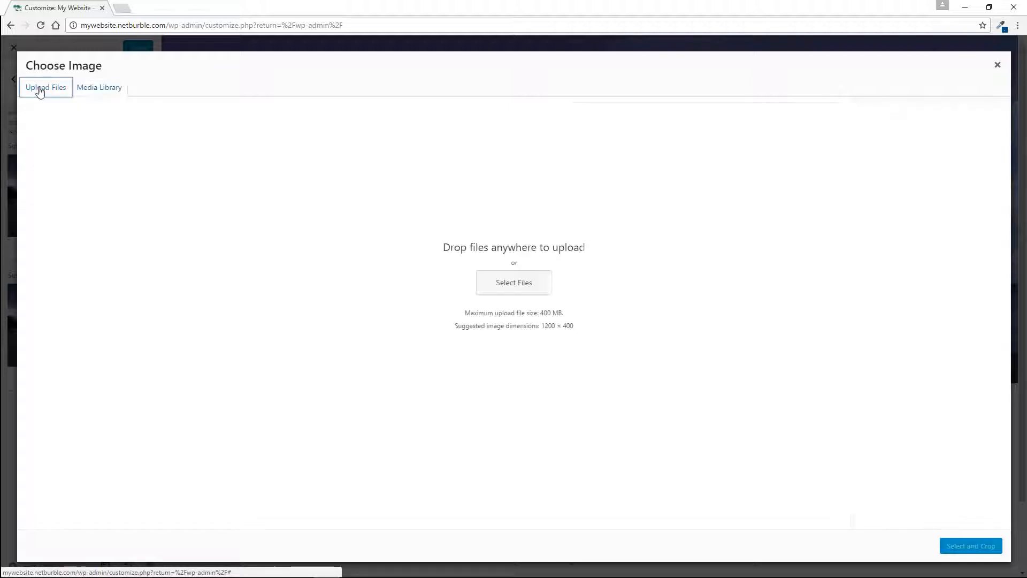
pyautogui.click(510, 289)
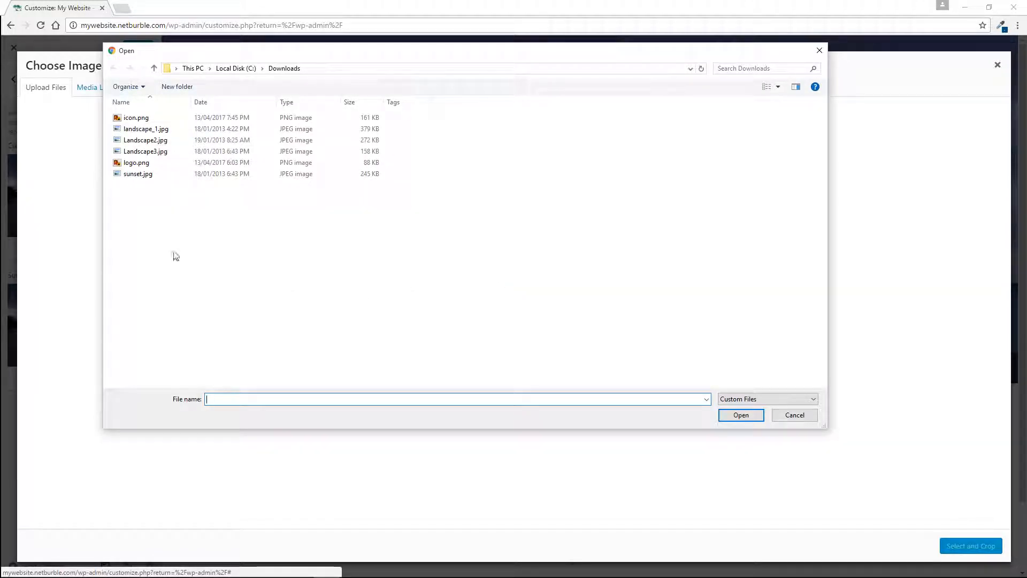
pyautogui.click(122, 177)
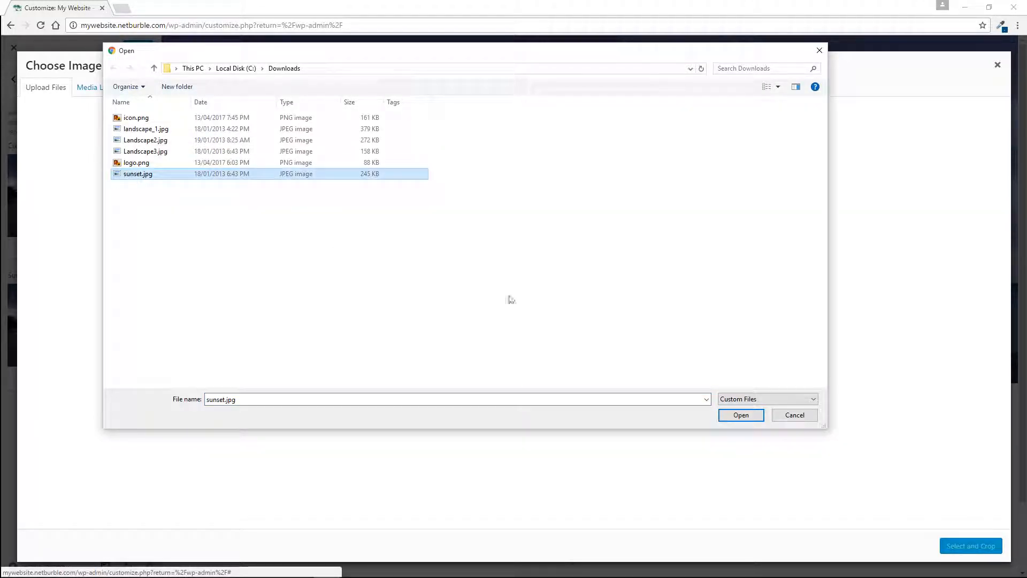
pyautogui.click(741, 416)
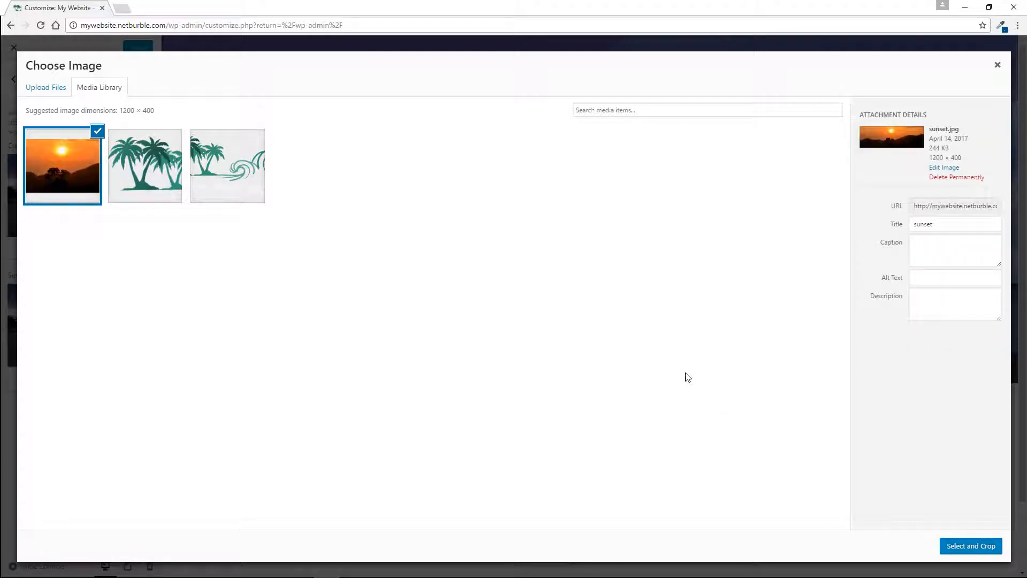
pyautogui.click(963, 549)
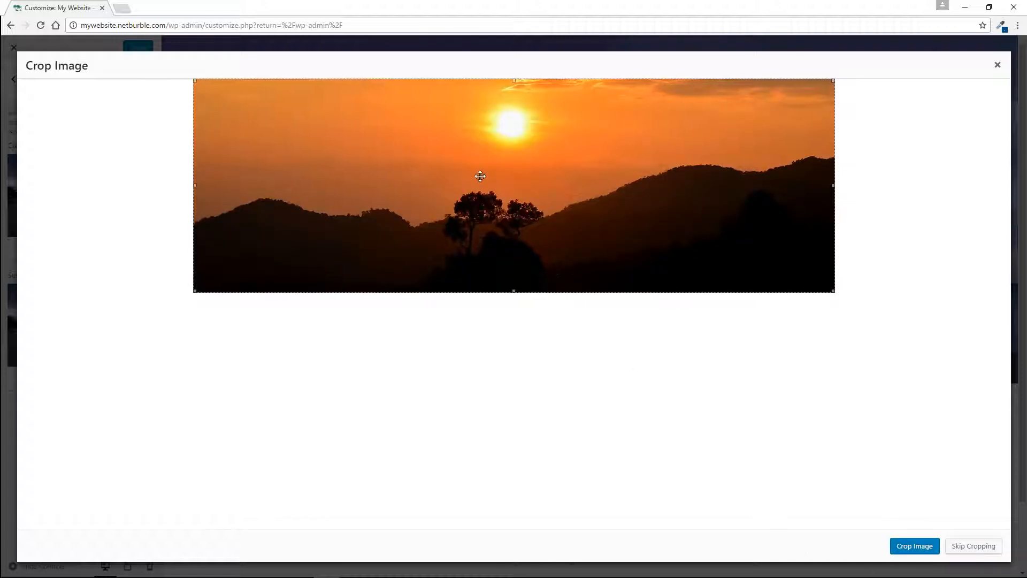
pyautogui.click(966, 547)
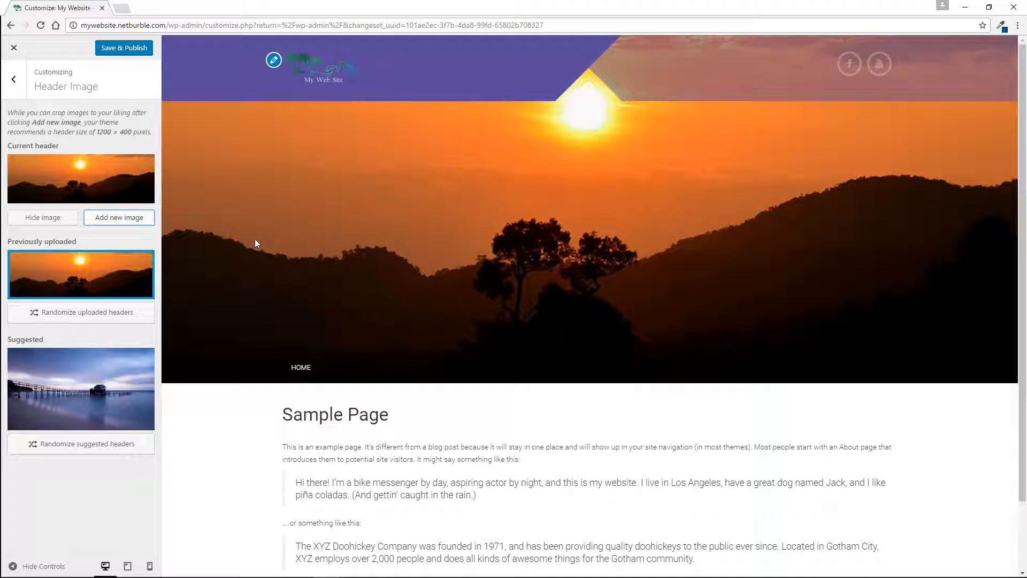
# - Remove and delete the sunset header, using the suggested pier photo instead
pyautogui.click(44, 220)
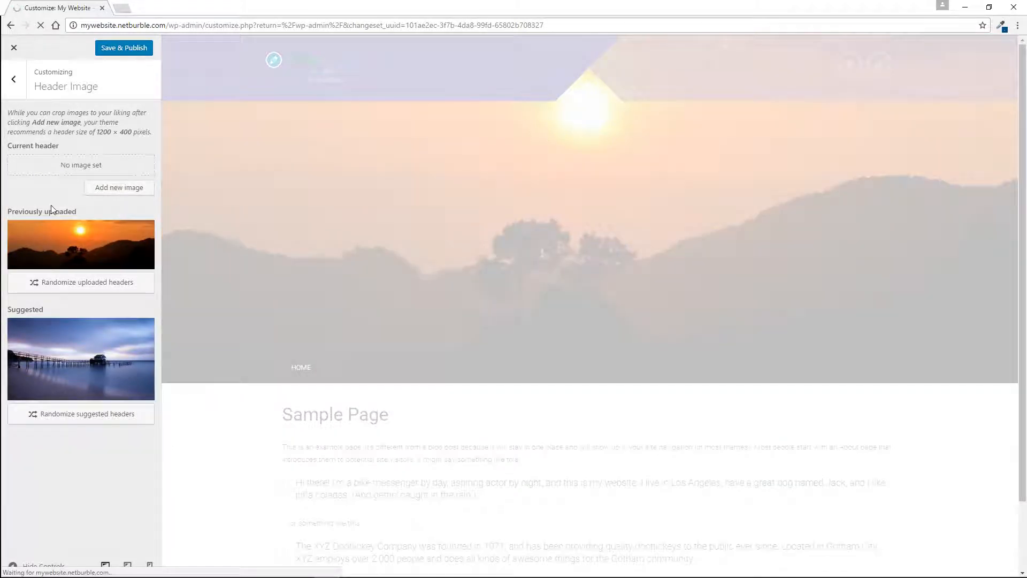
pyautogui.moveTo(49, 243)
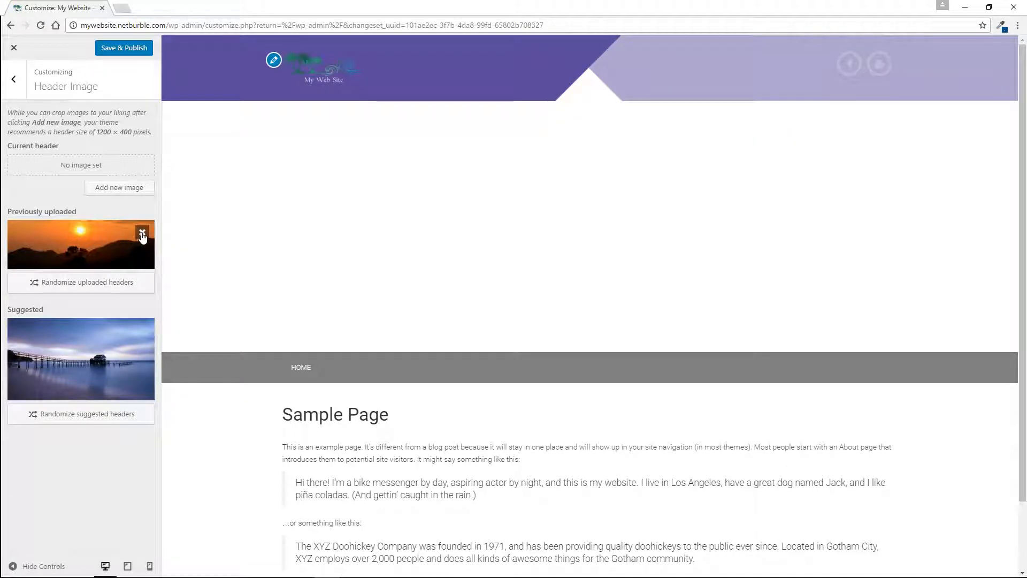
pyautogui.click(143, 234)
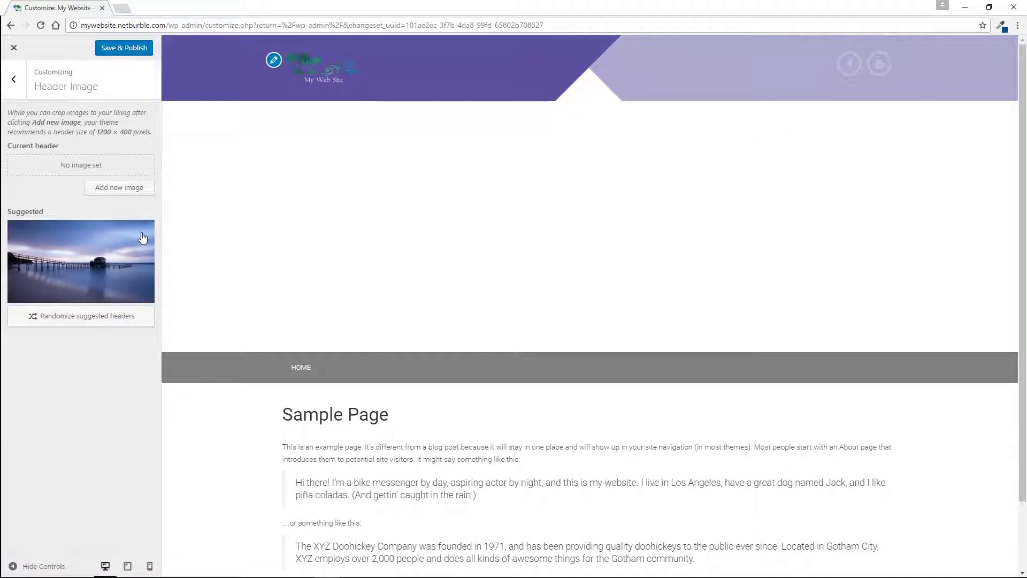
pyautogui.click(70, 270)
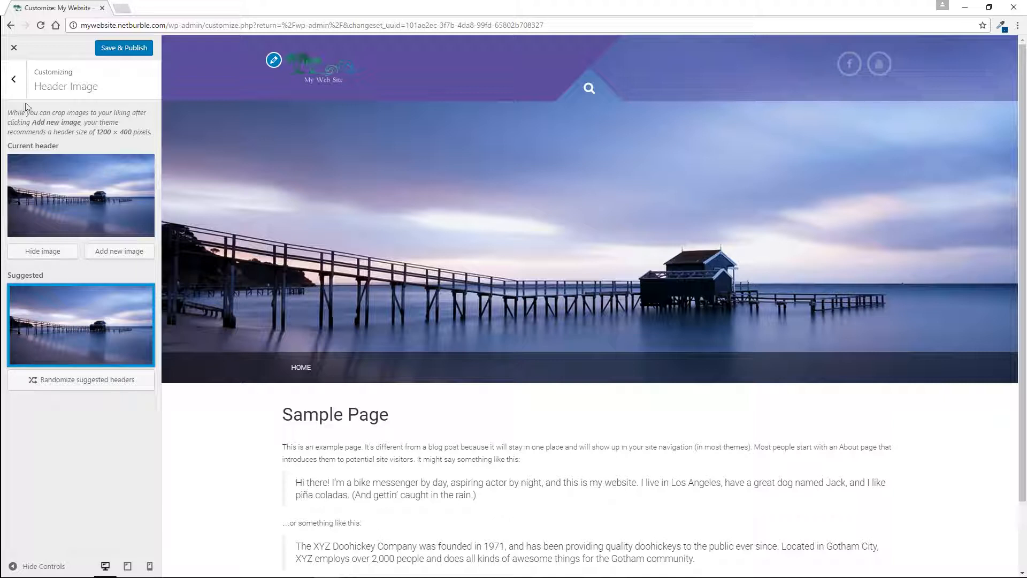
pyautogui.click(13, 79)
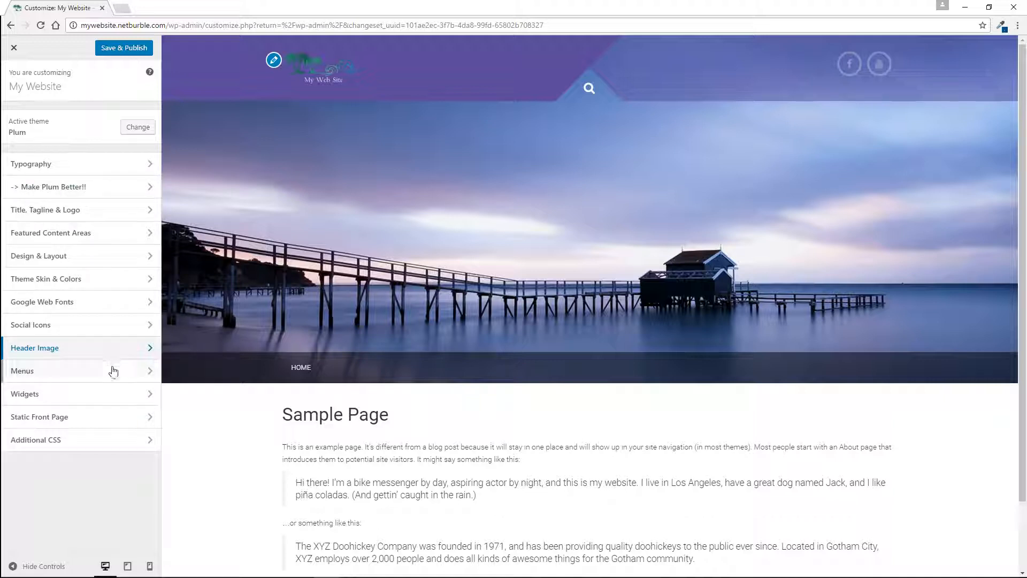
pyautogui.click(148, 373)
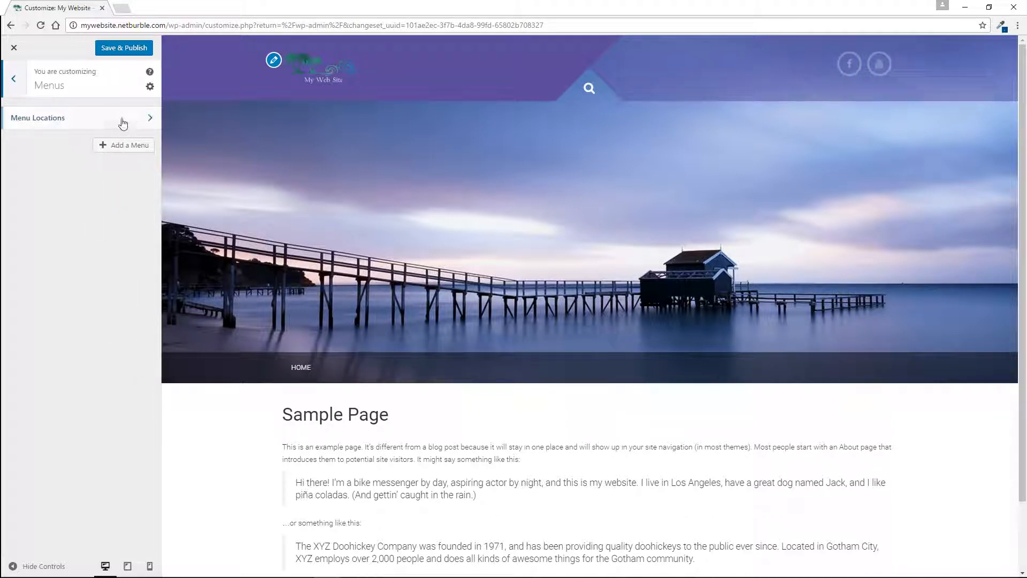
pyautogui.click(151, 121)
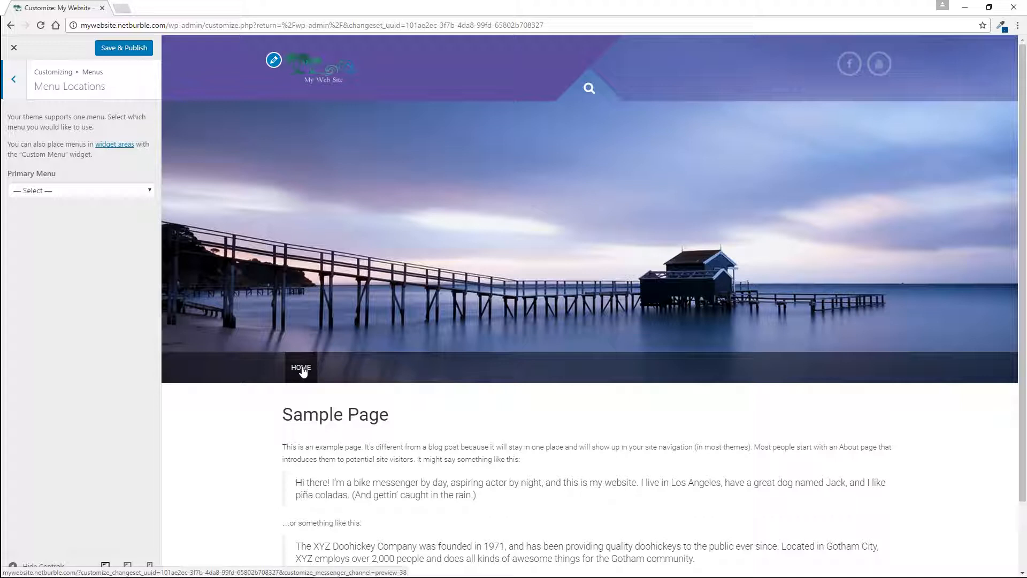
pyautogui.click(14, 82)
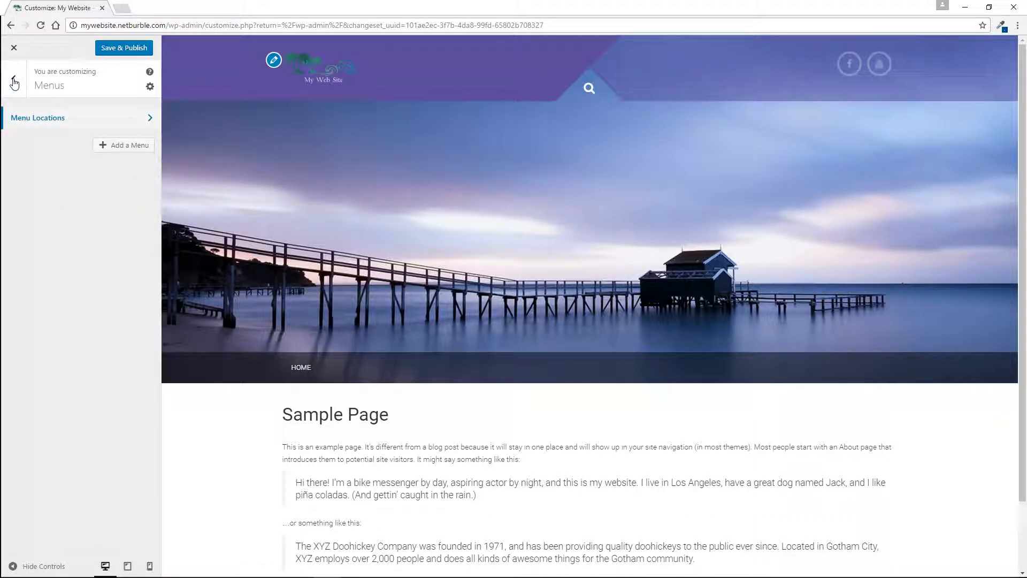
pyautogui.click(14, 81)
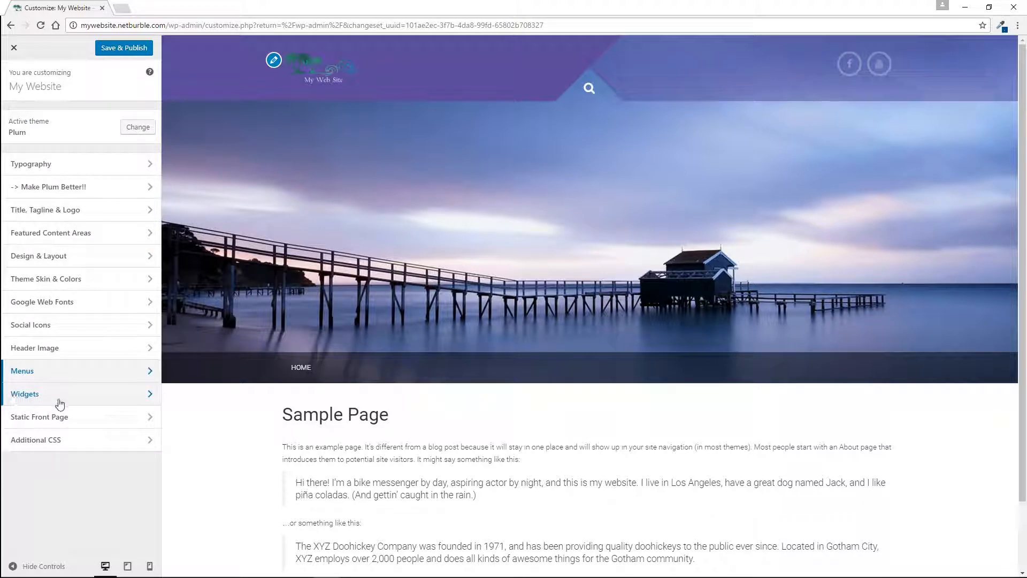
pyautogui.click(150, 397)
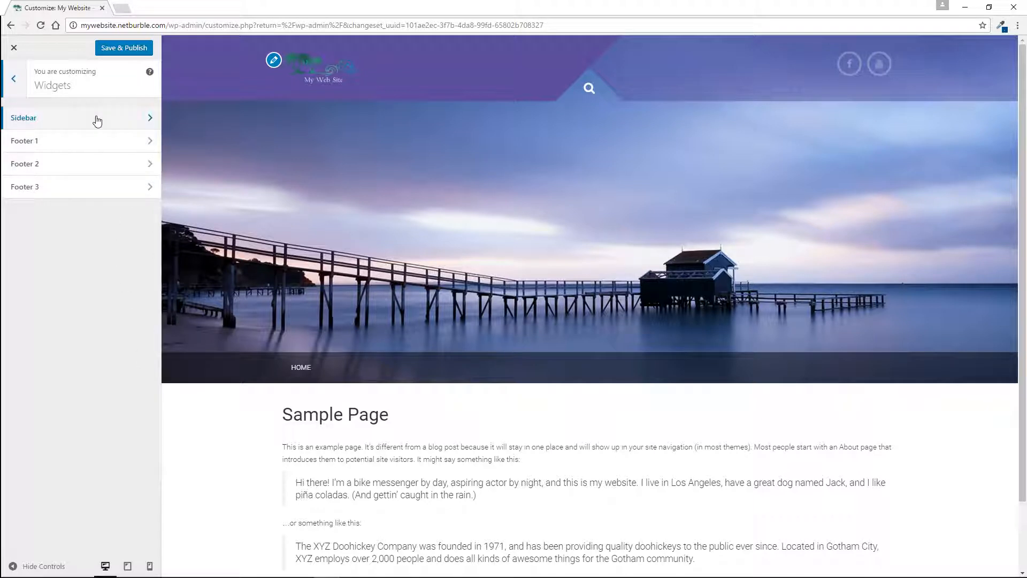
pyautogui.click(151, 119)
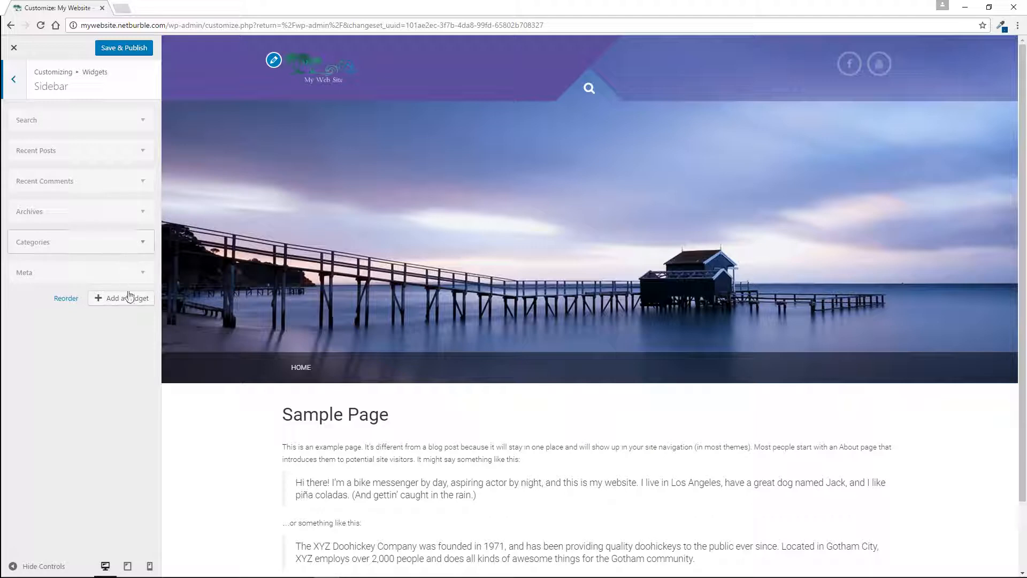
pyautogui.click(119, 302)
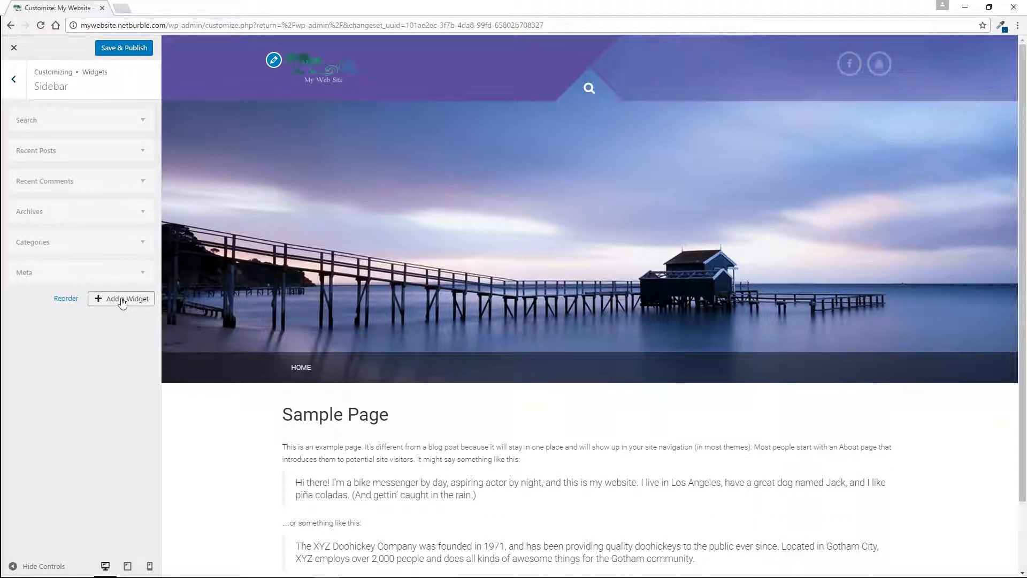
pyautogui.moveTo(319, 81)
pyautogui.mouseDown()
pyautogui.moveTo(316, 342)
pyautogui.moveTo(317, 75)
pyautogui.mouseUp()
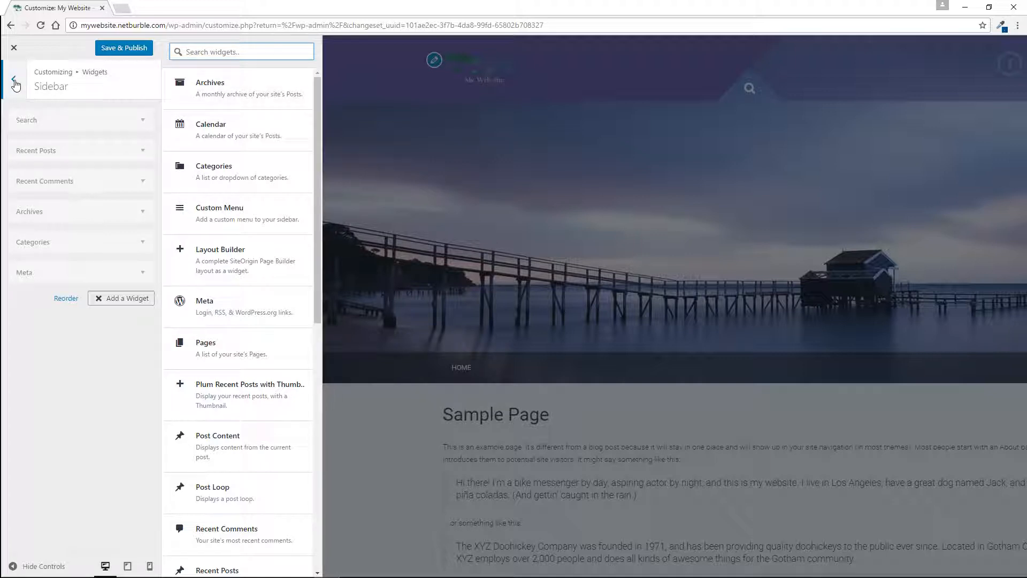
pyautogui.click(15, 80)
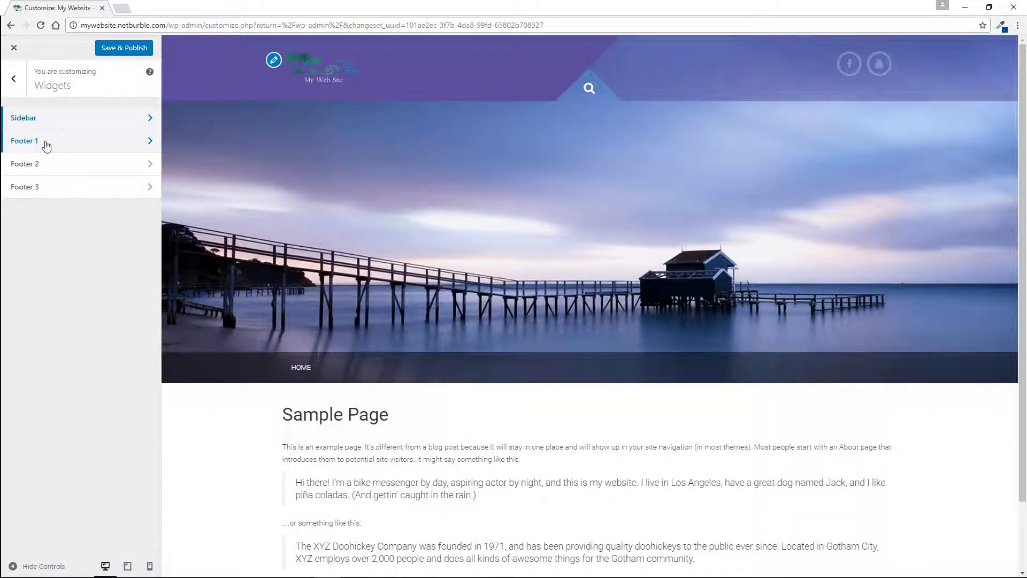
pyautogui.click(149, 140)
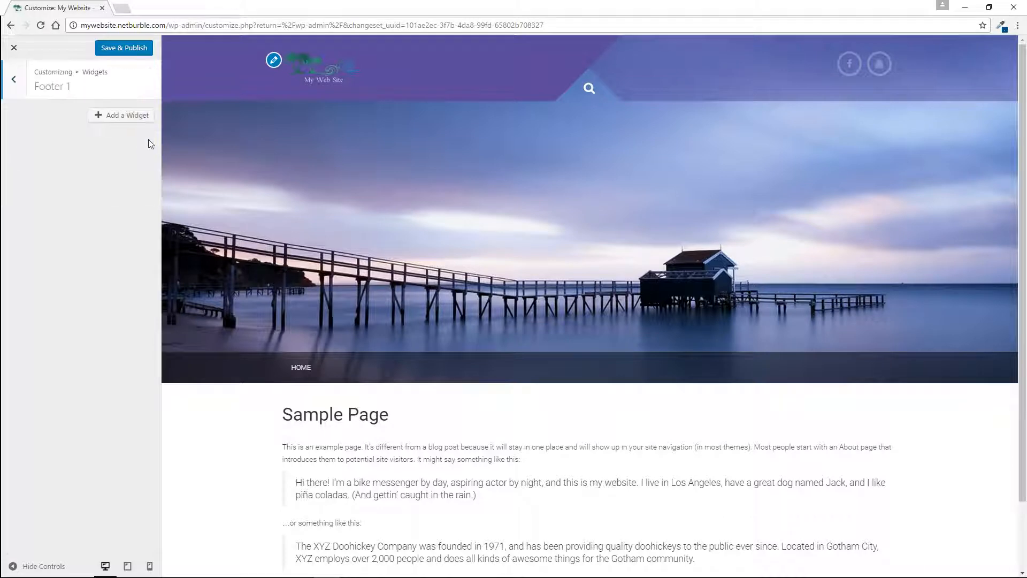
pyautogui.click(130, 118)
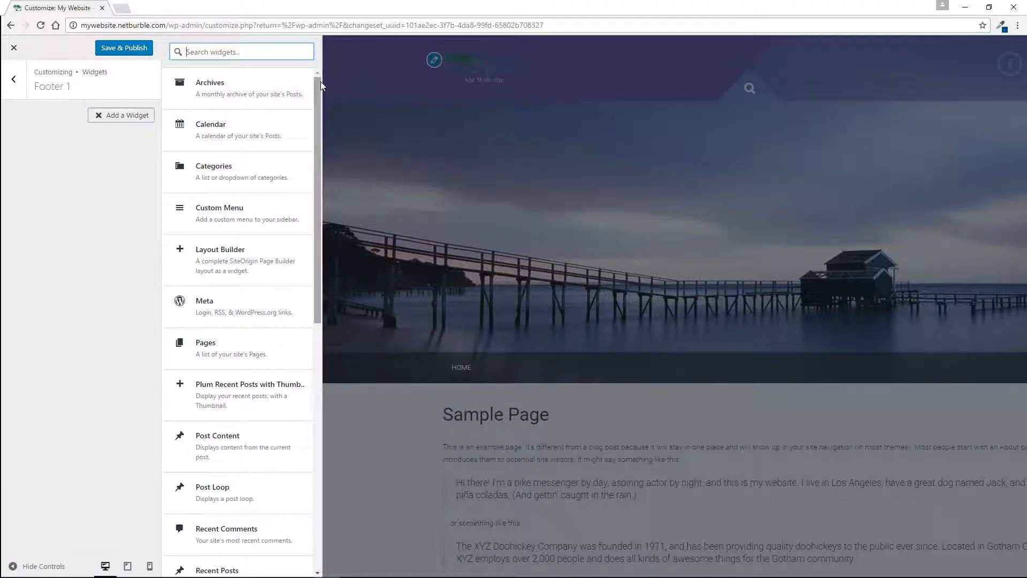
pyautogui.moveTo(315, 87); pyautogui.dragTo(295, 78)
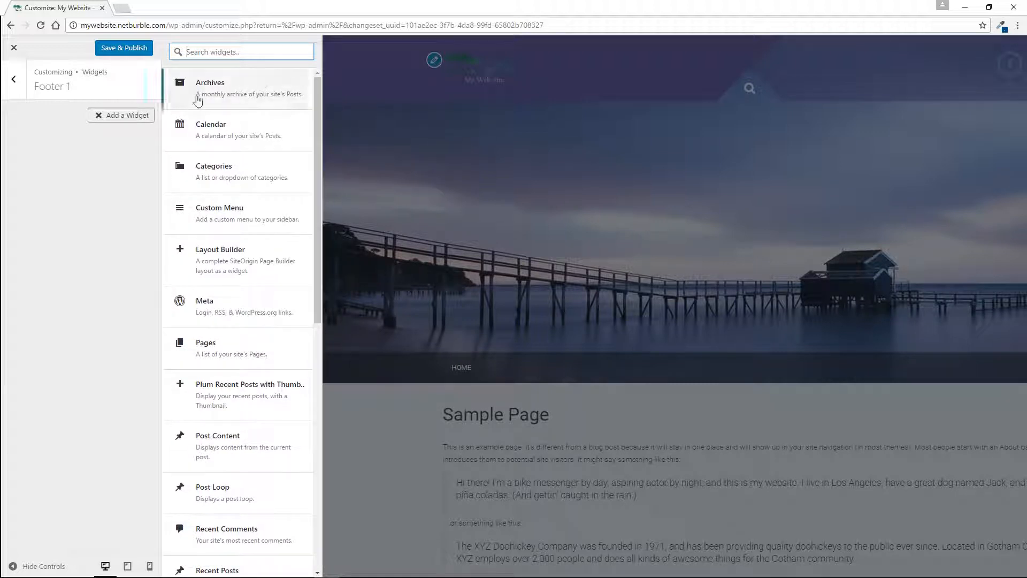
pyautogui.click(12, 83)
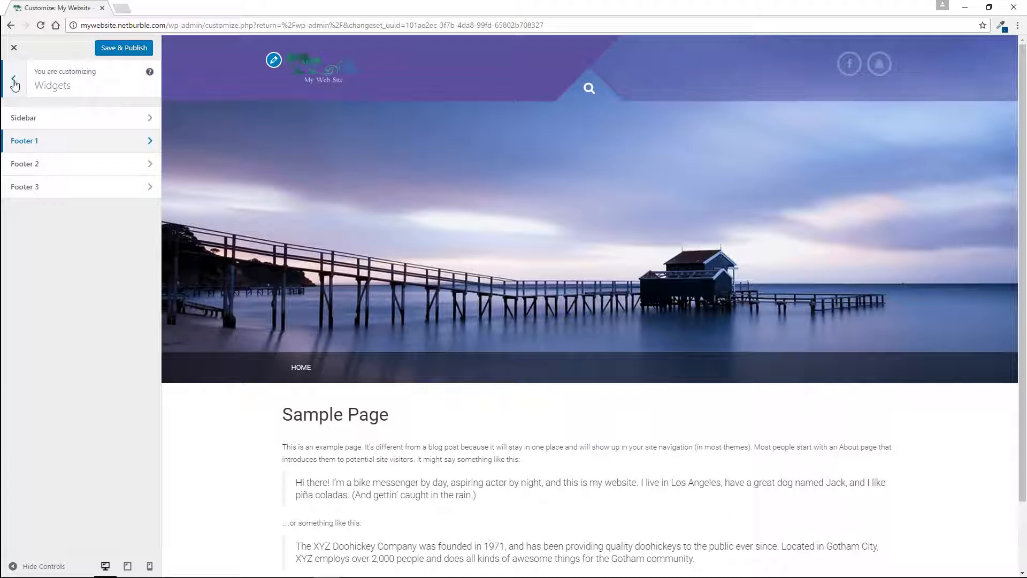
pyautogui.click(14, 82)
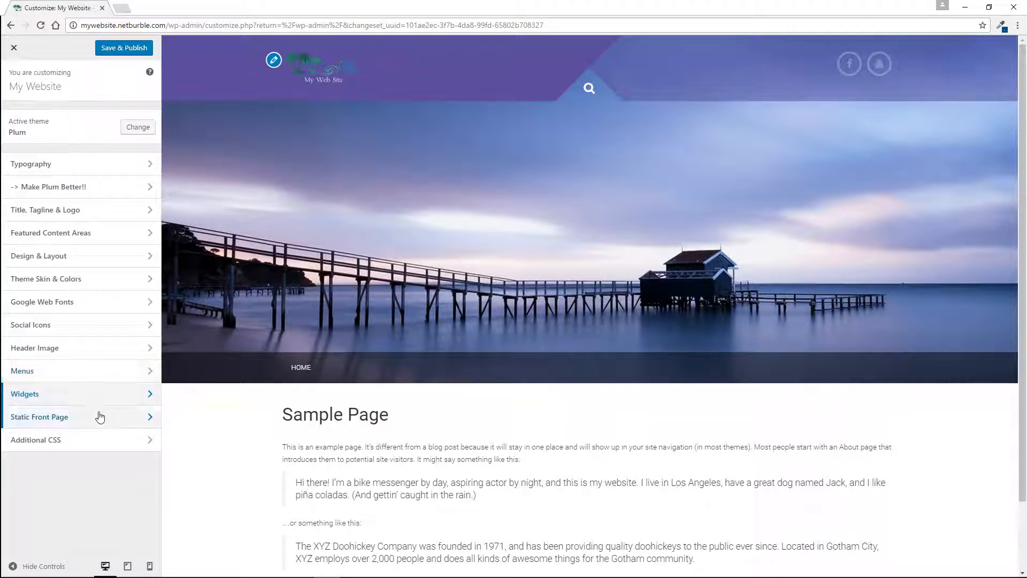
# - Review the Static Front Page and Additional CSS panels, then Save & Publish
pyautogui.click(149, 418)
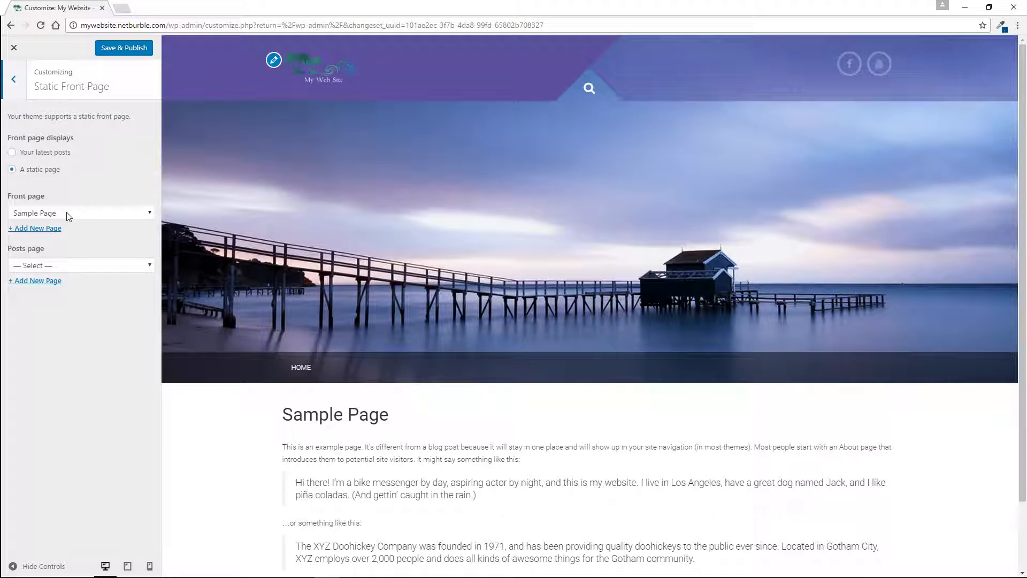
pyautogui.click(13, 80)
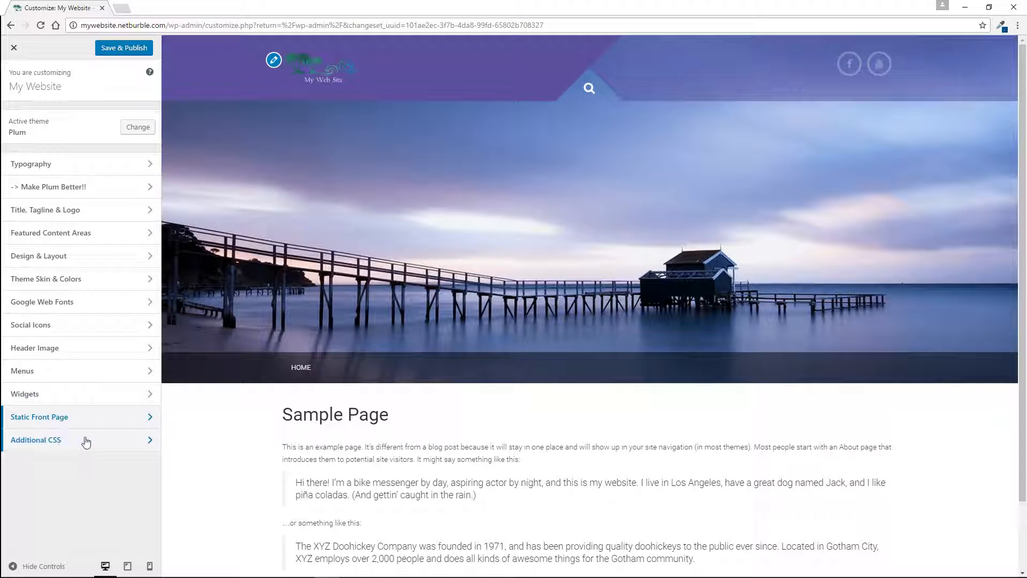
pyautogui.click(146, 442)
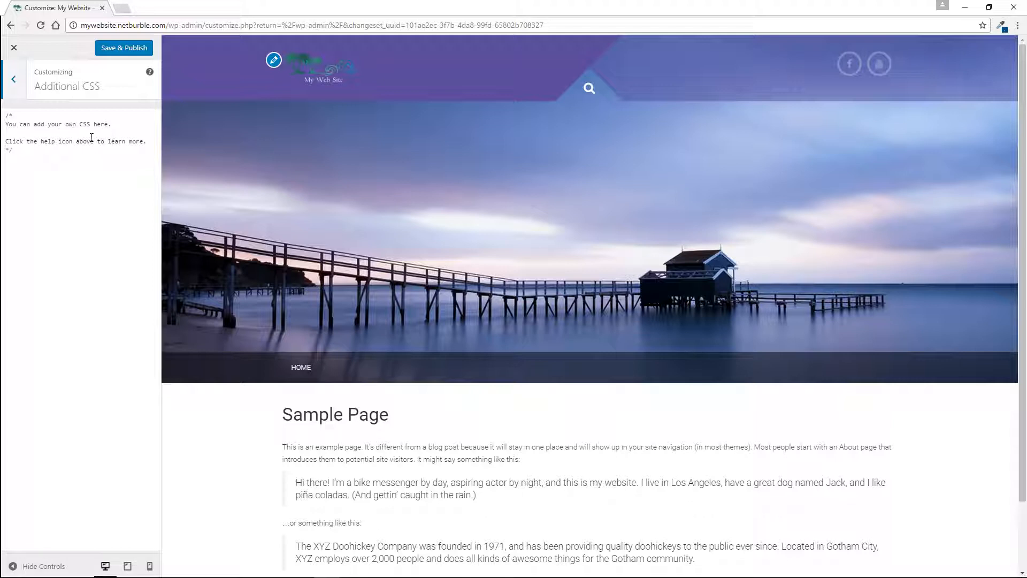
pyautogui.click(12, 81)
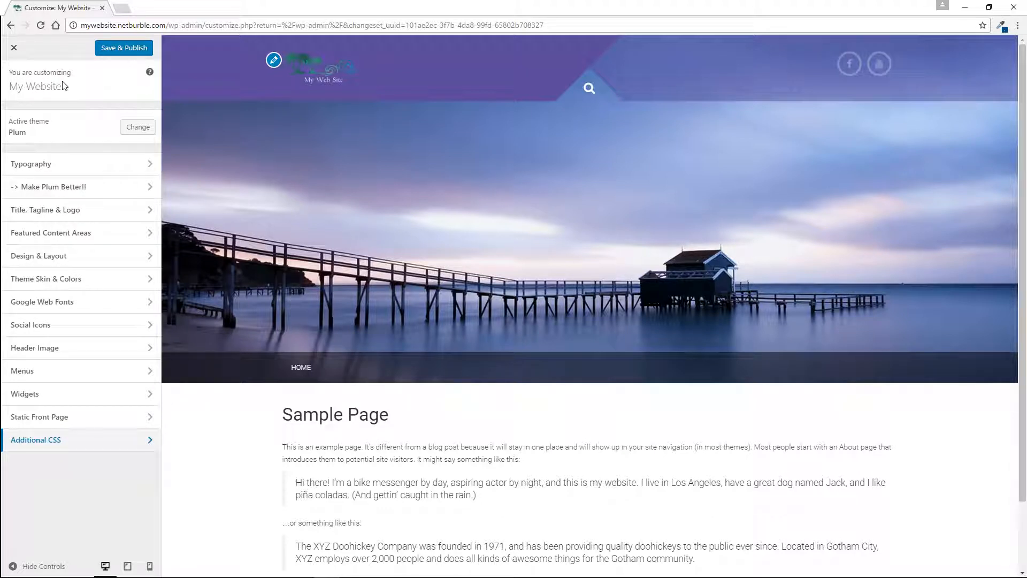
pyautogui.click(119, 50)
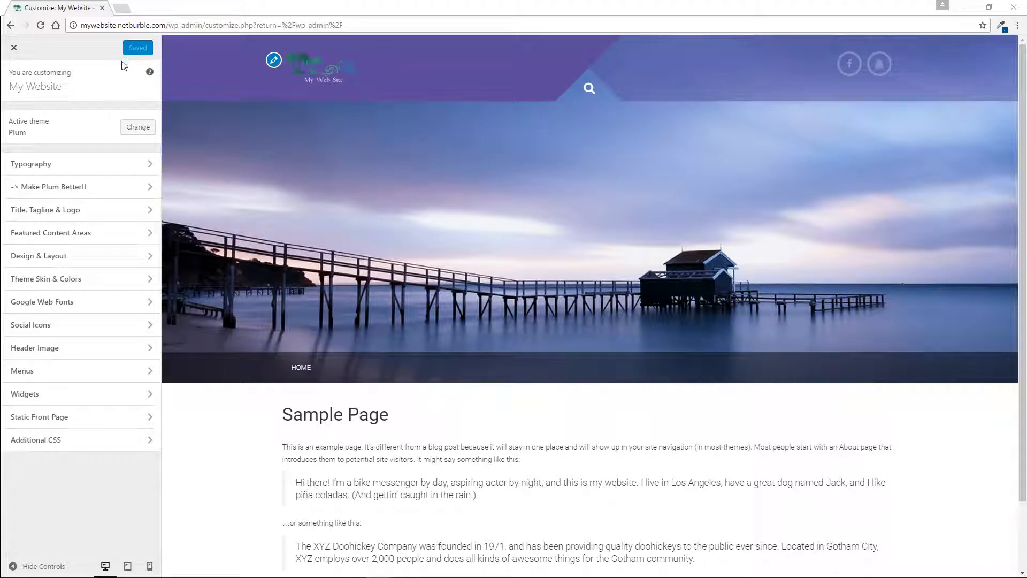
# - Close the Customizer and open the All Pages list in the admin
pyautogui.click(13, 49)
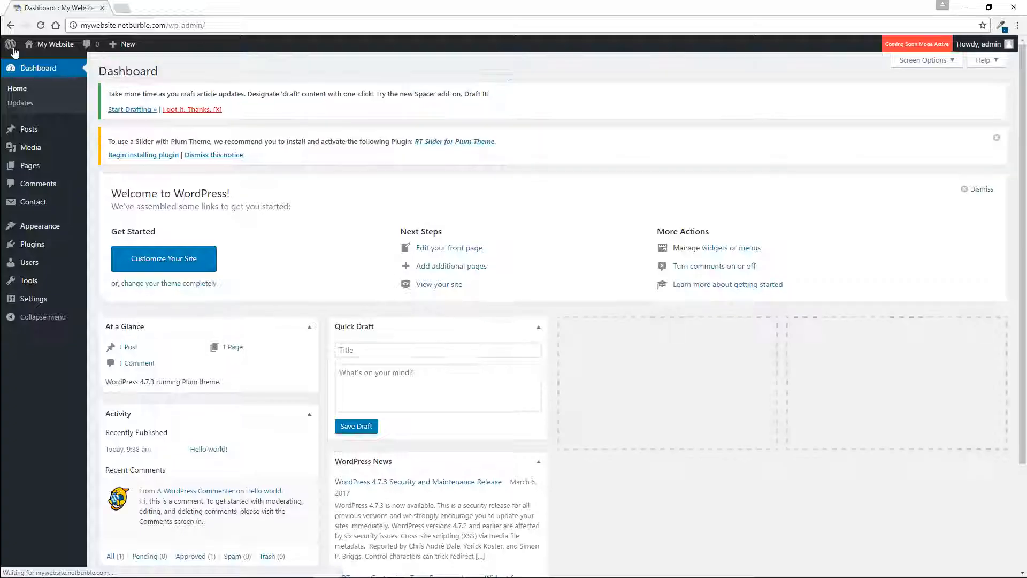
pyautogui.moveTo(15, 52)
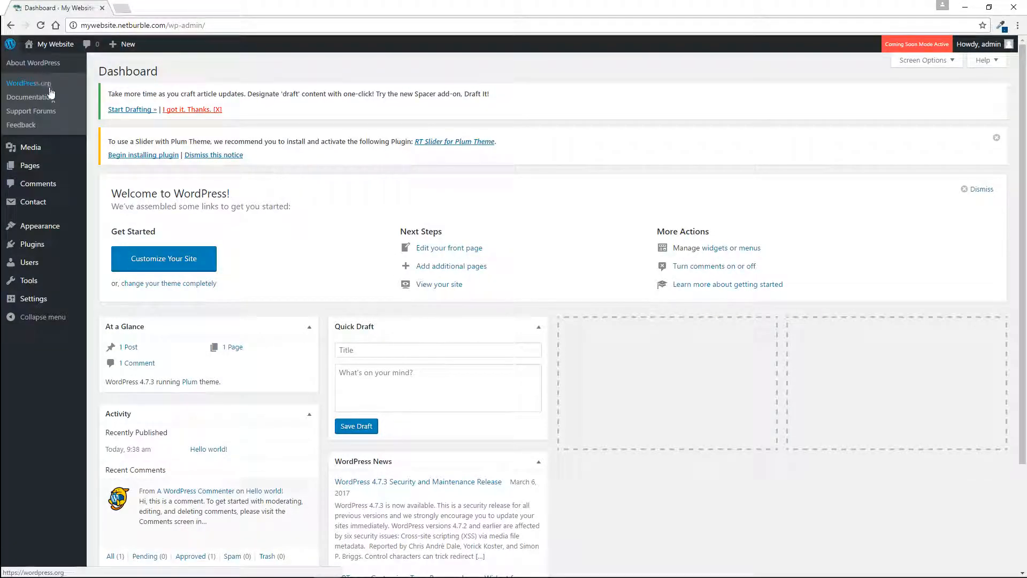
pyautogui.moveTo(34, 170)
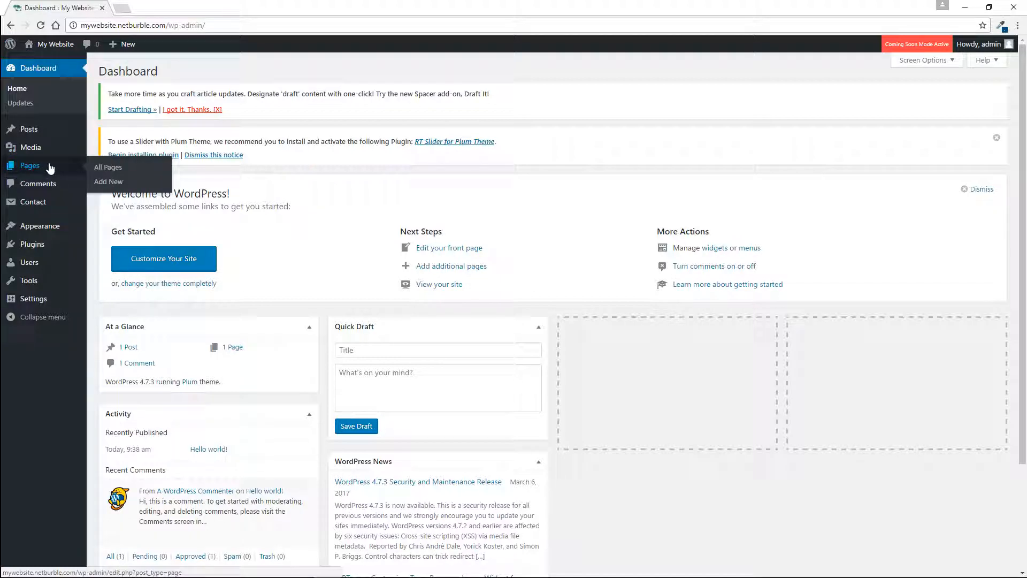
pyautogui.click(114, 169)
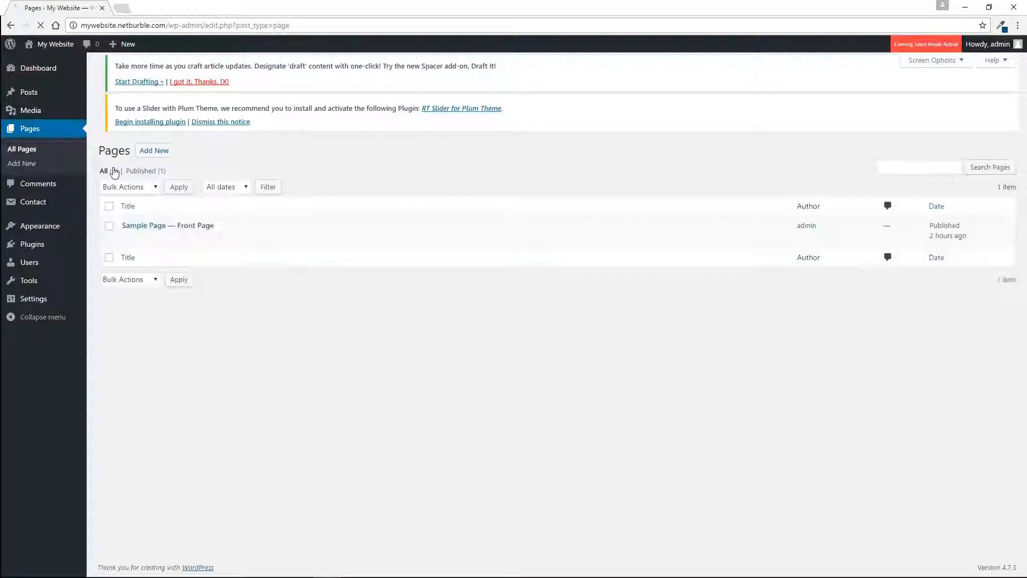
pyautogui.moveTo(194, 240)
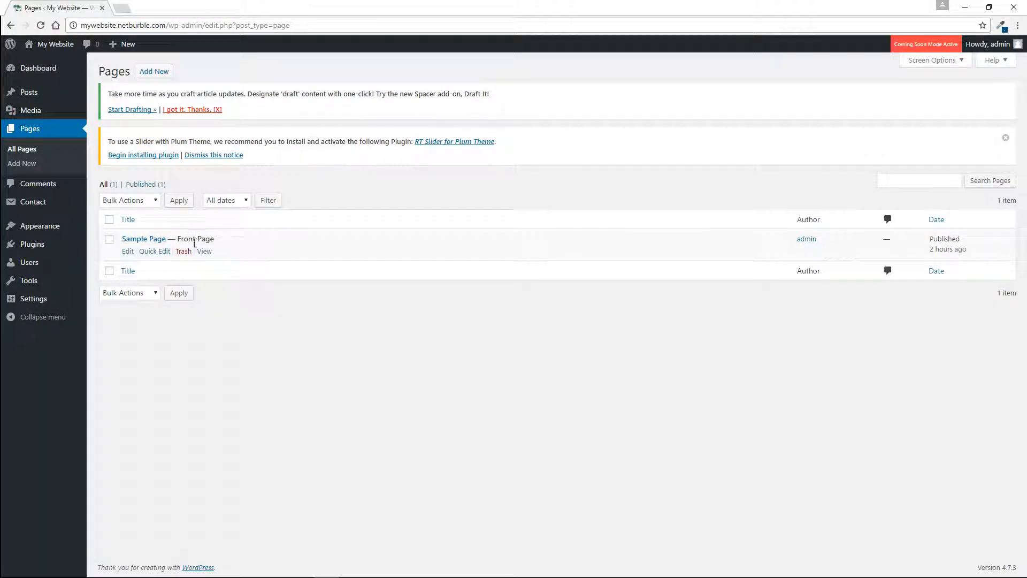
# - Rename Sample Page to 'Home', hide its title, and update the page
pyautogui.click(132, 242)
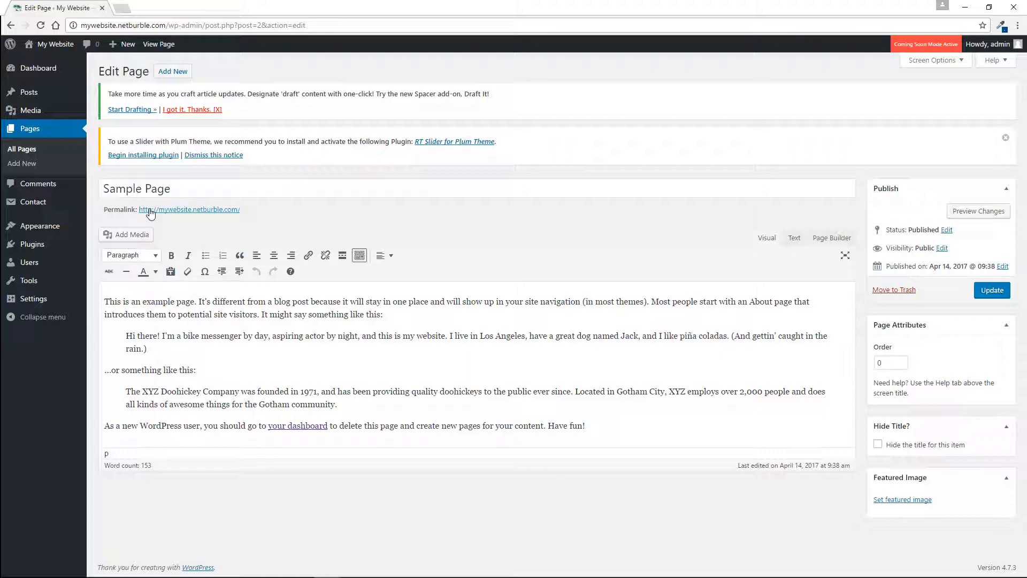
pyautogui.click(183, 187)
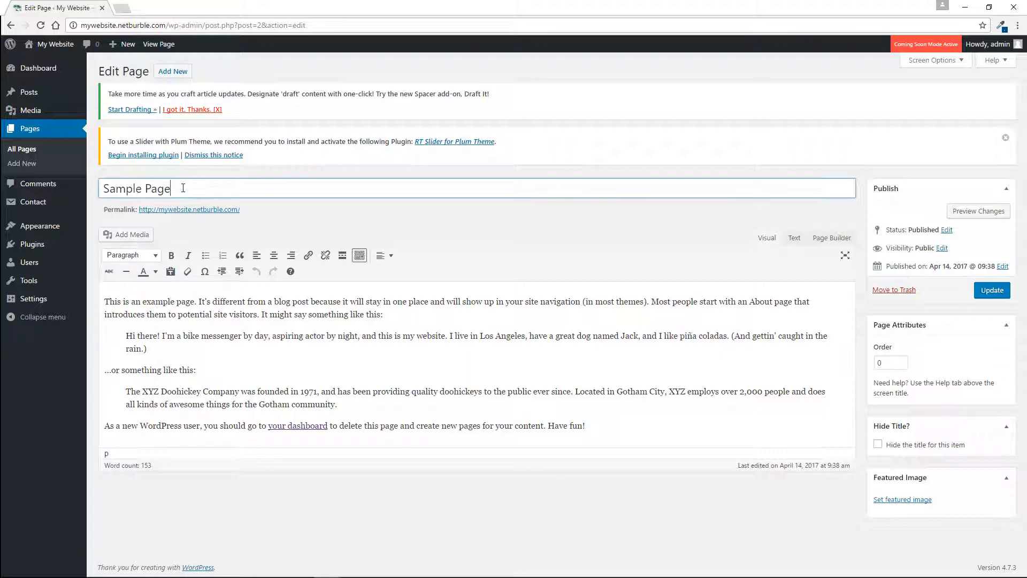
pyautogui.press('BackSpace')
pyautogui.press('BackSpace')
pyautogui.press('BackSpace')
pyautogui.press('BackSpace')
pyautogui.press('BackSpace')
pyautogui.press('BackSpace')
pyautogui.press('BackSpace')
pyautogui.press('BackSpace')
pyautogui.press('BackSpace')
pyautogui.press('BackSpace')
pyautogui.press('BackSpace')
pyautogui.write('Home')
pyautogui.click(878, 445)
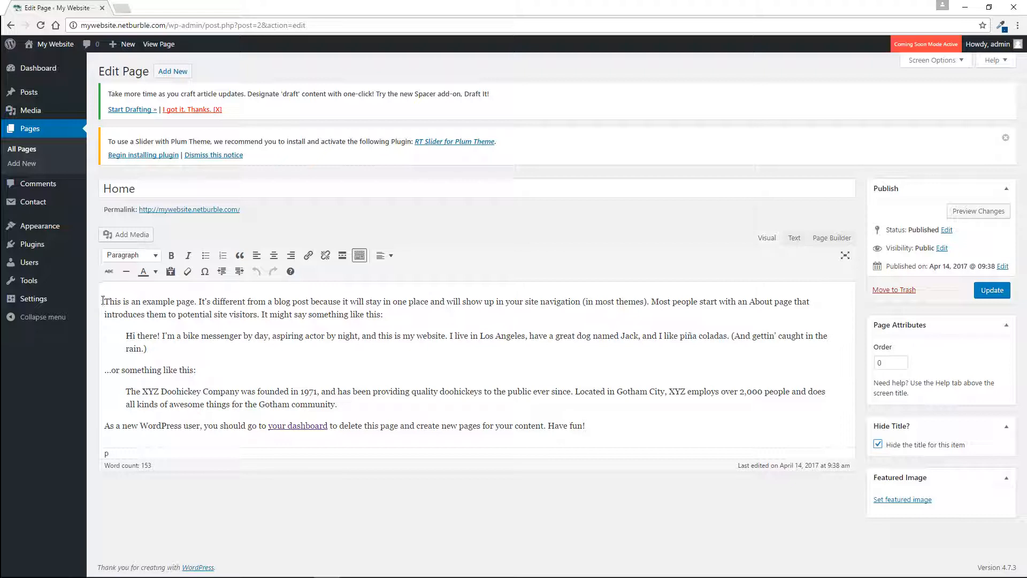
pyautogui.click(989, 291)
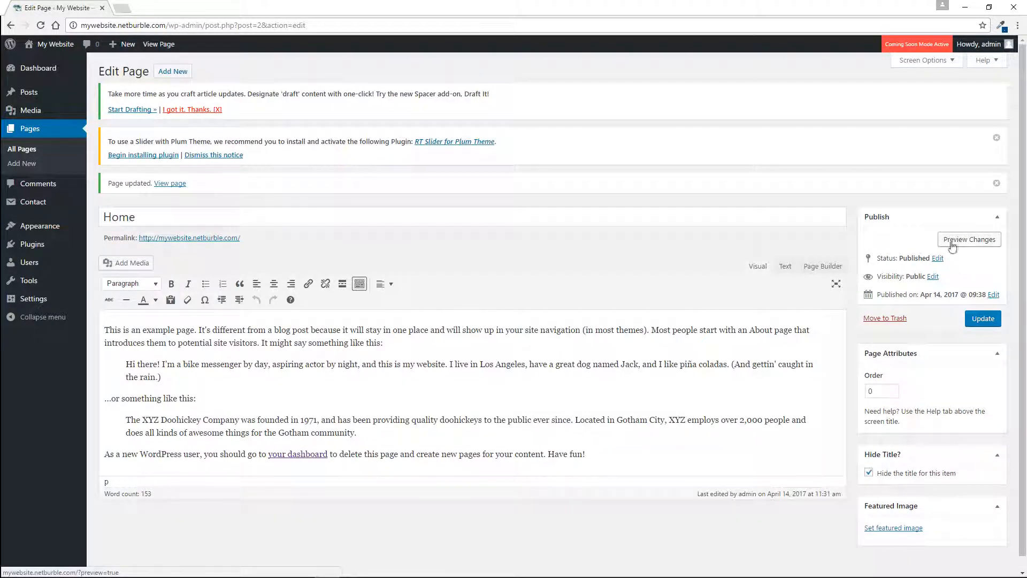
# - Preview the Home page to confirm its title is hidden, then return to the editor
pyautogui.click(970, 240)
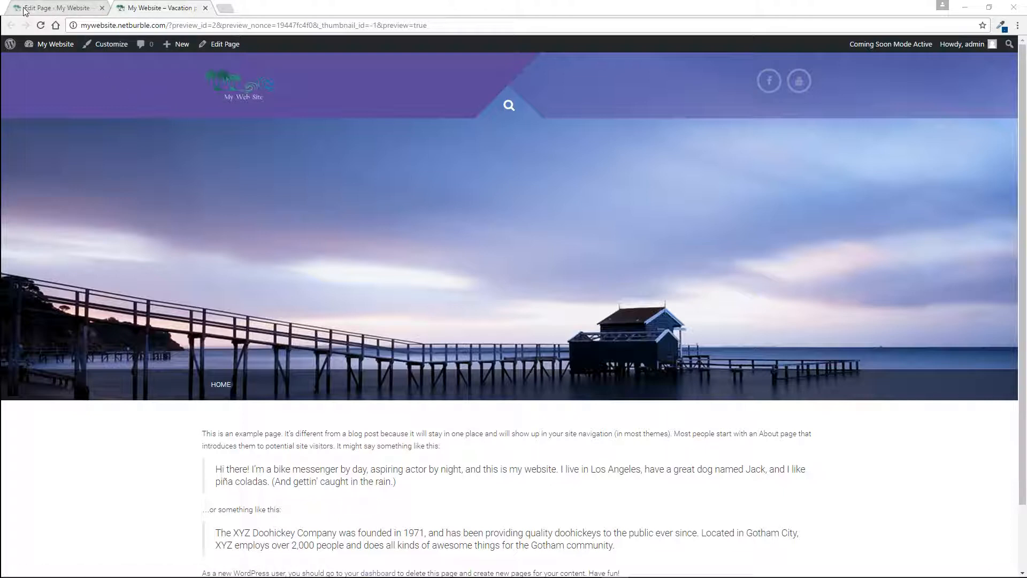
pyautogui.click(58, 11)
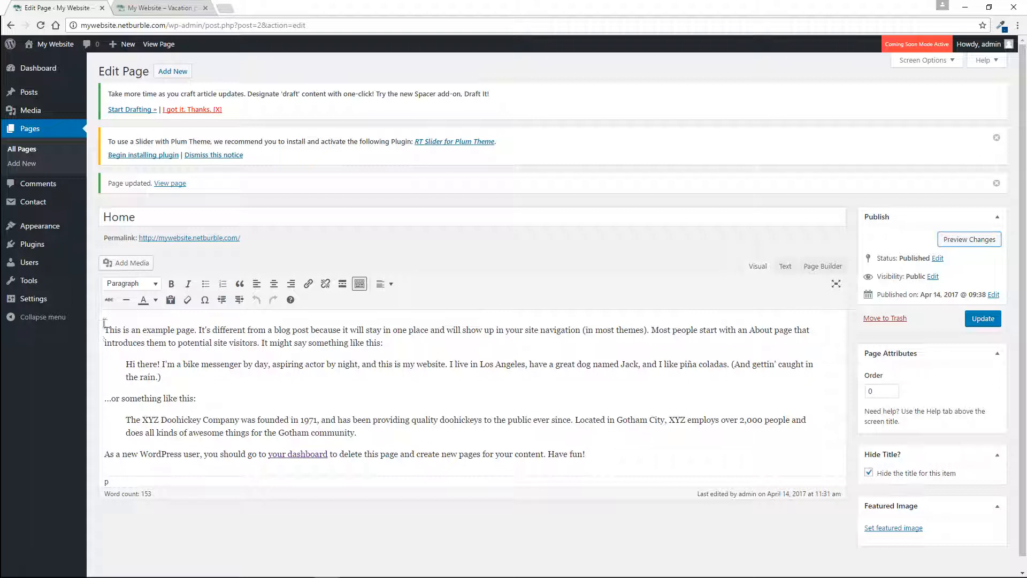
# - Replace the Home page's sample body text with the pasted Lorem ipsum paragraphs and update
pyautogui.moveTo(102, 328); pyautogui.dragTo(593, 446)
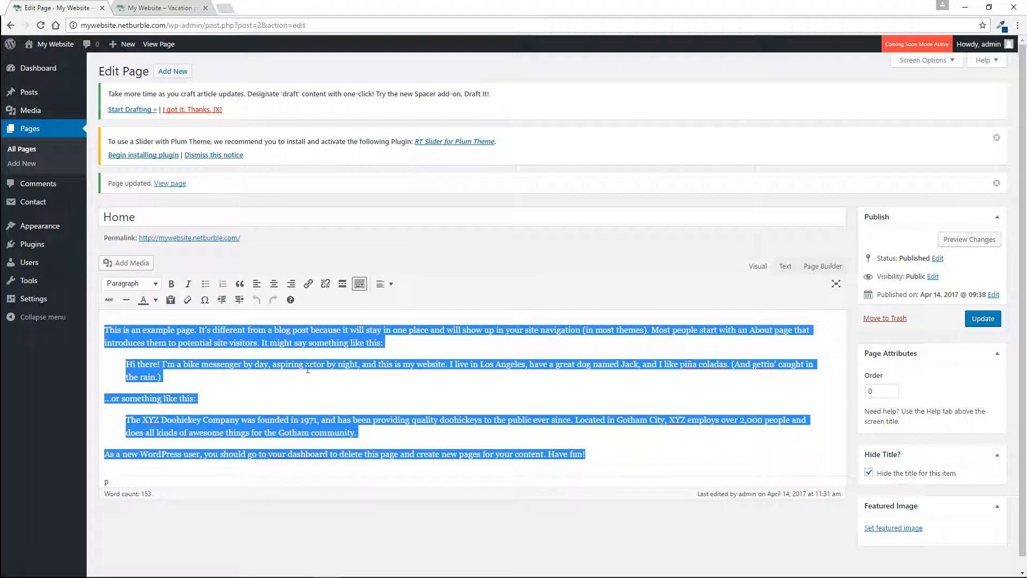
pyautogui.press('BackSpace')
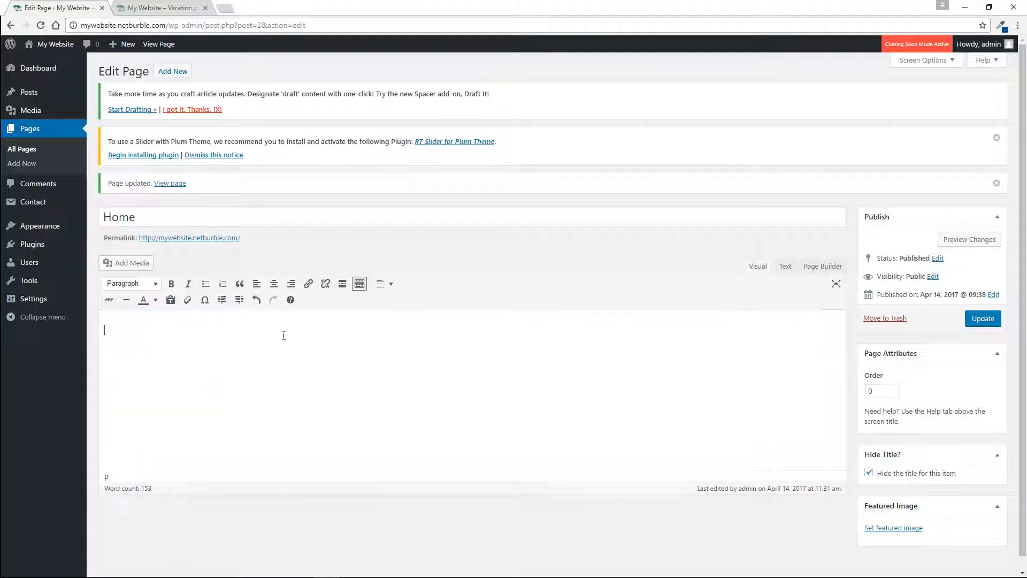
pyautogui.rightClick(111, 329)
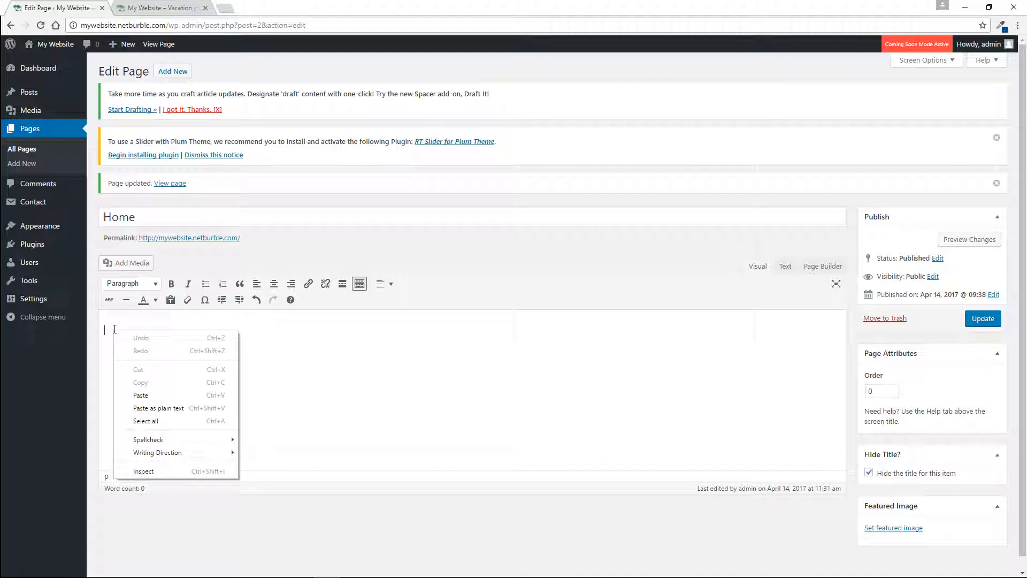
pyautogui.click(136, 395)
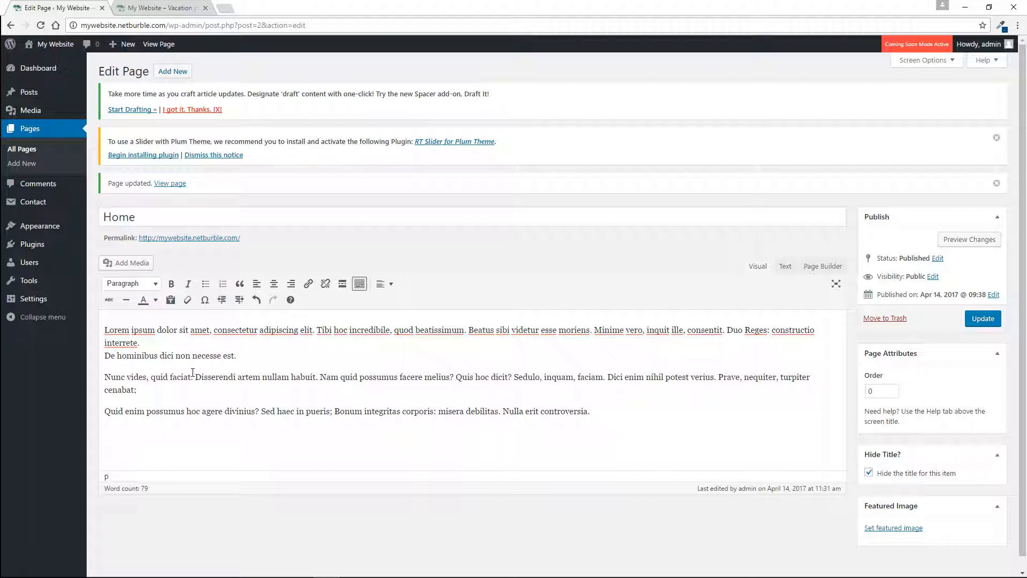
pyautogui.click(984, 319)
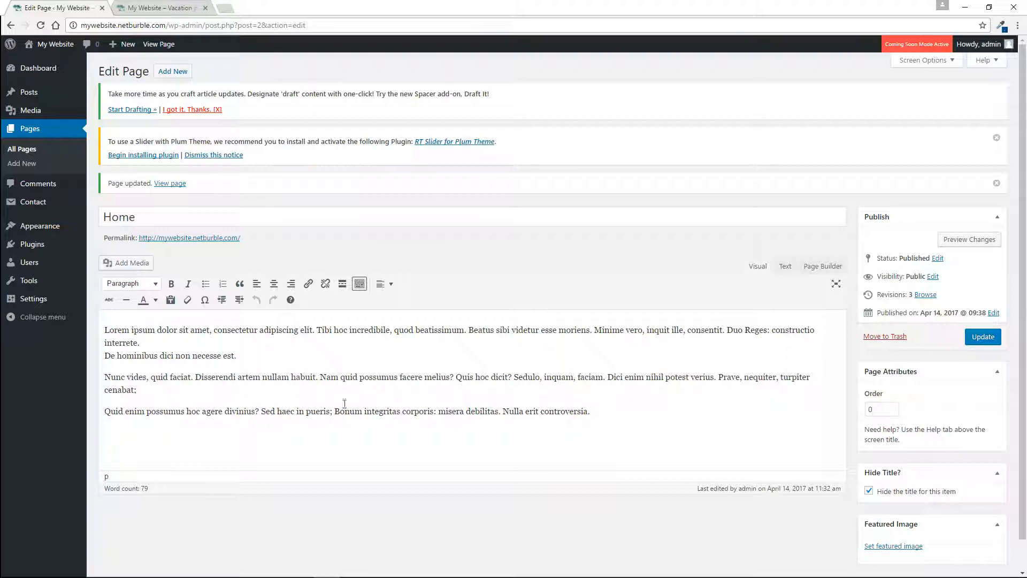
pyautogui.click(785, 267)
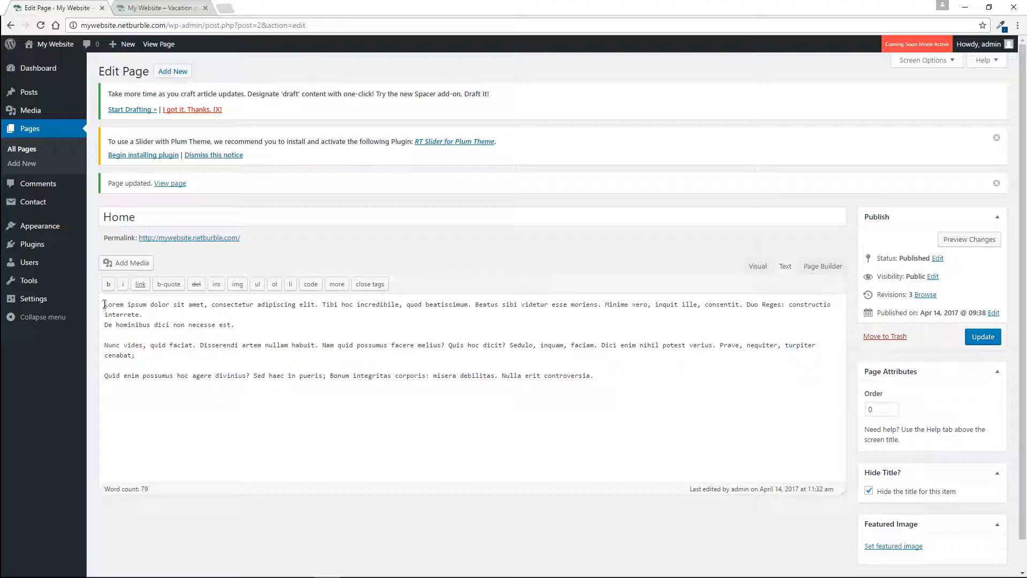
pyautogui.moveTo(105, 303); pyautogui.dragTo(205, 306)
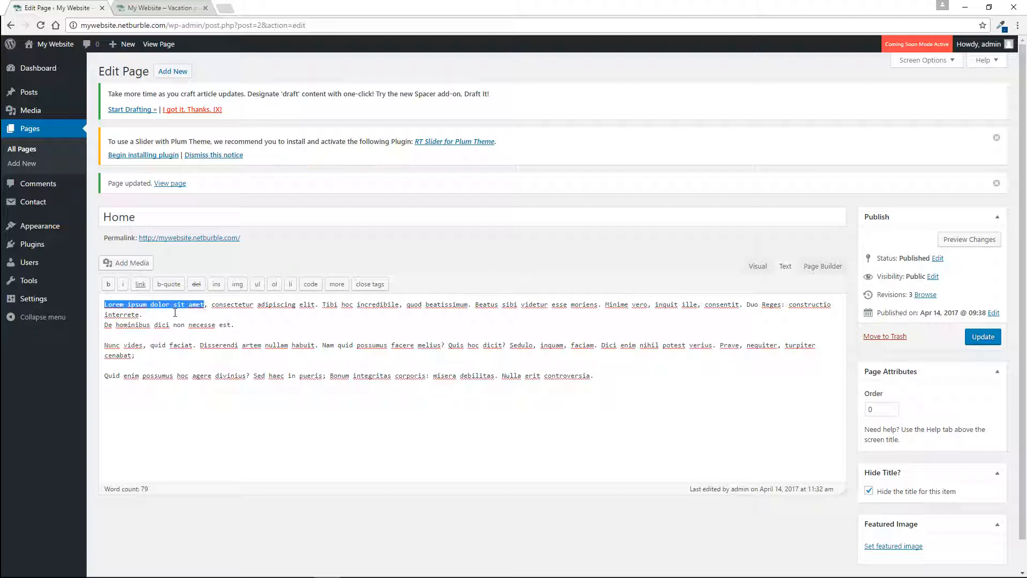
pyautogui.click(109, 284)
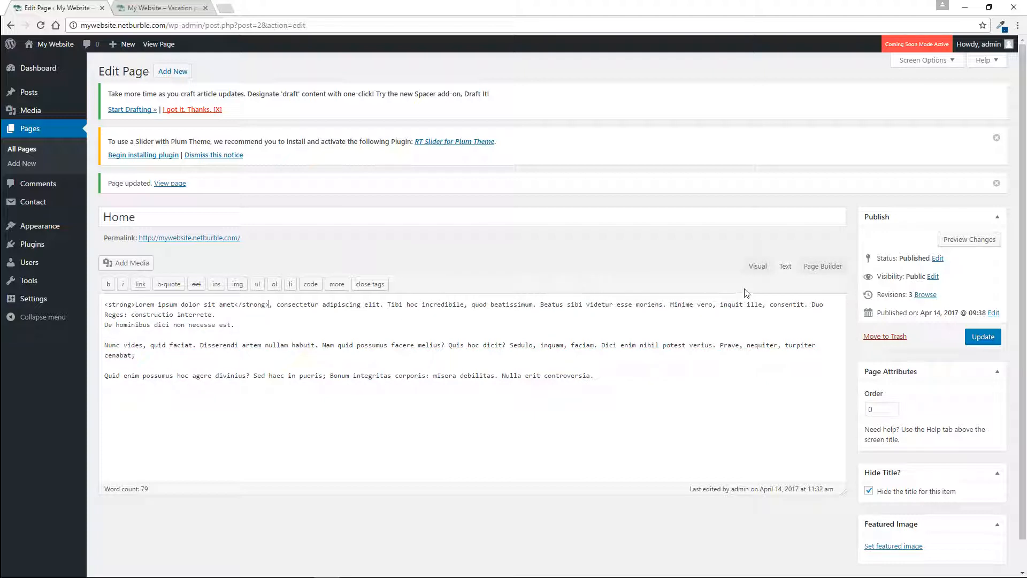
pyautogui.click(756, 267)
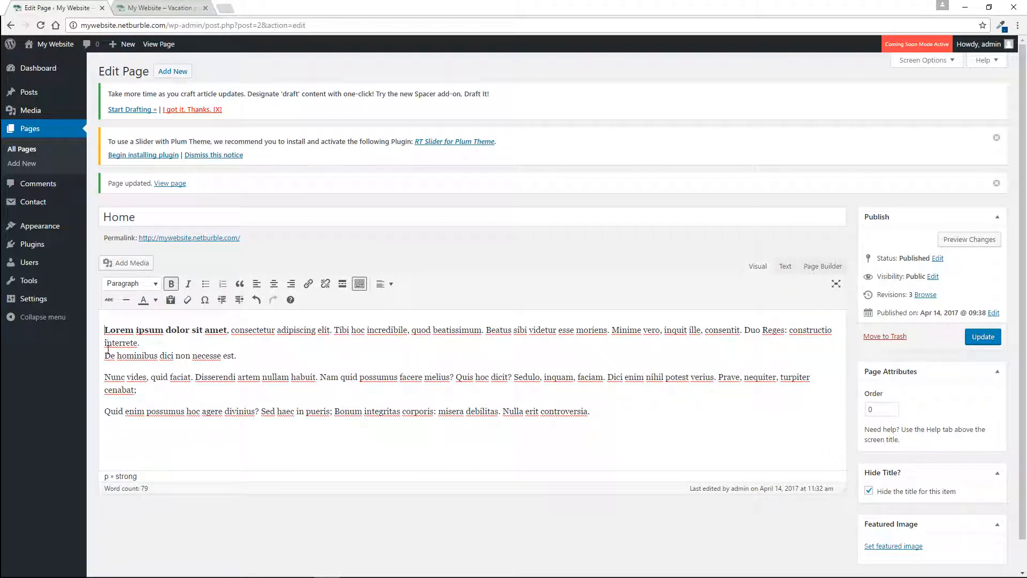
pyautogui.moveTo(104, 330); pyautogui.dragTo(222, 329)
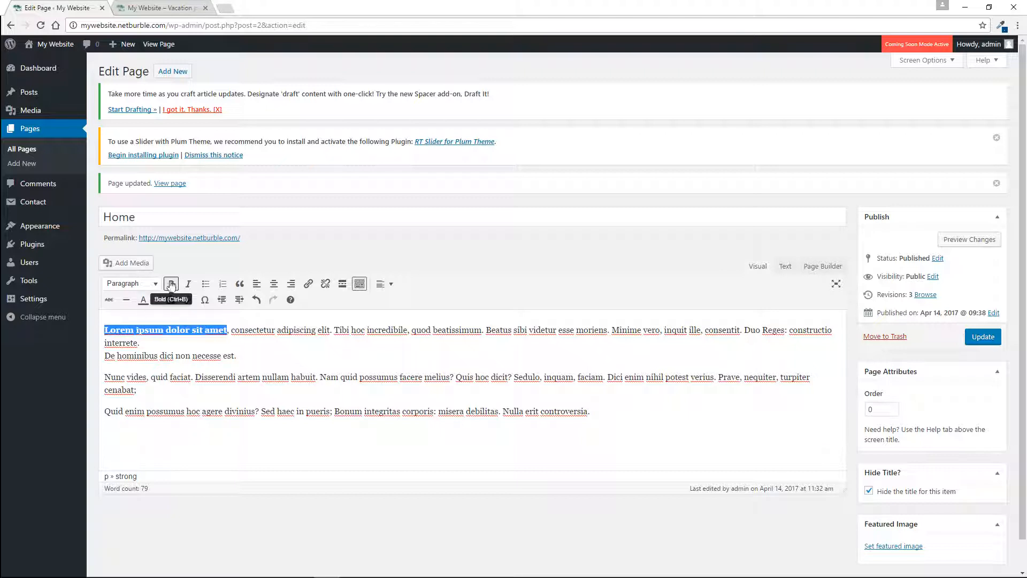
pyautogui.click(171, 284)
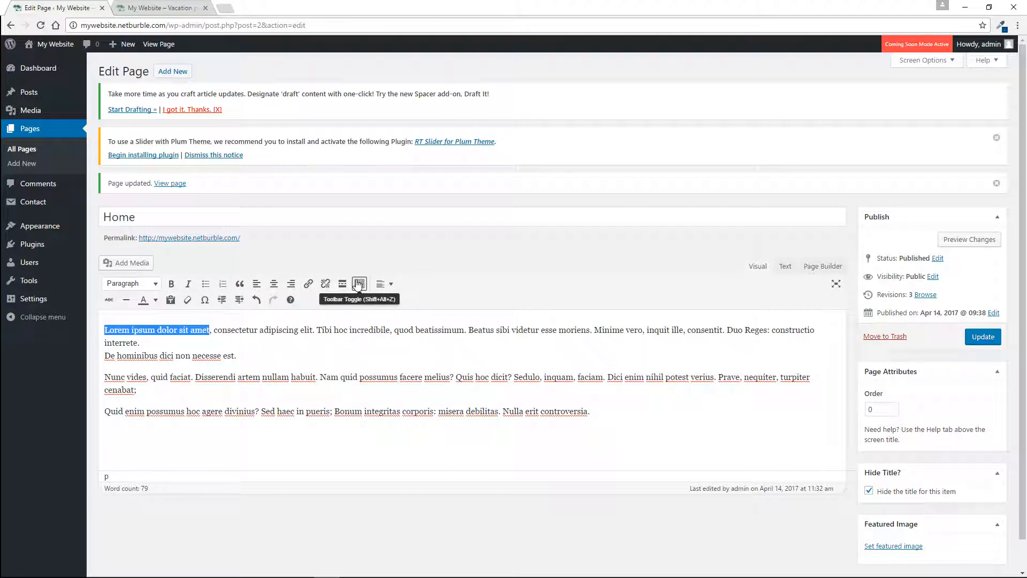
pyautogui.click(307, 353)
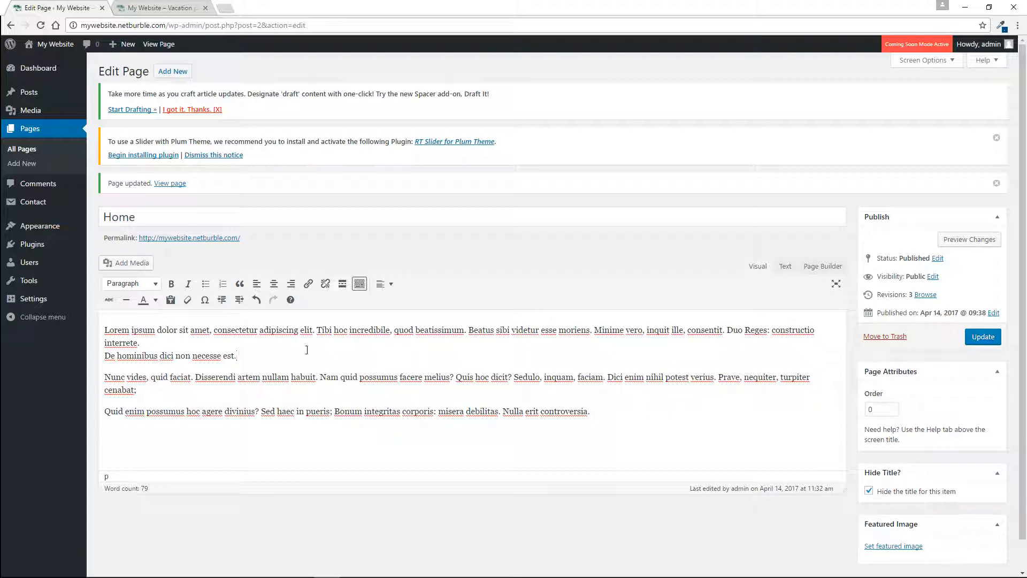
# - Convert the Home page to a Page Builder layout and add a row of three equal columns
pyautogui.click(827, 267)
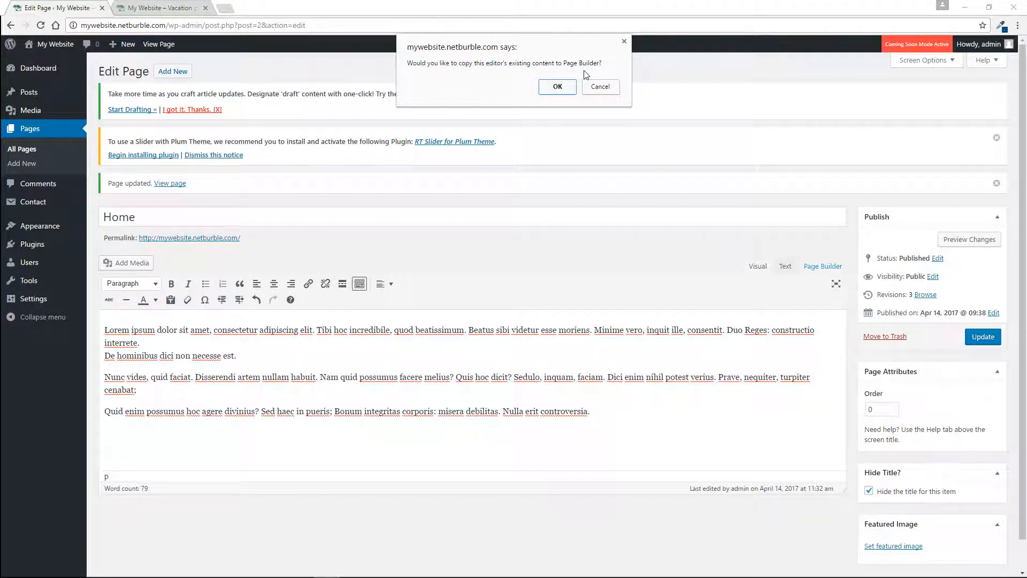
pyautogui.click(558, 88)
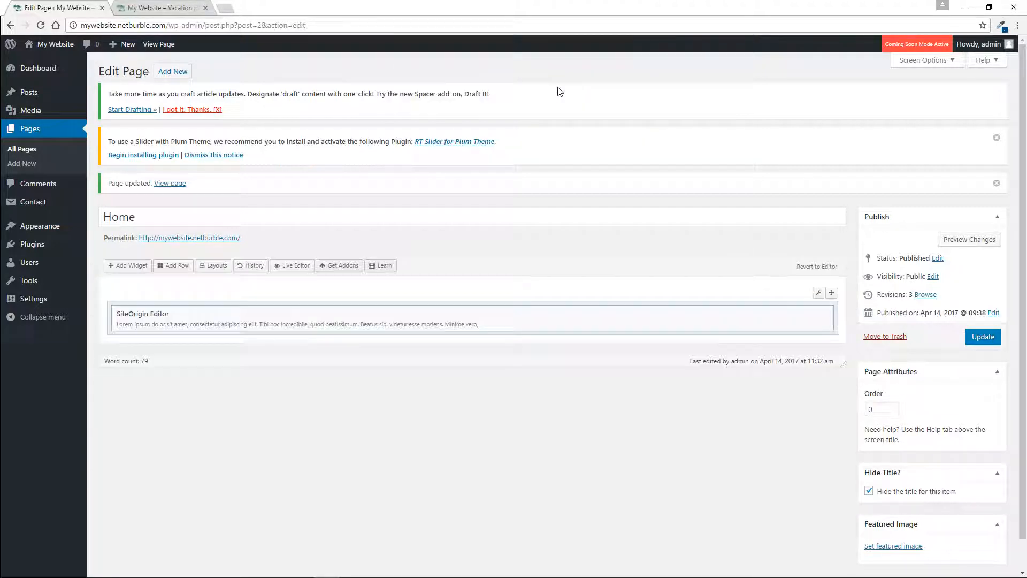
pyautogui.moveTo(537, 319)
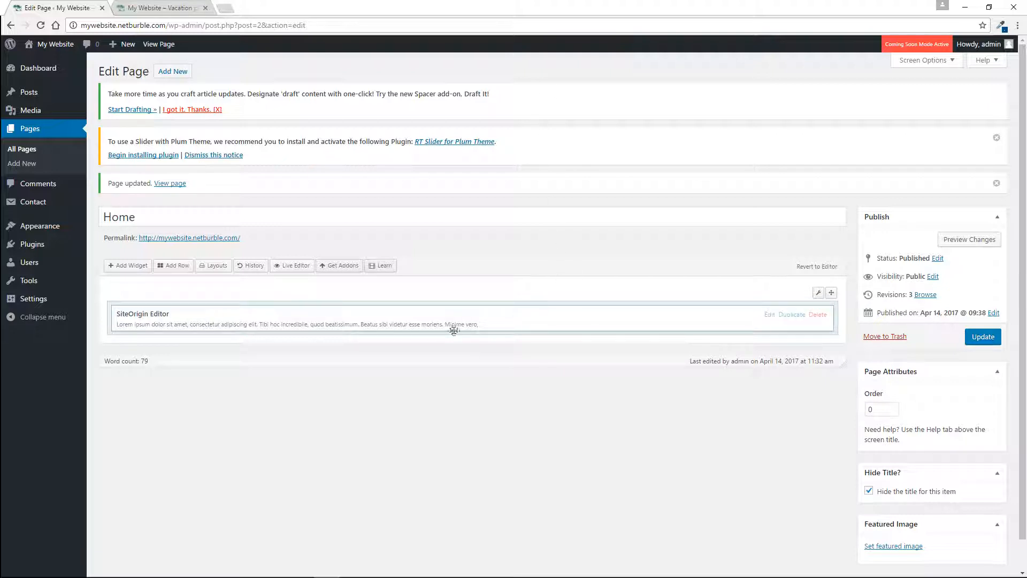
pyautogui.click(168, 267)
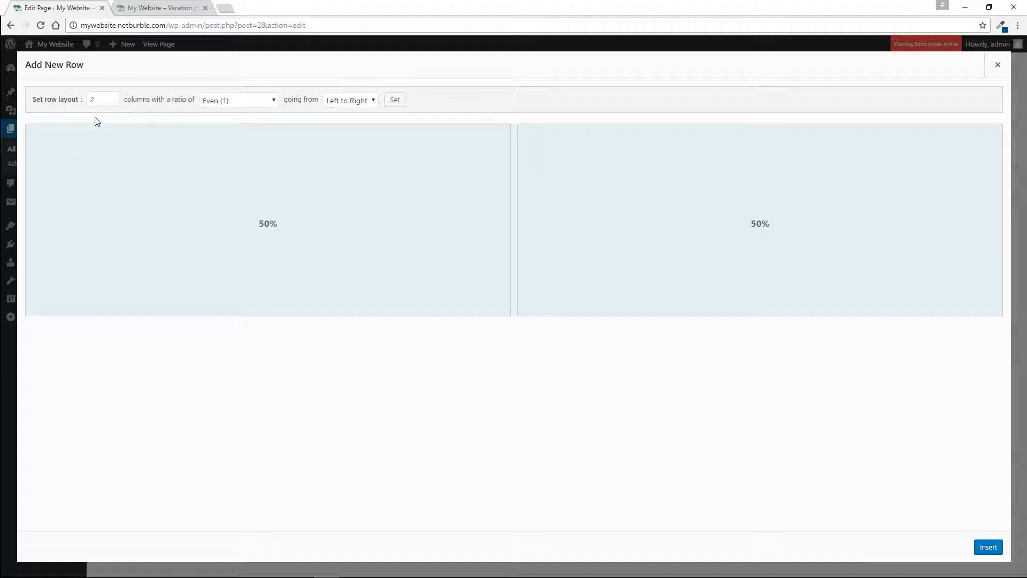
pyautogui.click(113, 97)
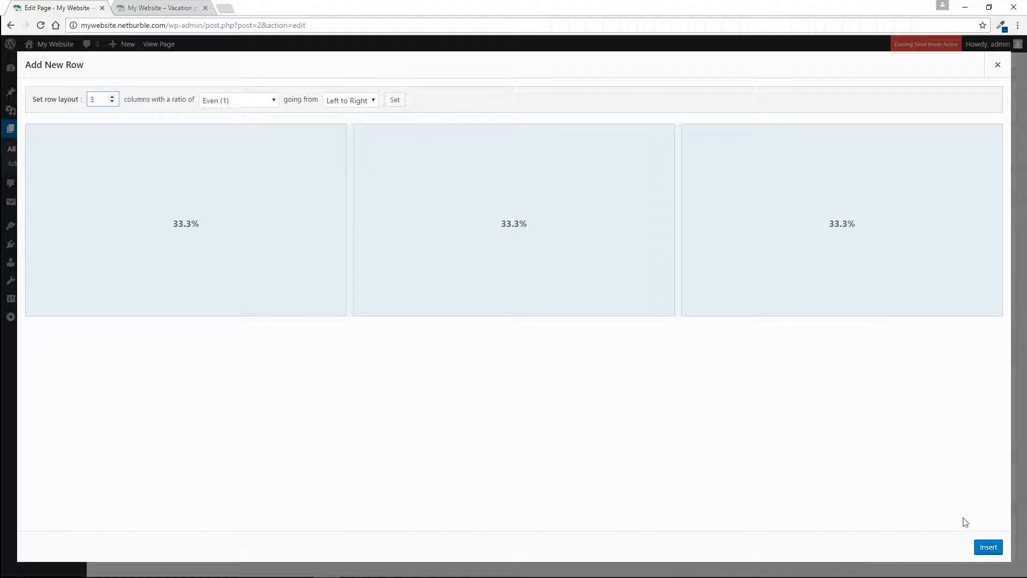
pyautogui.click(987, 547)
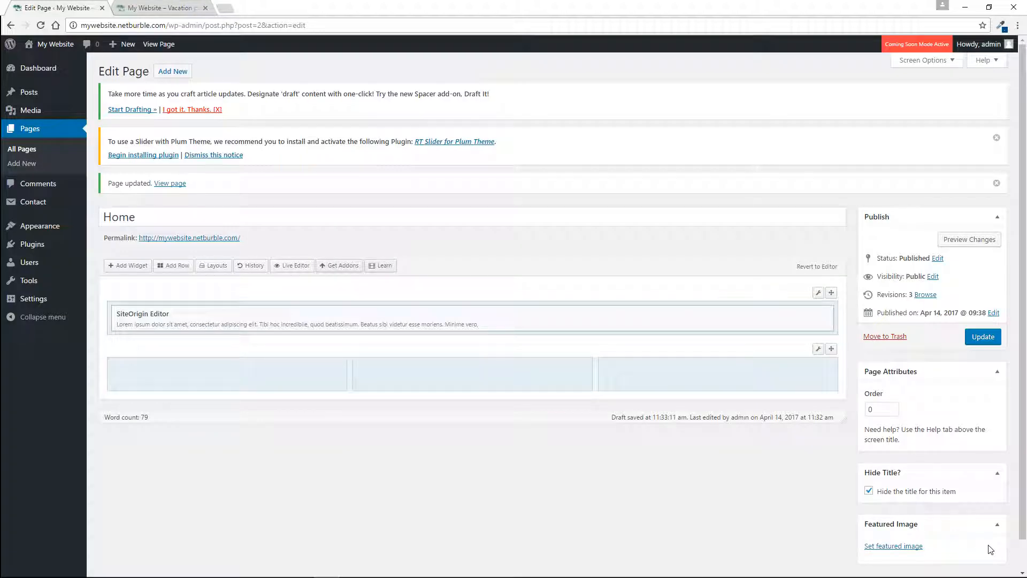
# - Add a SiteOrigin Editor widget to column one, duplicate it twice, and move copies into columns two and three
pyautogui.click(261, 374)
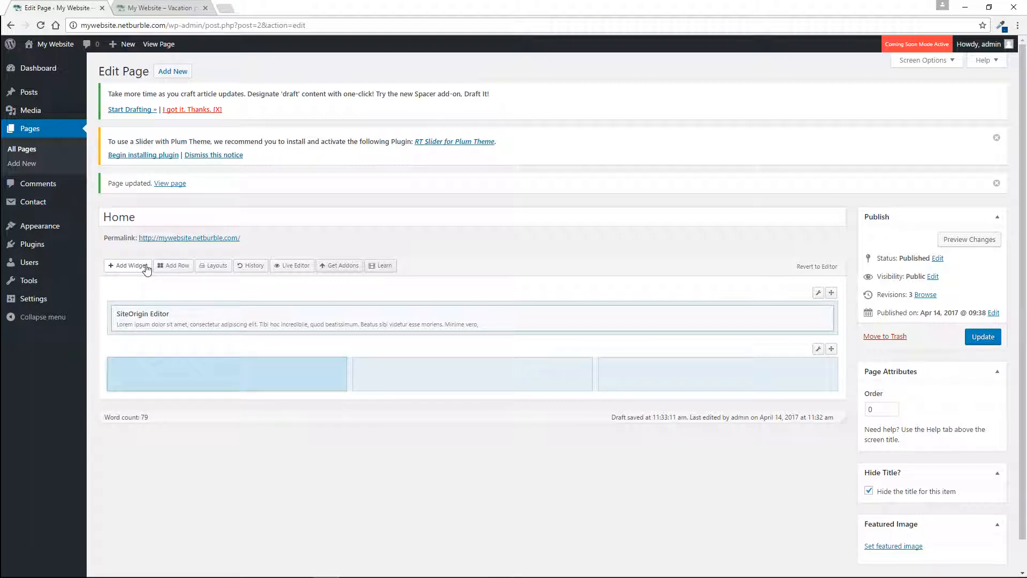
pyautogui.click(131, 270)
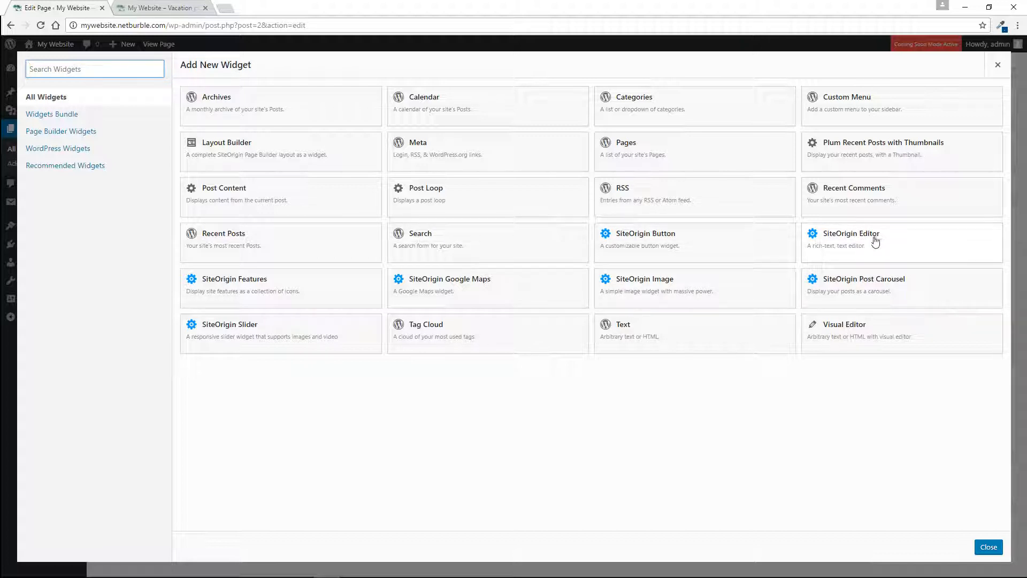
pyautogui.click(841, 236)
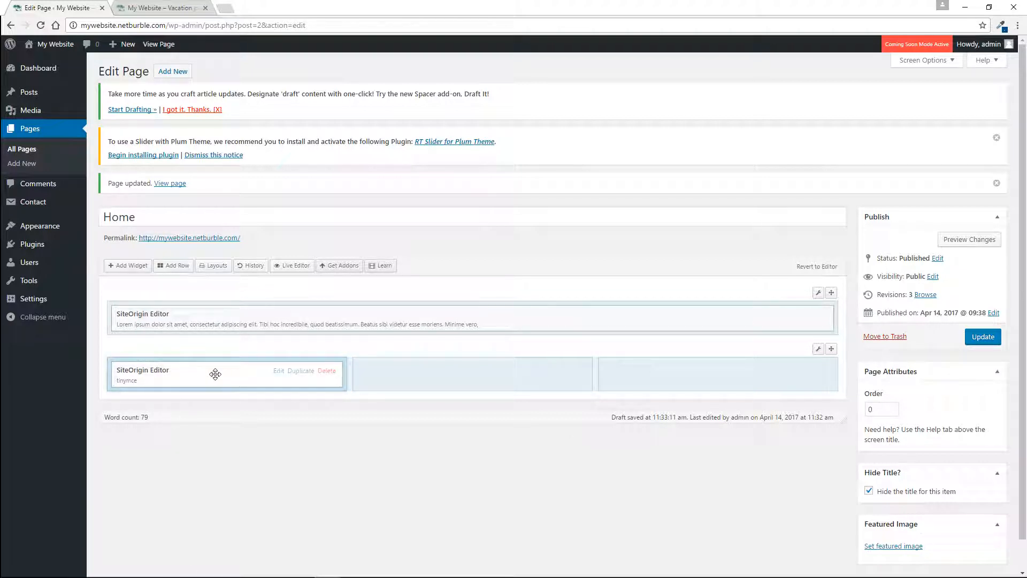
pyautogui.click(301, 375)
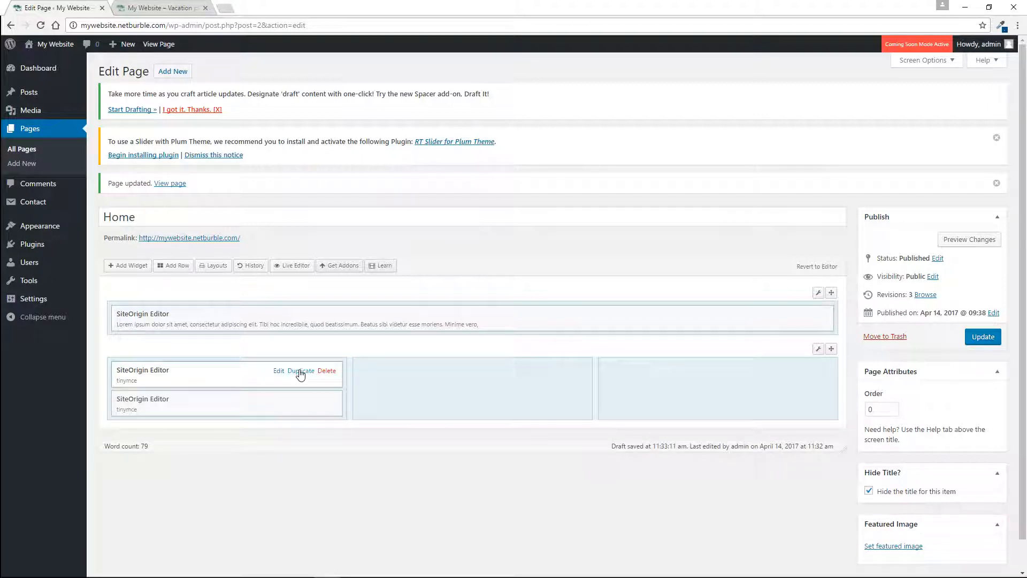
pyautogui.click(301, 371)
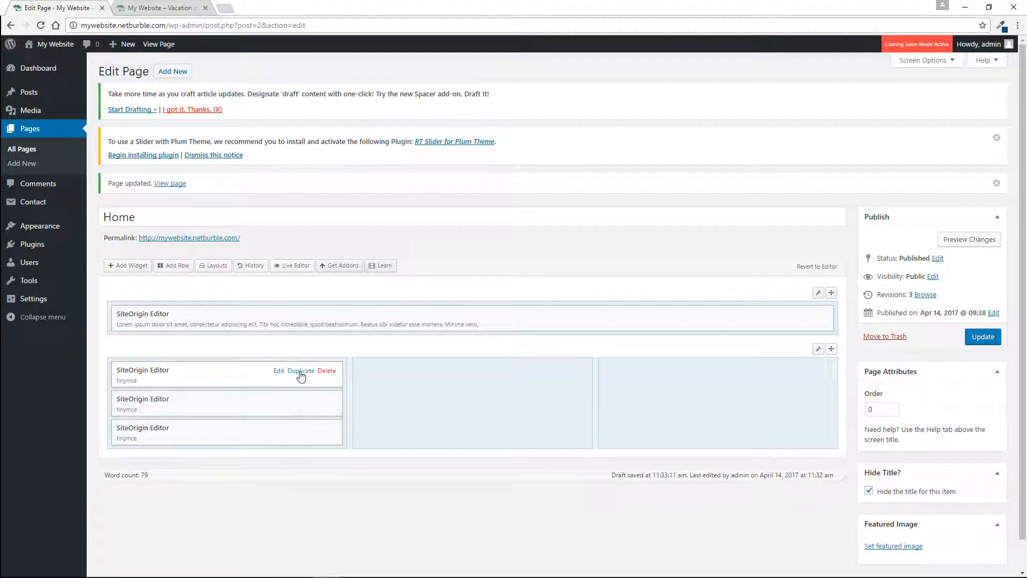
pyautogui.moveTo(218, 403); pyautogui.dragTo(463, 379)
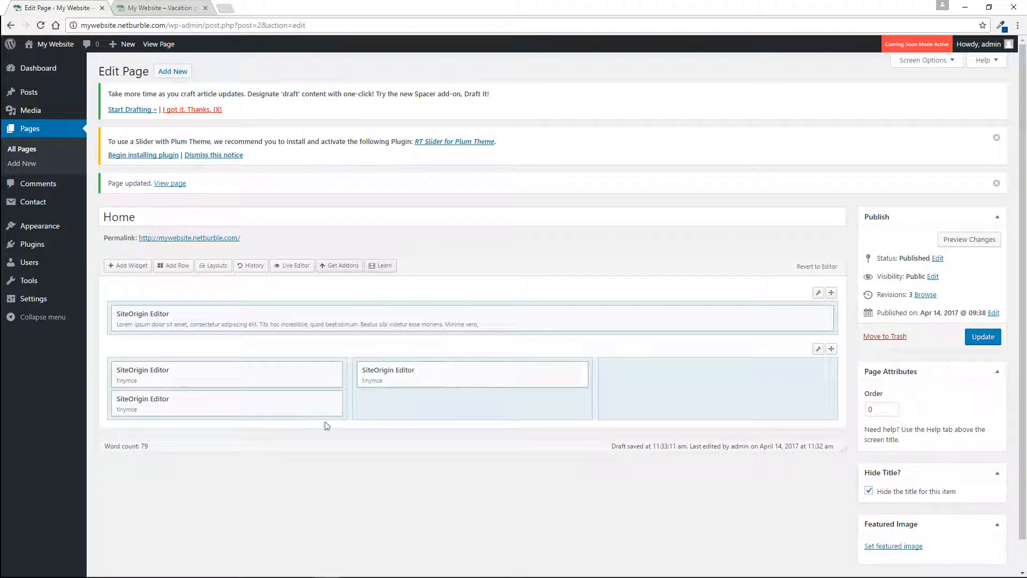
pyautogui.moveTo(220, 405); pyautogui.dragTo(705, 374)
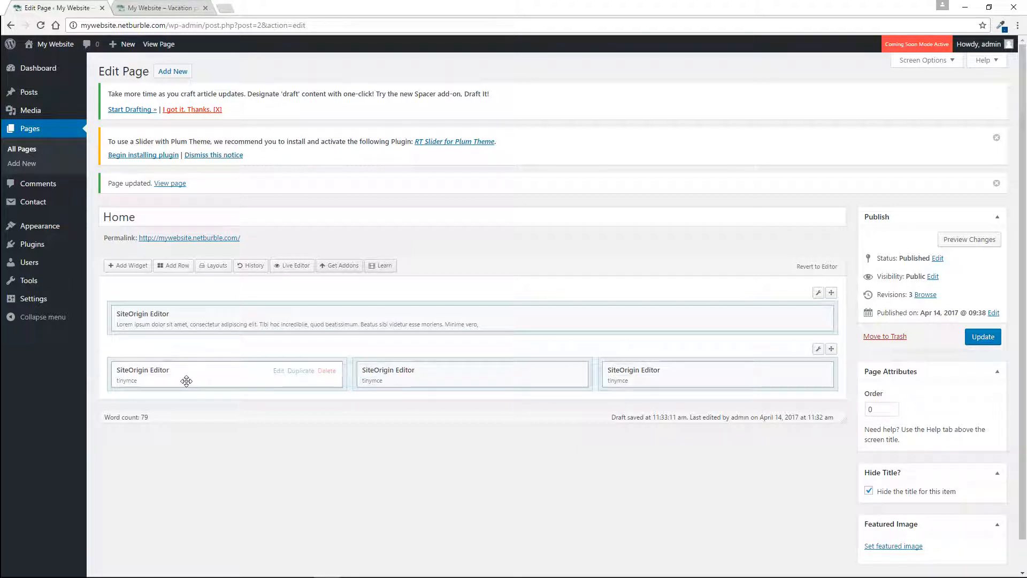
# - Paste the Lorem ipsum paragraphs into the first column's SiteOrigin Editor widget
pyautogui.click(279, 371)
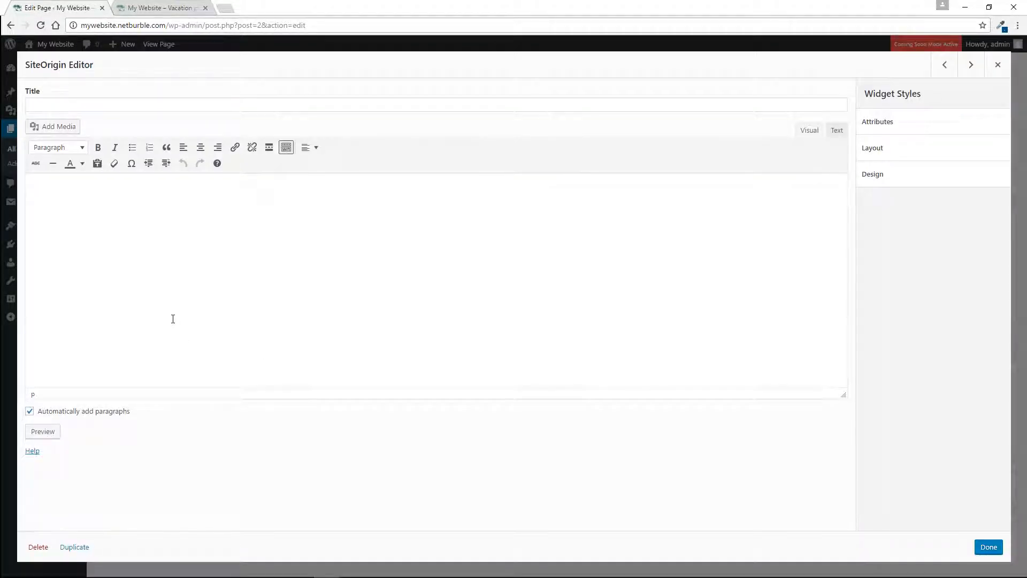
pyautogui.rightClick(122, 193)
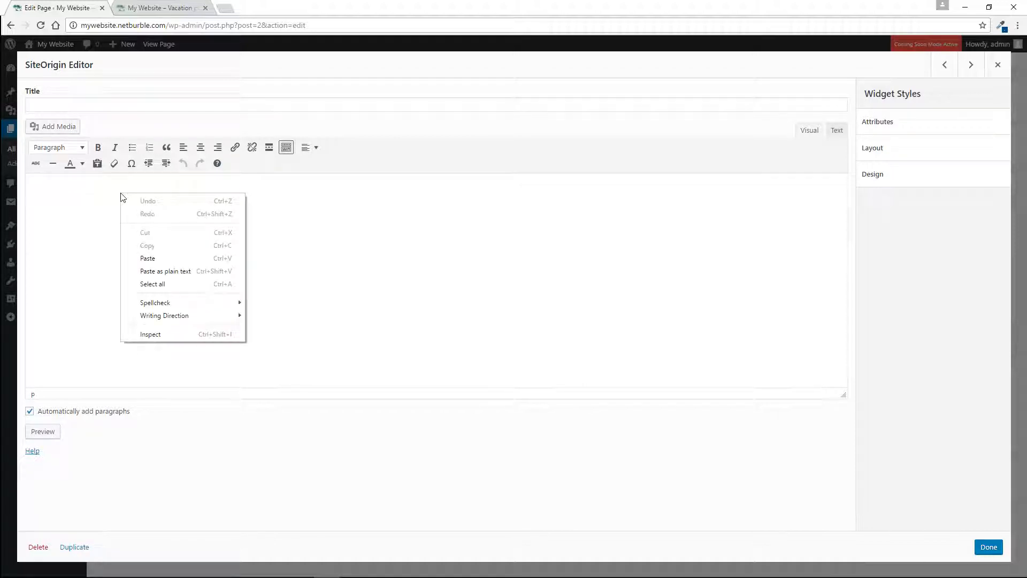
pyautogui.click(148, 258)
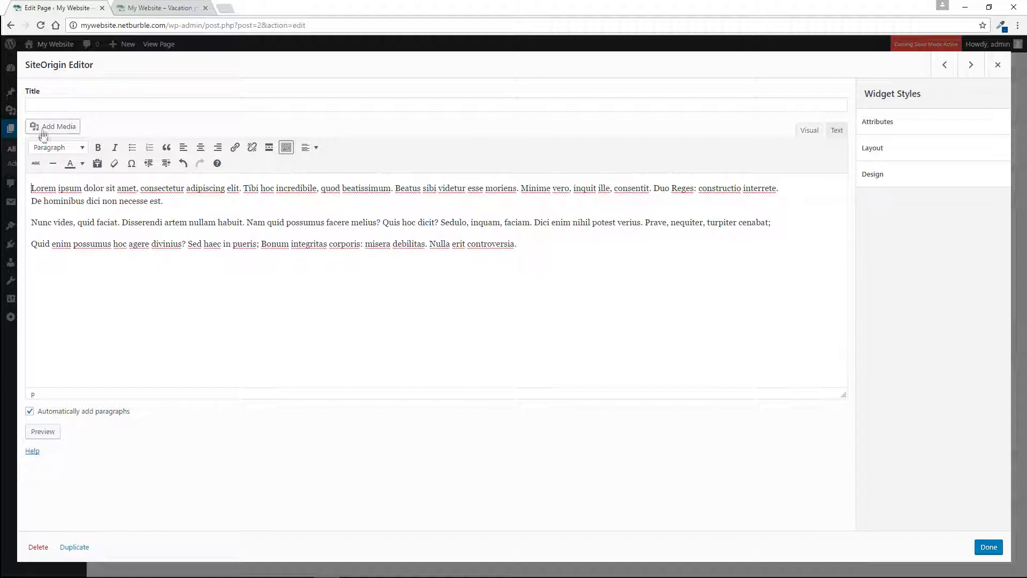
pyautogui.click(61, 128)
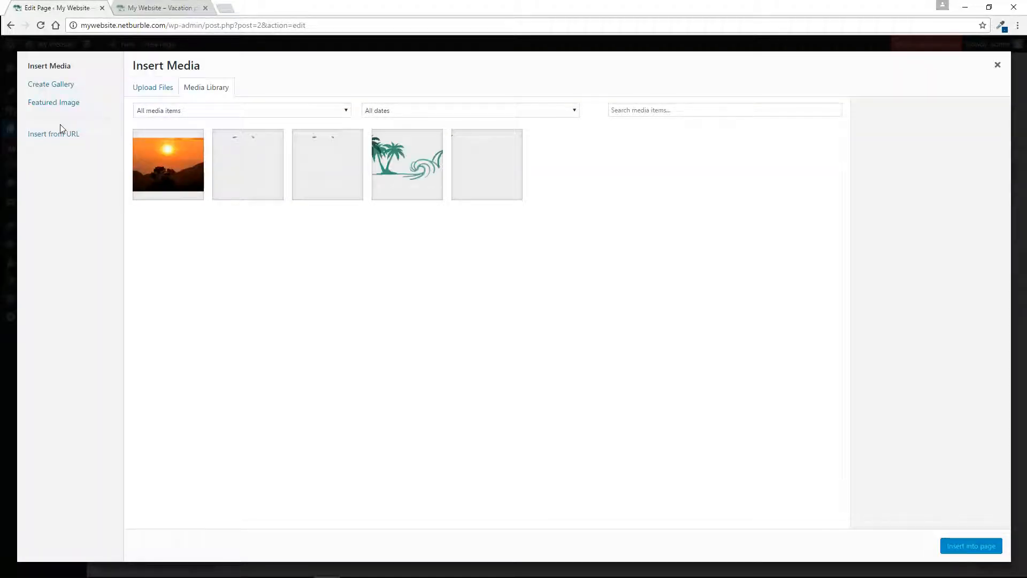
# - Upload landscape_1.jpg from Downloads and insert it into the widget above the text
pyautogui.click(146, 91)
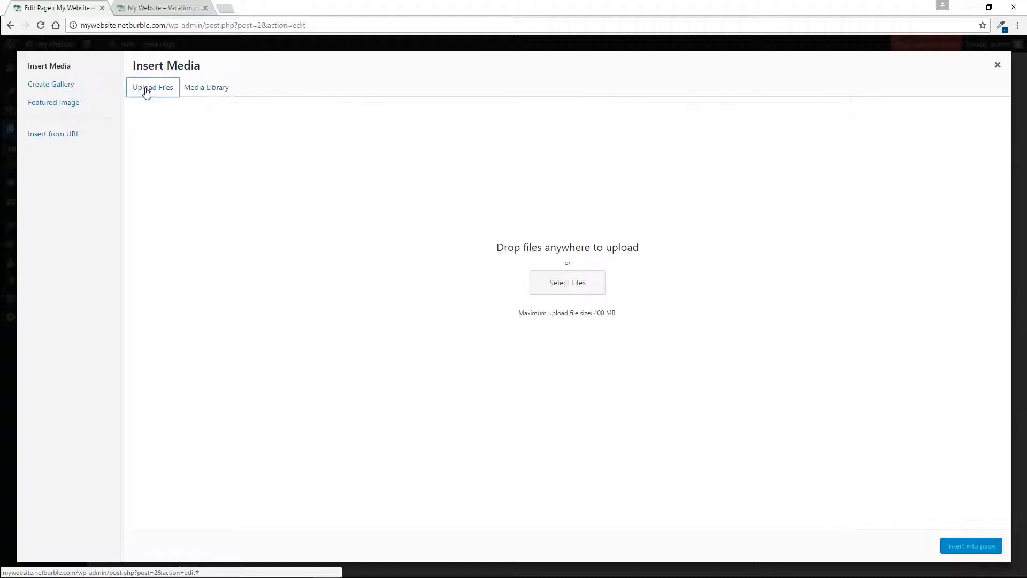
pyautogui.click(565, 285)
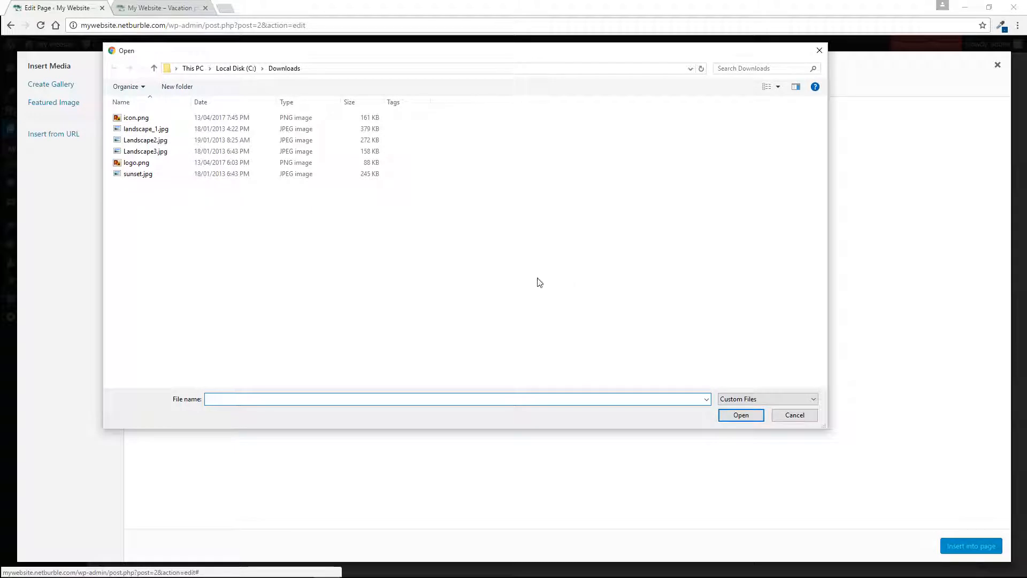
pyautogui.click(134, 131)
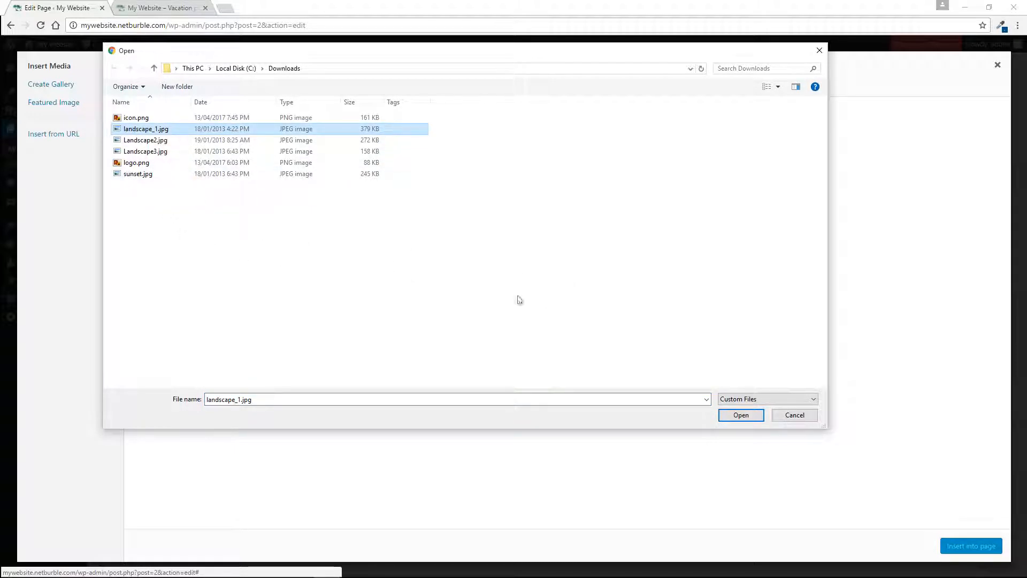
pyautogui.click(741, 416)
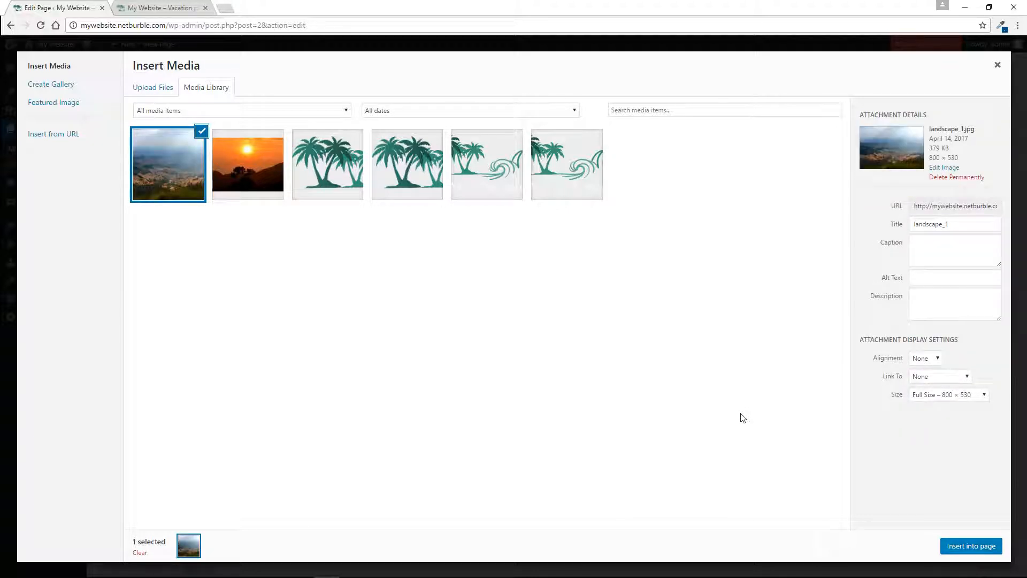
pyautogui.click(969, 550)
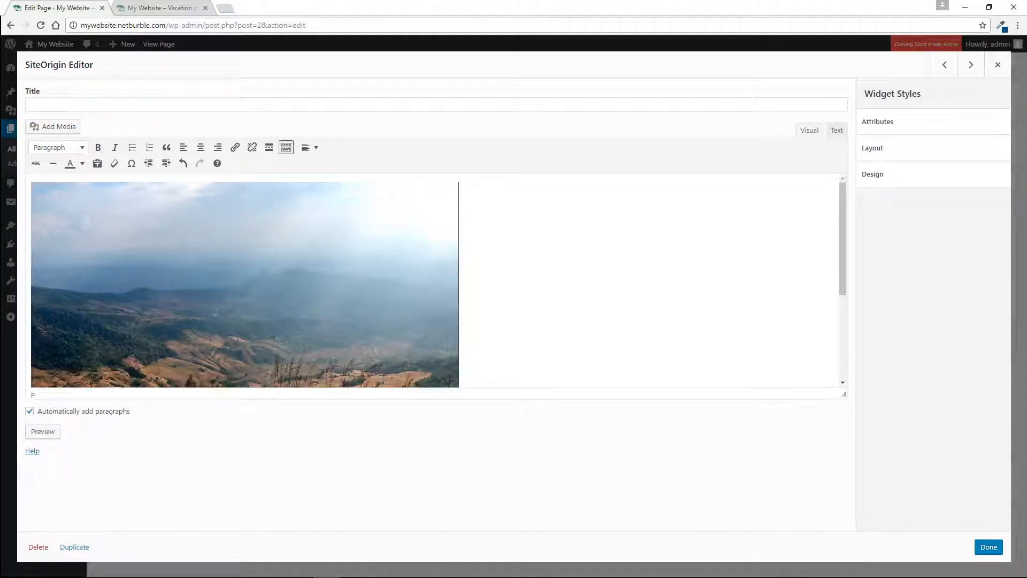
# - Give the photo caption 'Smokey Mountains', alt text 'smokey mountains', centre alignment and Medium 300 × 199 size
pyautogui.click(187, 257)
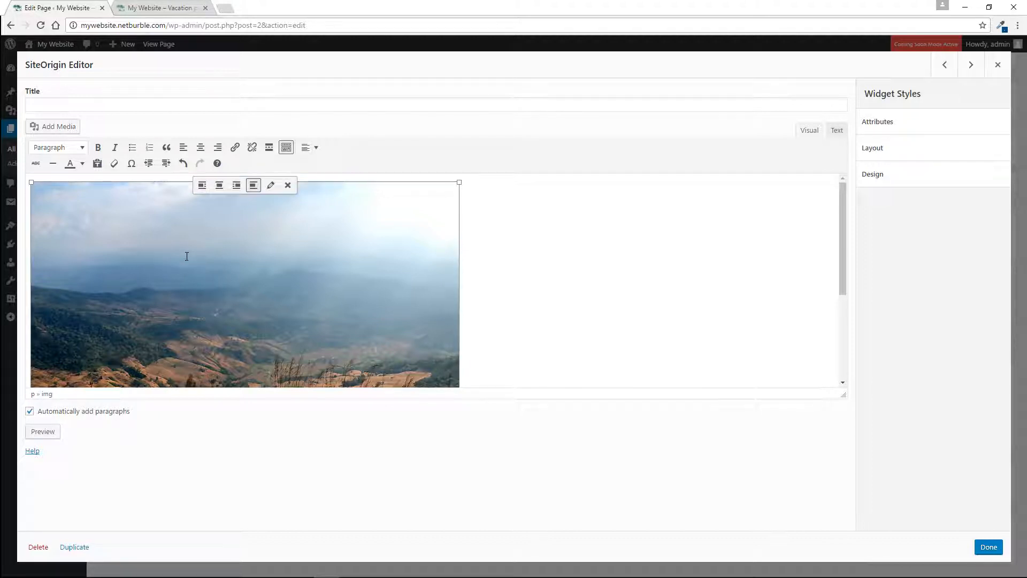
pyautogui.click(270, 186)
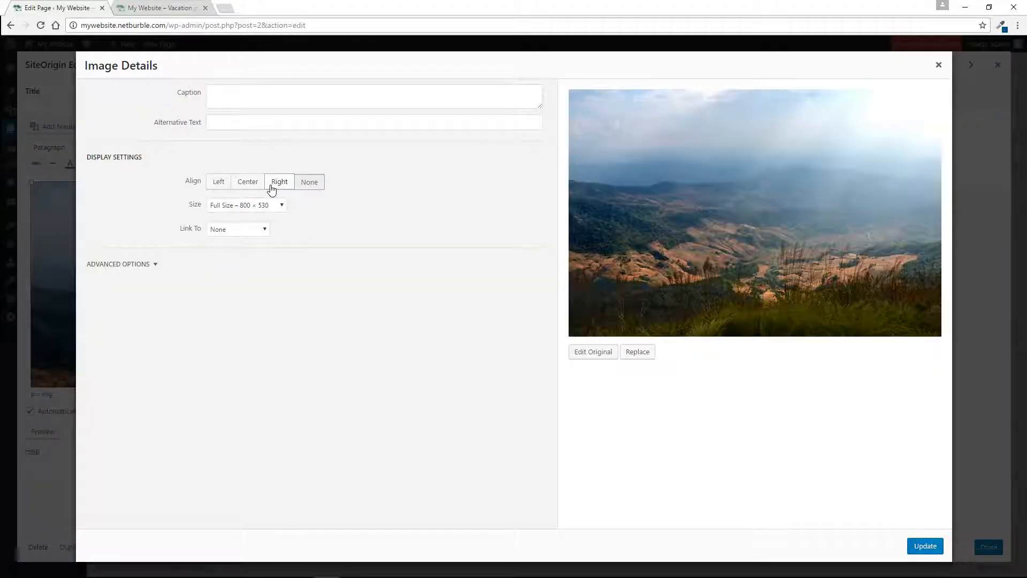
pyautogui.click(277, 98)
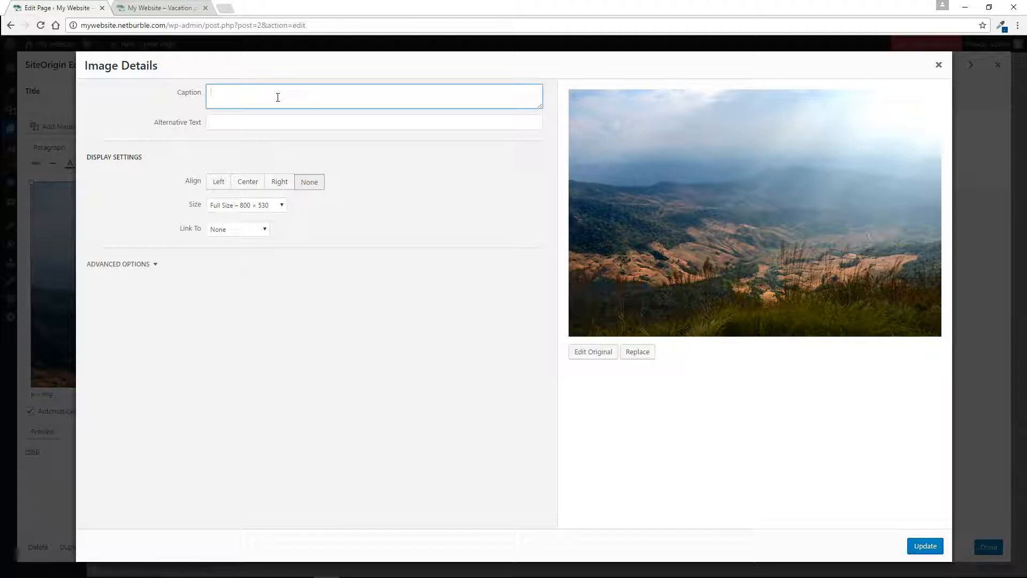
pyautogui.write('Smokey Mountains')
pyautogui.click(284, 124)
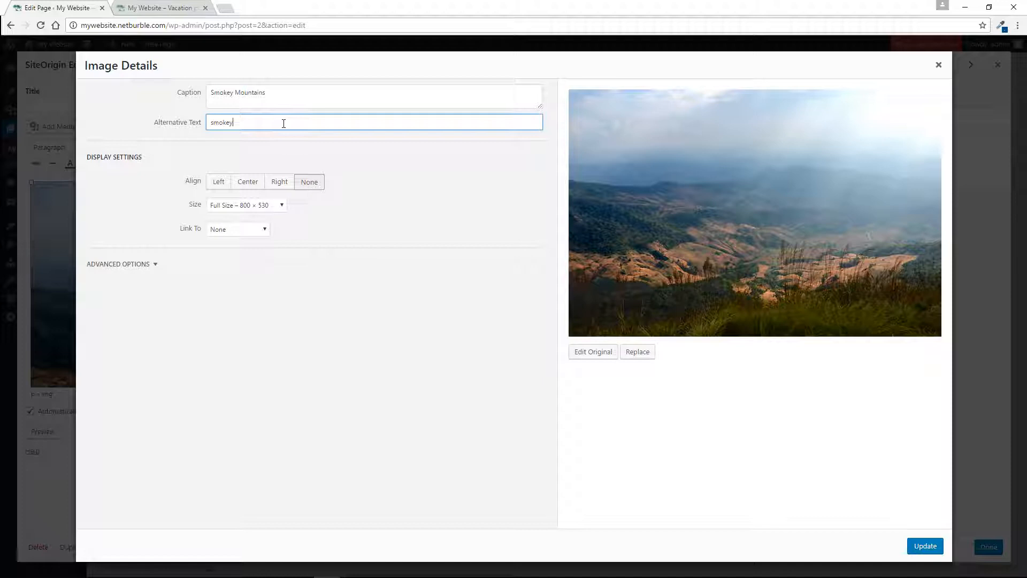
pyautogui.write('smokey mountains')
pyautogui.click(247, 182)
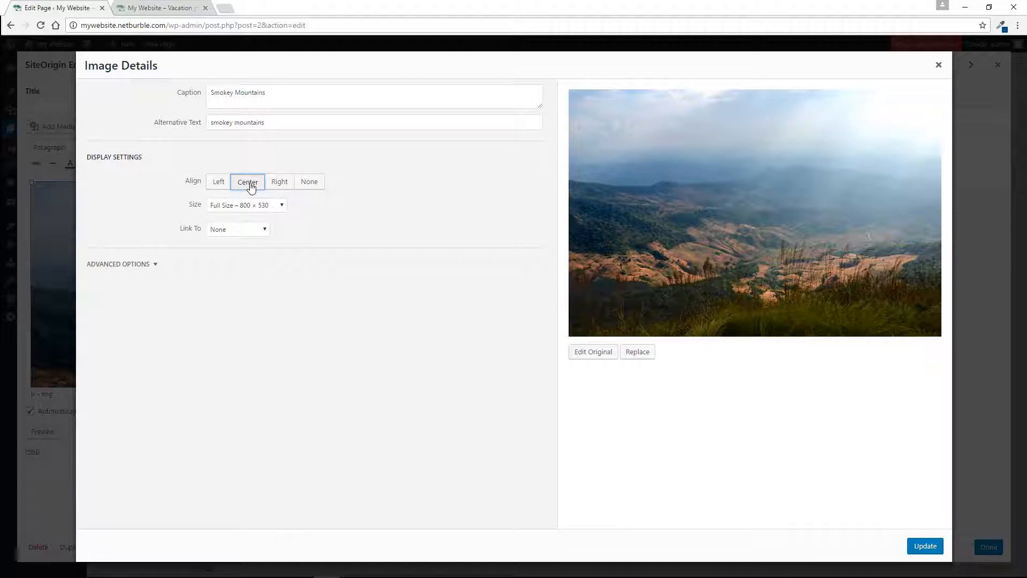
pyautogui.click(282, 207)
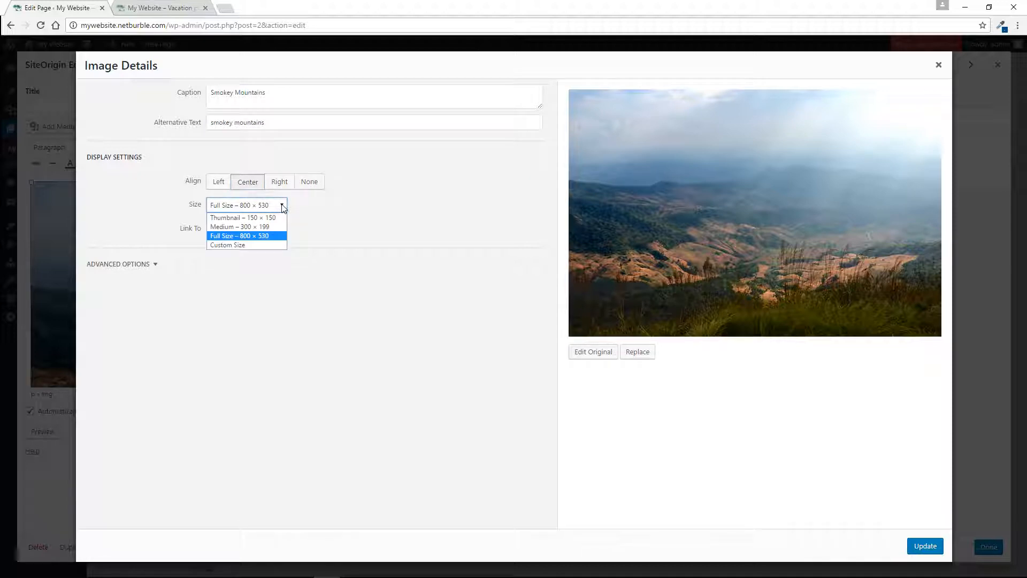
pyautogui.click(248, 228)
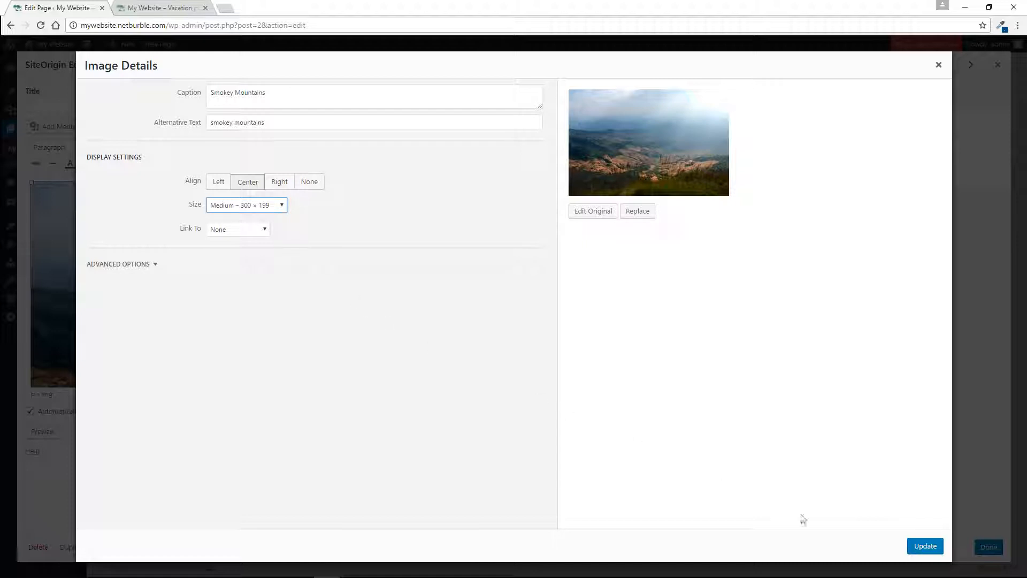
pyautogui.click(925, 551)
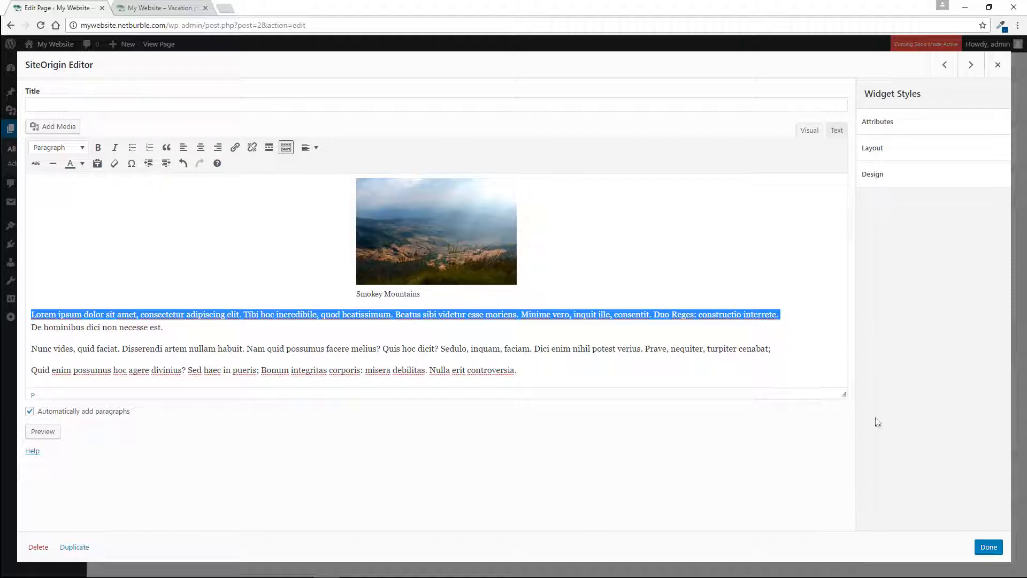
# - Close the first column's widget editor to return to the page builder layout
pyautogui.click(989, 547)
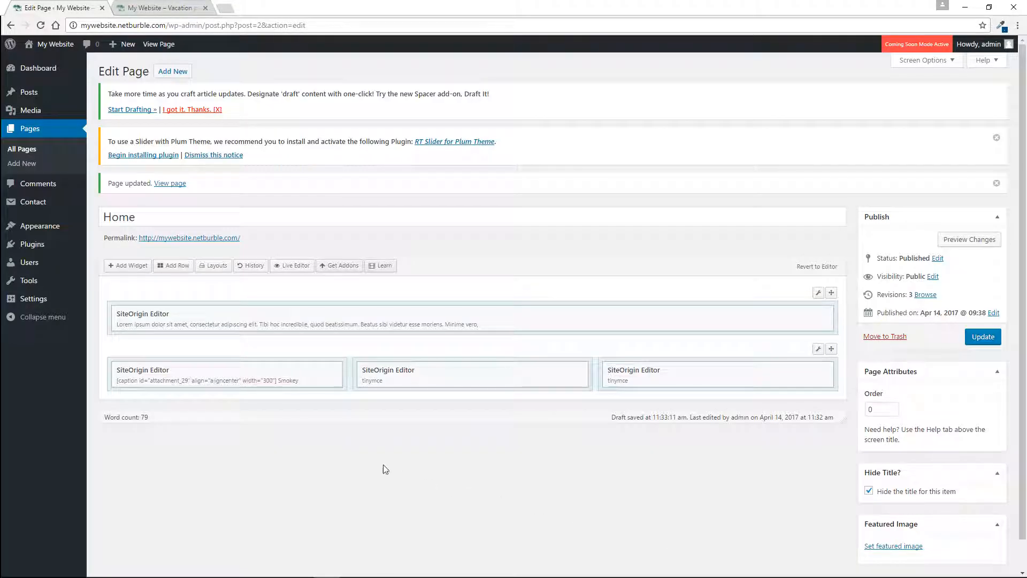
pyautogui.moveTo(398, 378)
# - Paste the Lorem ipsum paragraphs into the middle column's editor widget
pyautogui.click(524, 373)
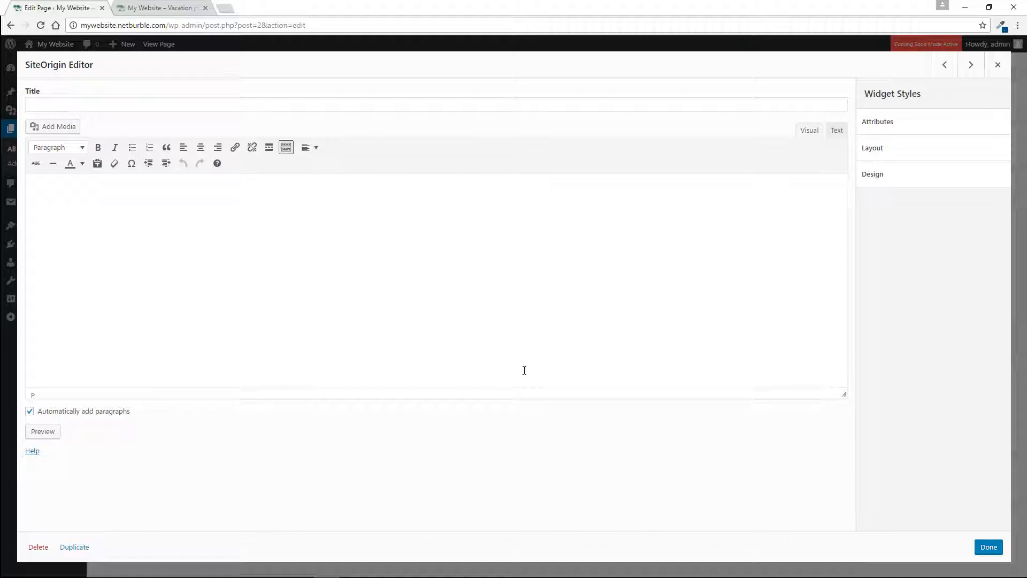
pyautogui.rightClick(48, 190)
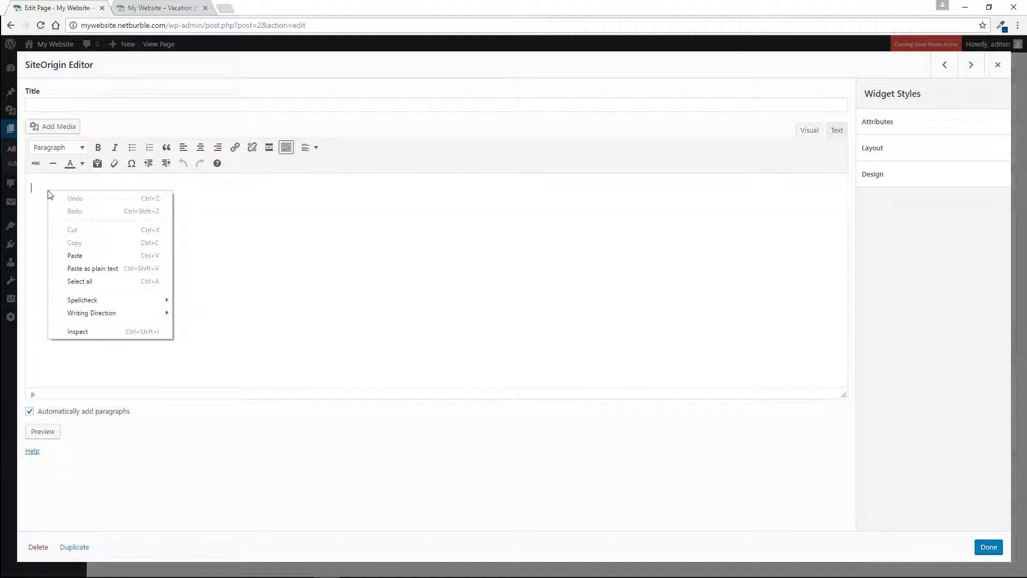
pyautogui.click(79, 256)
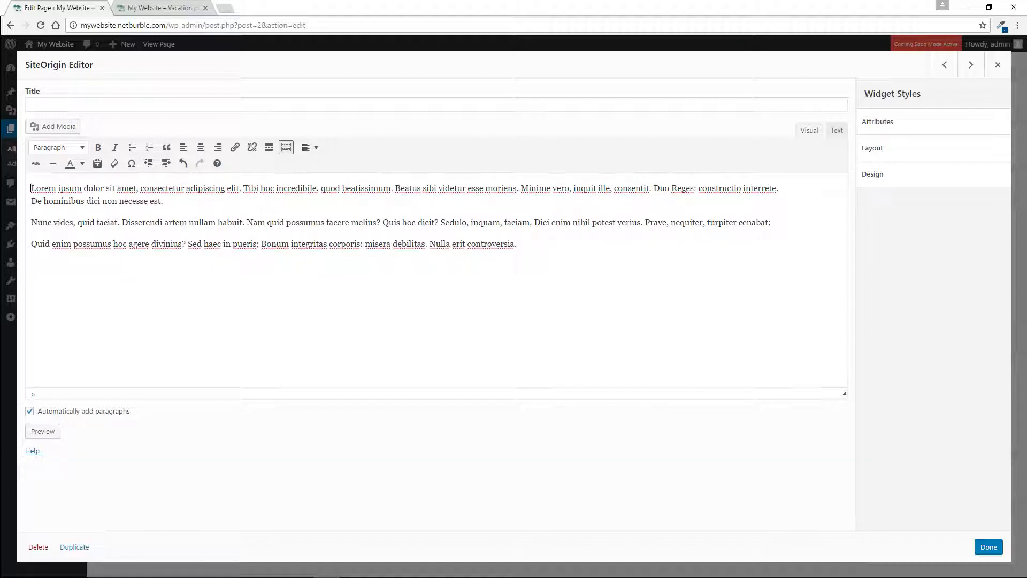
# - Upload Landscape2.jpg and insert it into the middle column's widget
pyautogui.click(57, 128)
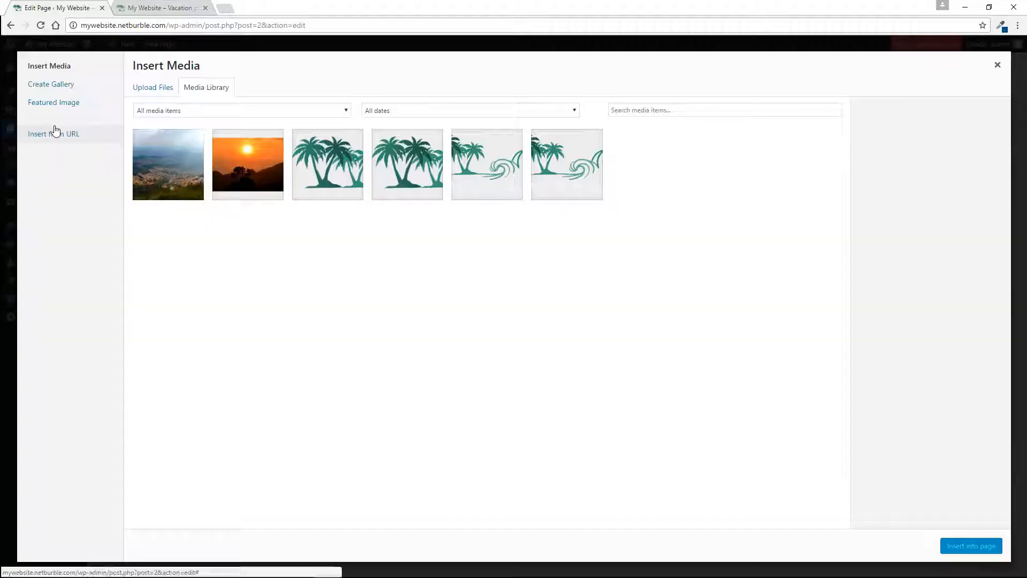
pyautogui.click(154, 91)
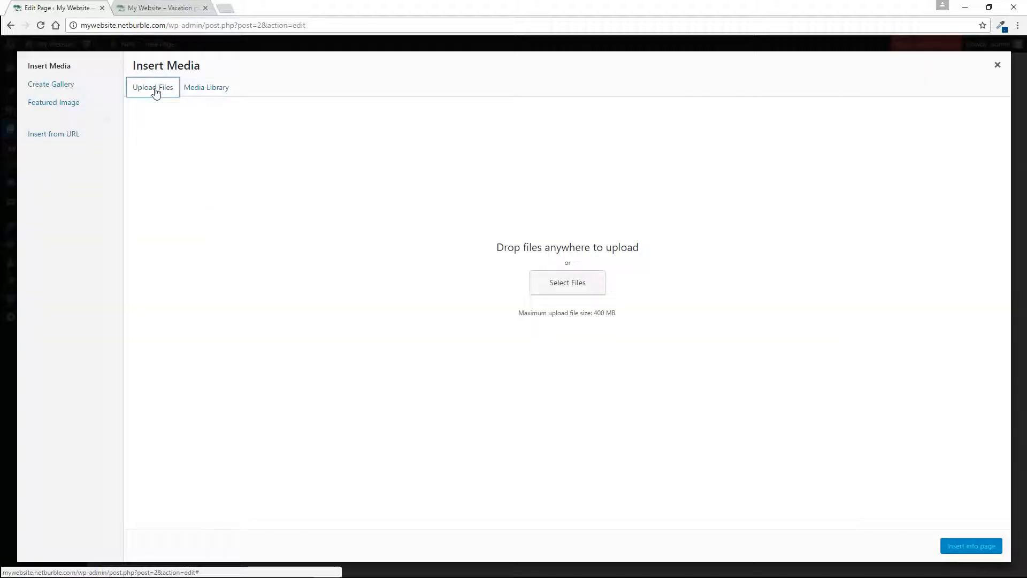
pyautogui.click(558, 289)
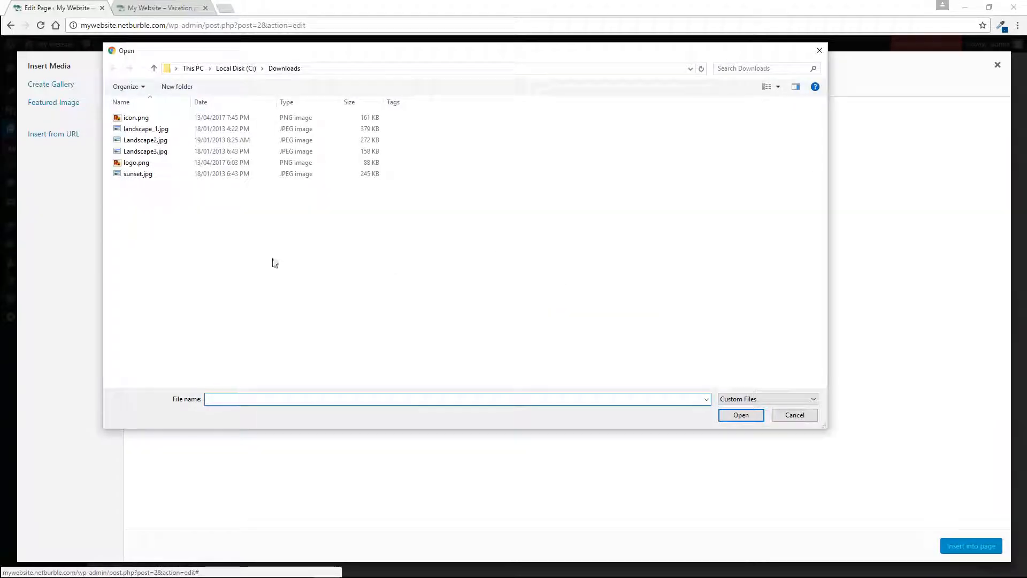
pyautogui.click(142, 140)
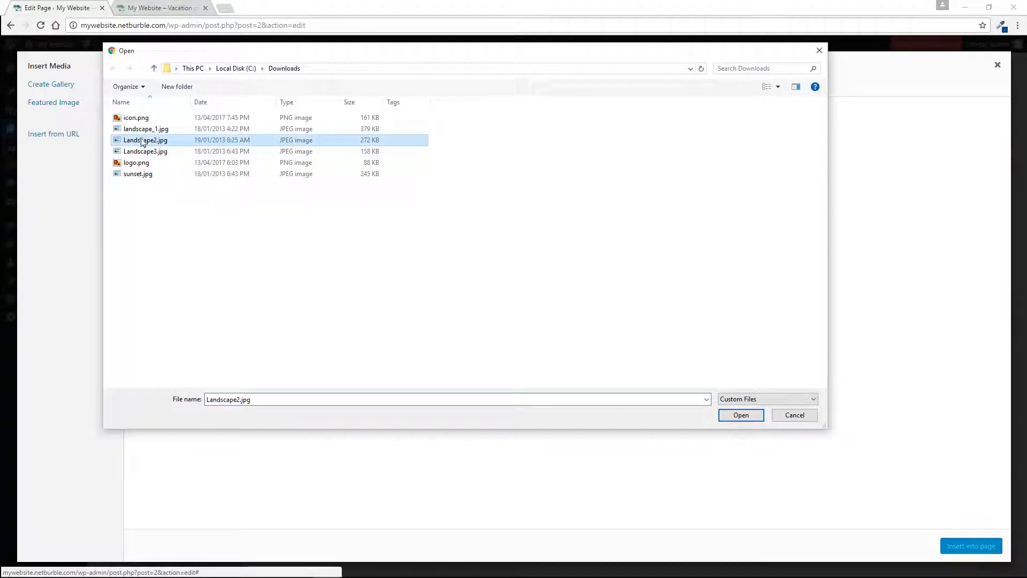
pyautogui.click(740, 415)
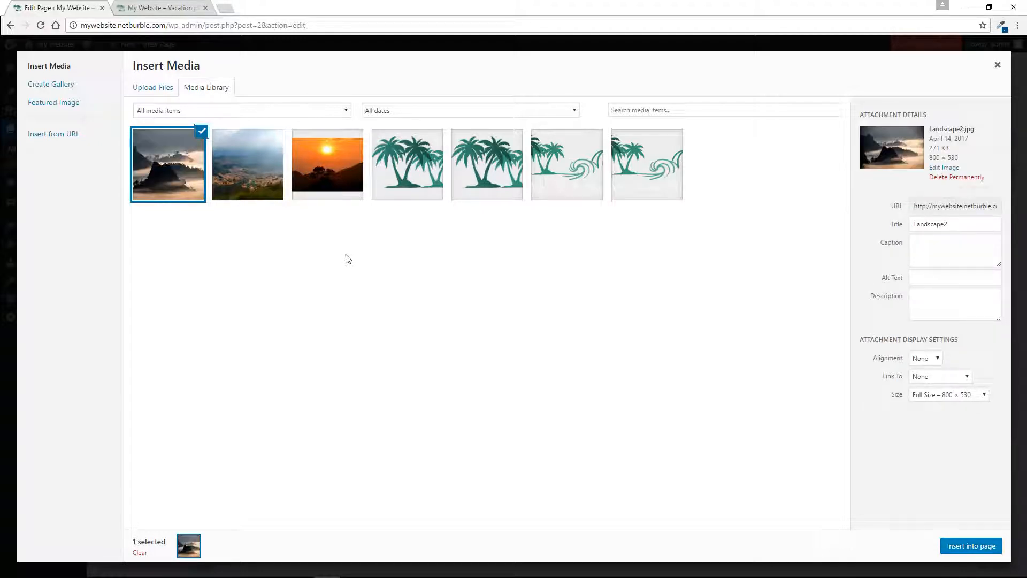
pyautogui.click(969, 550)
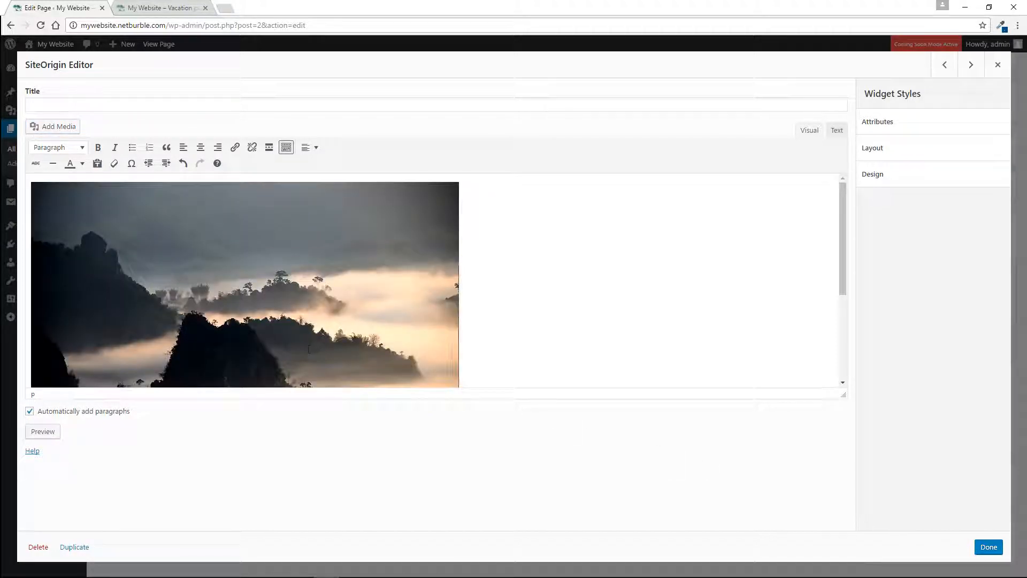
# - Caption the foggy photo 'Foggy Mountains', add alt text 'foggy mountains early in the morning', and centre it at Medium size
pyautogui.click(176, 257)
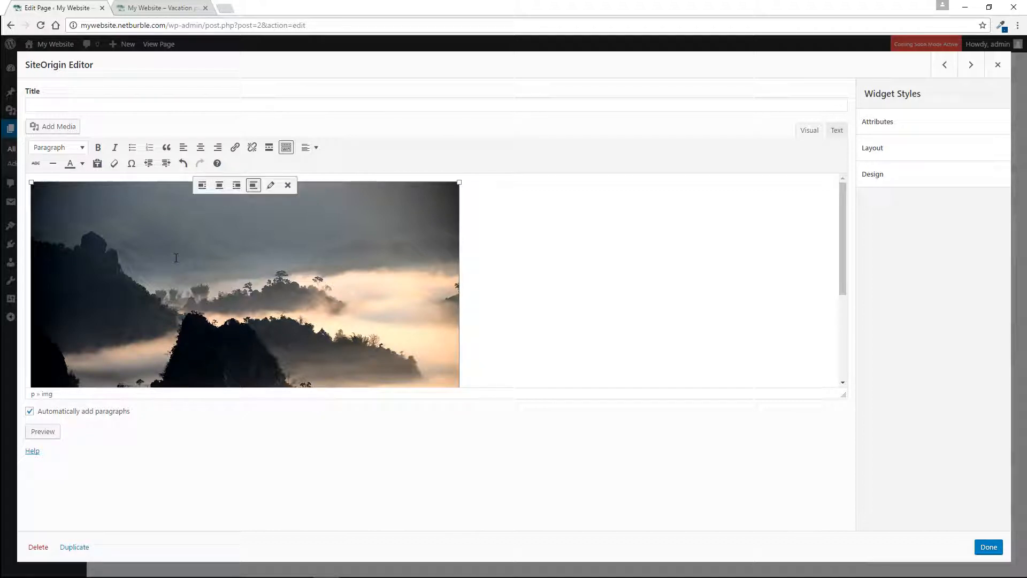
pyautogui.click(271, 186)
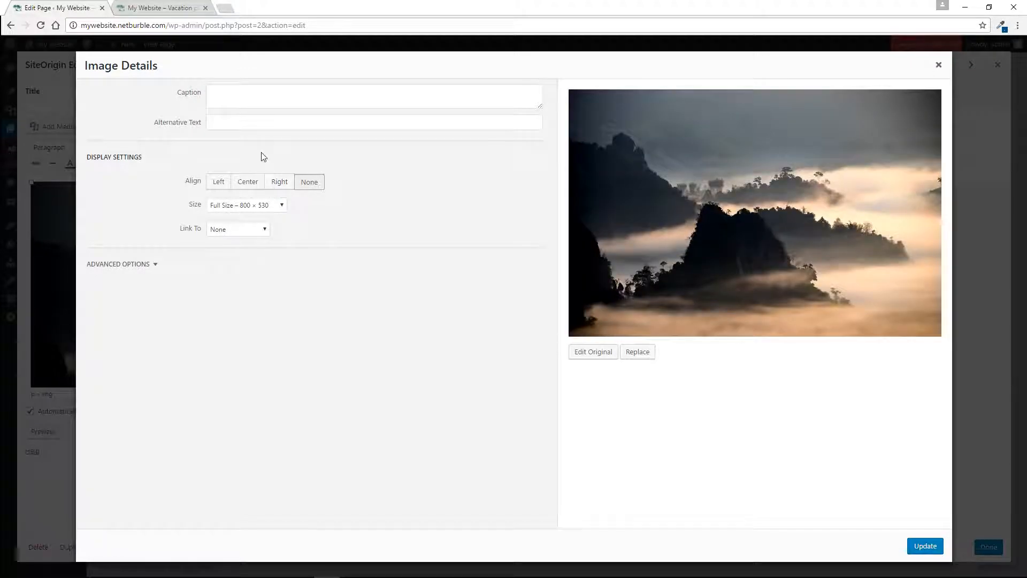
pyautogui.click(237, 101)
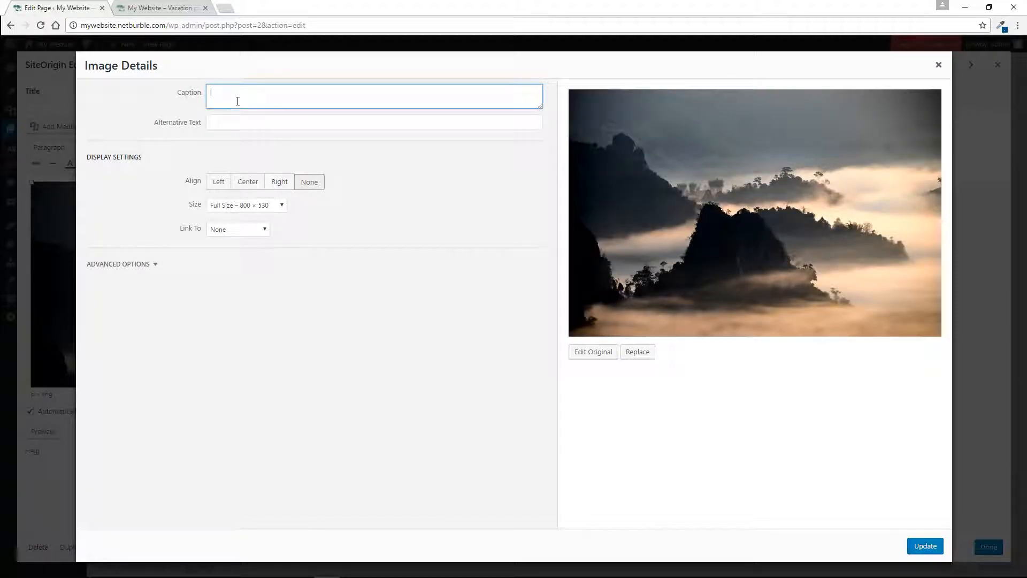
pyautogui.write('Foggy Mountains')
pyautogui.click(242, 120)
pyautogui.write('fo')
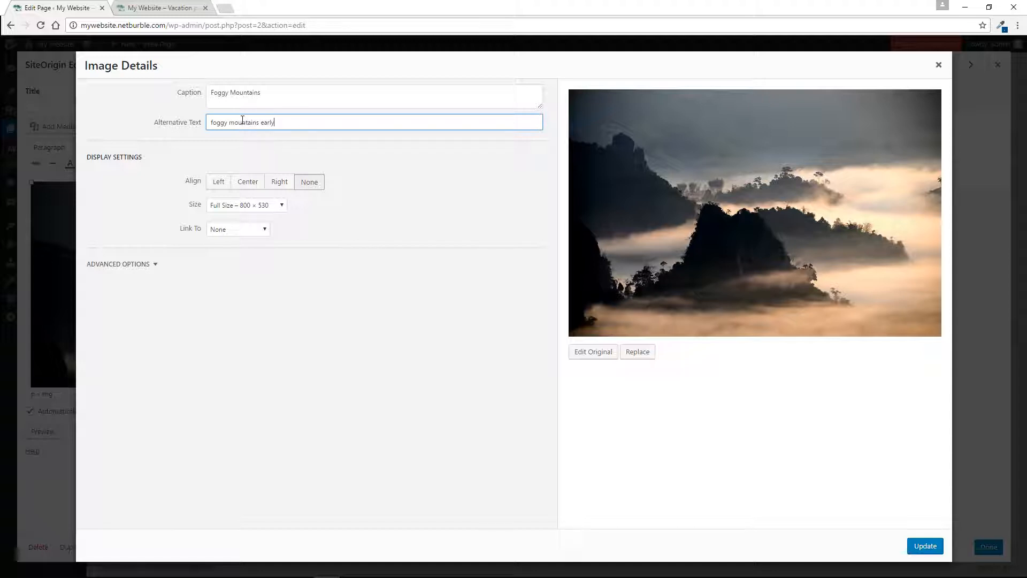
pyautogui.write('he morning')
pyautogui.click(242, 185)
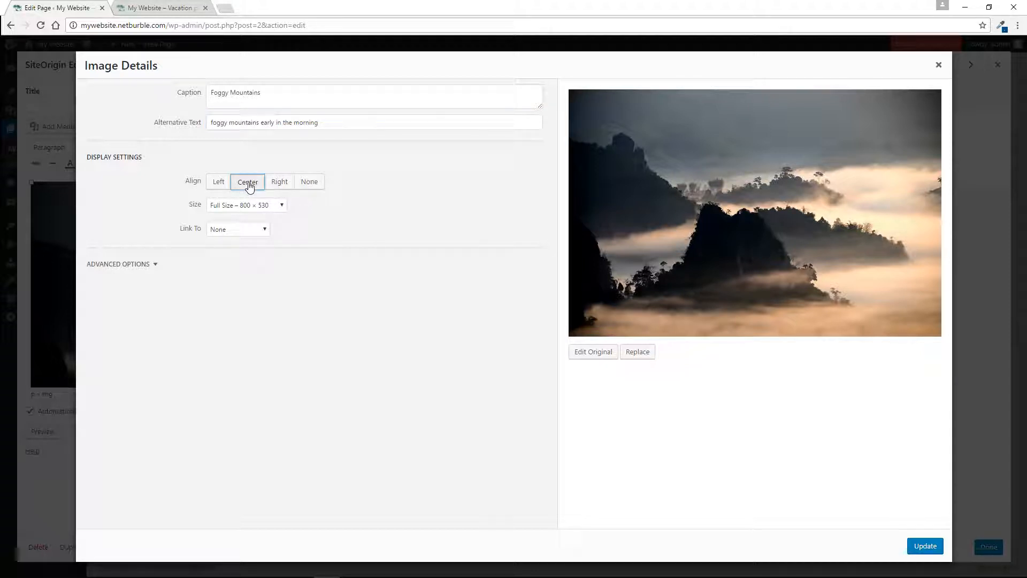
pyautogui.click(280, 209)
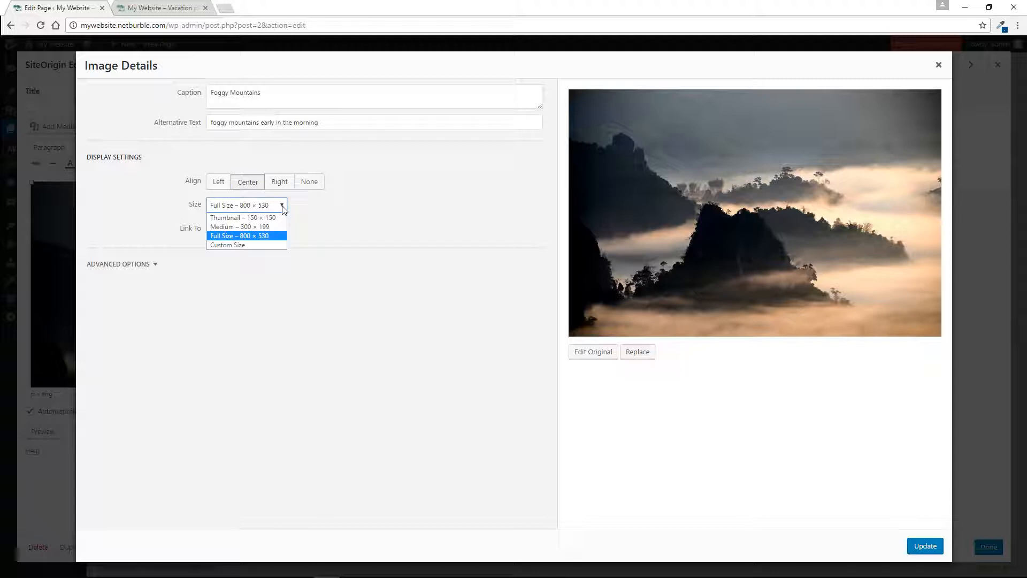
pyautogui.click(246, 226)
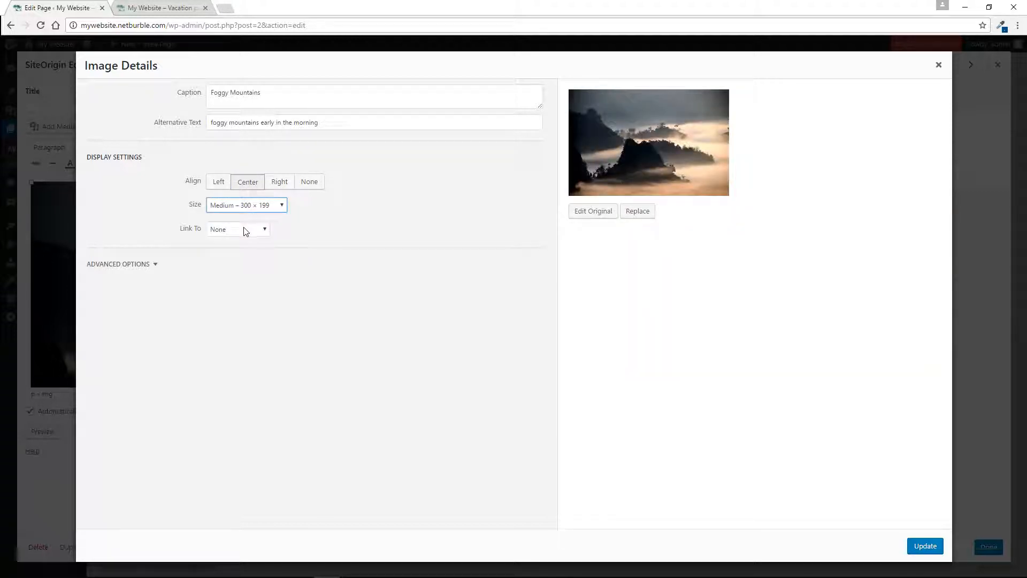
pyautogui.click(923, 546)
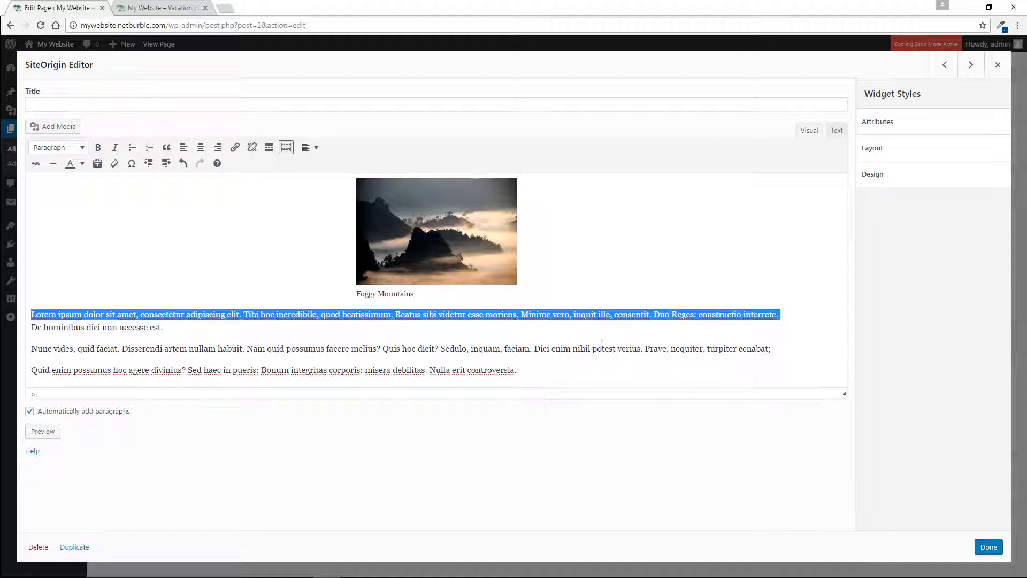
# - Finish the middle widget, then paste three Lorem ipsum paragraphs into the third column widget and open Add Media
pyautogui.click(987, 548)
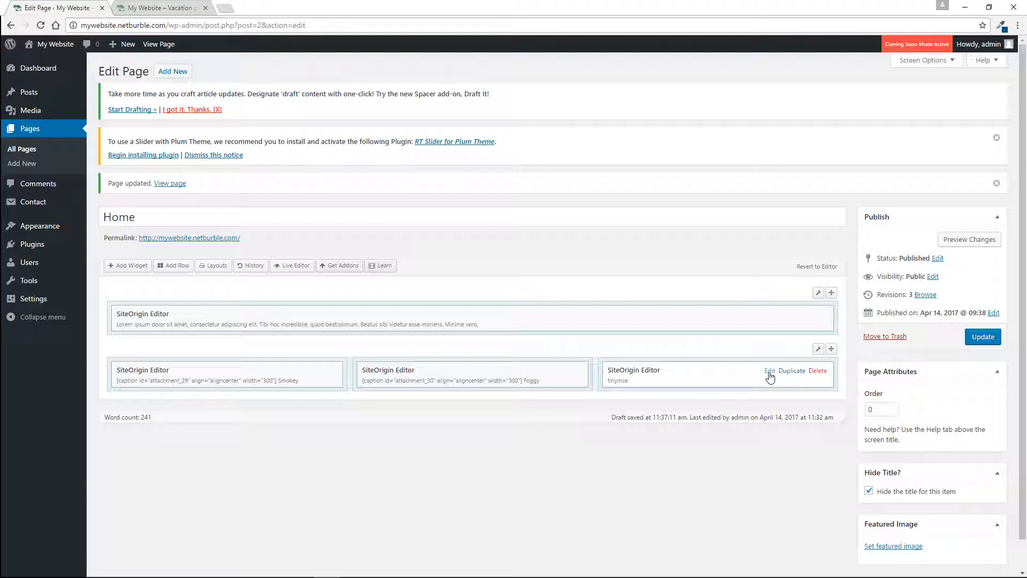
pyautogui.click(770, 372)
pyautogui.click(256, 216)
pyautogui.rightClick(103, 187)
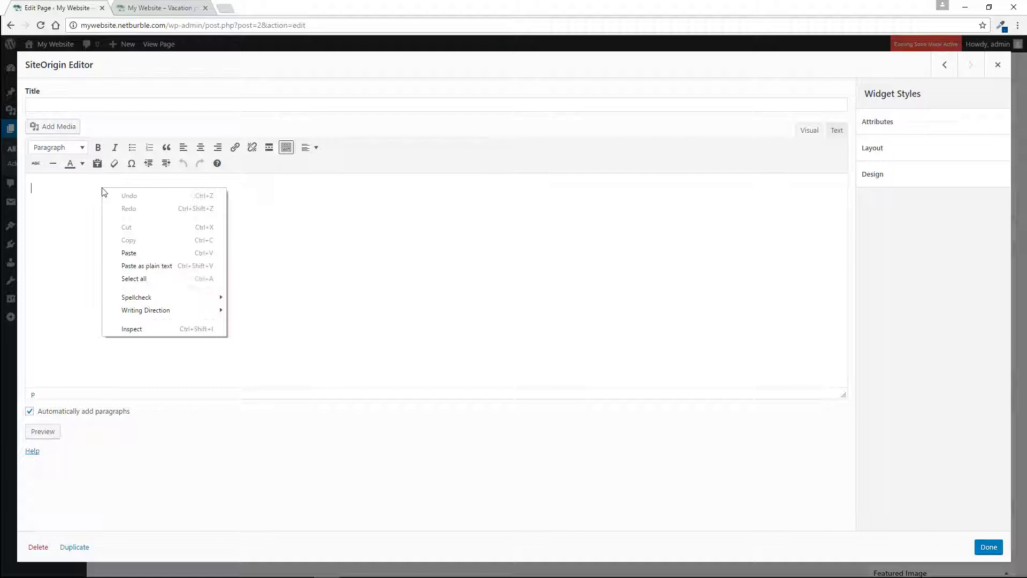
pyautogui.click(132, 253)
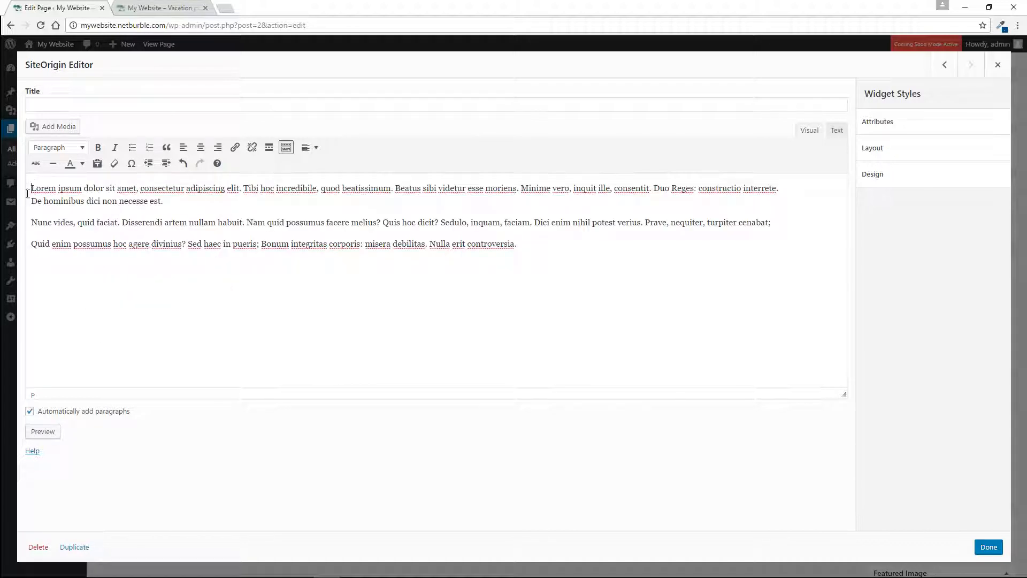
pyautogui.click(49, 126)
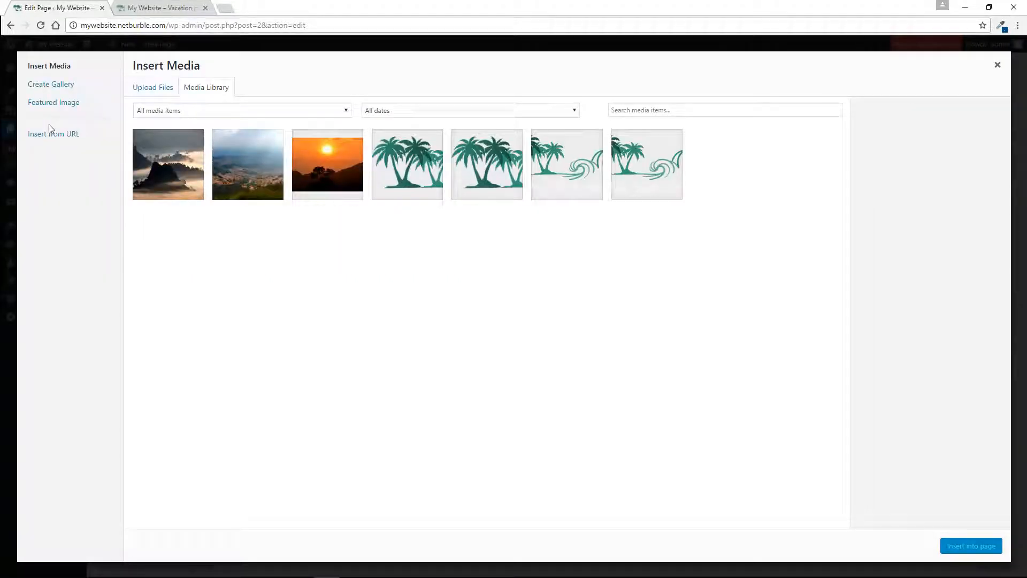
# - Upload Landscape3.jpg from Downloads and insert it into the third column widget
pyautogui.click(154, 91)
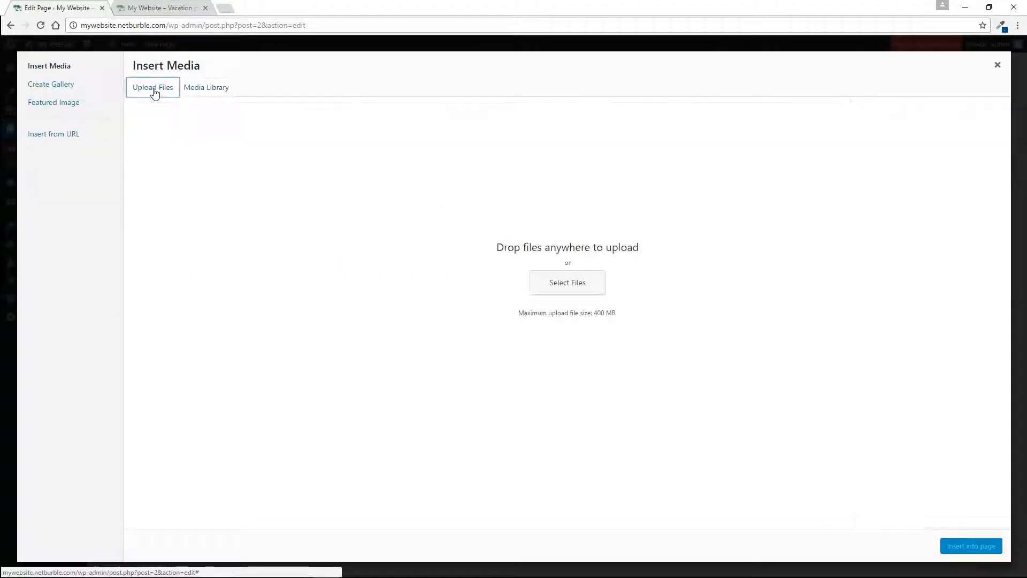
pyautogui.click(575, 287)
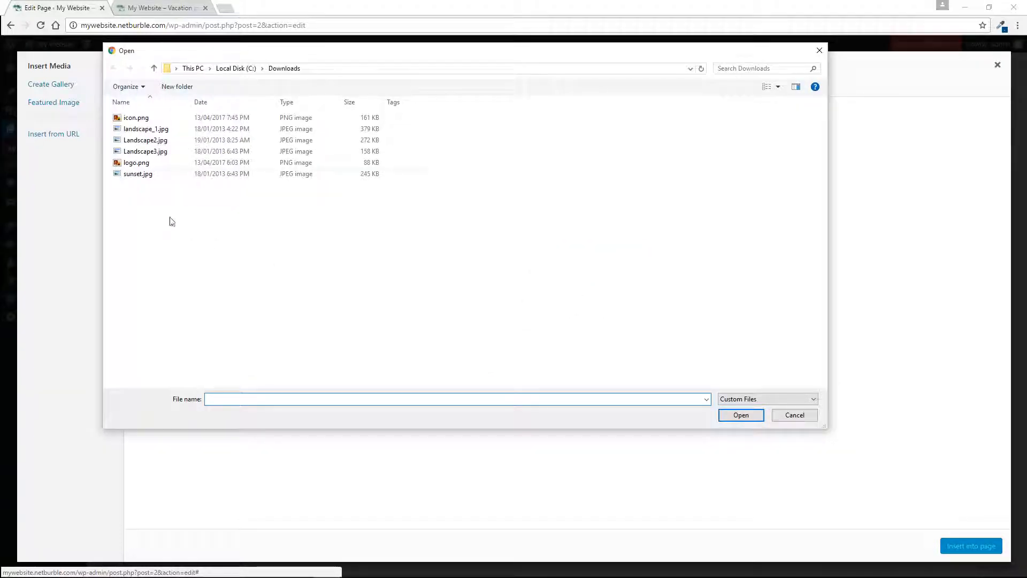
pyautogui.click(132, 154)
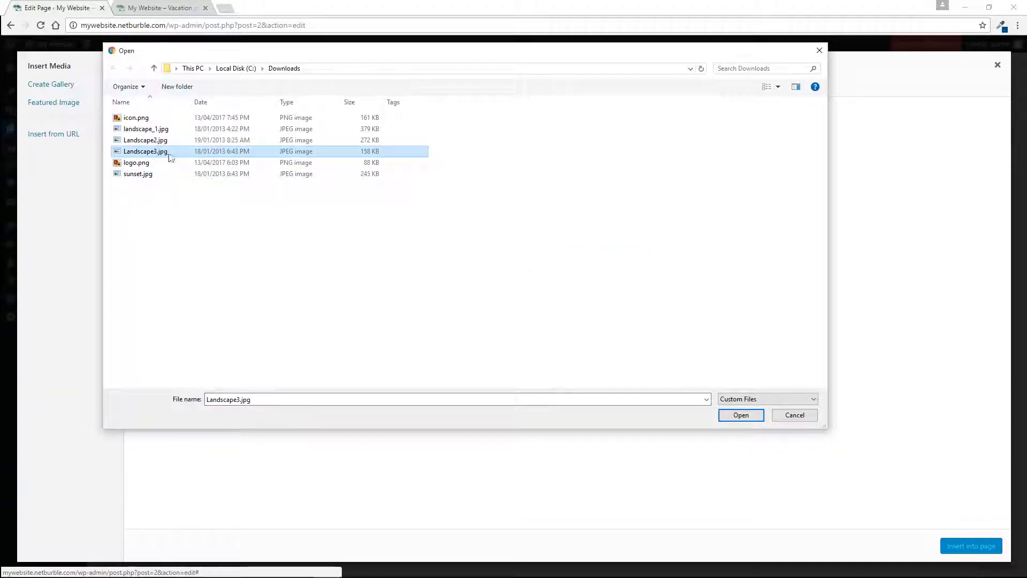
pyautogui.click(748, 418)
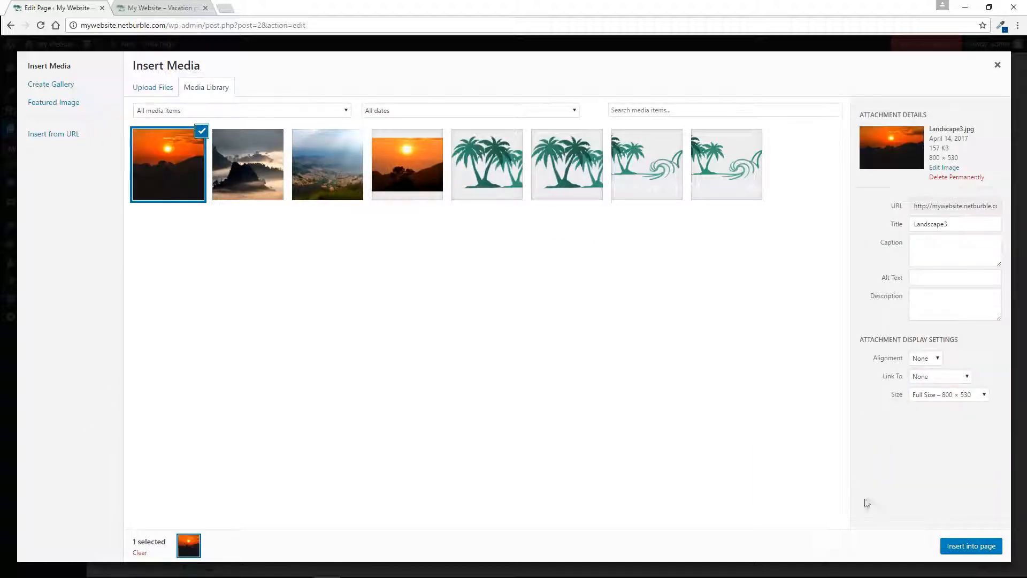
pyautogui.click(972, 547)
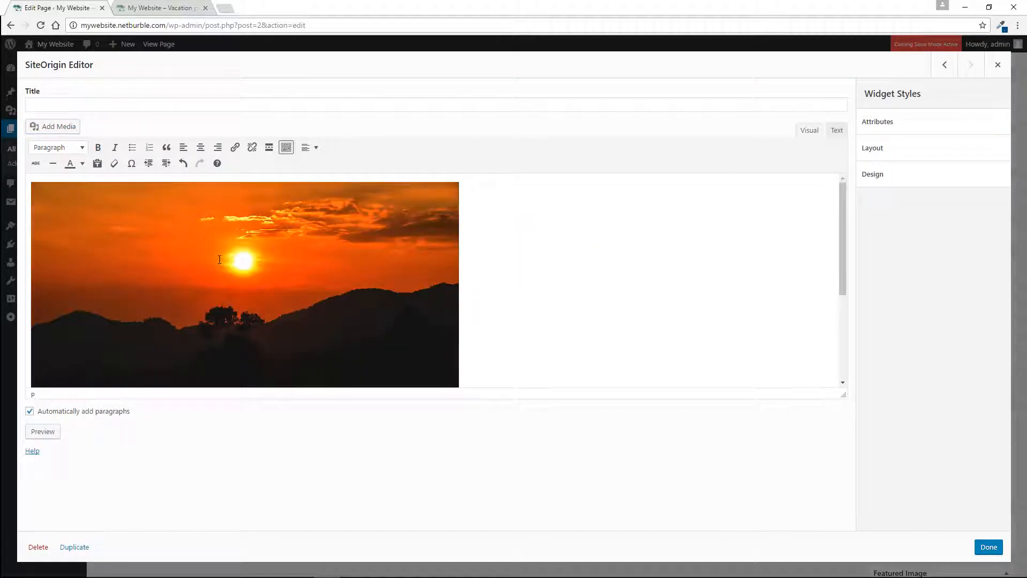
# - Caption the sunset image 'Red Sunset', add alt text 'red sunset in the evening', and centre it at Medium 300 × 199
pyautogui.click(220, 260)
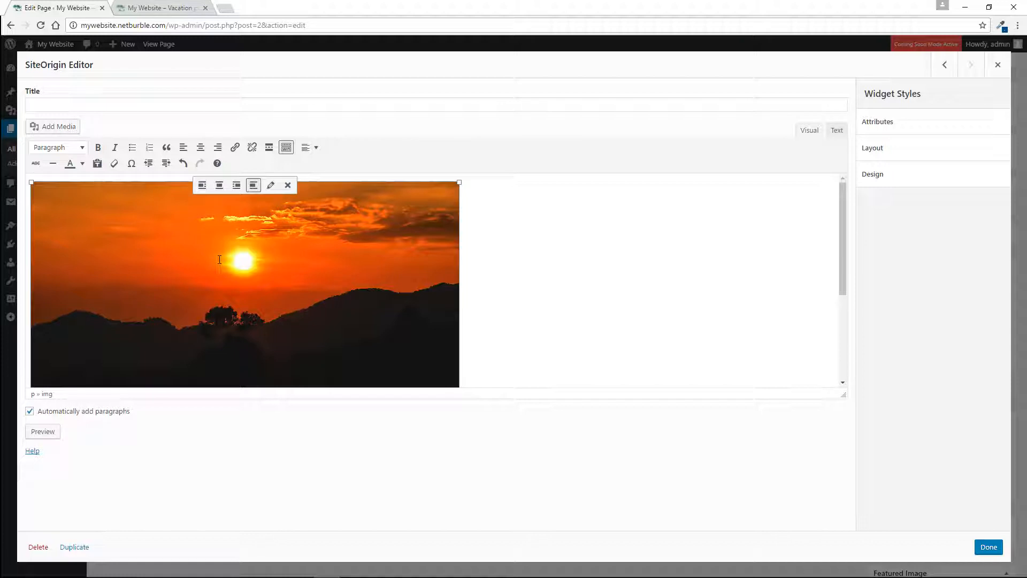
pyautogui.click(271, 185)
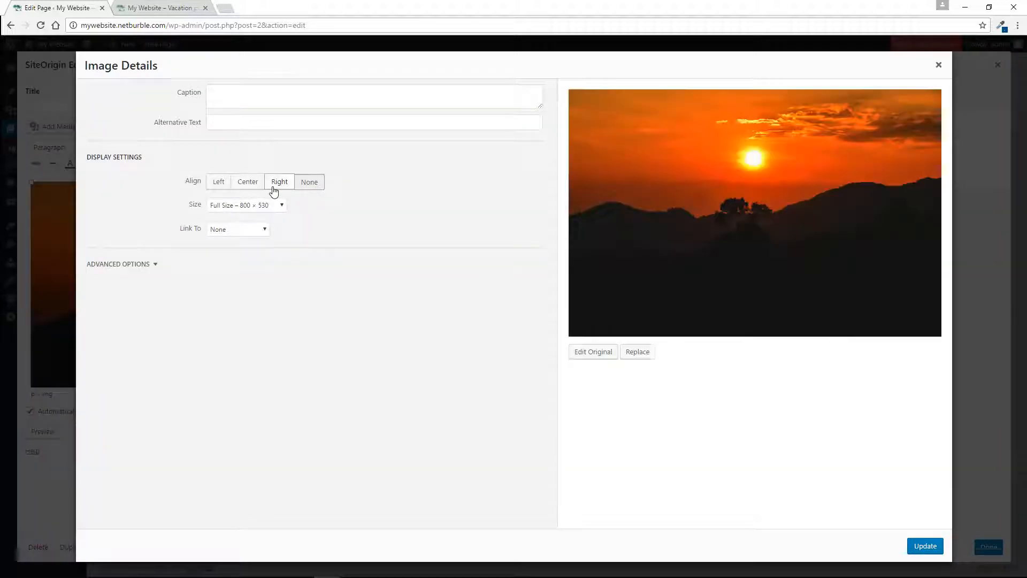
pyautogui.click(243, 99)
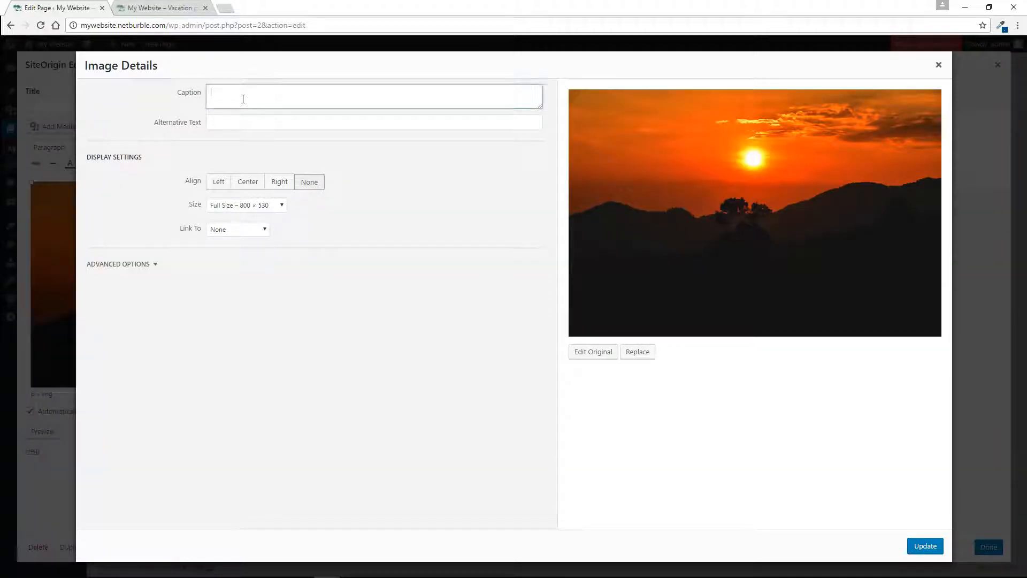
pyautogui.write('Red Sunset')
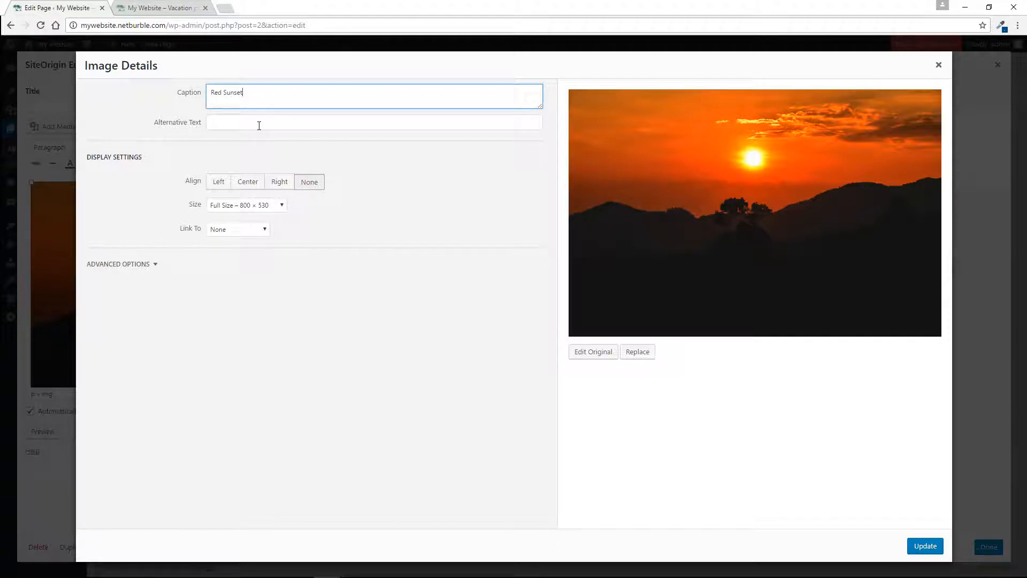
pyautogui.click(259, 125)
pyautogui.write('re')
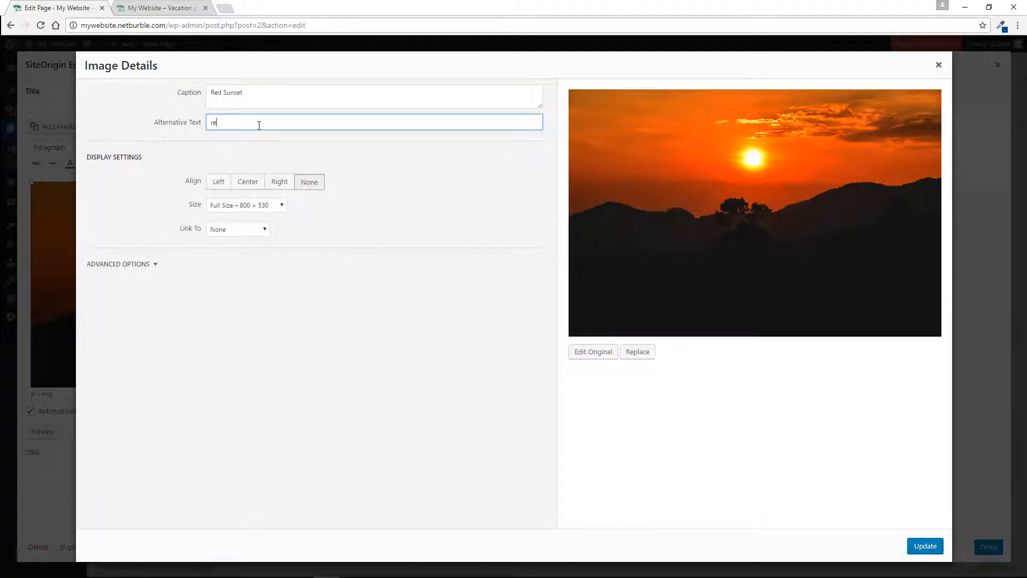
pyautogui.write('d sunset in the evening')
pyautogui.click(248, 182)
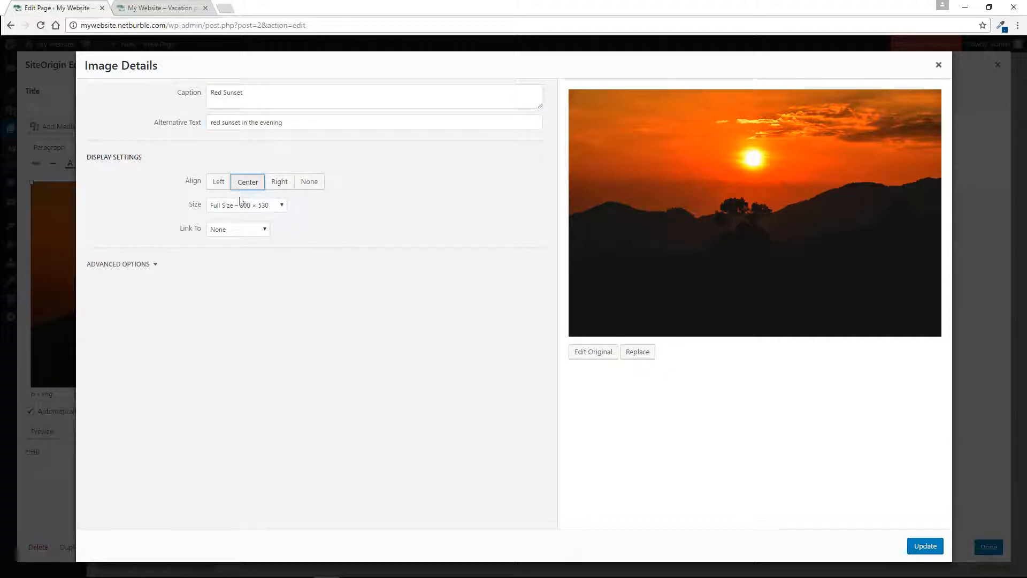
pyautogui.click(282, 207)
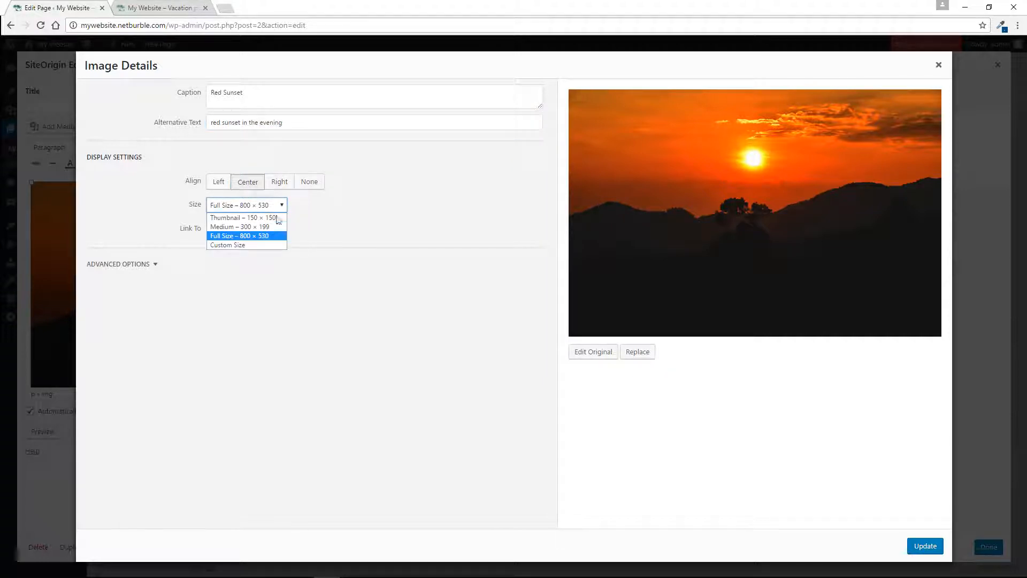
pyautogui.click(239, 228)
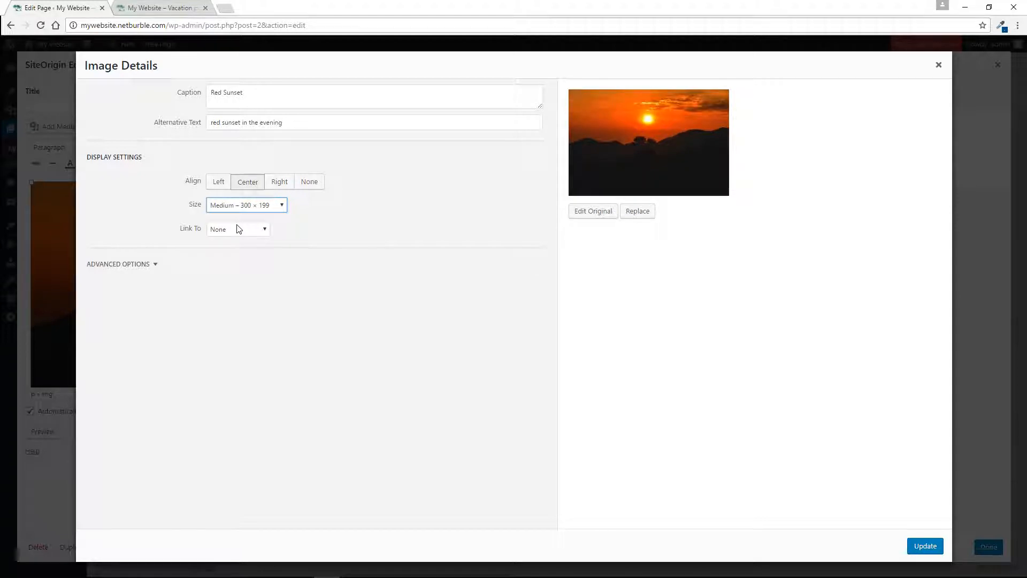
pyautogui.click(923, 548)
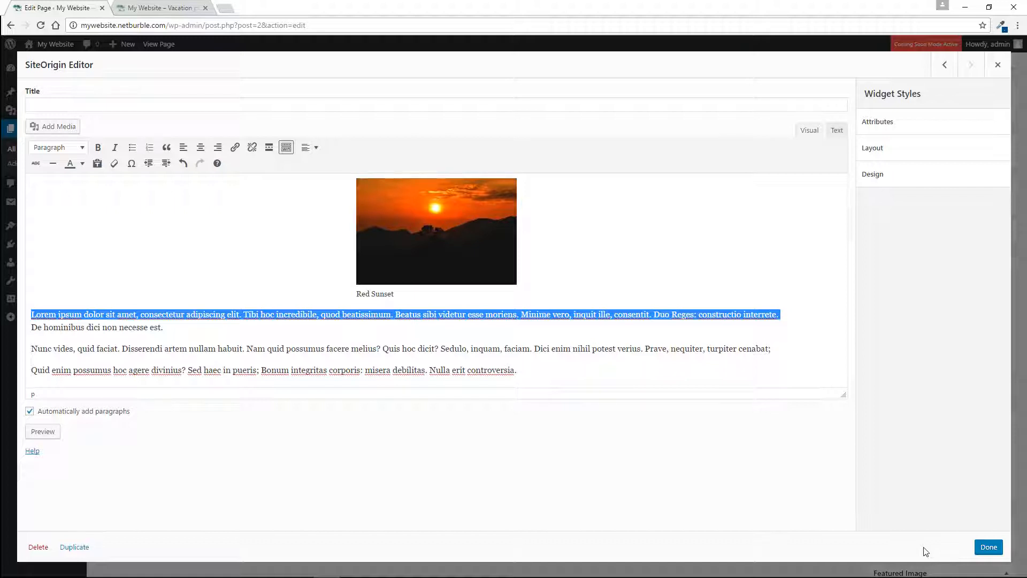
# - Close the widget editor, update the Home page, and view its preview in the second tab
pyautogui.click(987, 549)
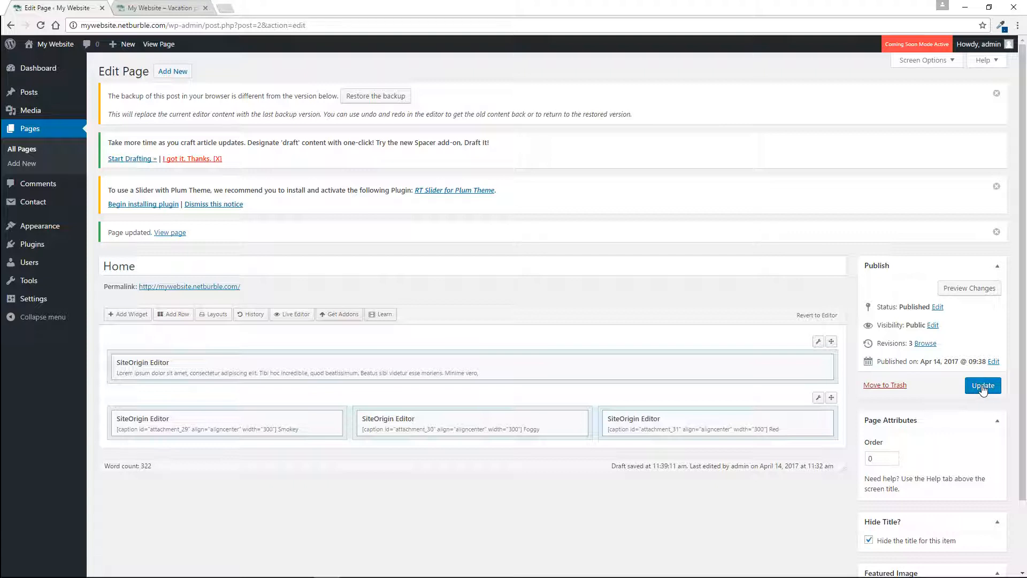
pyautogui.click(982, 387)
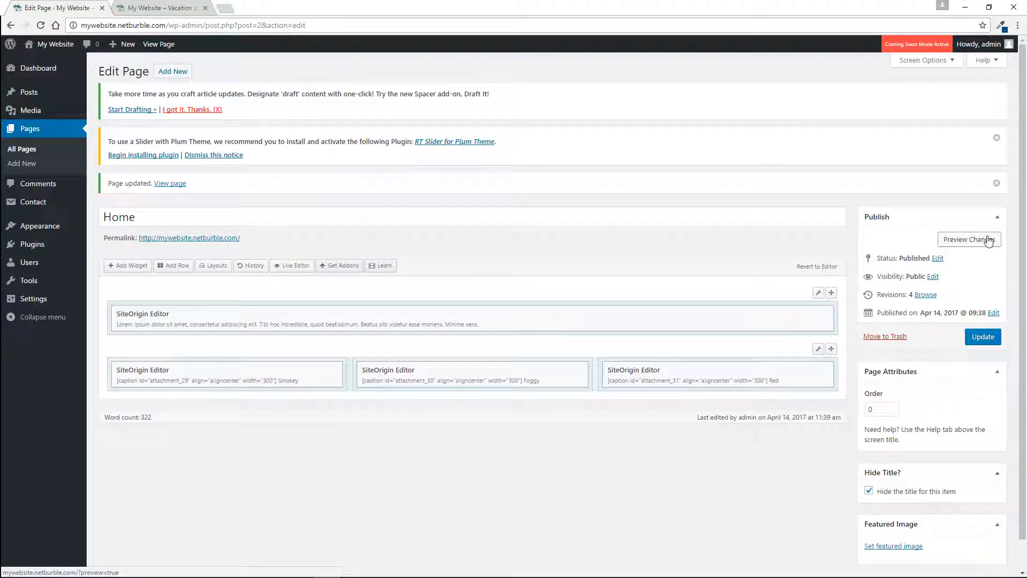
pyautogui.click(968, 240)
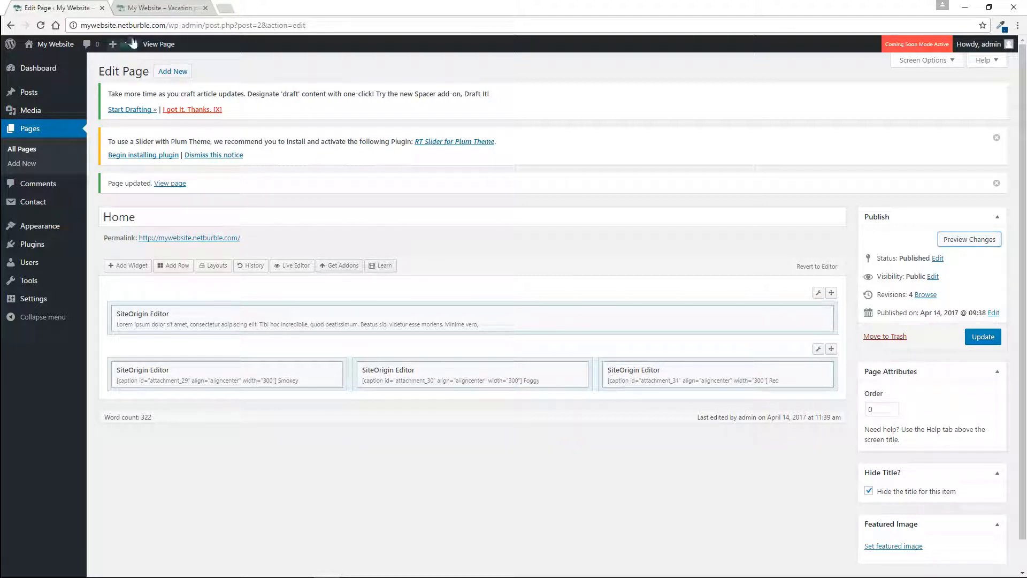
pyautogui.click(156, 9)
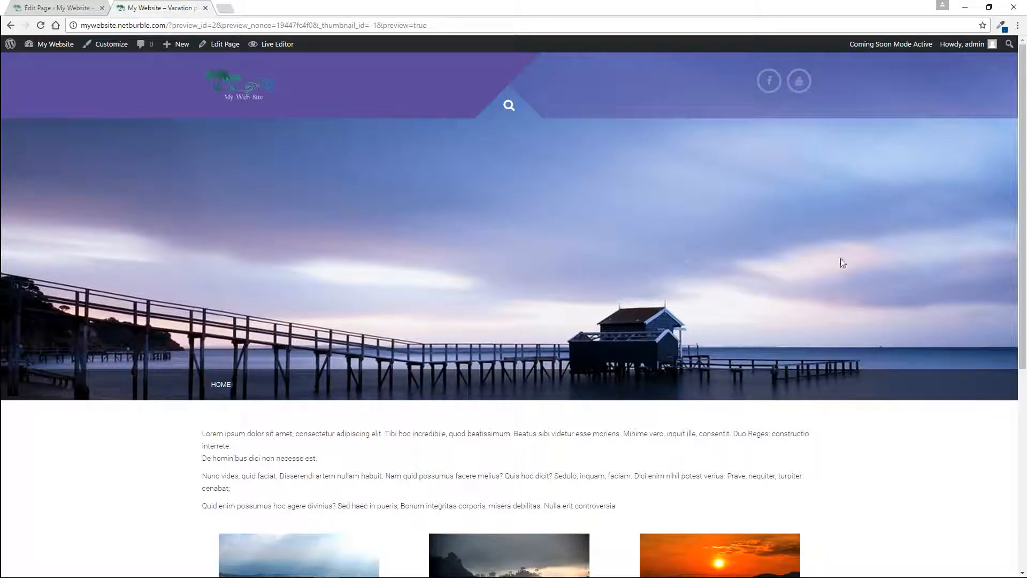
# - Scroll through the preview to check the three captioned images, then return to the Edit Page tab
pyautogui.moveTo(1022, 66); pyautogui.dragTo(1022, 237)
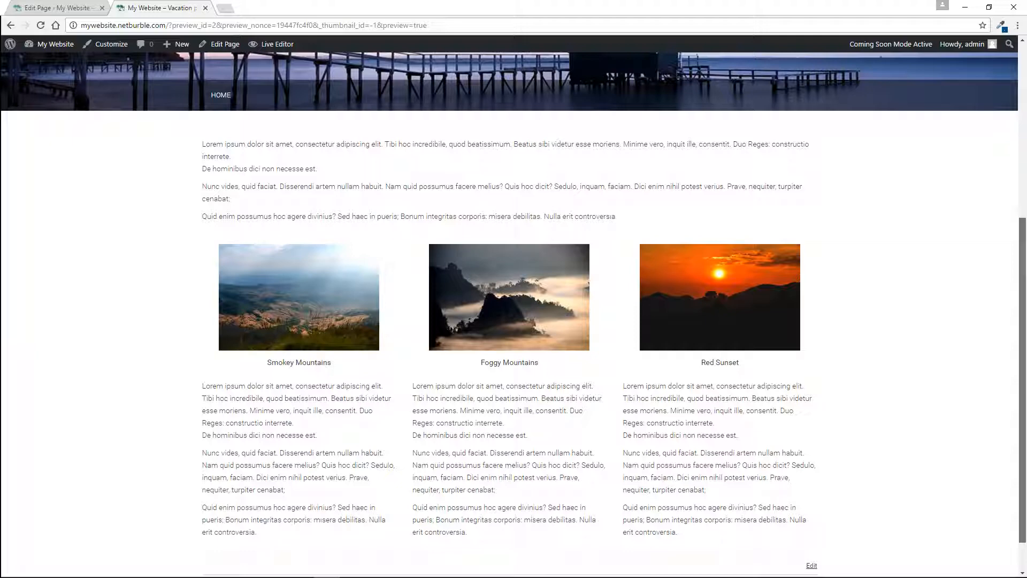
pyautogui.moveTo(1021, 235); pyautogui.dragTo(1022, 48)
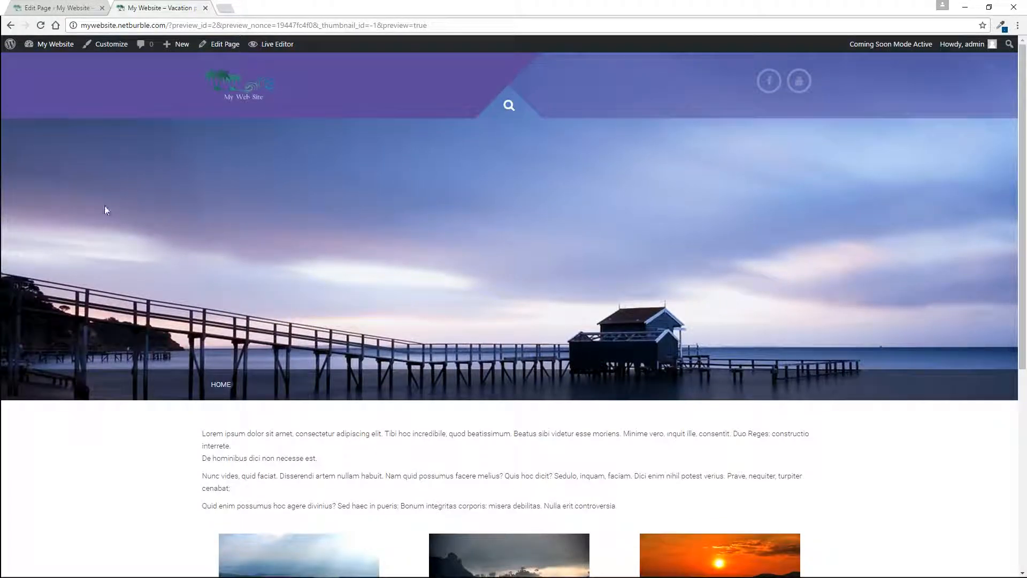
pyautogui.click(52, 11)
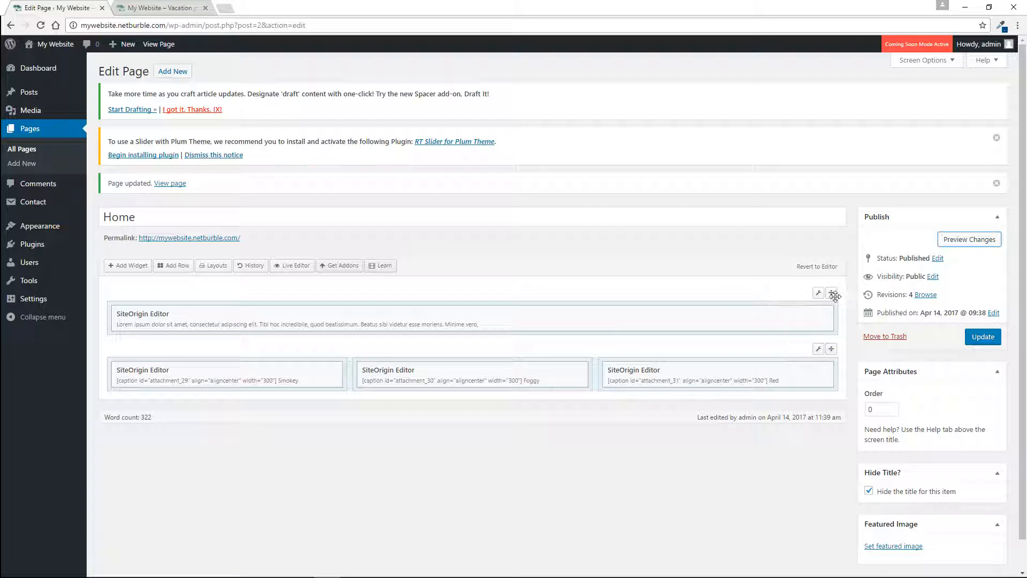
# - Move the Lorem ipsum text row below the three-column image row, update, and preview the page
pyautogui.moveTo(832, 292); pyautogui.dragTo(827, 348)
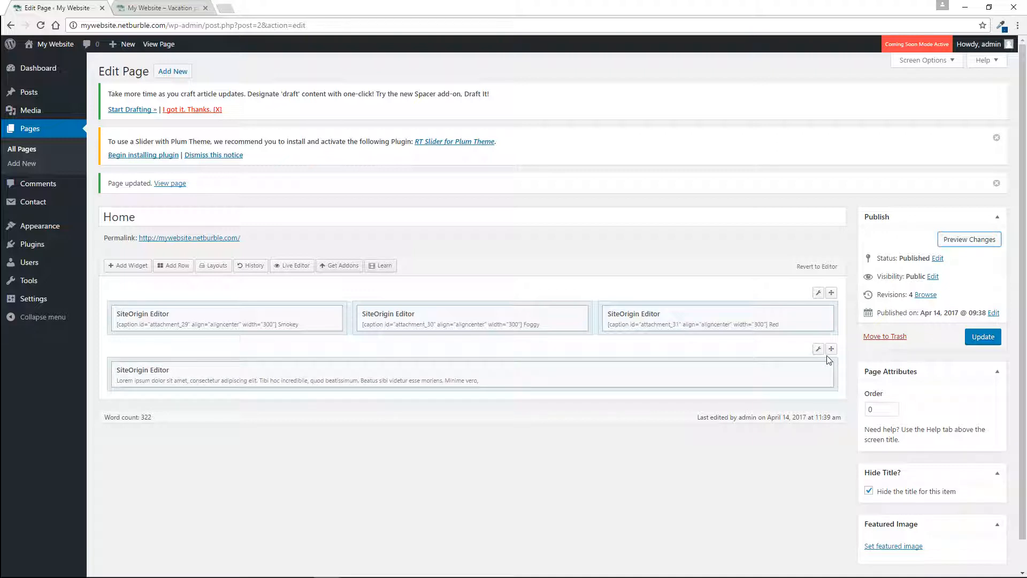
pyautogui.moveTo(819, 368)
pyautogui.click(983, 338)
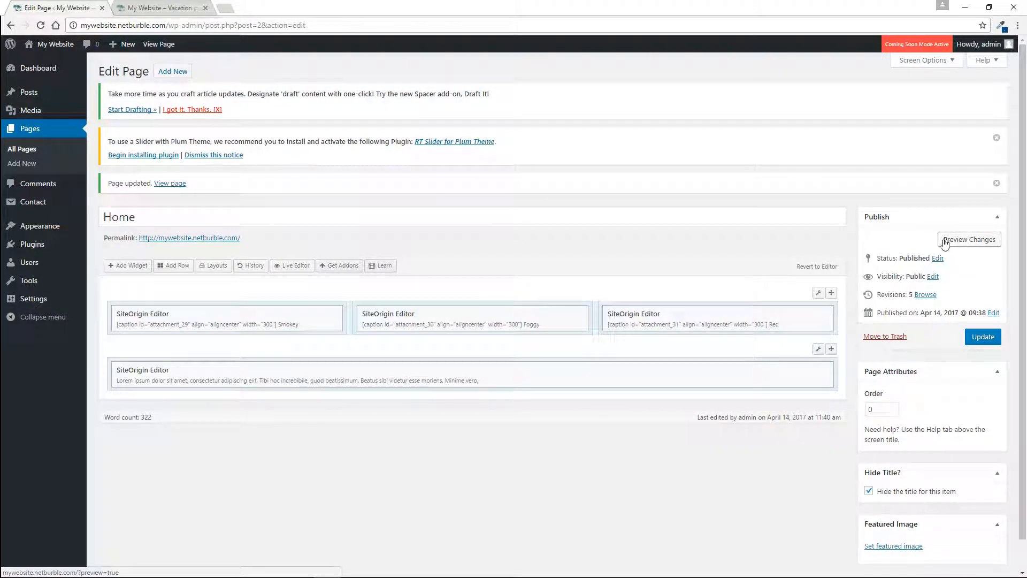
pyautogui.click(983, 242)
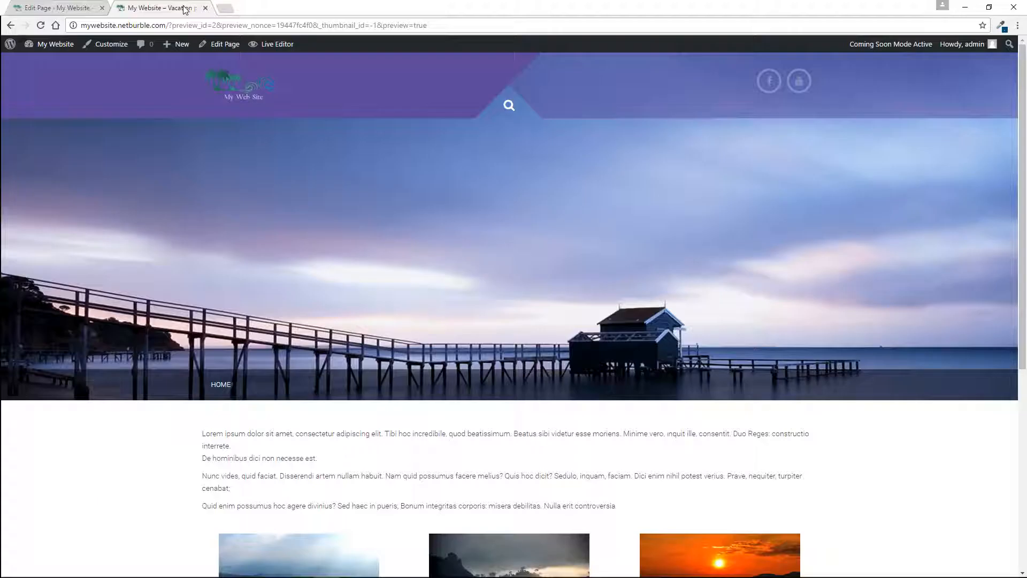
pyautogui.click(184, 10)
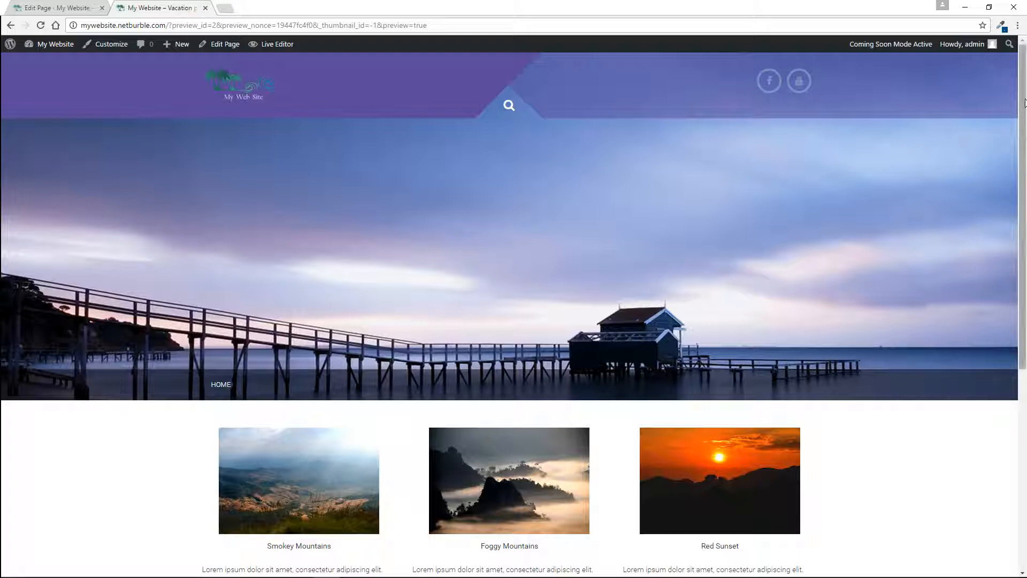
pyautogui.moveTo(1022, 77); pyautogui.dragTo(1013, 293)
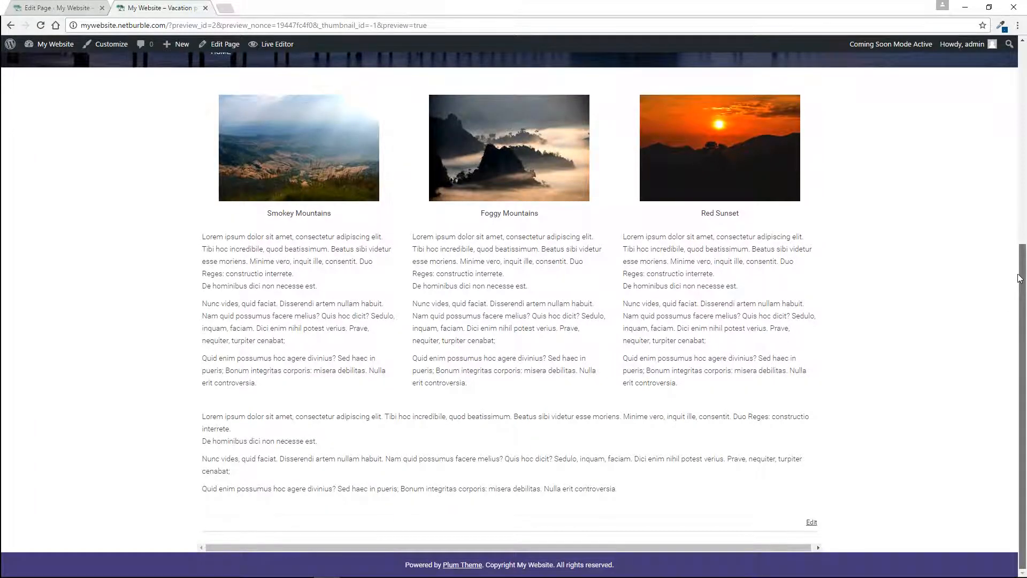
pyautogui.moveTo(1020, 277); pyautogui.dragTo(1019, 63)
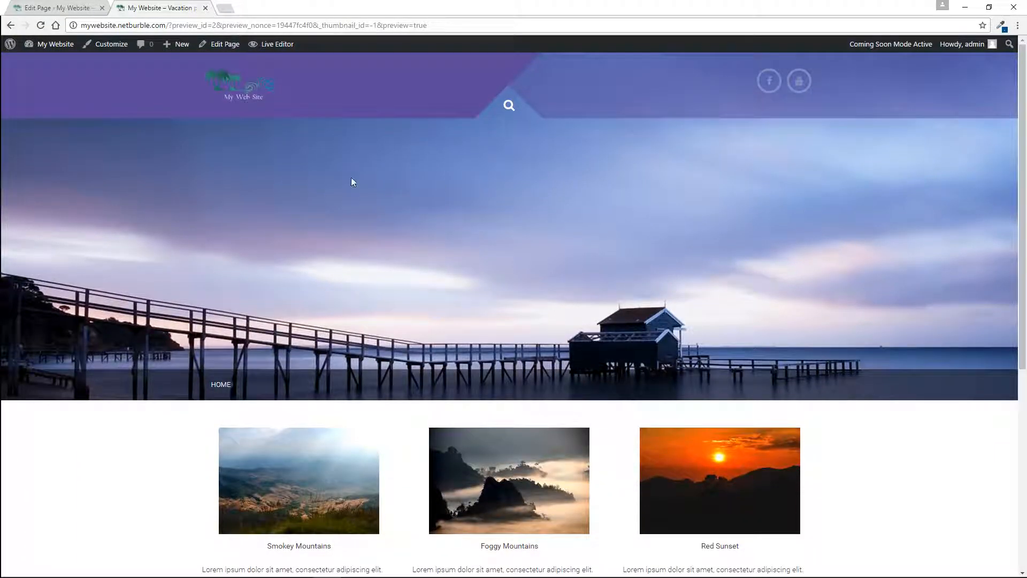
# - Delete the bottom Lorem ipsum text row from the Home page layout
pyautogui.click(50, 12)
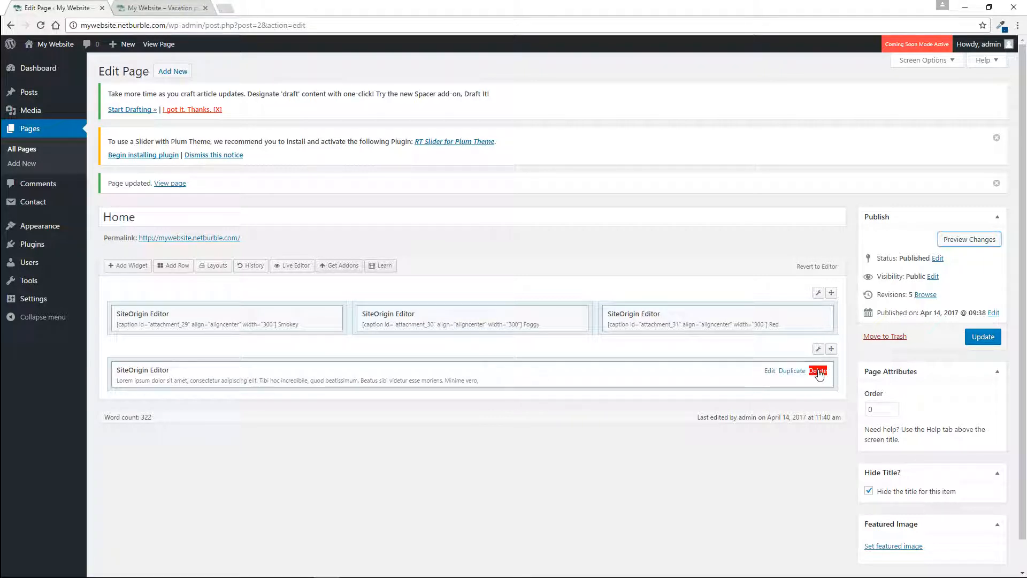
pyautogui.moveTo(819, 349)
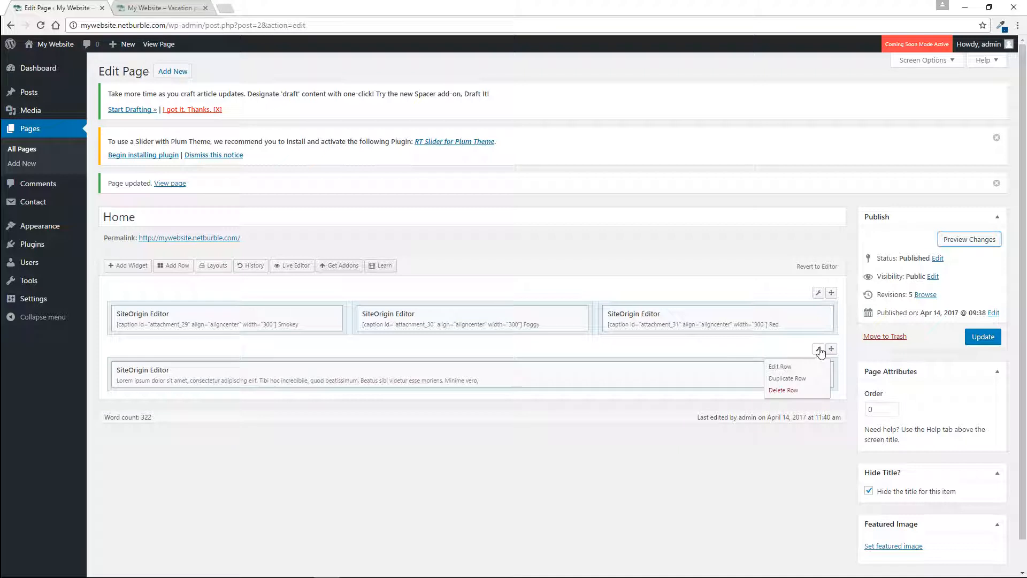
pyautogui.click(784, 395)
pyautogui.click(799, 395)
pyautogui.click(800, 396)
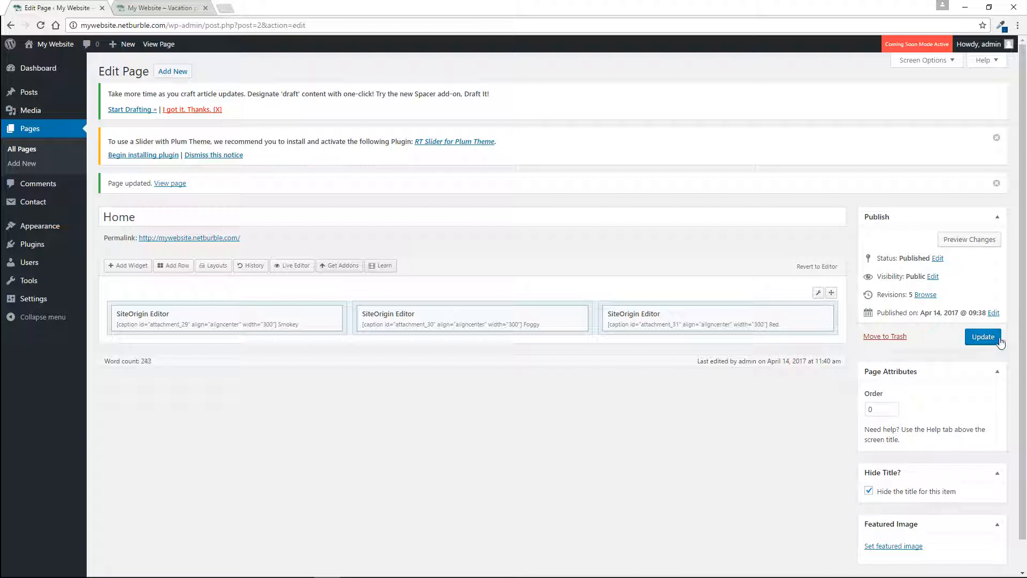
# - Update the Home page and view the refreshed preview
pyautogui.click(986, 338)
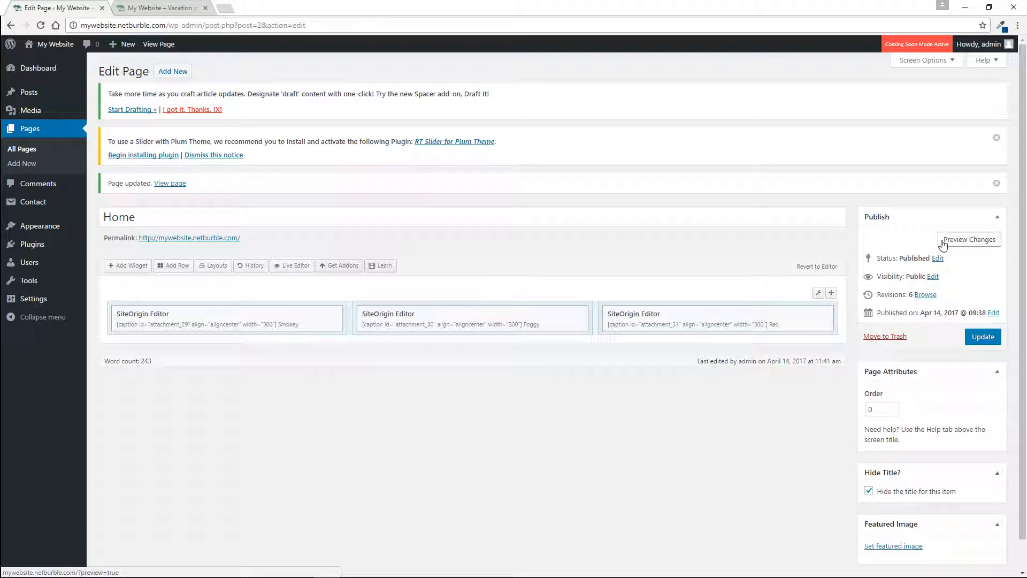
pyautogui.click(983, 244)
pyautogui.click(153, 9)
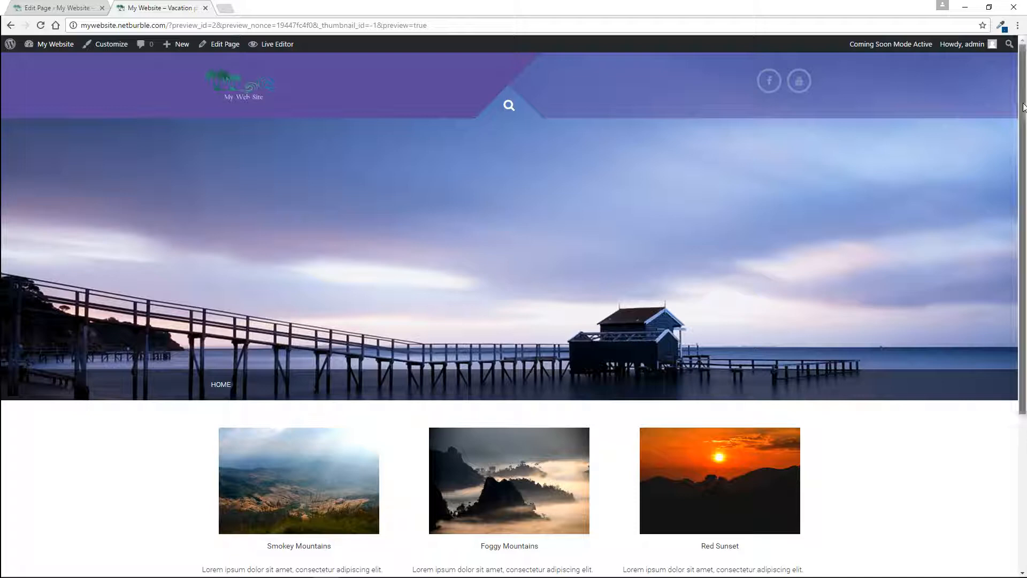
# - Scroll through the preview to check the image row, then return to the Pages admin list
pyautogui.scroll(-2, 1019, 135)
pyautogui.scroll(-3, 1022, 136)
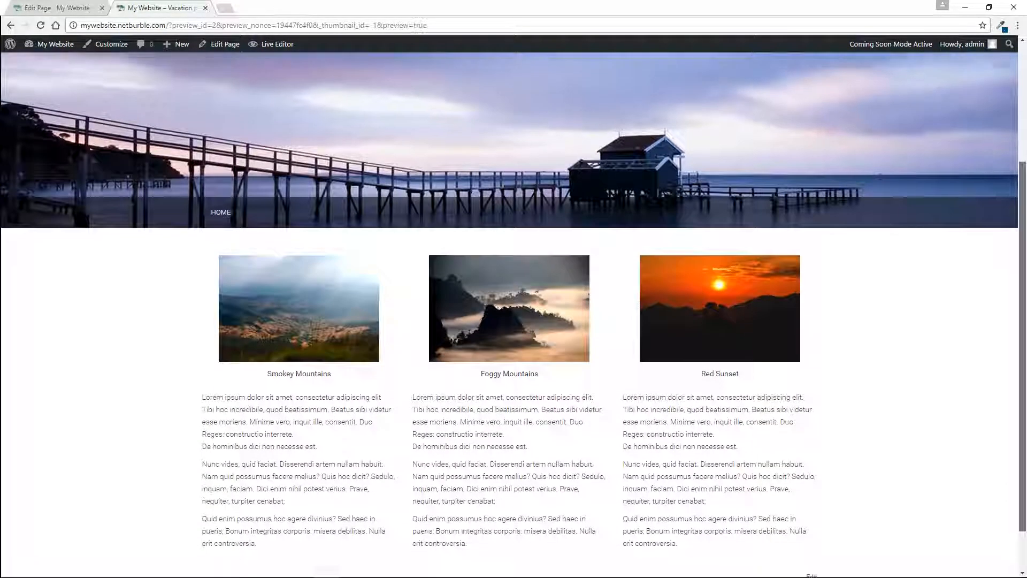
pyautogui.moveTo(1022, 228); pyautogui.dragTo(1022, 237)
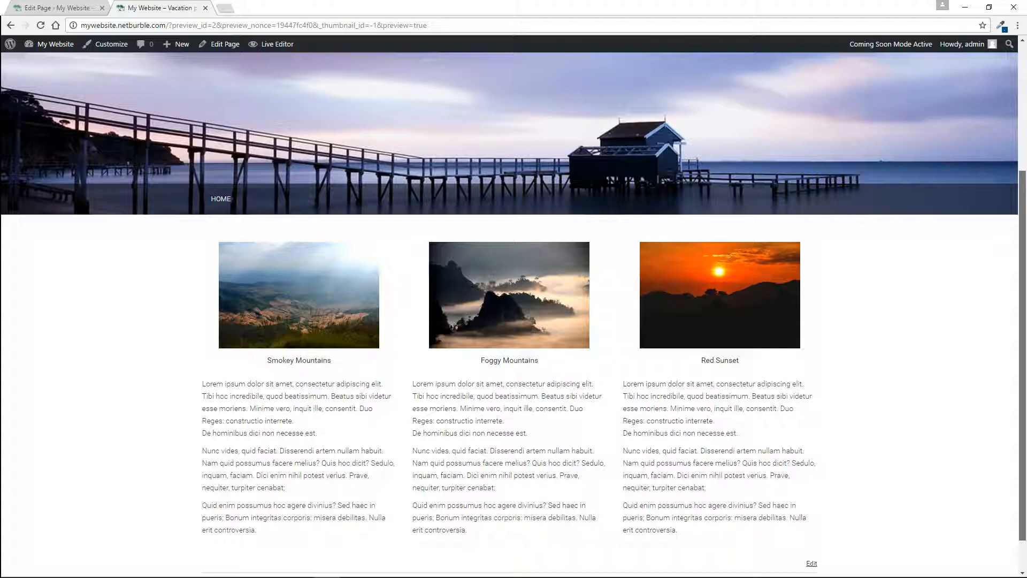
pyautogui.moveTo(1023, 237); pyautogui.dragTo(1022, 94)
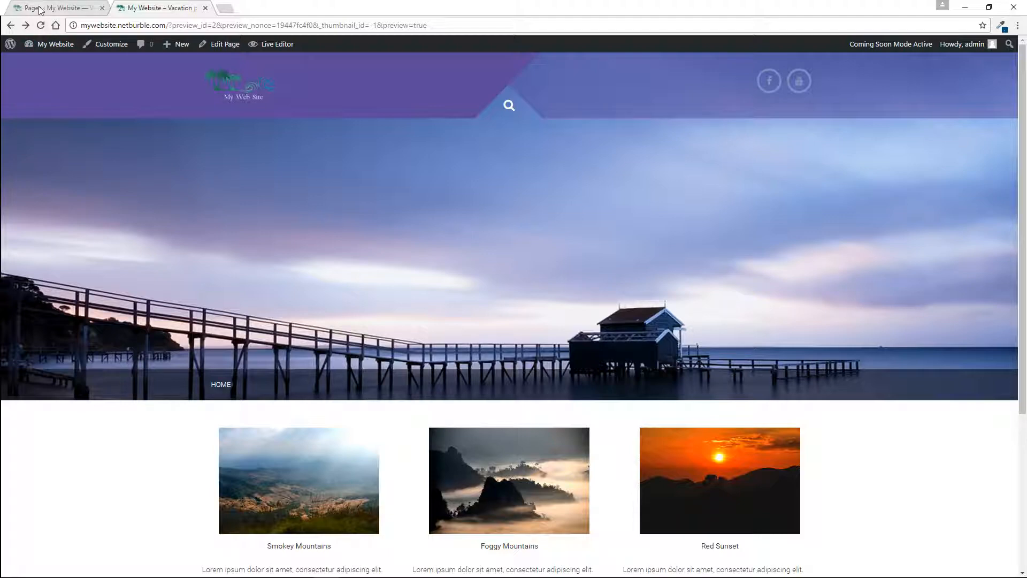
pyautogui.click(66, 11)
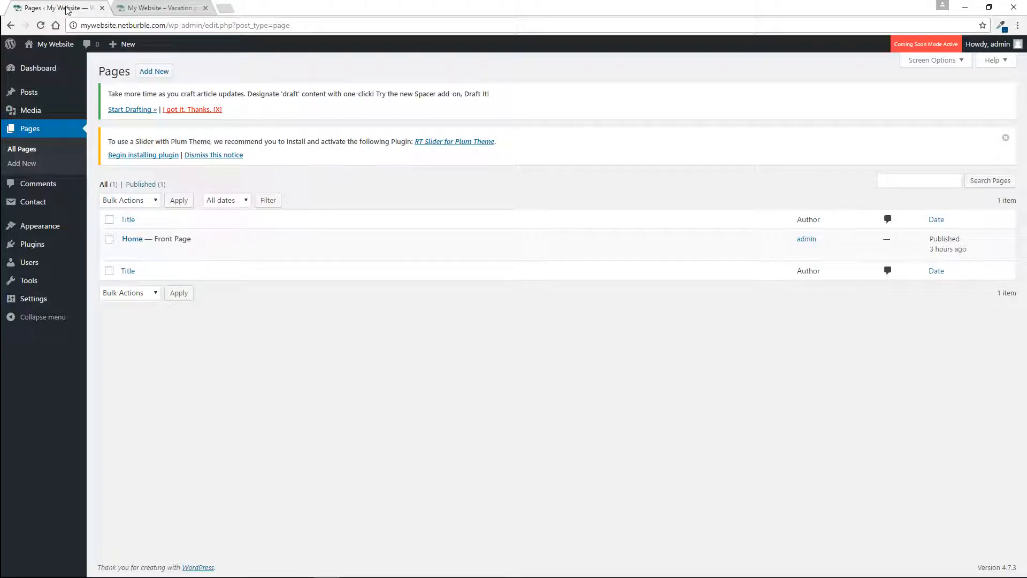
# - Set Coming Soon Page & Maintenance Mode to Disabled, save, and go to Installed Plugins
pyautogui.moveTo(25, 299)
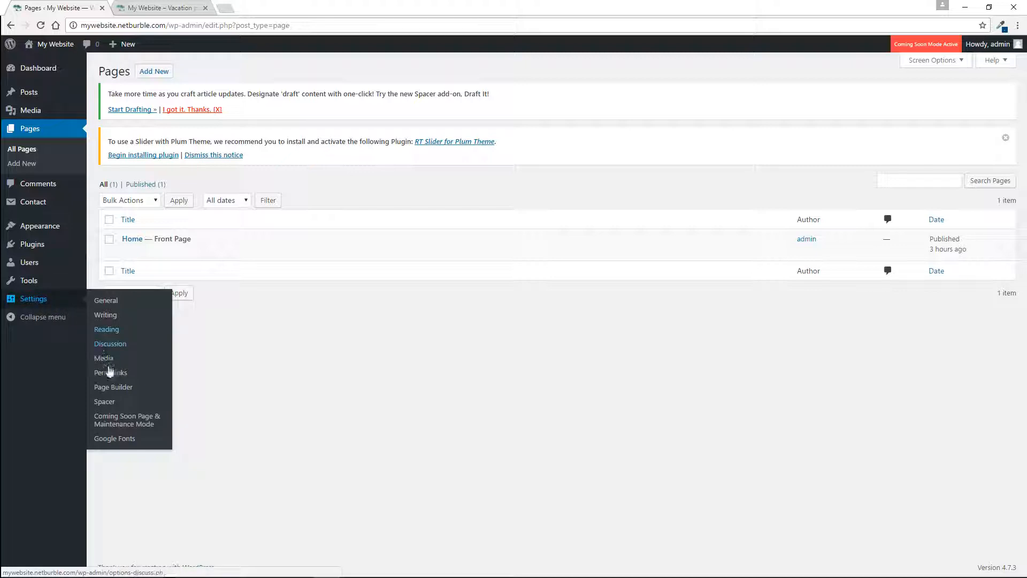
pyautogui.click(132, 422)
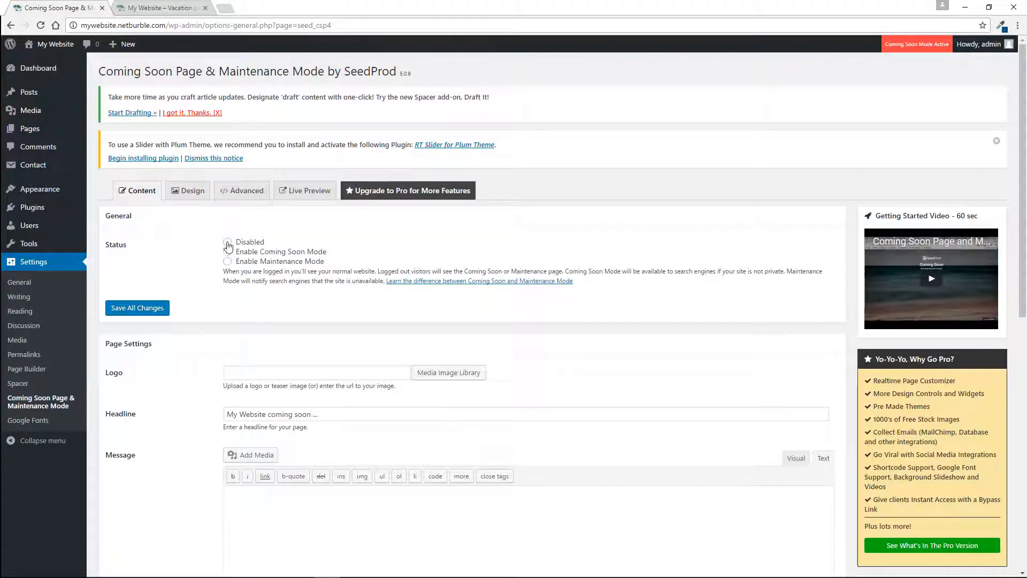
pyautogui.click(227, 242)
pyautogui.click(149, 313)
pyautogui.click(153, 313)
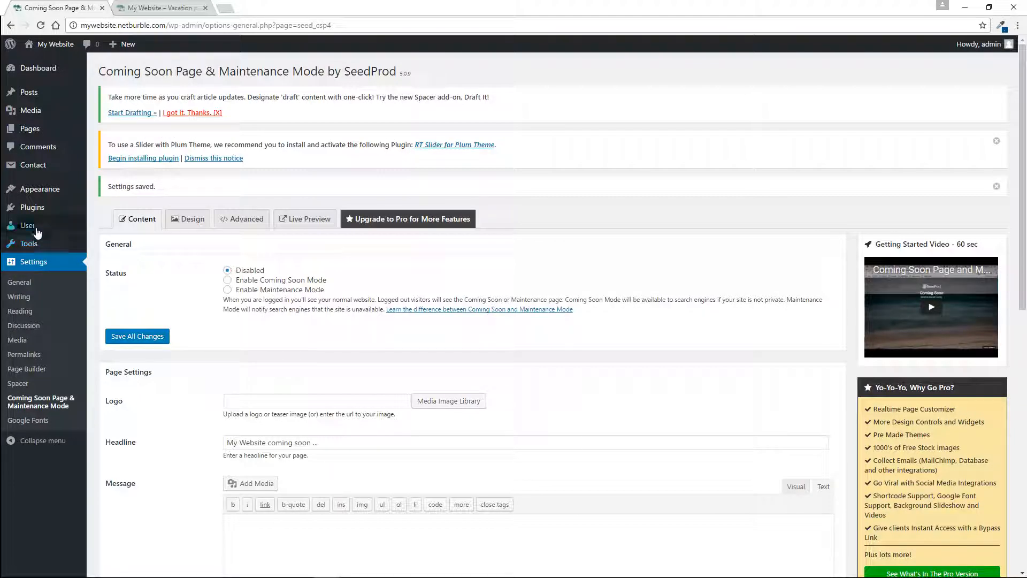
pyautogui.moveTo(31, 209)
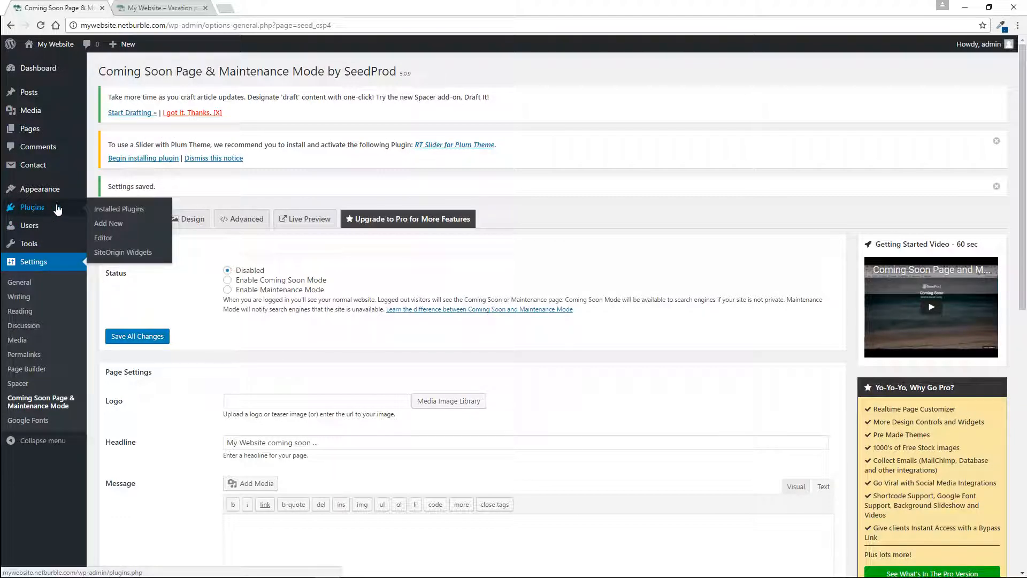
pyautogui.click(128, 209)
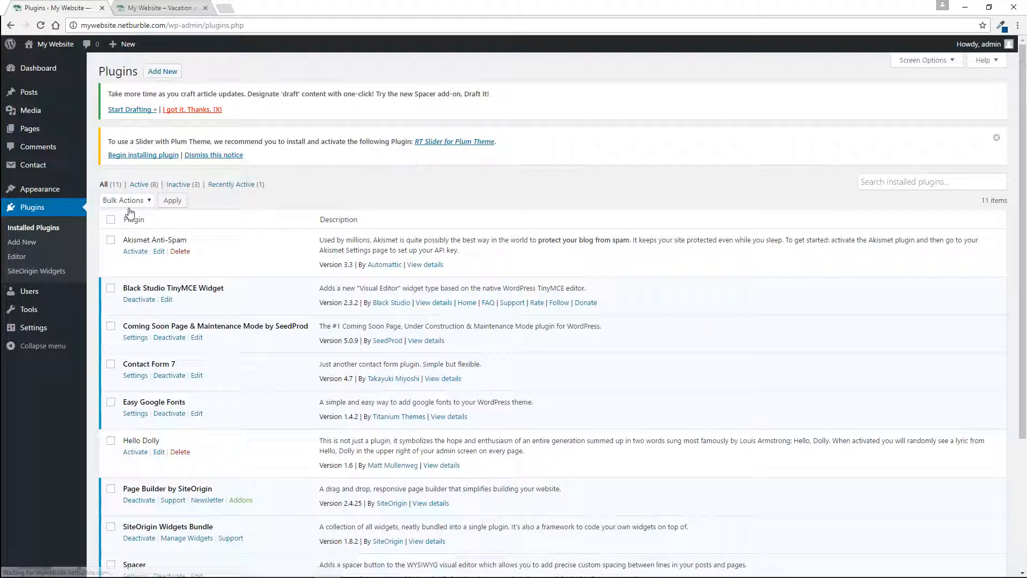
# - Activate the WP Super Cache plugin and open its Settings page
pyautogui.scroll(-4, 282, 280)
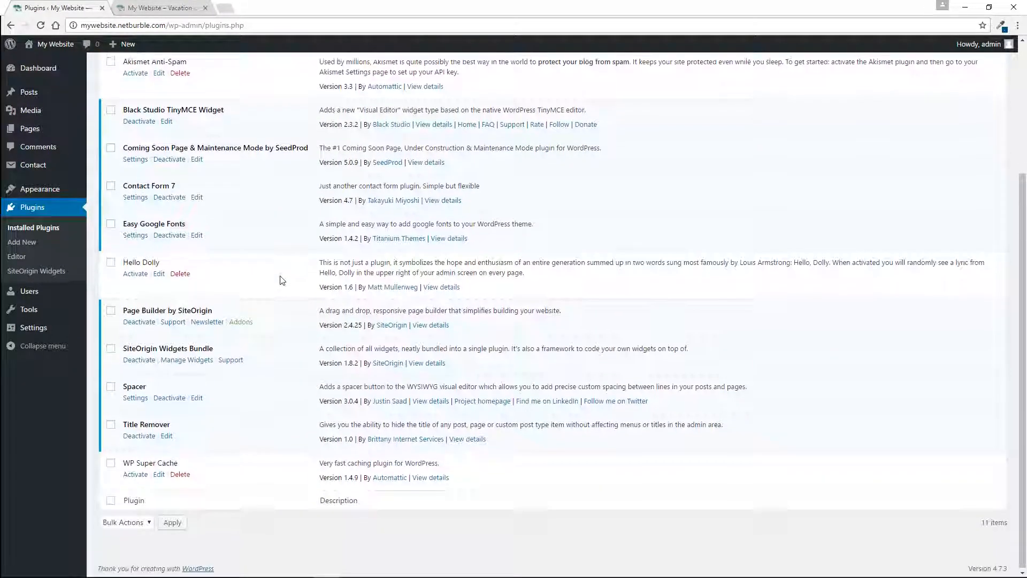
pyautogui.click(136, 474)
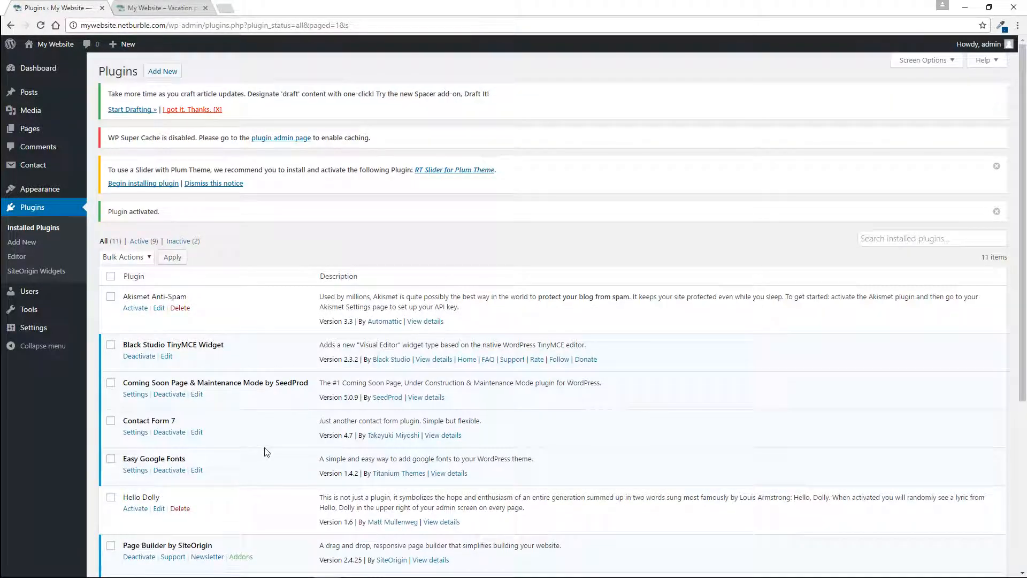
pyautogui.scroll(-5, 266, 452)
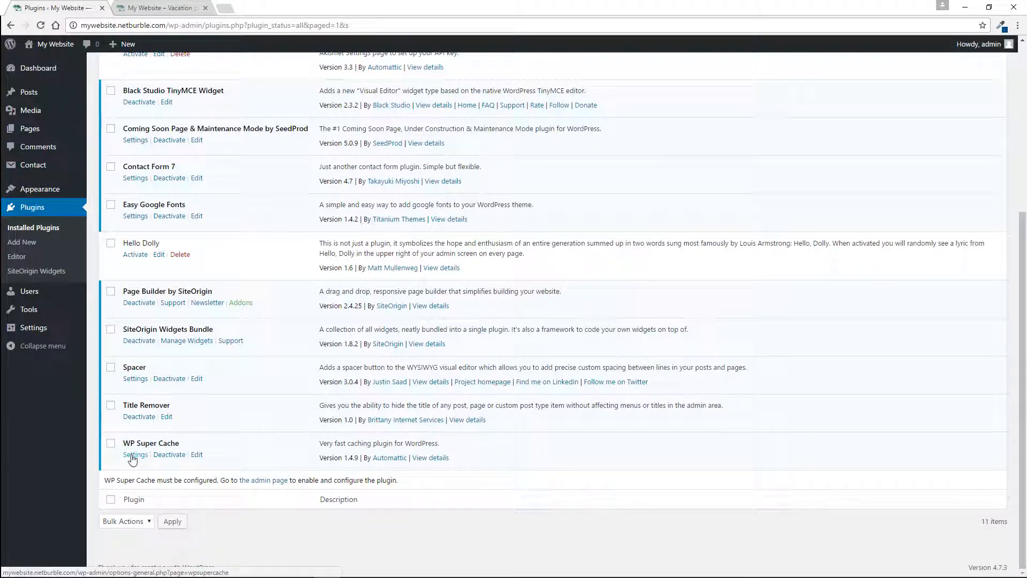
pyautogui.click(132, 455)
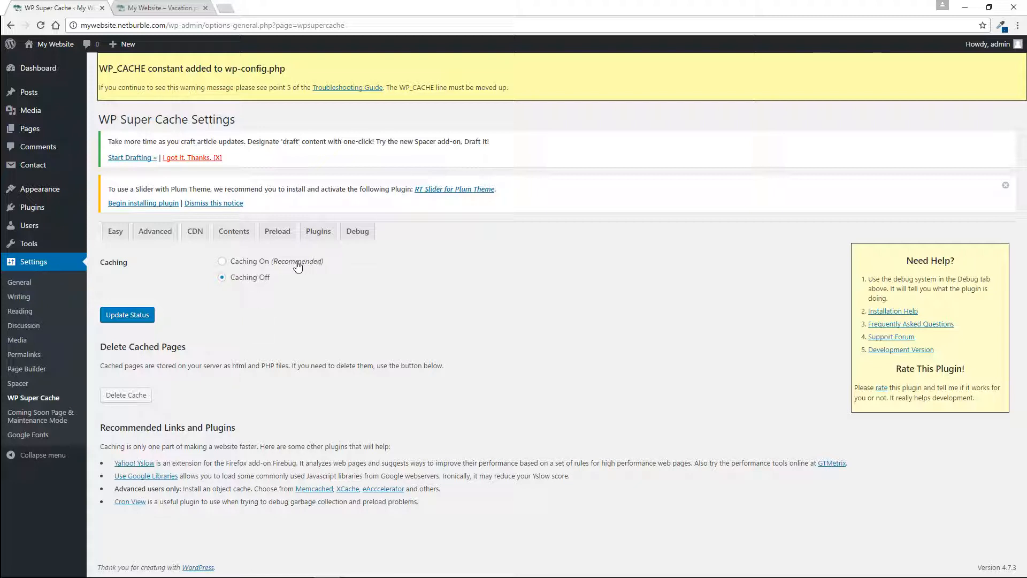
# - Turn WP Super Cache caching on, update the status, and run the cache test
pyautogui.click(221, 262)
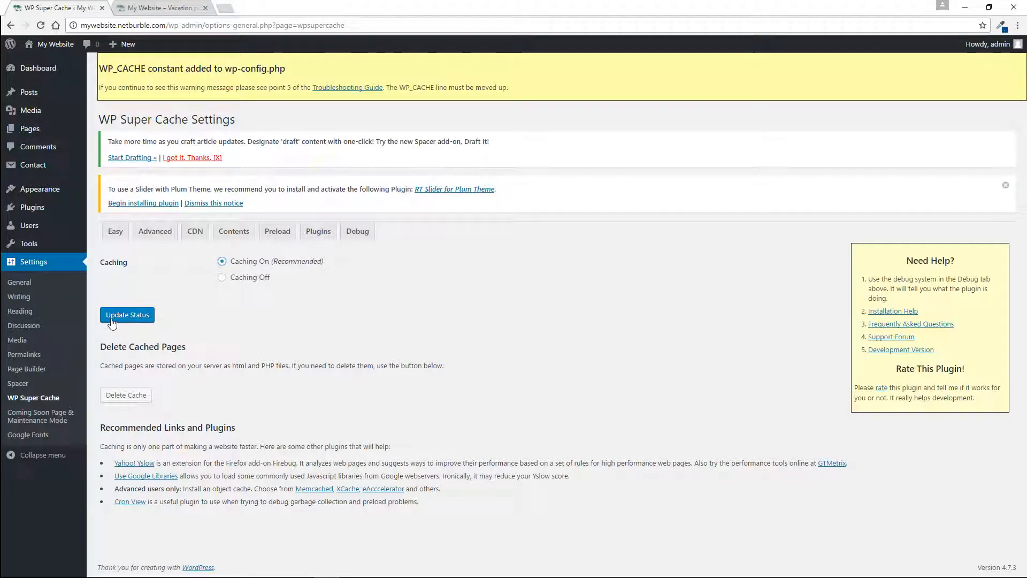
pyautogui.click(140, 317)
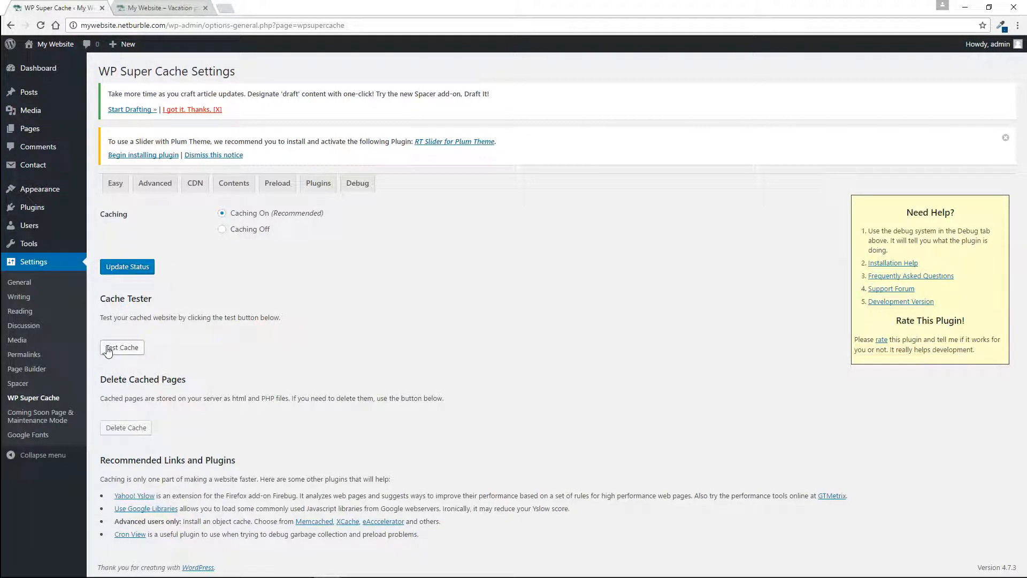
pyautogui.click(130, 352)
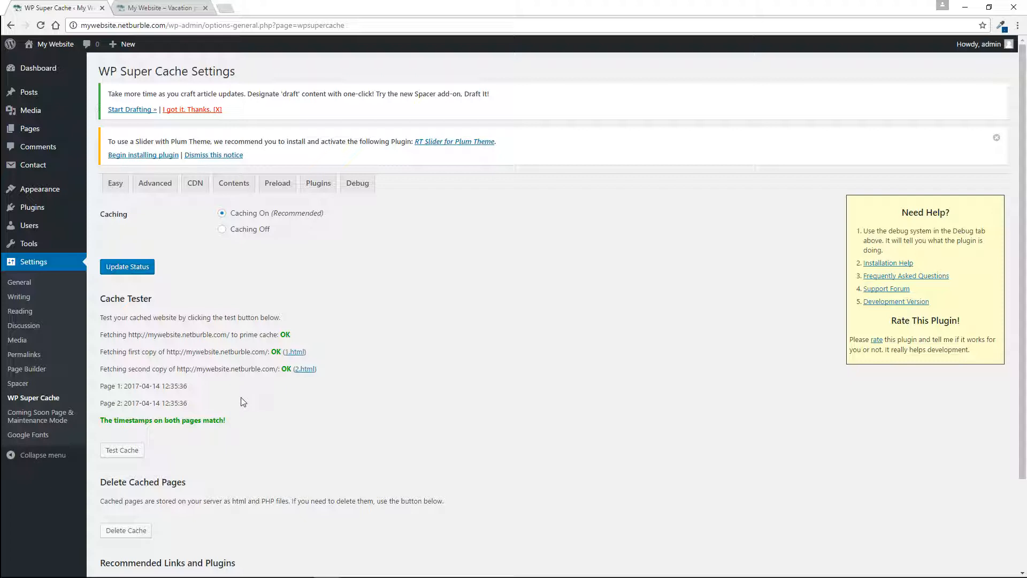
# - Delete the cached pages and expired cache files, leaving 0 cached pages
pyautogui.click(116, 530)
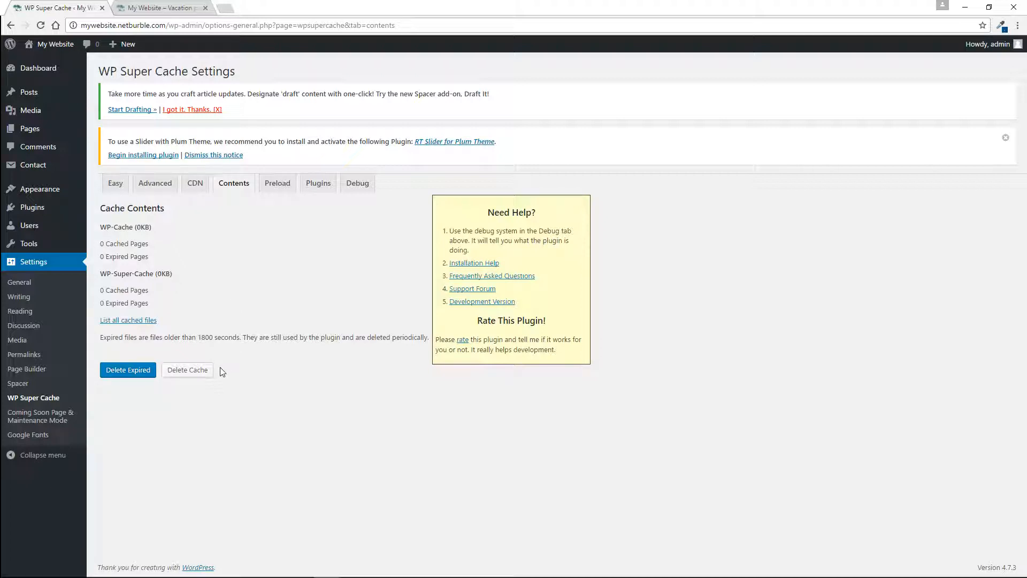
pyautogui.click(180, 377)
pyautogui.click(127, 371)
pyautogui.click(178, 11)
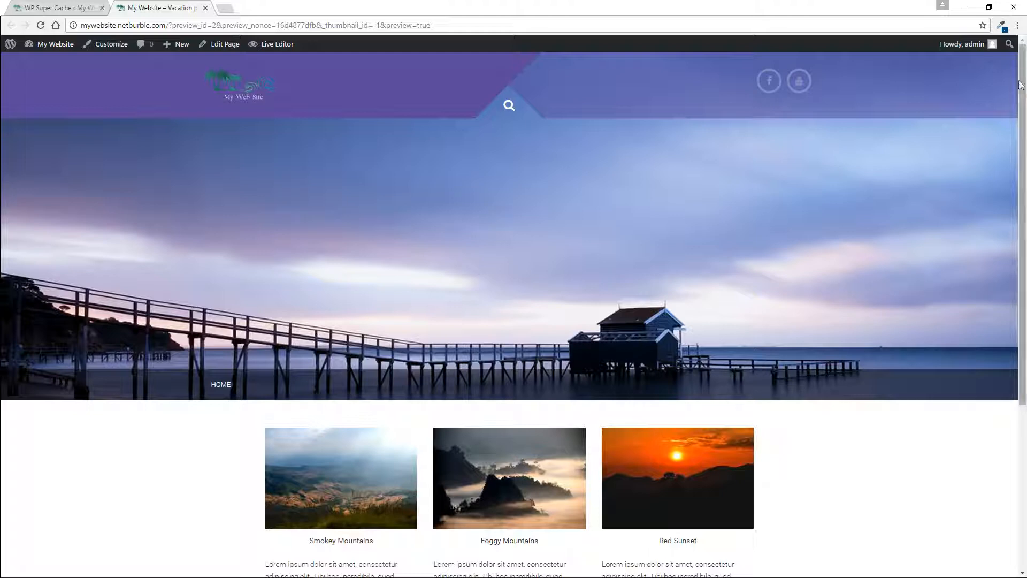
pyautogui.scroll(-2, 1024, 128)
pyautogui.scroll(-3, 1024, 144)
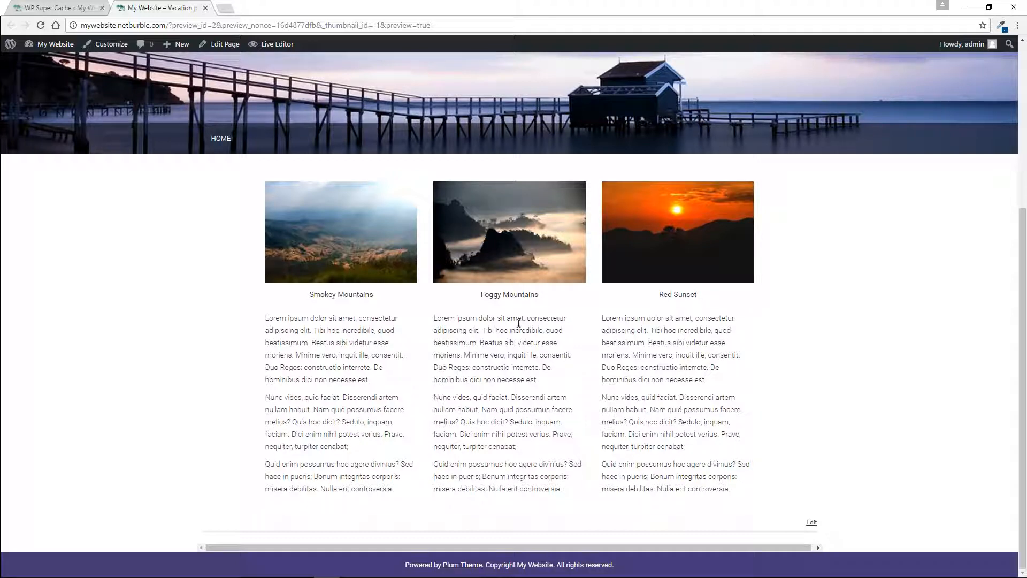
pyautogui.click(59, 8)
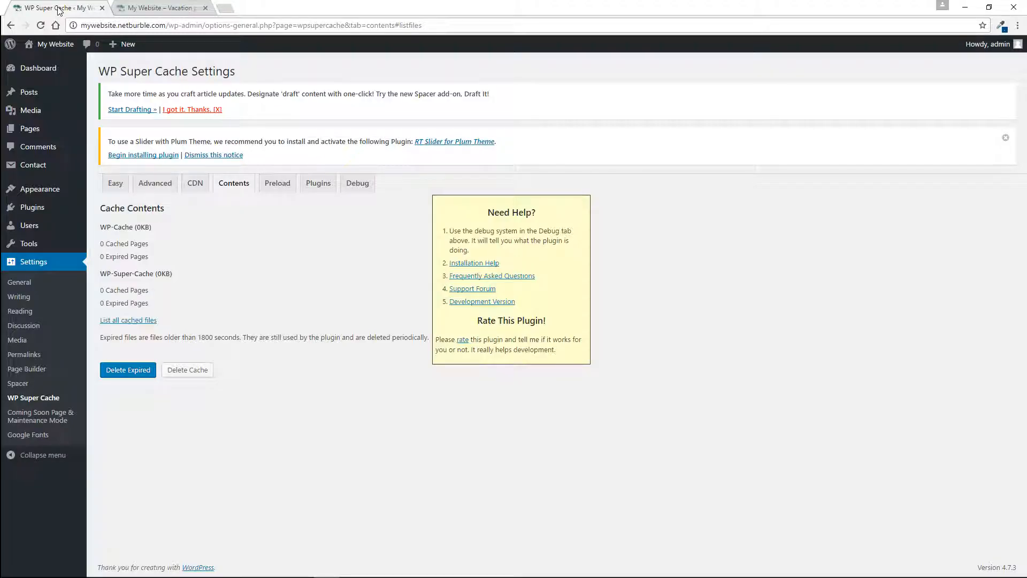
pyautogui.moveTo(35, 211)
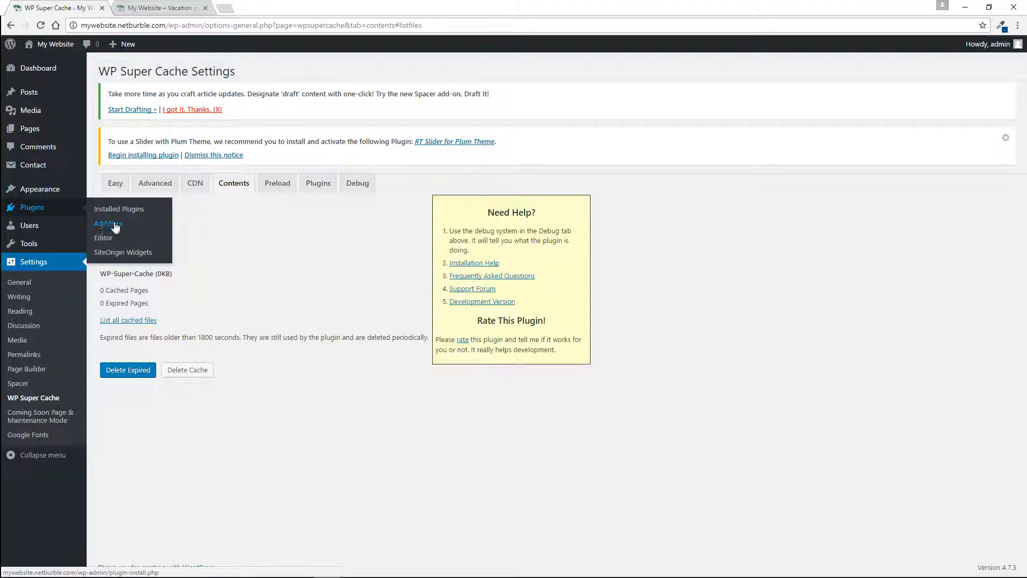
# - Search for 'simple custom css', then install and activate Simple Custom CSS and JS
pyautogui.click(116, 225)
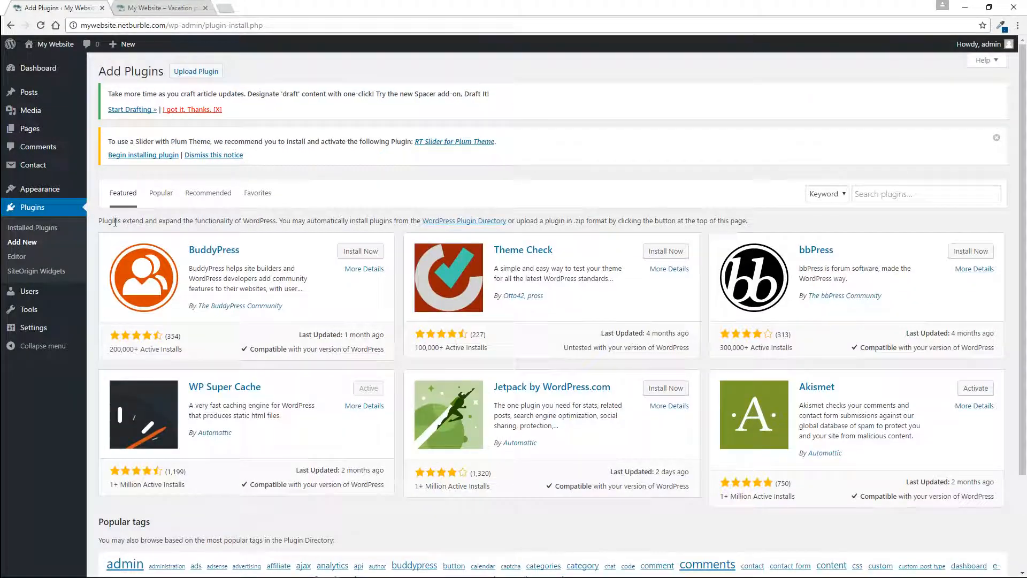
pyautogui.click(926, 191)
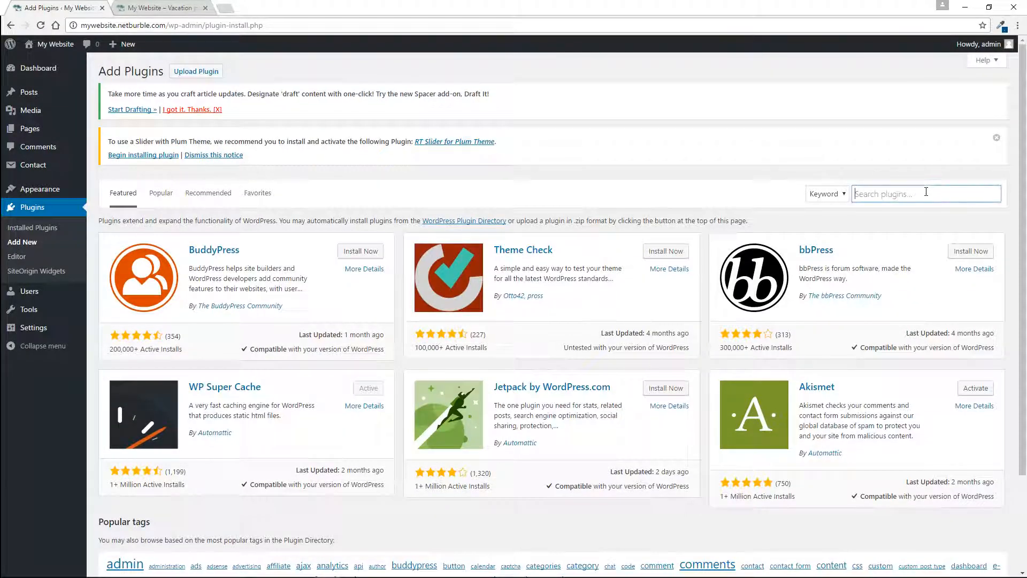
pyautogui.write('simple')
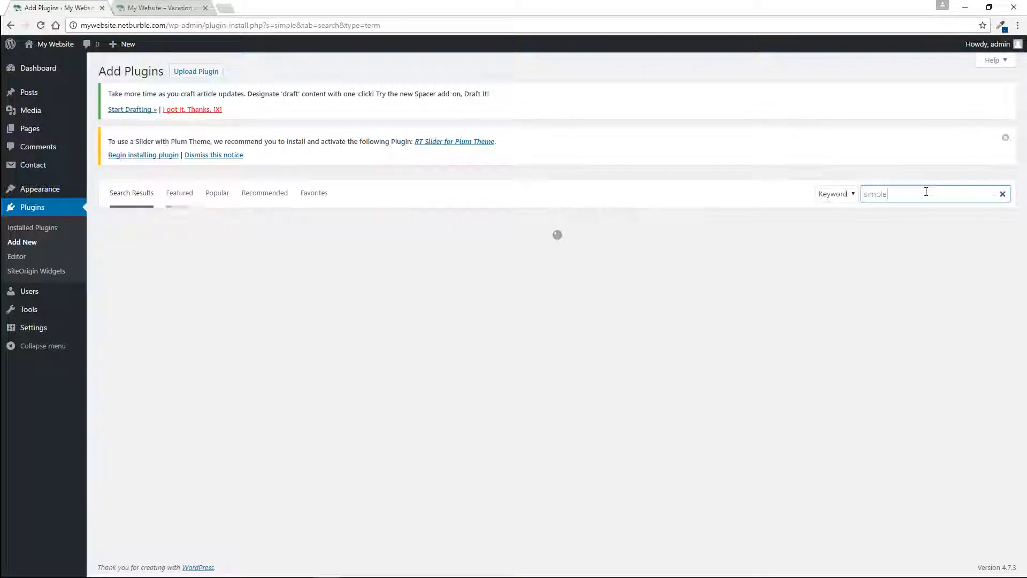
pyautogui.write(' uustom ')
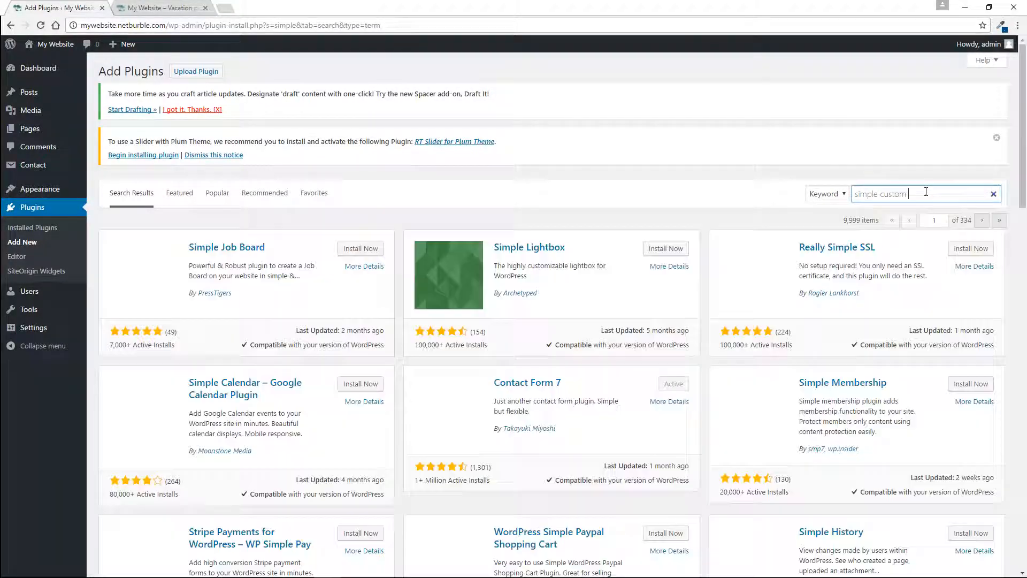
pyautogui.write('css')
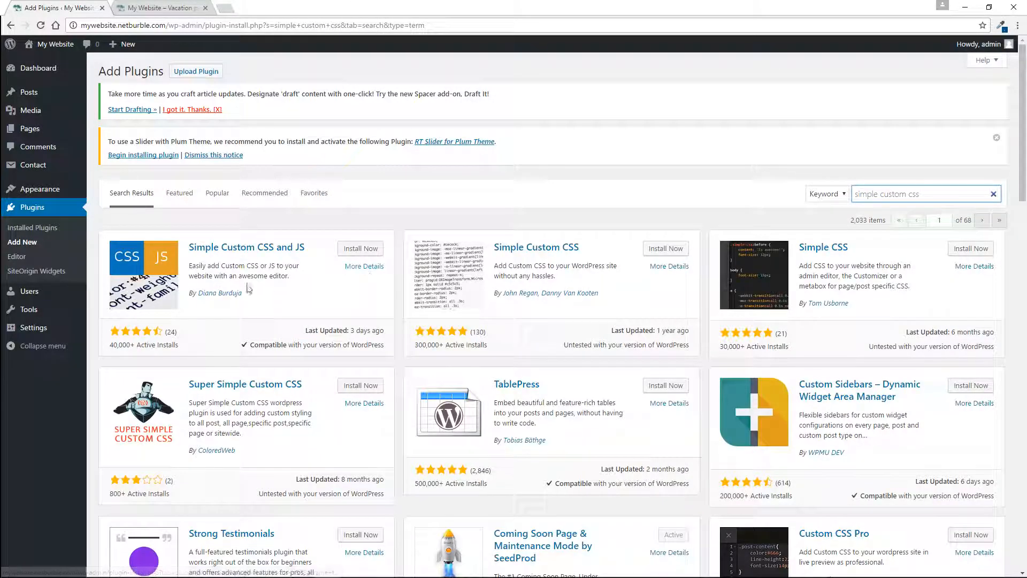
pyautogui.click(368, 254)
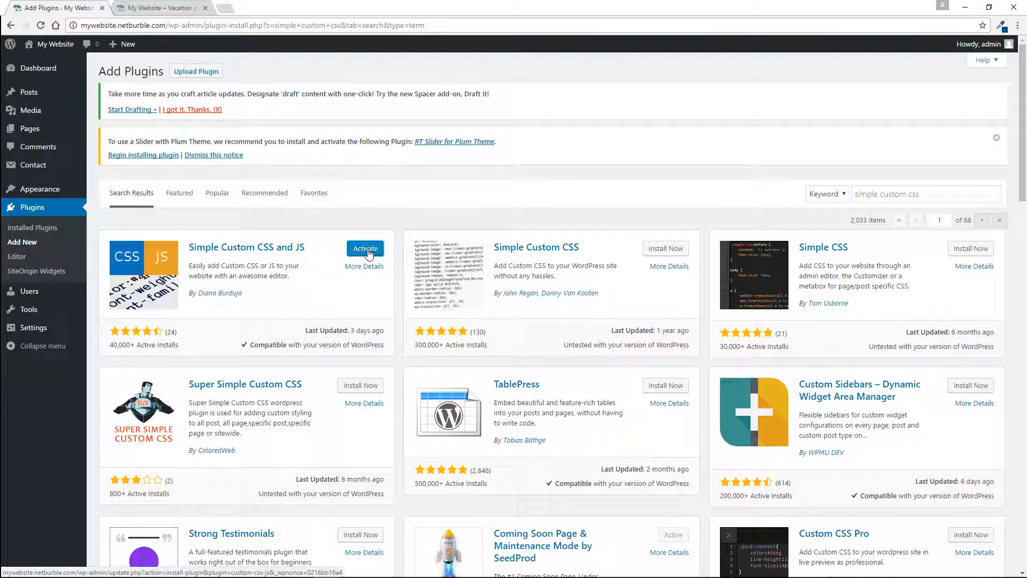
pyautogui.click(367, 250)
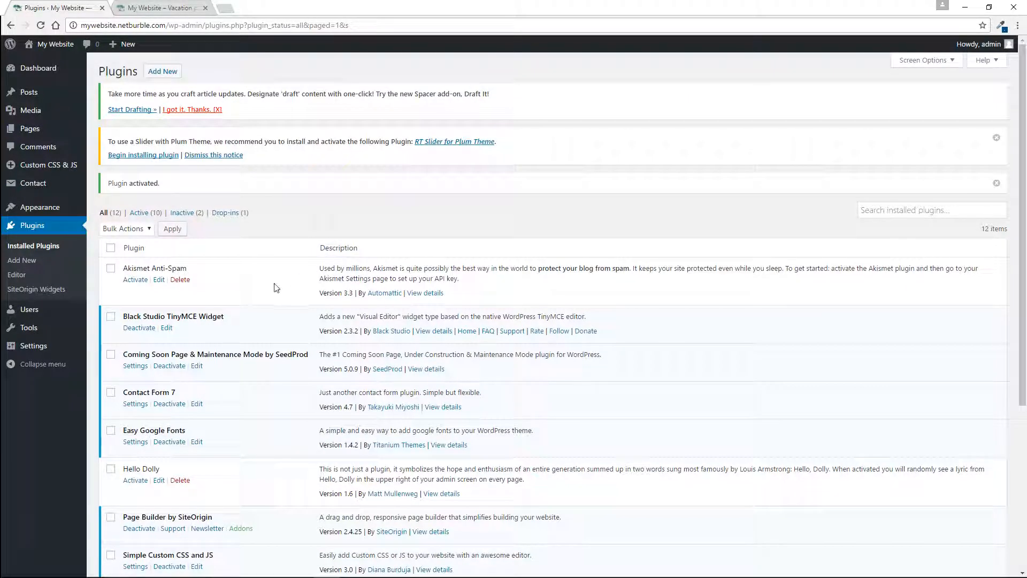
pyautogui.scroll(-5, 276, 288)
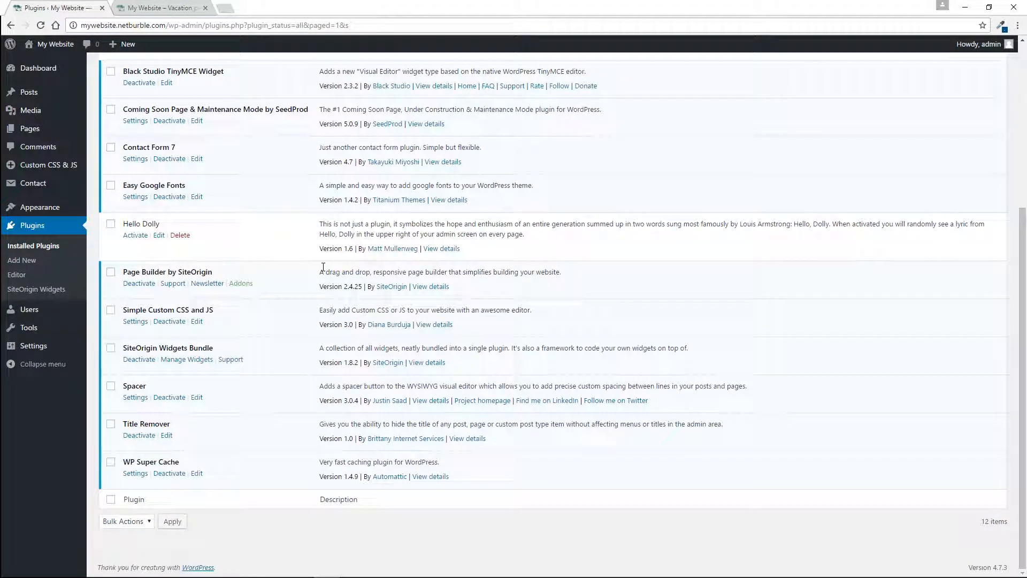
# - Create a custom CSS entry titled 'Full Width Pages', then bring up the webburble.com tab
pyautogui.click(134, 321)
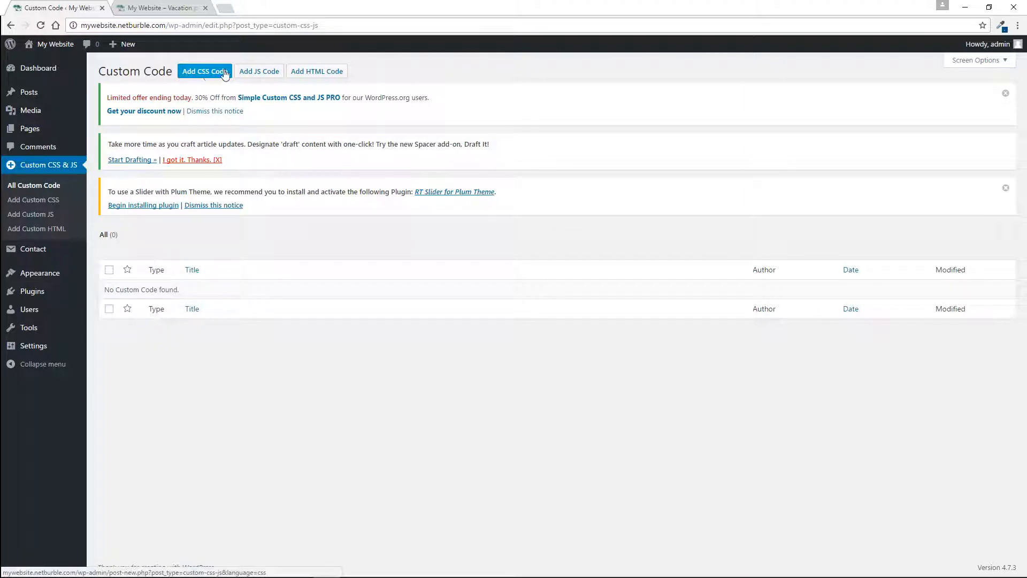
pyautogui.click(205, 74)
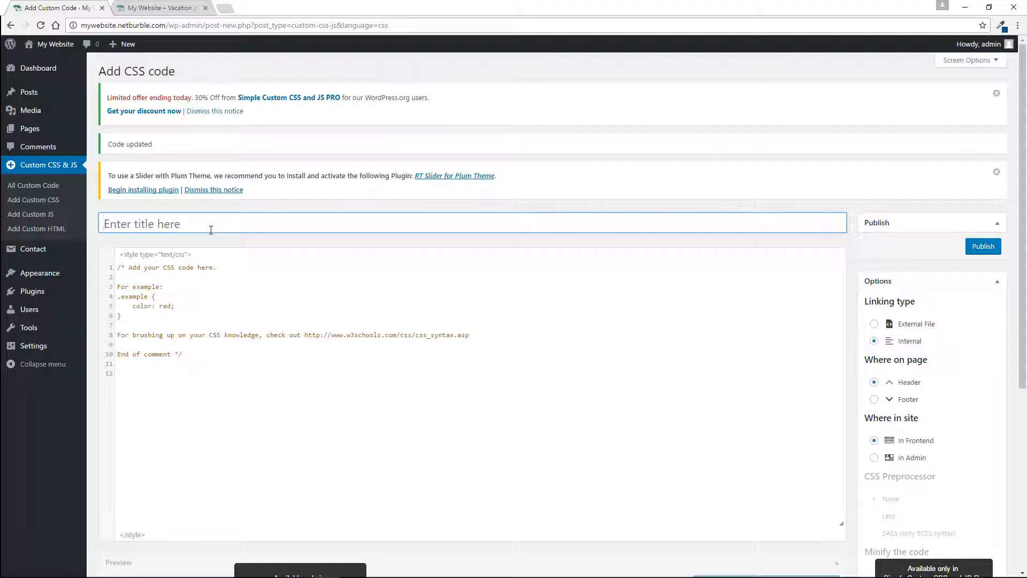
pyautogui.write('Full Width')
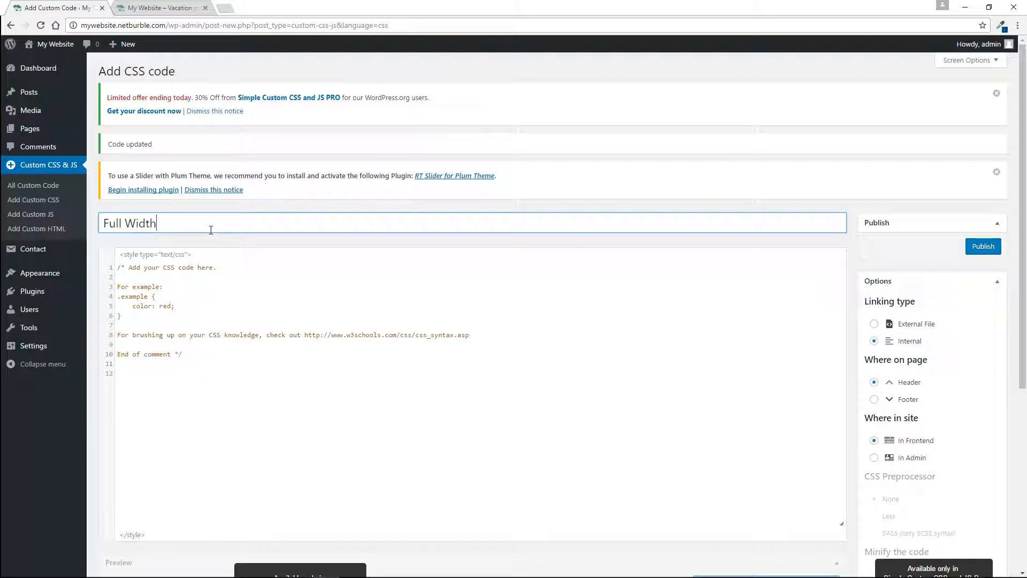
pyautogui.write(' Pages')
pyautogui.click(132, 374)
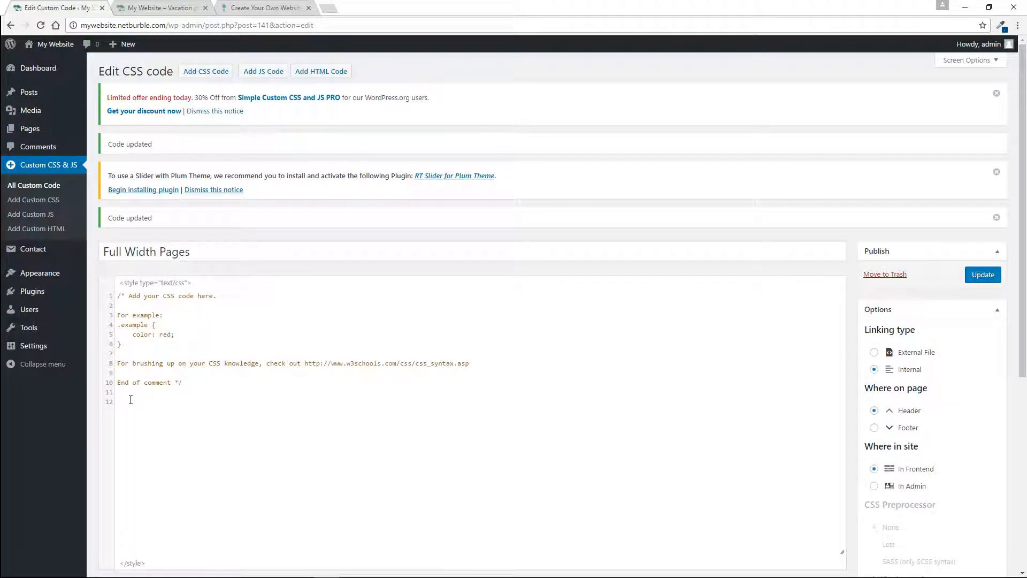
pyautogui.click(257, 7)
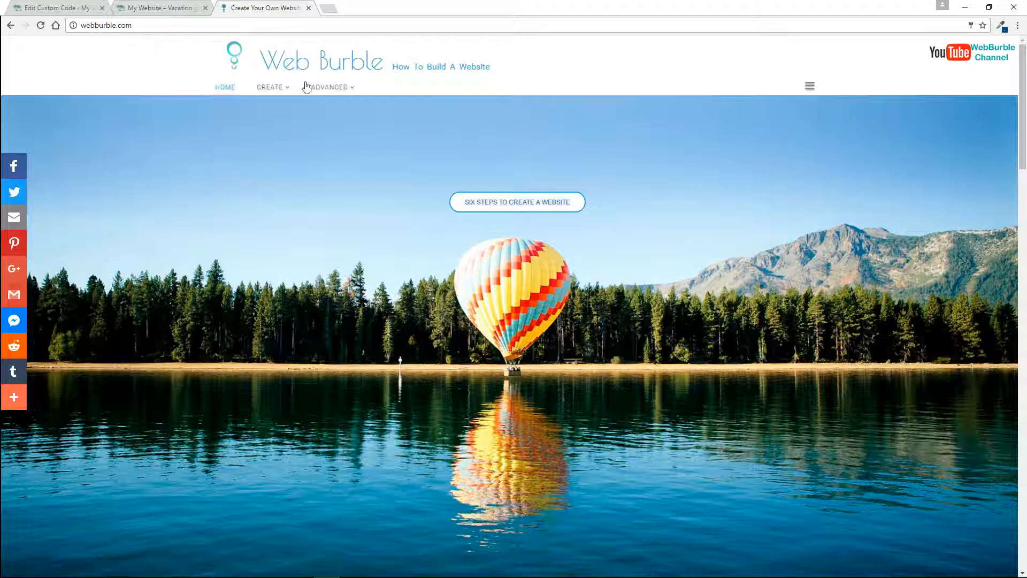
# - Copy the four CSS blocks from WebBurble's Advanced > Template Scripts page and return to WordPress
pyautogui.moveTo(326, 89)
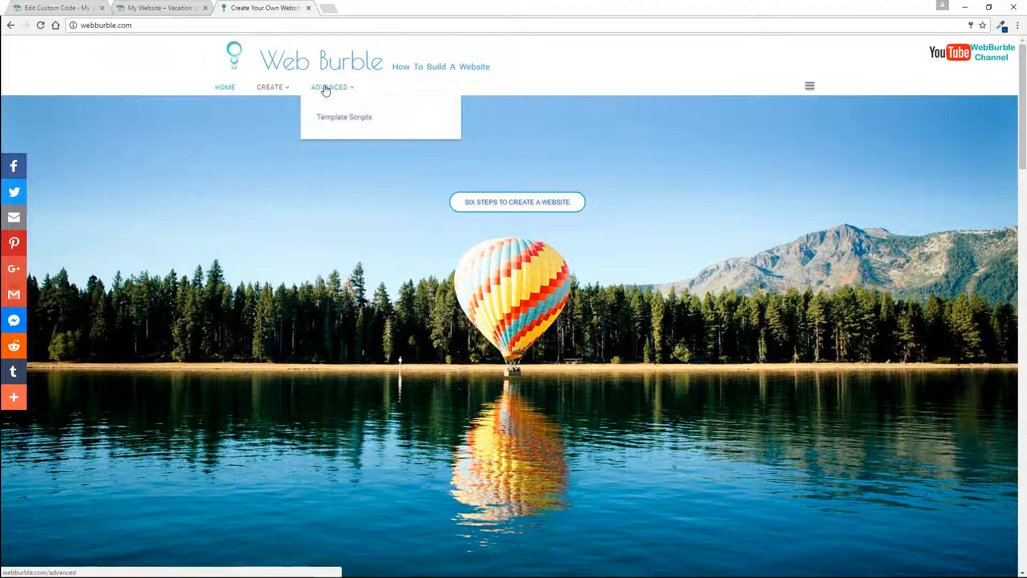
pyautogui.click(334, 118)
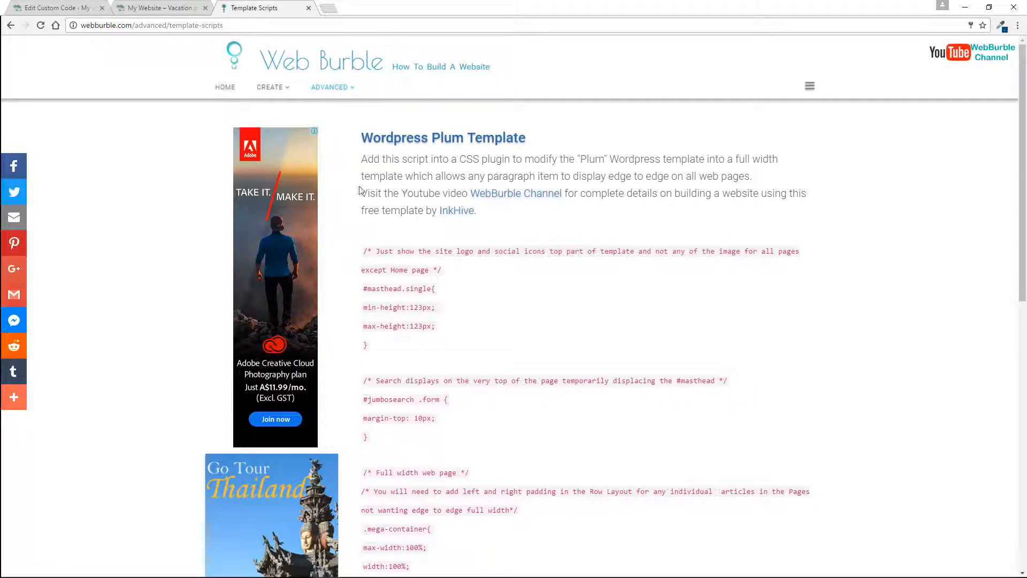
pyautogui.scroll(-3, 345, 192)
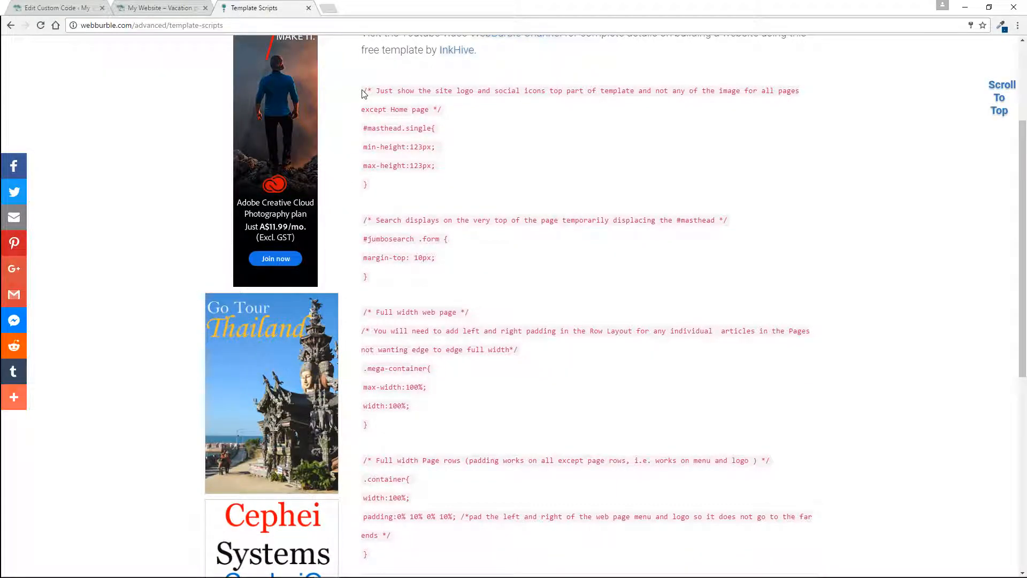
pyautogui.moveTo(363, 94); pyautogui.dragTo(396, 547)
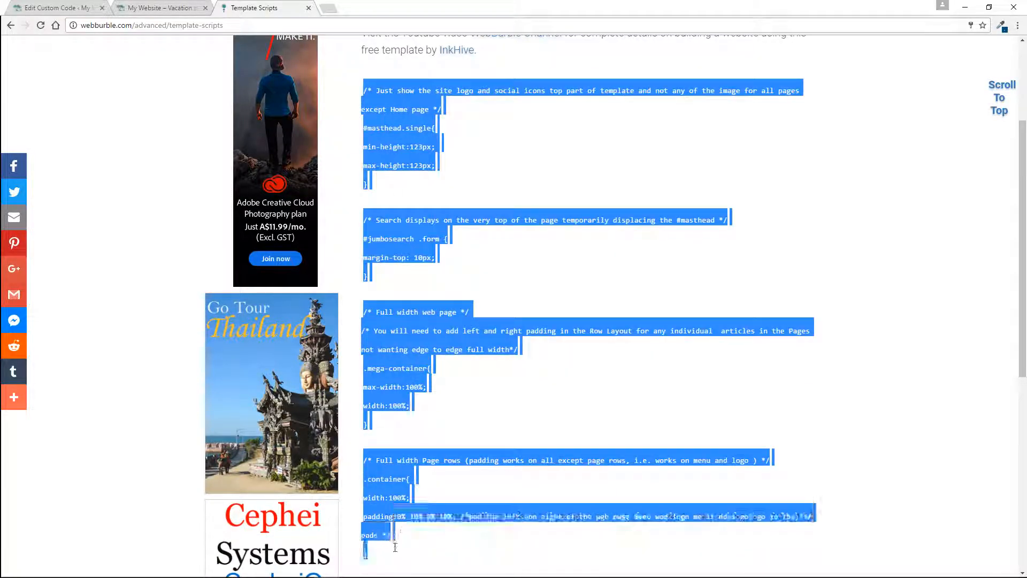
pyautogui.rightClick(397, 365)
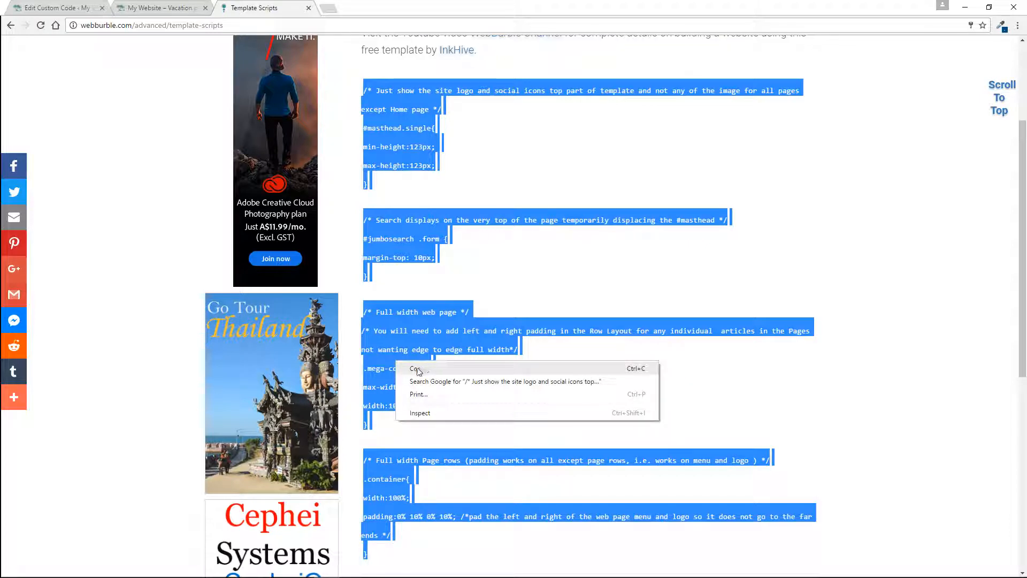
pyautogui.click(418, 369)
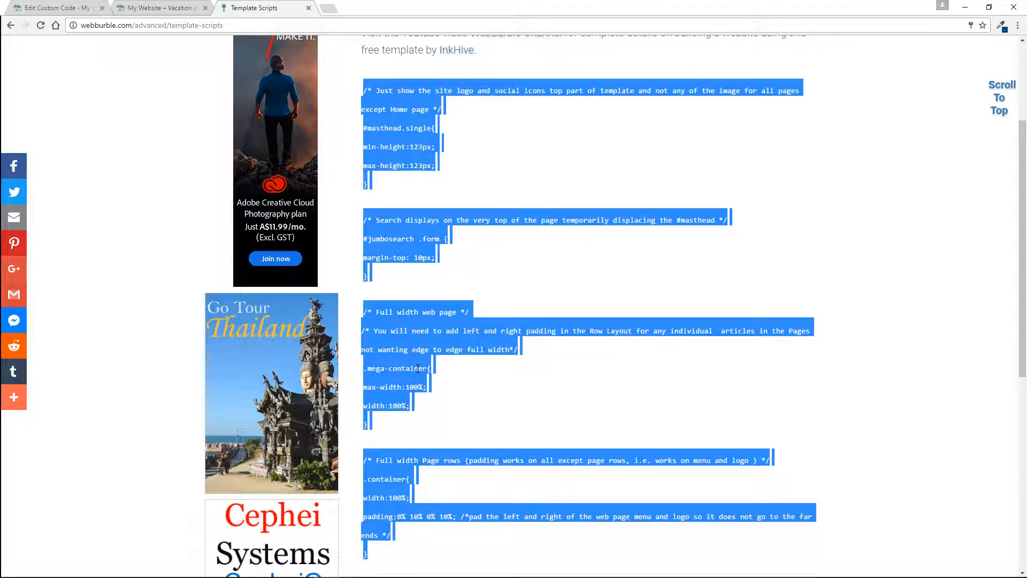
pyautogui.click(59, 7)
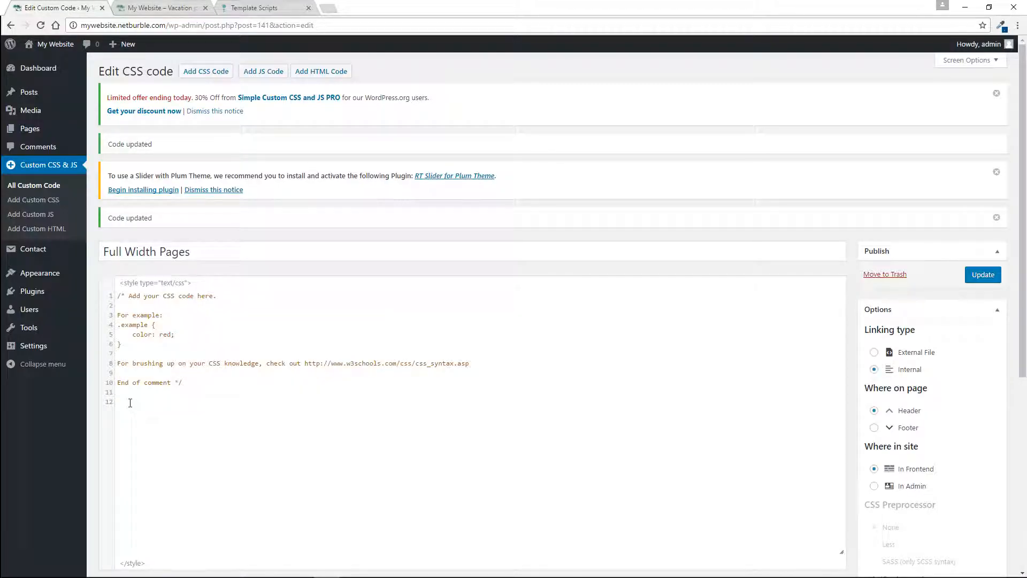
# - Paste the copied CSS as plain text at line 12 of Full Width Pages and update it
pyautogui.rightClick(130, 402)
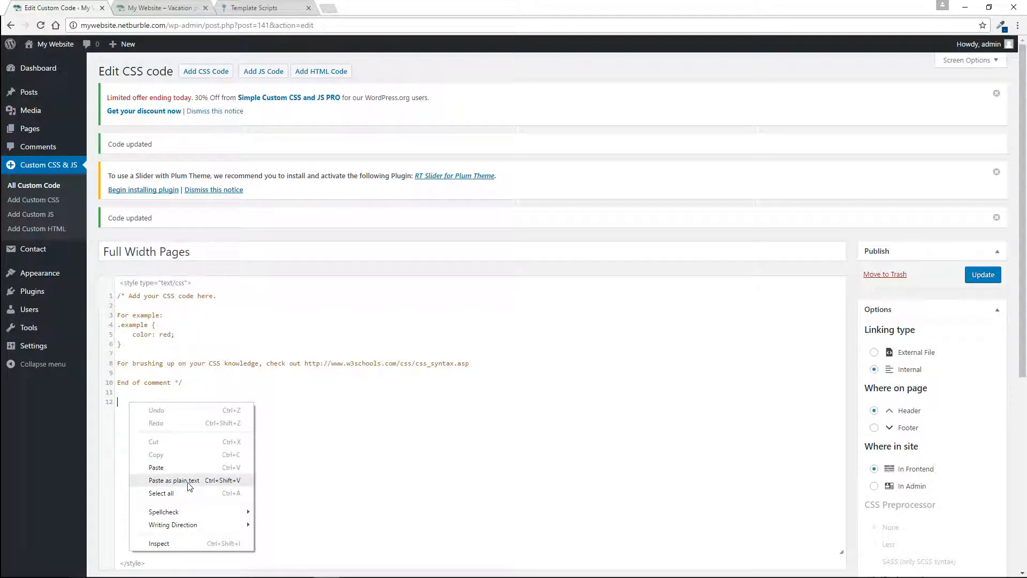
pyautogui.click(174, 482)
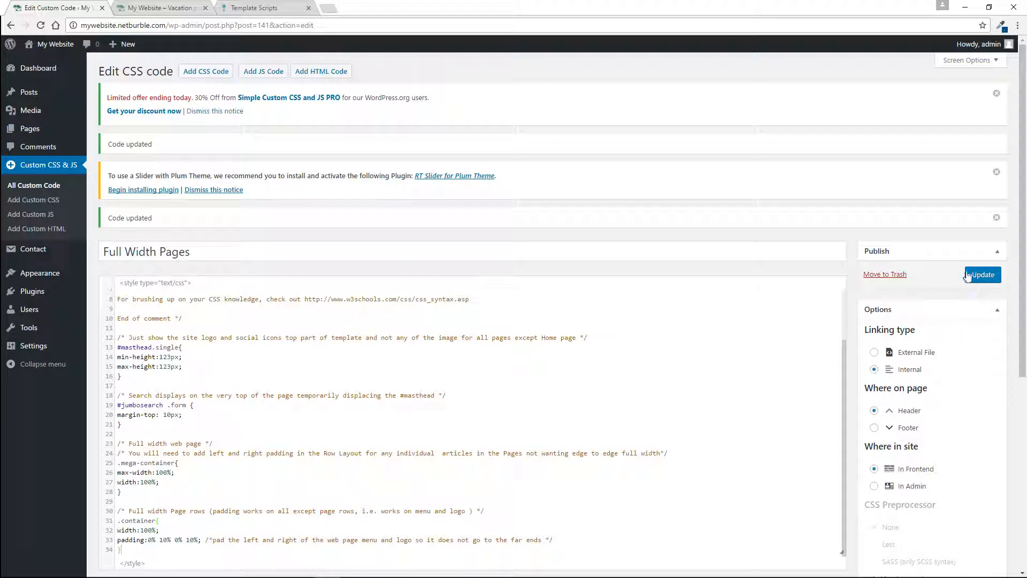
pyautogui.click(981, 281)
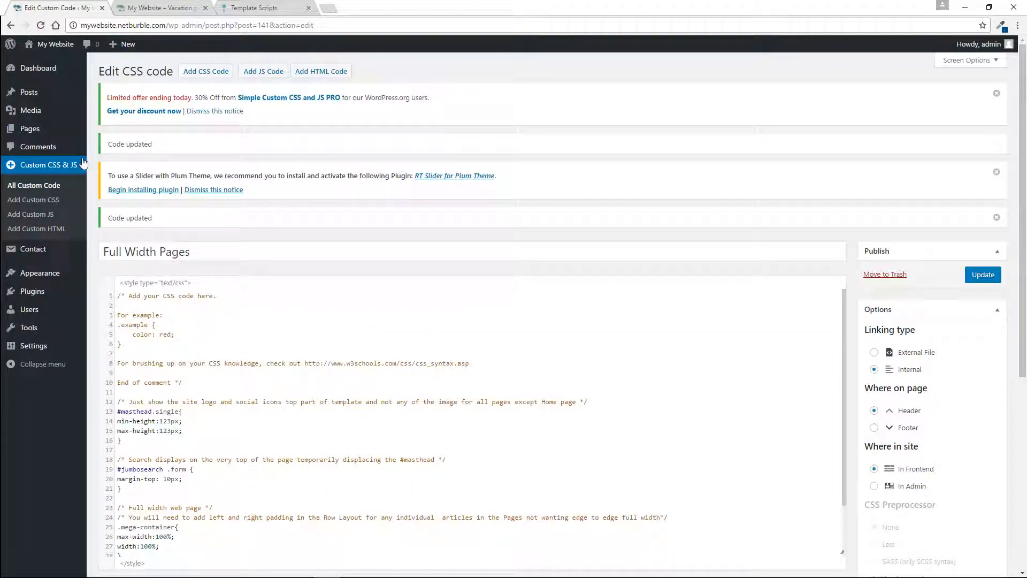
pyautogui.moveTo(25, 132)
# - Open the Home page from All Pages and check its current preview in another tab
pyautogui.click(31, 131)
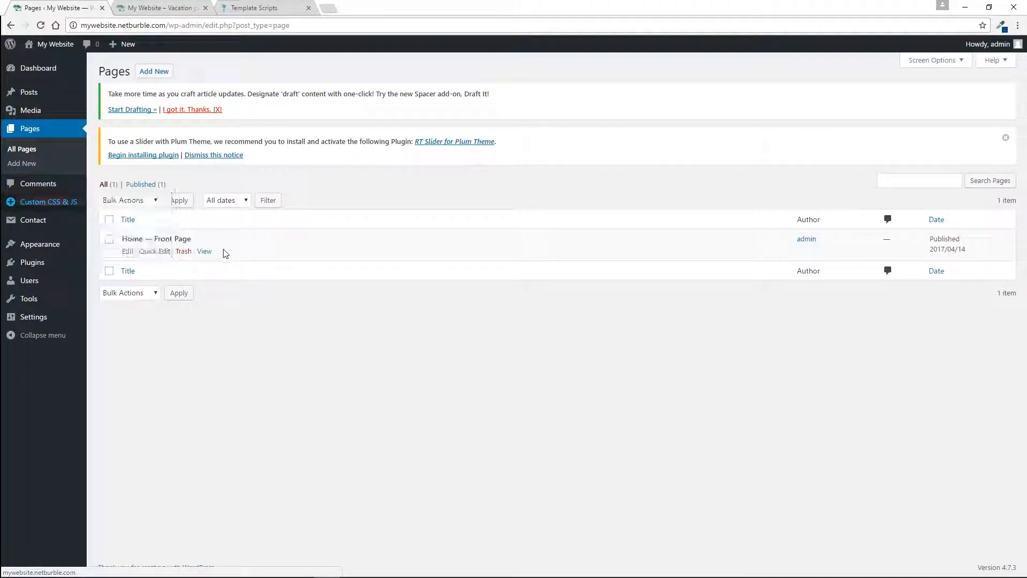
pyautogui.click(132, 240)
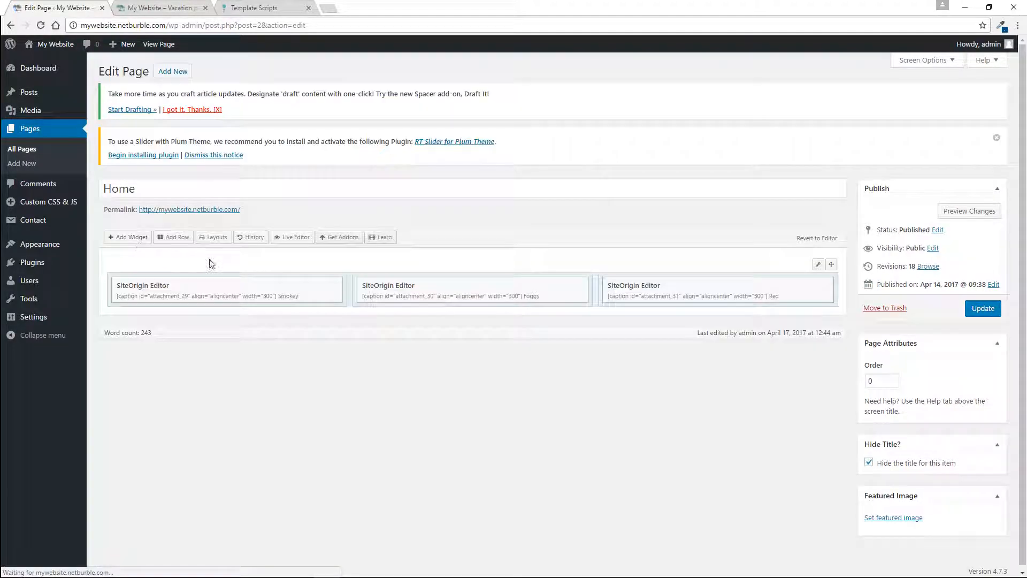
pyautogui.click(963, 214)
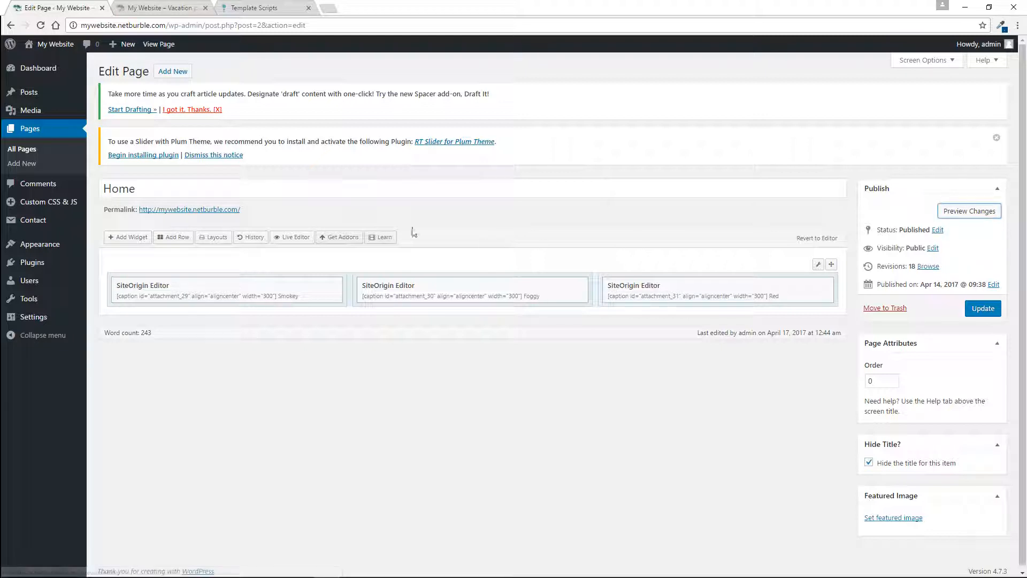
pyautogui.click(156, 9)
pyautogui.scroll(-3, 441, 343)
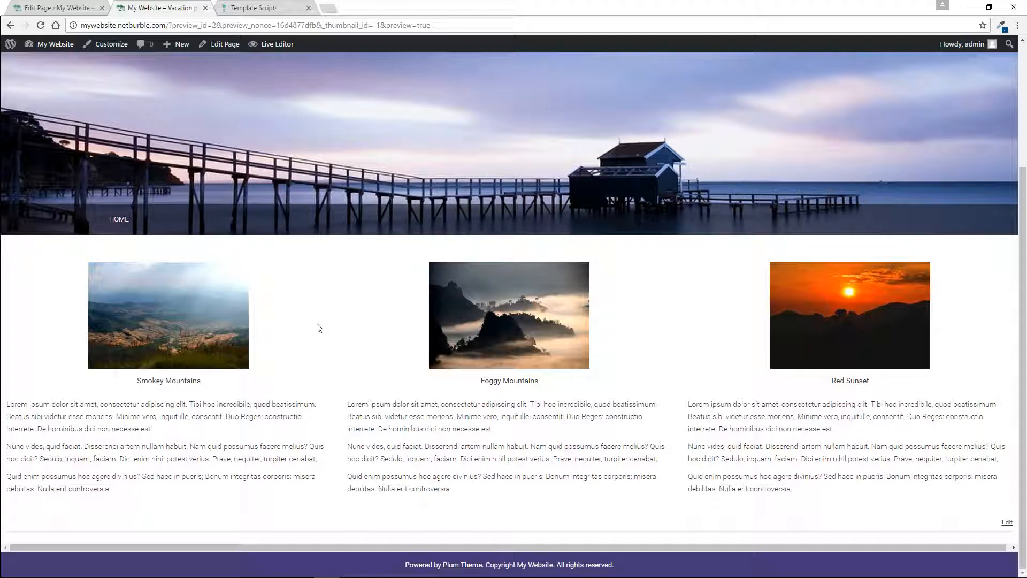
pyautogui.click(61, 8)
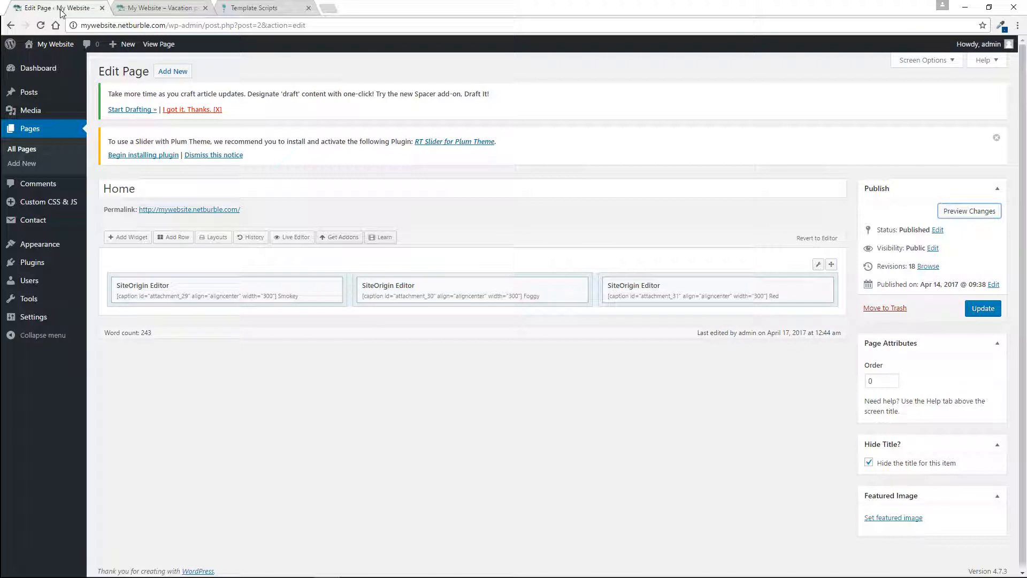
pyautogui.moveTo(822, 269)
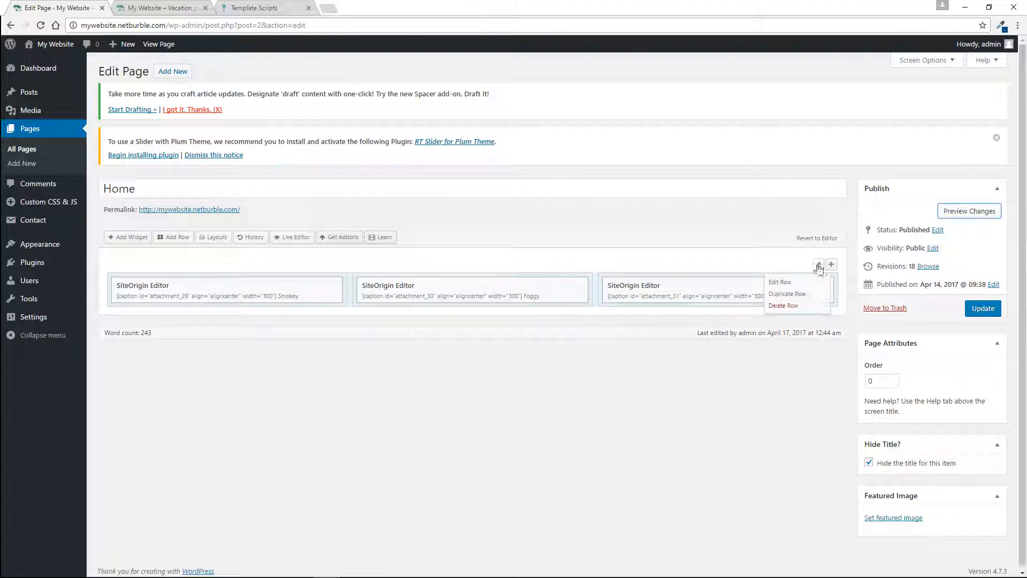
# - Set the image row's layout padding to 0%, 10%, 0%, 10% (top, right, bottom, left)
pyautogui.click(781, 284)
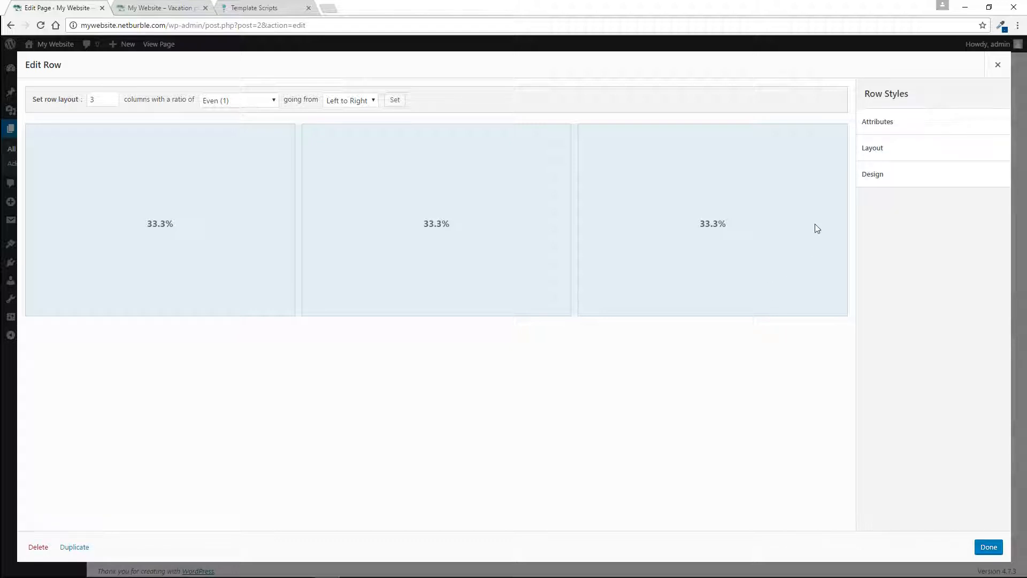
pyautogui.click(868, 154)
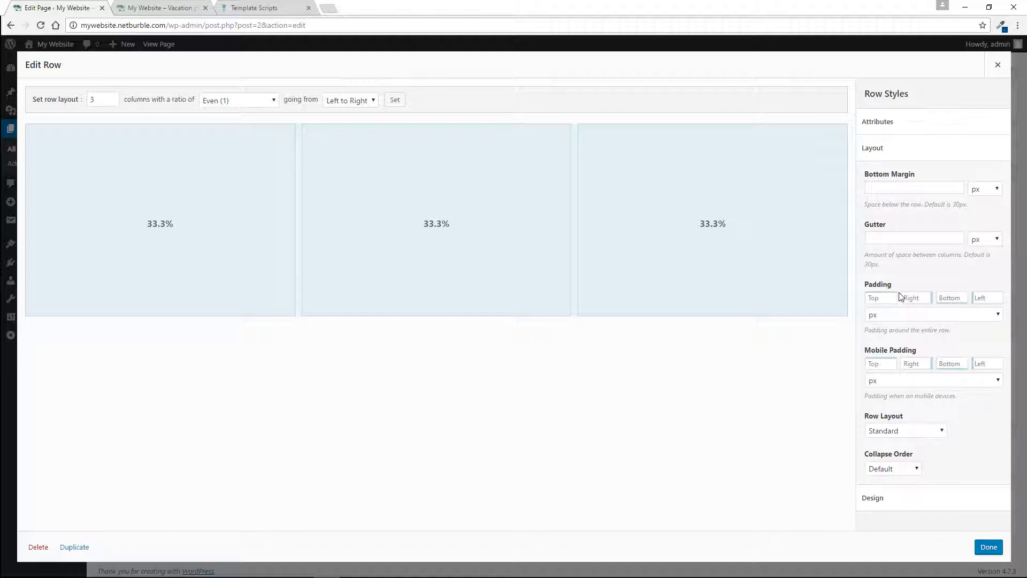
pyautogui.click(927, 299)
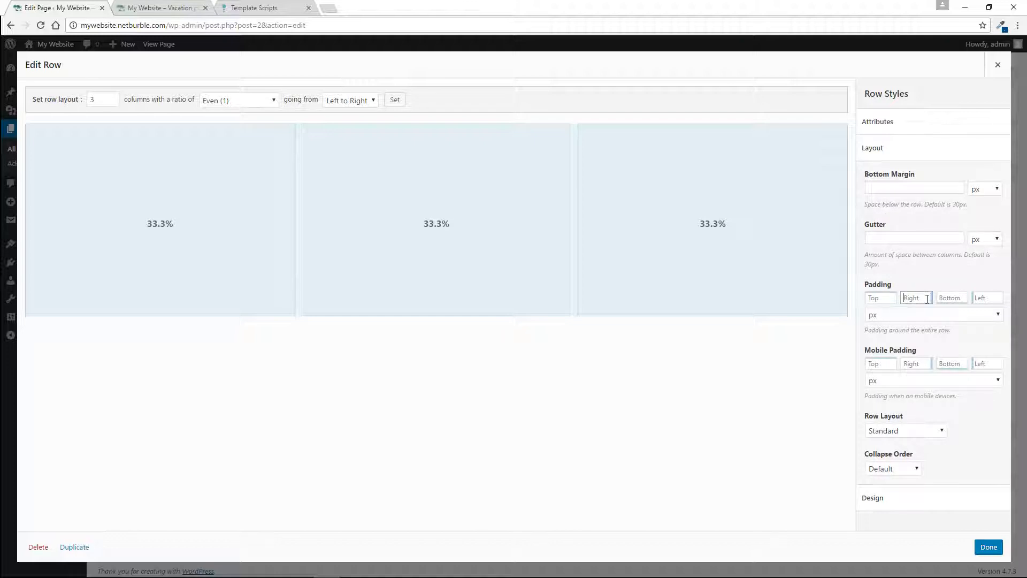
pyautogui.click(998, 314)
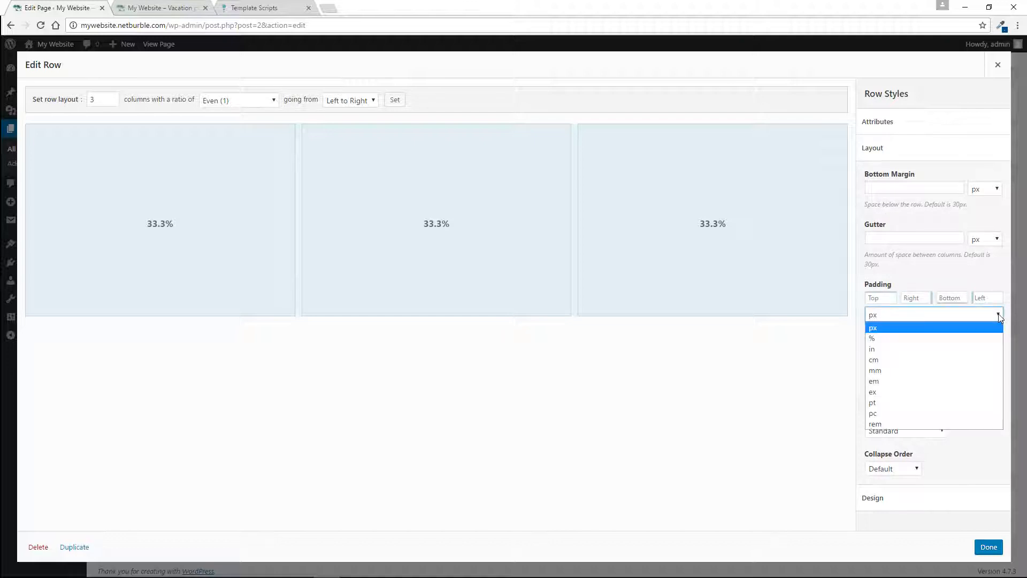
pyautogui.click(876, 339)
pyautogui.click(920, 299)
pyautogui.write('10')
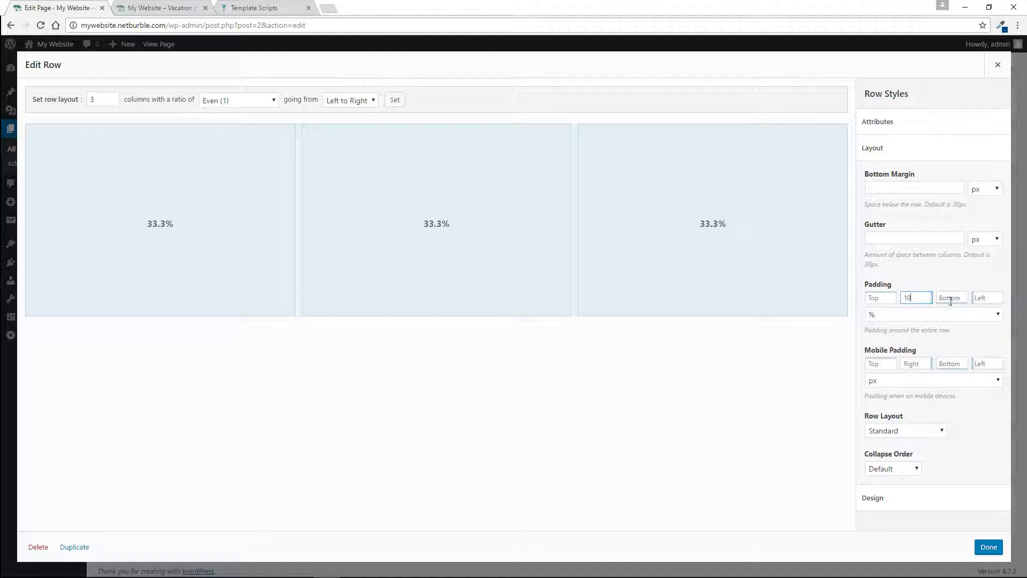
pyautogui.click(991, 297)
pyautogui.click(990, 297)
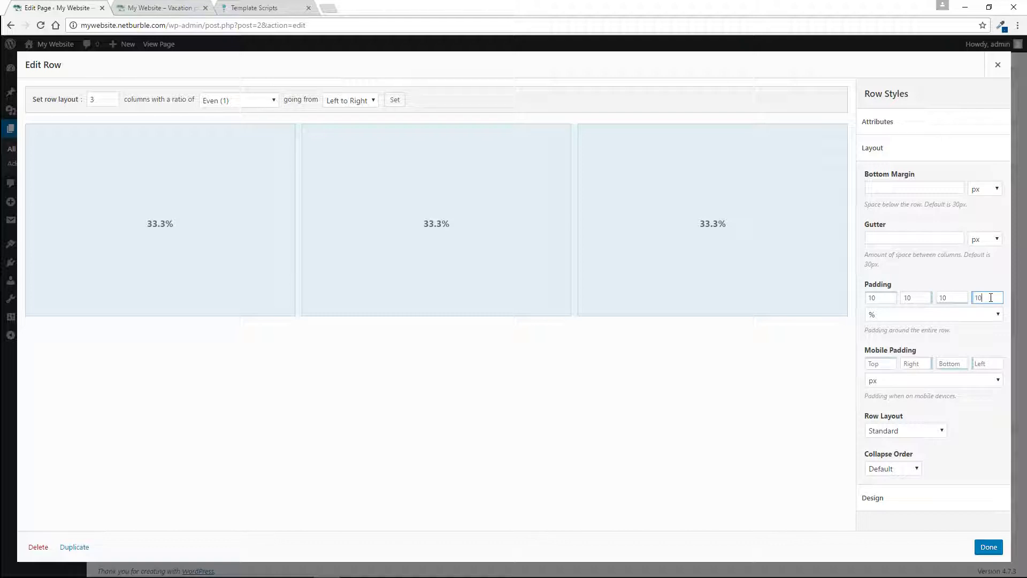
pyautogui.click(955, 298)
pyautogui.write('0')
pyautogui.click(880, 298)
pyautogui.write('0')
pyautogui.click(970, 346)
# - Apply the row settings, update the Home page, and scroll its preview of the inset image columns
pyautogui.click(988, 547)
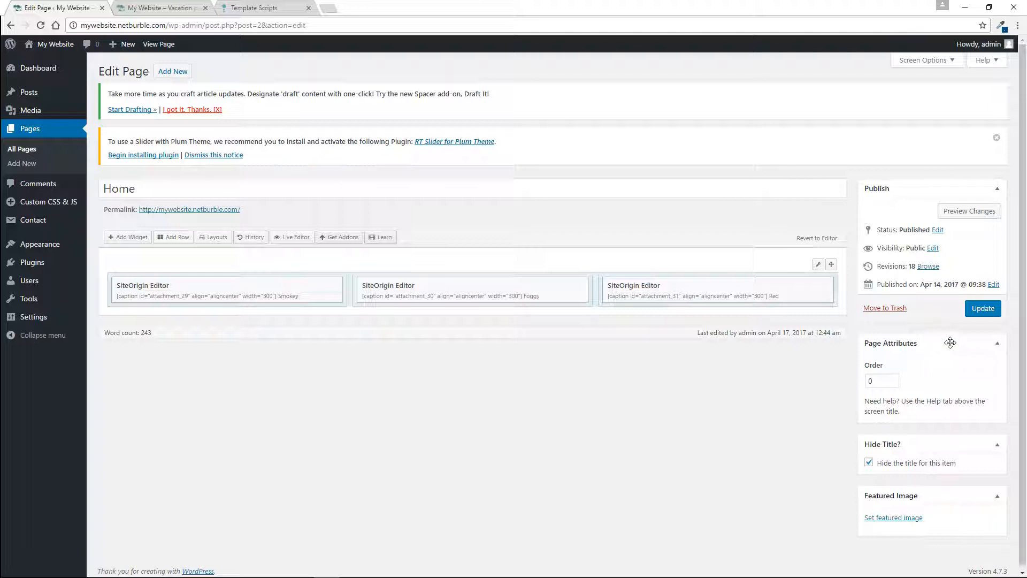
pyautogui.click(980, 313)
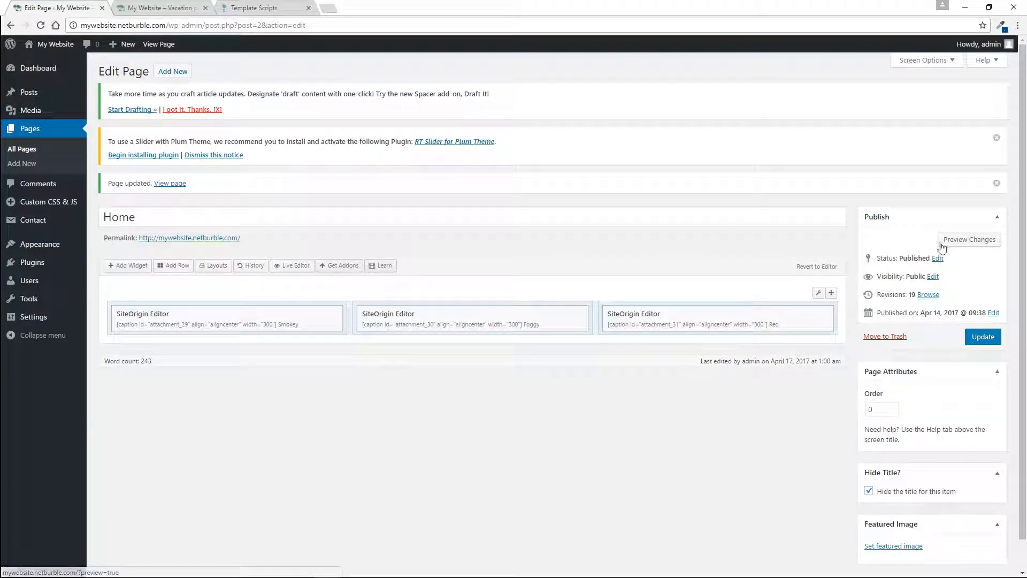
pyautogui.click(957, 245)
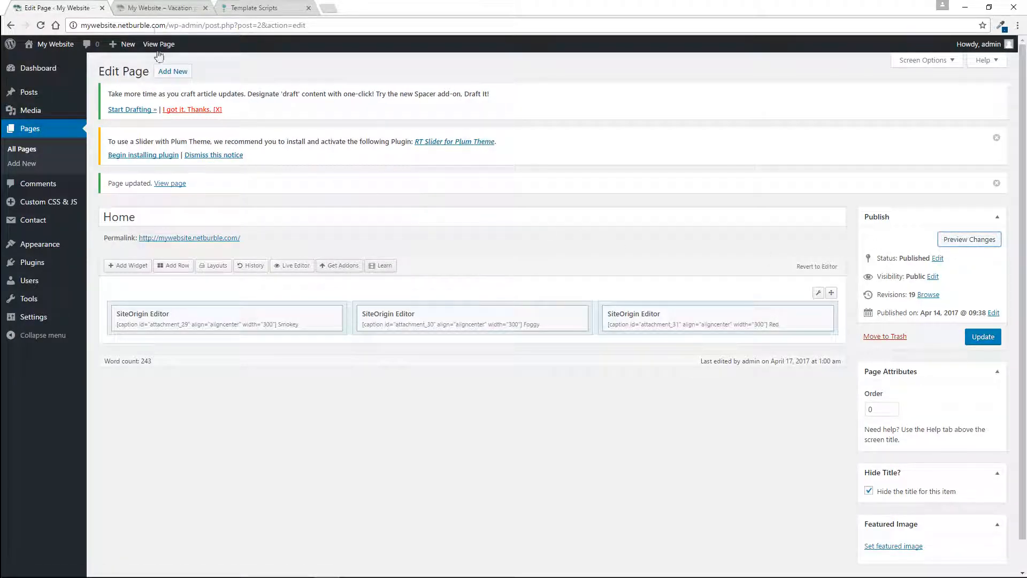
pyautogui.click(156, 8)
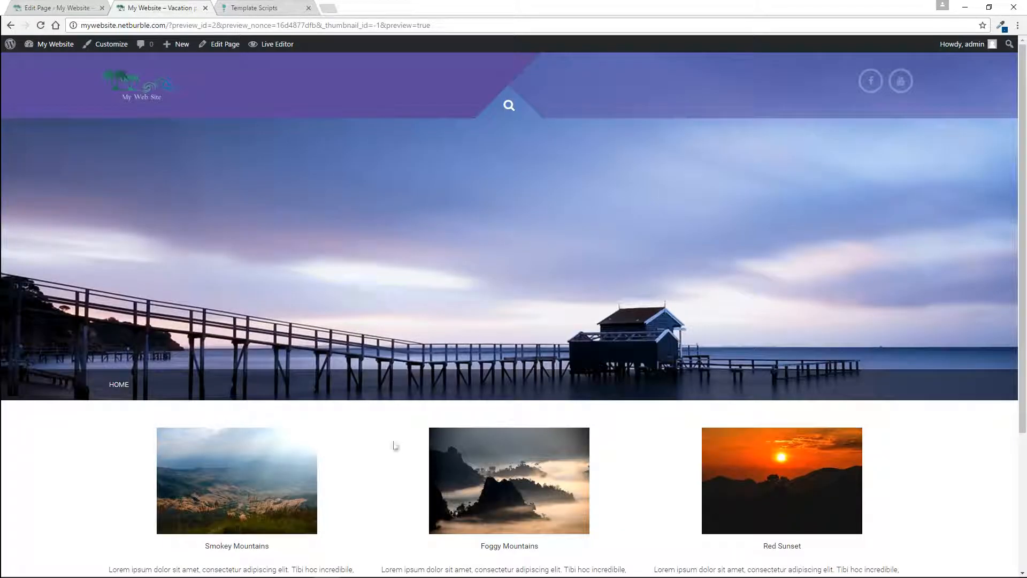
pyautogui.scroll(-4, 372, 416)
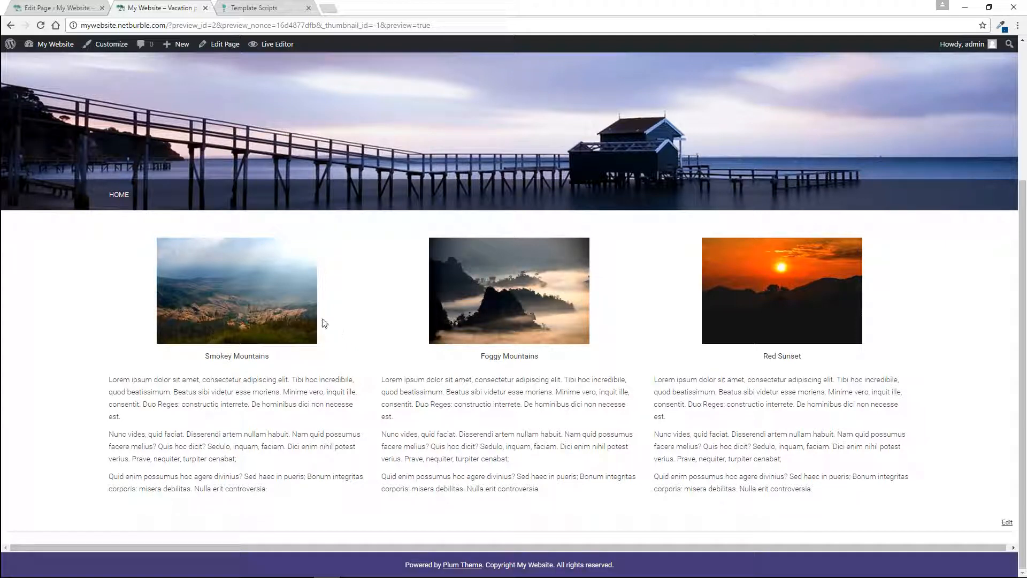
# - Switch back to the Edit Page tab to show the Home page's page-builder layout
pyautogui.click(55, 9)
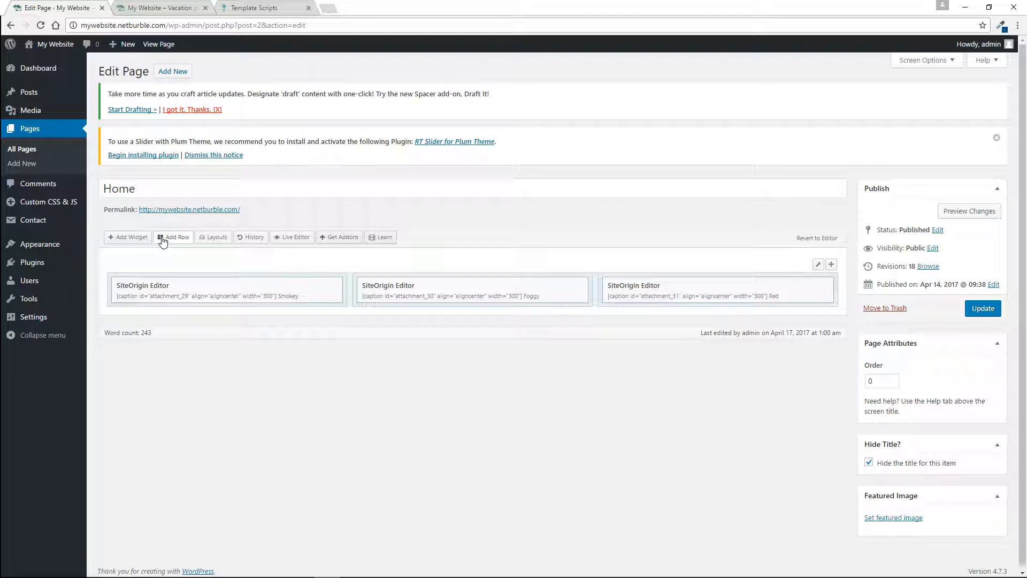
# - Insert a new one-column row below the three image columns
pyautogui.click(181, 240)
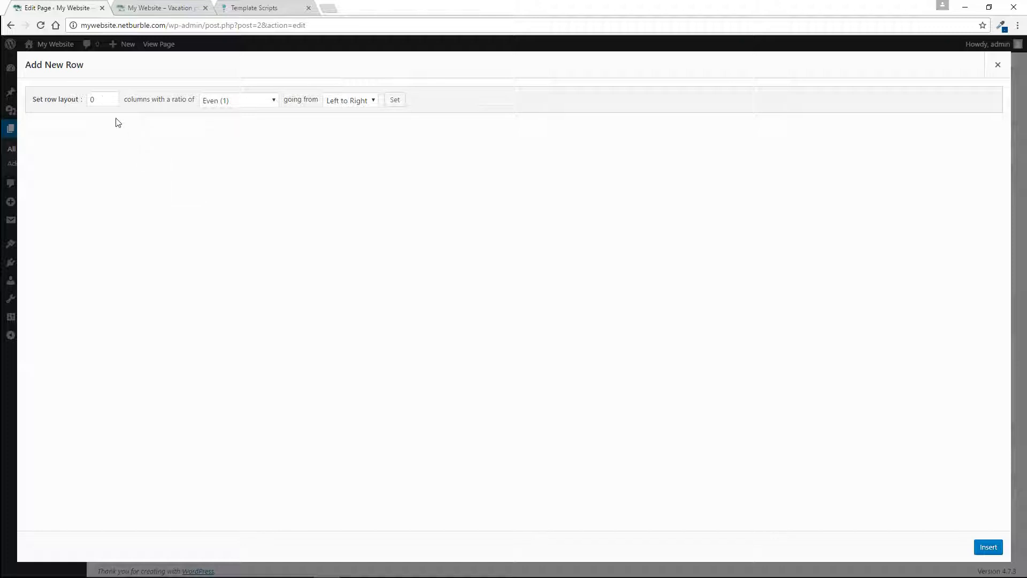
pyautogui.click(112, 97)
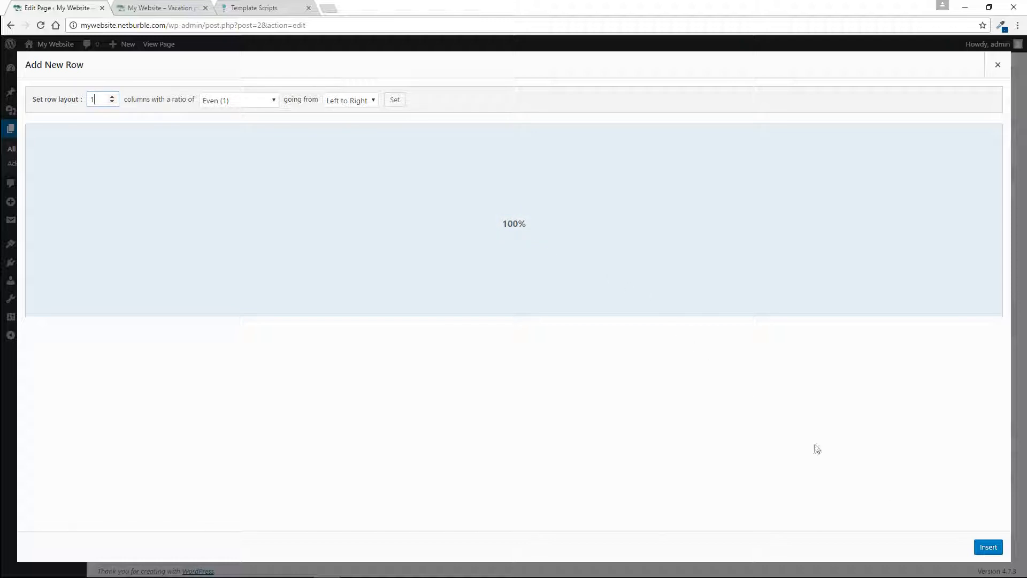
pyautogui.click(989, 548)
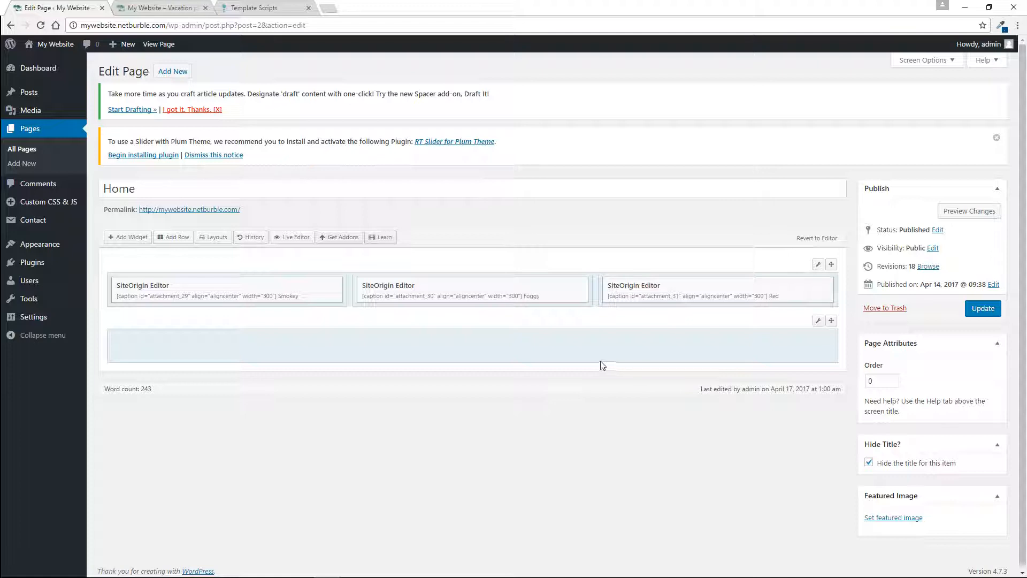
# - Add a SiteOrigin Editor widget to the new row and open it for editing
pyautogui.click(410, 348)
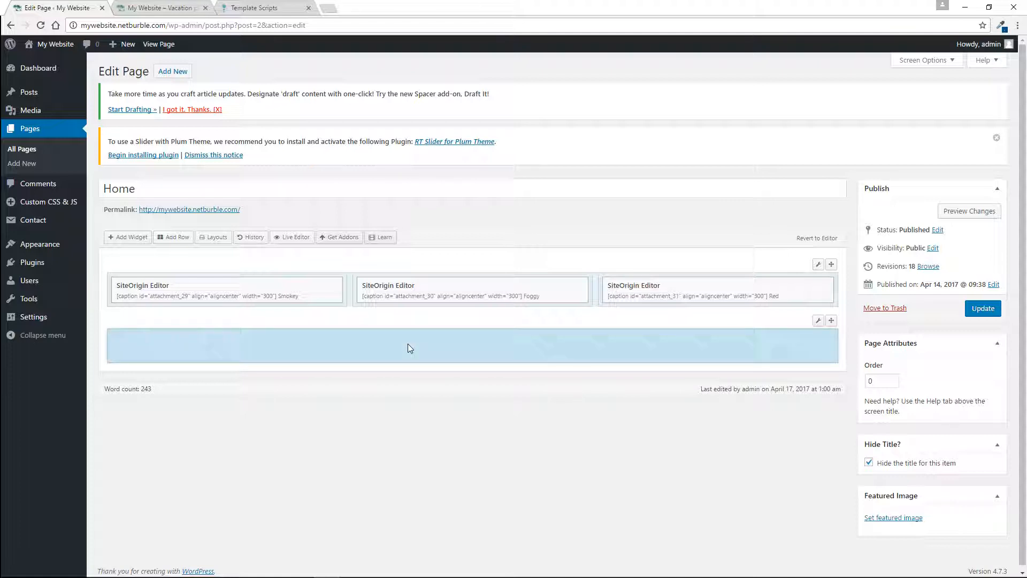
pyautogui.click(128, 238)
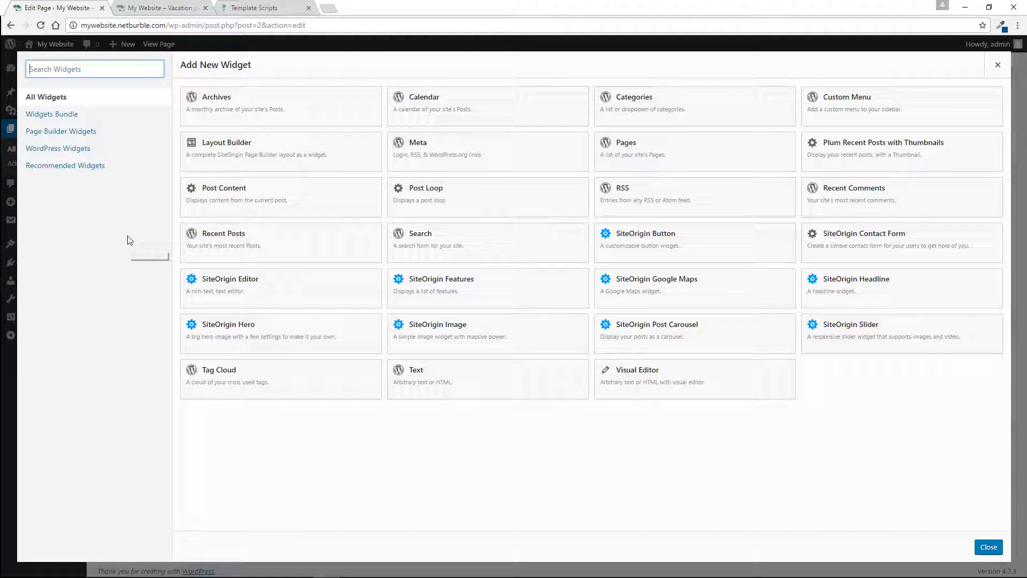
pyautogui.click(252, 289)
pyautogui.moveTo(296, 346)
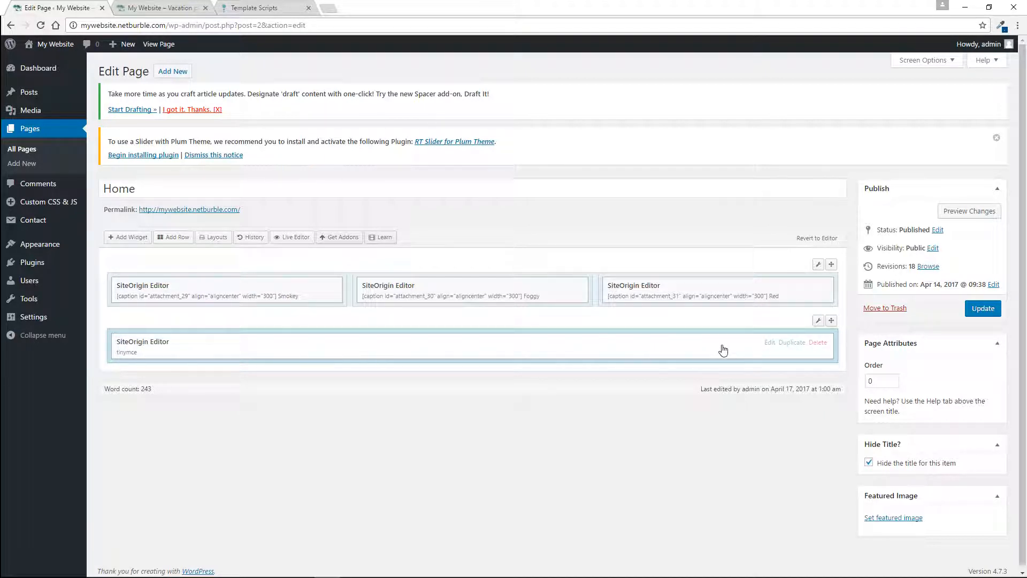
pyautogui.click(768, 344)
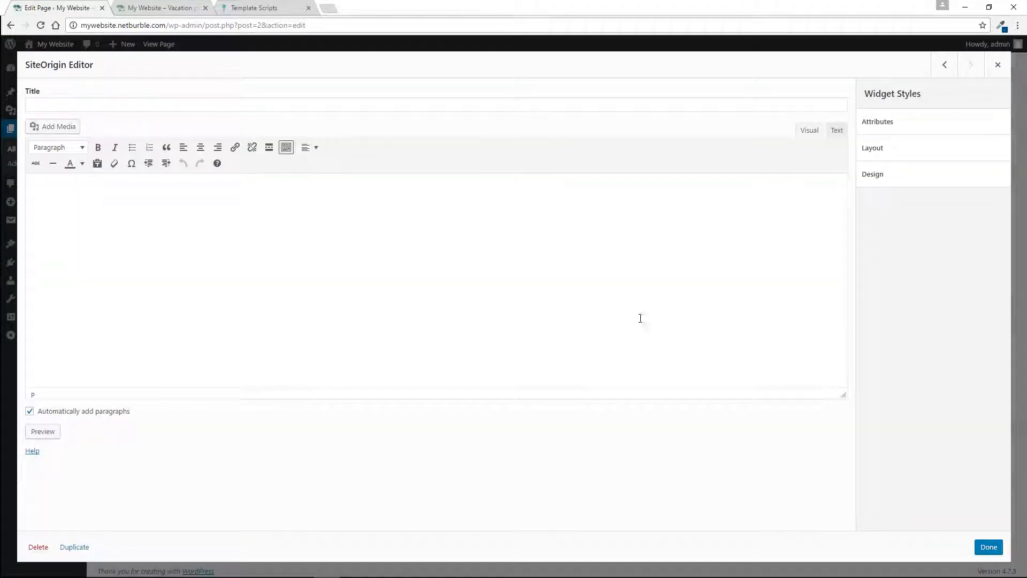
# - Paste the two Latin paragraphs into the widget and give it 0%, 10%, 0%, 10% padding
pyautogui.rightClick(61, 187)
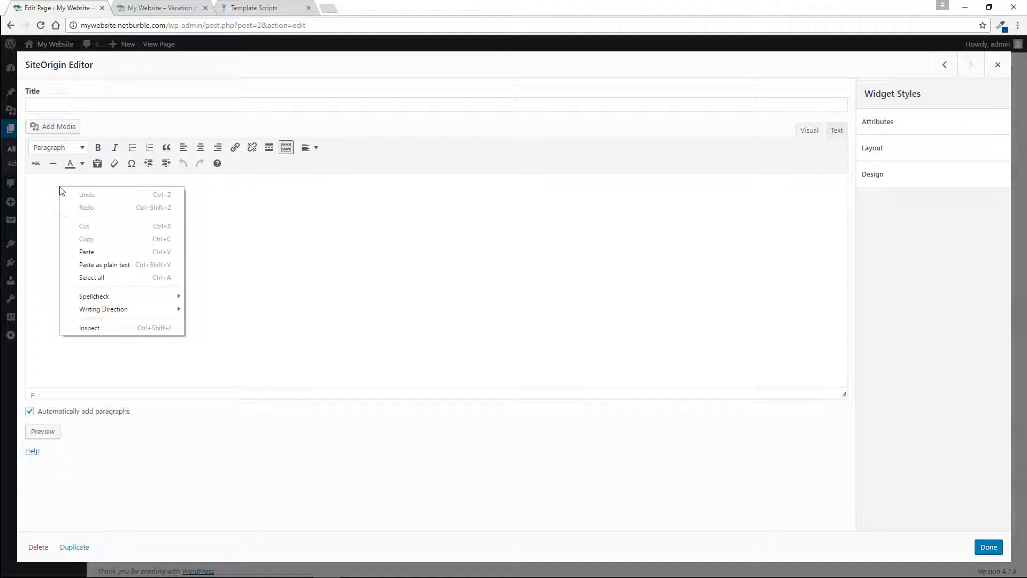
pyautogui.click(95, 255)
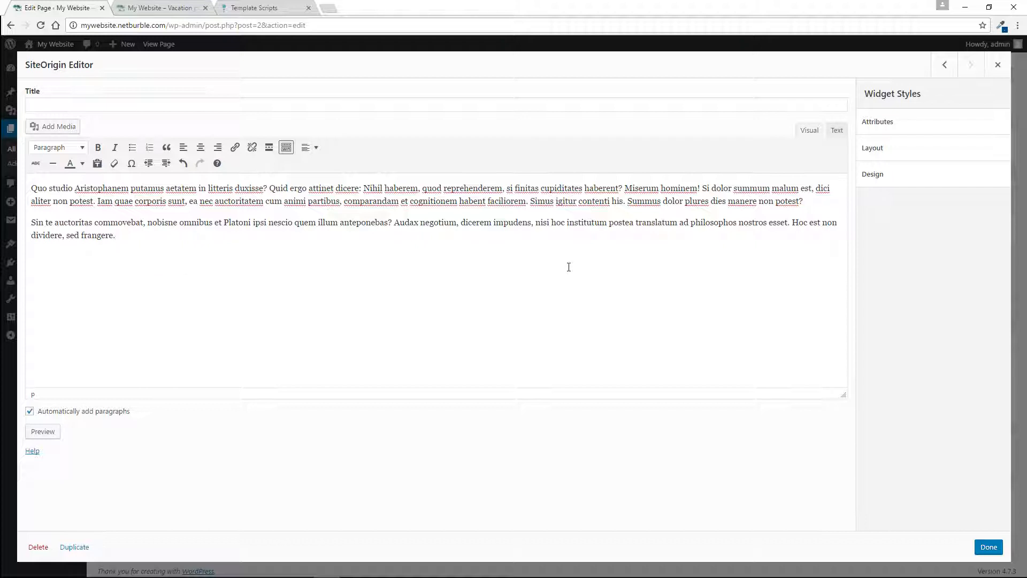
pyautogui.click(873, 149)
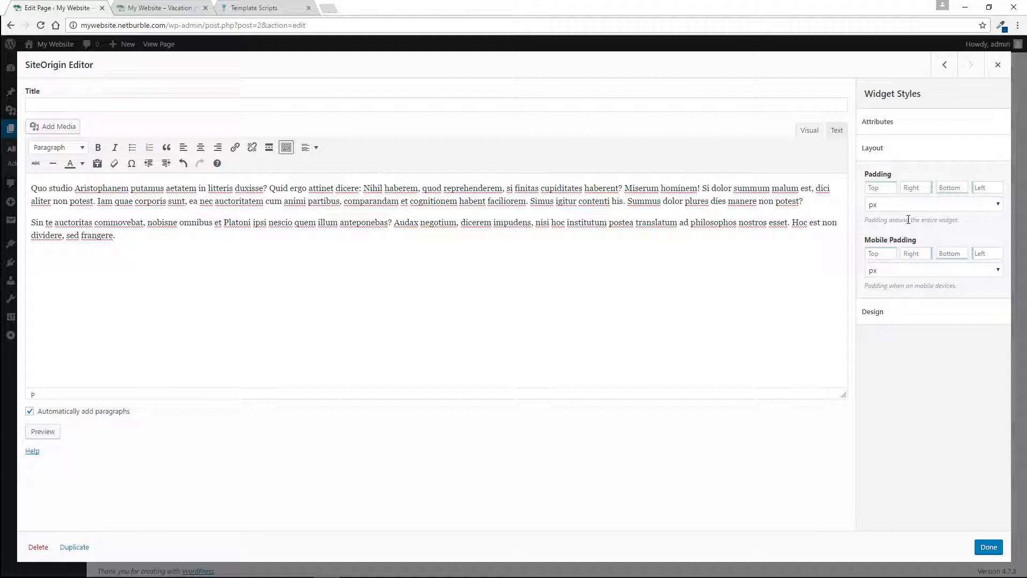
pyautogui.click(998, 204)
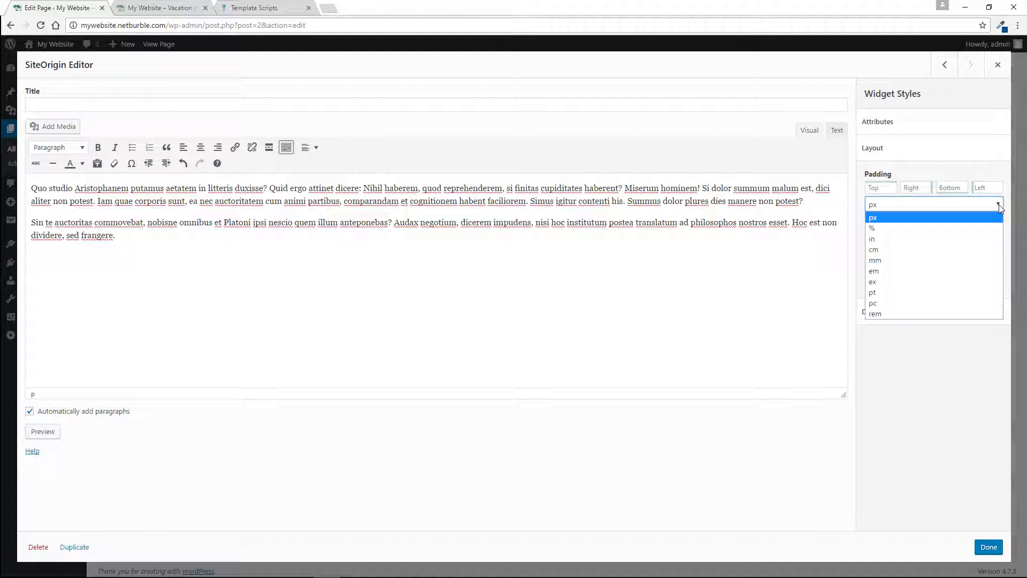
pyautogui.click(873, 229)
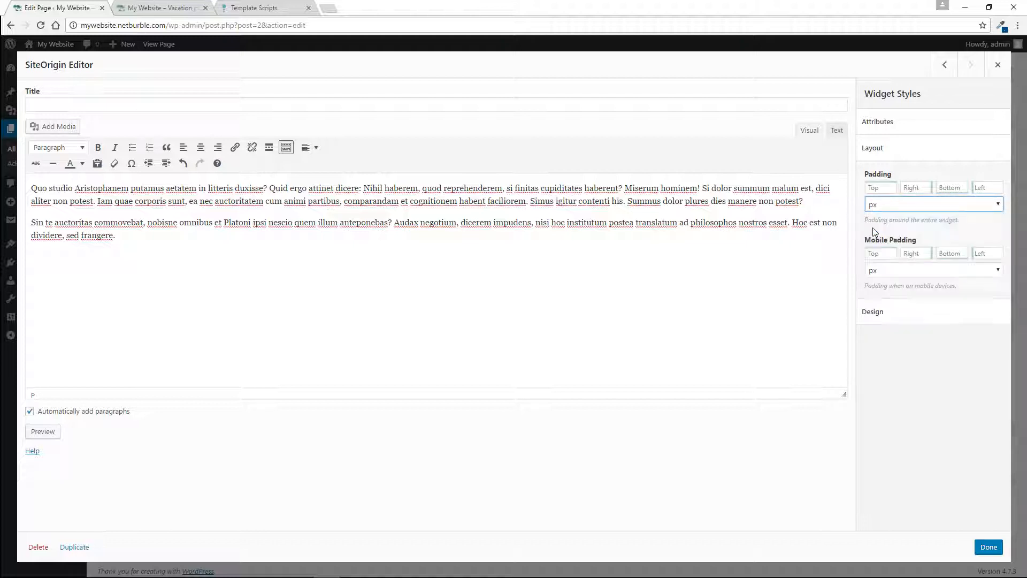
pyautogui.click(922, 188)
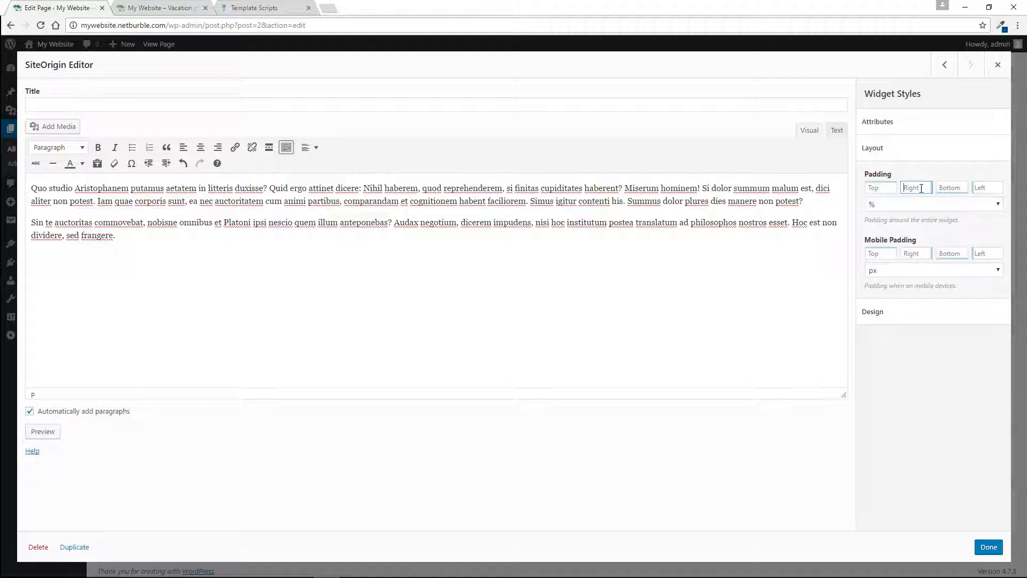
pyautogui.write('10')
pyautogui.click(998, 189)
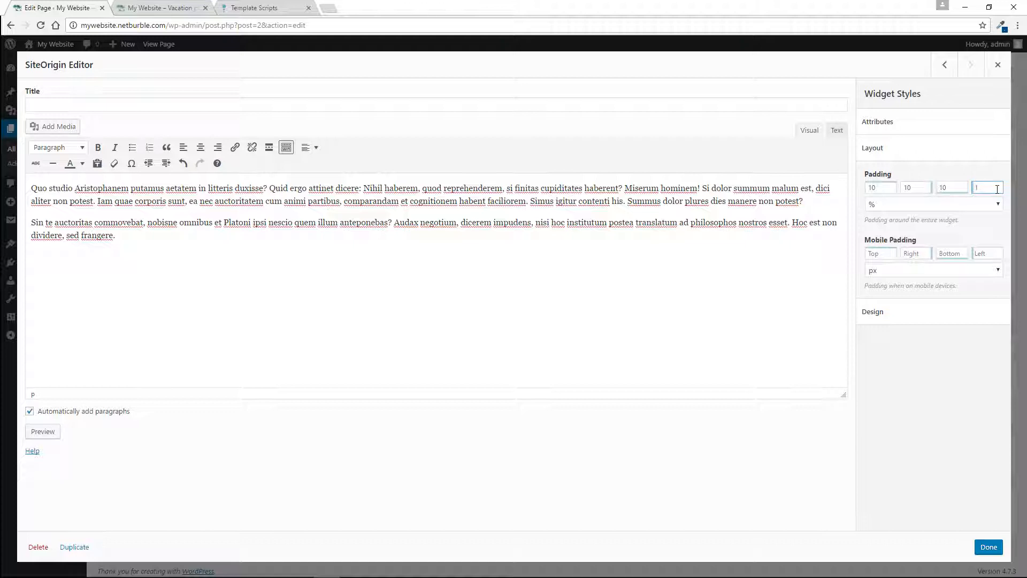
pyautogui.click(957, 189)
pyautogui.write('0')
pyautogui.click(877, 188)
pyautogui.click(988, 547)
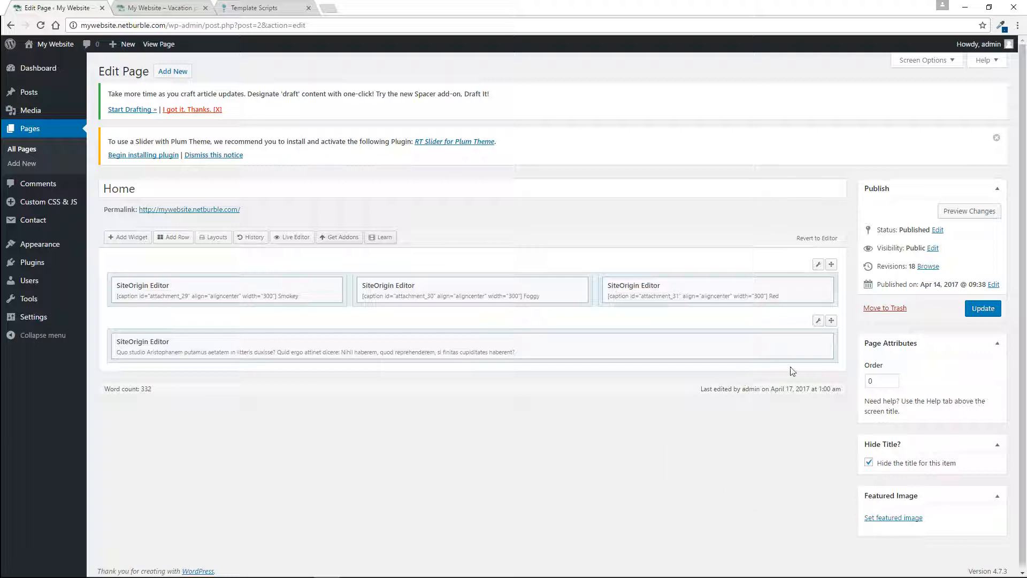
# - Insert another empty one-column row and drag it below the Latin text row
pyautogui.moveTo(819, 321)
pyautogui.moveTo(408, 348)
pyautogui.click(172, 238)
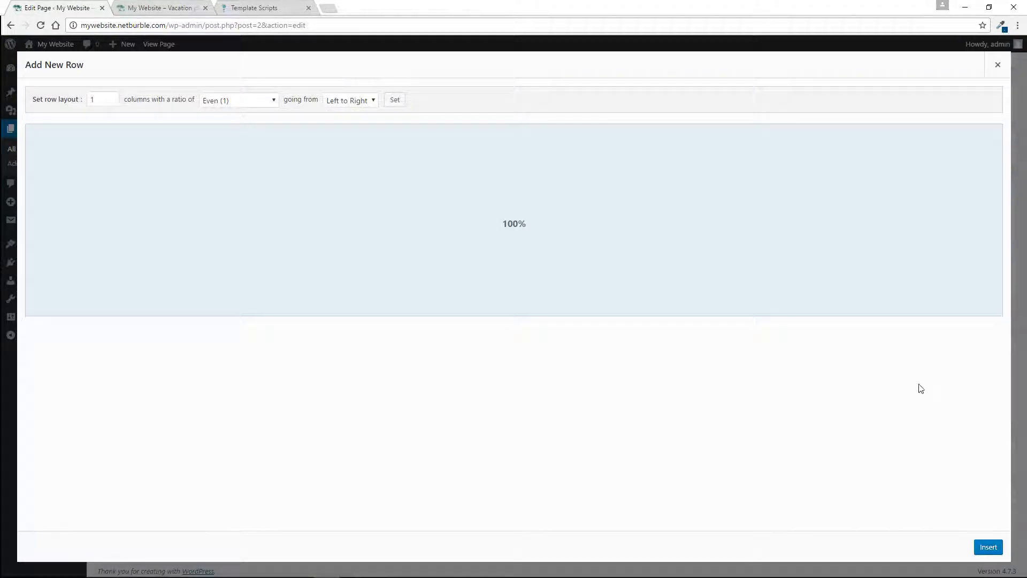
pyautogui.click(988, 547)
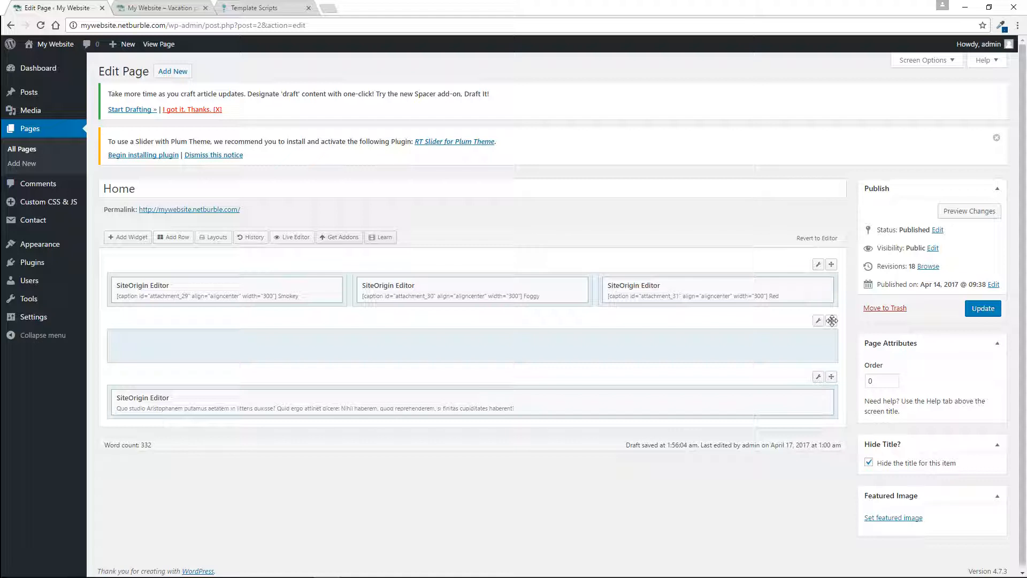
pyautogui.moveTo(832, 321); pyautogui.dragTo(835, 340)
pyautogui.moveTo(836, 376); pyautogui.dragTo(835, 381)
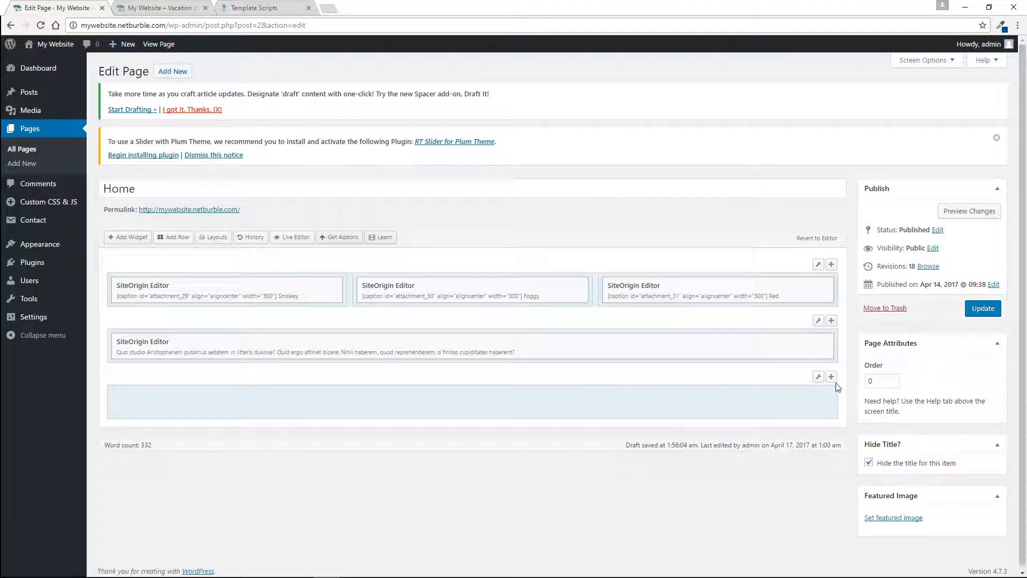
pyautogui.click(291, 407)
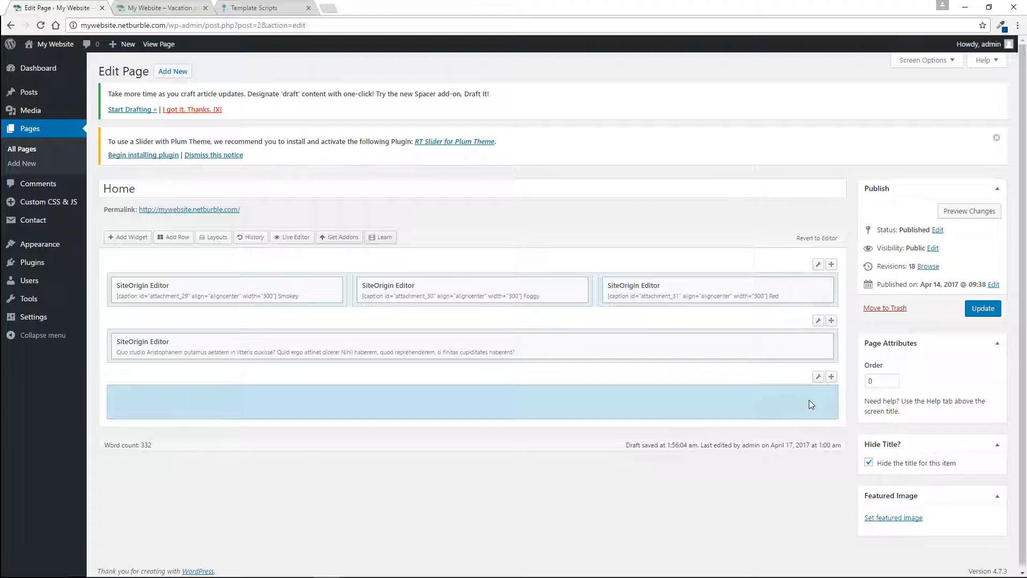
pyautogui.moveTo(819, 377)
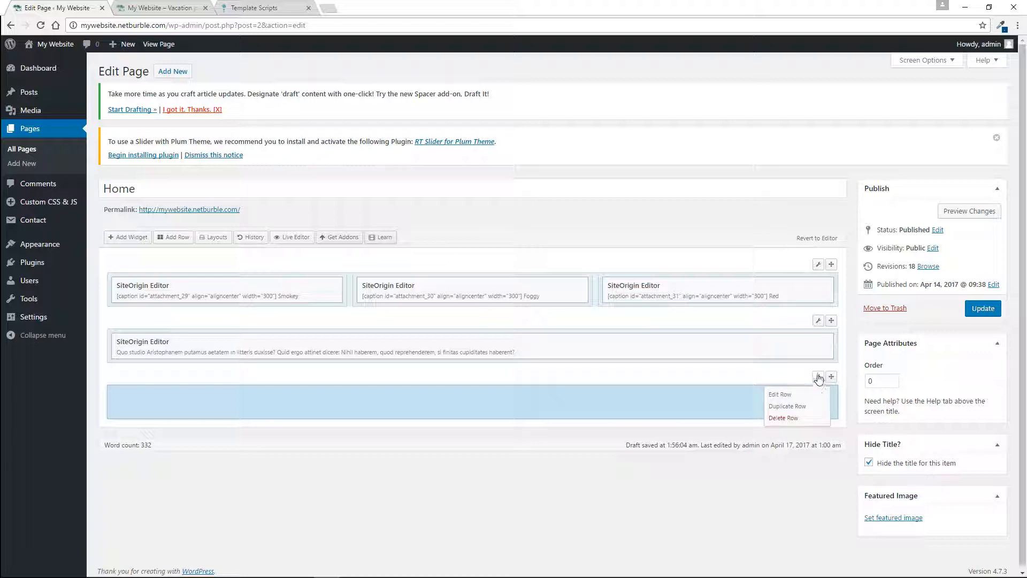
# - Set the bottom row's layout to Full Width Stretched
pyautogui.click(781, 395)
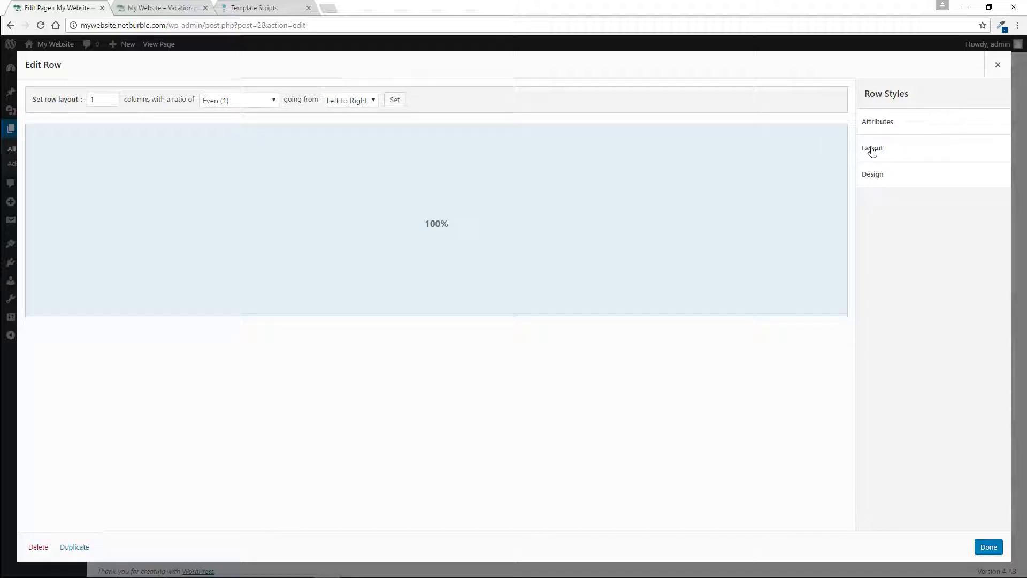
pyautogui.click(872, 149)
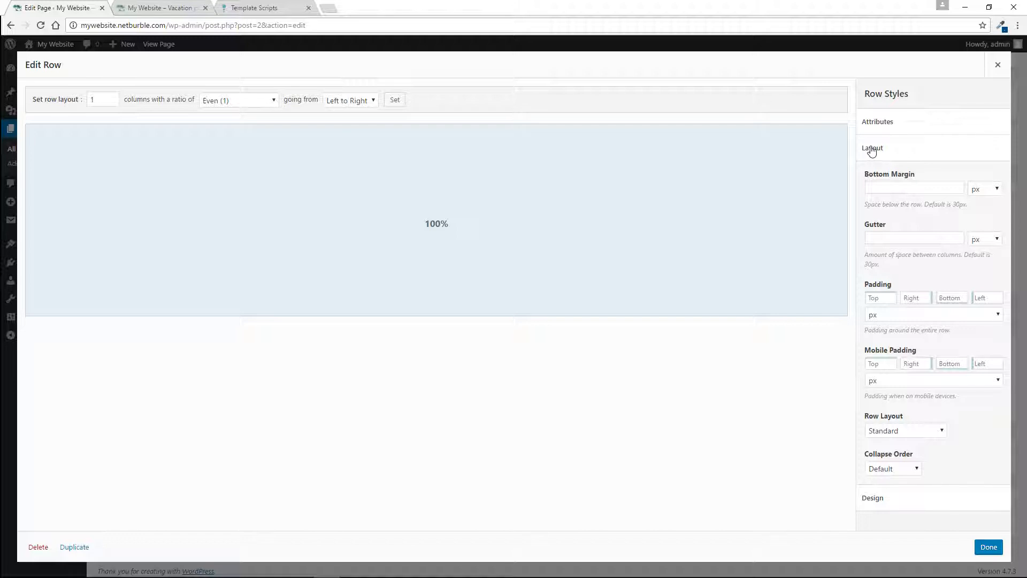
pyautogui.click(941, 431)
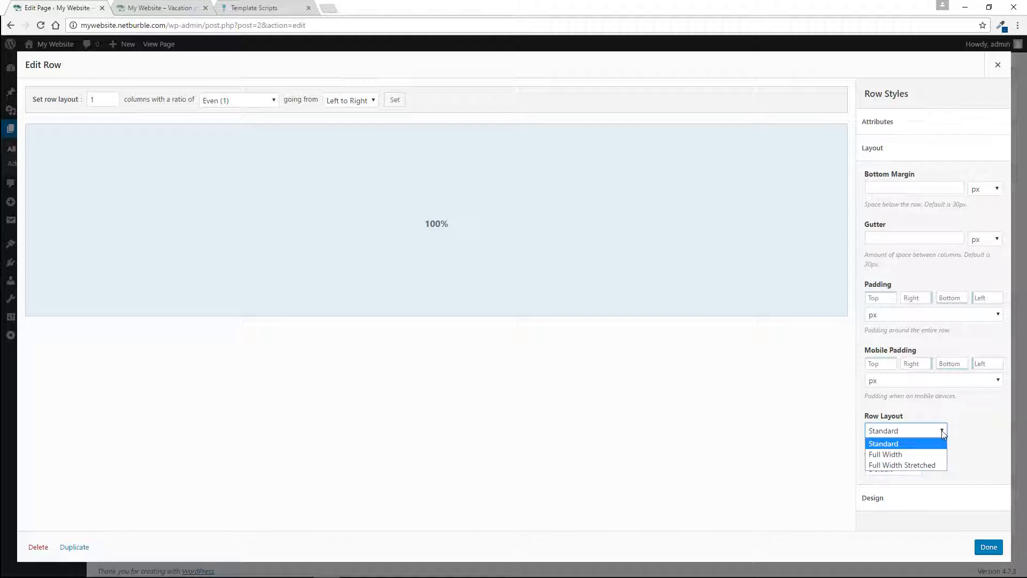
pyautogui.click(912, 466)
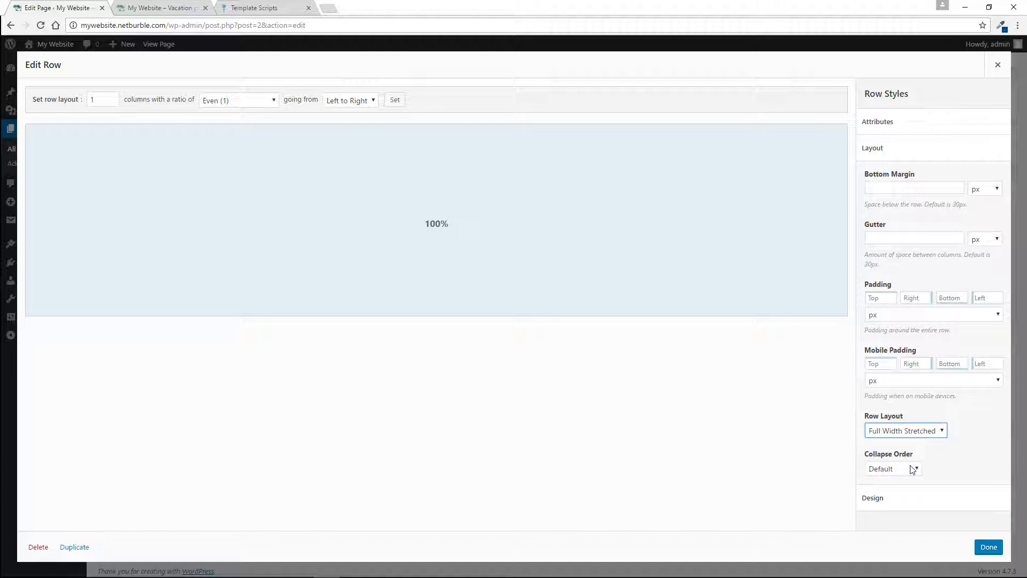
# - Give the row the sunset image as a parallax background and apply the settings
pyautogui.click(872, 499)
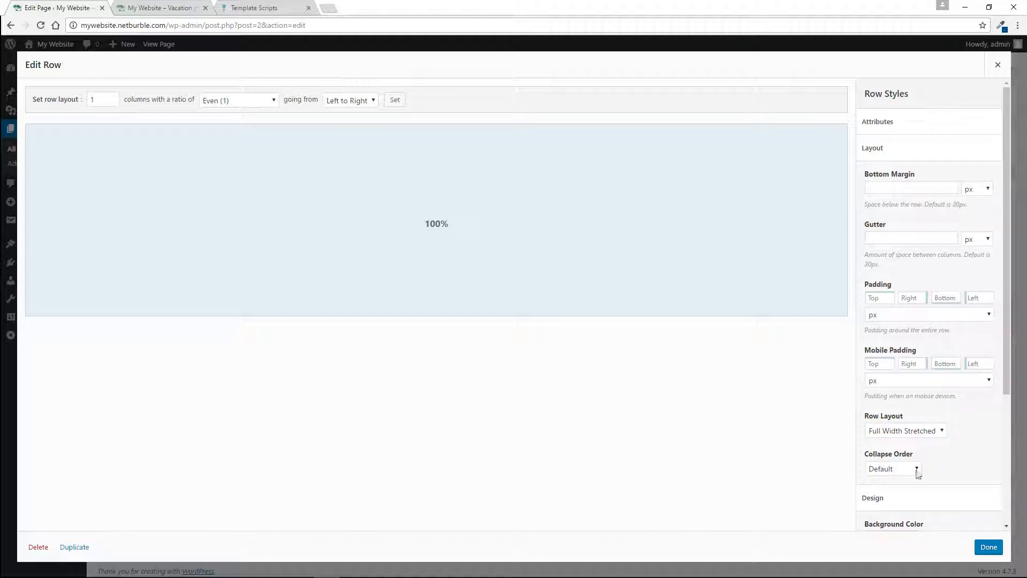
pyautogui.moveTo(1007, 272); pyautogui.dragTo(1019, 419)
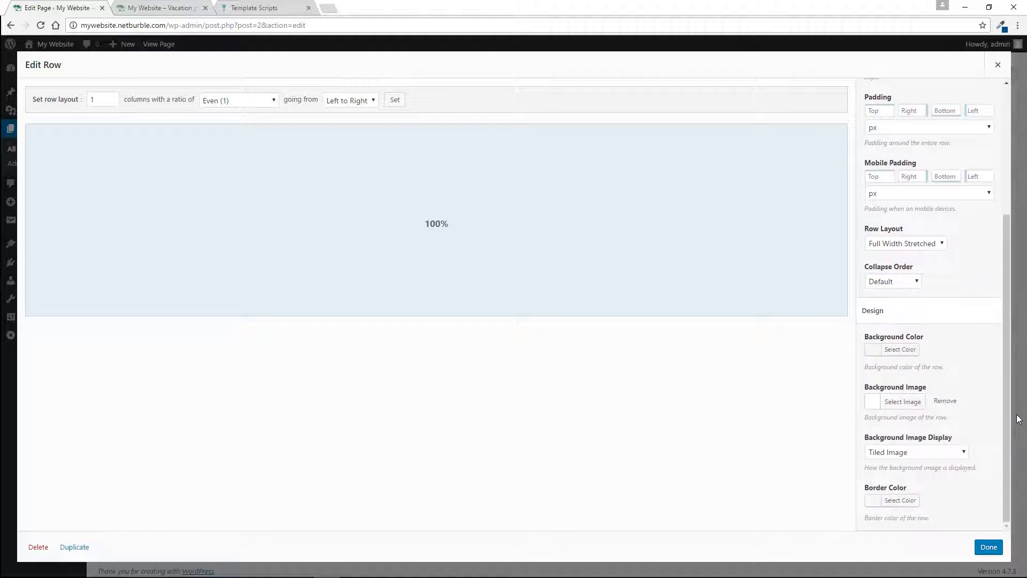
pyautogui.click(902, 403)
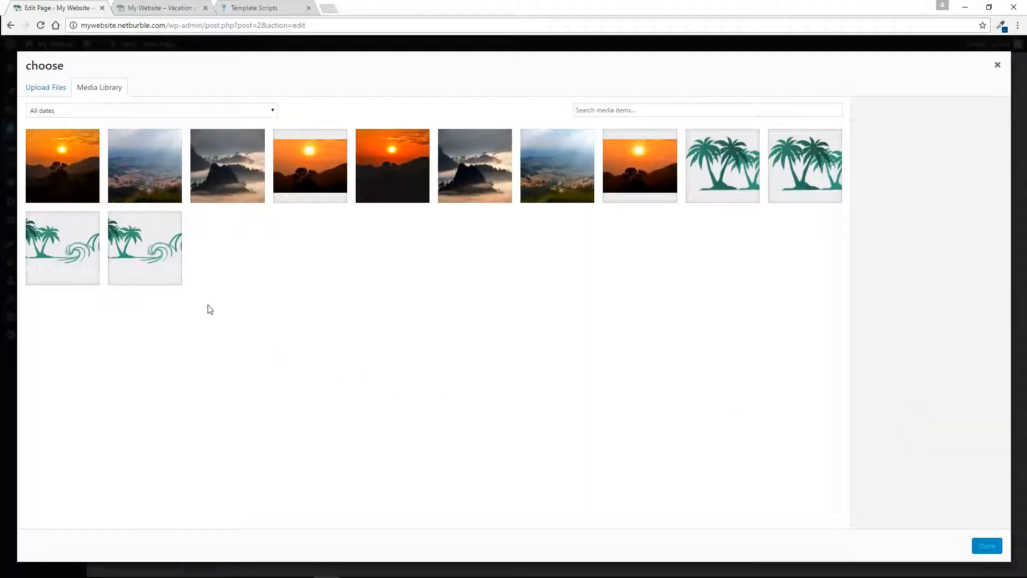
pyautogui.rightClick(233, 262)
pyautogui.click(214, 244)
pyautogui.click(64, 177)
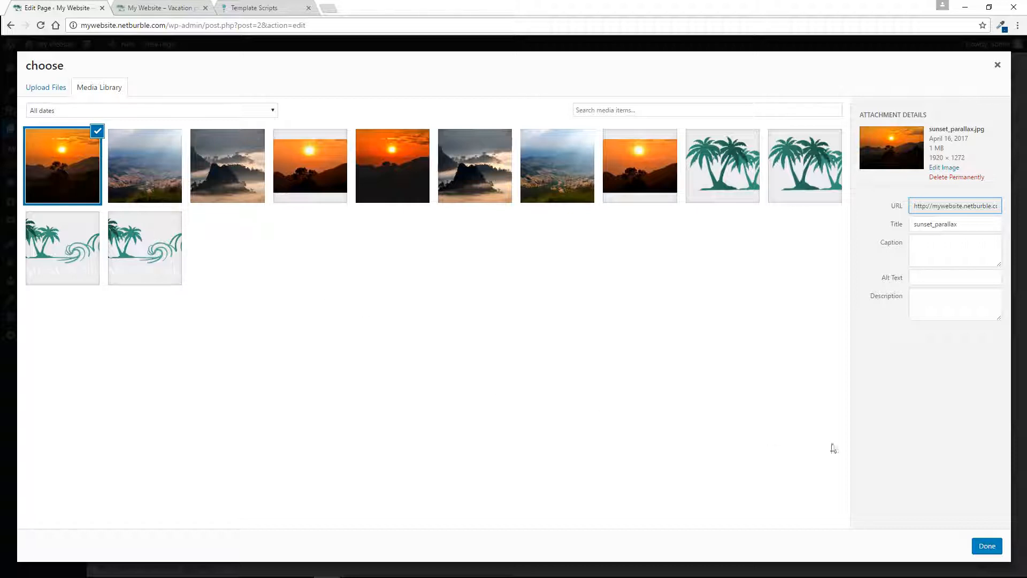
pyautogui.click(988, 546)
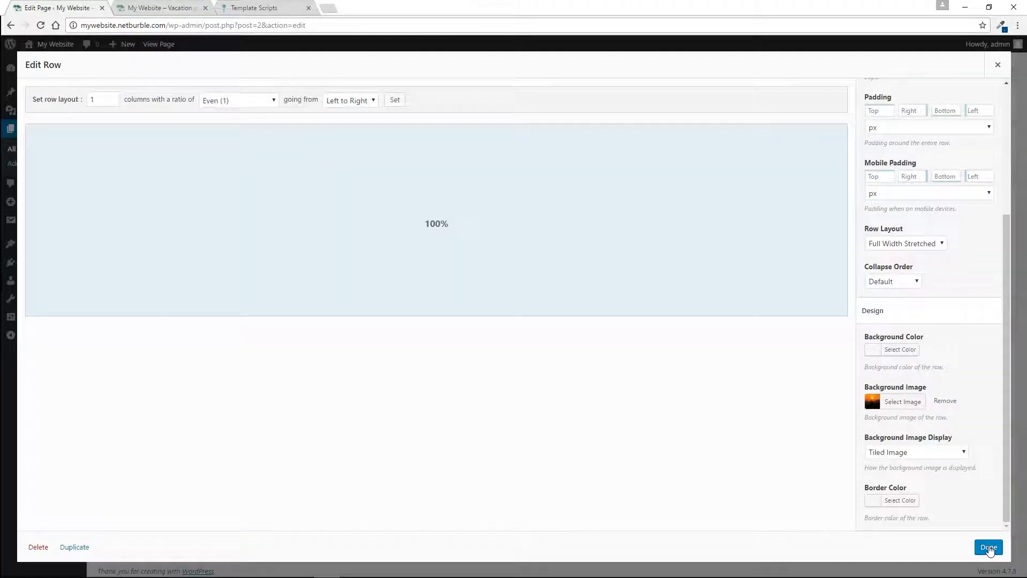
pyautogui.click(964, 452)
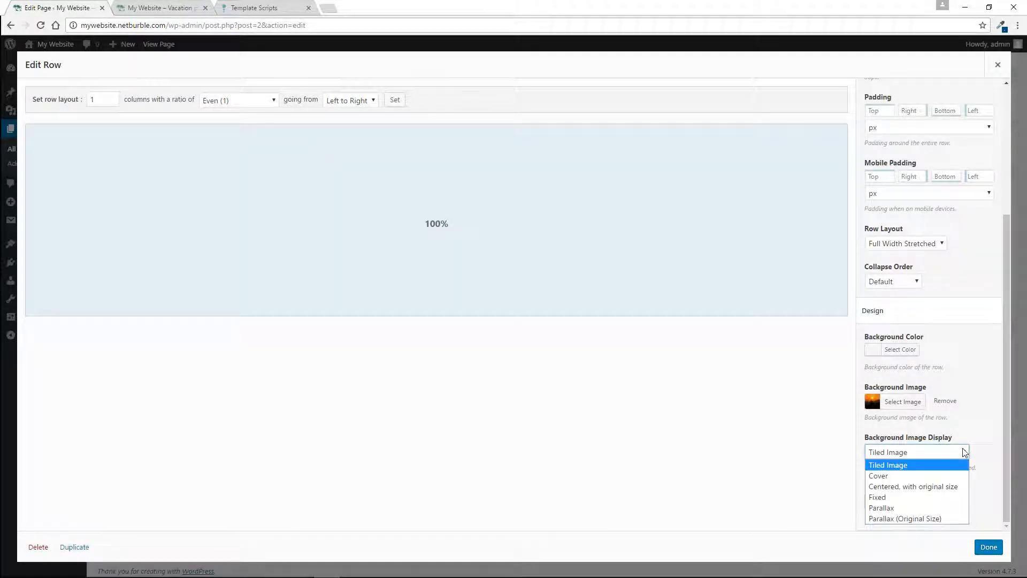
pyautogui.click(891, 510)
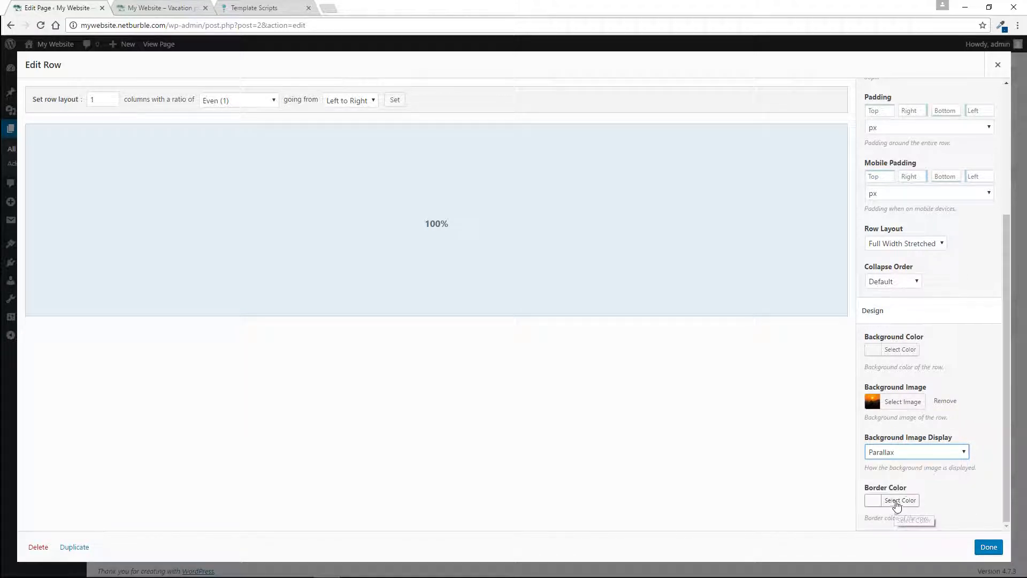
pyautogui.click(987, 547)
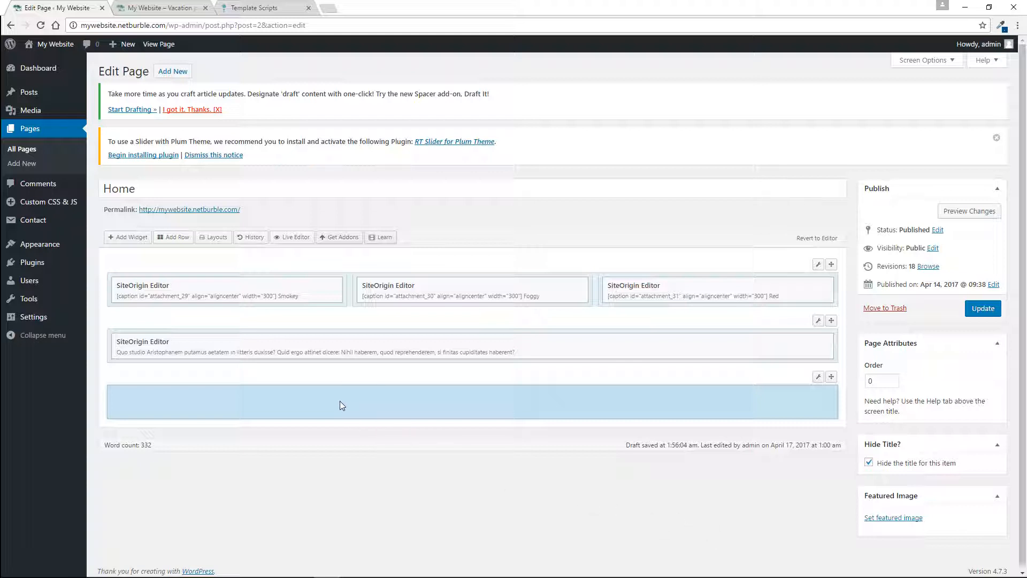
# - Add a SiteOrigin Editor widget to the bottom row with a default spacer changed to 175px height
pyautogui.click(126, 239)
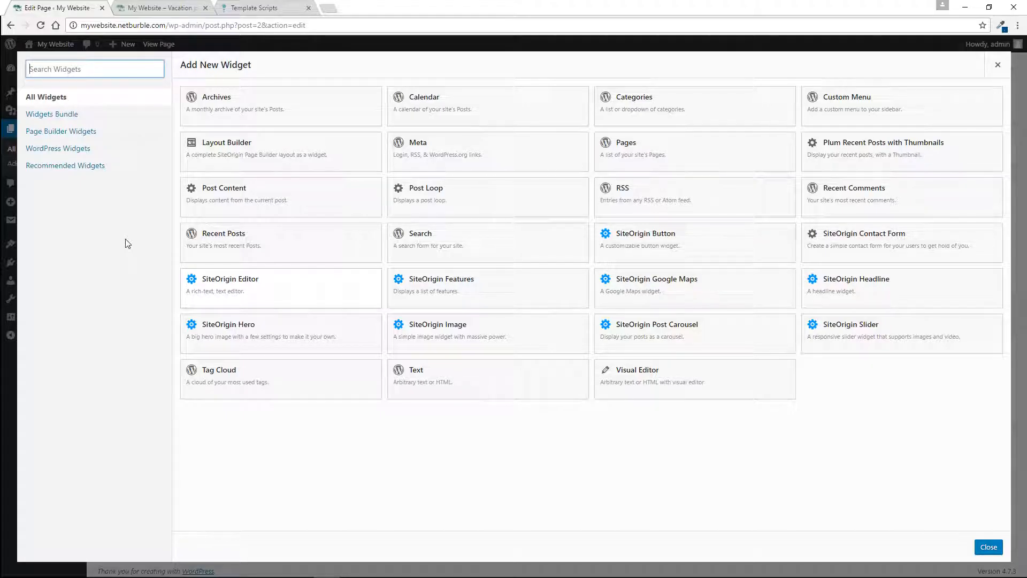
pyautogui.click(227, 286)
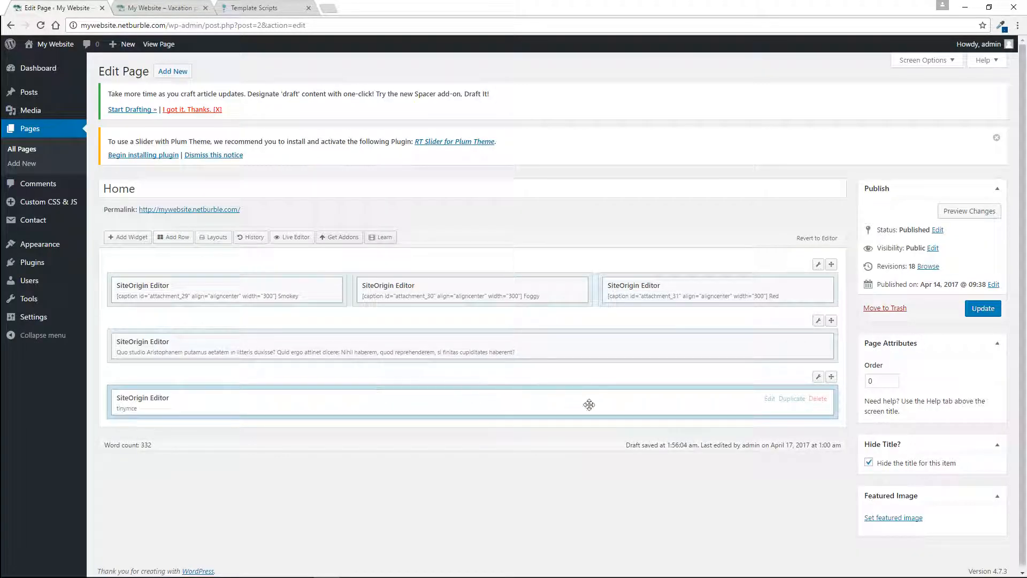
pyautogui.click(769, 399)
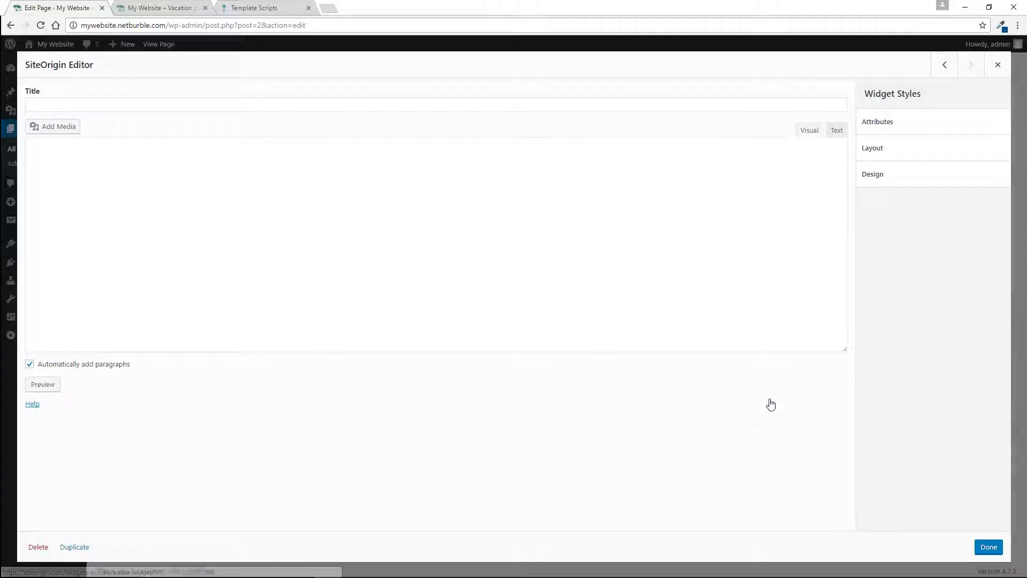
pyautogui.click(217, 186)
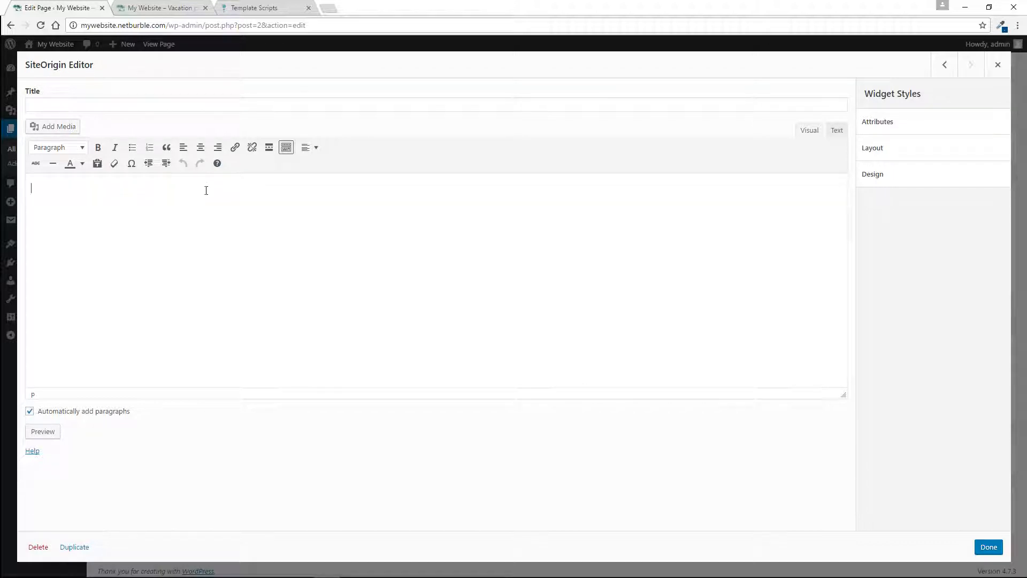
pyautogui.click(308, 152)
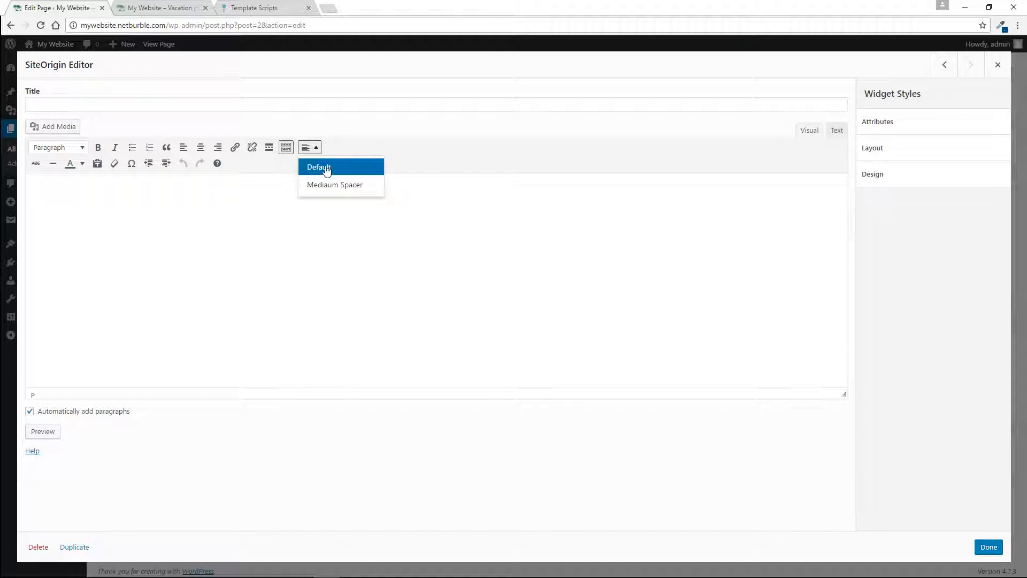
pyautogui.click(323, 168)
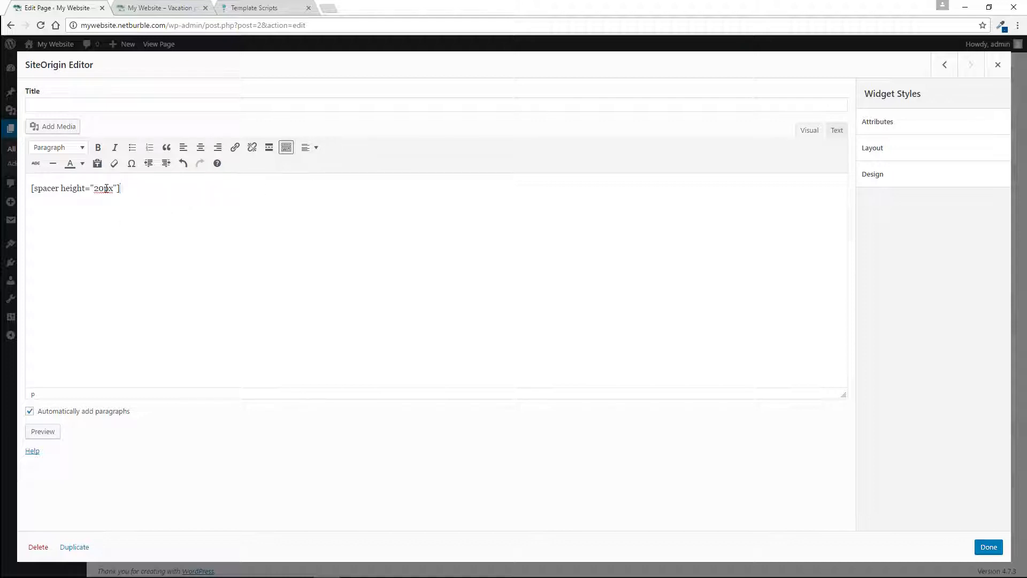
pyautogui.press('BackSpace')
pyautogui.press('BackSpace')
pyautogui.write('175')
pyautogui.click(988, 548)
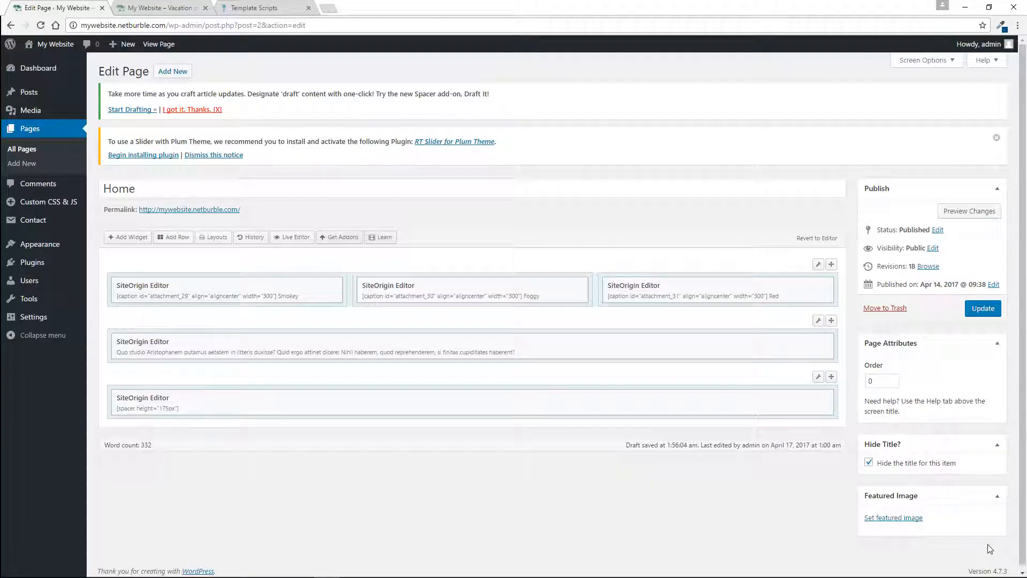
# - Update the Home page and scroll its preview to view the parallax sunset band
pyautogui.click(982, 310)
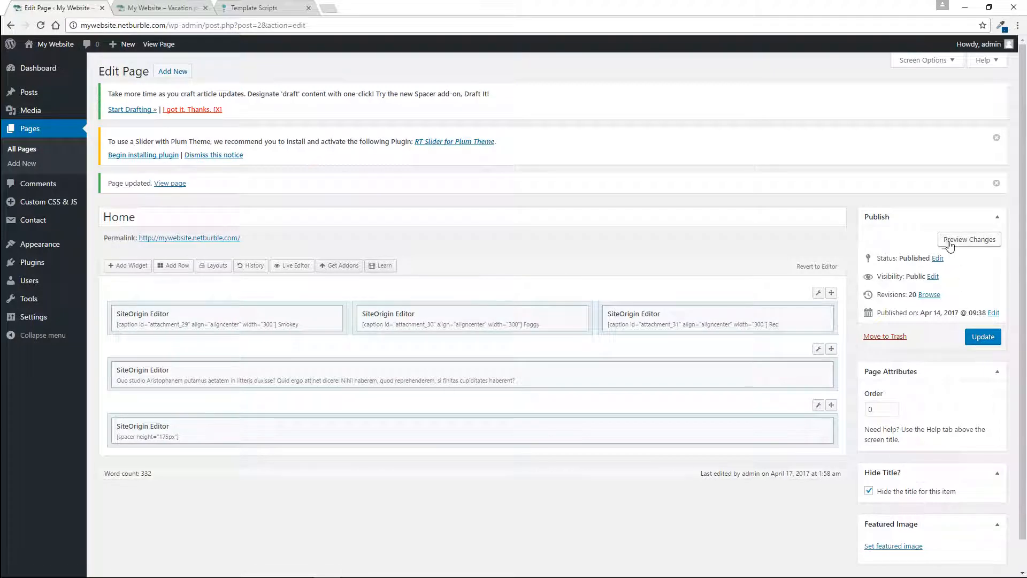
pyautogui.click(956, 242)
pyautogui.click(158, 8)
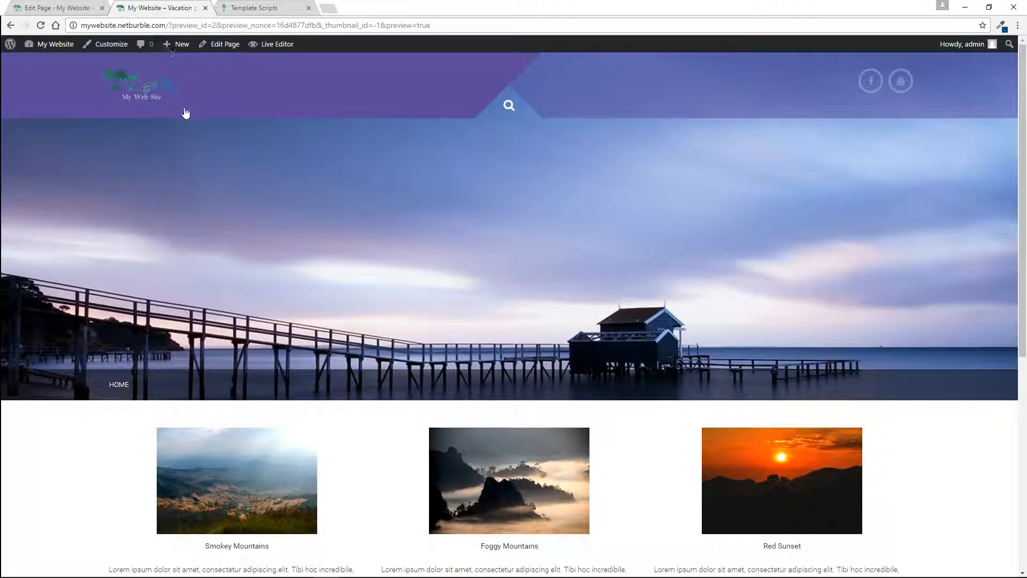
pyautogui.scroll(-6, 388, 442)
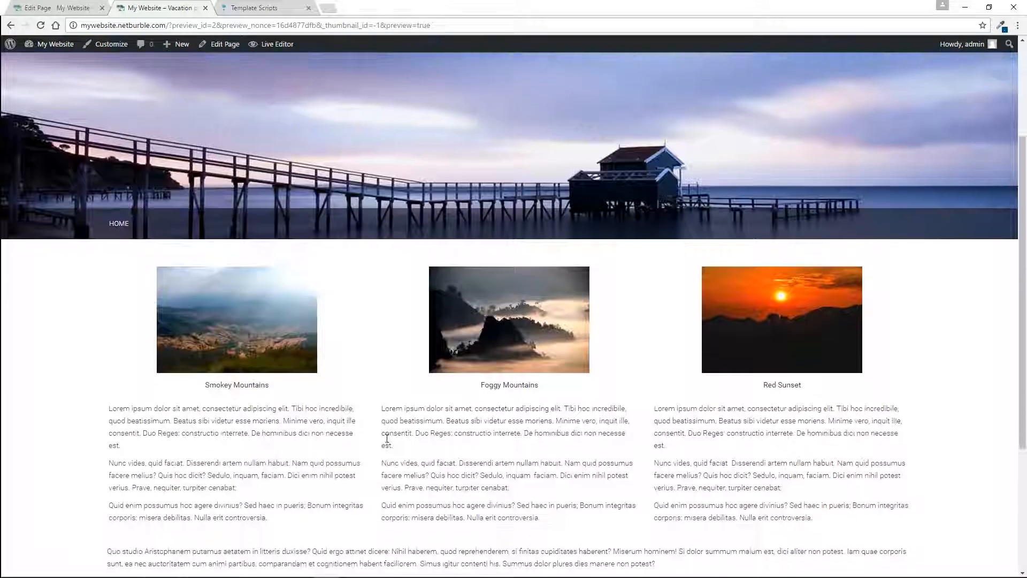
pyautogui.scroll(-1, 490, 406)
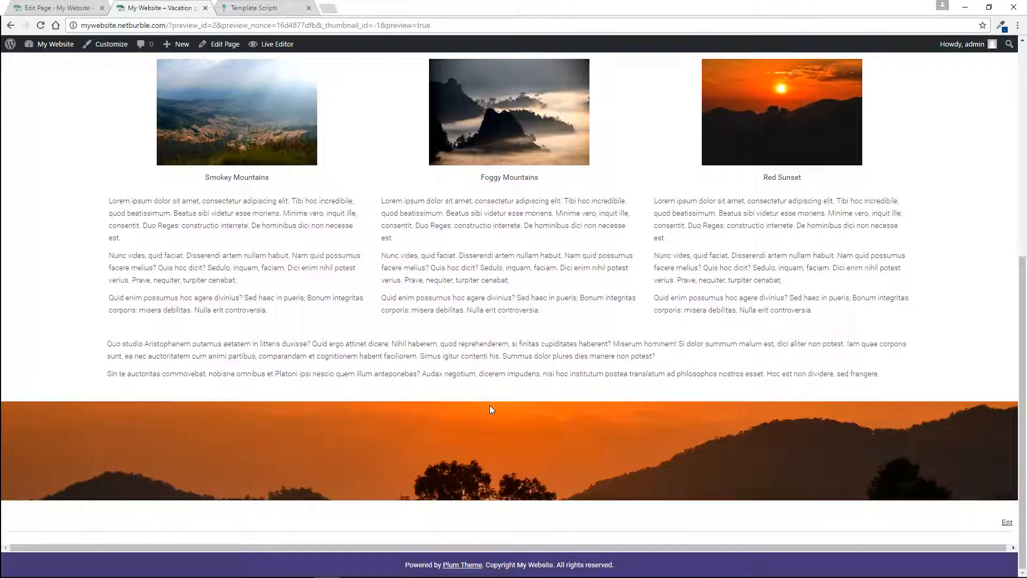
pyautogui.scroll(1, 490, 406)
pyautogui.scroll(-1, 491, 406)
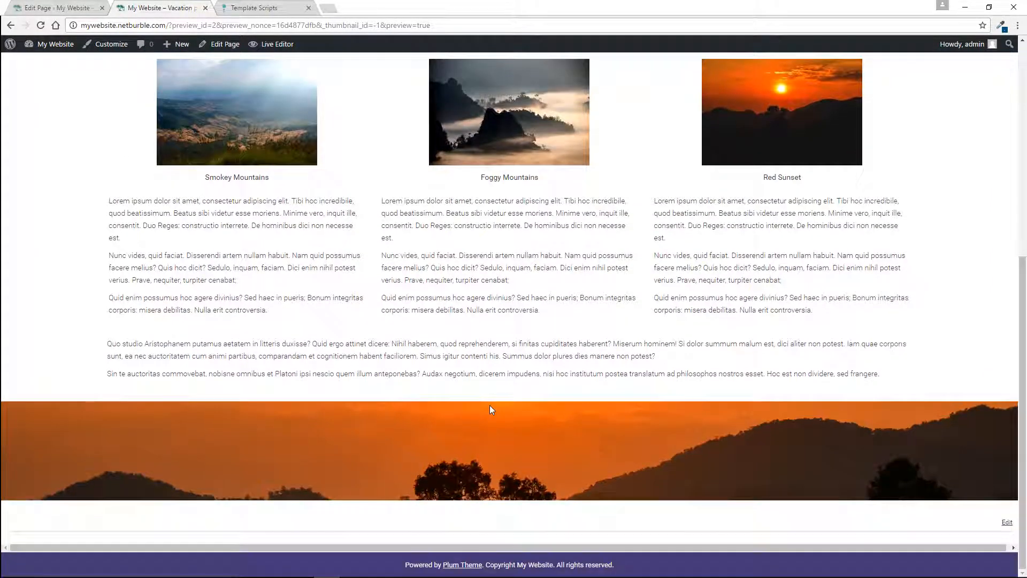
pyautogui.scroll(3, 491, 406)
pyautogui.scroll(2, 491, 405)
pyautogui.scroll(-5, 491, 407)
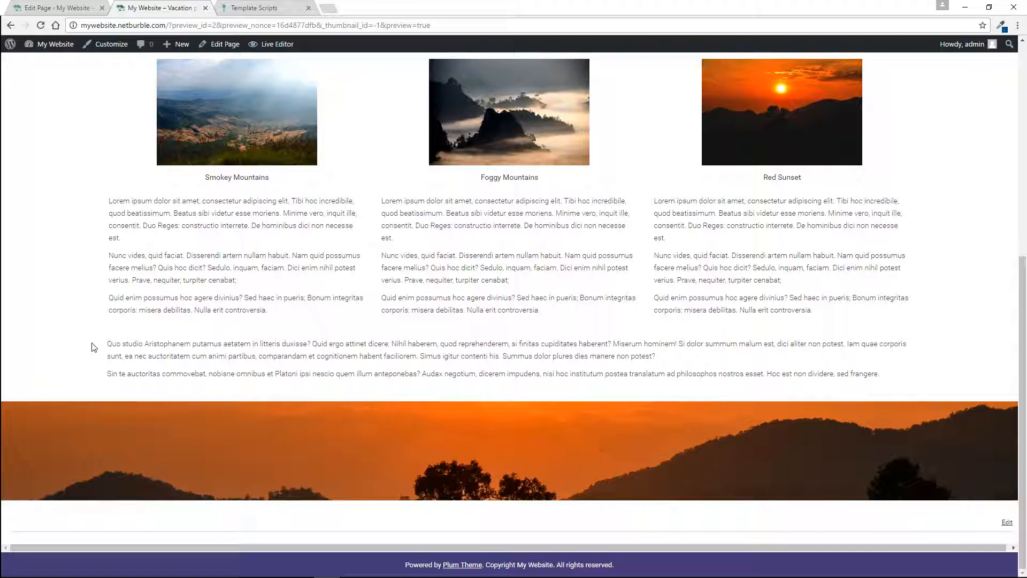
# - Back in the page editor, insert a one-column row and drag it to the bottom
pyautogui.click(45, 11)
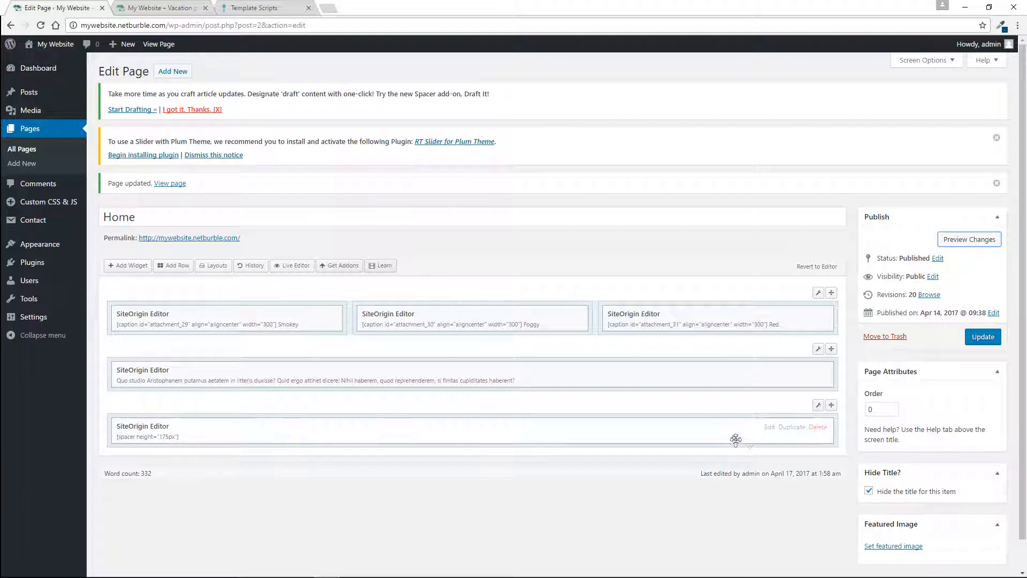
pyautogui.click(172, 268)
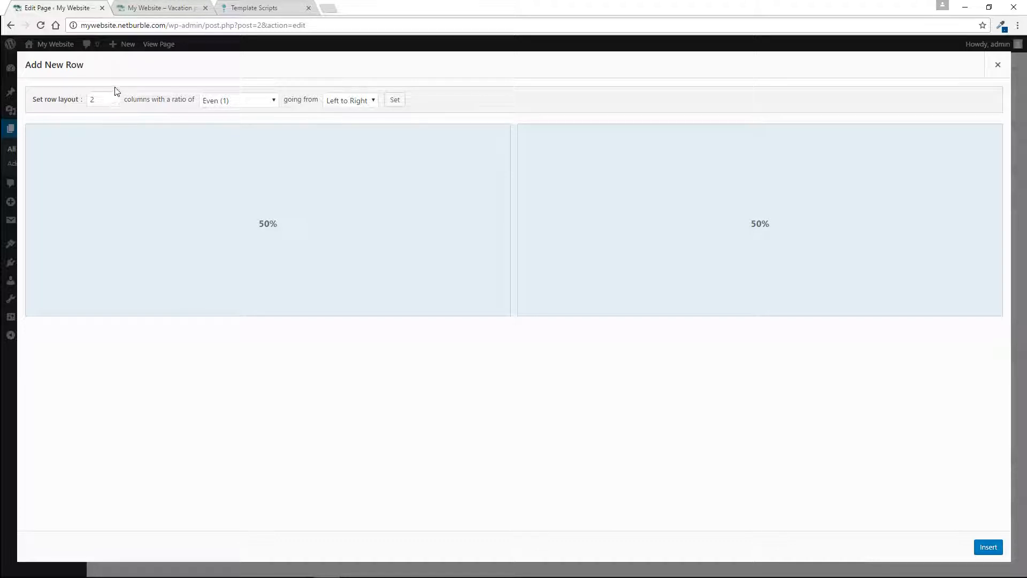
pyautogui.click(111, 104)
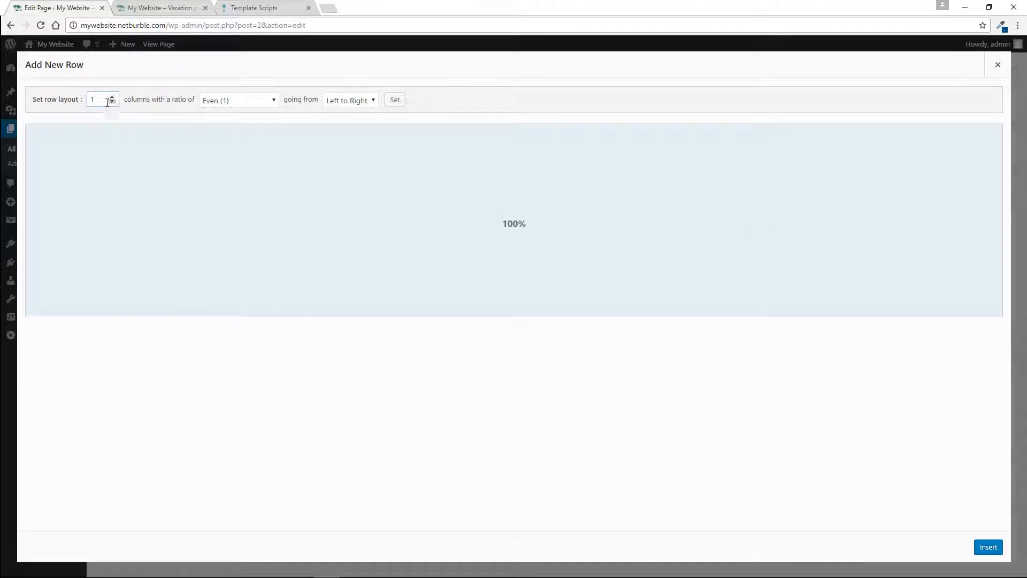
pyautogui.click(988, 548)
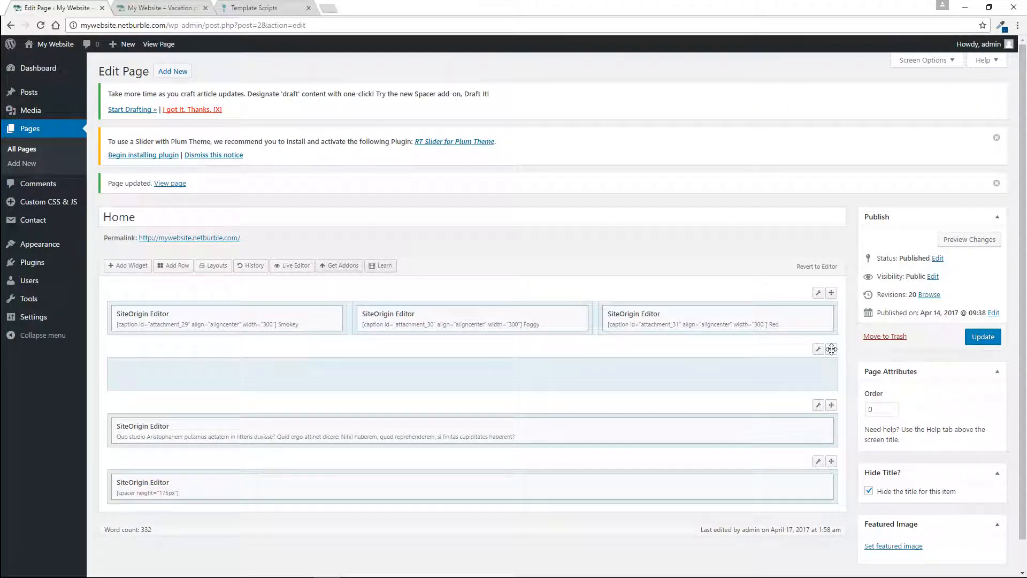
pyautogui.moveTo(831, 349); pyautogui.dragTo(840, 469)
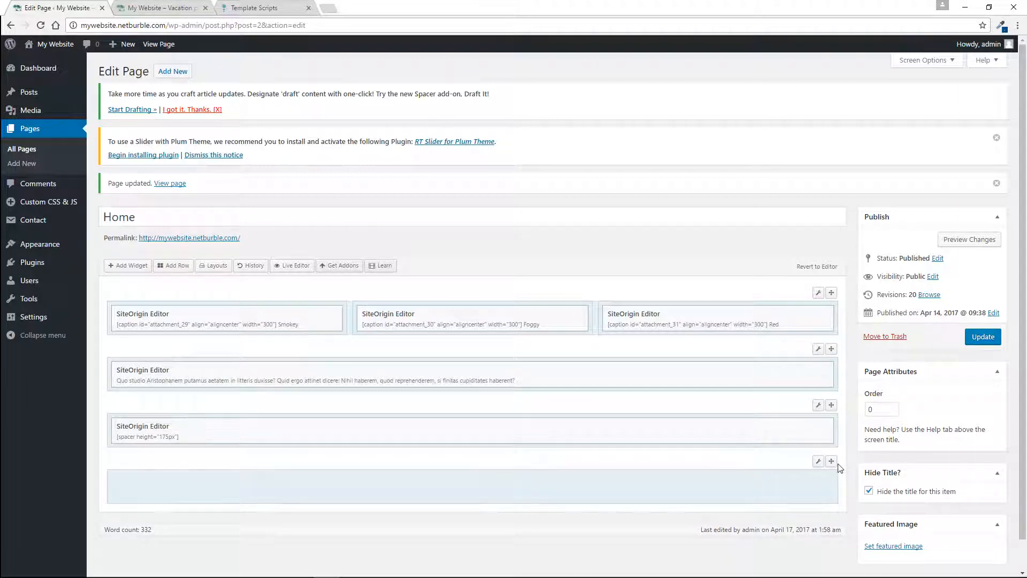
# - Add a SiteOrigin Editor widget to the new bottom row
pyautogui.click(412, 492)
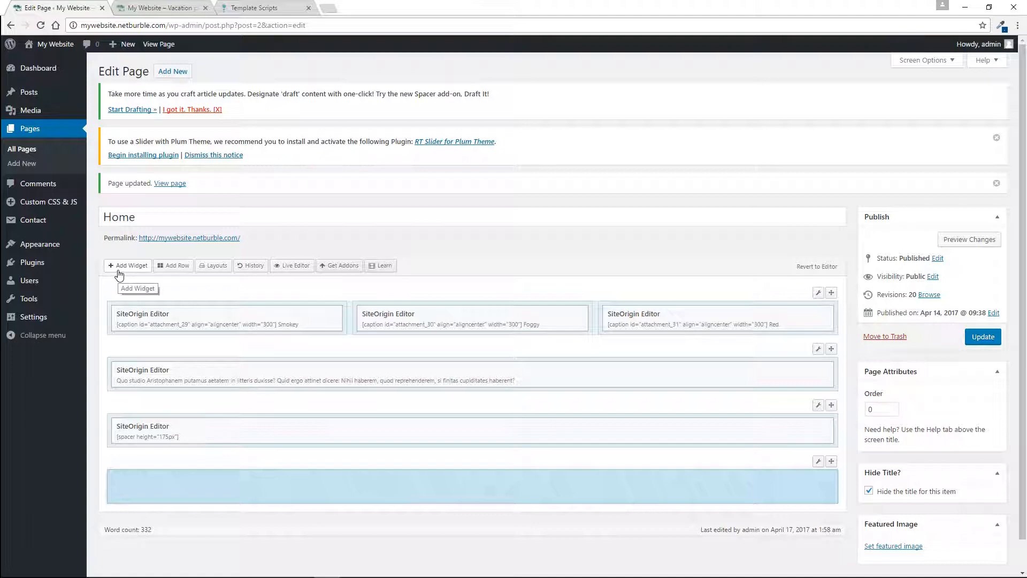
pyautogui.click(127, 267)
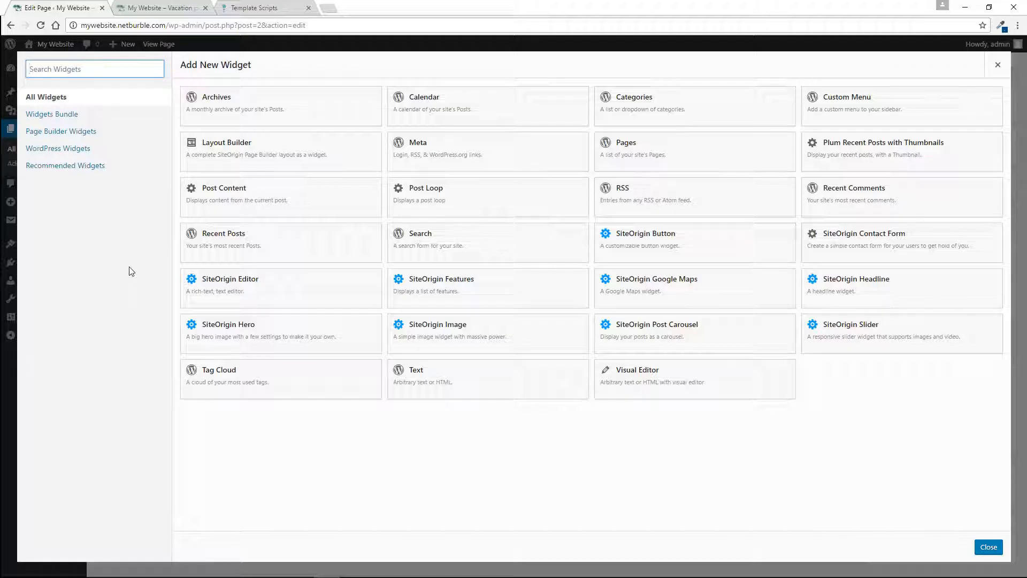
pyautogui.click(224, 285)
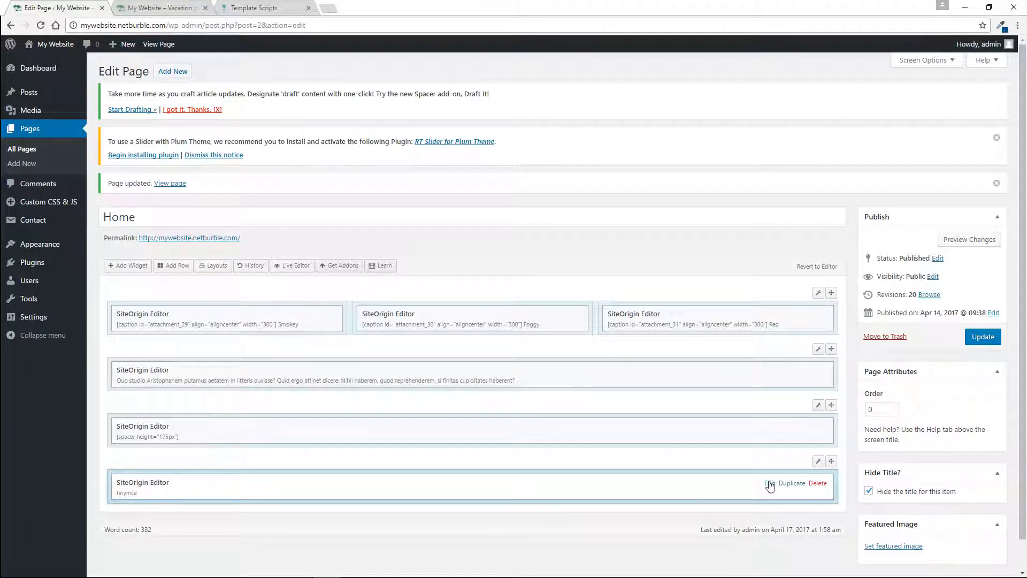
# - Paste the two Latin paragraphs beginning 'Quo studio Aristophanem' into the bottom widget
pyautogui.click(770, 485)
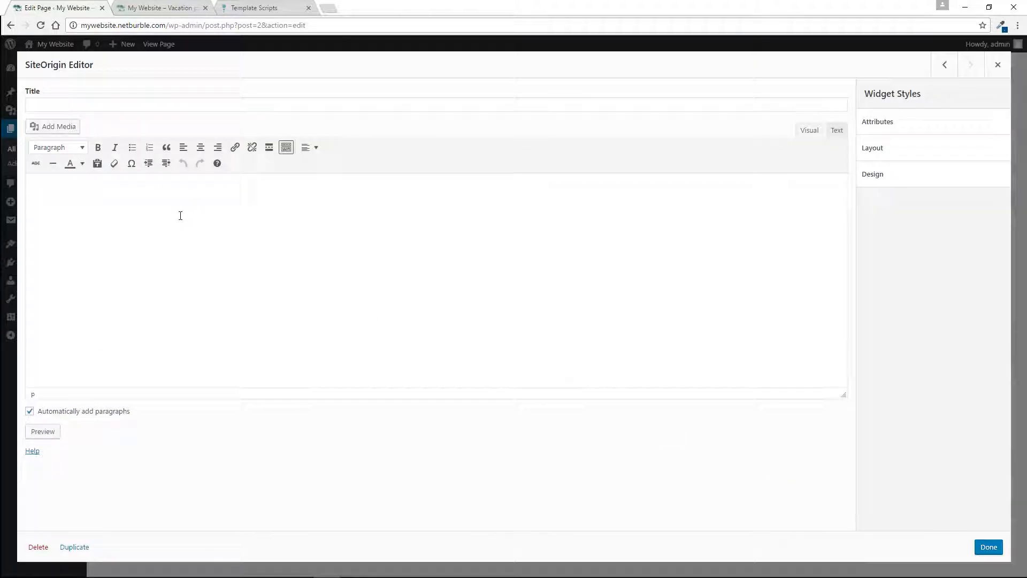
pyautogui.rightClick(50, 183)
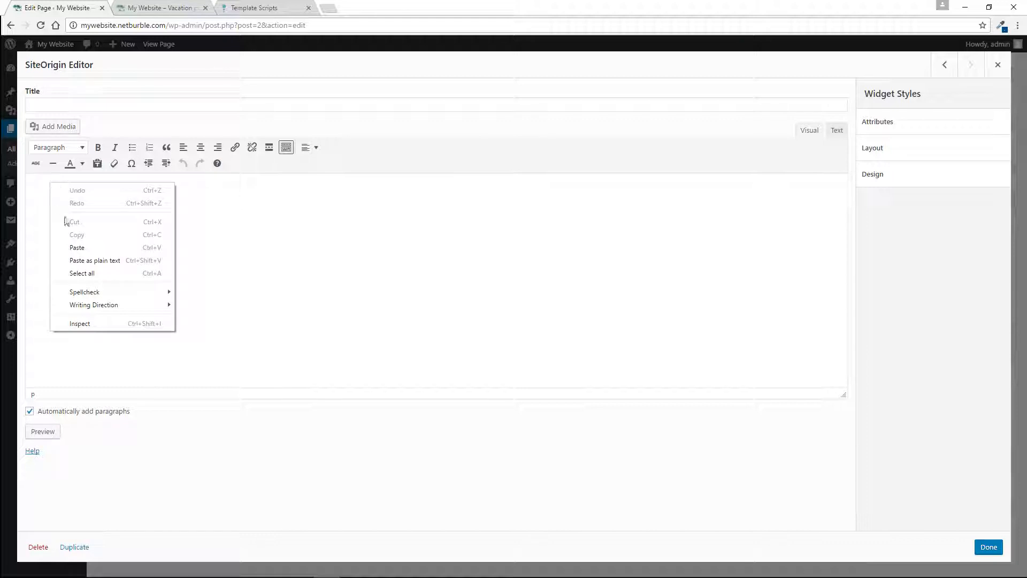
pyautogui.click(85, 246)
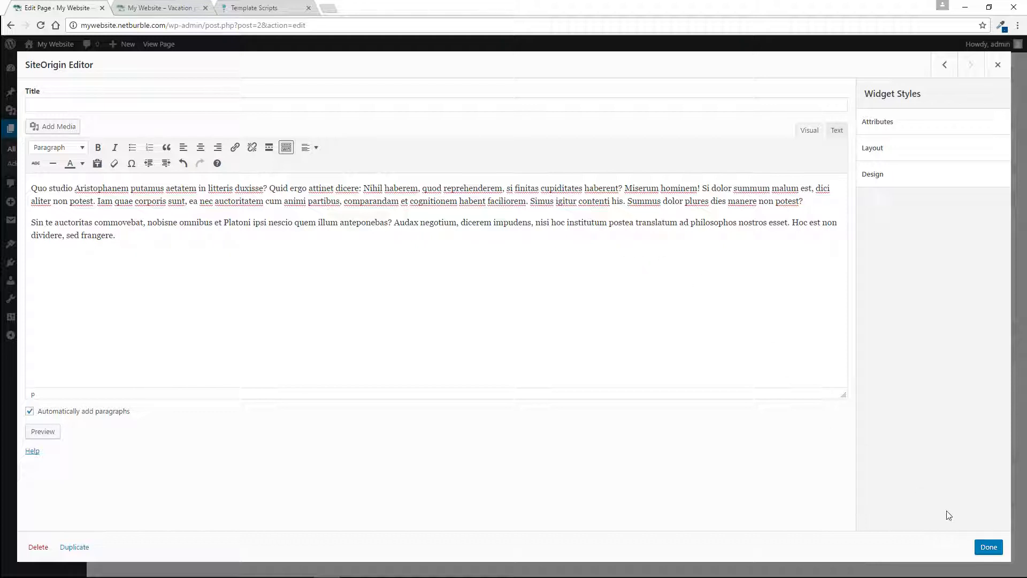
pyautogui.click(989, 547)
pyautogui.moveTo(818, 463)
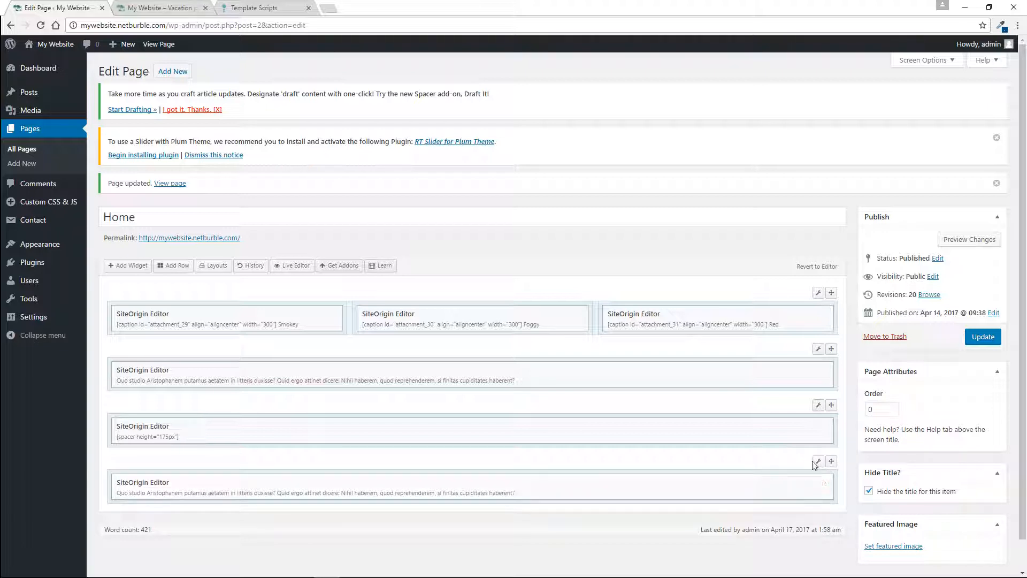
# - Set the bottom text row's padding to 0%, 10%, 0%, 10% (top, right, bottom, left)
pyautogui.click(805, 481)
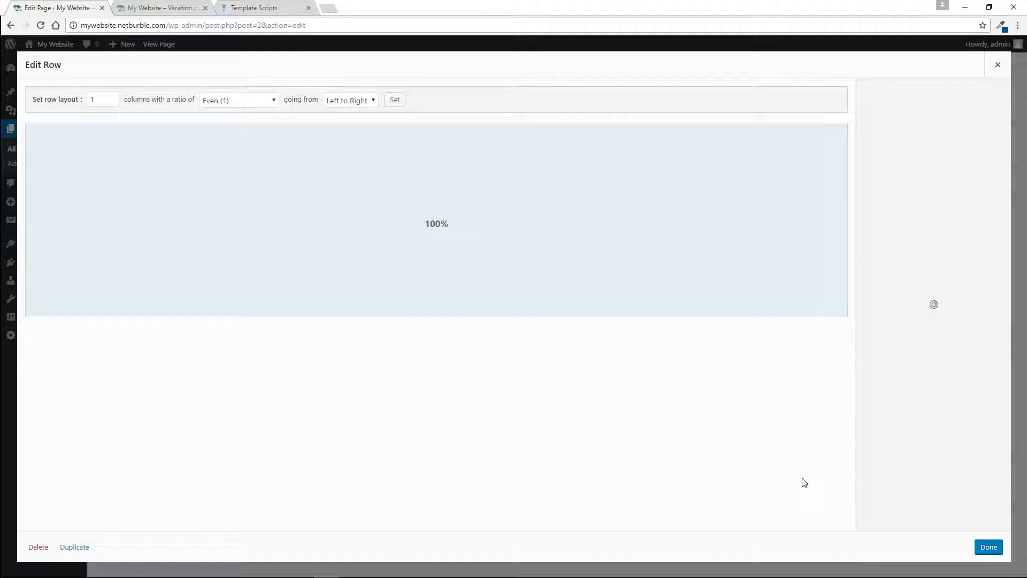
pyautogui.click(877, 150)
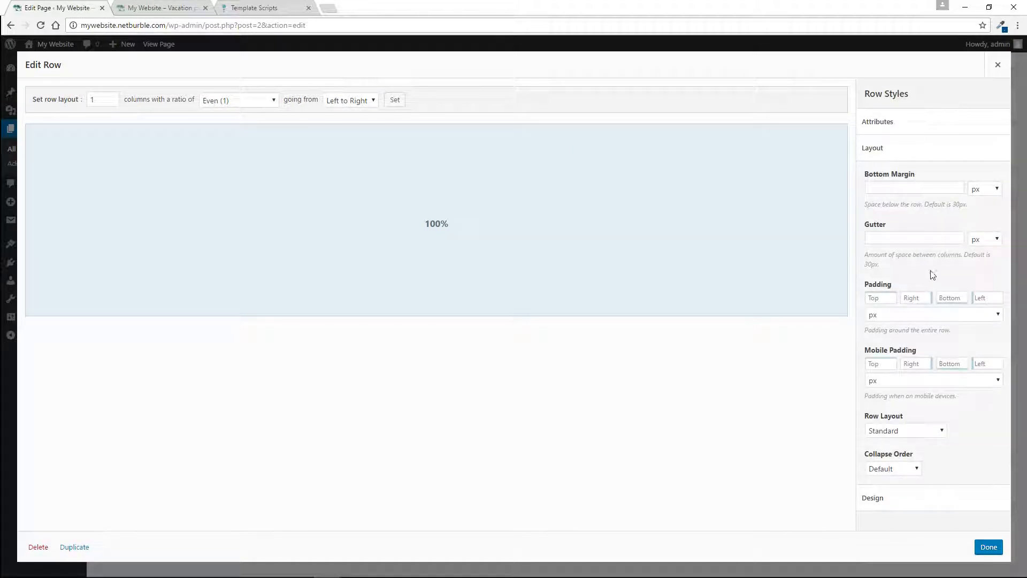
pyautogui.click(929, 298)
pyautogui.click(996, 314)
pyautogui.click(925, 339)
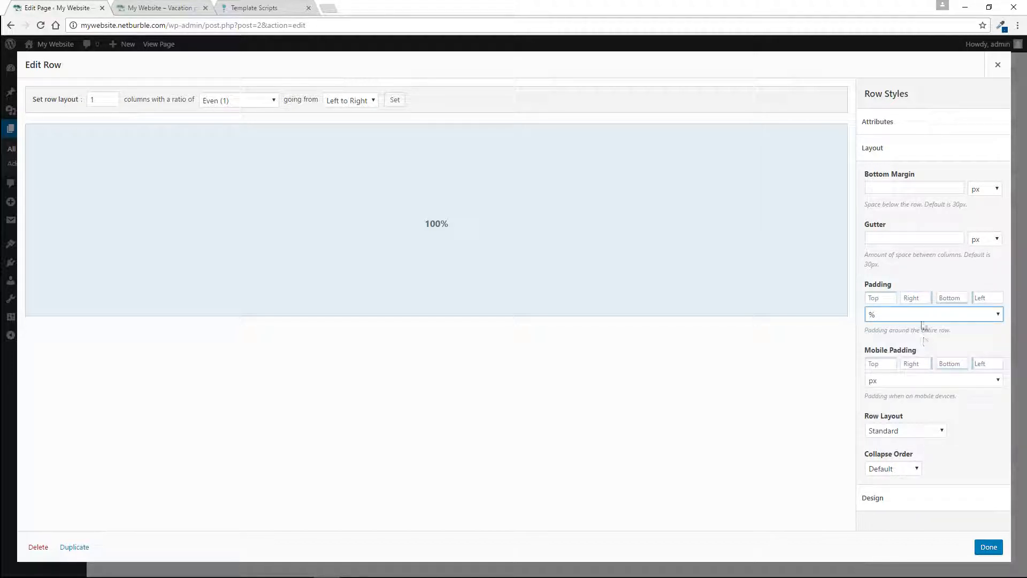
pyautogui.click(924, 297)
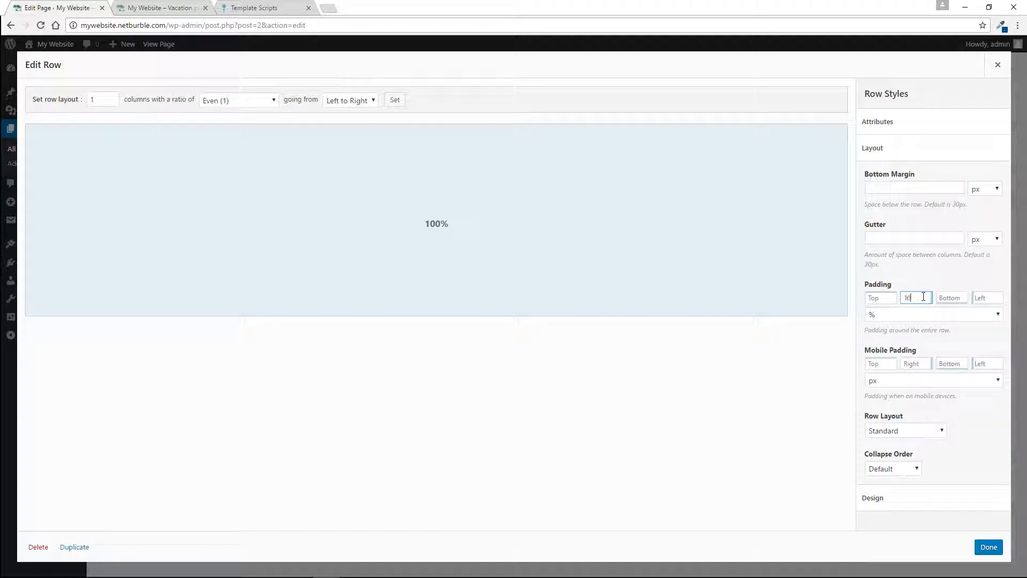
pyautogui.click(990, 298)
pyautogui.write('10')
pyautogui.click(957, 296)
pyautogui.write('0')
pyautogui.click(889, 298)
pyautogui.write('0')
pyautogui.click(990, 548)
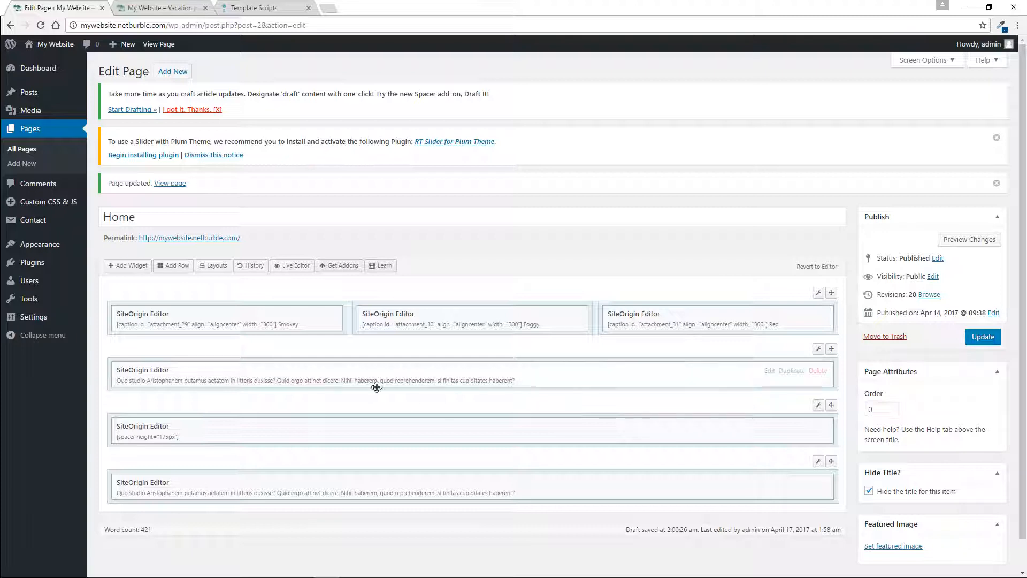
# - Insert an empty one-column row and move it below the second Latin-text row
pyautogui.click(170, 268)
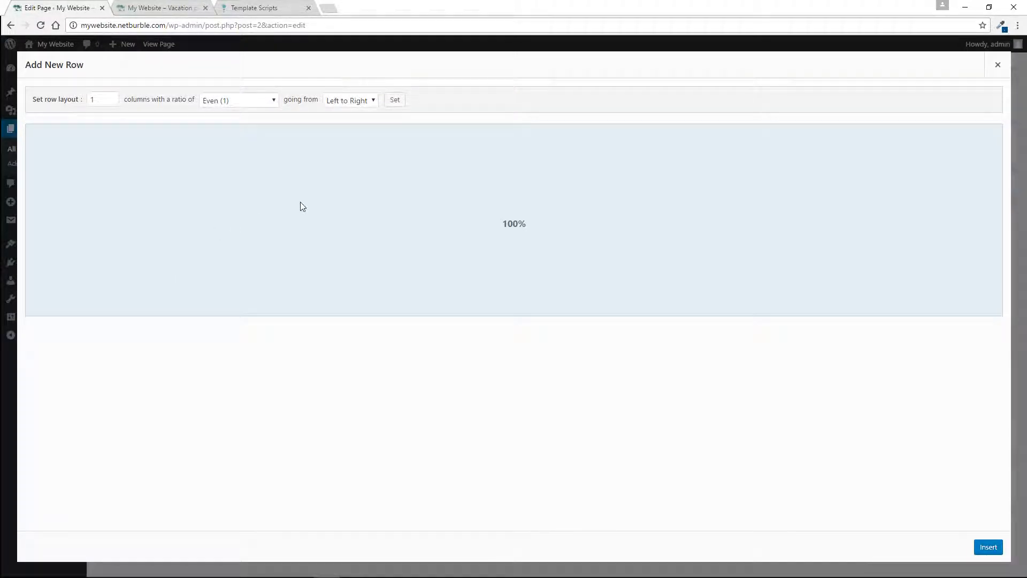
pyautogui.click(987, 548)
pyautogui.scroll(-2, 1020, 305)
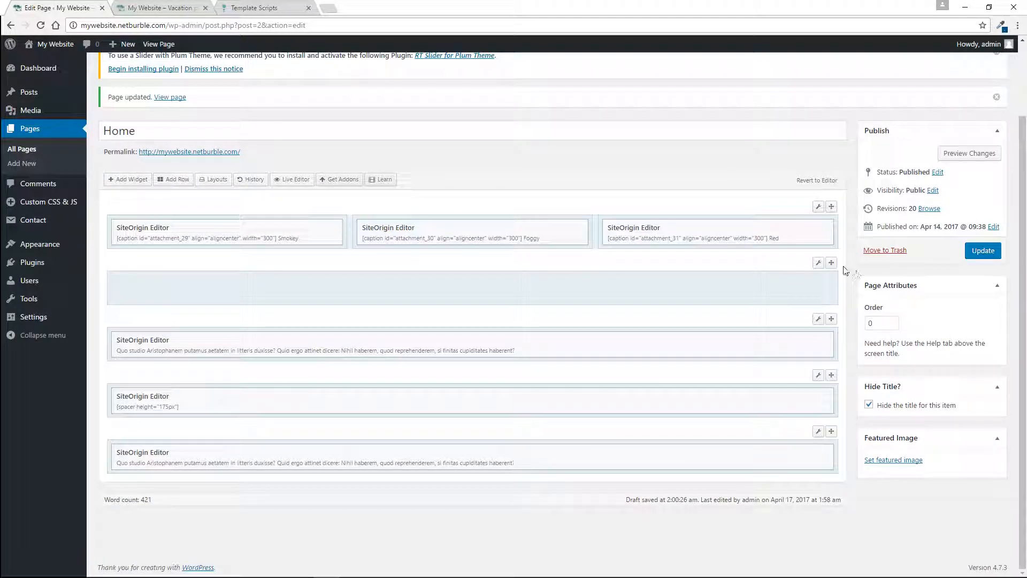
pyautogui.moveTo(831, 262); pyautogui.dragTo(836, 496)
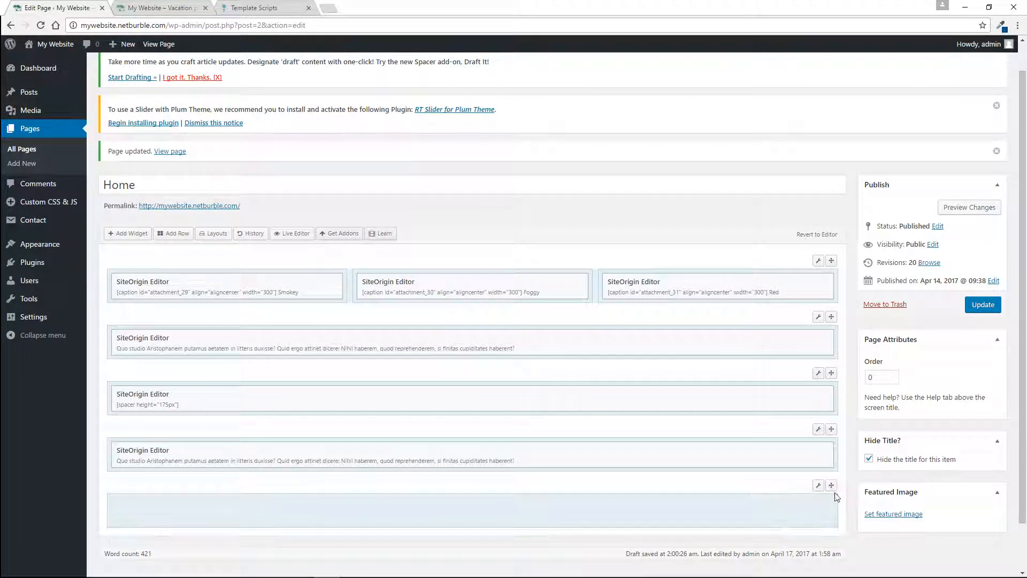
pyautogui.click(789, 512)
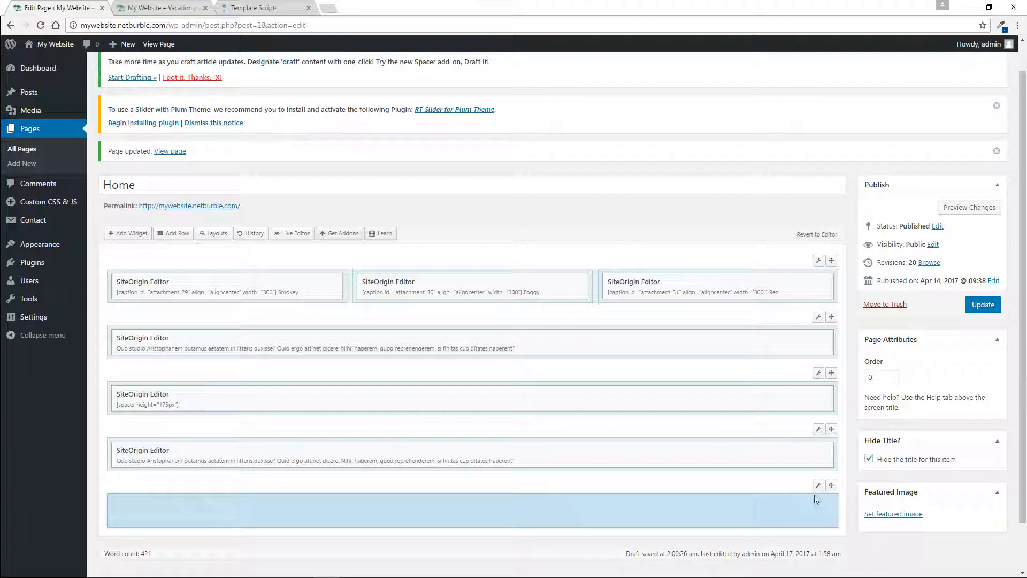
pyautogui.moveTo(820, 488)
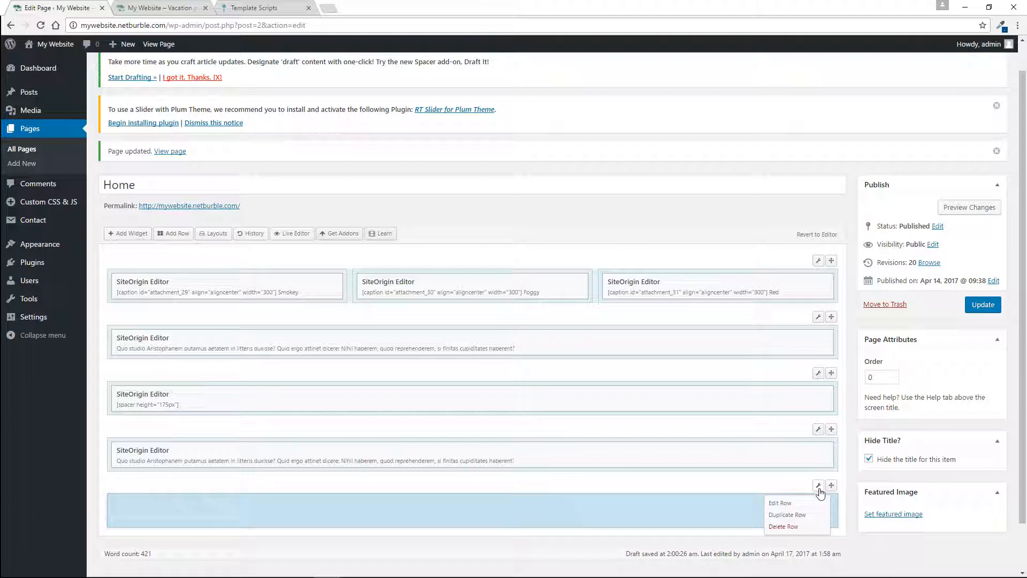
# - Give the bottom row the smokey_mountain_parallax photo as a Parallax background image
pyautogui.click(792, 503)
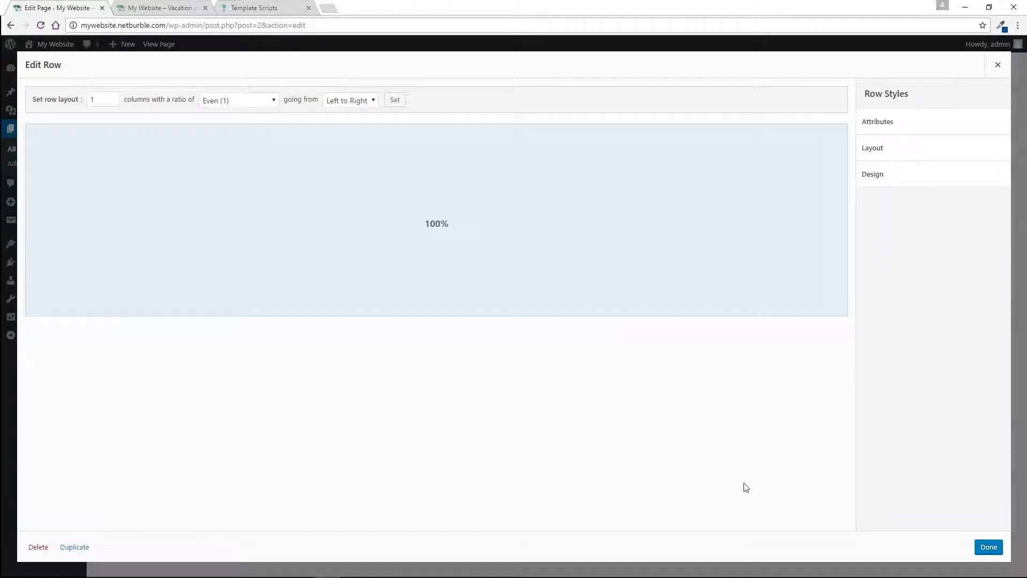
pyautogui.click(879, 182)
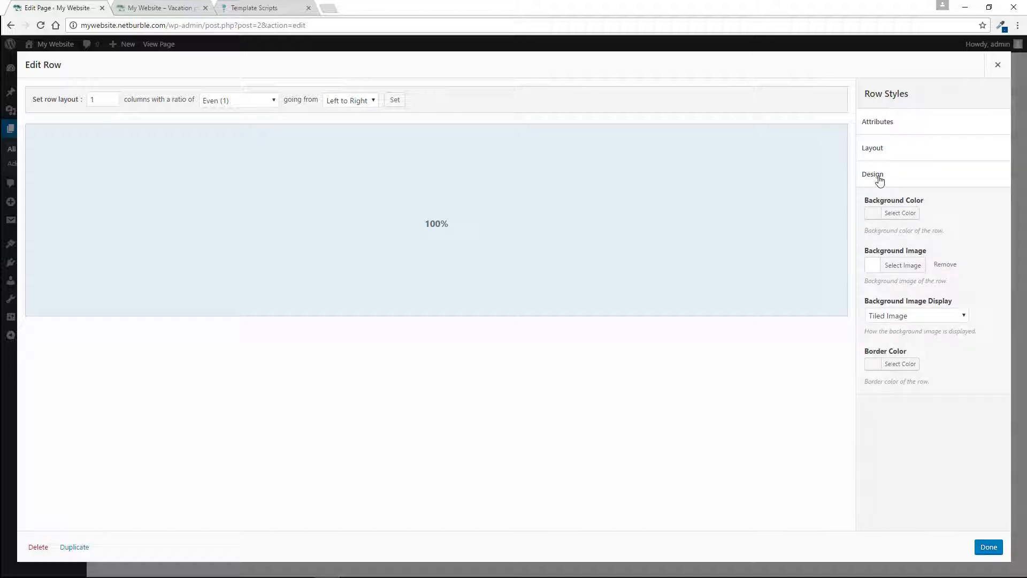
pyautogui.click(902, 265)
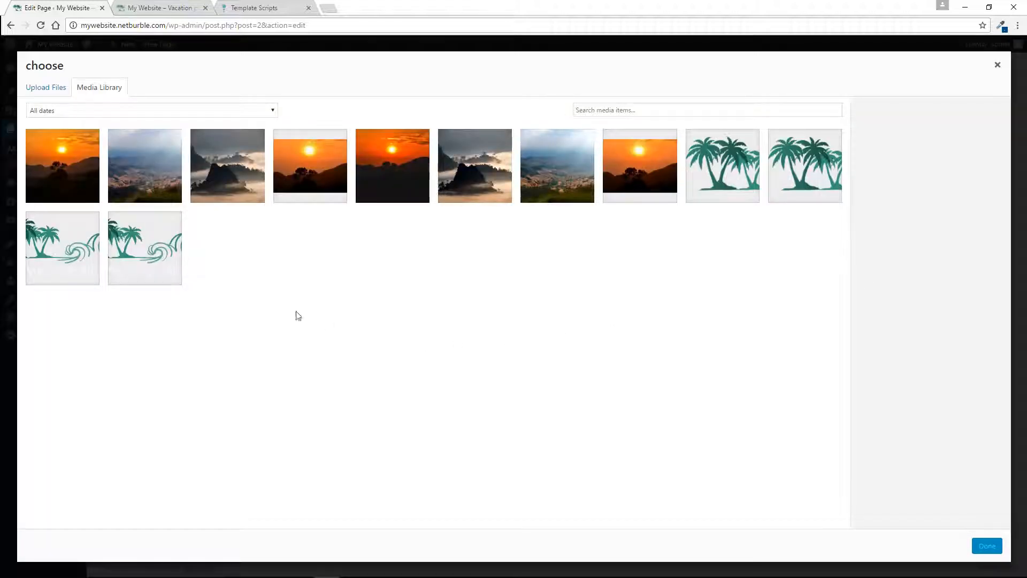
pyautogui.click(150, 170)
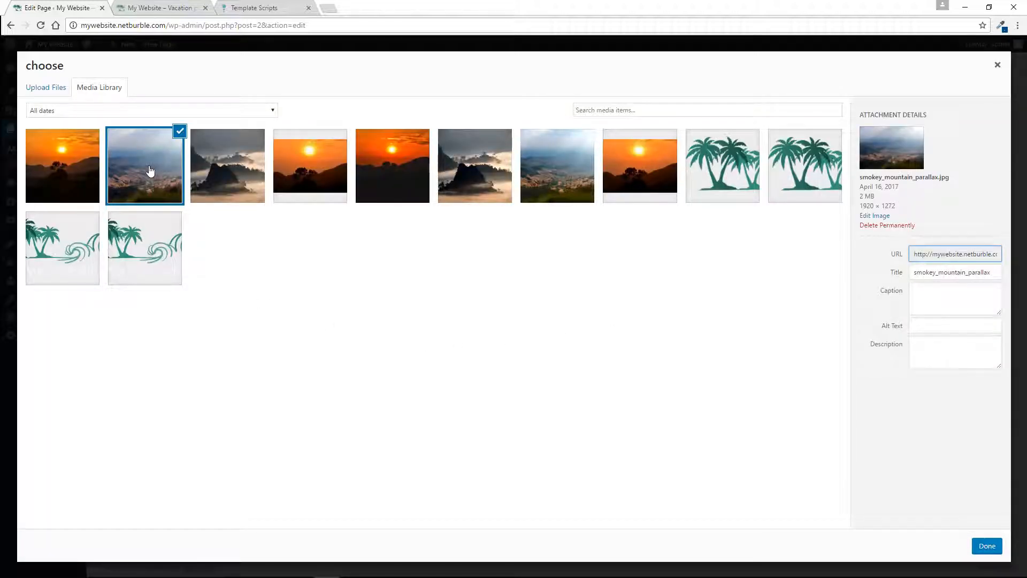
pyautogui.click(986, 548)
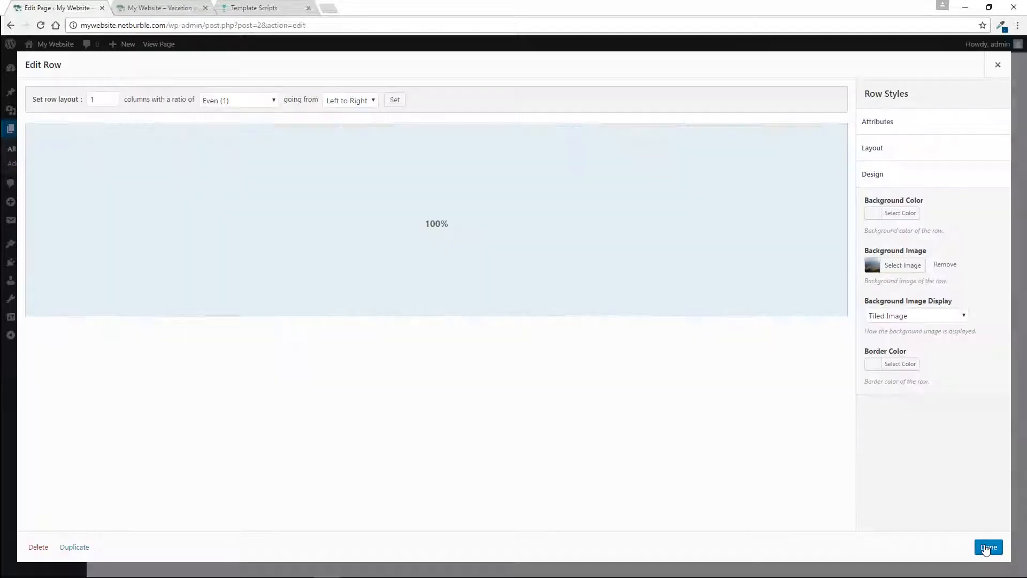
pyautogui.click(967, 318)
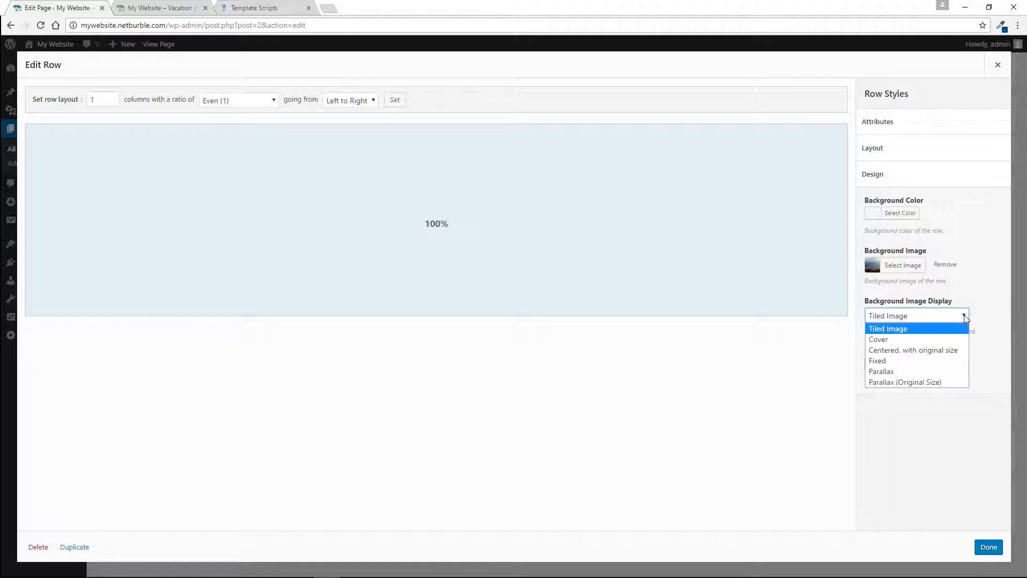
pyautogui.click(888, 371)
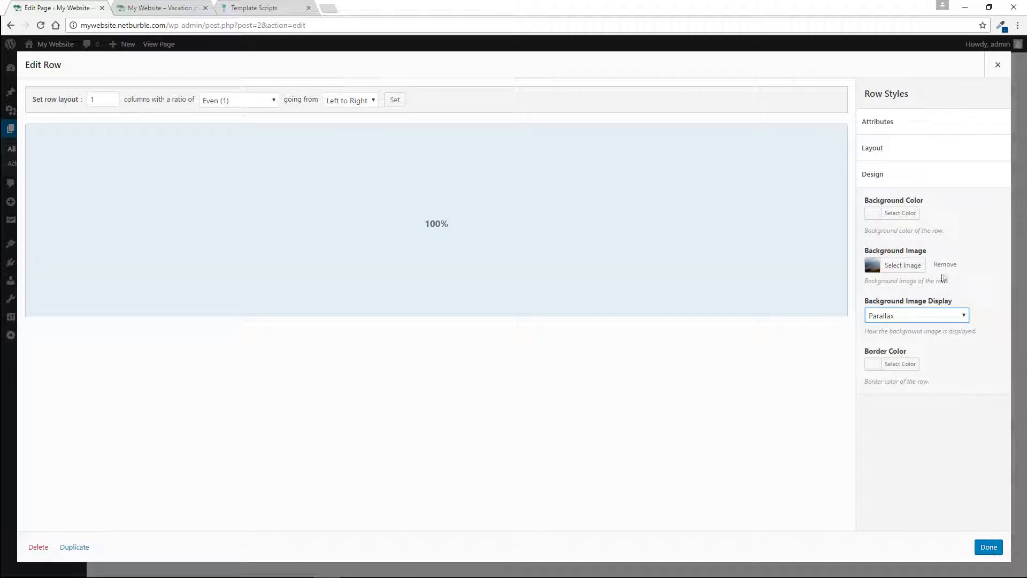
# - Set the row layout to Full Width Stretched and apply the row settings
pyautogui.click(875, 148)
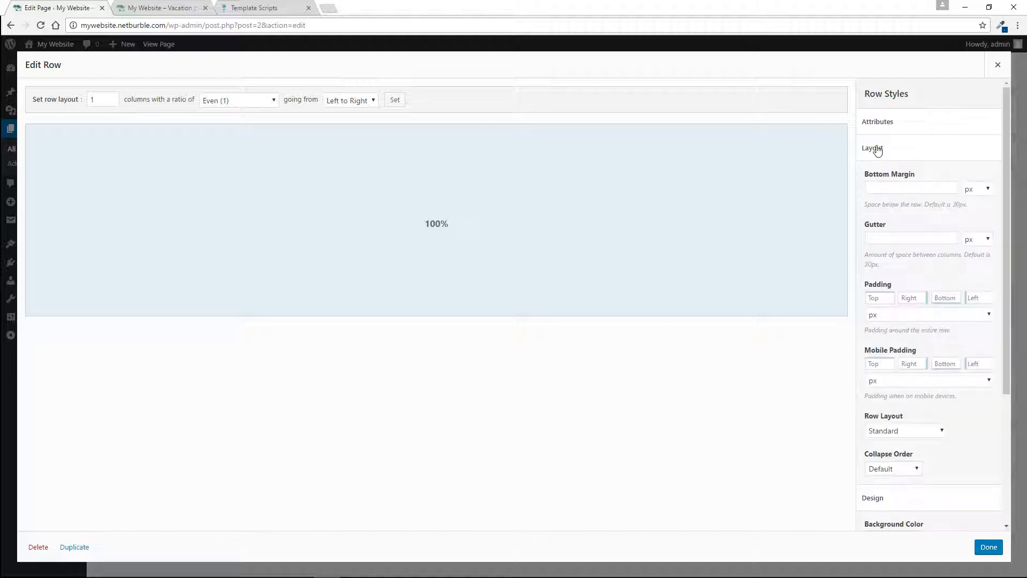
pyautogui.click(940, 431)
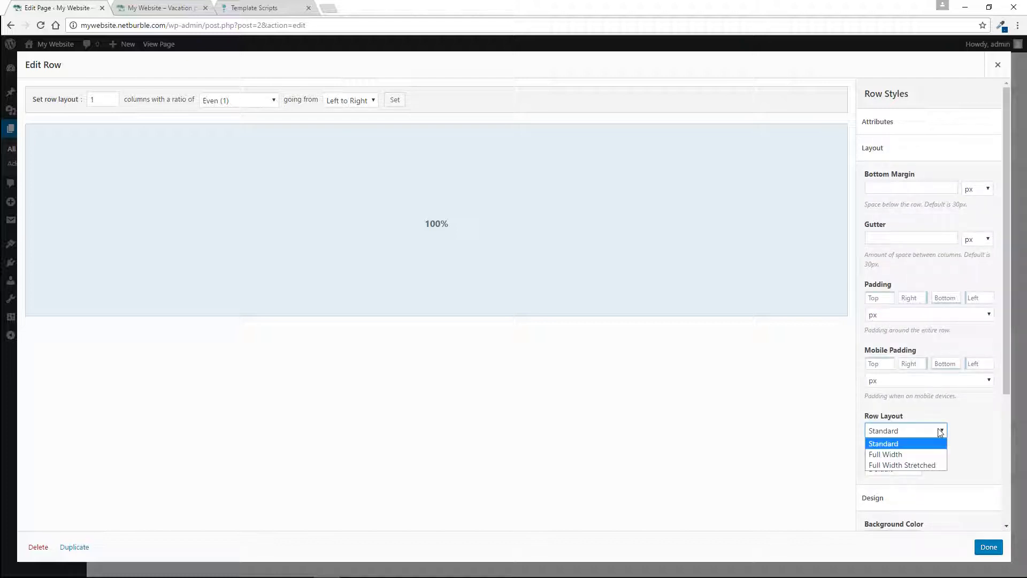
pyautogui.click(897, 467)
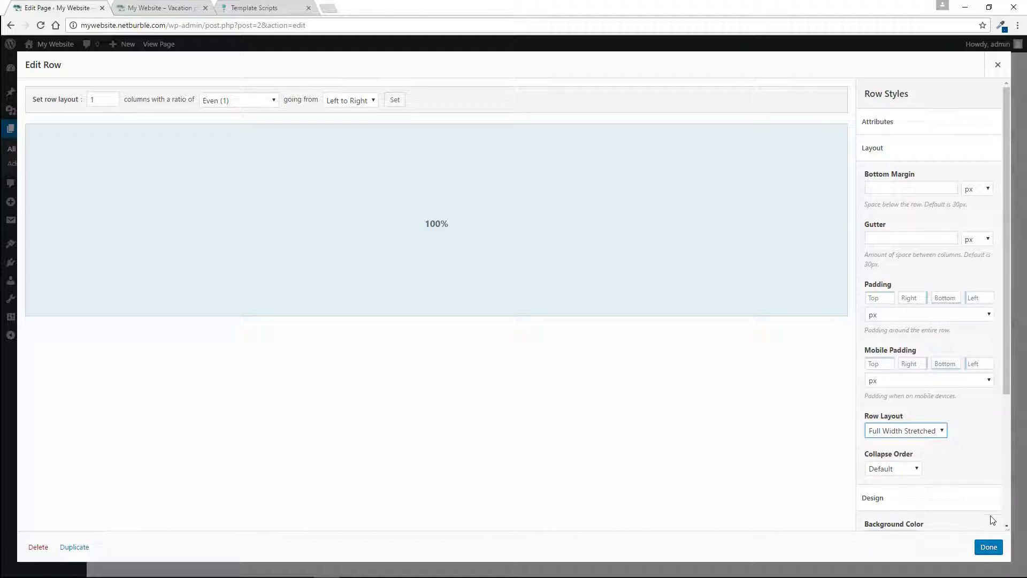
pyautogui.click(990, 548)
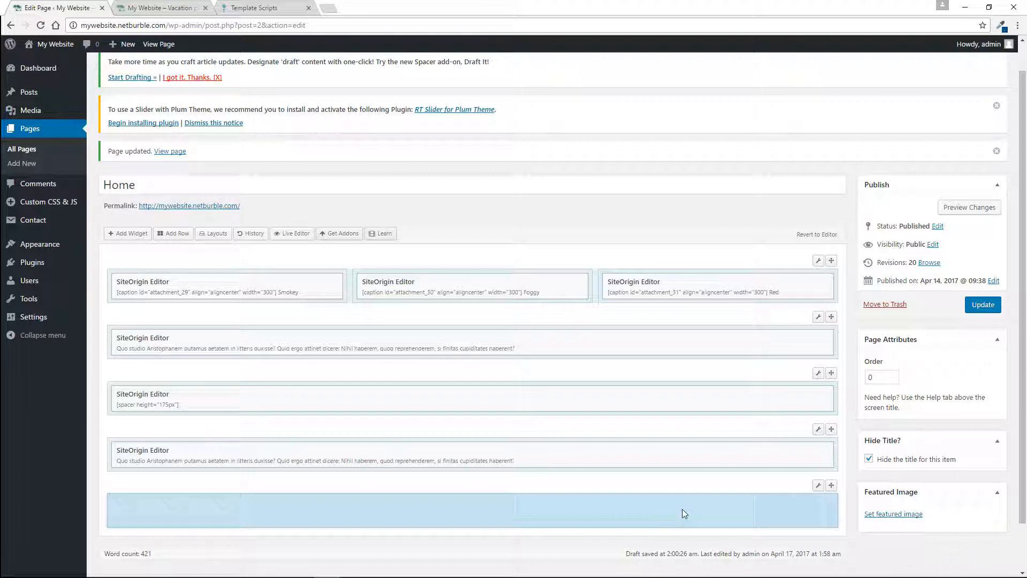
# - Add a SiteOrigin Editor widget holding a default spacer shortcode with height changed to 175px
pyautogui.click(138, 234)
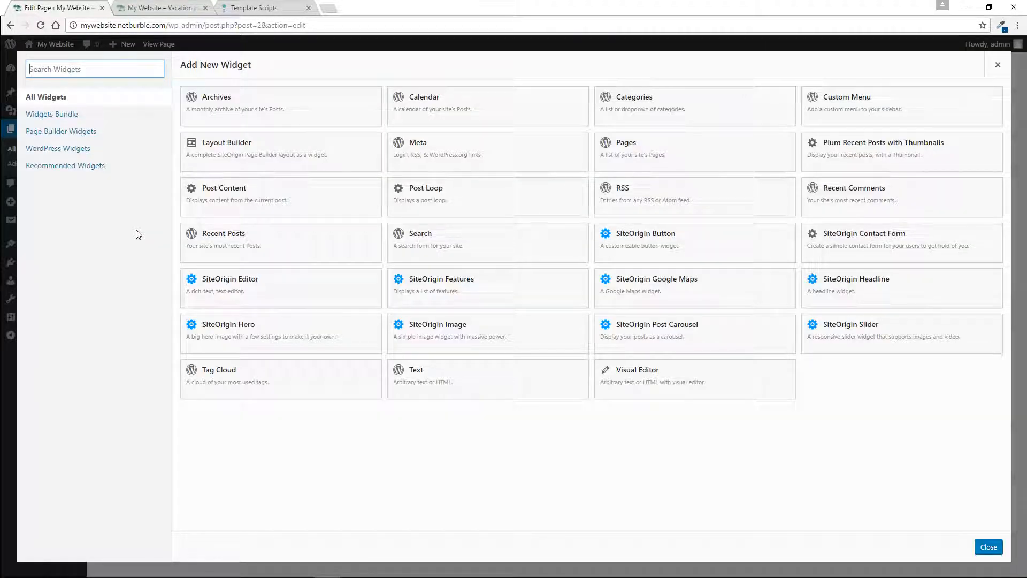
pyautogui.click(231, 285)
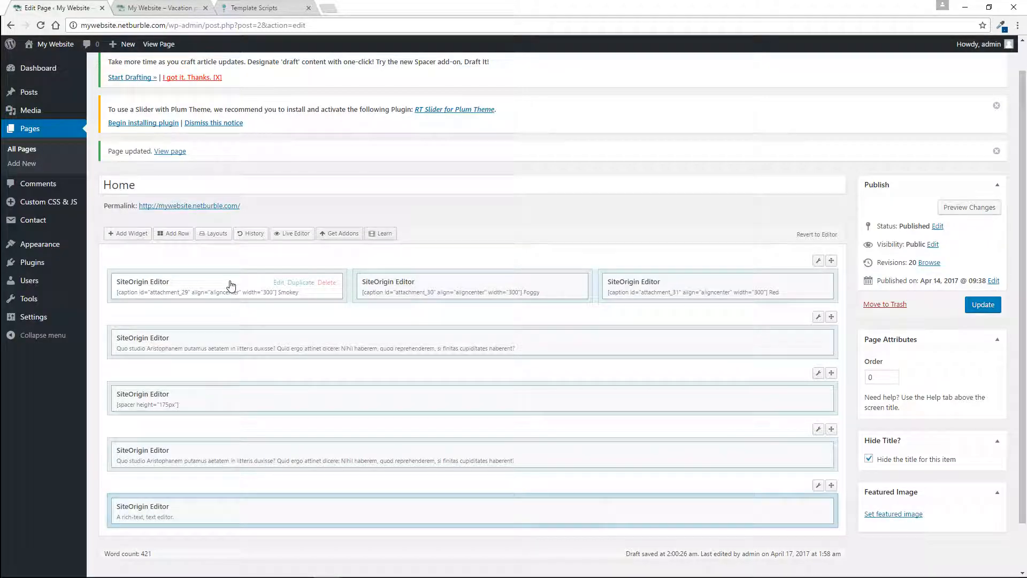
pyautogui.moveTo(762, 517)
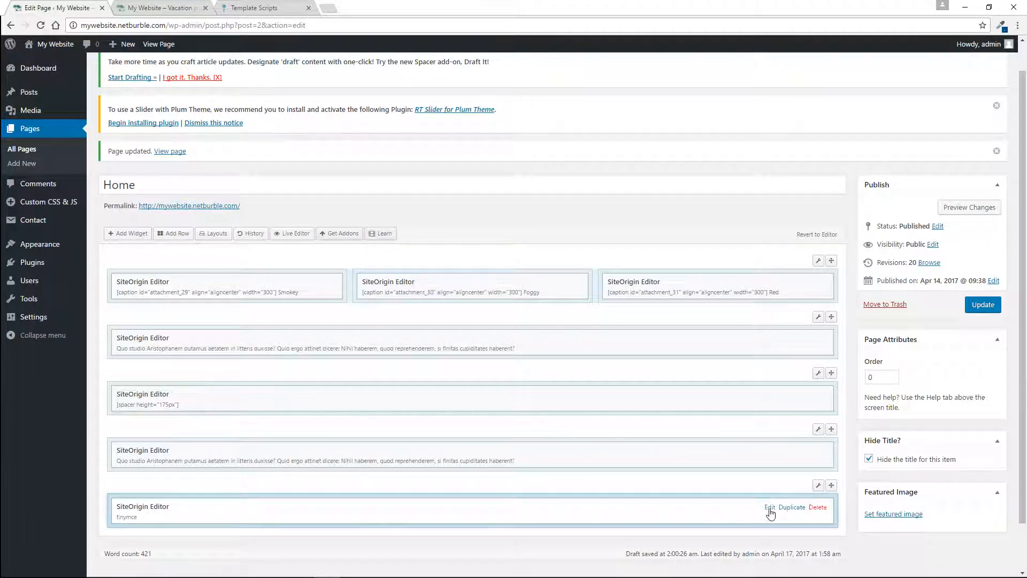
pyautogui.click(770, 508)
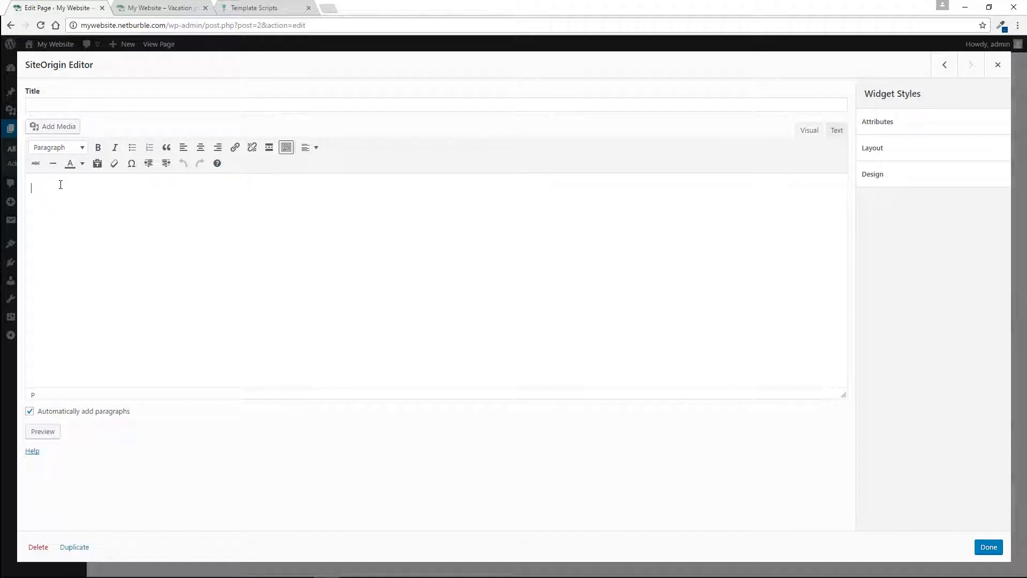
pyautogui.click(311, 149)
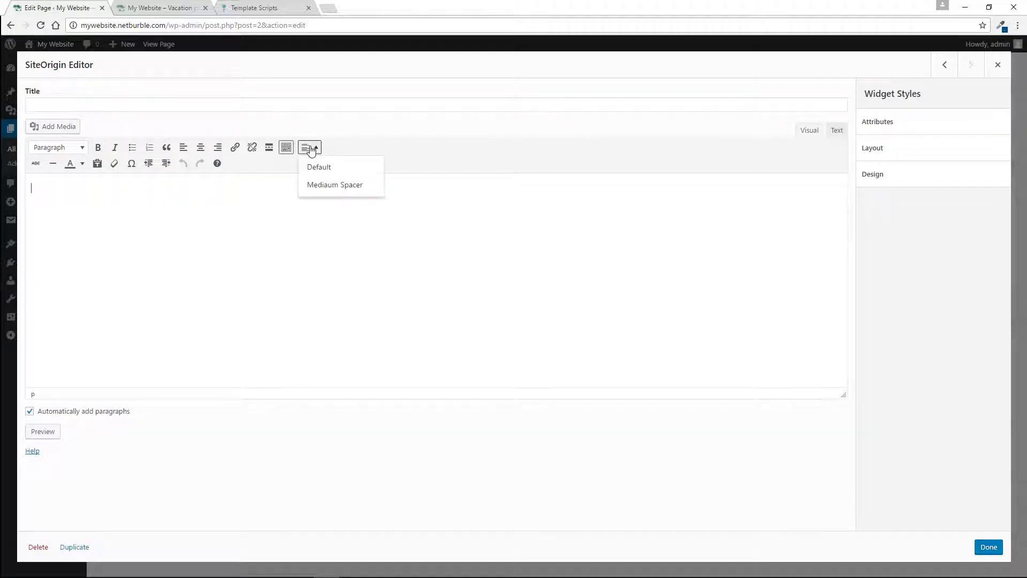
pyautogui.click(321, 169)
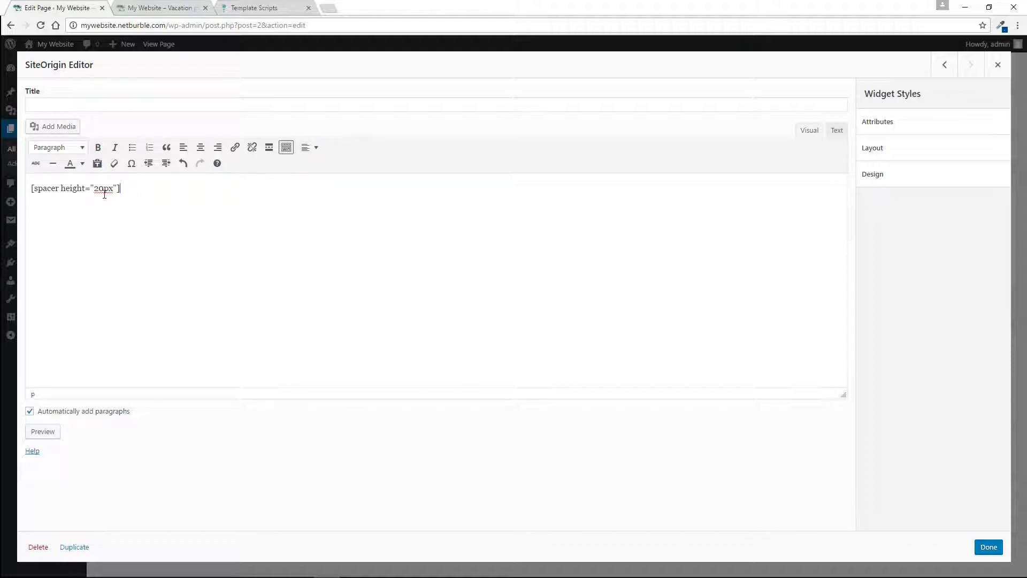
pyautogui.press('BackSpace')
pyautogui.press('BackSpace')
pyautogui.write('175')
pyautogui.click(989, 547)
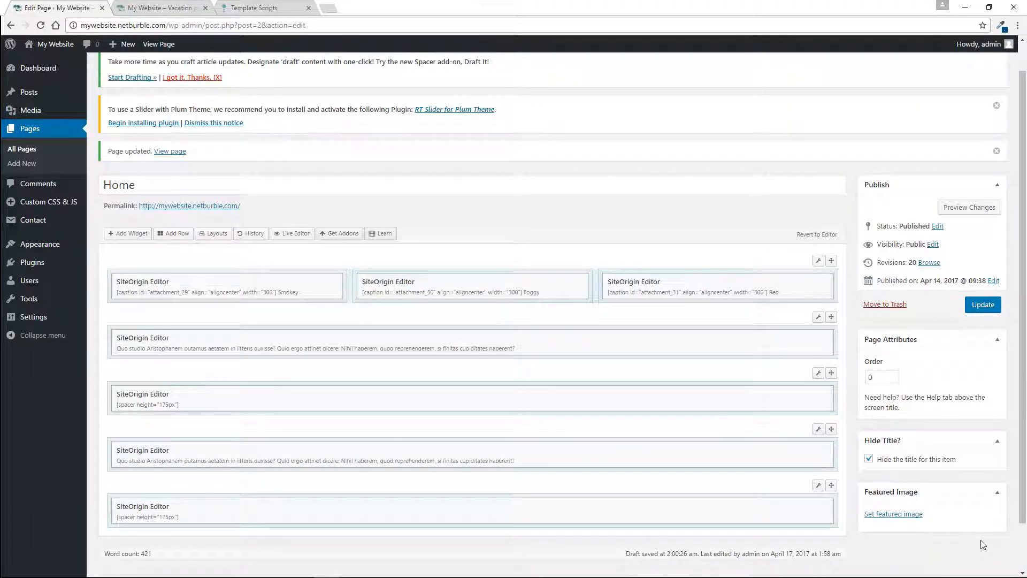
# - Update the Home page, then scroll its preview to check the new mountain band
pyautogui.click(984, 305)
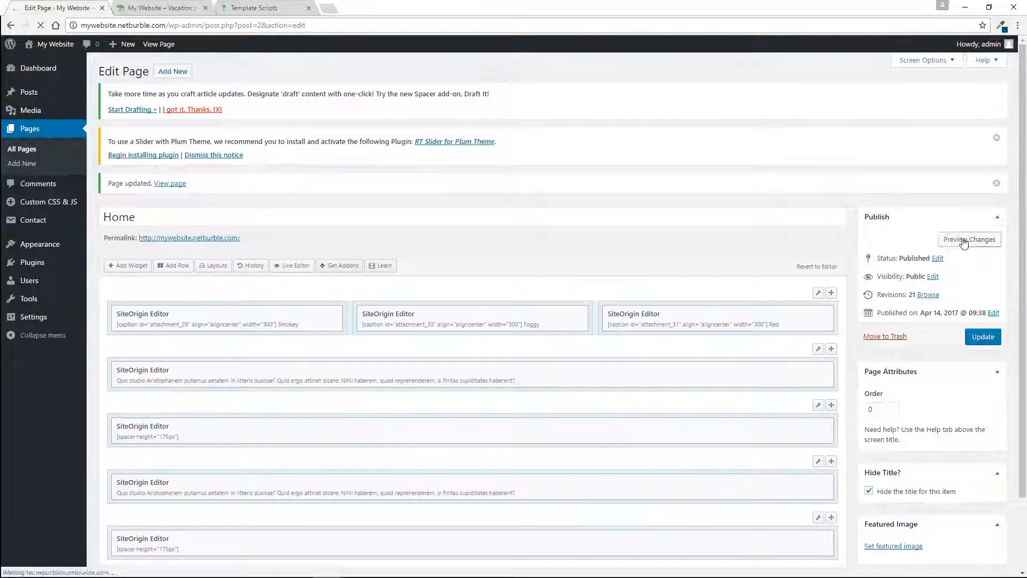
pyautogui.click(977, 242)
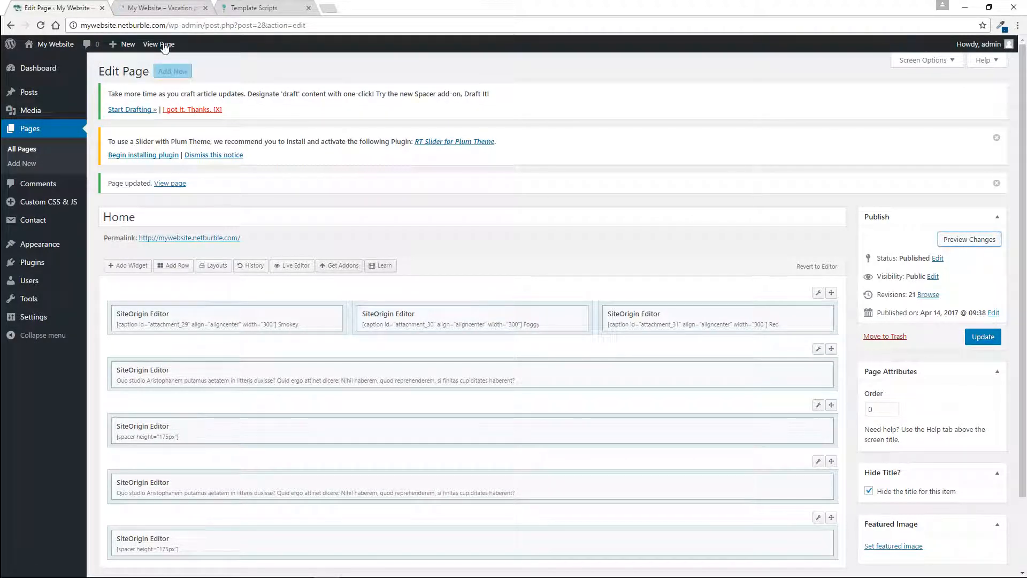
pyautogui.click(162, 9)
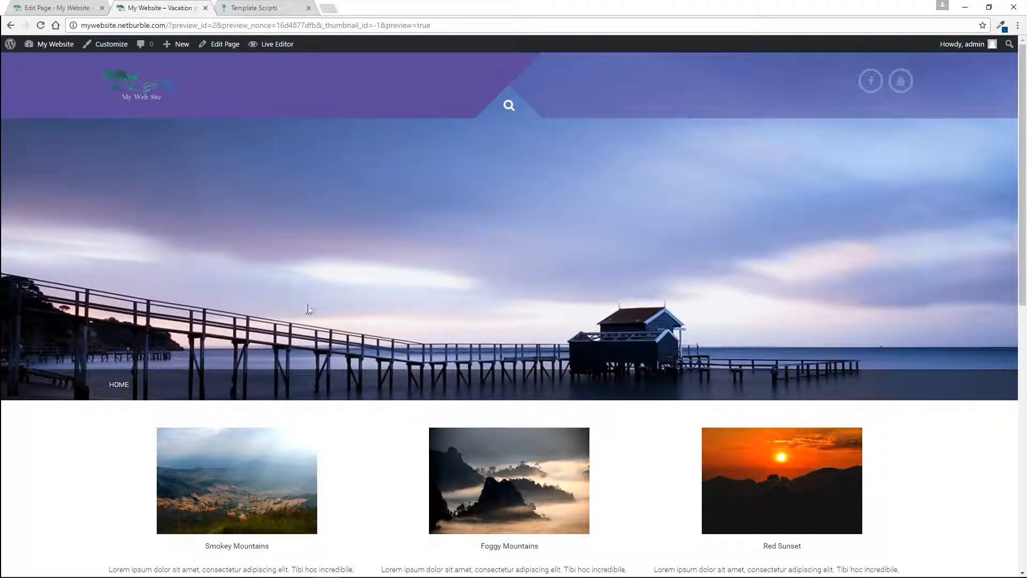
pyautogui.scroll(-7, 352, 327)
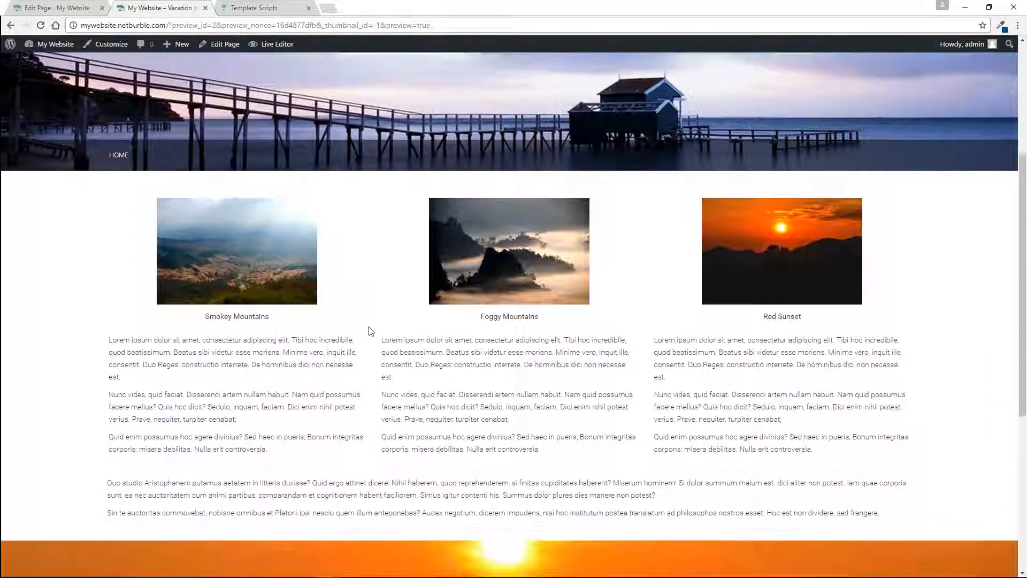
pyautogui.scroll(-3, 378, 326)
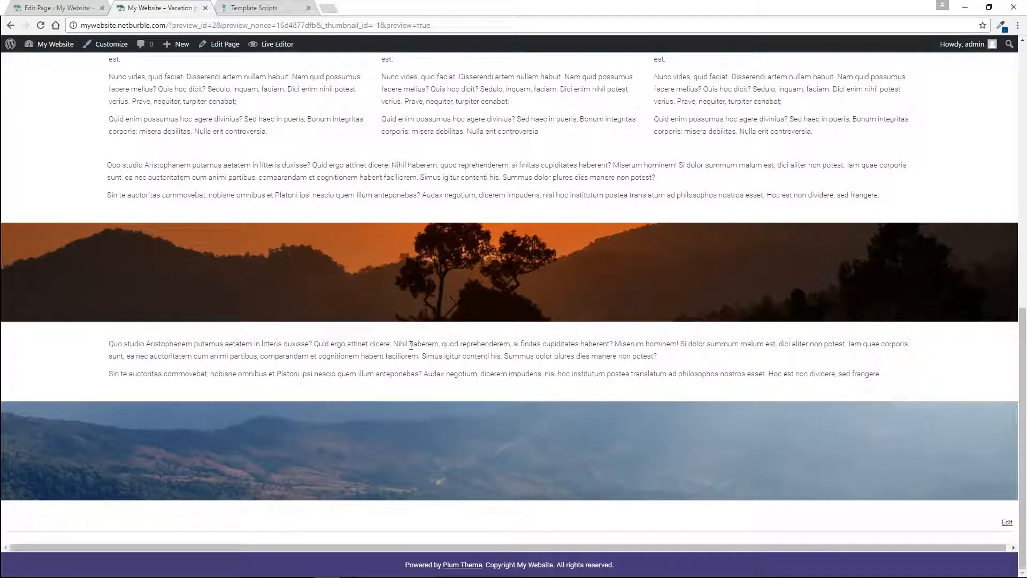
pyautogui.scroll(3, 441, 209)
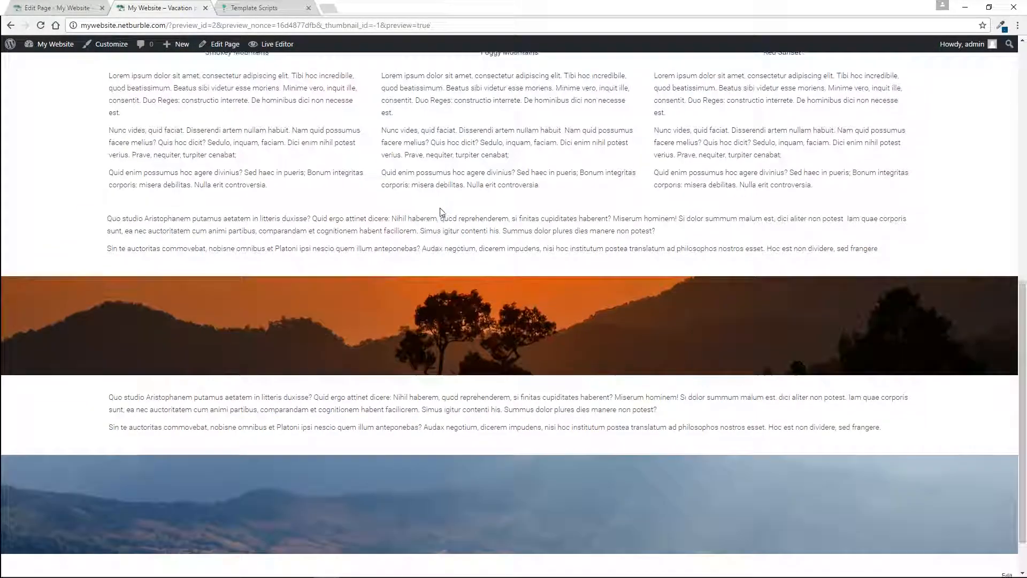
pyautogui.scroll(1, 441, 210)
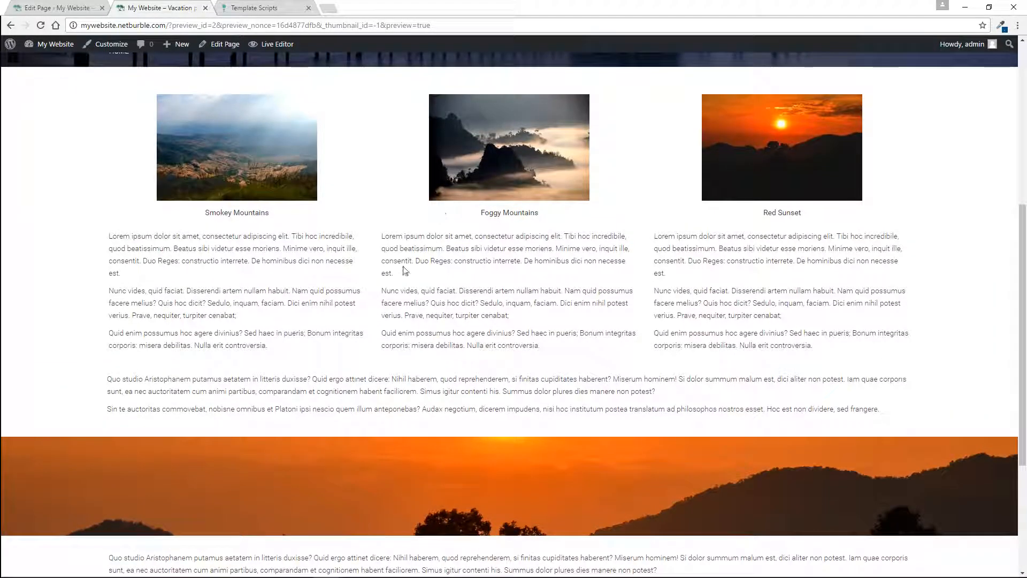
pyautogui.scroll(-2, 460, 256)
pyautogui.scroll(-2, 405, 266)
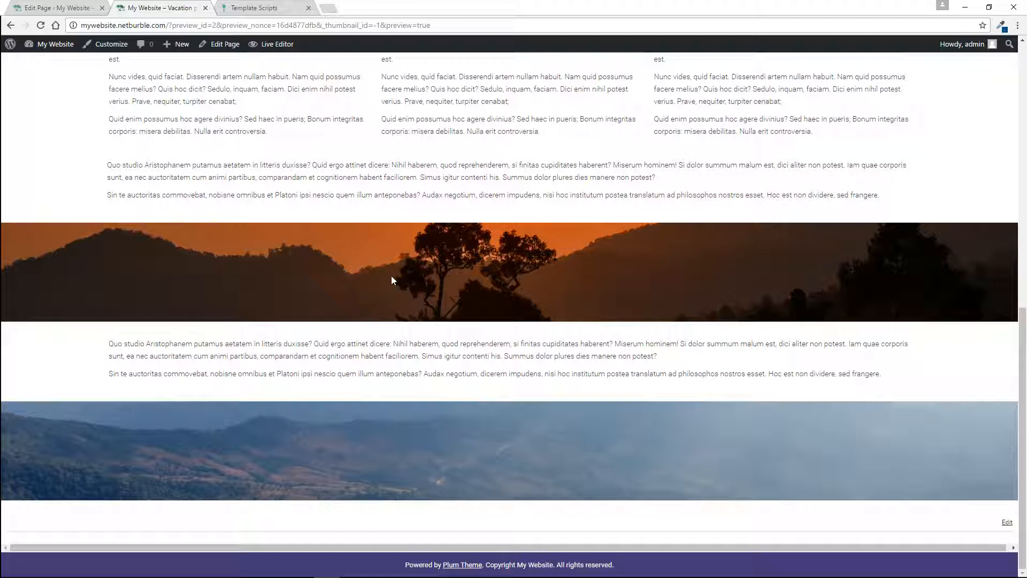
pyautogui.click(46, 11)
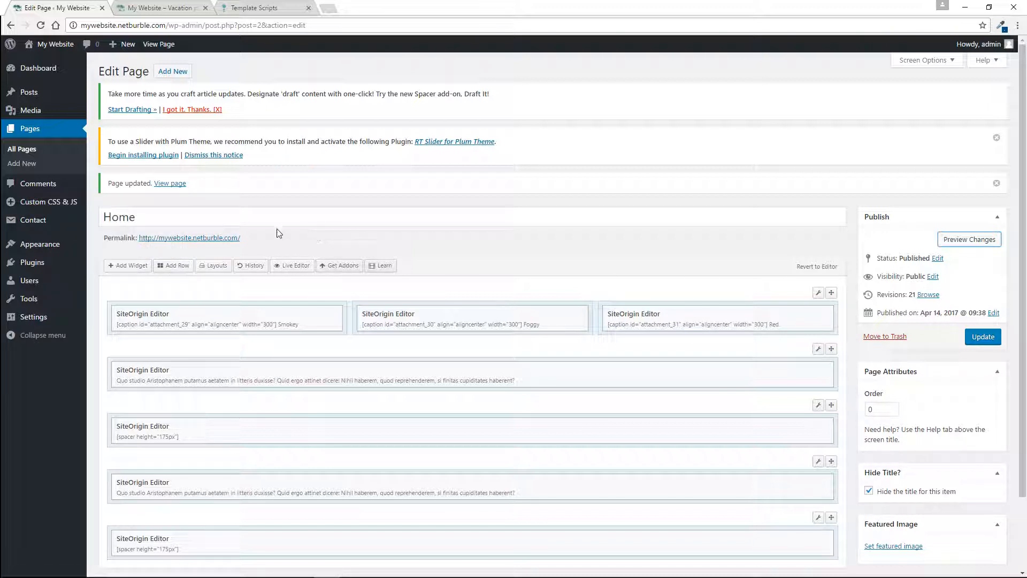
# - Insert a one-column row and drag it below the last spacer row
pyautogui.click(172, 268)
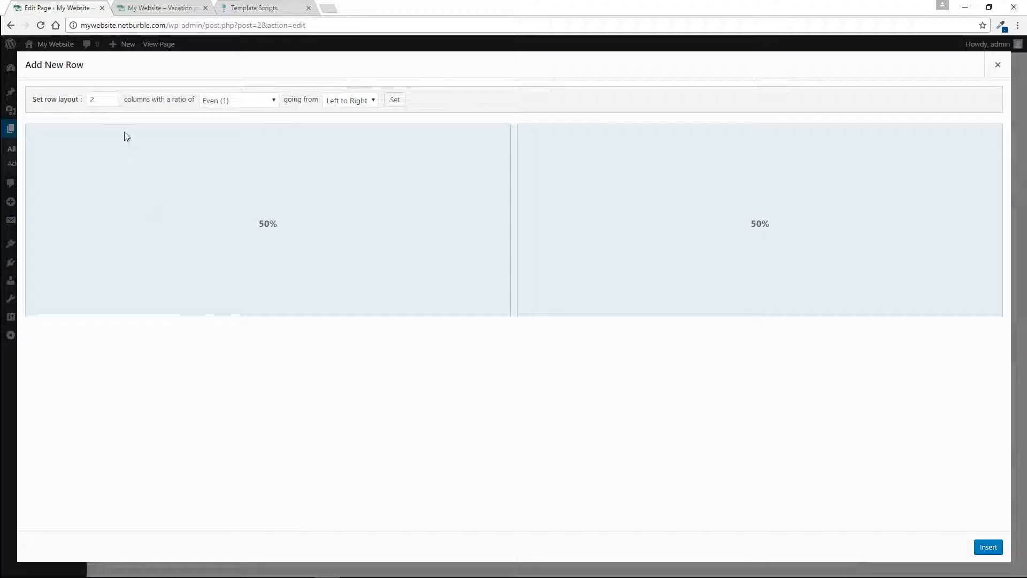
pyautogui.click(112, 103)
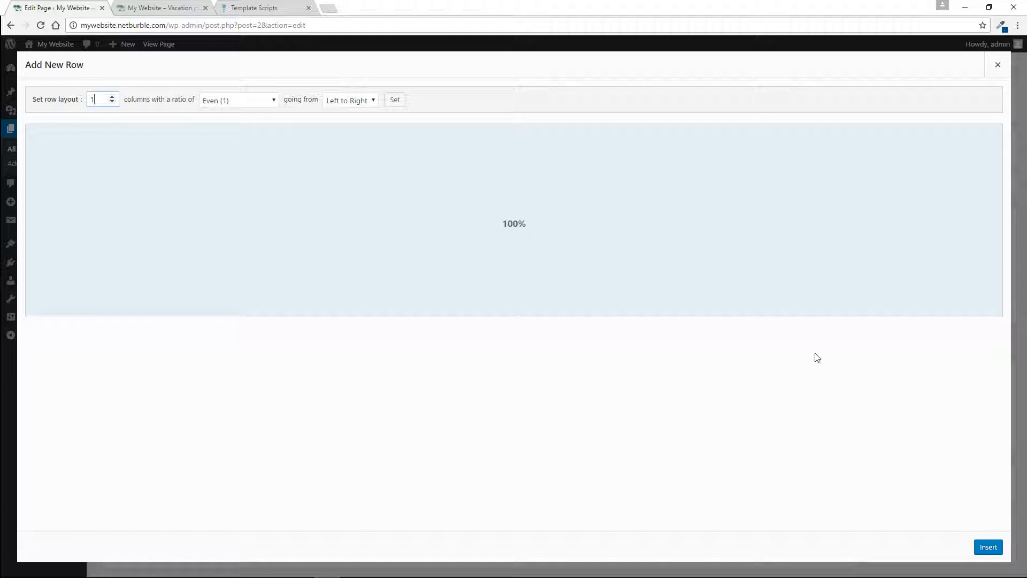
pyautogui.click(988, 547)
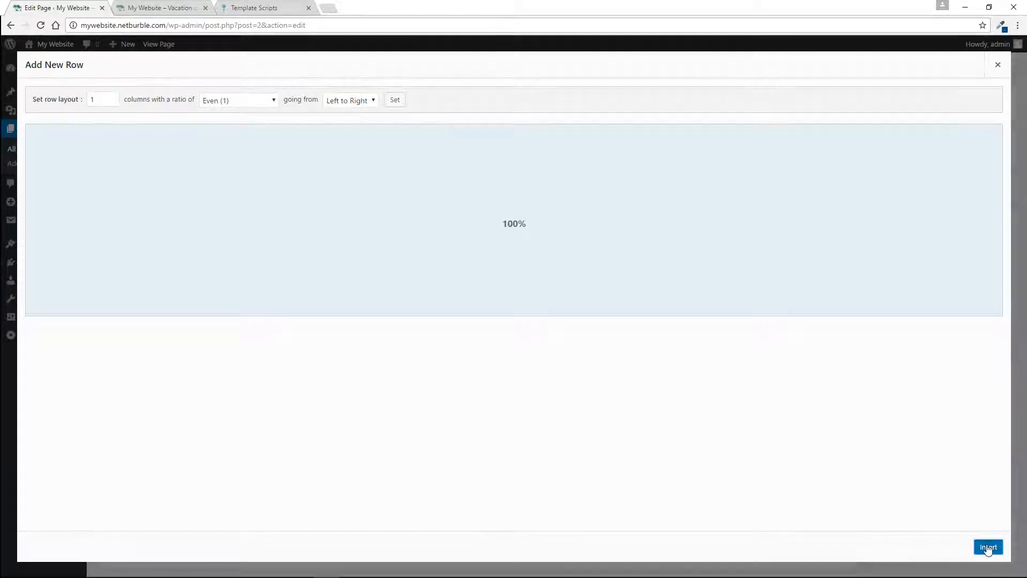
pyautogui.scroll(-3, 1021, 300)
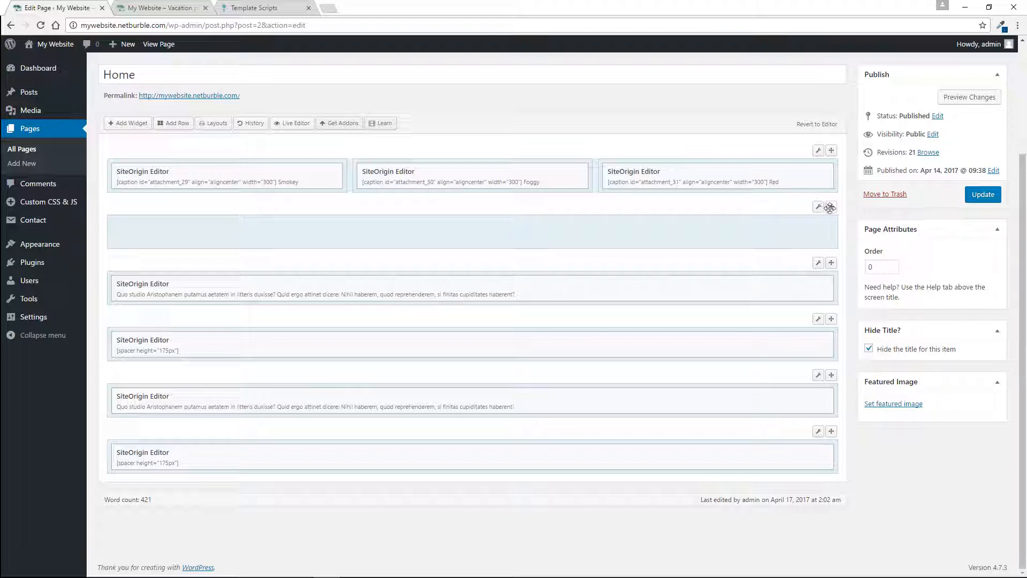
pyautogui.moveTo(831, 207); pyautogui.dragTo(841, 503)
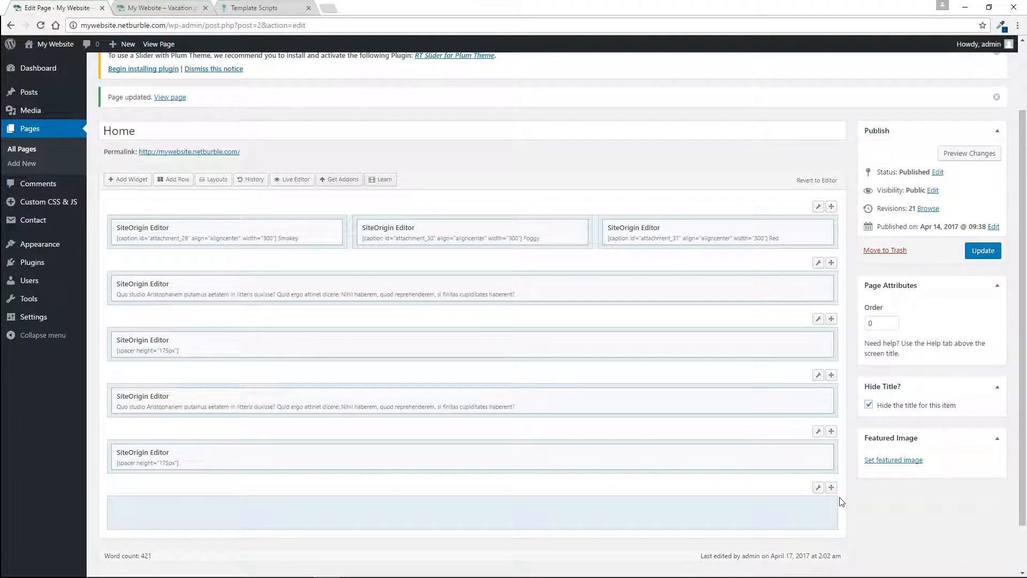
pyautogui.click(586, 521)
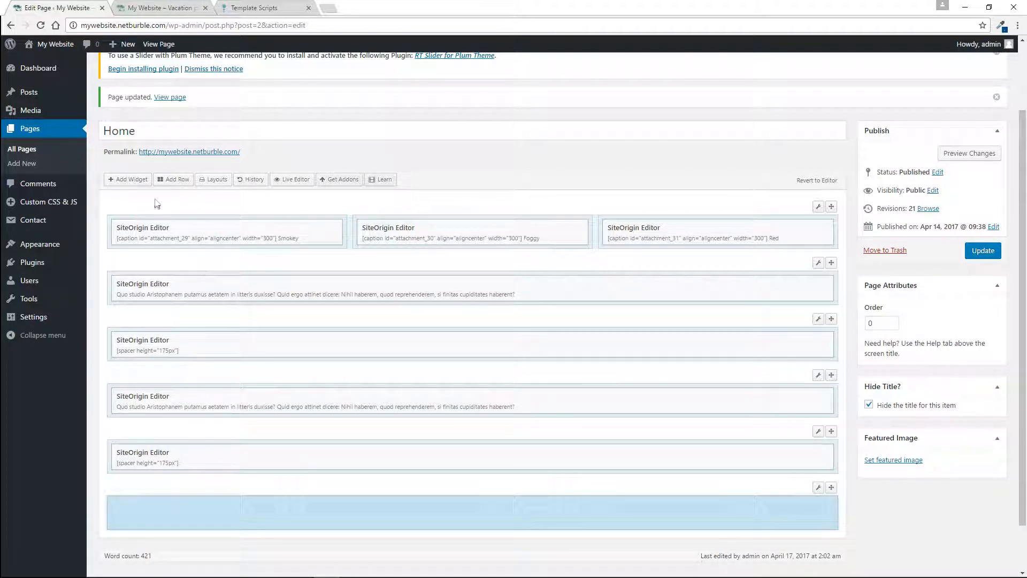
# - Add a SiteOrigin Editor widget to the bottom row and paste in two Latin paragraphs
pyautogui.click(126, 180)
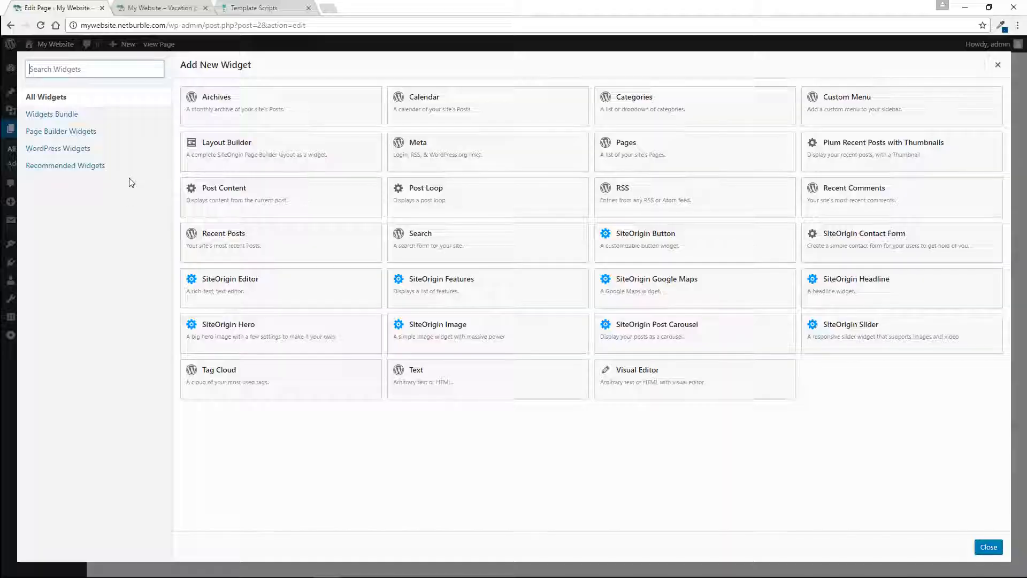
pyautogui.click(231, 291)
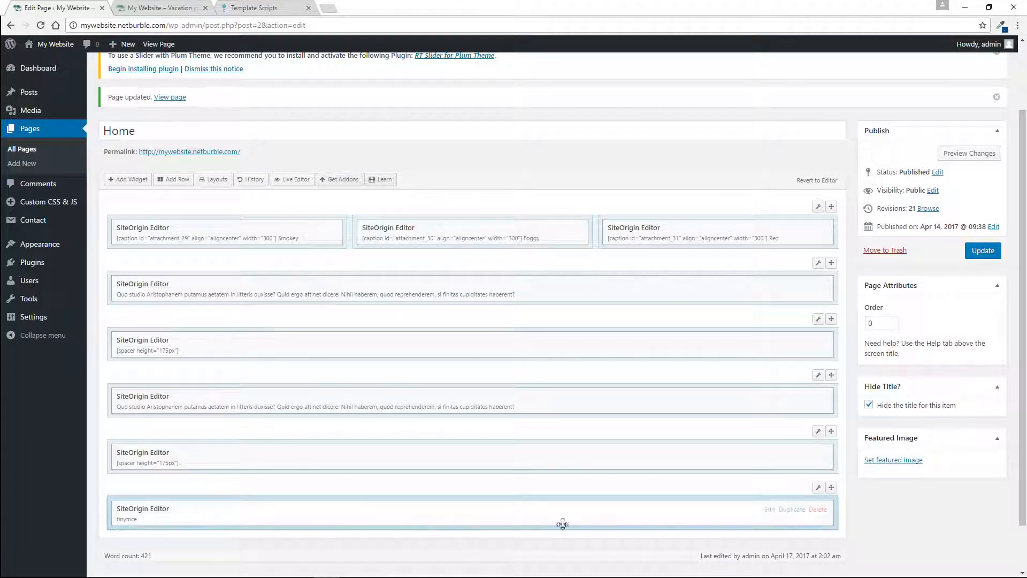
pyautogui.click(770, 510)
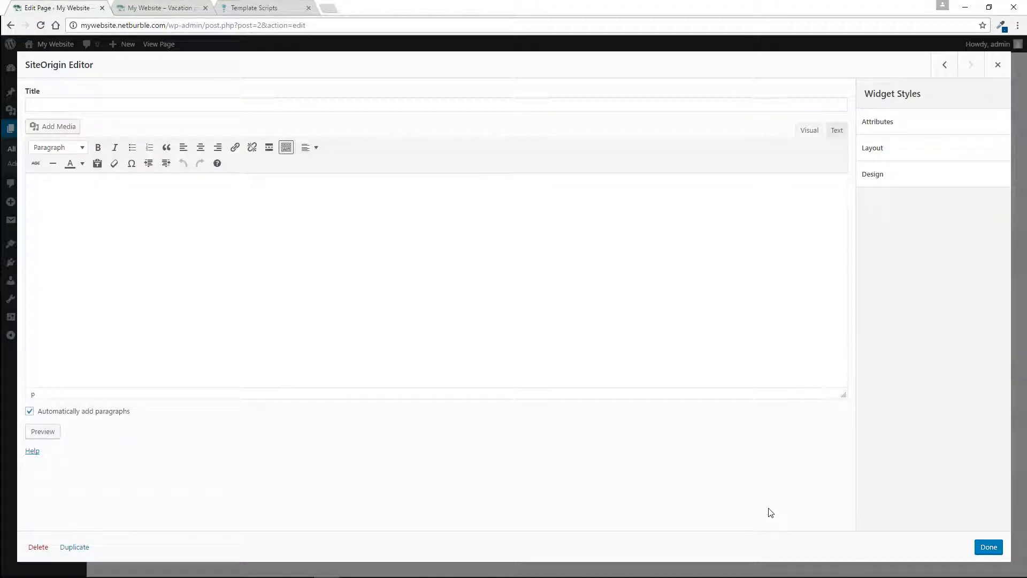
pyautogui.rightClick(40, 186)
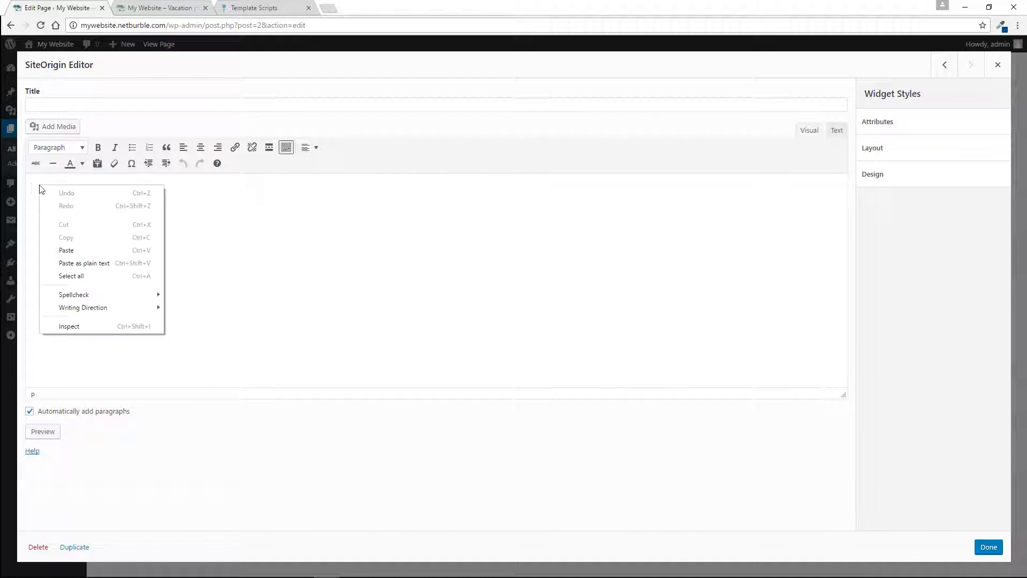
pyautogui.click(66, 251)
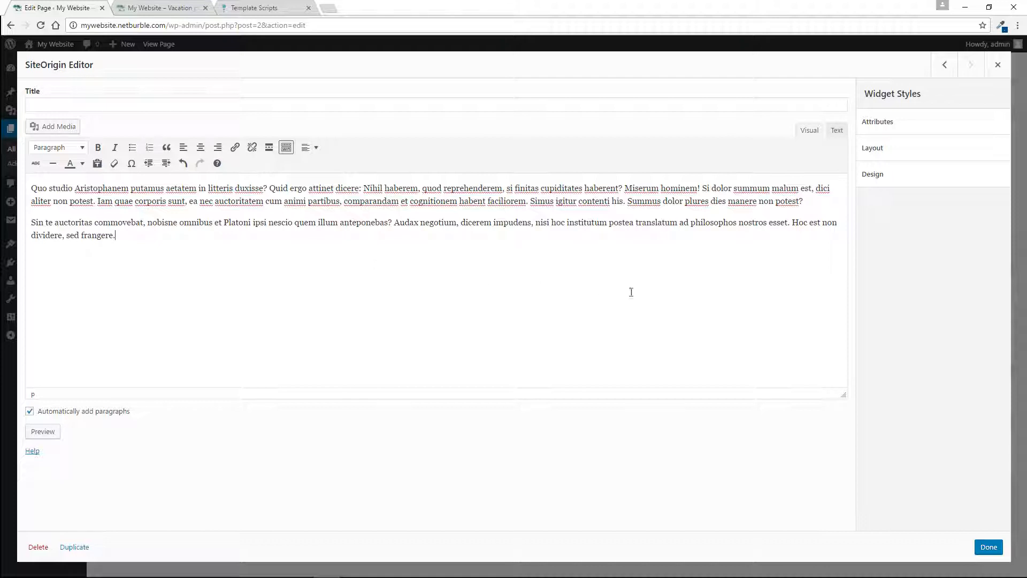
# - Set the widget padding in percent to 0/10/0/10 and save the widget
pyautogui.click(882, 152)
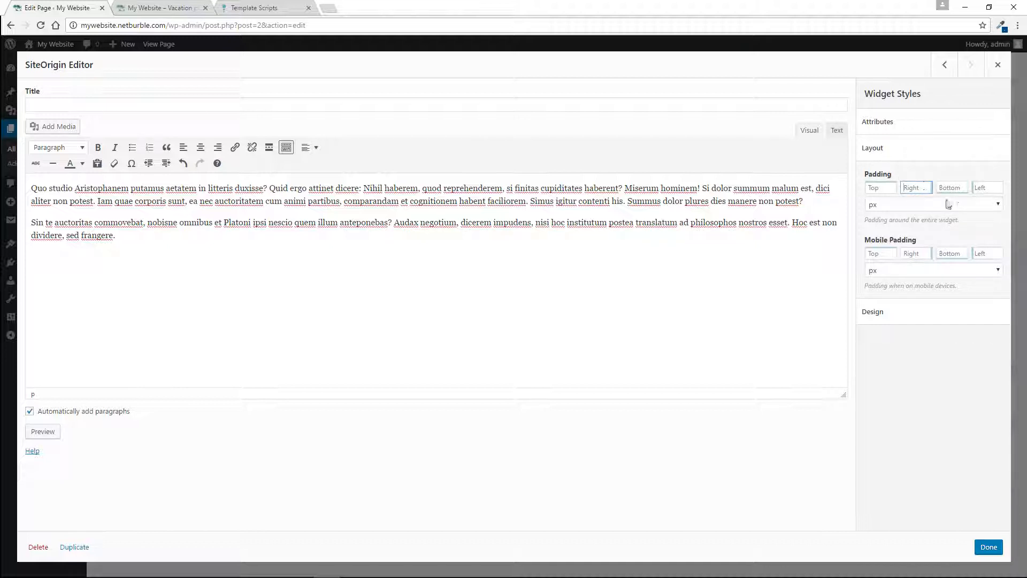
pyautogui.click(998, 205)
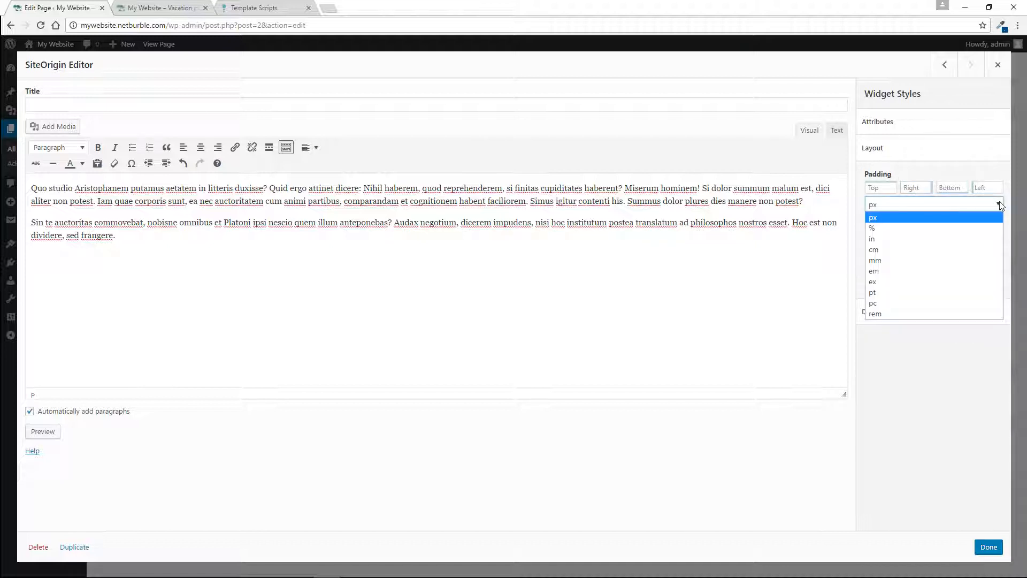
pyautogui.click(875, 230)
pyautogui.click(923, 189)
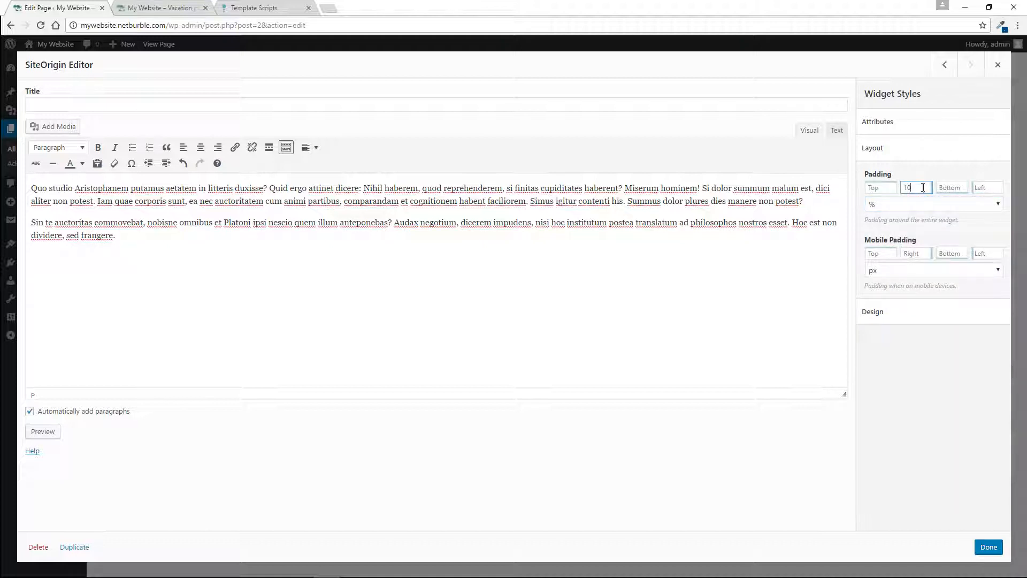
pyautogui.doubleClick(991, 187)
pyautogui.doubleClick(954, 186)
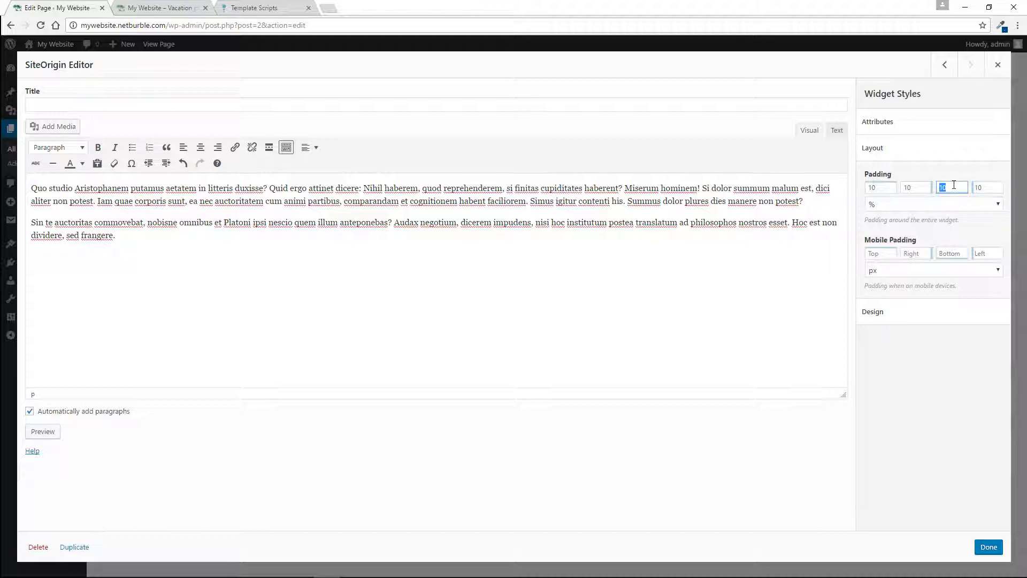
pyautogui.doubleClick(889, 186)
pyautogui.click(989, 548)
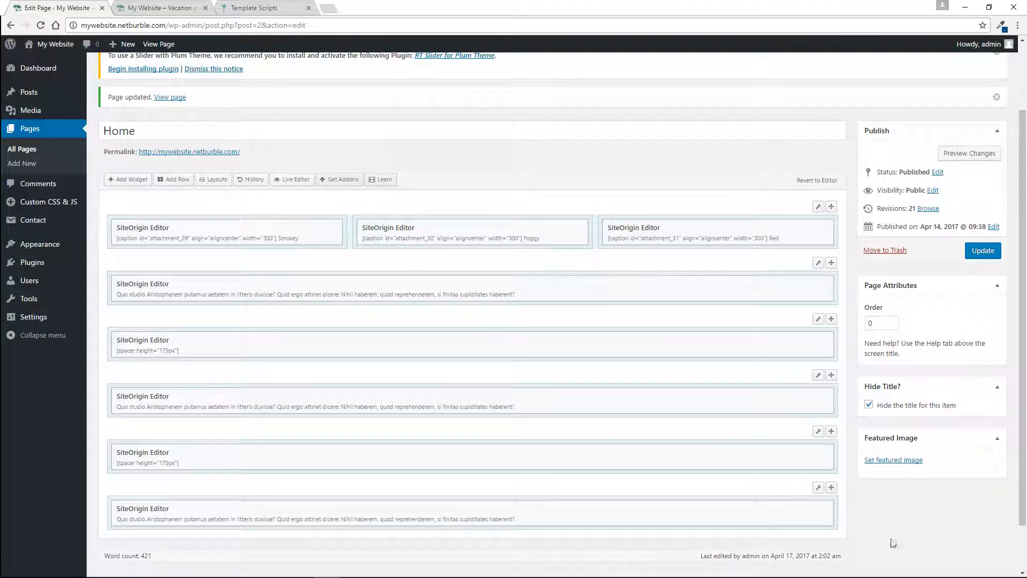
# - Insert another one-column row and move it to the bottom of the layout
pyautogui.click(177, 181)
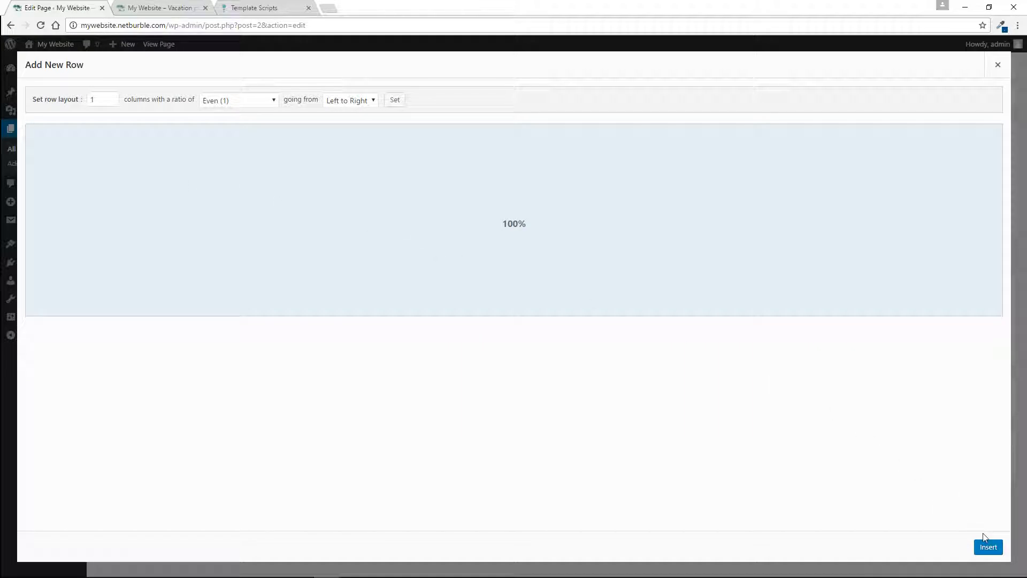
pyautogui.click(988, 548)
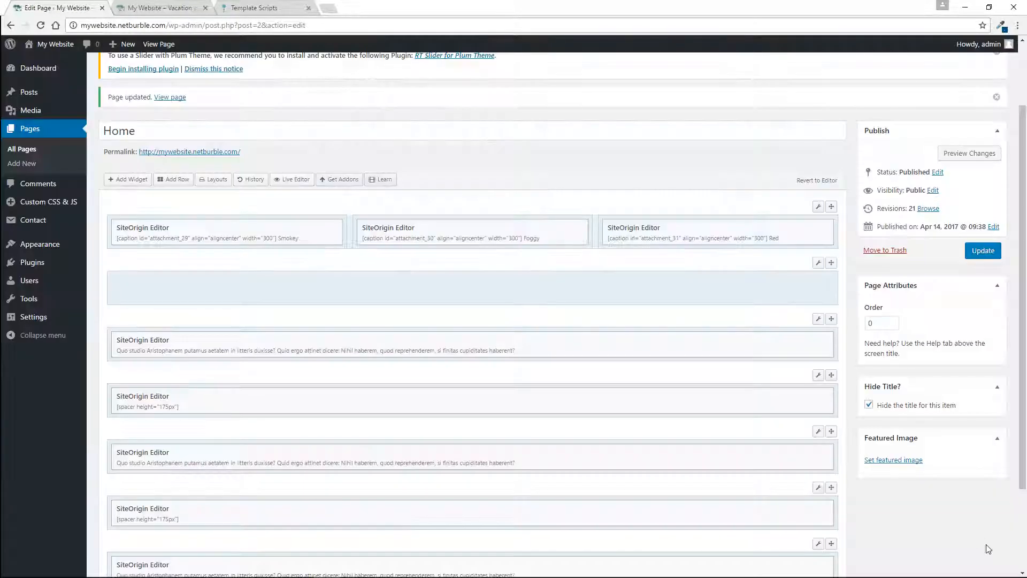
pyautogui.scroll(-1, 471, 321)
pyautogui.moveTo(1023, 321); pyautogui.dragTo(1023, 364)
pyautogui.moveTo(831, 149); pyautogui.dragTo(823, 499)
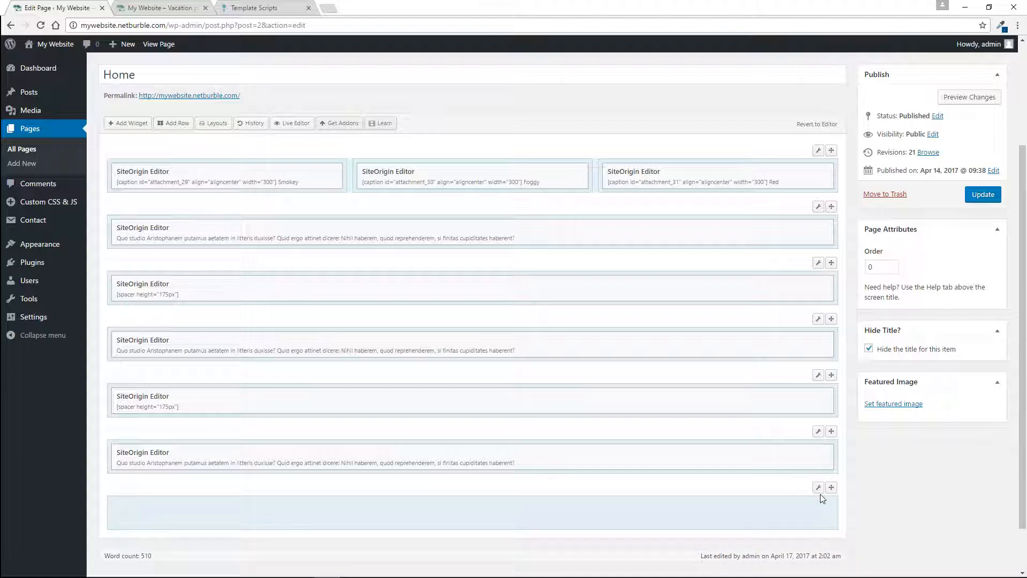
pyautogui.click(443, 515)
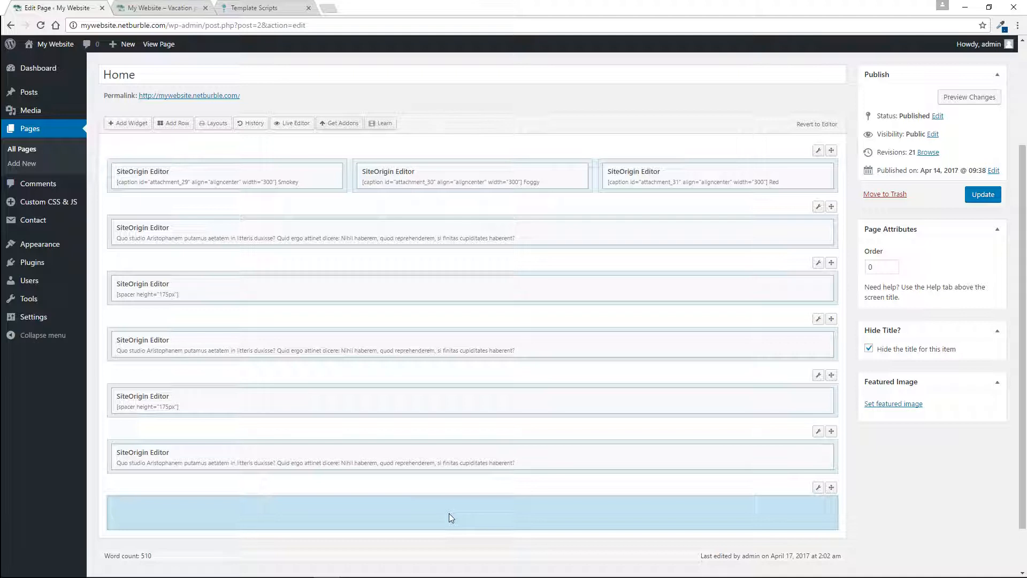
# - Give the new bottom row the misty mountain photo as a Parallax background
pyautogui.moveTo(818, 490)
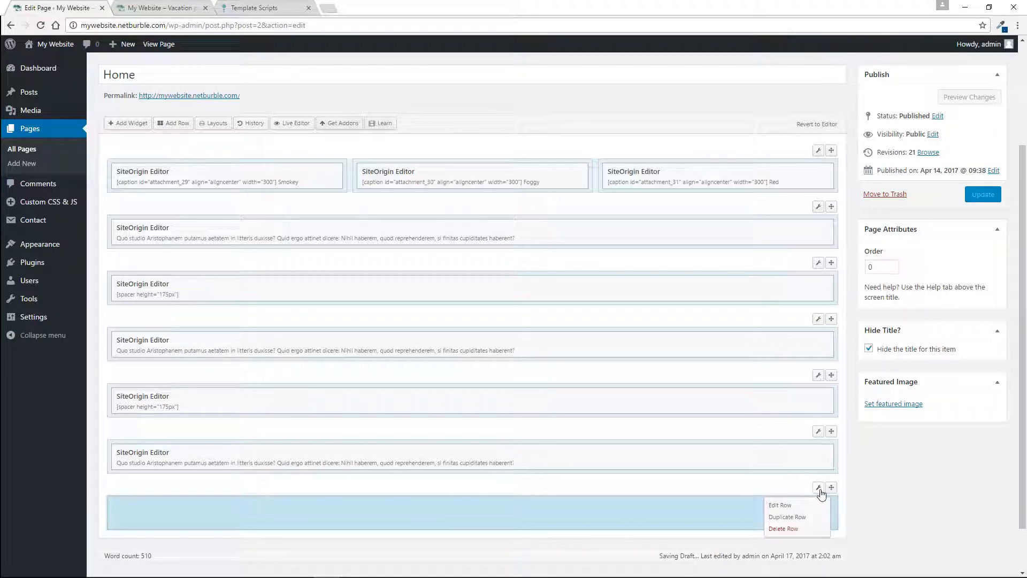
pyautogui.click(780, 506)
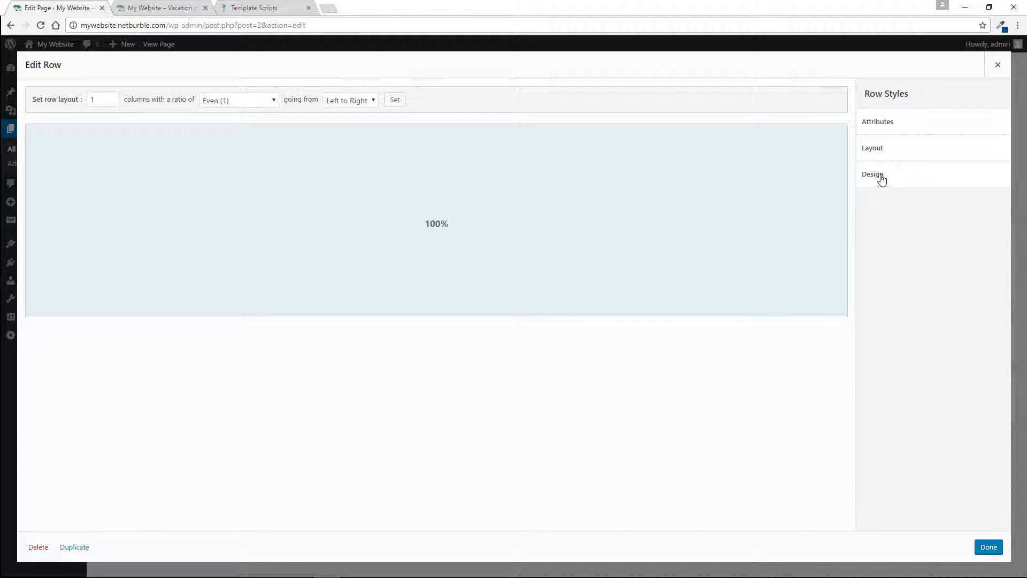
pyautogui.click(872, 176)
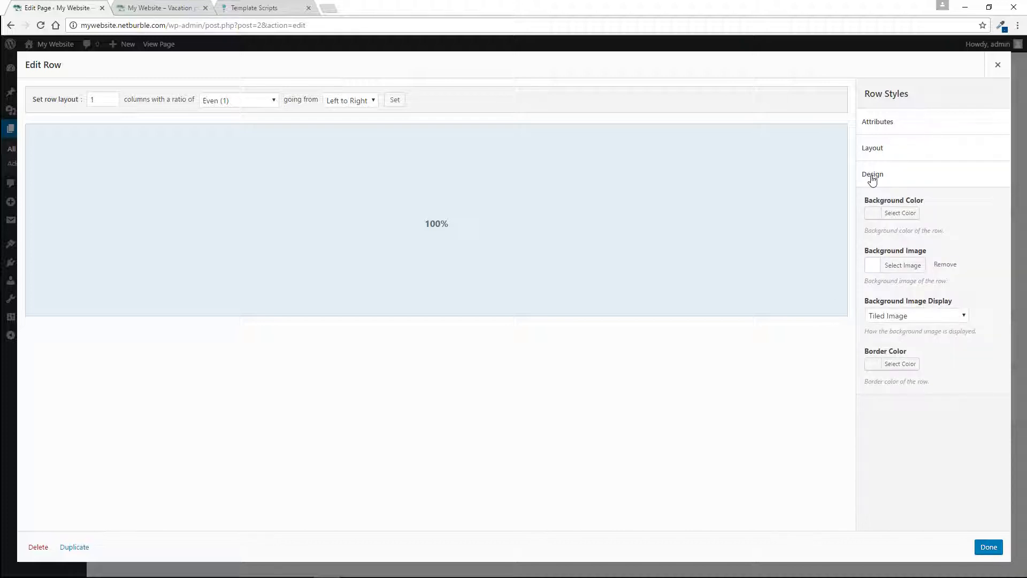
pyautogui.click(908, 267)
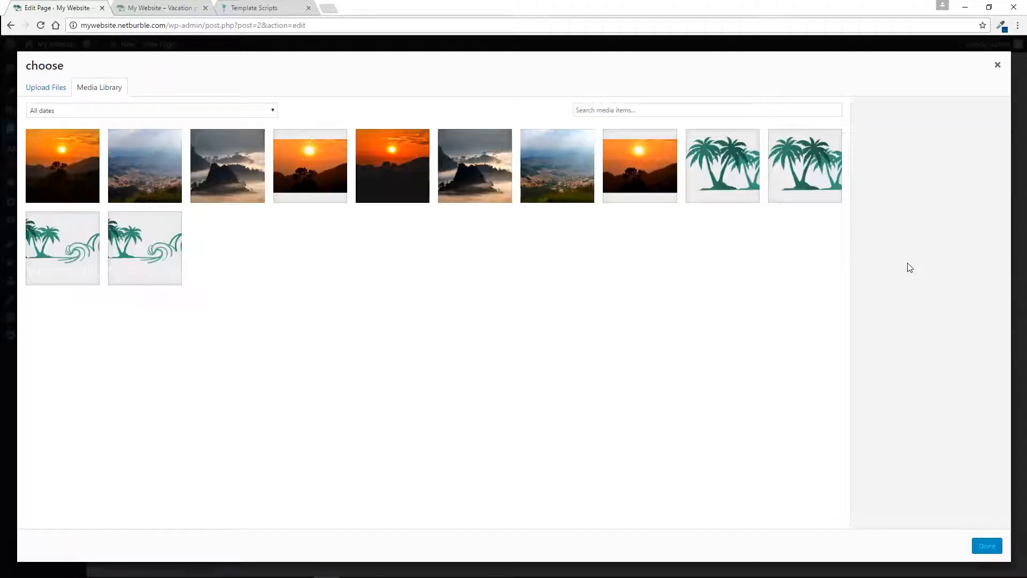
pyautogui.click(235, 175)
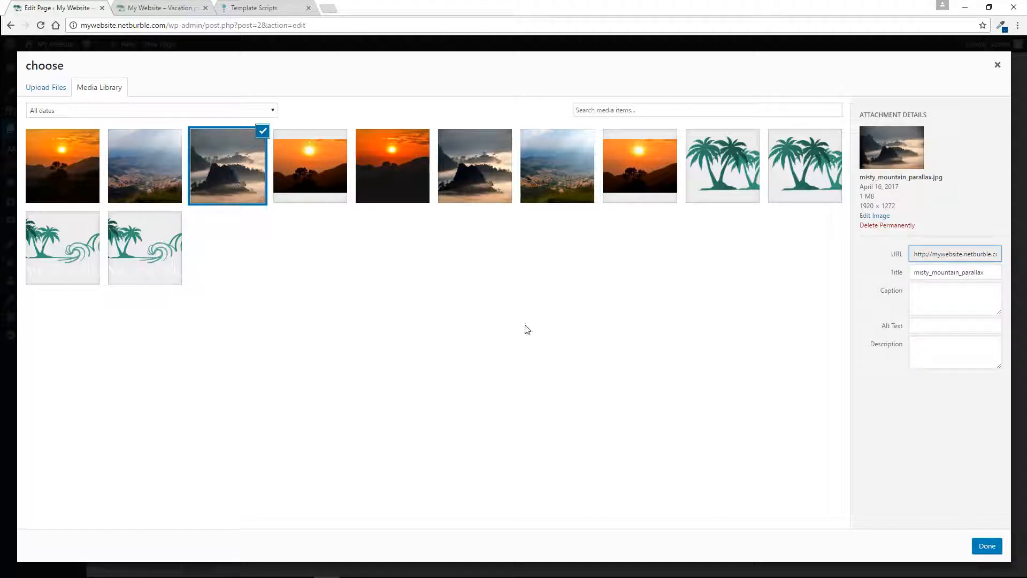
pyautogui.click(987, 546)
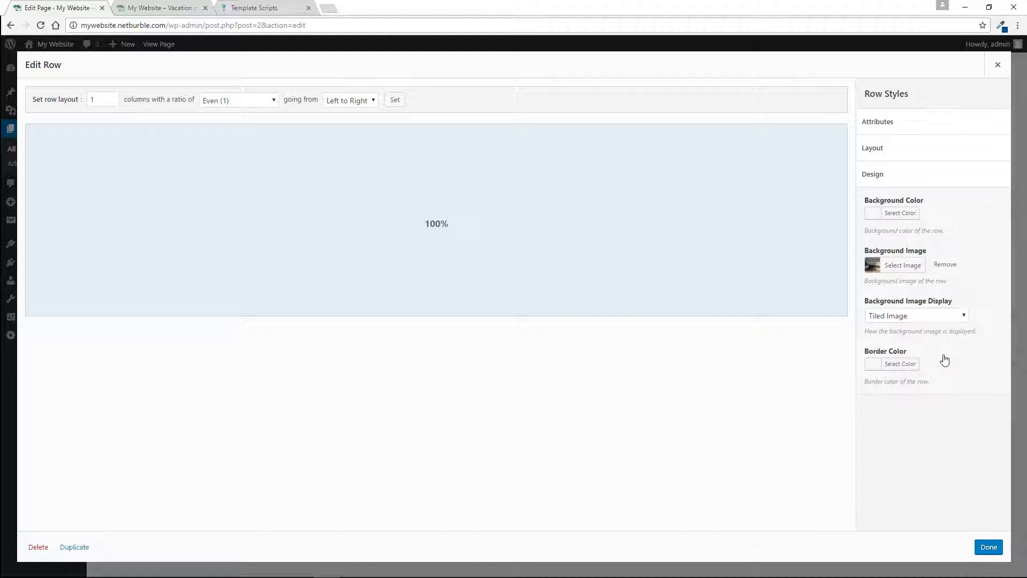
pyautogui.click(963, 317)
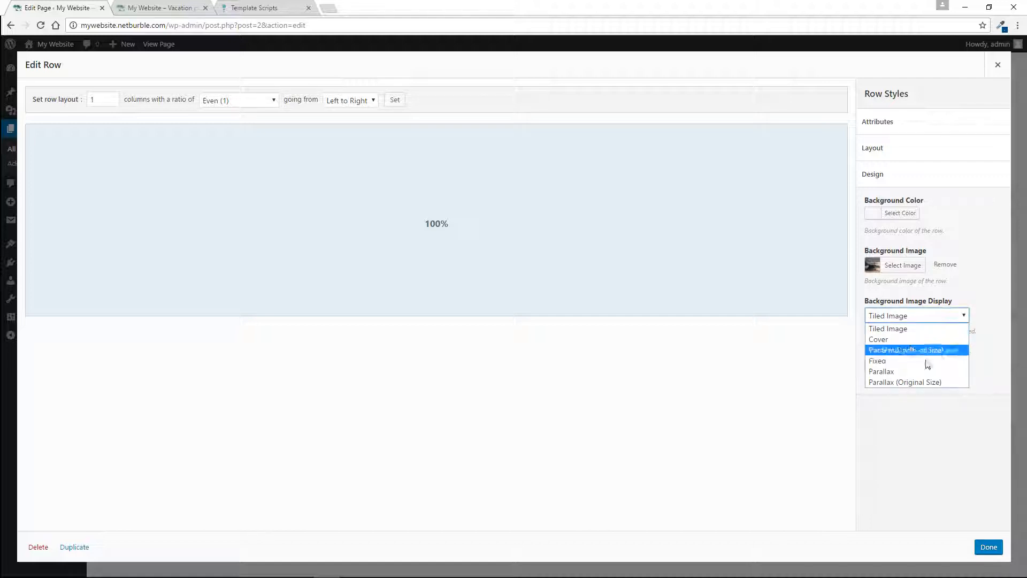
pyautogui.click(887, 371)
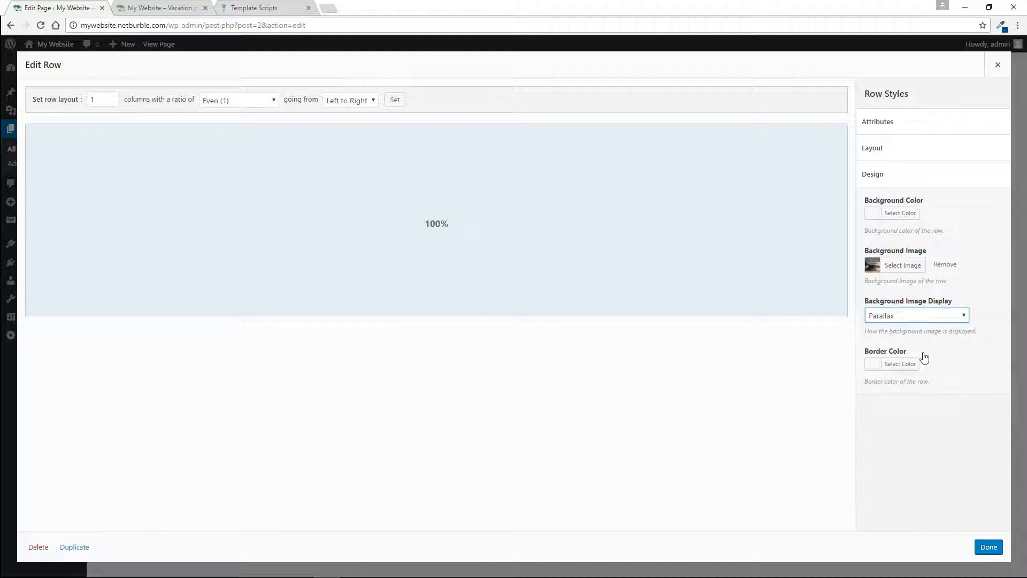
# - Make the row Full Width Stretched and save the row settings
pyautogui.click(876, 153)
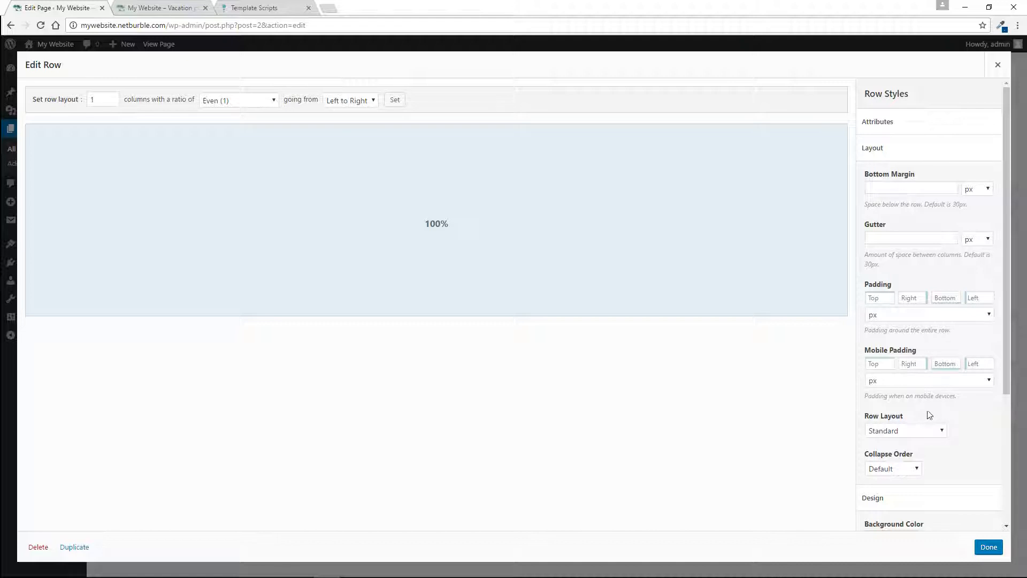
pyautogui.click(944, 430)
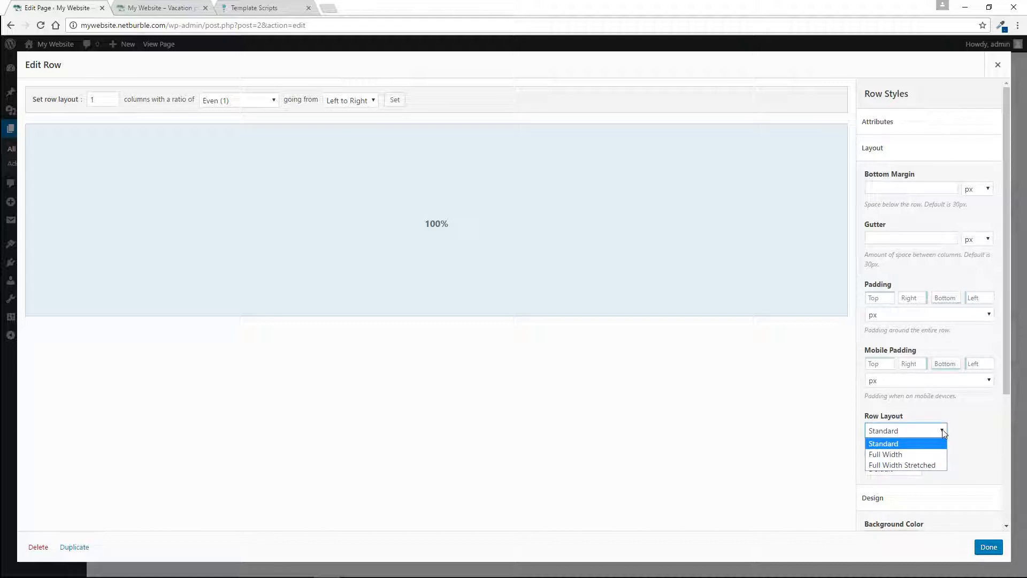
pyautogui.click(903, 465)
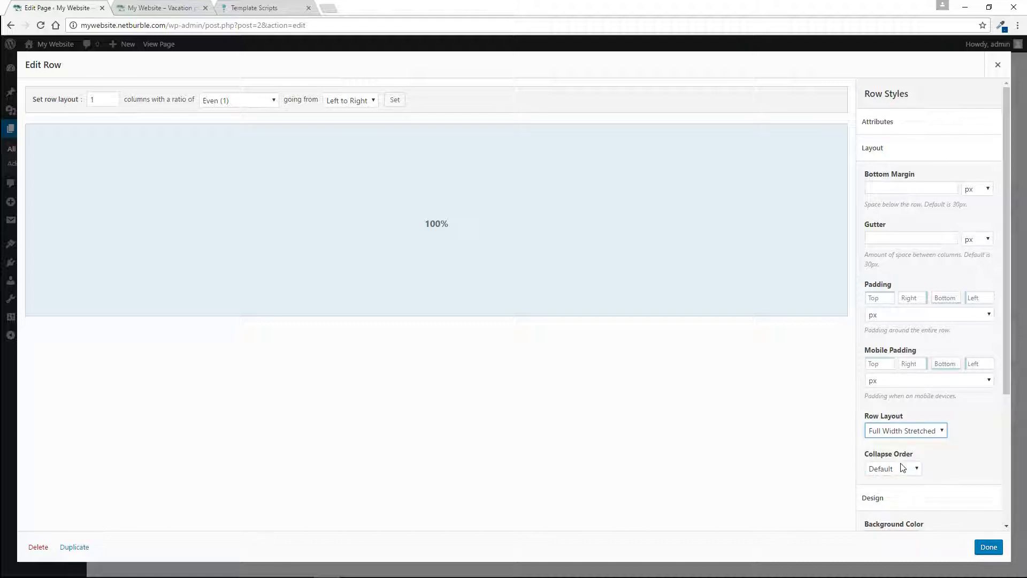
pyautogui.click(988, 547)
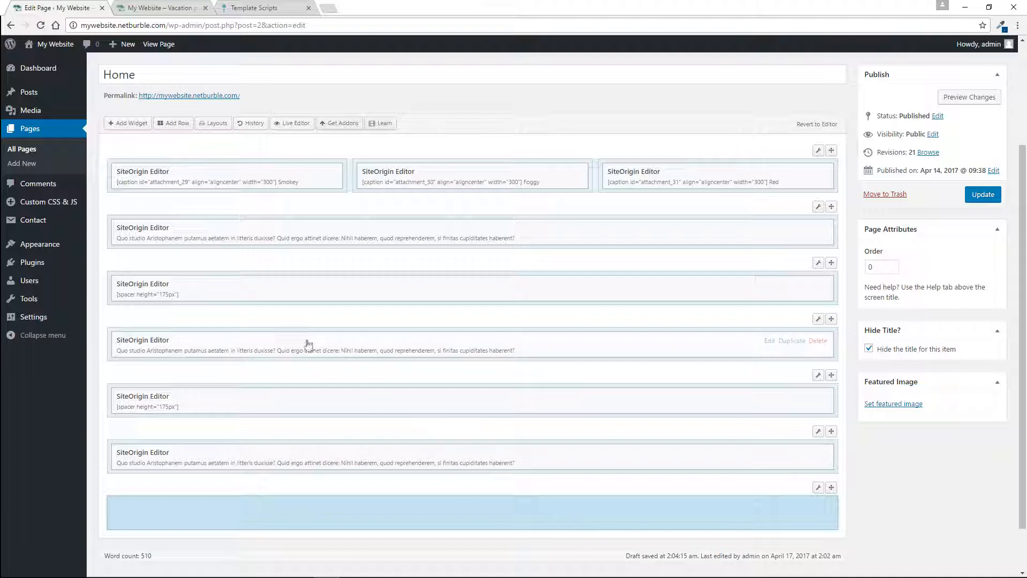
# - Add an editor widget with a 175px spacer to the new row and update the page
pyautogui.click(132, 123)
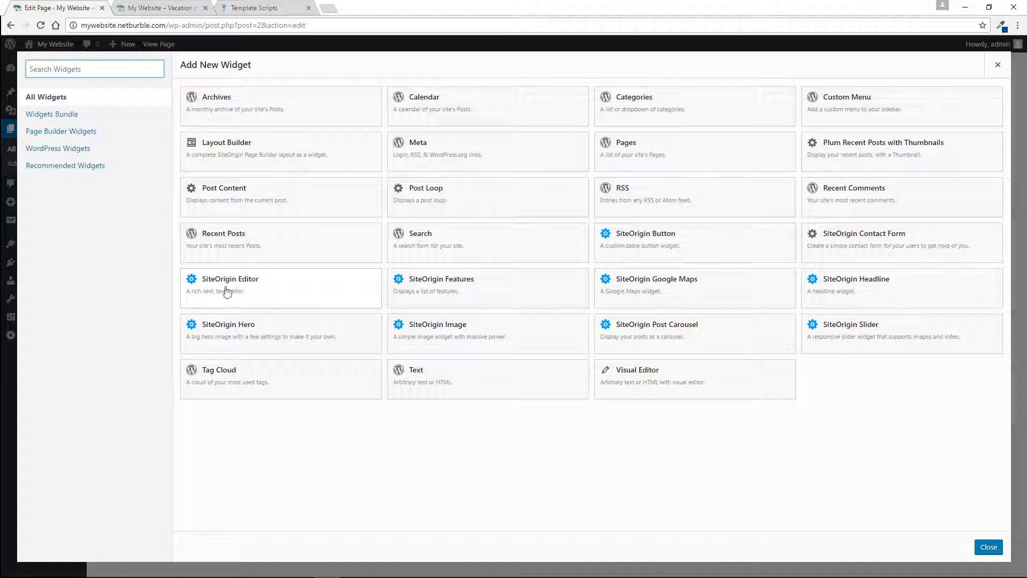
pyautogui.click(244, 292)
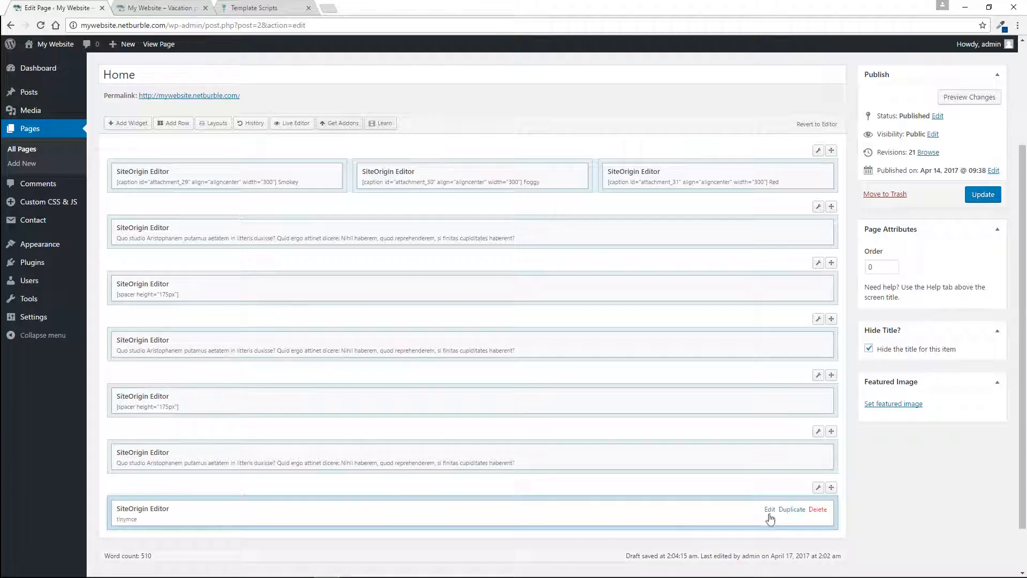
pyautogui.click(768, 510)
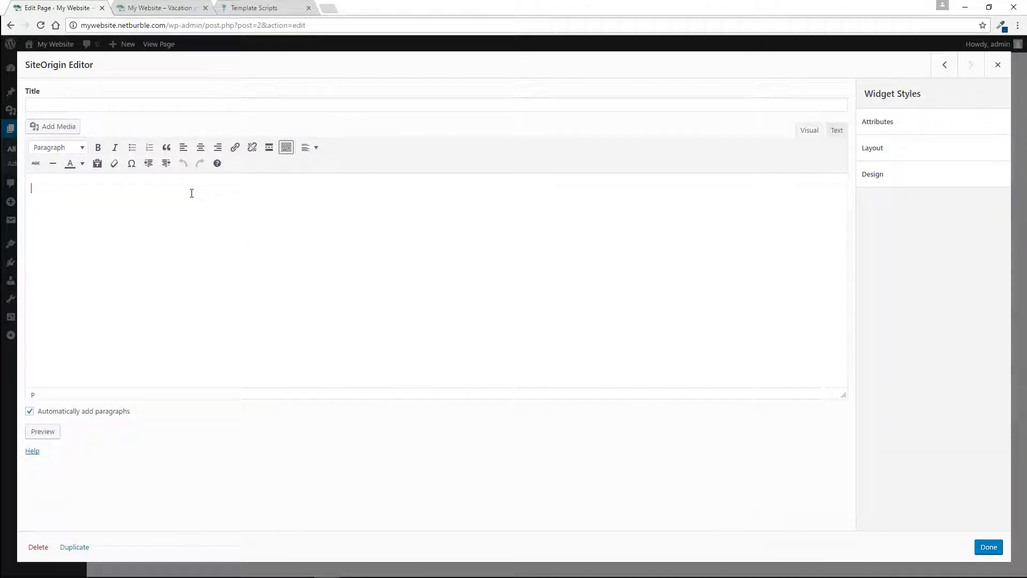
pyautogui.click(317, 149)
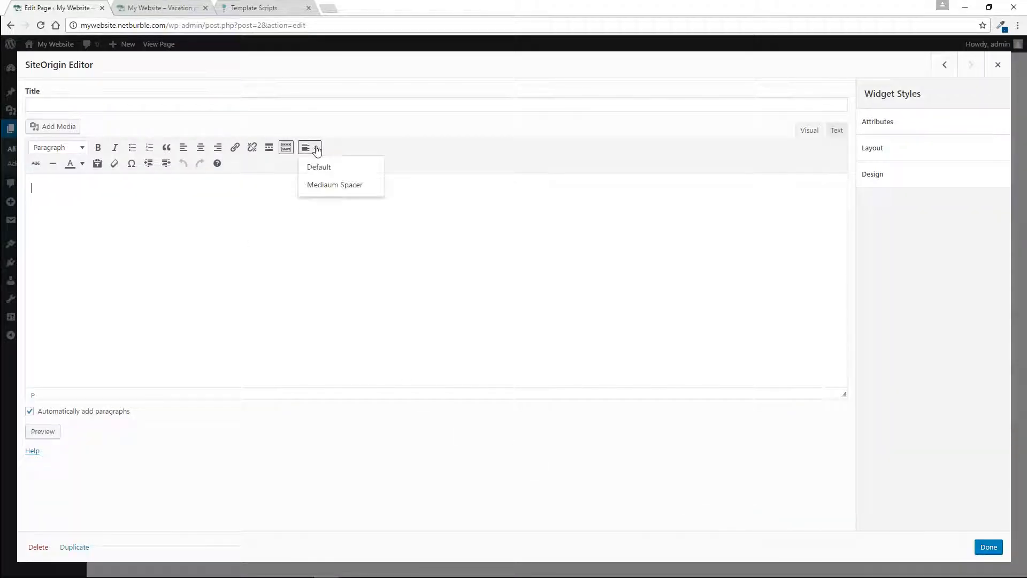
pyautogui.click(321, 167)
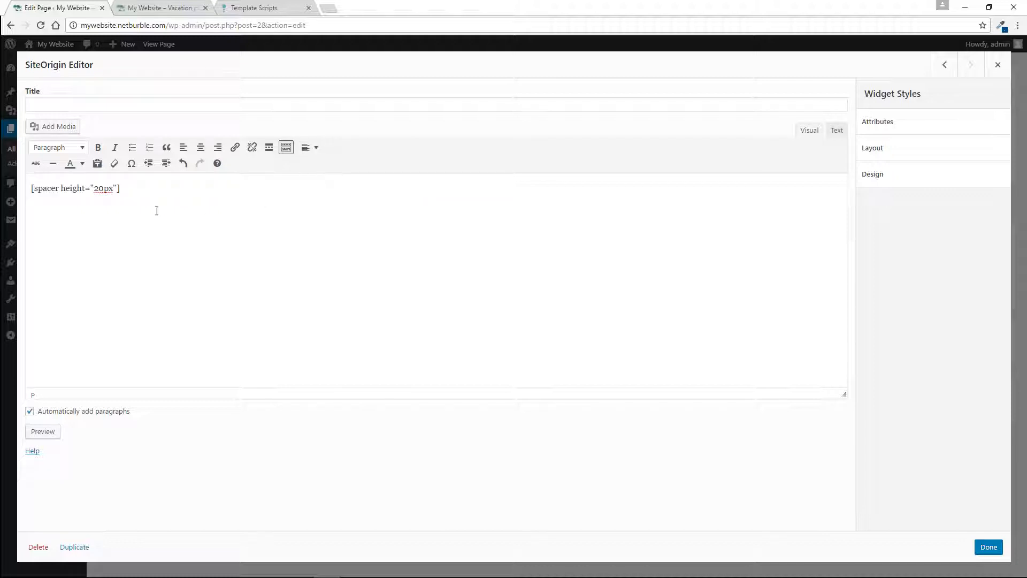
pyautogui.press('BackSpace')
pyautogui.press('BackSpace')
pyautogui.write('175')
pyautogui.click(988, 547)
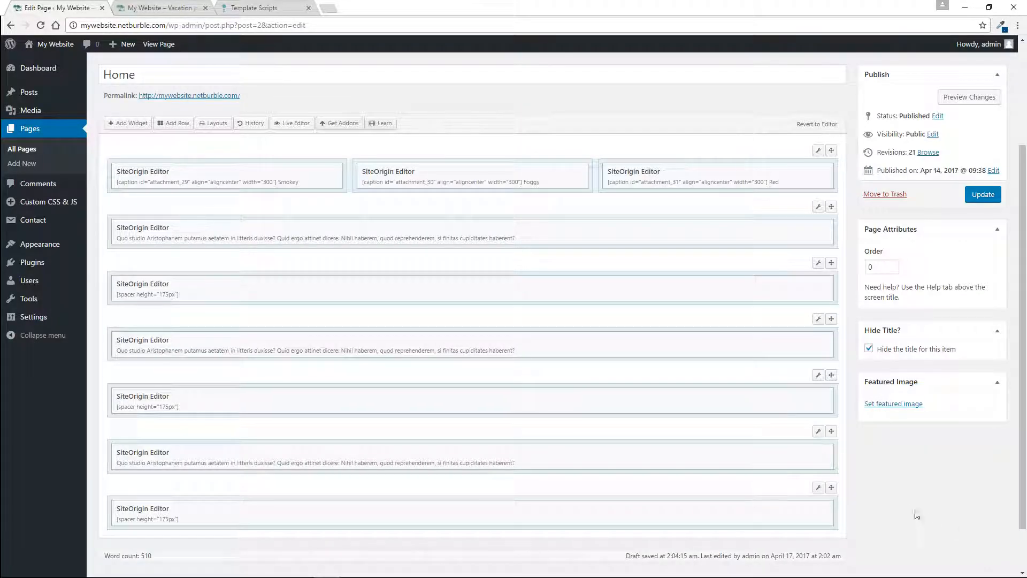
pyautogui.click(983, 195)
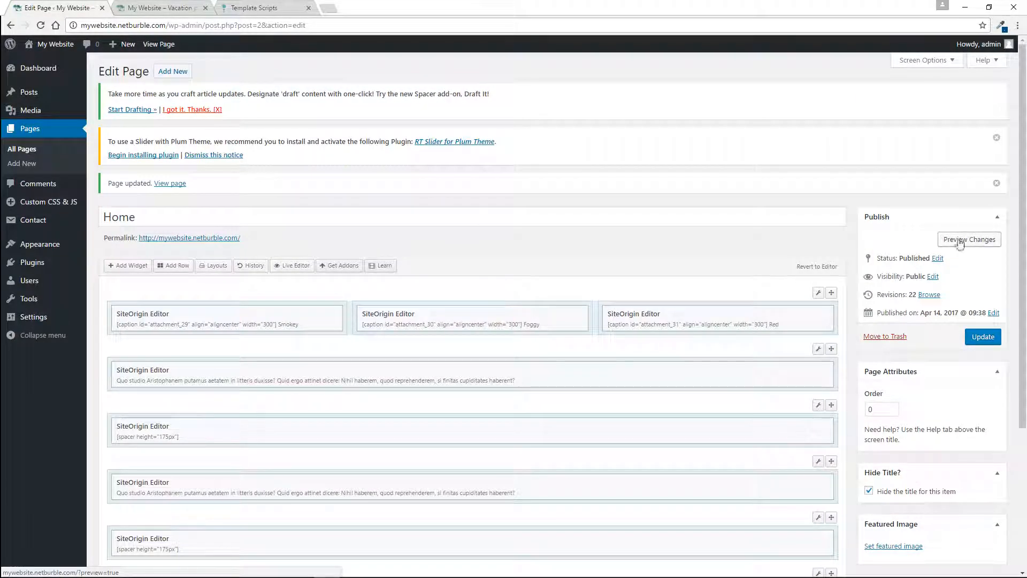
# - Preview the updated Home page and scroll down to the misty mountain band
pyautogui.click(974, 243)
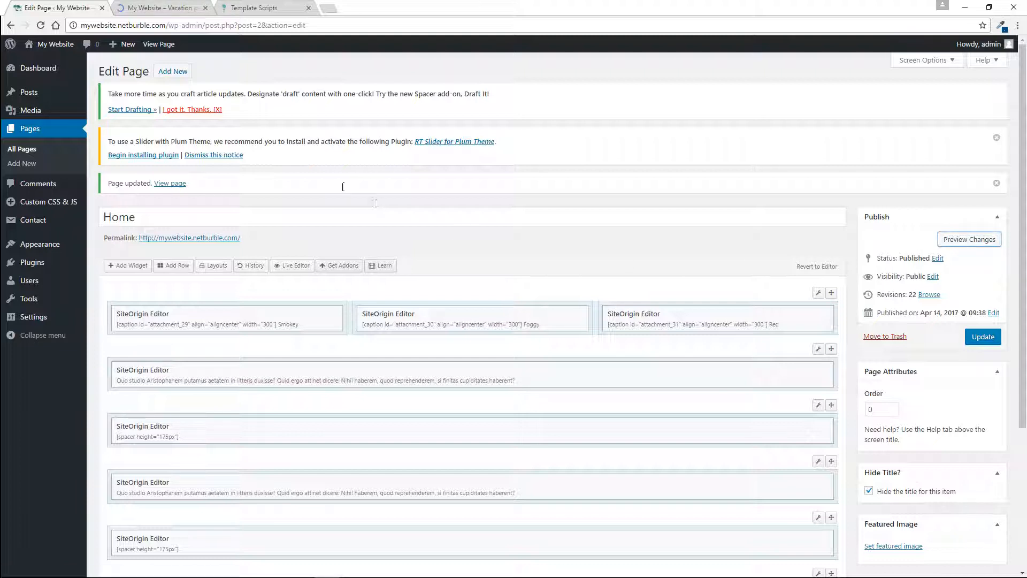
pyautogui.click(175, 10)
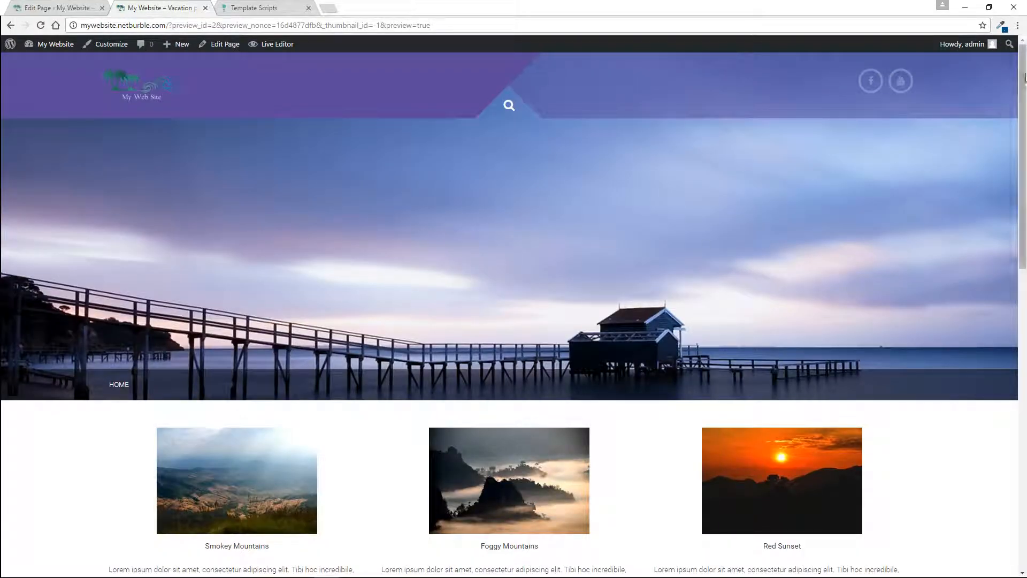
pyautogui.moveTo(1023, 66); pyautogui.dragTo(1022, 361)
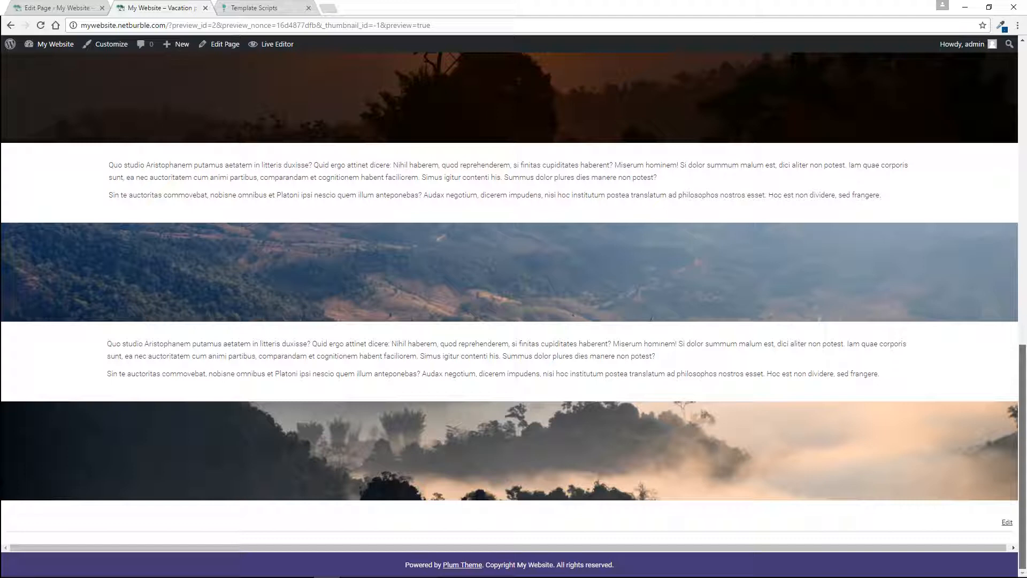
pyautogui.moveTo(1023, 361); pyautogui.dragTo(1023, 228)
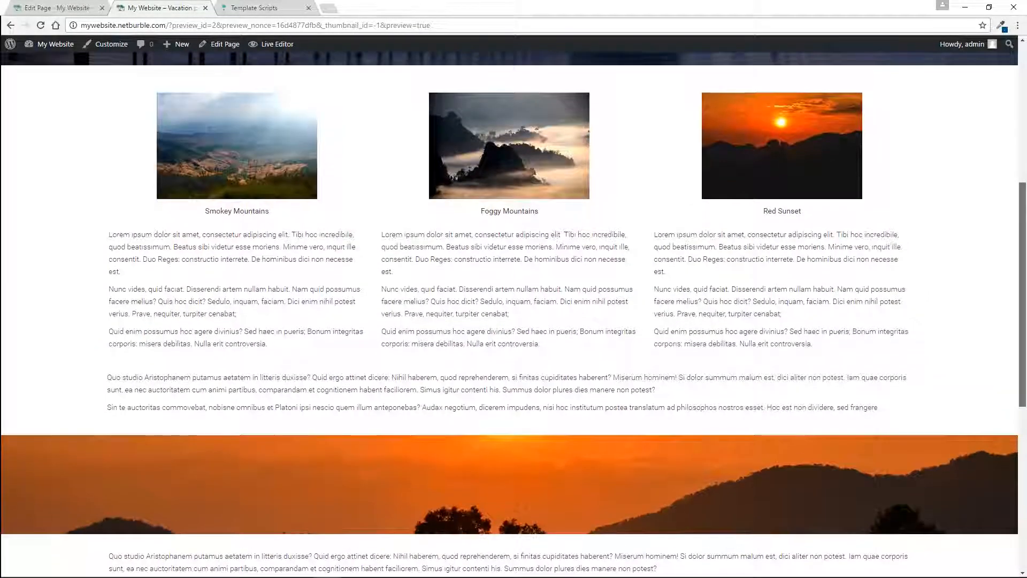
pyautogui.scroll(-1, 513, 315)
pyautogui.scroll(-2, 514, 316)
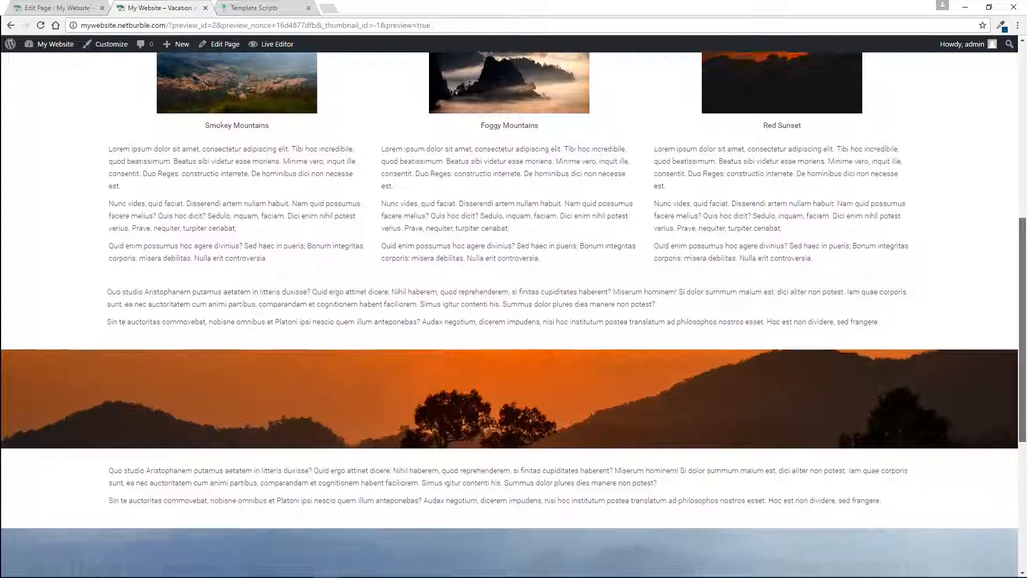
pyautogui.scroll(-2, 514, 316)
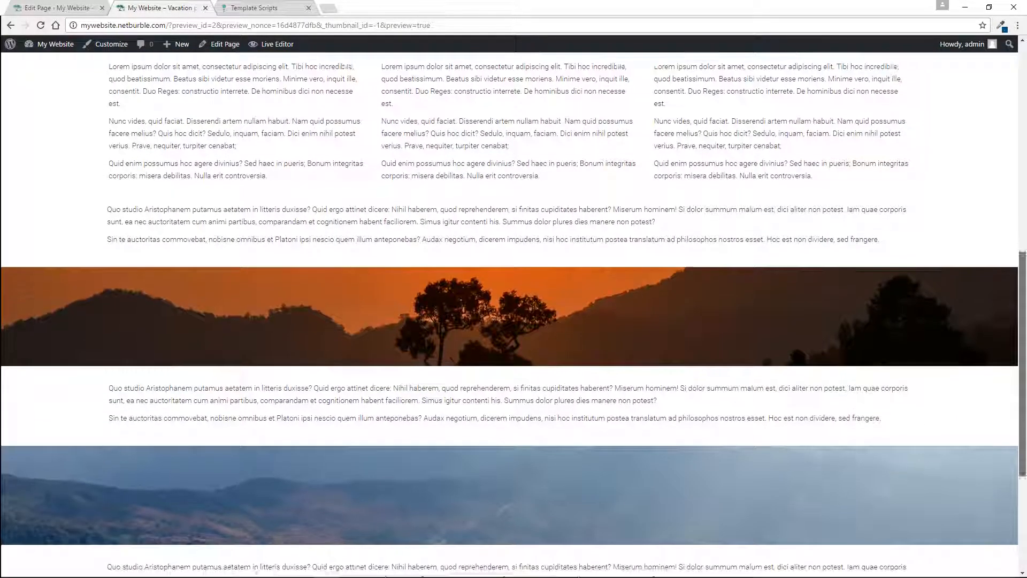
pyautogui.scroll(-2, 513, 315)
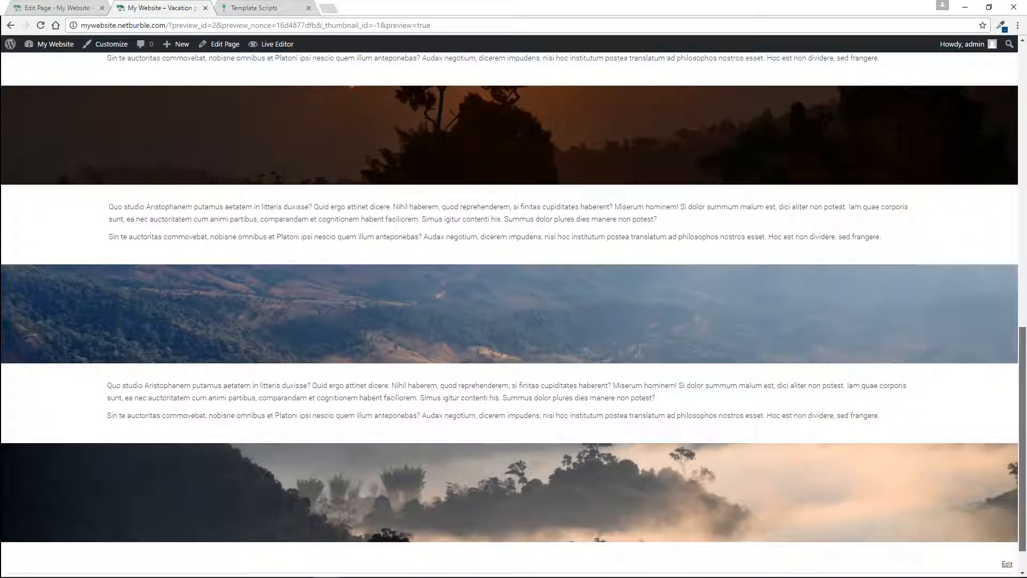
pyautogui.moveTo(1023, 439); pyautogui.dragTo(1022, 435)
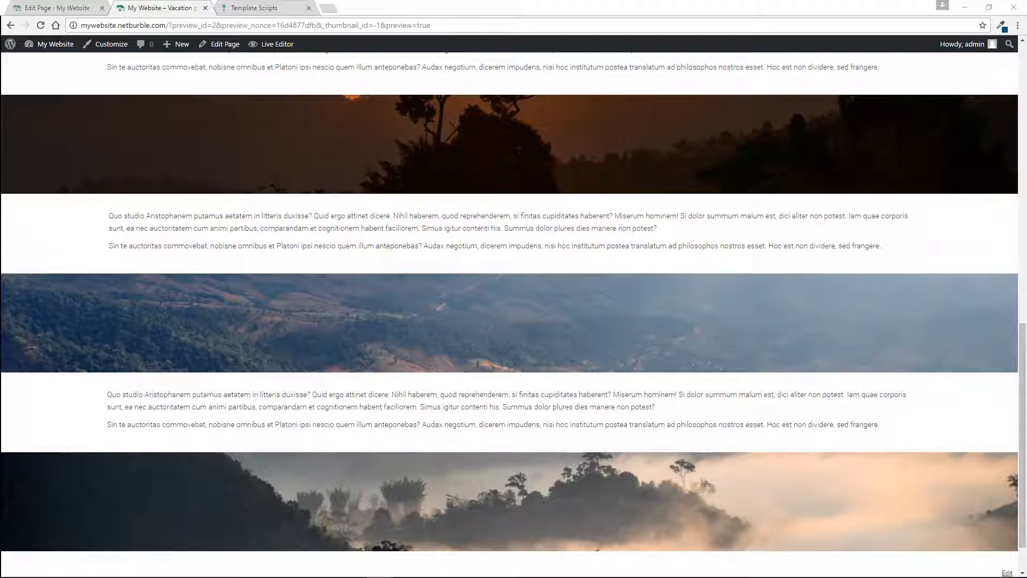
# - Change the first and second spacer heights from 175px to 225px
pyautogui.click(47, 10)
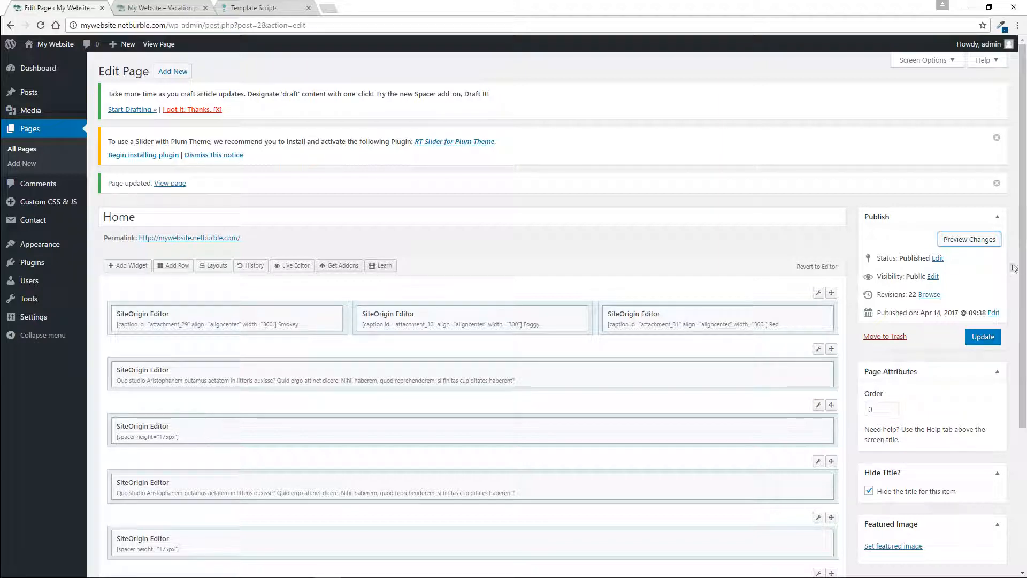
pyautogui.moveTo(1023, 251); pyautogui.dragTo(1023, 367)
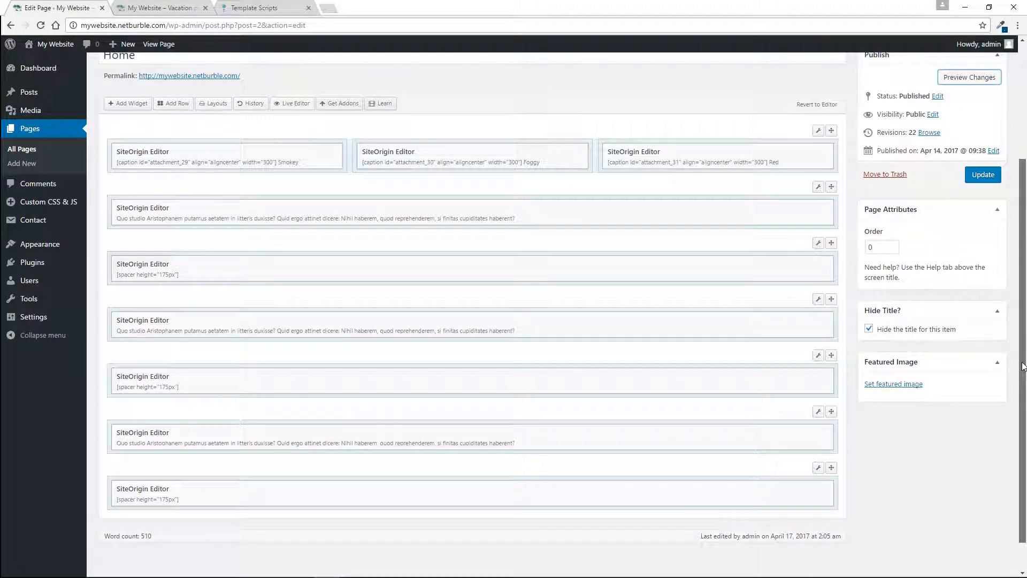
pyautogui.moveTo(801, 276)
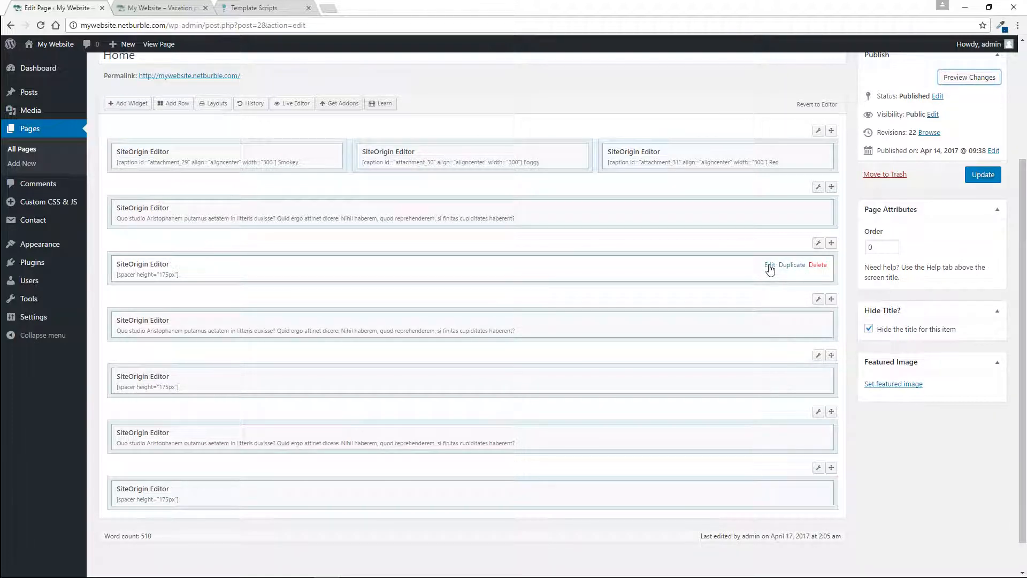
pyautogui.click(770, 265)
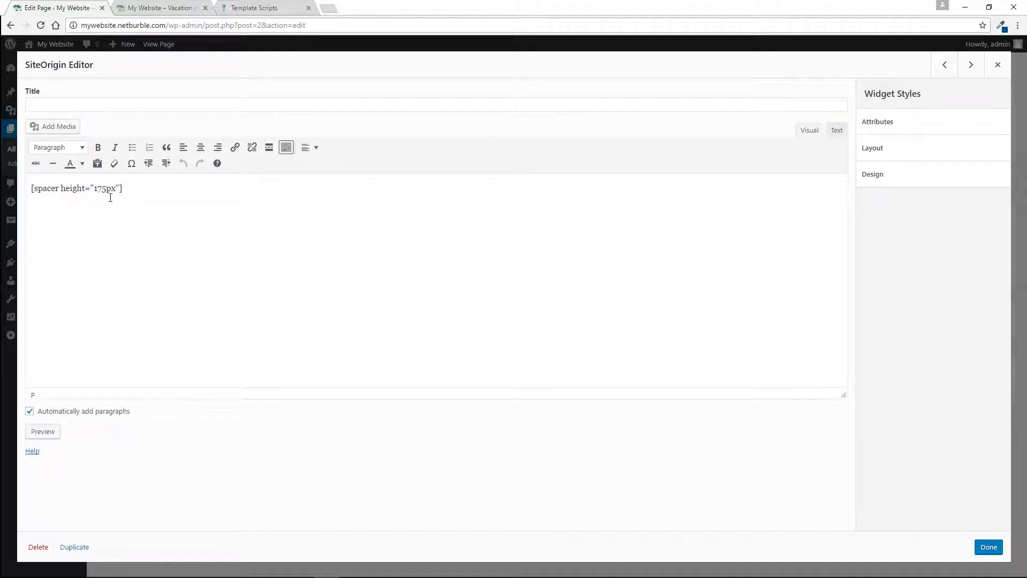
pyautogui.press('BackSpace')
pyautogui.press('BackSpace')
pyautogui.press('BackSpace')
pyautogui.write('225')
pyautogui.click(989, 548)
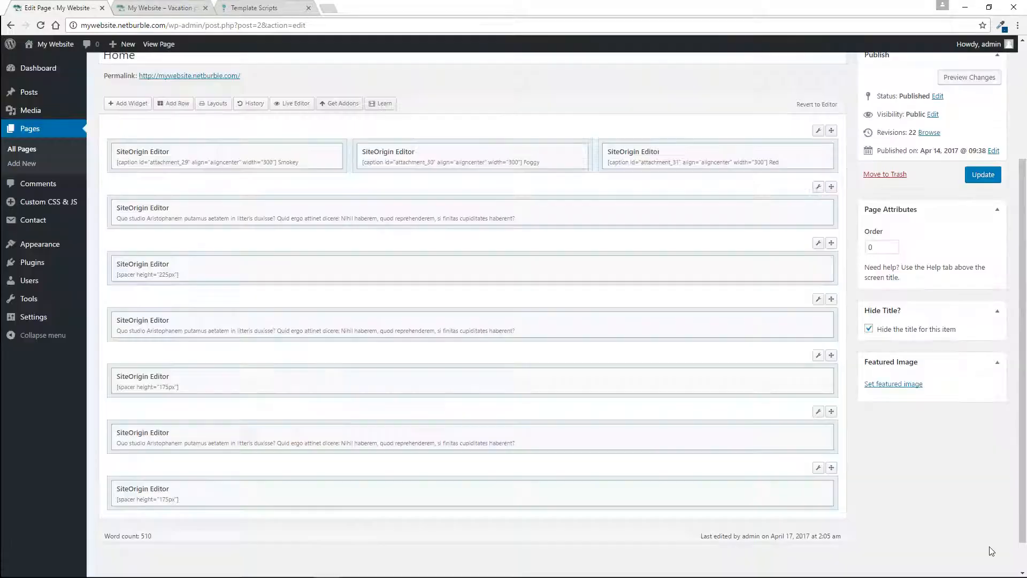
pyautogui.moveTo(800, 389)
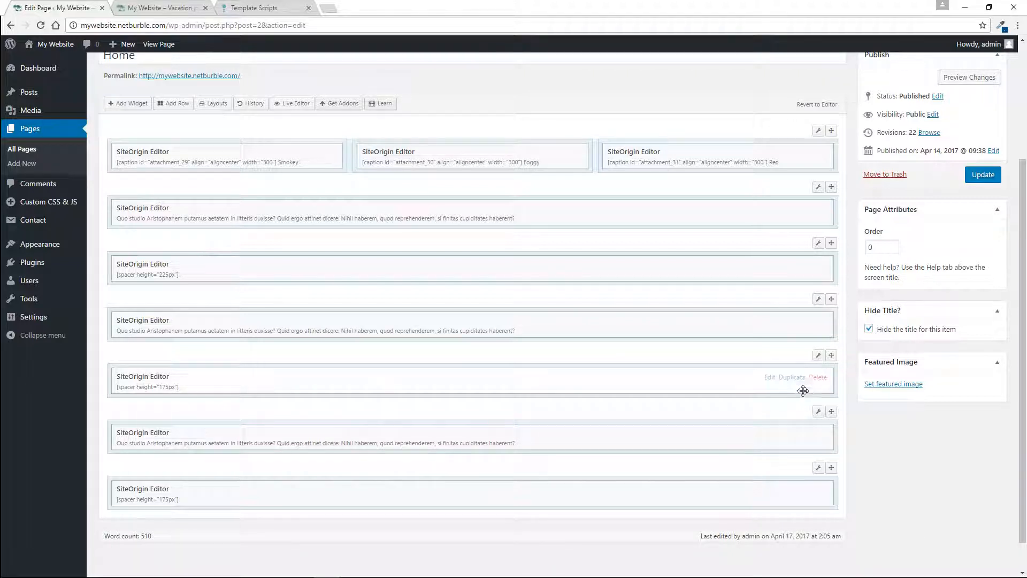
pyautogui.click(769, 377)
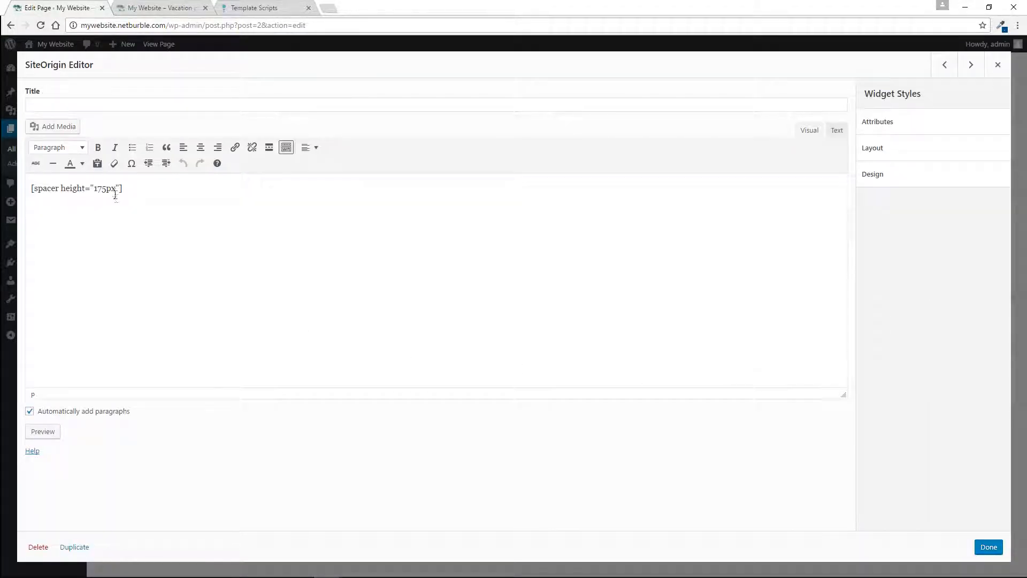
pyautogui.hotkey('ctrl', 'shift', 'Left')
pyautogui.write('225')
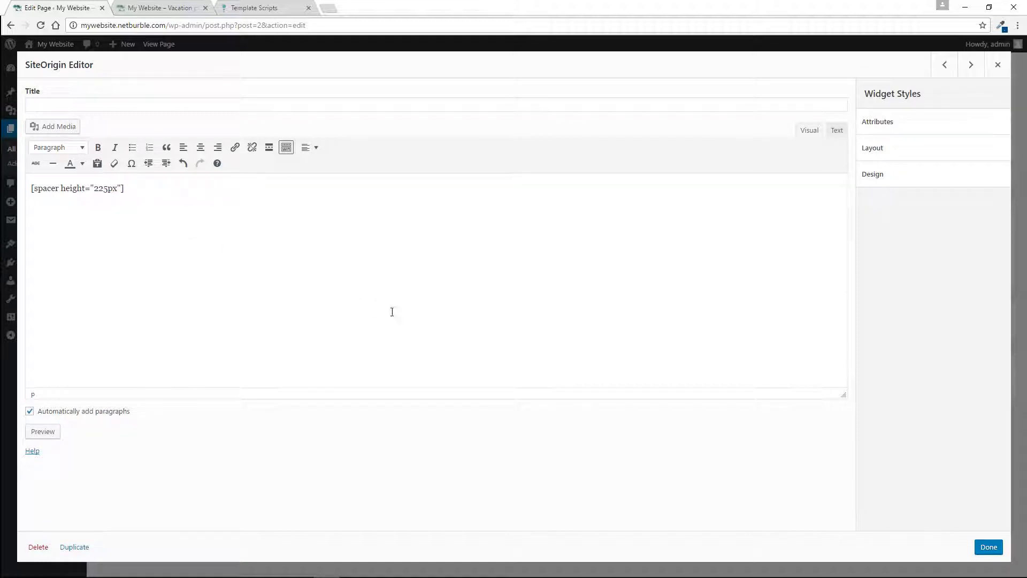
pyautogui.click(987, 549)
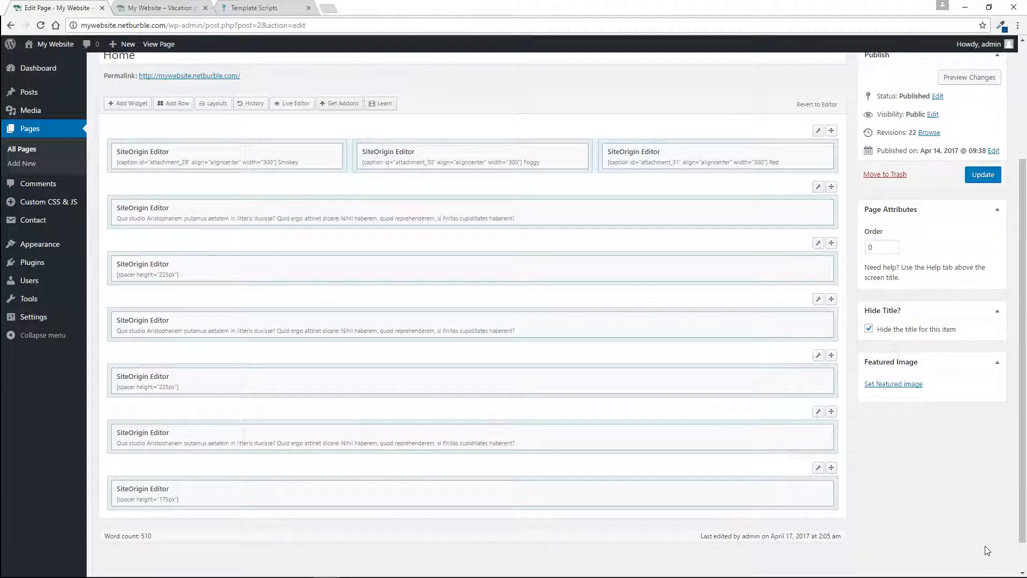
# - Change the bottom spacer to 225px and update the Home page
pyautogui.moveTo(823, 492)
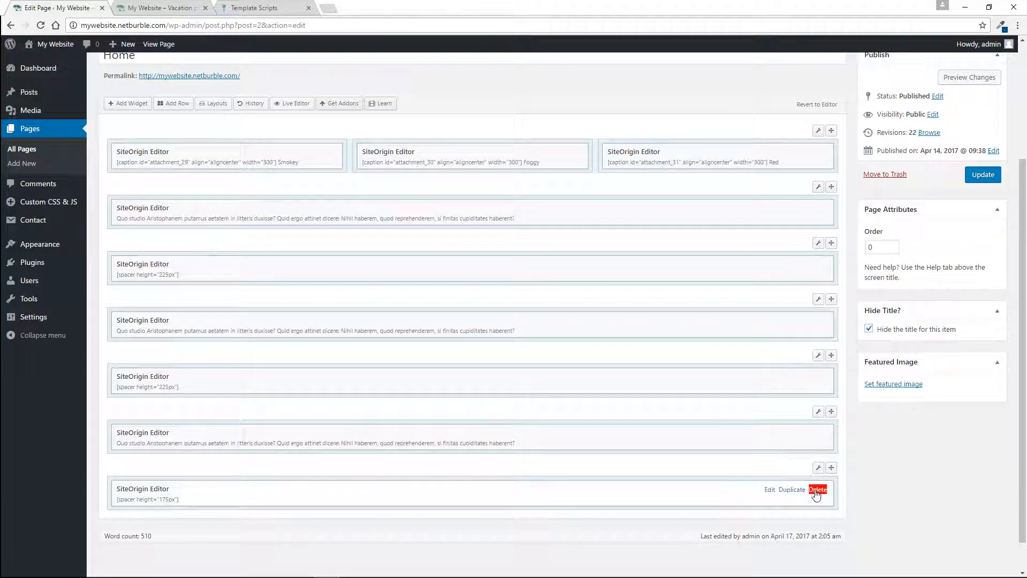
pyautogui.click(769, 490)
pyautogui.click(107, 189)
pyautogui.press('BackSpace')
pyautogui.press('BackSpace')
pyautogui.press('BackSpace')
pyautogui.write('225px"]')
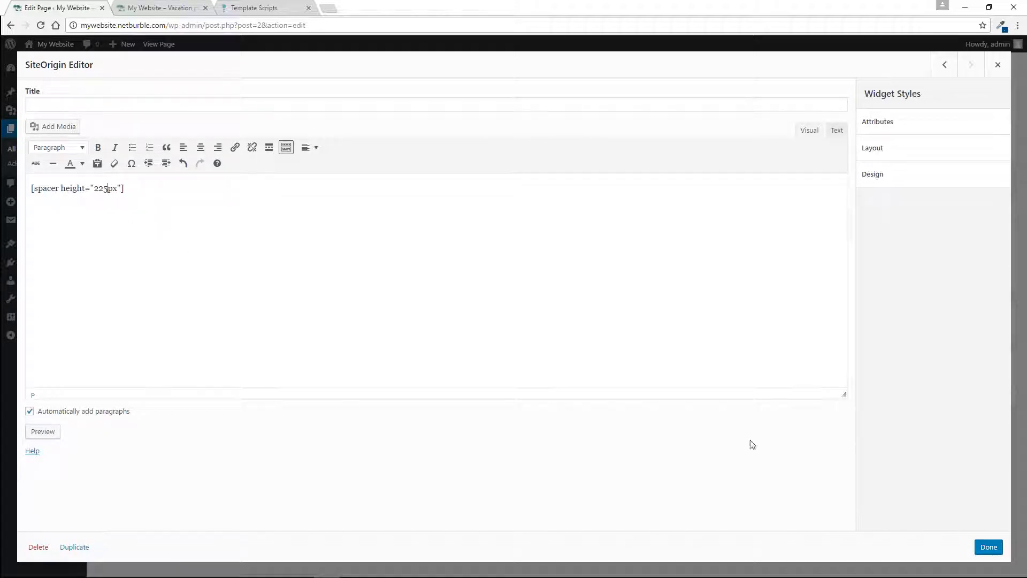
pyautogui.click(988, 547)
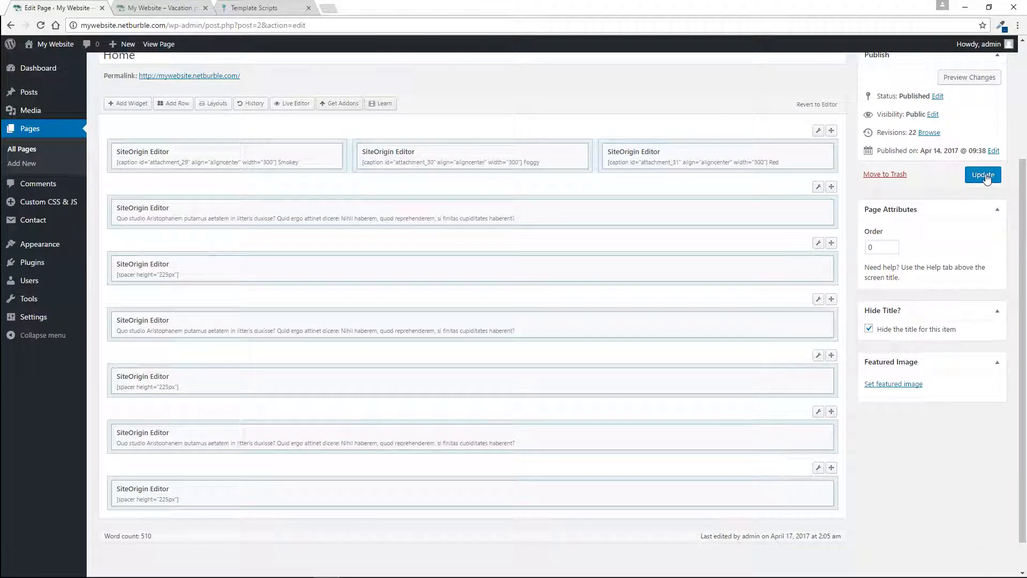
pyautogui.click(980, 177)
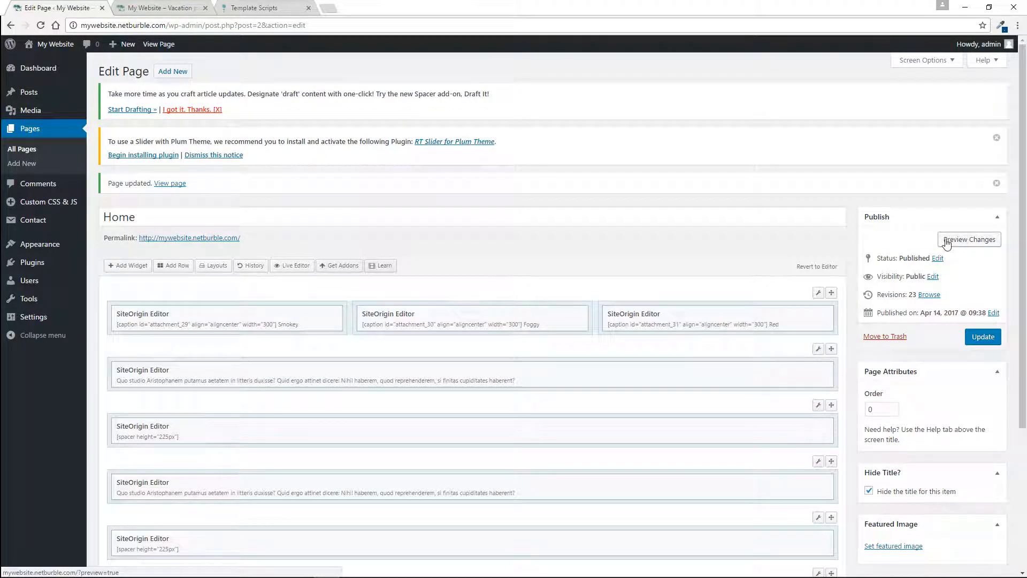
pyautogui.click(964, 242)
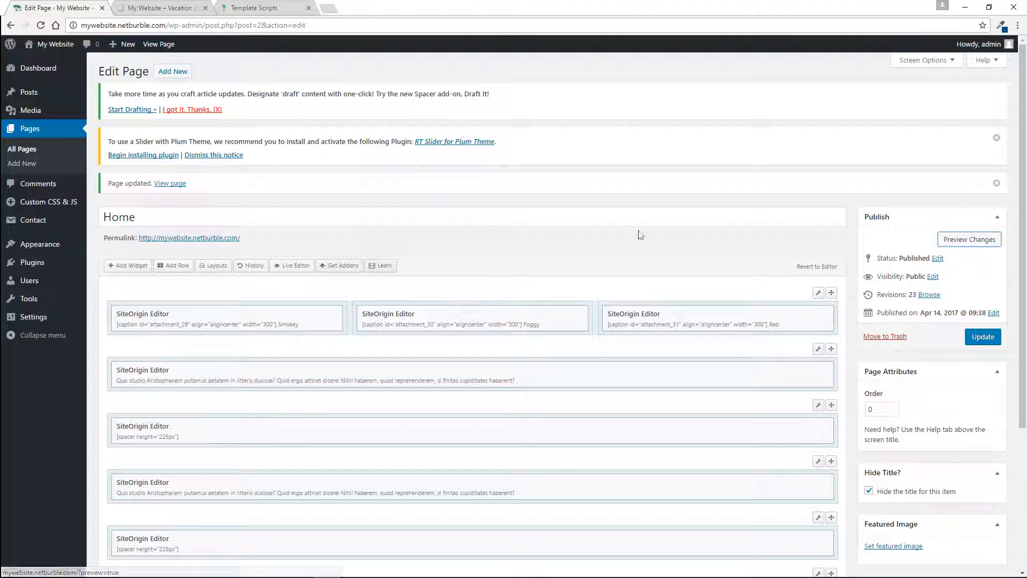
pyautogui.click(174, 9)
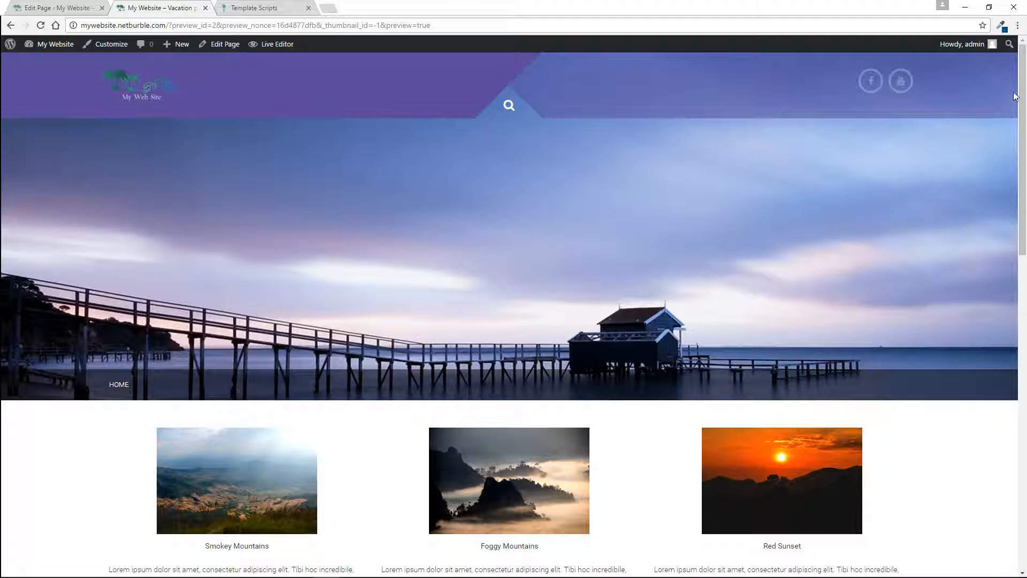
pyautogui.moveTo(1023, 62); pyautogui.dragTo(1022, 292)
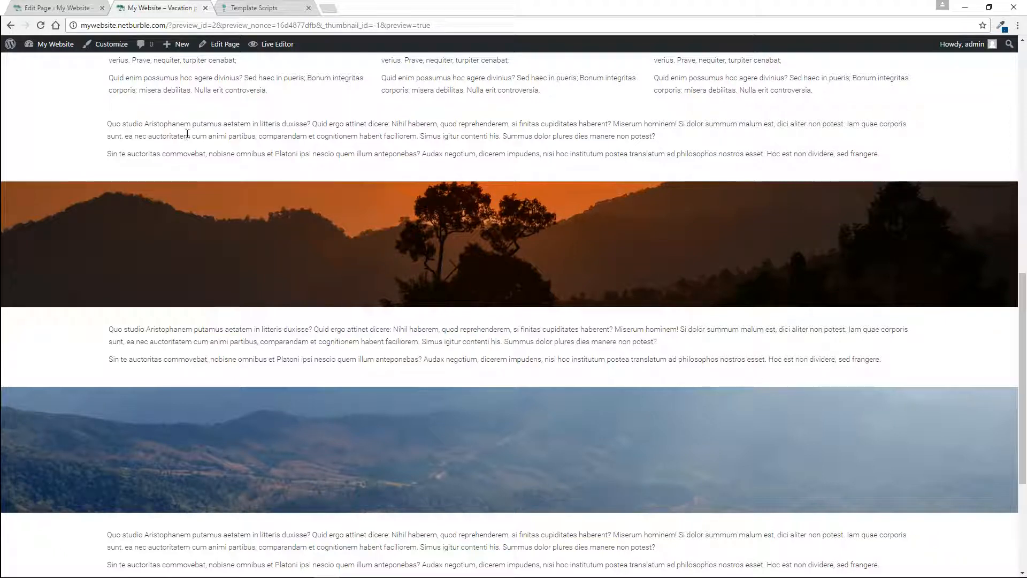
pyautogui.click(59, 8)
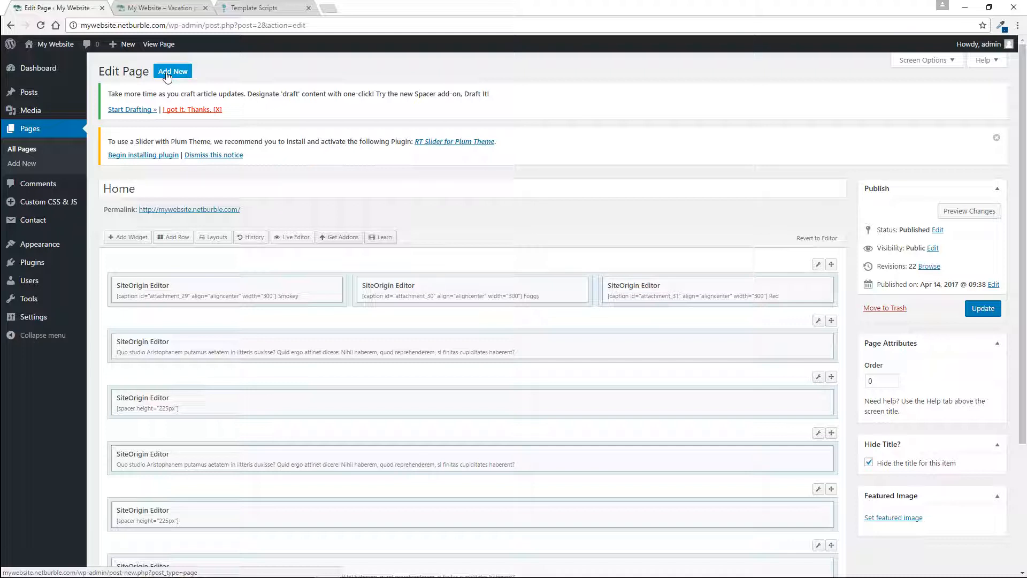
# - Create a new page titled 'Contact' with its title hidden, using the Page Builder layout
pyautogui.click(166, 72)
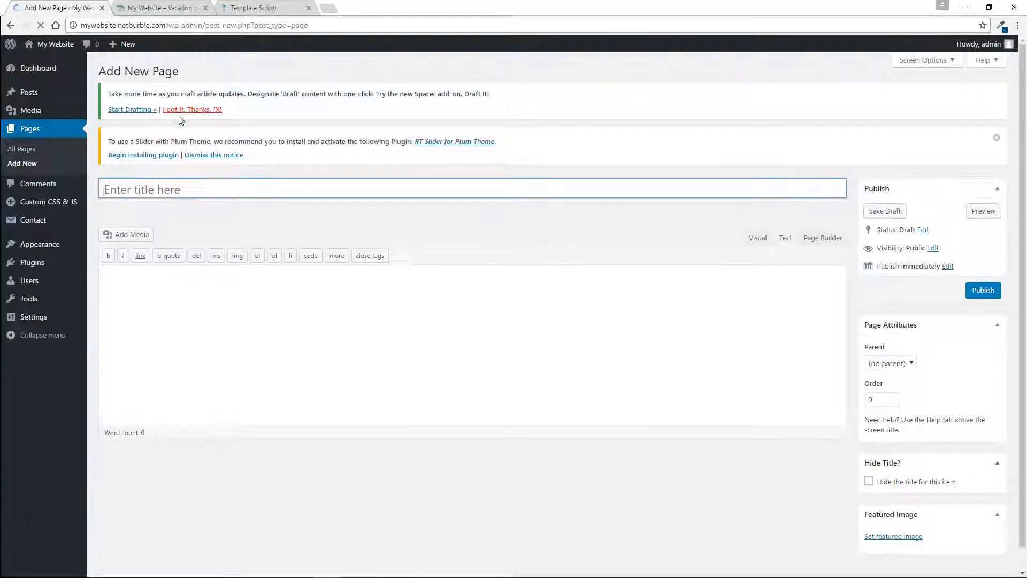
pyautogui.click(207, 190)
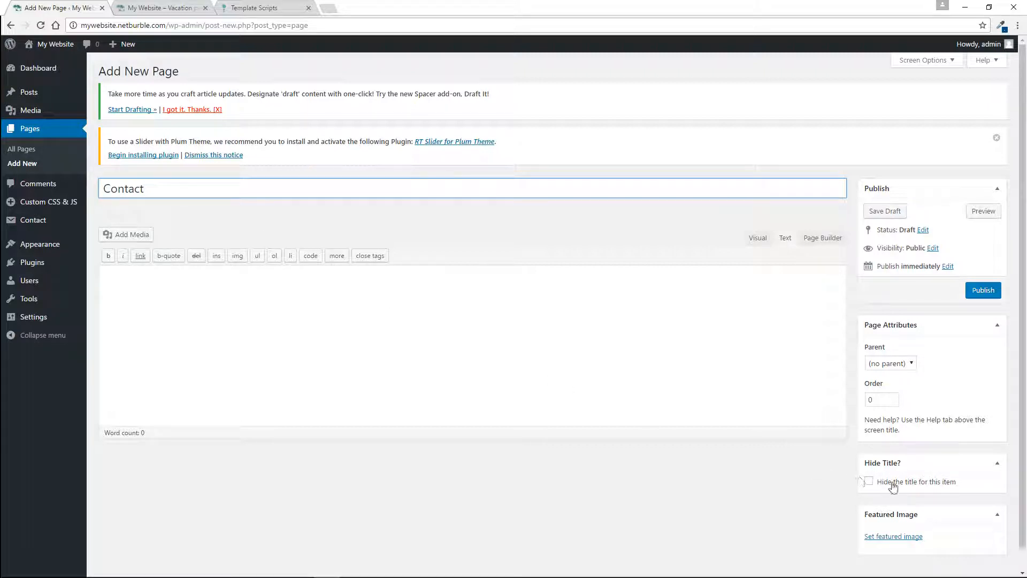
pyautogui.click(869, 481)
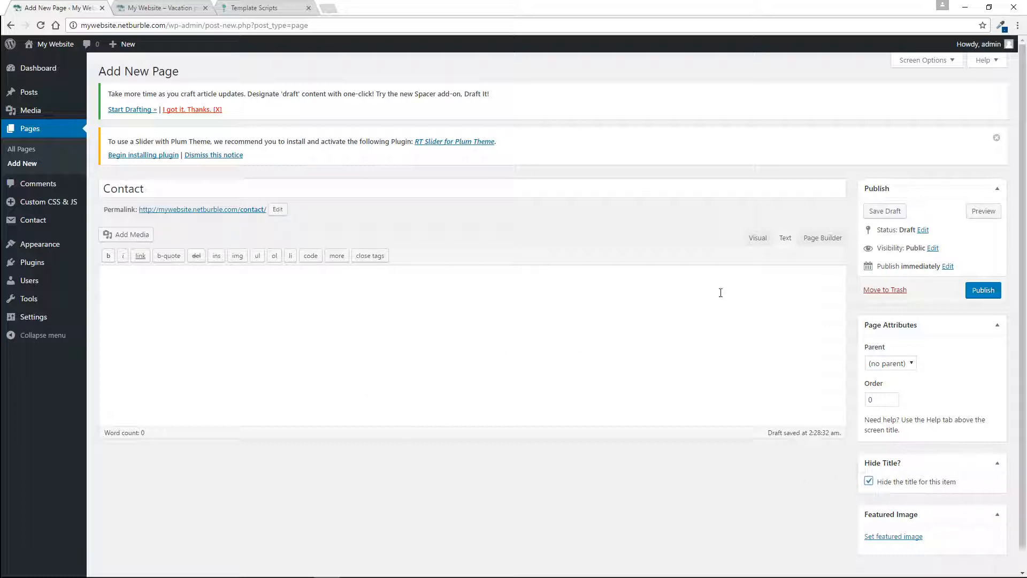
pyautogui.click(813, 238)
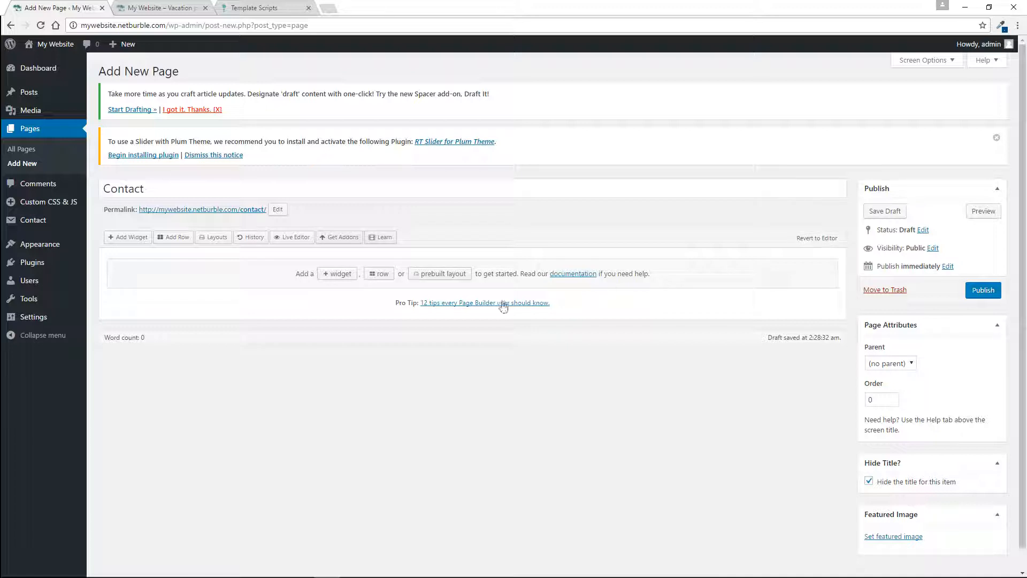
# - Insert a single-column row and place a SiteOrigin Contact Form widget in its cell
pyautogui.click(174, 239)
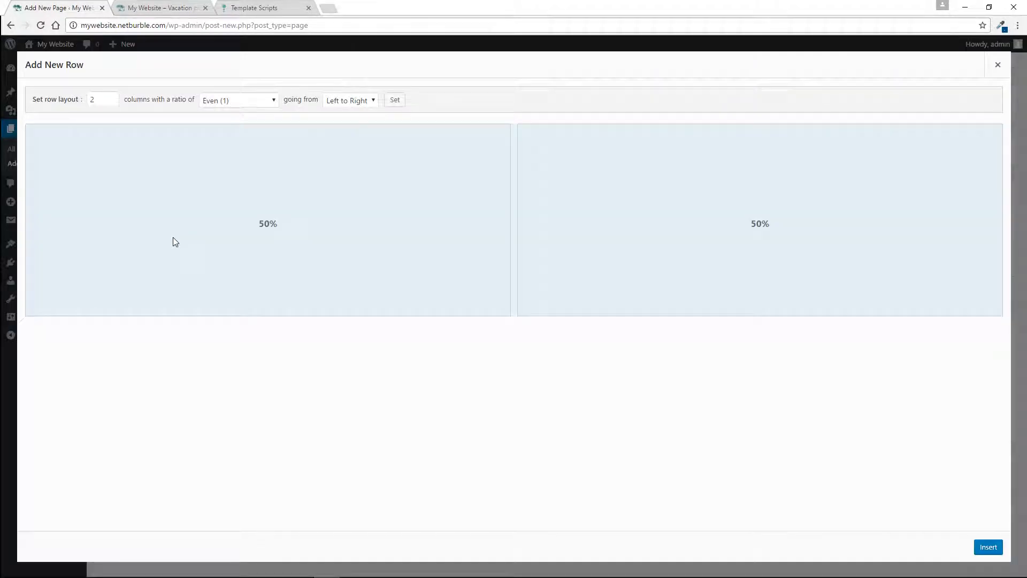
pyautogui.click(113, 102)
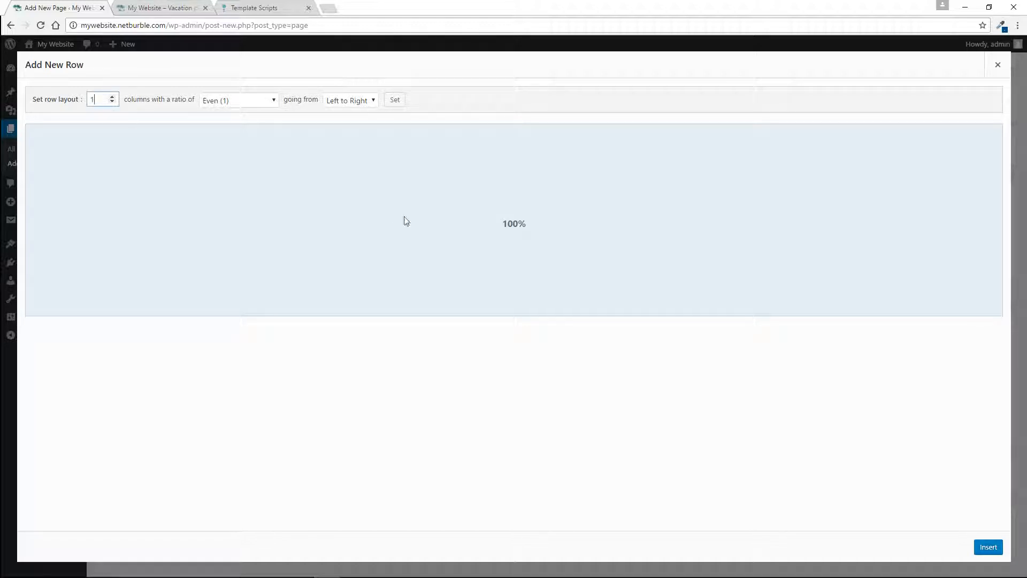
pyautogui.click(988, 549)
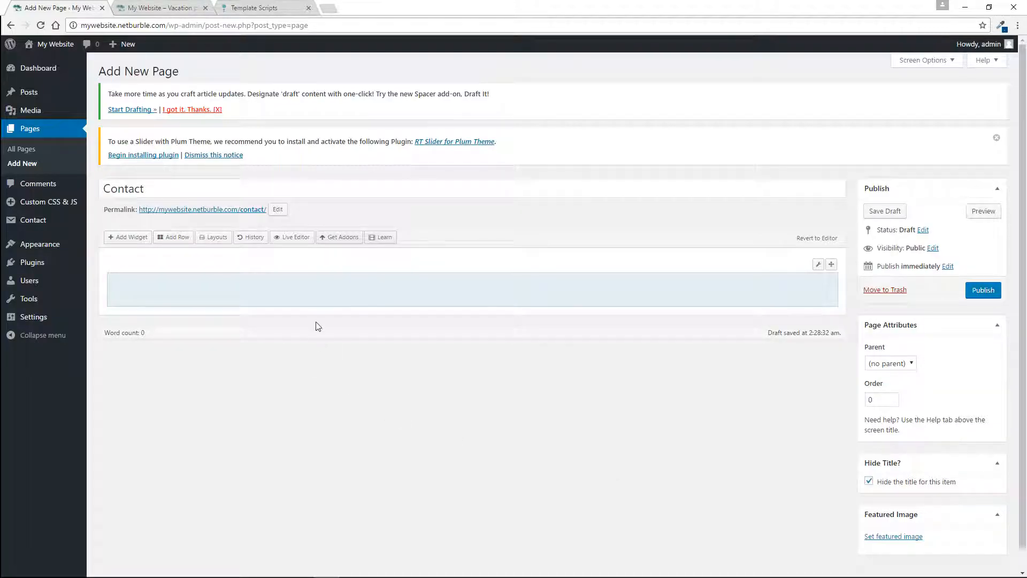
pyautogui.click(382, 297)
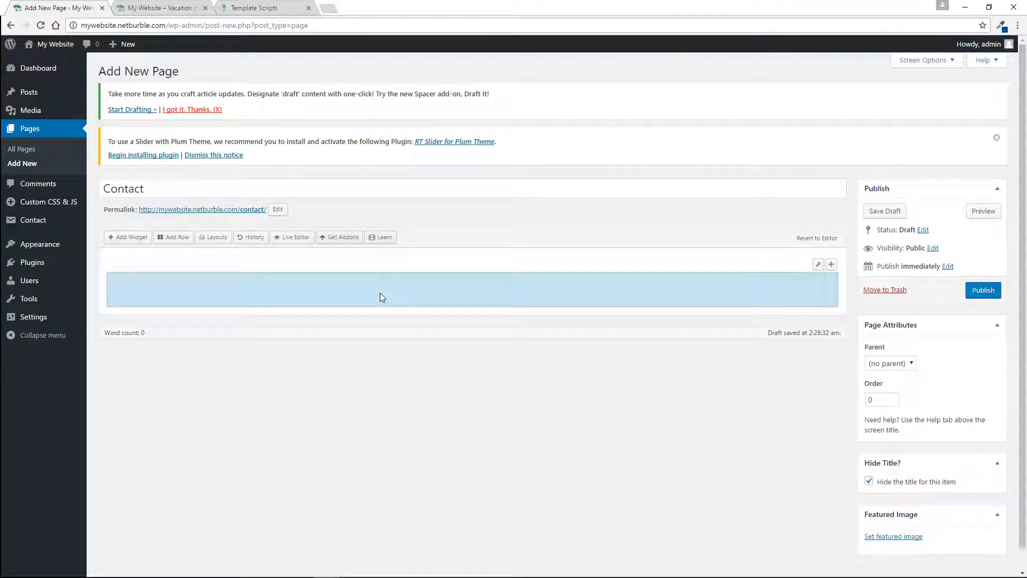
pyautogui.click(124, 241)
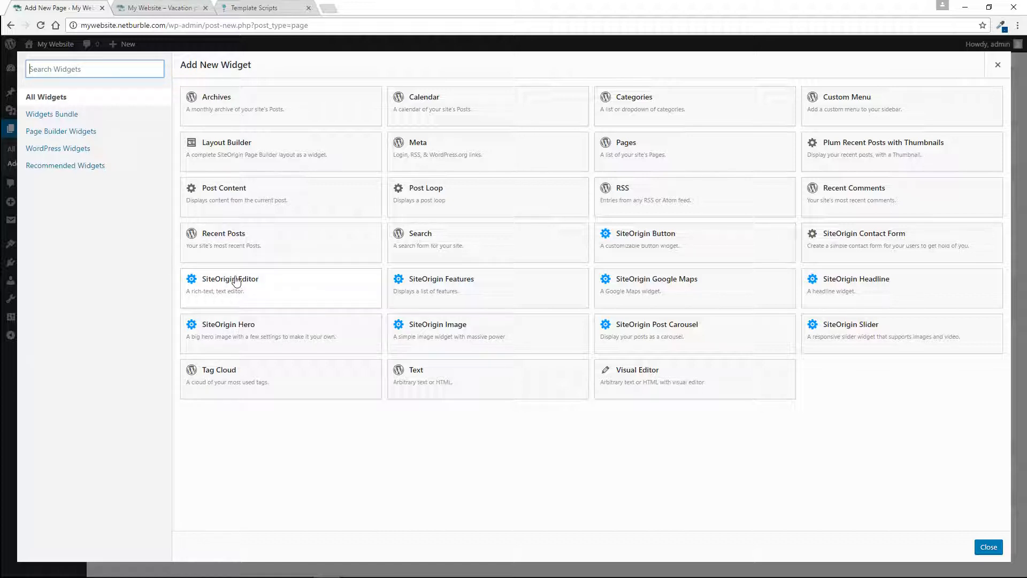
pyautogui.click(853, 242)
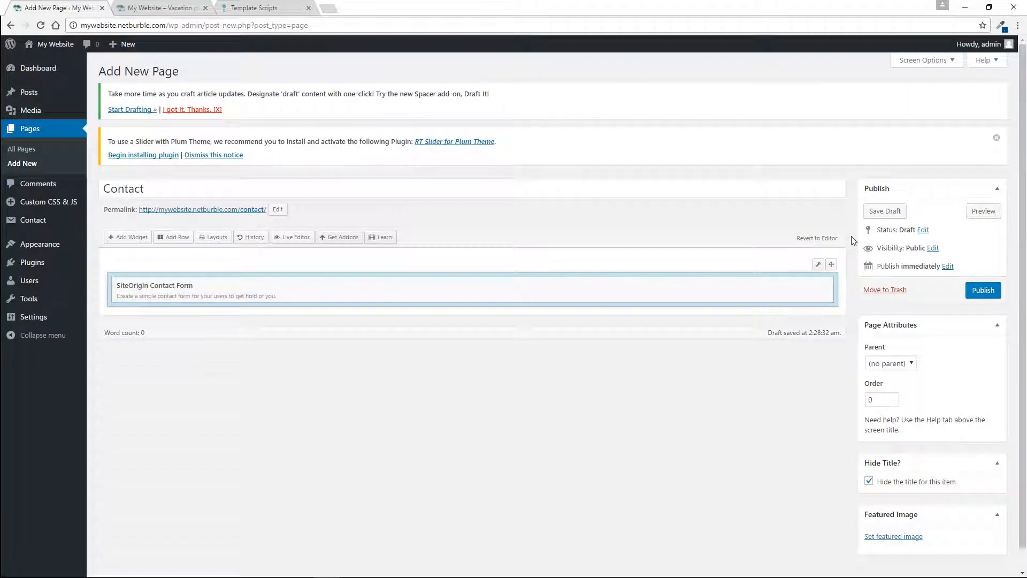
pyautogui.moveTo(791, 289)
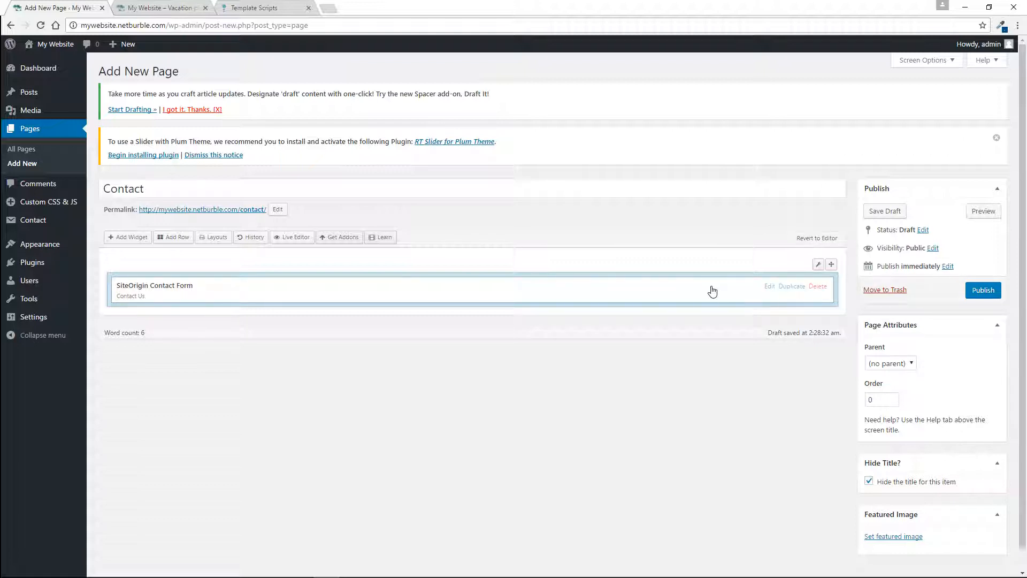
# - Set the contact form's default subject to 'Message' and subject prefix to 'message from visitor'
pyautogui.click(769, 286)
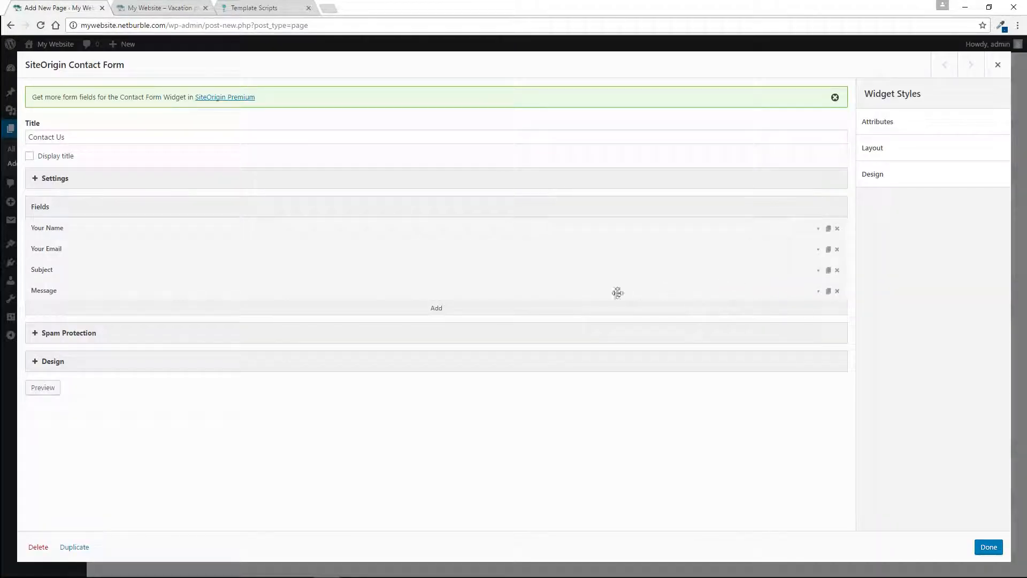
pyautogui.click(36, 181)
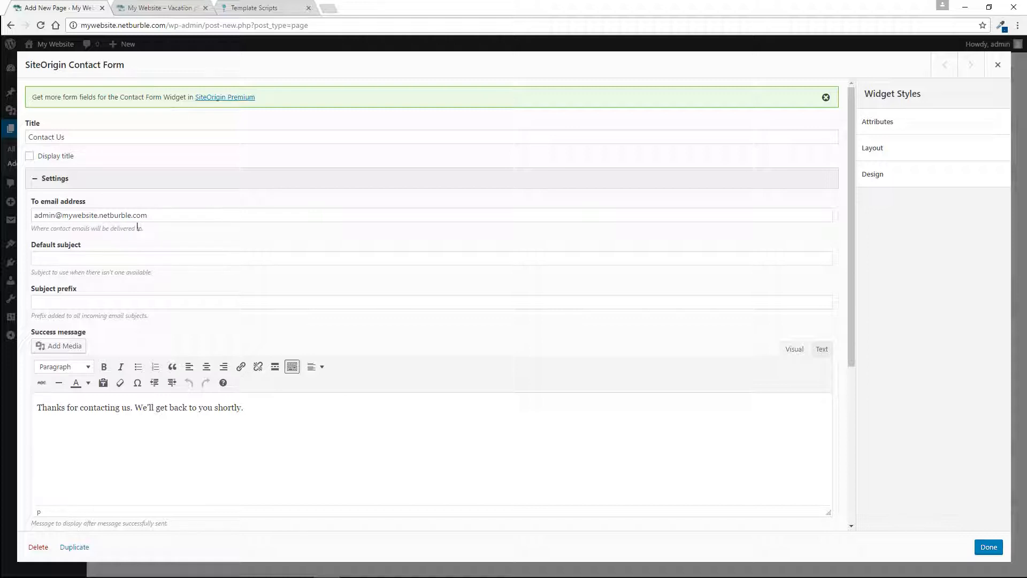
pyautogui.click(69, 259)
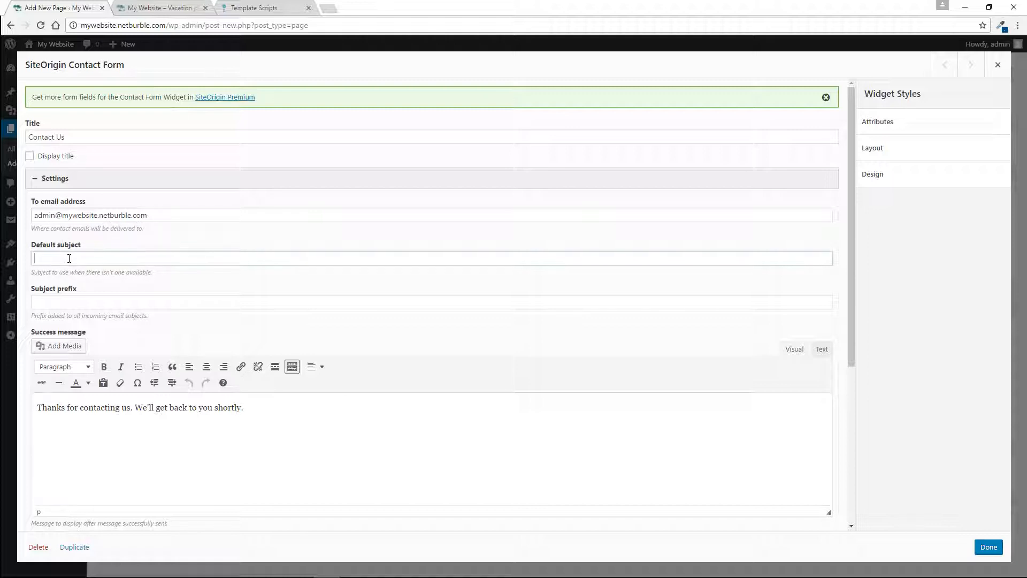
pyautogui.write('Message')
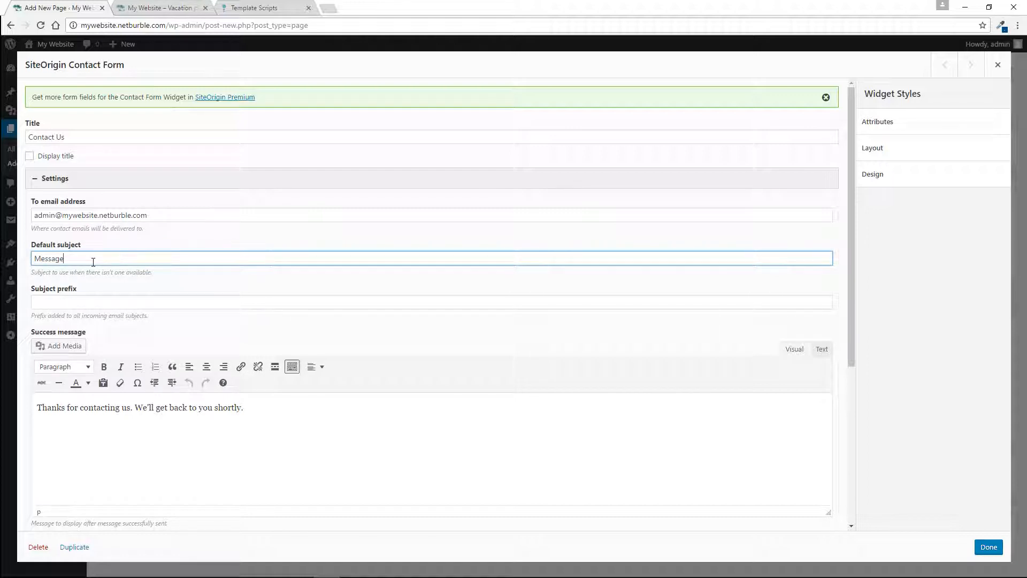
pyautogui.click(116, 303)
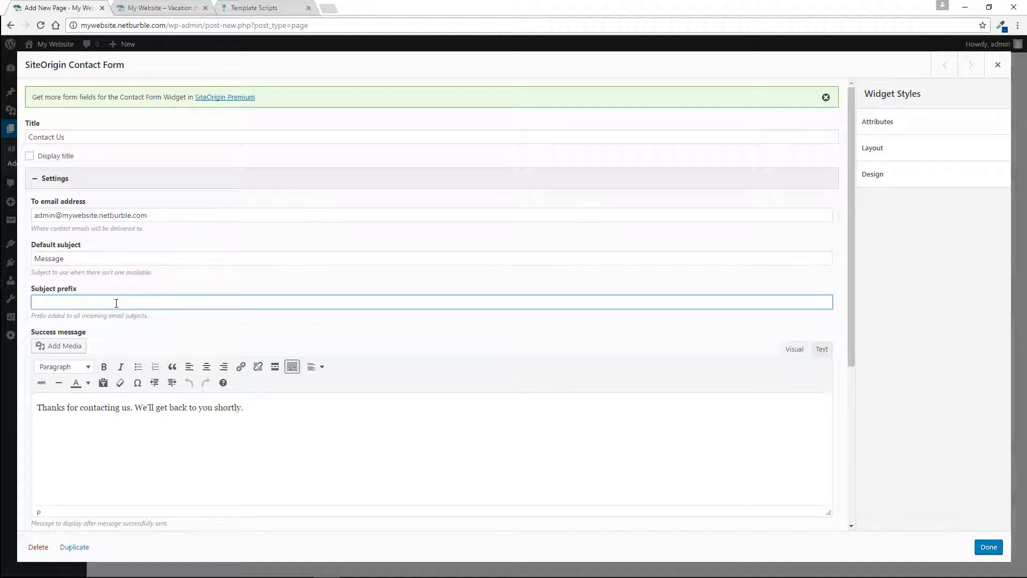
pyautogui.write('message from visitor')
pyautogui.click(987, 548)
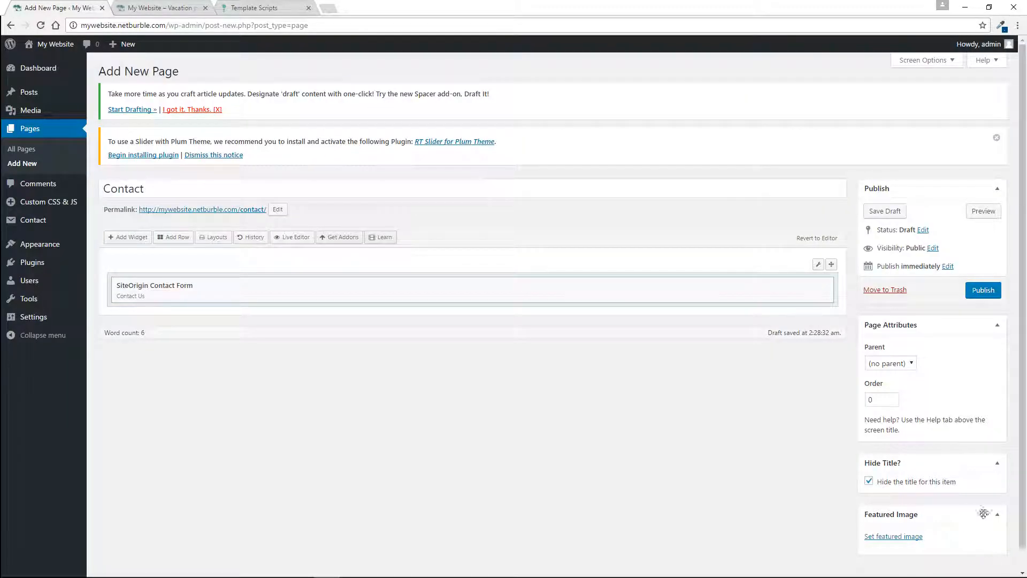
# - Publish the Contact page, check its full-width form in the preview, then close the preview
pyautogui.click(985, 292)
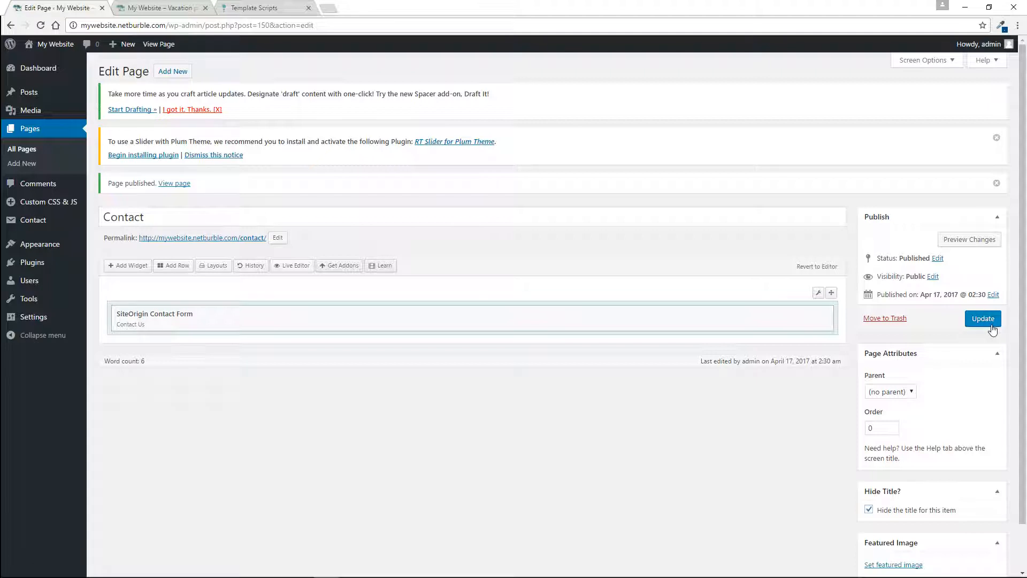
pyautogui.click(957, 242)
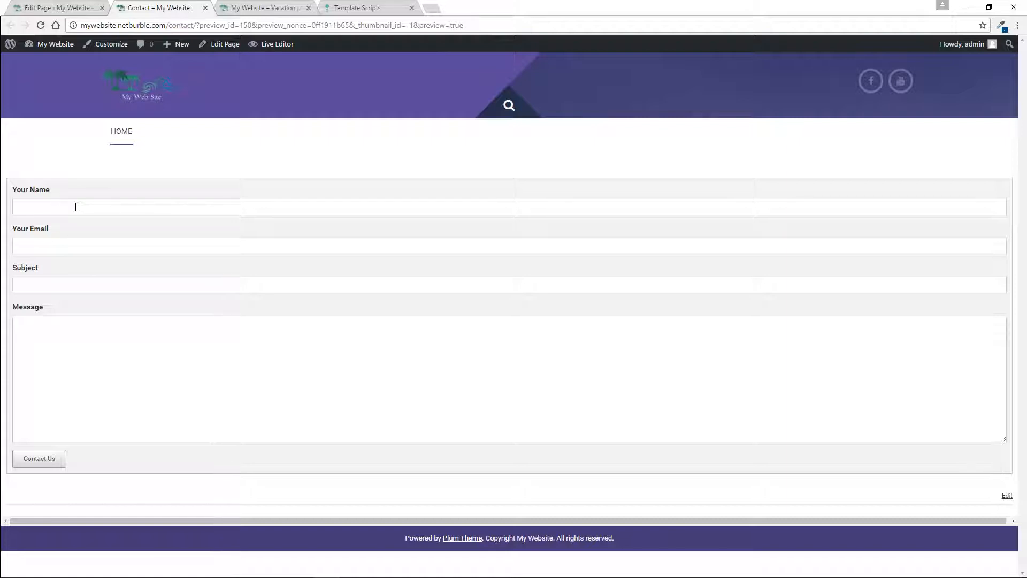
pyautogui.click(205, 8)
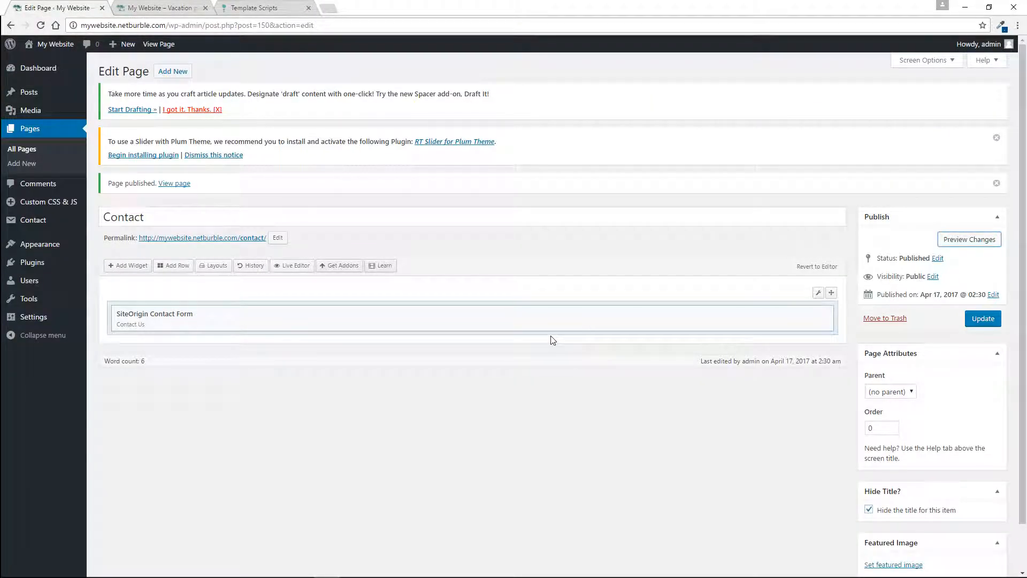
# - Give the contact form row padding of 10% top and bottom, 15% left and right
pyautogui.moveTo(818, 294)
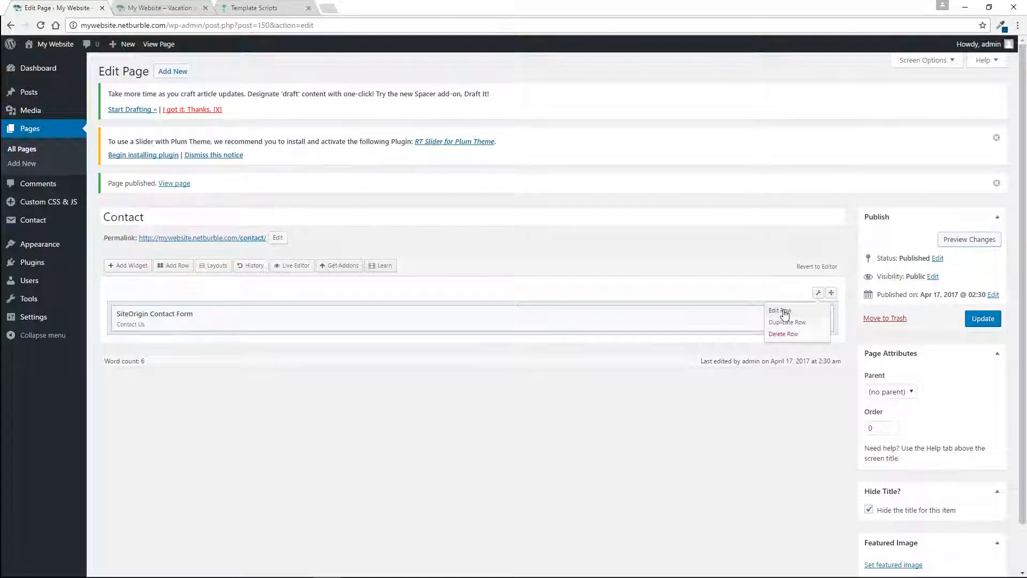
pyautogui.click(783, 312)
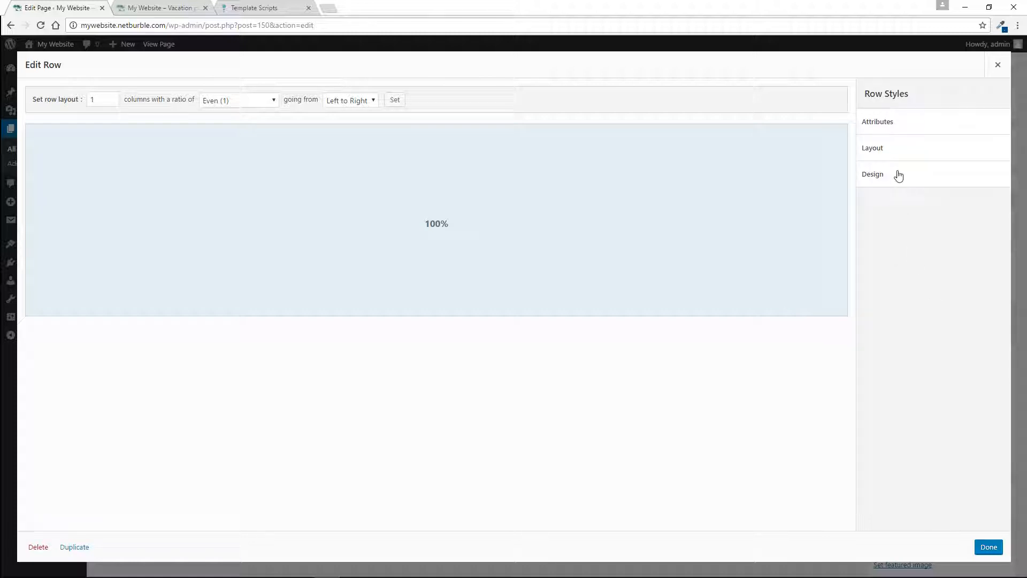
pyautogui.click(880, 153)
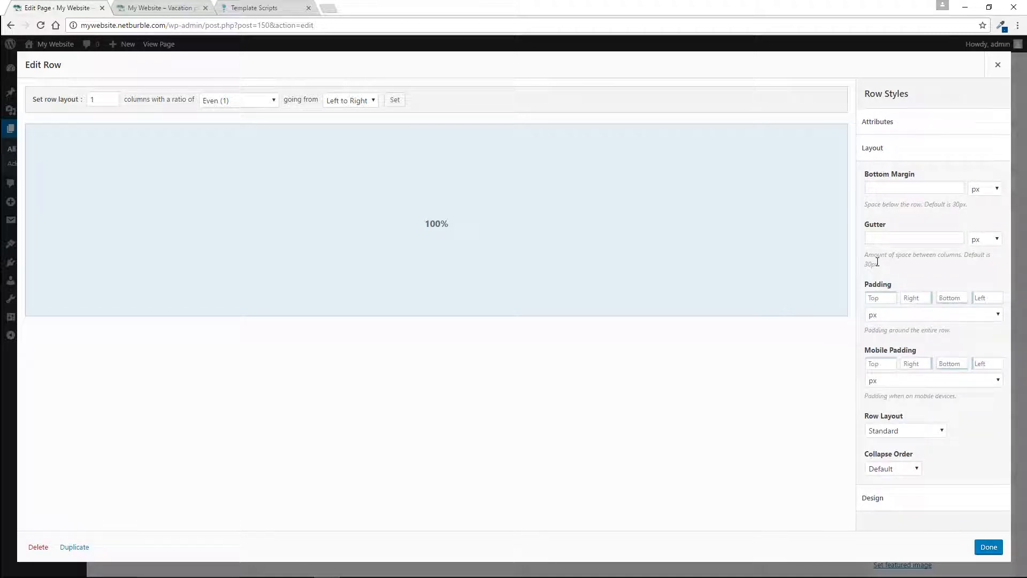
pyautogui.click(887, 299)
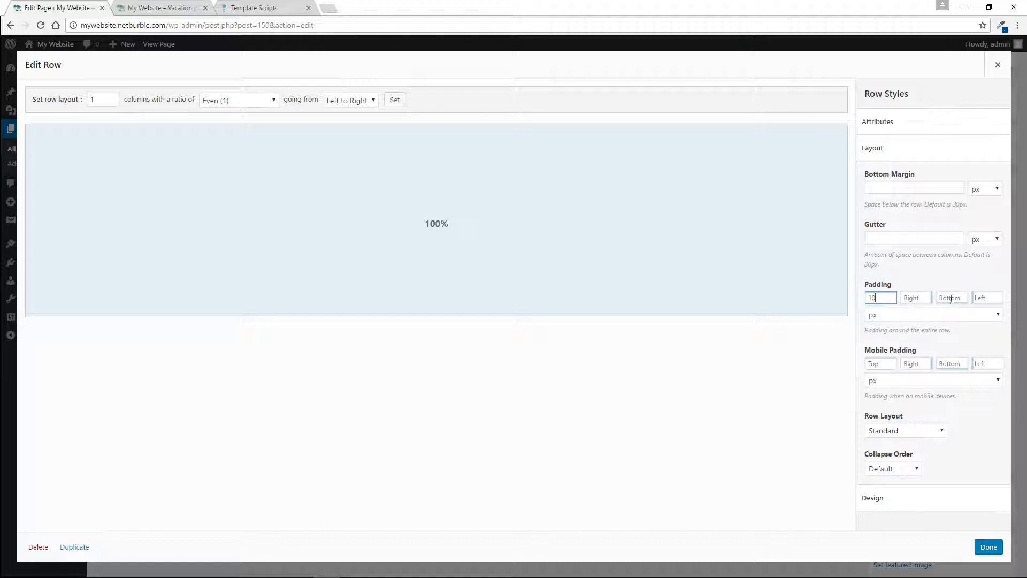
pyautogui.click(996, 314)
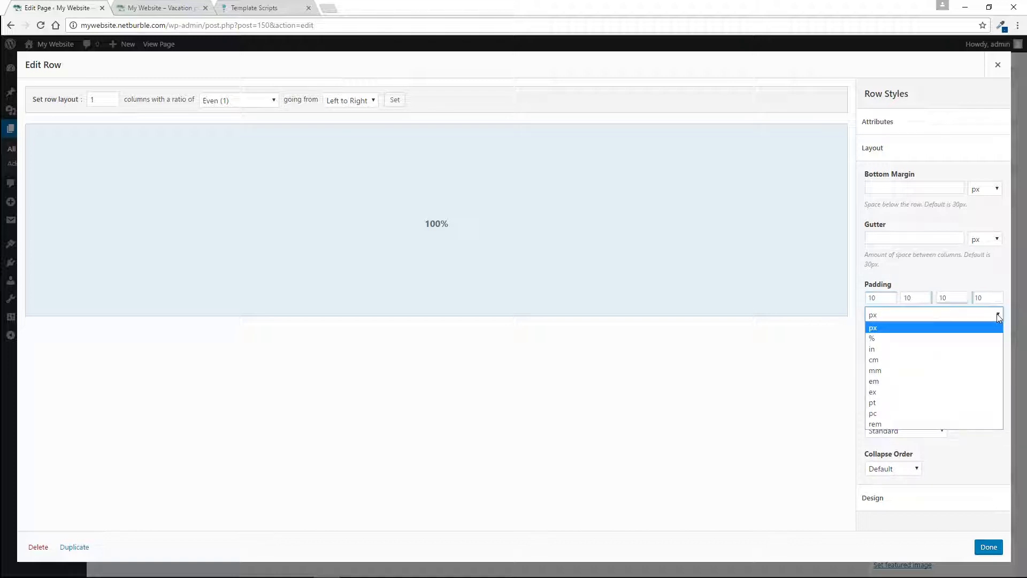
pyautogui.click(943, 338)
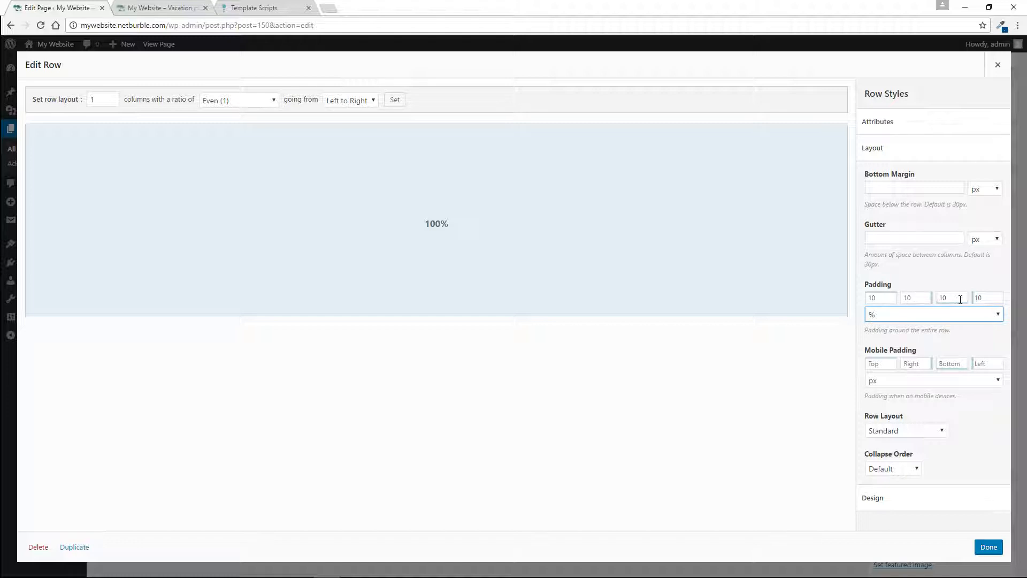
pyautogui.doubleClick(920, 297)
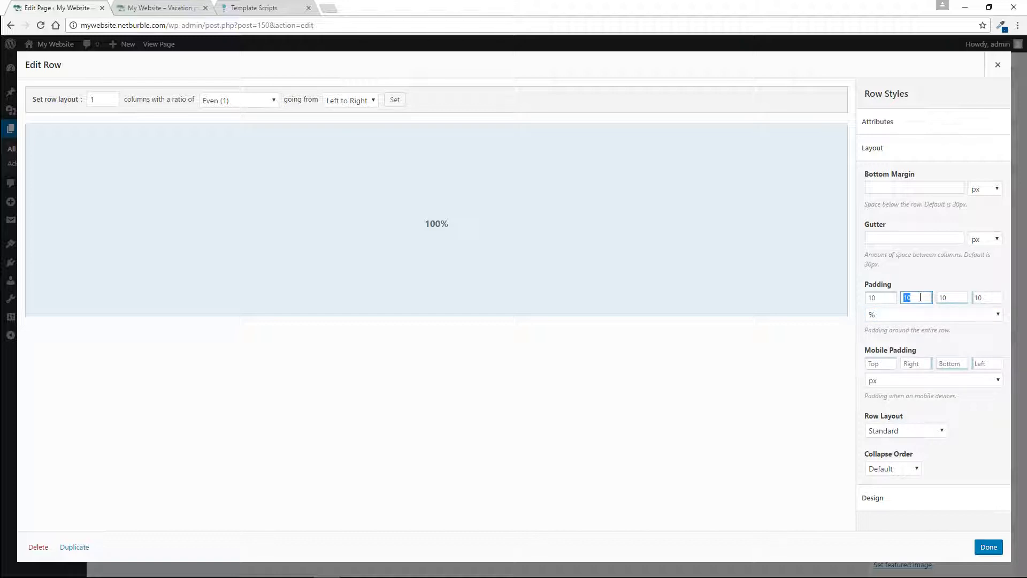
pyautogui.write('1')
pyautogui.doubleClick(983, 298)
pyautogui.write('15')
pyautogui.click(990, 547)
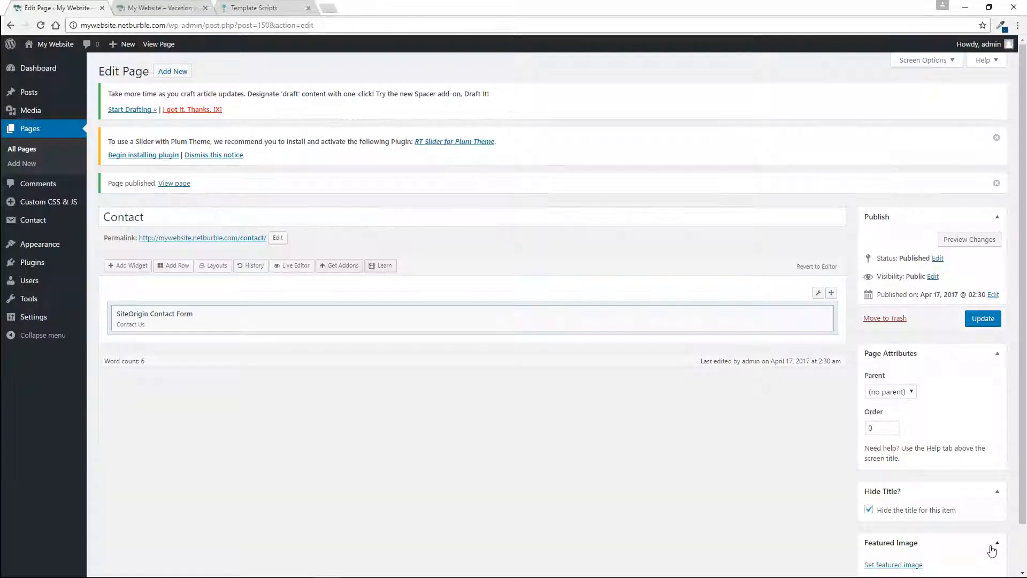
# - Update the Contact page, preview the centred padded form, then close the preview
pyautogui.click(975, 321)
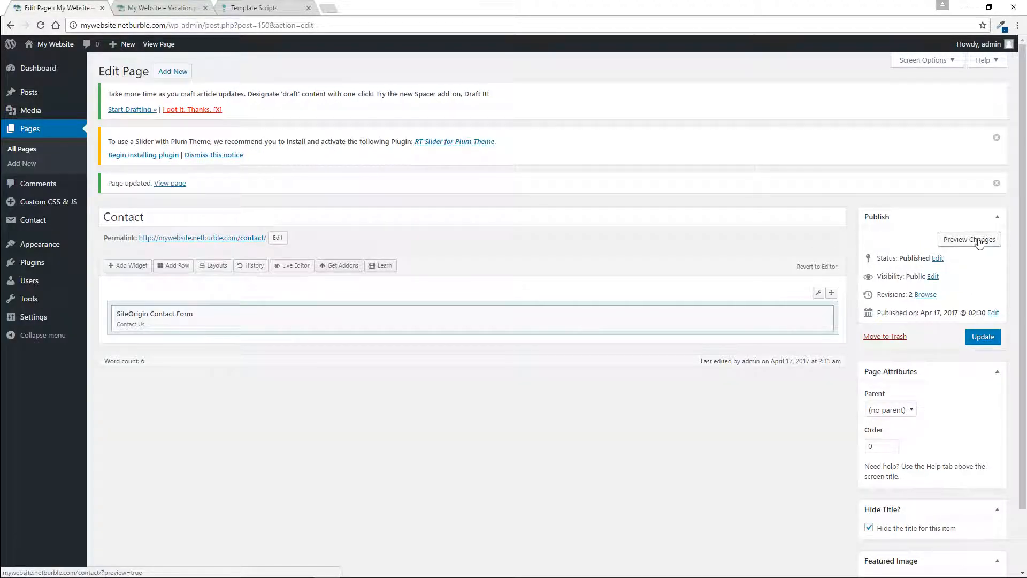
pyautogui.click(956, 241)
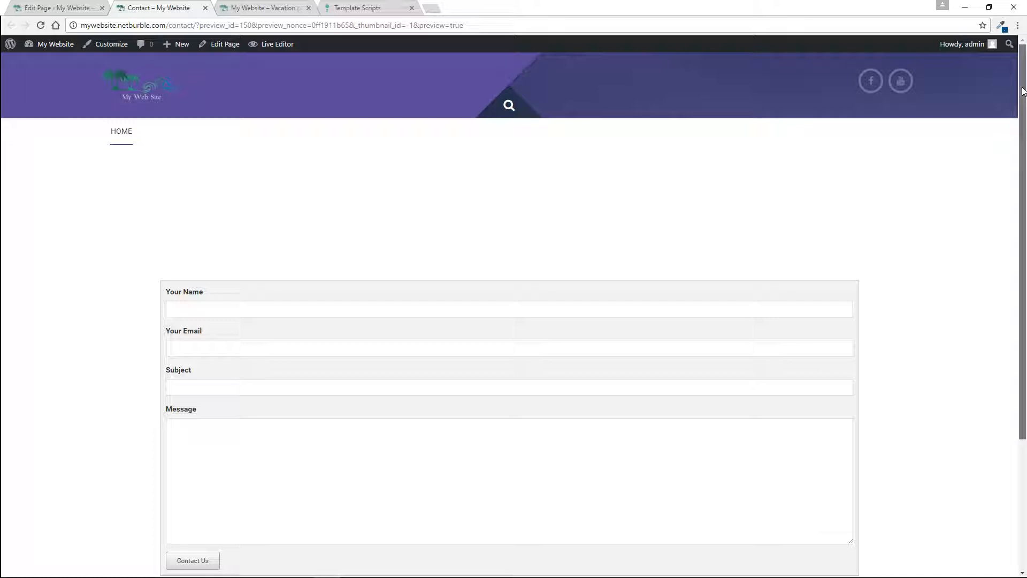
pyautogui.moveTo(1022, 91); pyautogui.dragTo(1019, 133)
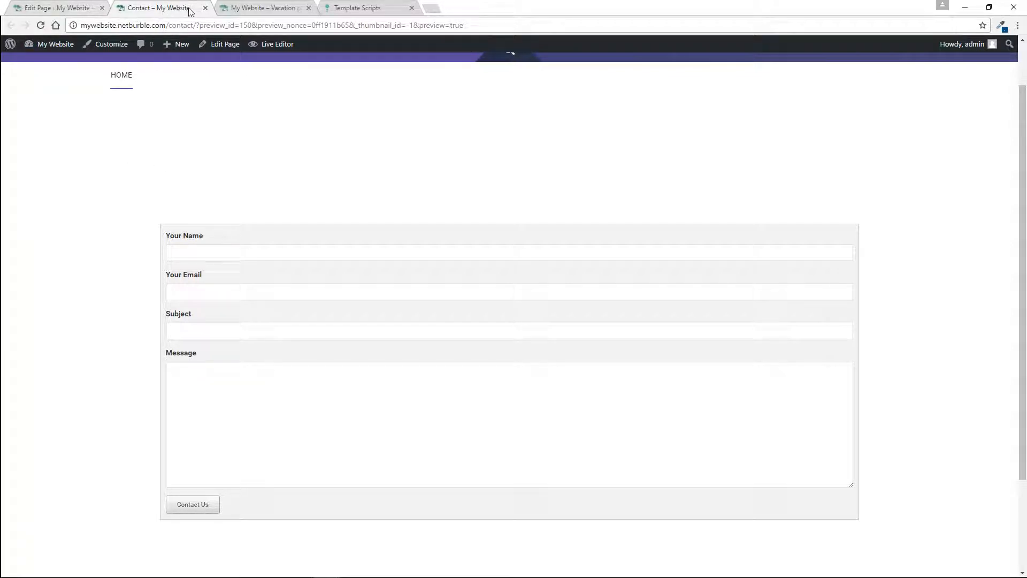
pyautogui.click(206, 8)
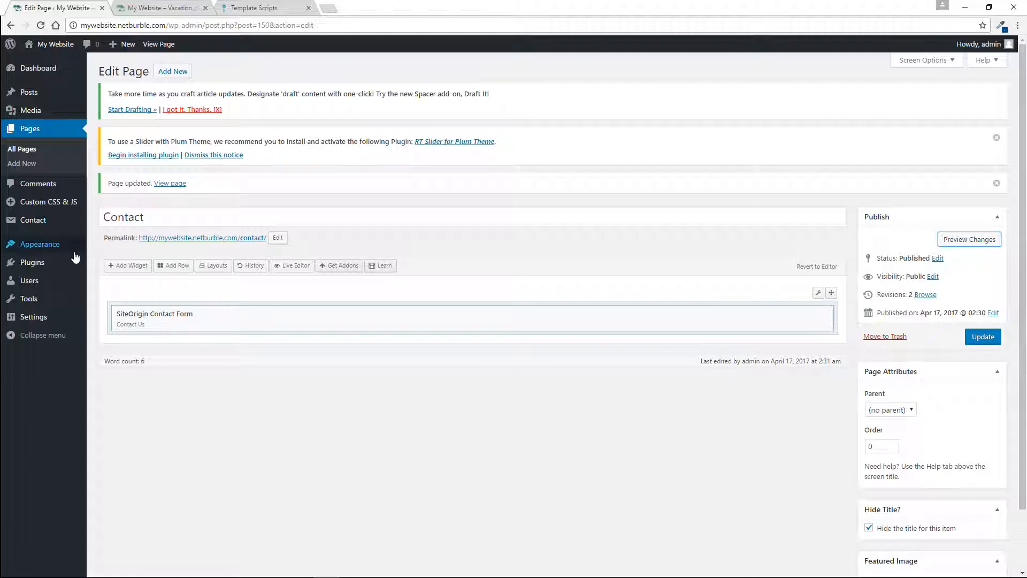
# - Add the Contact page to Menu 1 below Home and save the menu
pyautogui.moveTo(48, 246)
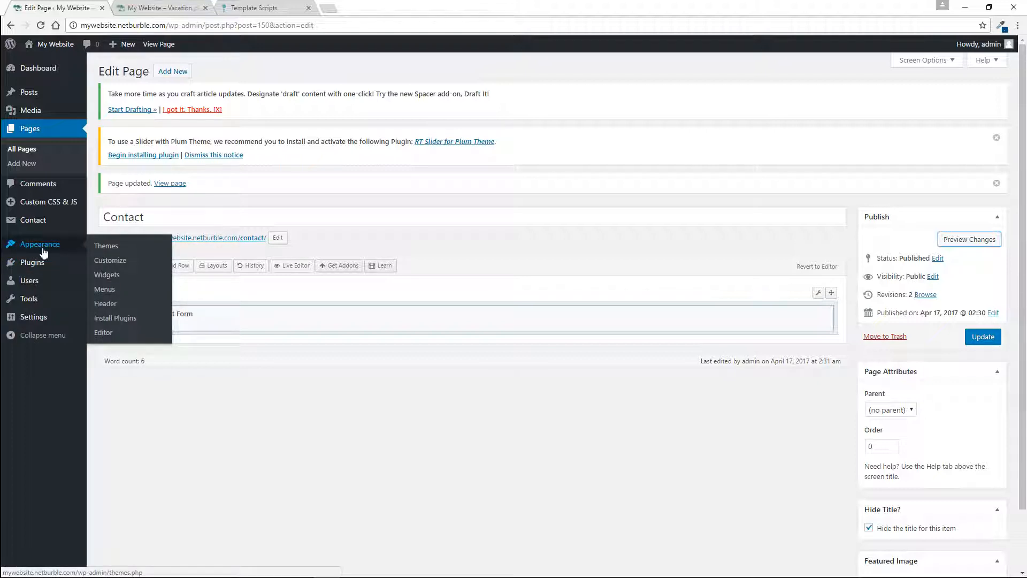
pyautogui.click(105, 290)
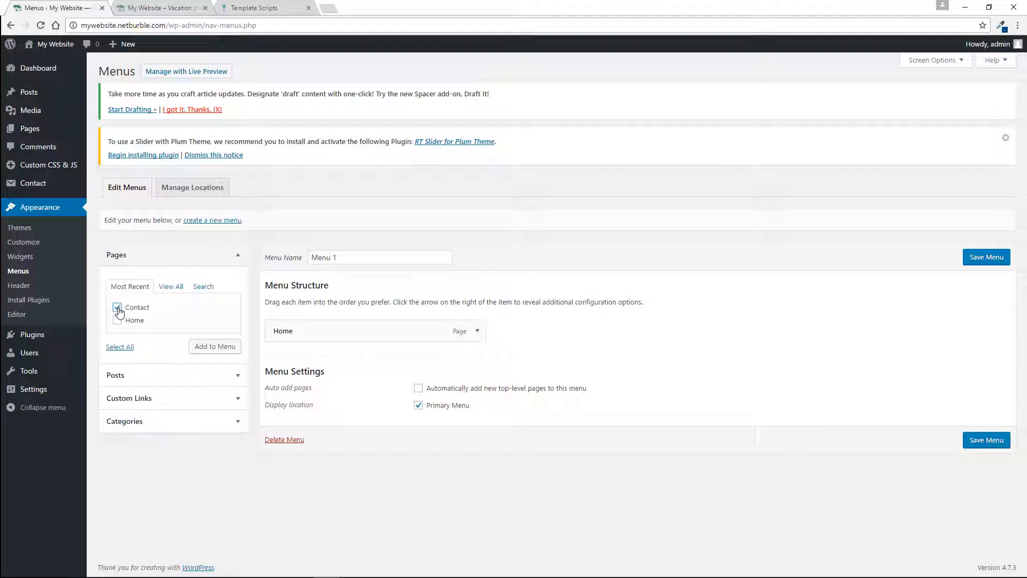
pyautogui.click(220, 348)
pyautogui.click(983, 259)
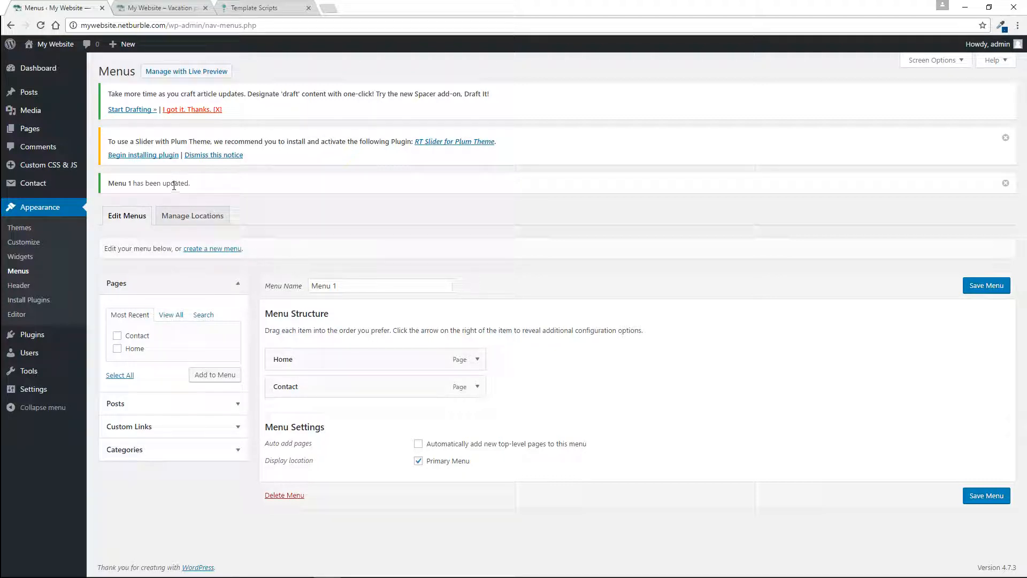
pyautogui.moveTo(28, 131)
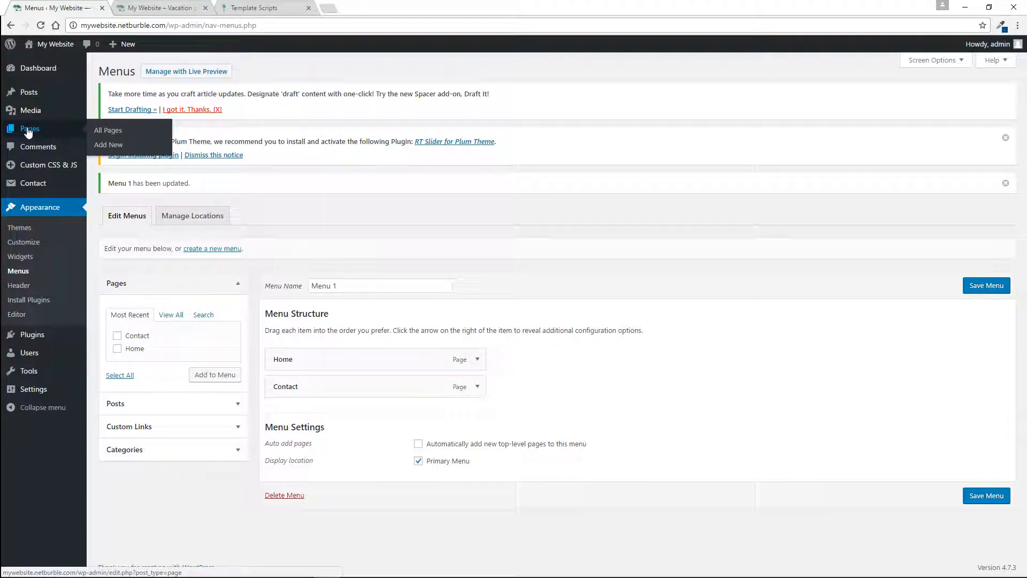
# - Open the Contact page from All Pages and preview it with HOME and CONTACT in the menu
pyautogui.click(28, 130)
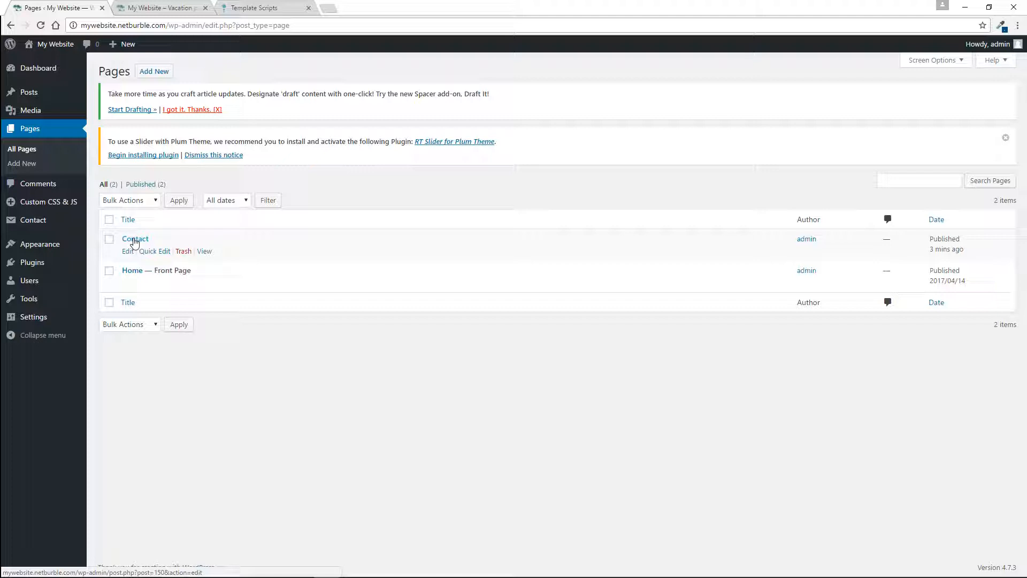
pyautogui.click(136, 241)
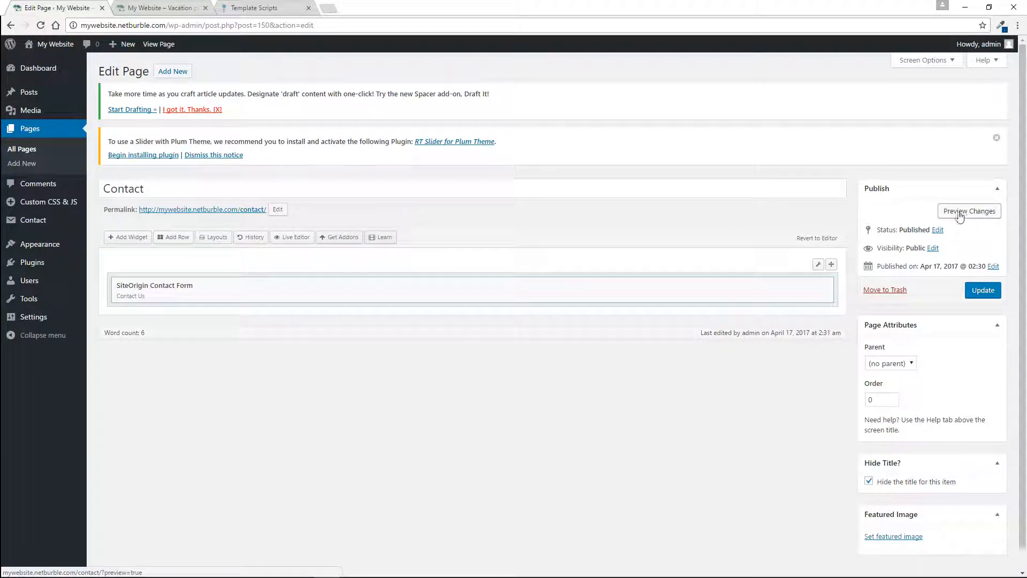
pyautogui.click(957, 213)
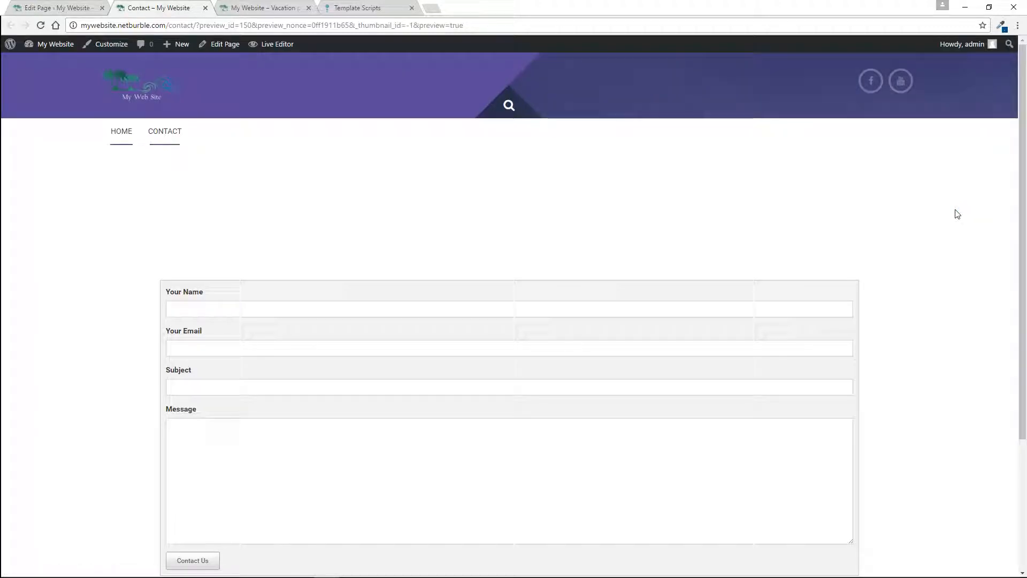
# - Test the HOME and CONTACT menu links on the live site, then return to the editor
pyautogui.click(119, 134)
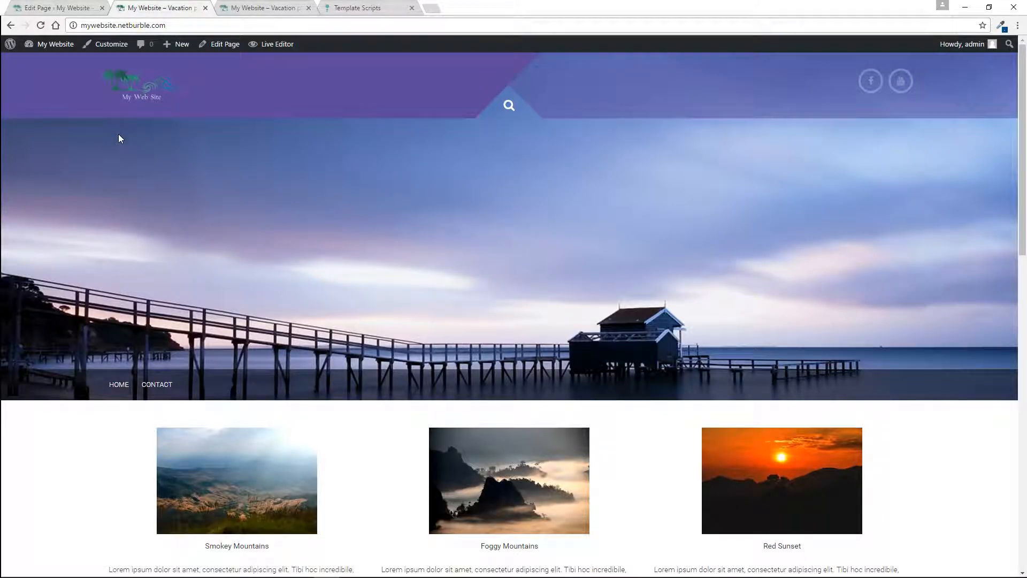
pyautogui.scroll(-7, 119, 139)
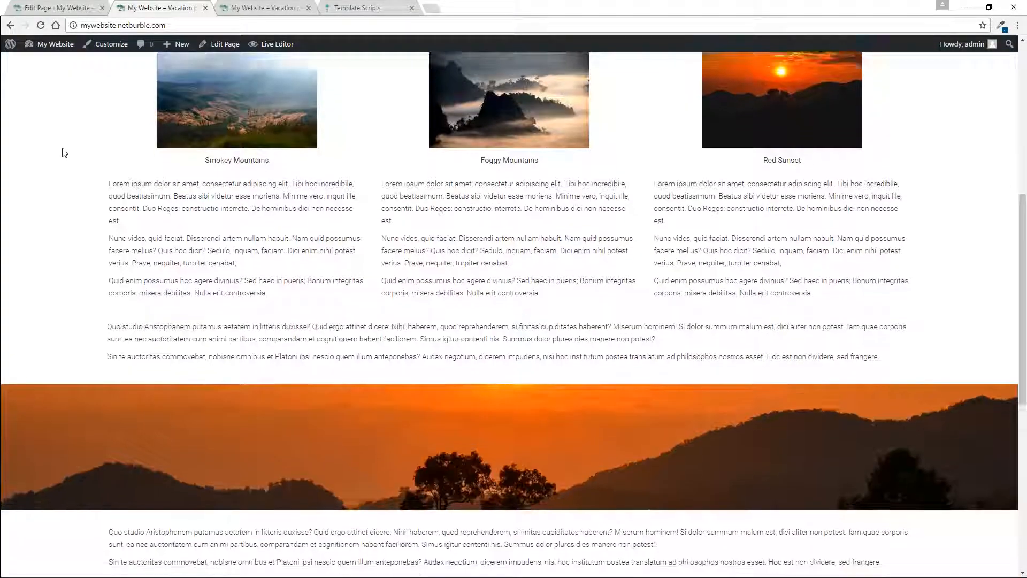
pyautogui.scroll(-8, 64, 153)
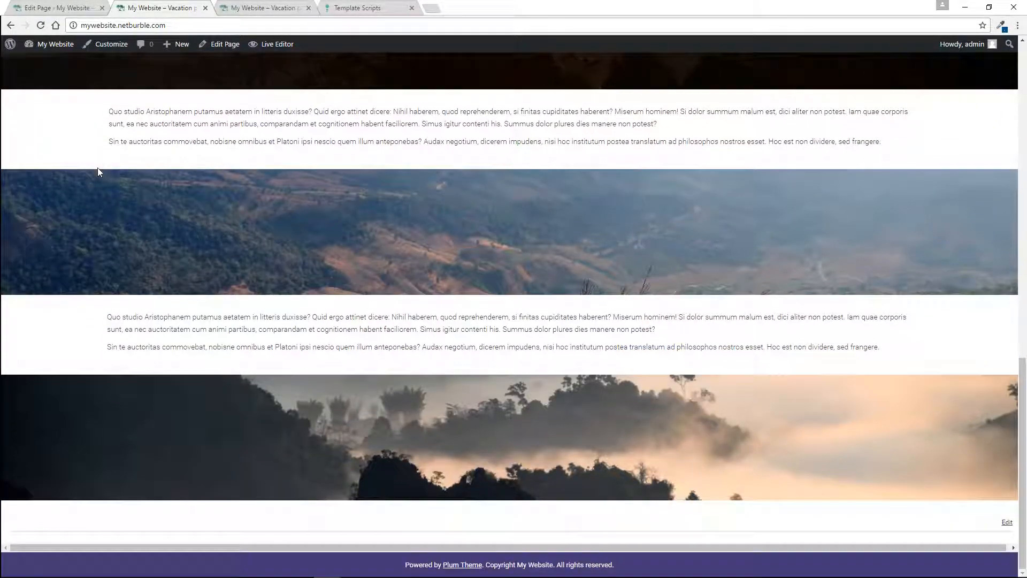
pyautogui.scroll(7, 98, 169)
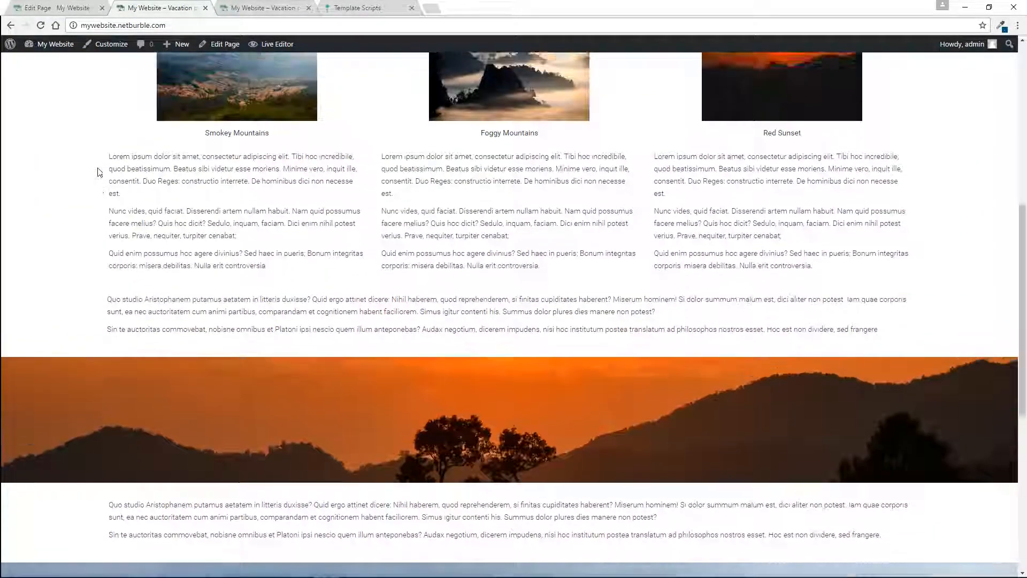
pyautogui.scroll(8, 98, 171)
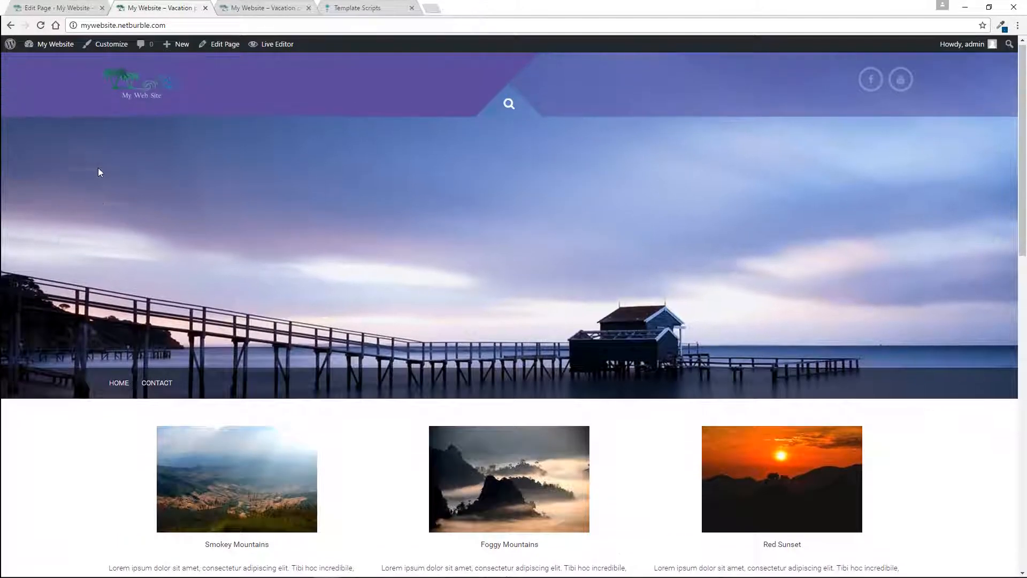
pyautogui.click(158, 385)
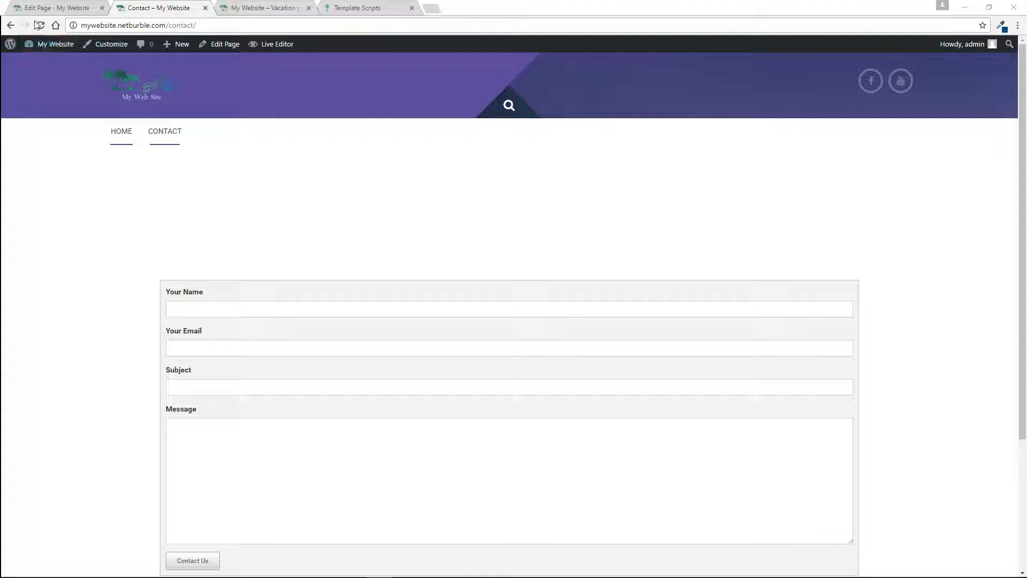
pyautogui.click(56, 8)
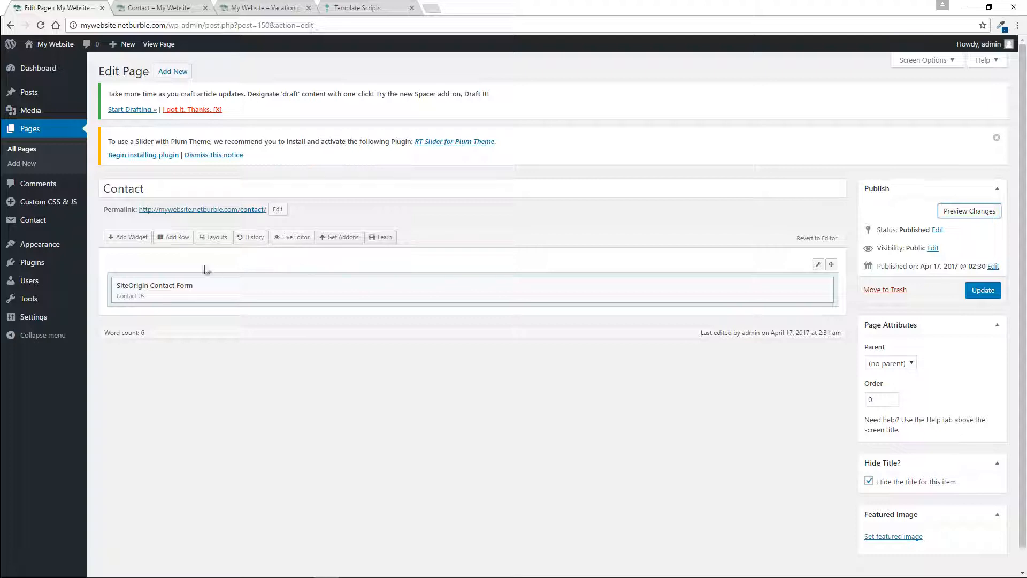
# - Insert a new one-column row and move it above the Contact Form row
pyautogui.click(176, 240)
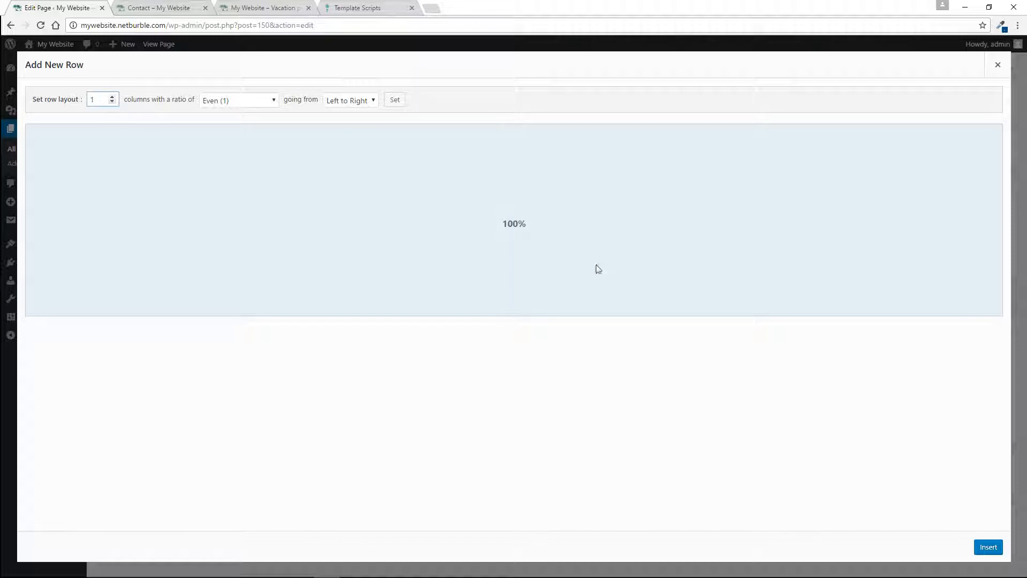
pyautogui.click(989, 549)
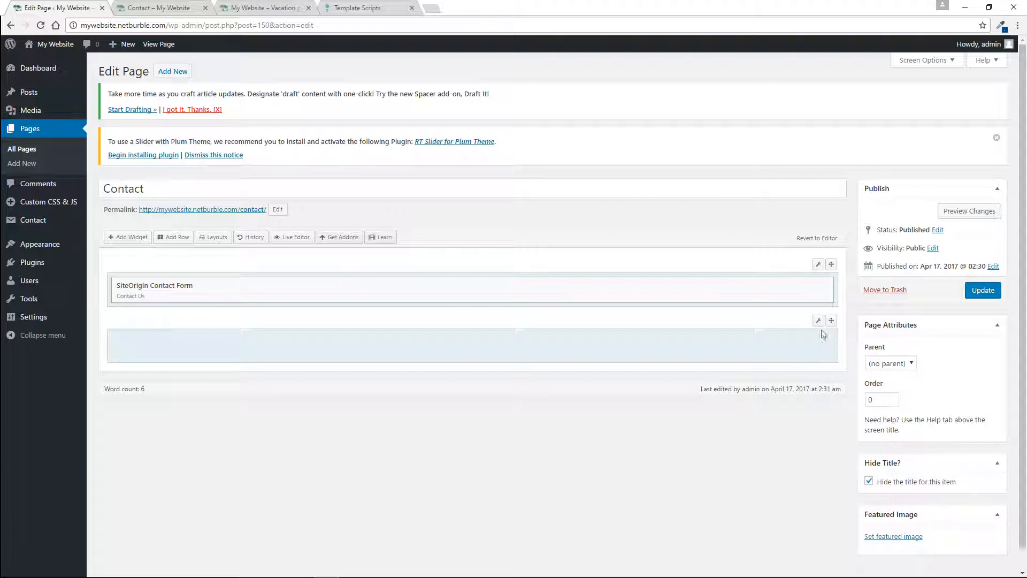
pyautogui.moveTo(830, 321); pyautogui.dragTo(824, 258)
# - Put a SiteOrigin Google Maps widget into the new top row
pyautogui.moveTo(826, 262)
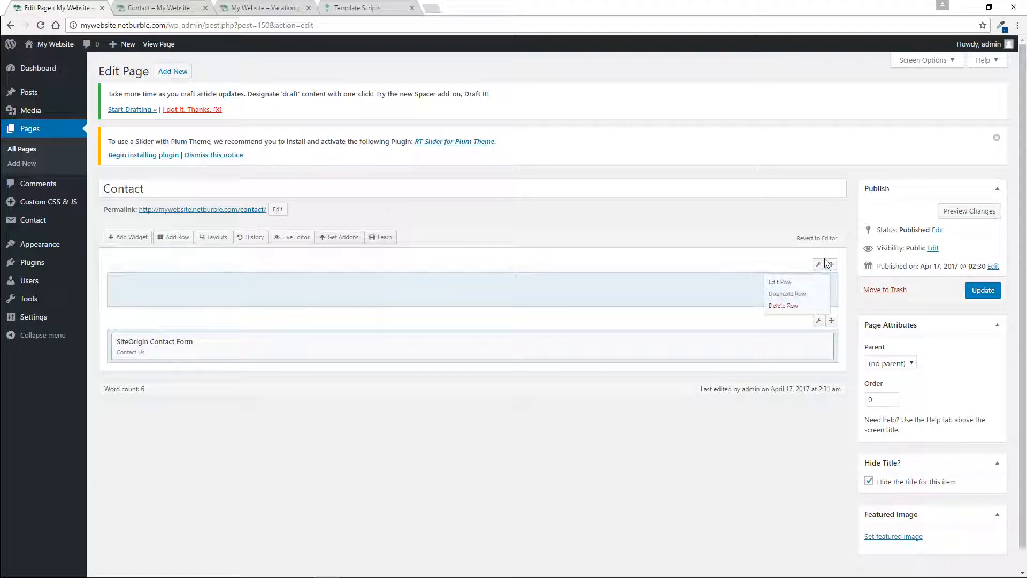
pyautogui.click(246, 287)
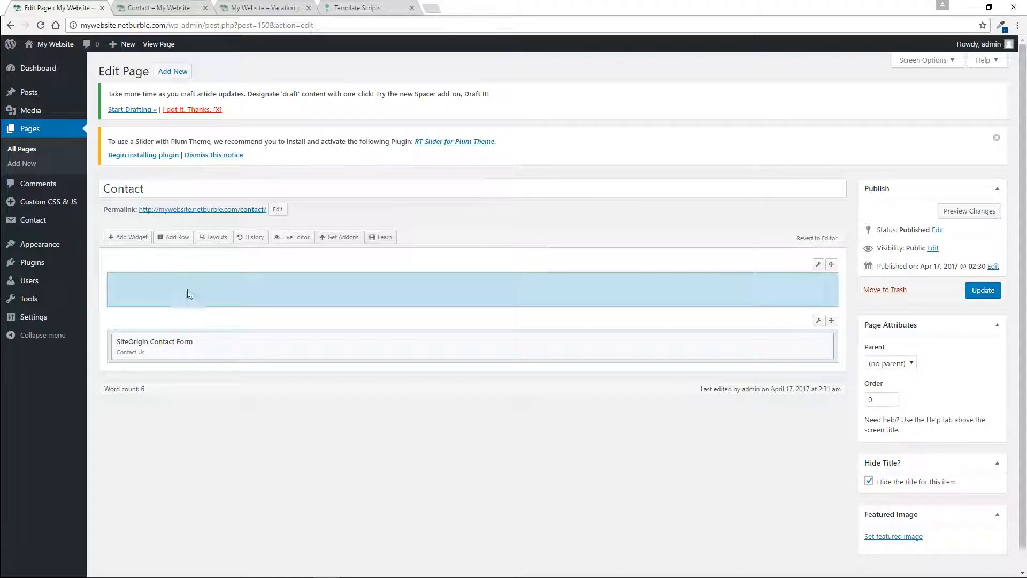
pyautogui.click(128, 238)
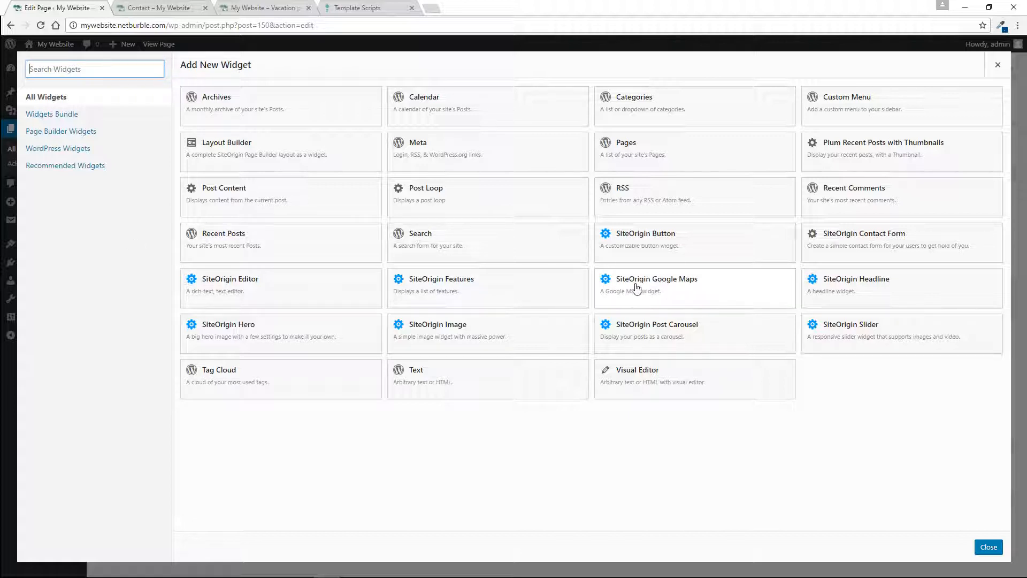
pyautogui.click(661, 286)
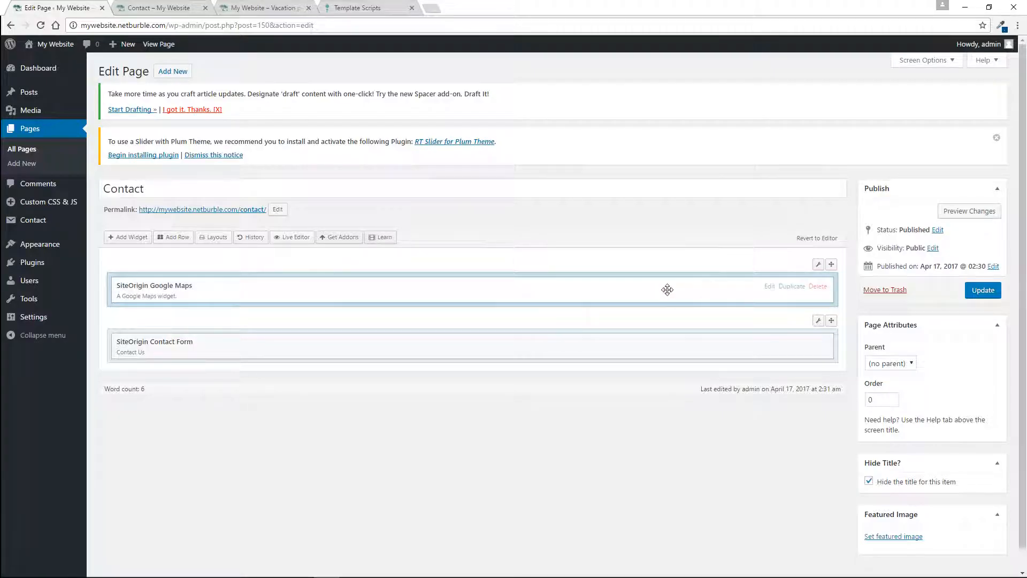
# - Open the Google Maps widget settings and paste the London street address into the Map center field
pyautogui.click(769, 288)
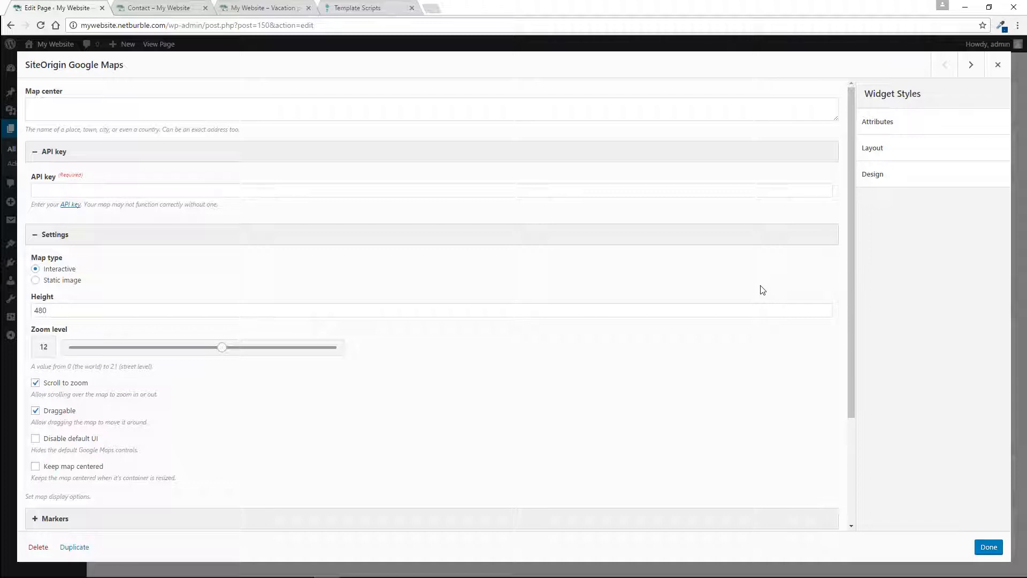
pyautogui.click(75, 110)
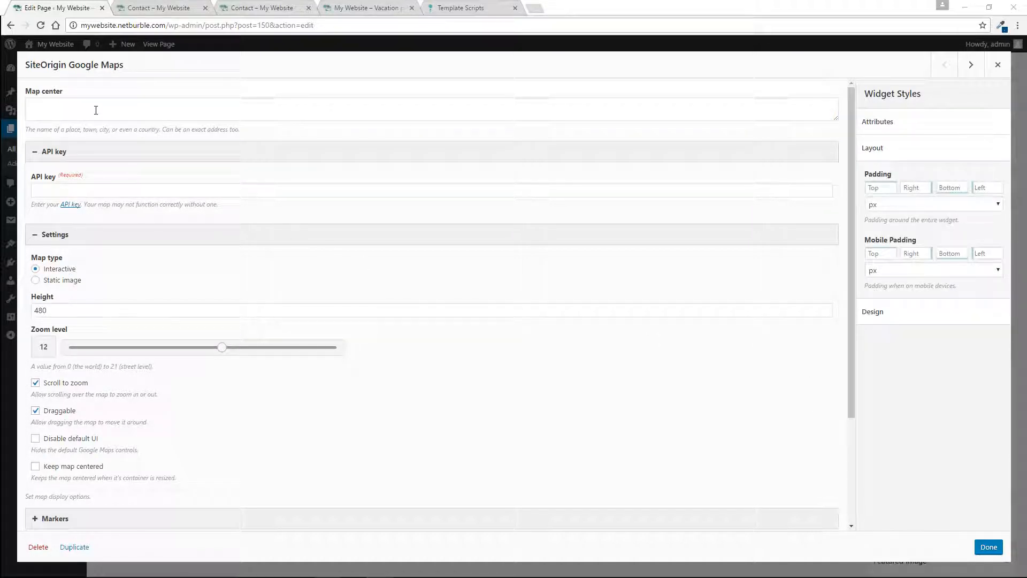
pyautogui.rightClick(96, 113)
pyautogui.click(128, 175)
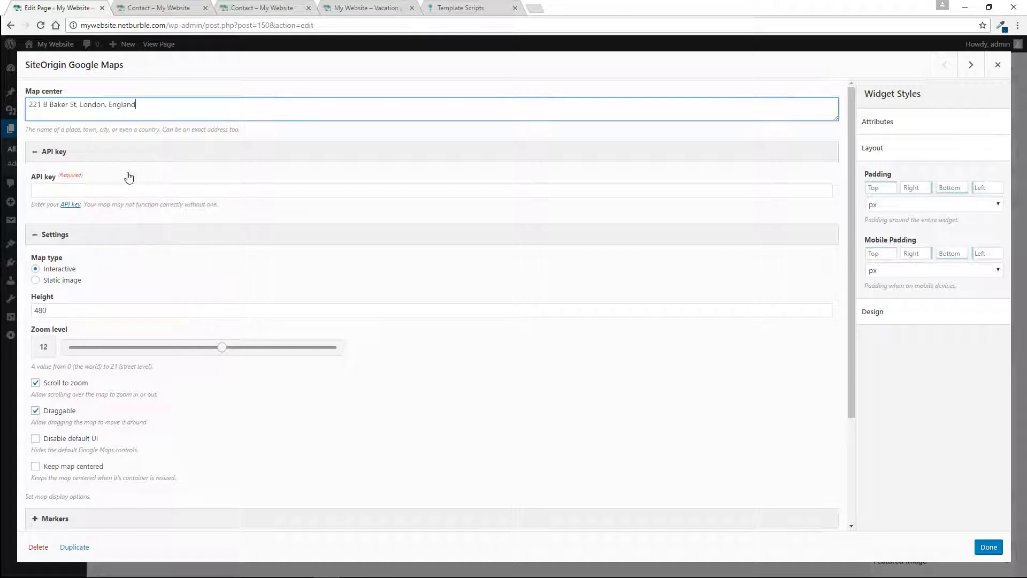
# - Request a Maps API key by creating the new project 'My Project' with the Maps JavaScript API enabled
pyautogui.click(62, 210)
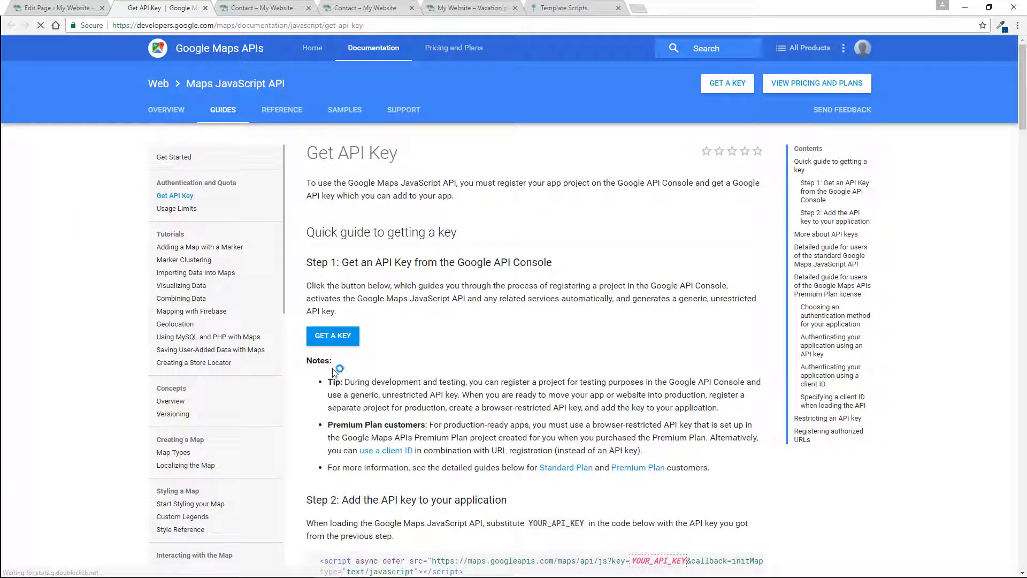
pyautogui.click(338, 335)
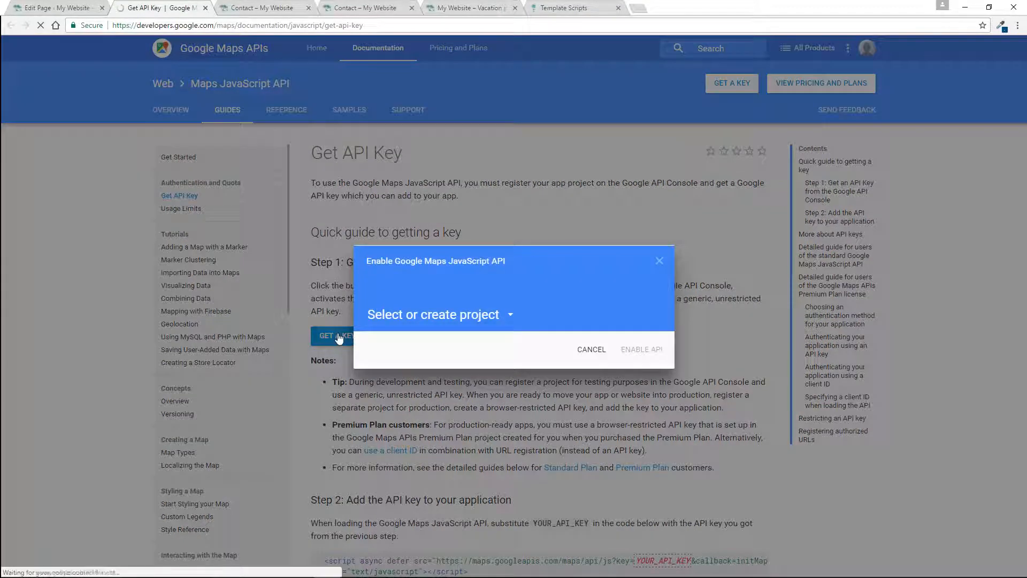
pyautogui.click(511, 318)
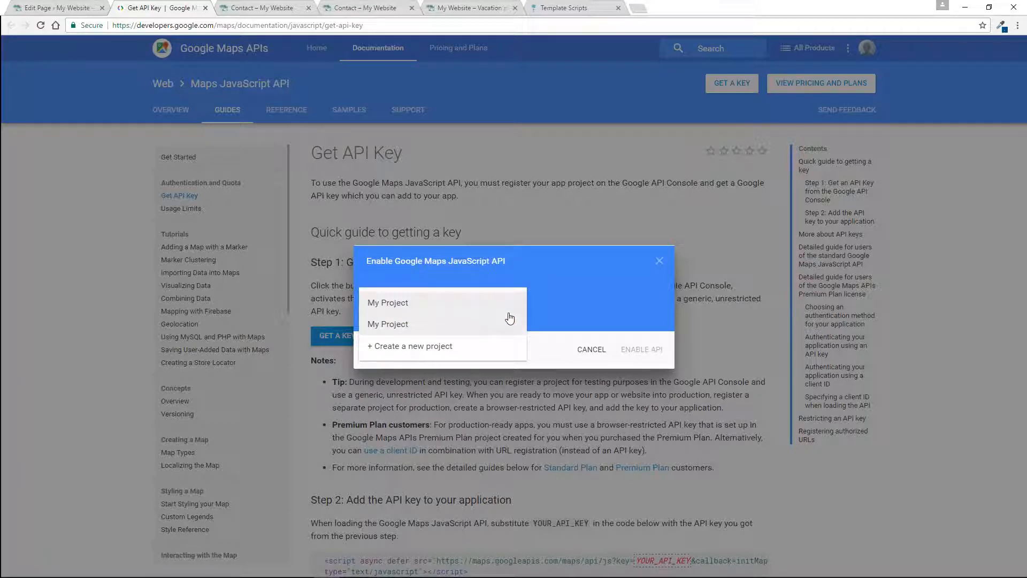
pyautogui.click(442, 346)
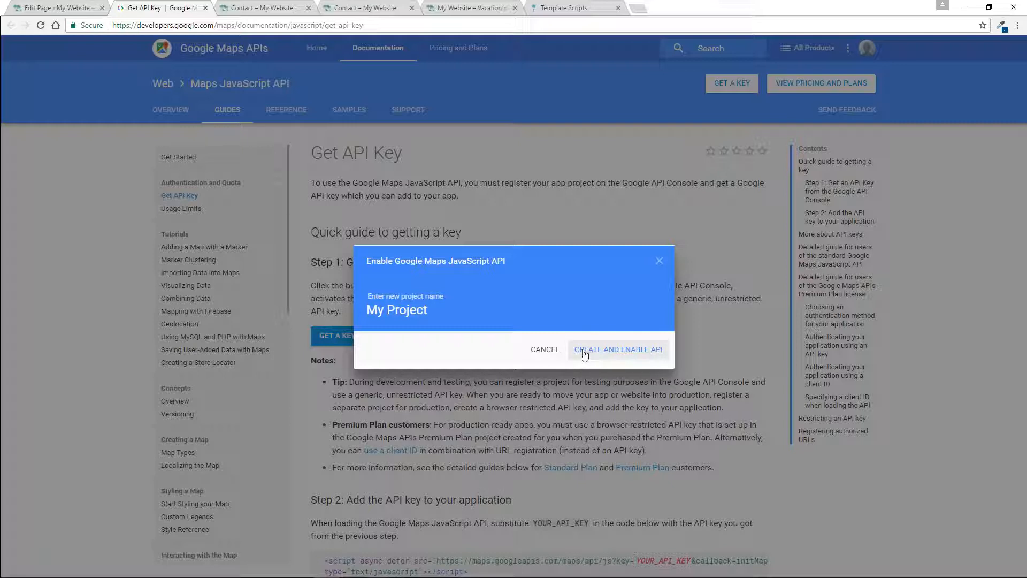
pyautogui.click(616, 350)
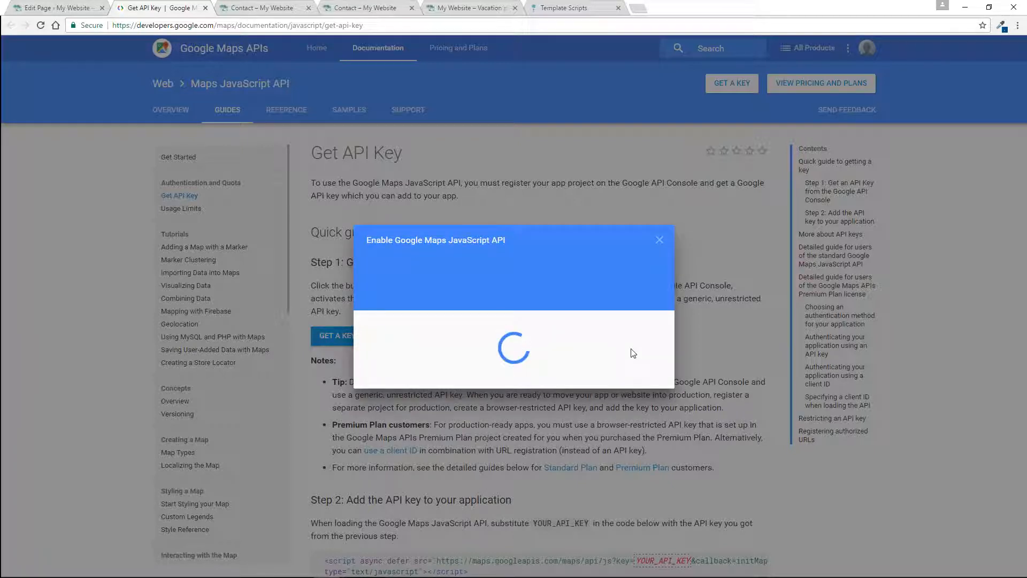
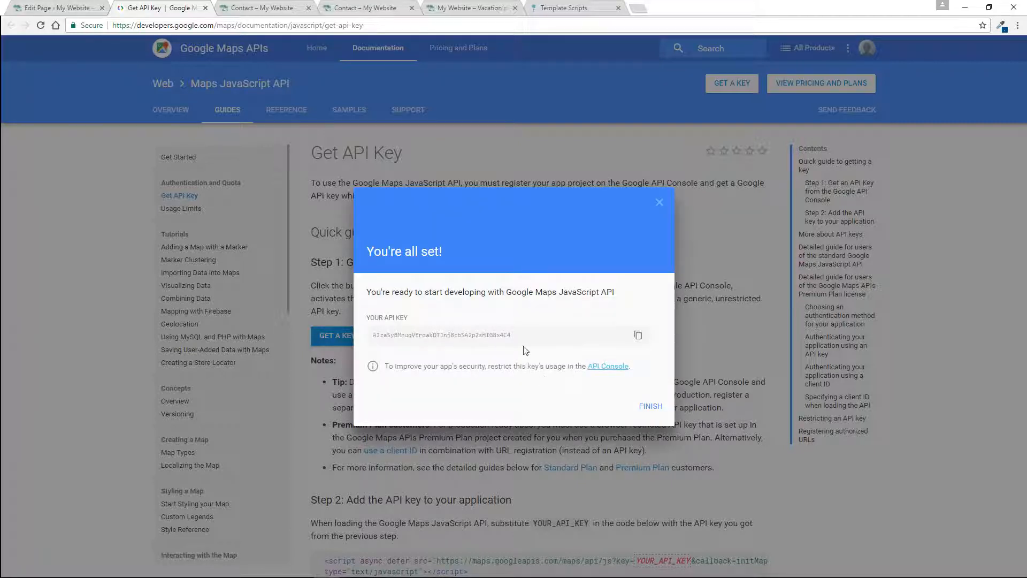
# - Copy the newly generated Google Maps API key and close the confirmation dialog
pyautogui.moveTo(510, 336); pyautogui.dragTo(377, 332)
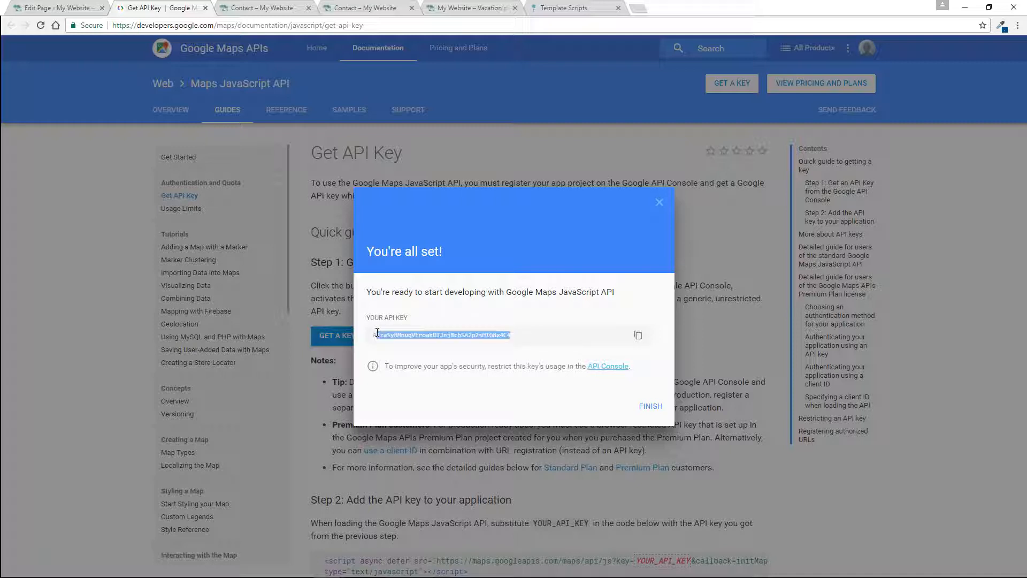
pyautogui.rightClick(380, 336)
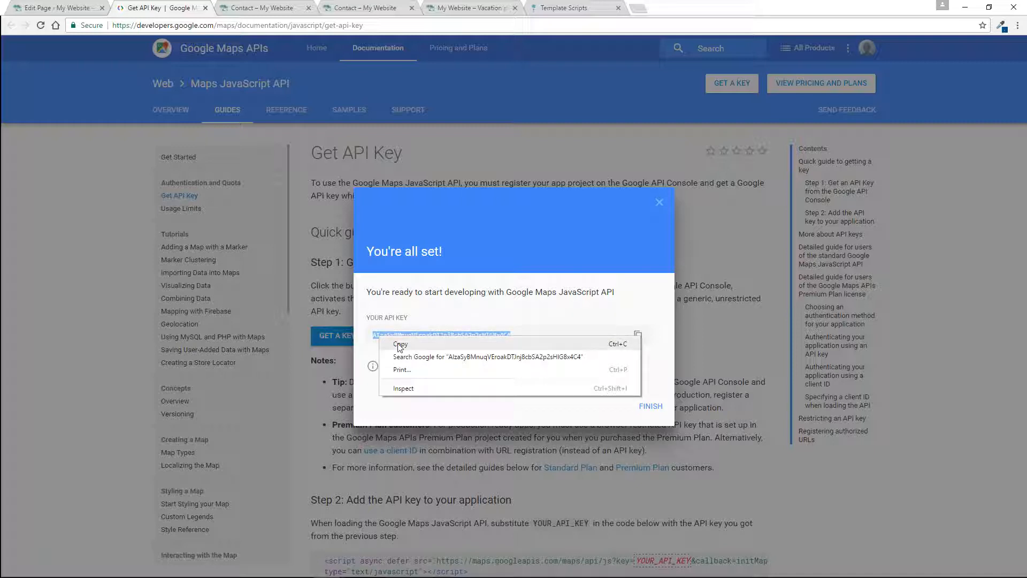
pyautogui.click(399, 345)
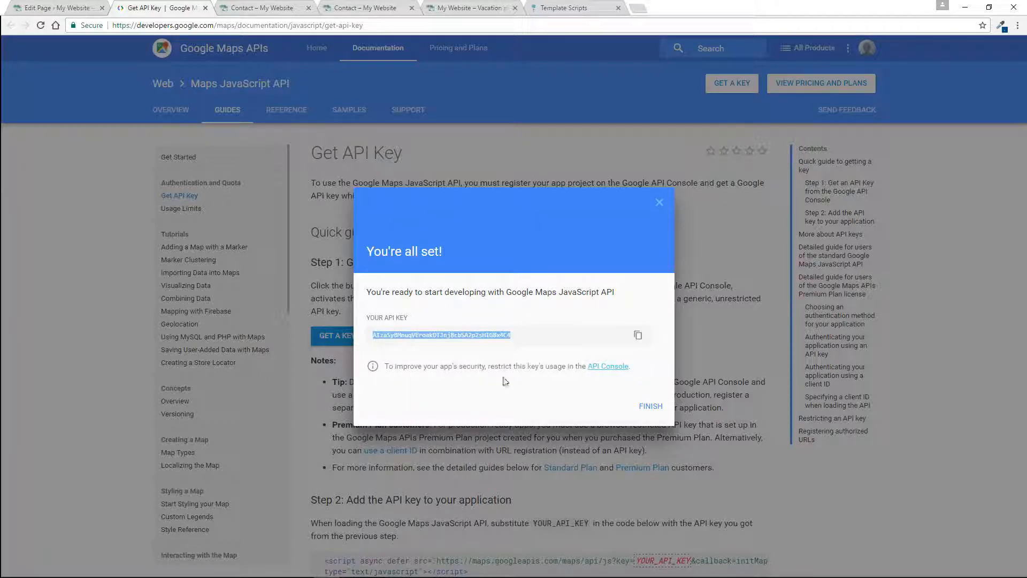
pyautogui.click(651, 406)
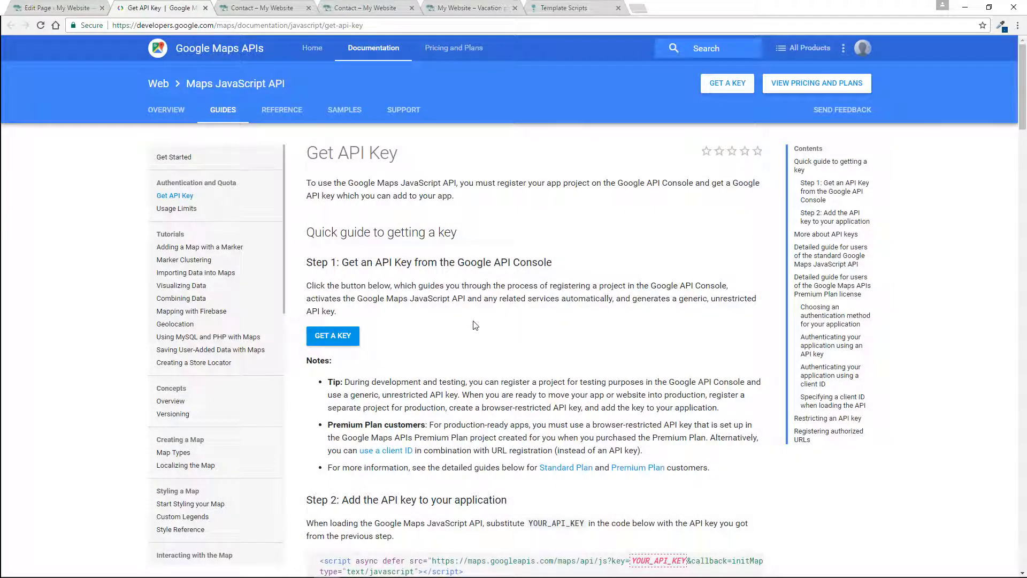
pyautogui.click(54, 10)
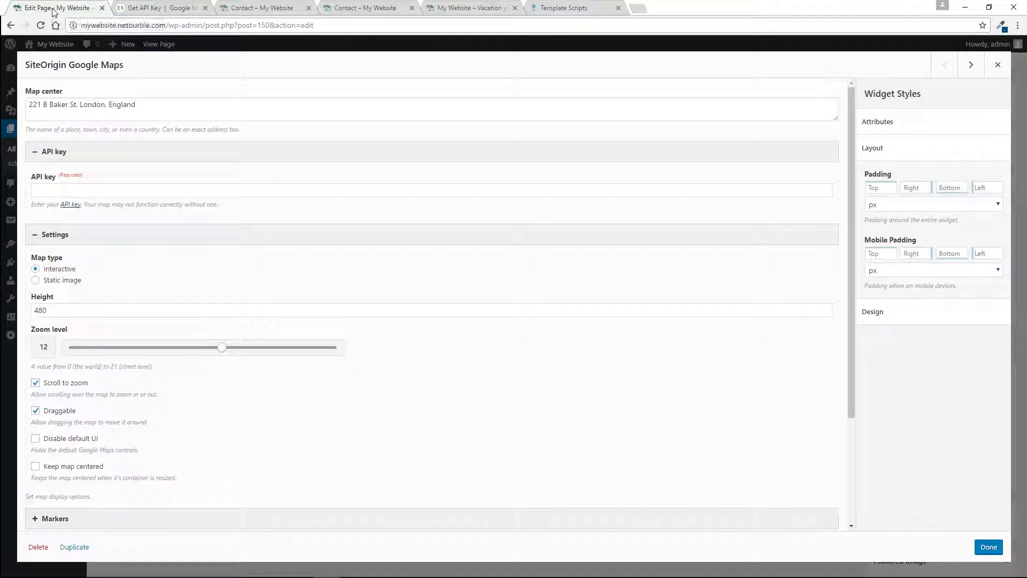
# - Paste the API key into the map widget and set padding to 0% top/bottom, 10% left/right
pyautogui.rightClick(96, 188)
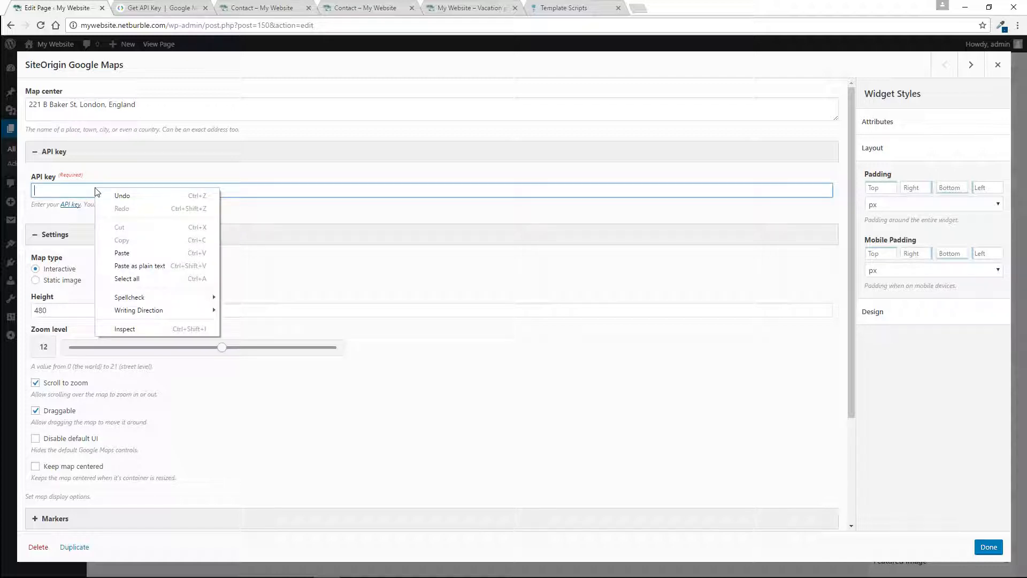
pyautogui.click(125, 255)
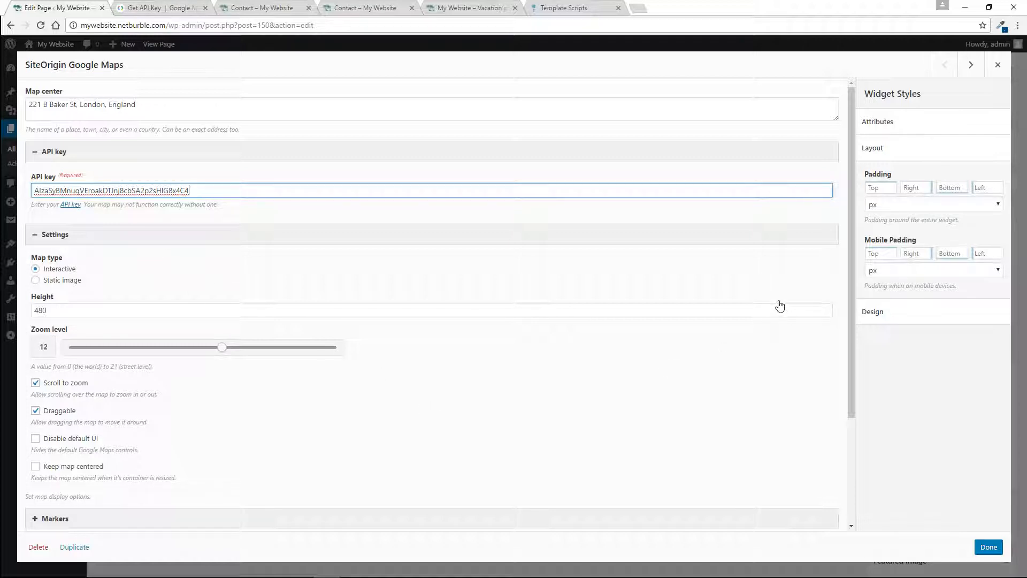
pyautogui.click(867, 150)
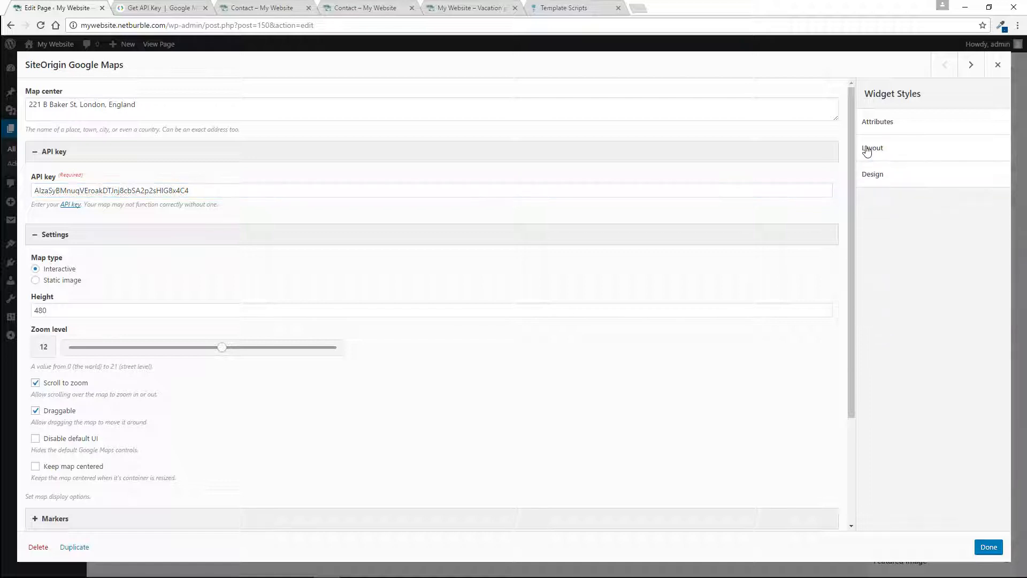
pyautogui.click(926, 191)
pyautogui.click(994, 207)
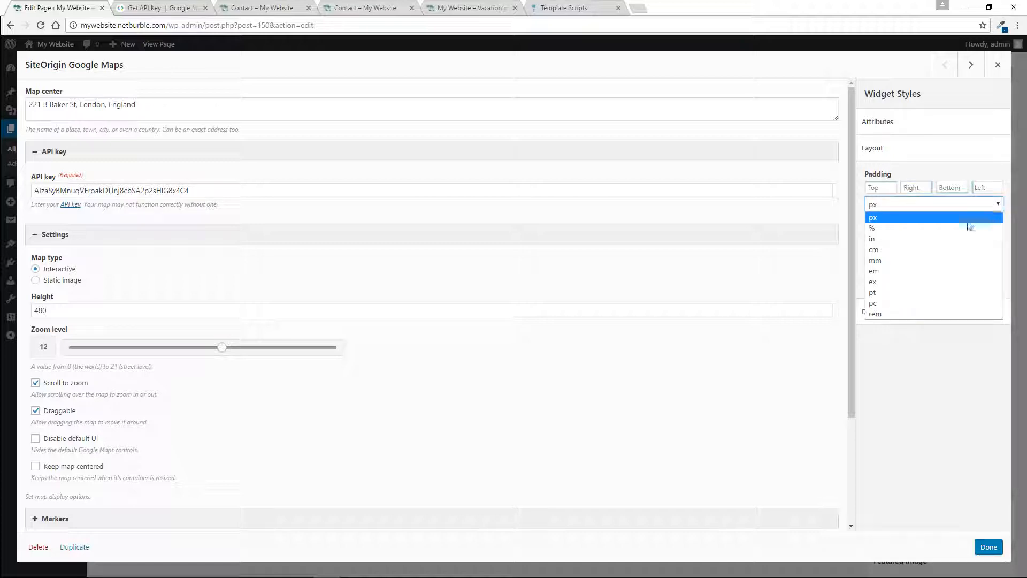
pyautogui.click(916, 228)
pyautogui.click(918, 189)
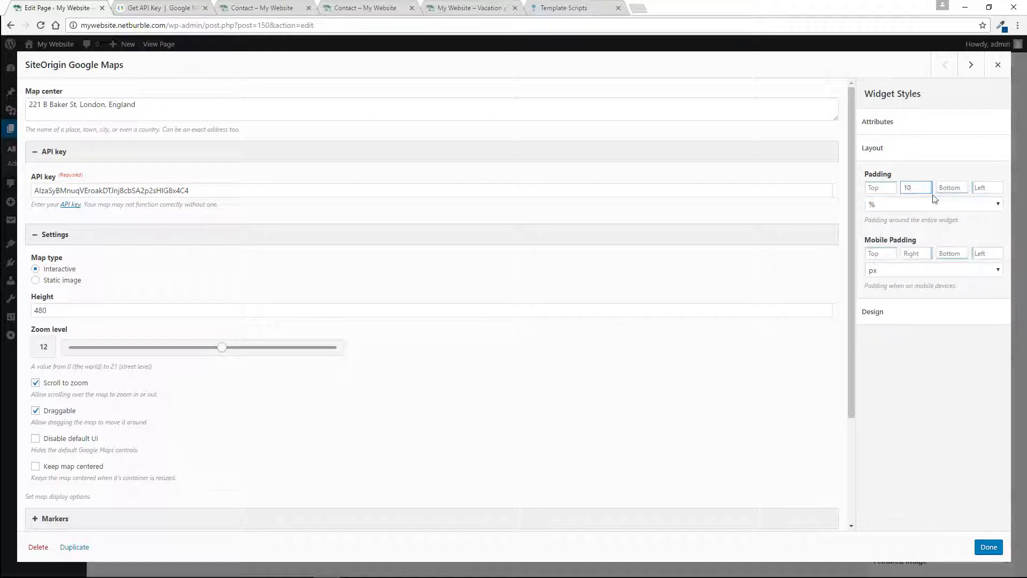
pyautogui.click(994, 188)
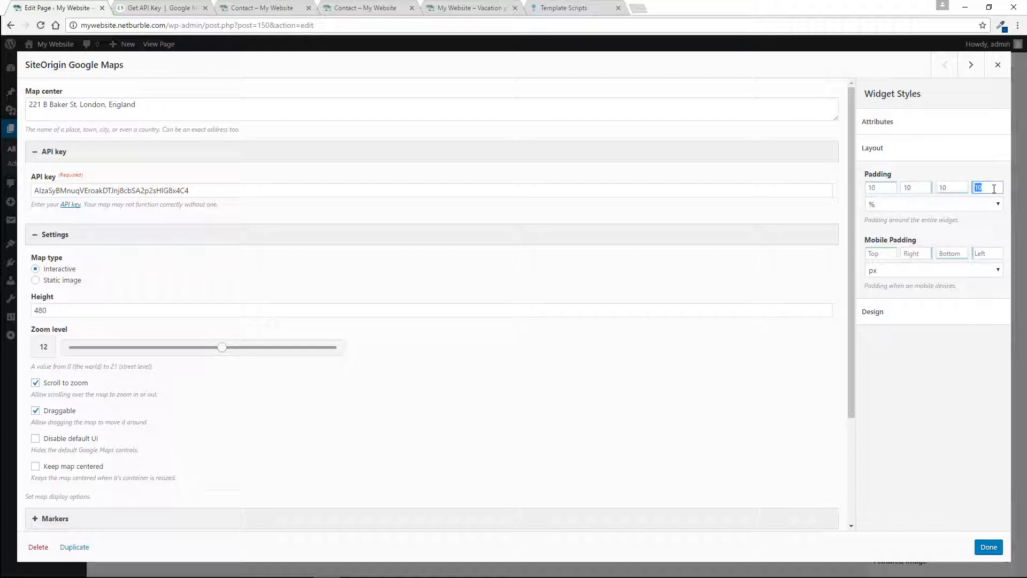
pyautogui.click(957, 188)
pyautogui.click(881, 189)
pyautogui.click(989, 548)
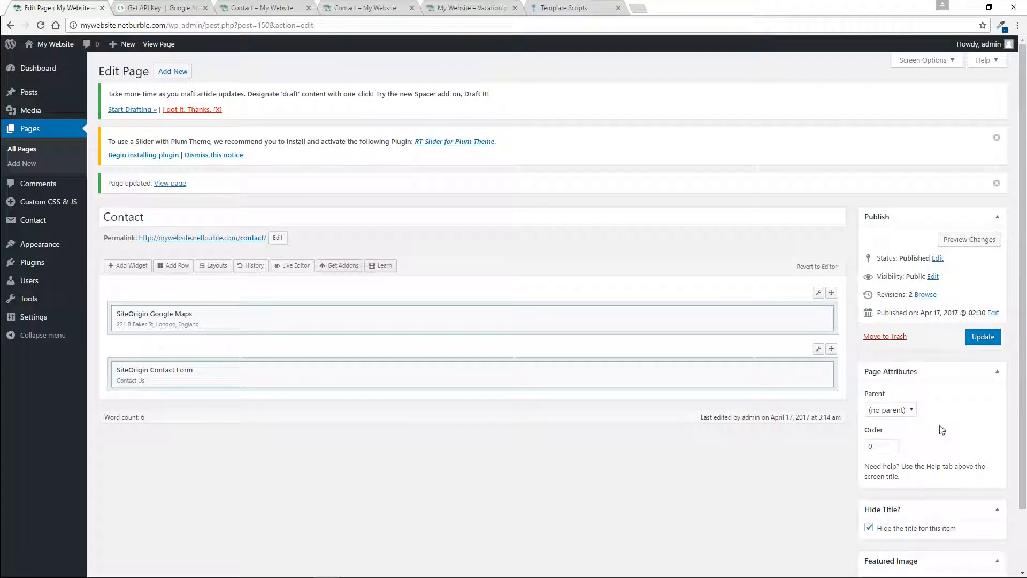
# - Update the Contact page and open its preview with the London map
pyautogui.click(991, 341)
pyautogui.click(987, 338)
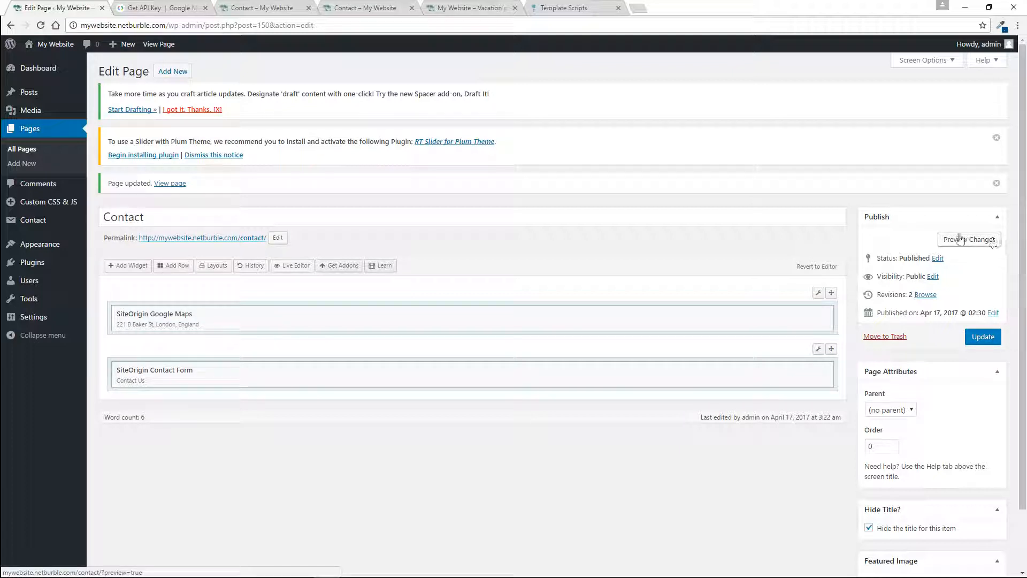
pyautogui.click(957, 244)
pyautogui.click(261, 10)
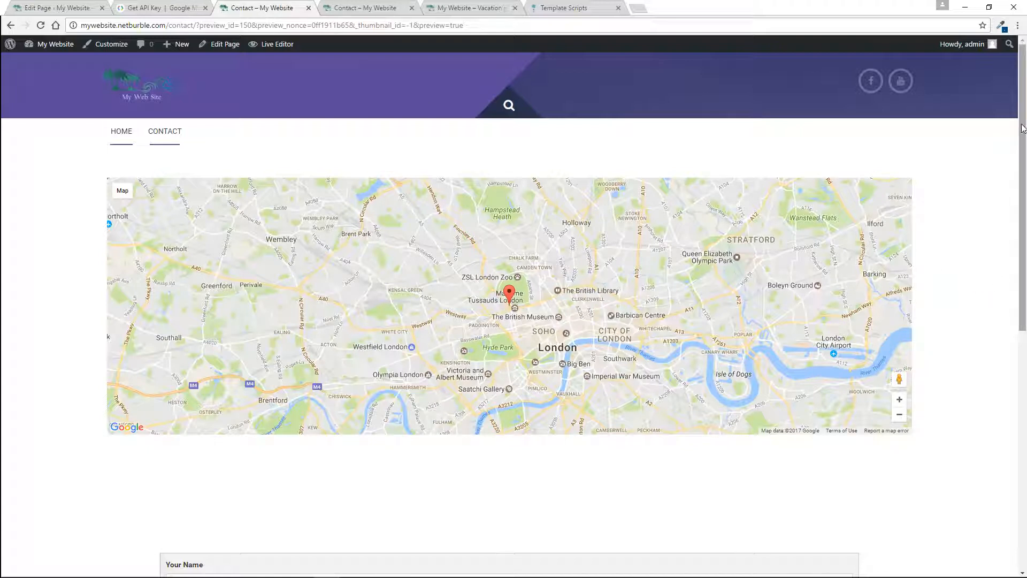
# - Scroll through the Contact preview and zoom the map in three levels on the Baker Street marker
pyautogui.scroll(-3, 1020, 176)
pyautogui.scroll(-9, 1021, 175)
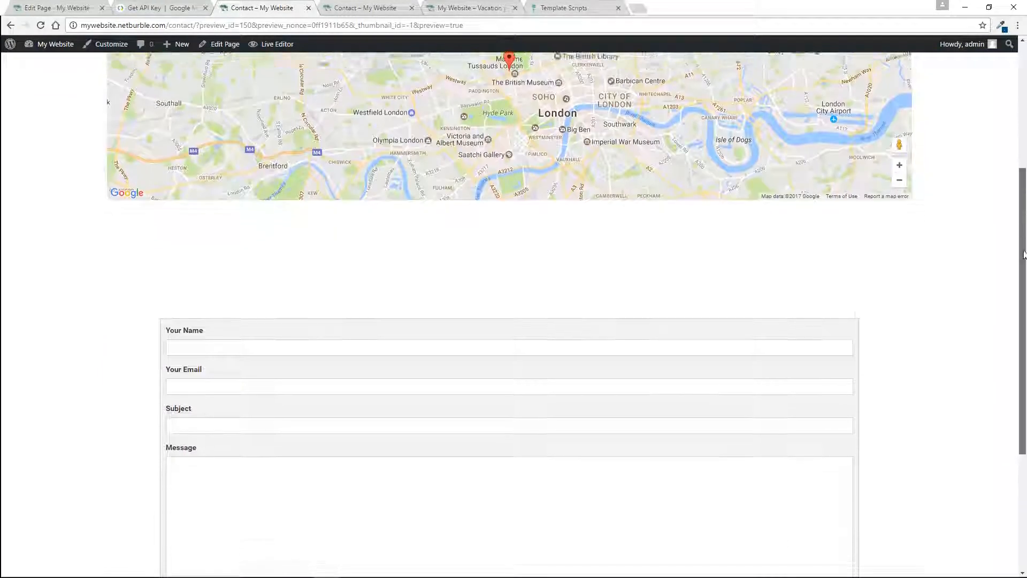
pyautogui.scroll(-3, 513, 321)
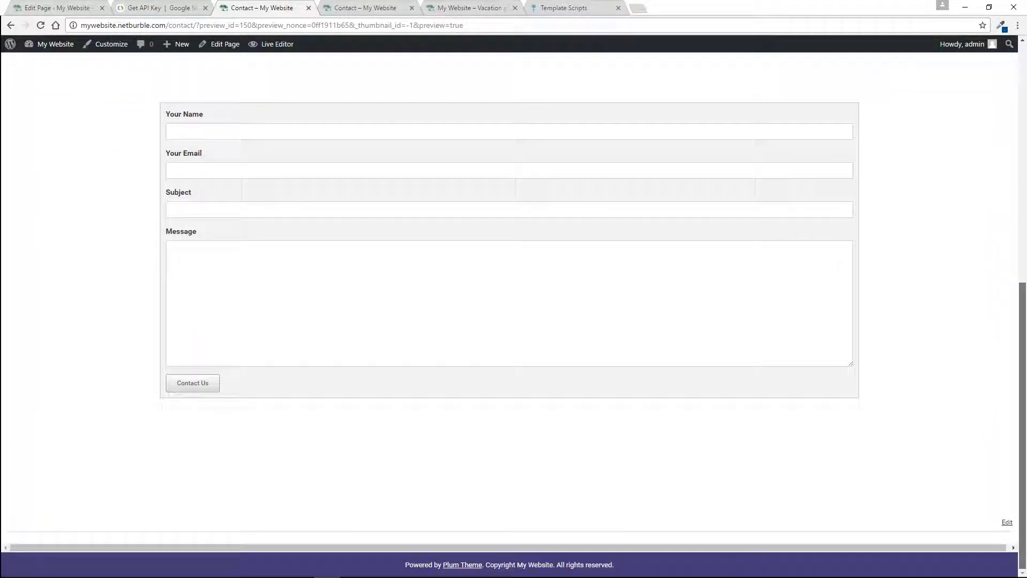
pyautogui.scroll(7, 513, 315)
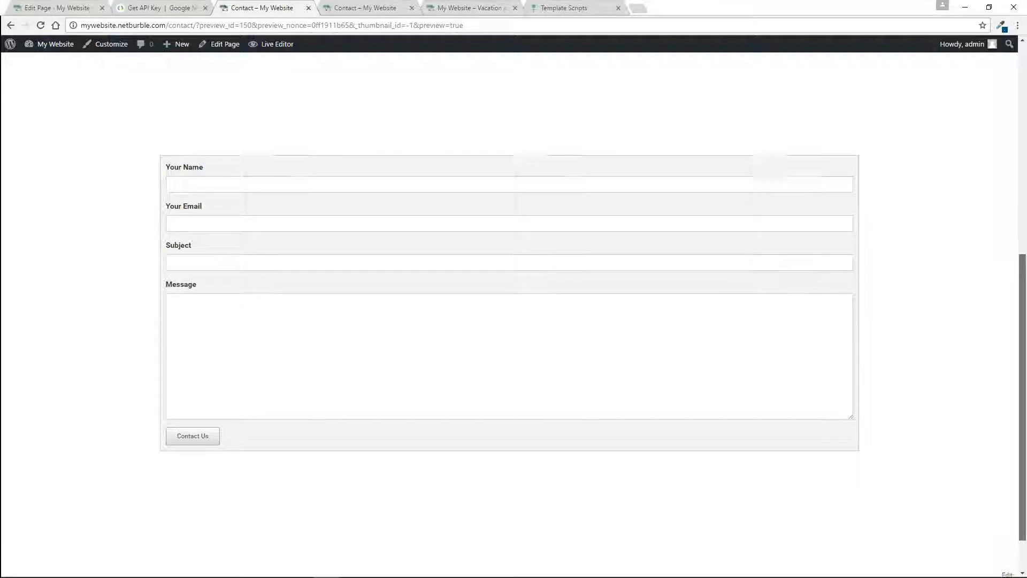
pyautogui.scroll(8, 514, 315)
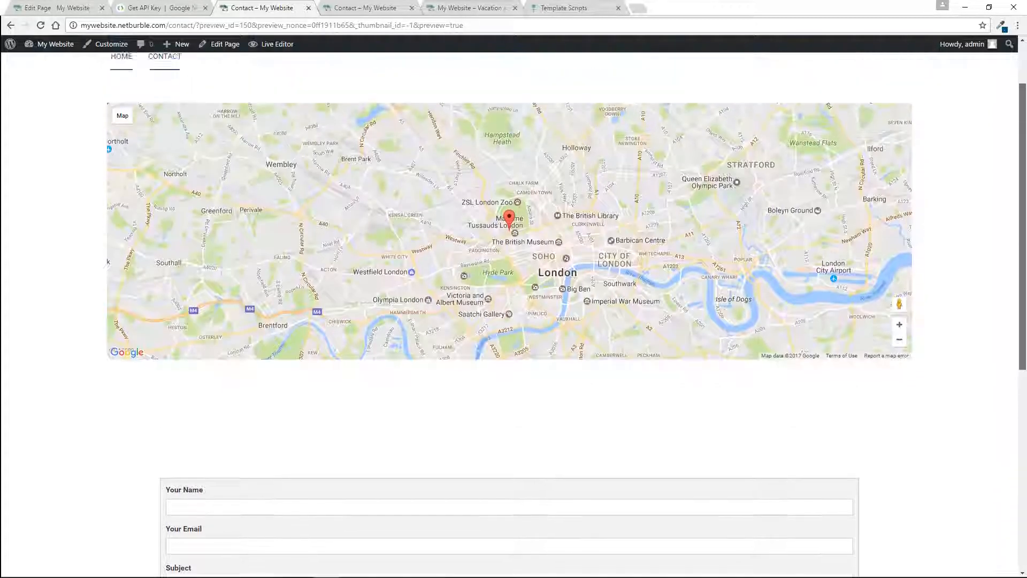
pyautogui.scroll(1, 513, 316)
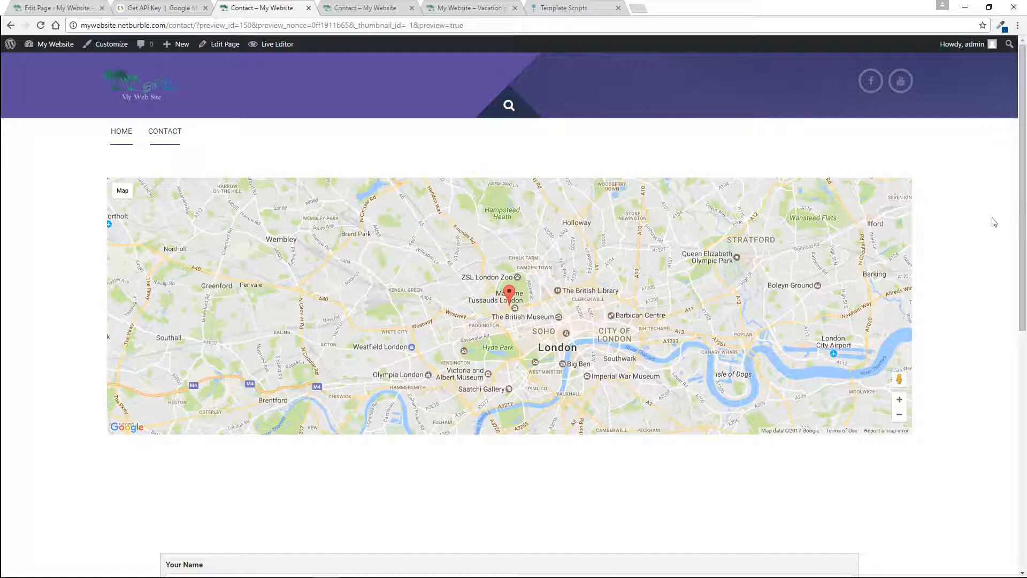
pyautogui.click(899, 401)
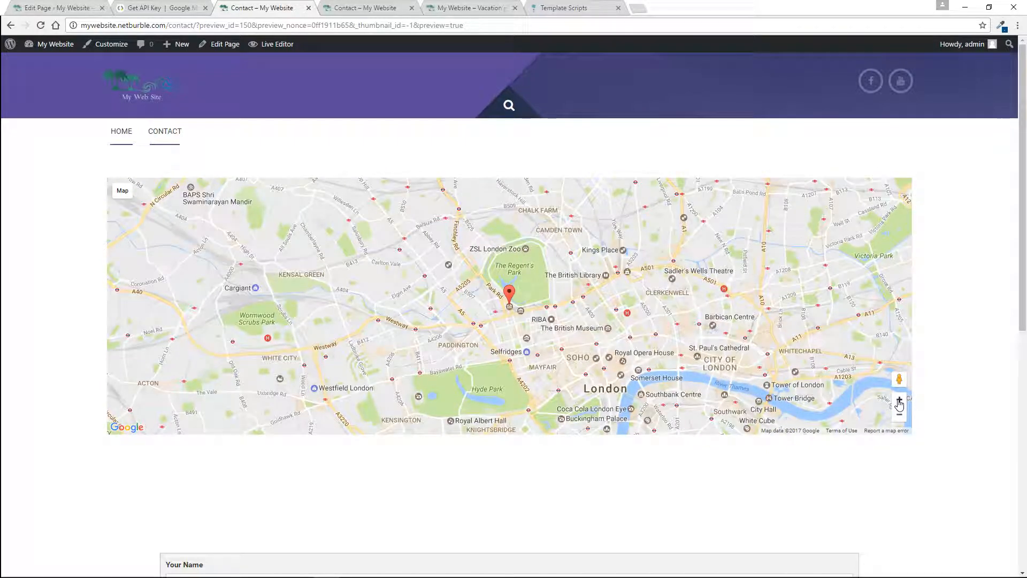
pyautogui.click(900, 401)
pyautogui.click(900, 401)
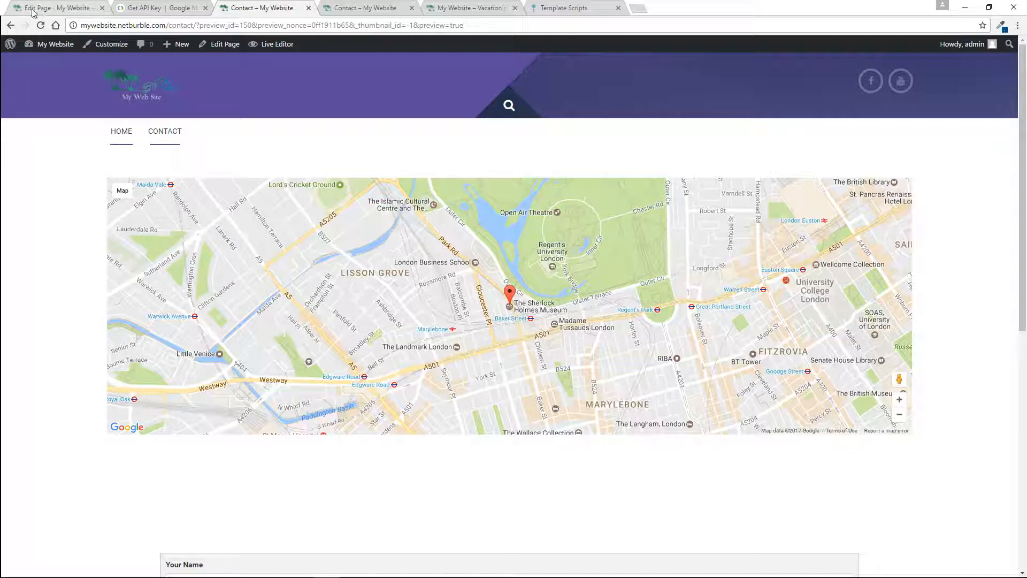
# - Set the Google Maps widget's zoom level to 15
pyautogui.click(55, 10)
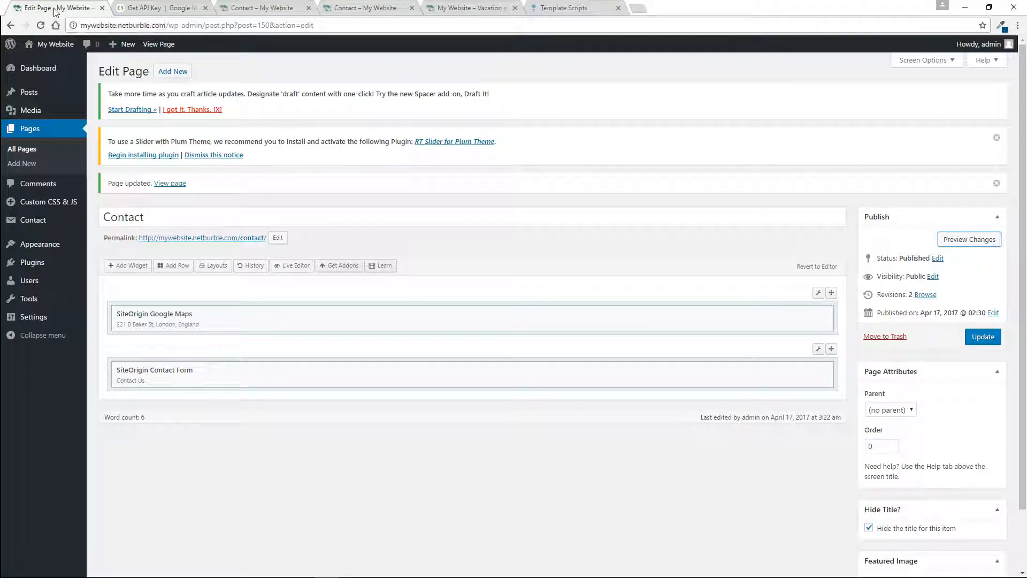
pyautogui.moveTo(662, 328)
pyautogui.click(770, 316)
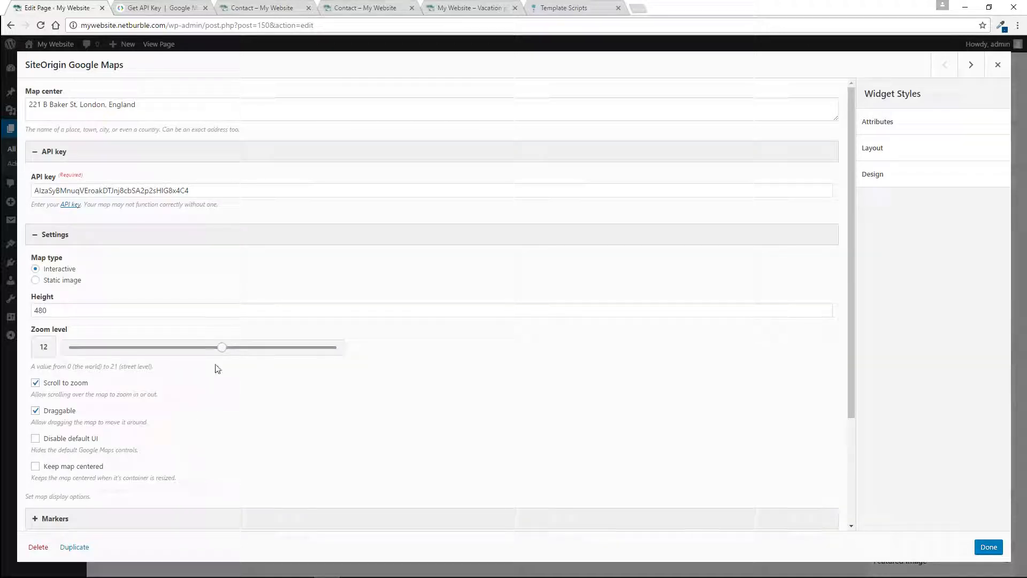
pyautogui.moveTo(221, 348); pyautogui.dragTo(269, 349)
pyautogui.click(989, 547)
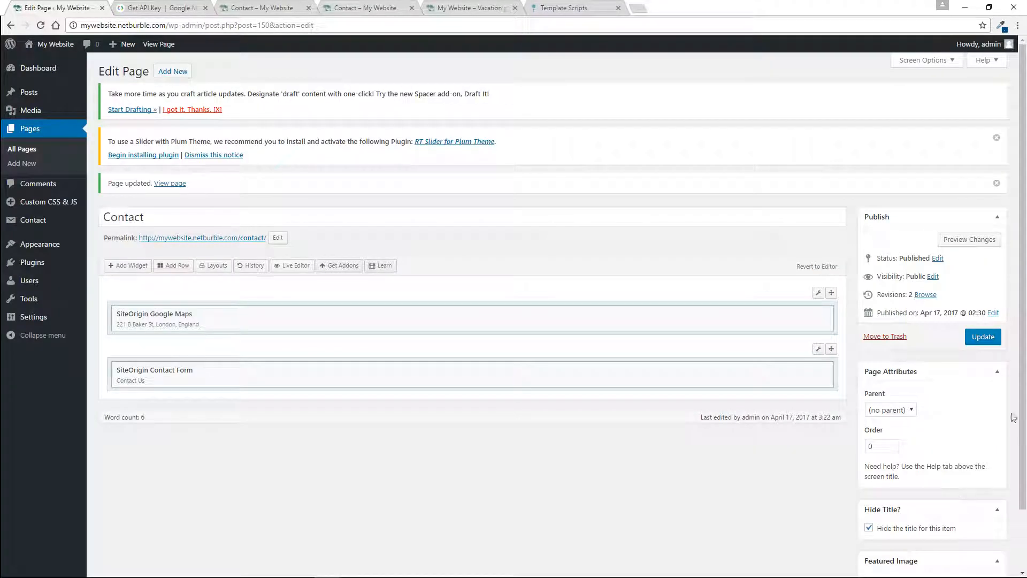
# - Update the Contact page and view the refreshed preview with the close-up map
pyautogui.click(980, 337)
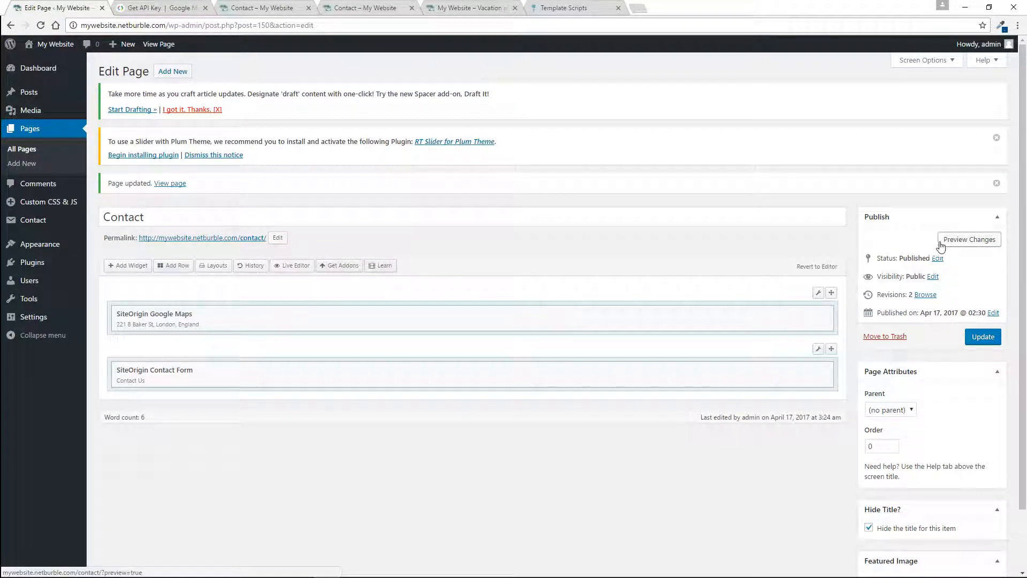
pyautogui.click(981, 244)
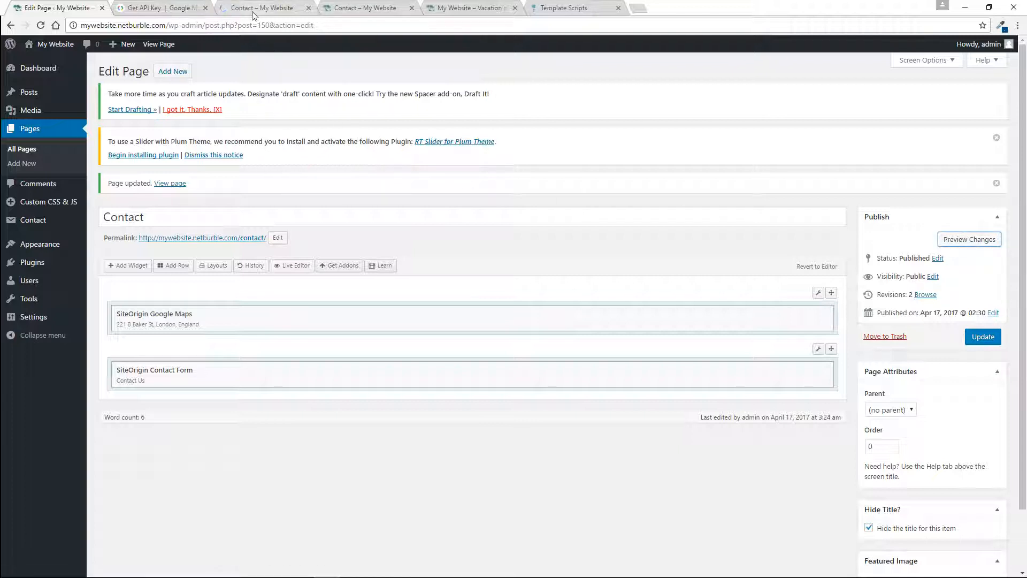
pyautogui.click(279, 10)
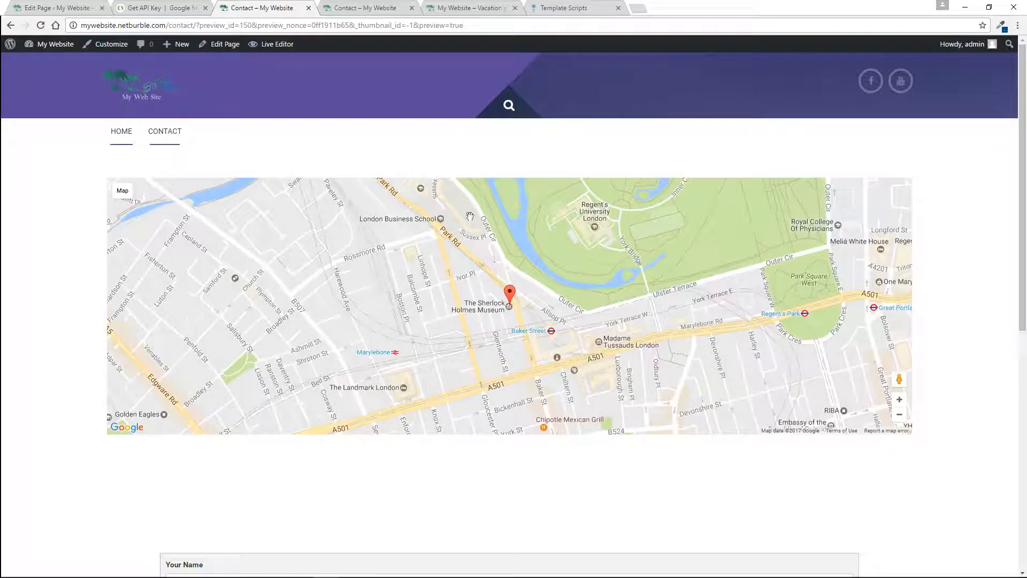
# - Zoom the live map out three levels, visit the home page, then return to the page editor
pyautogui.click(900, 417)
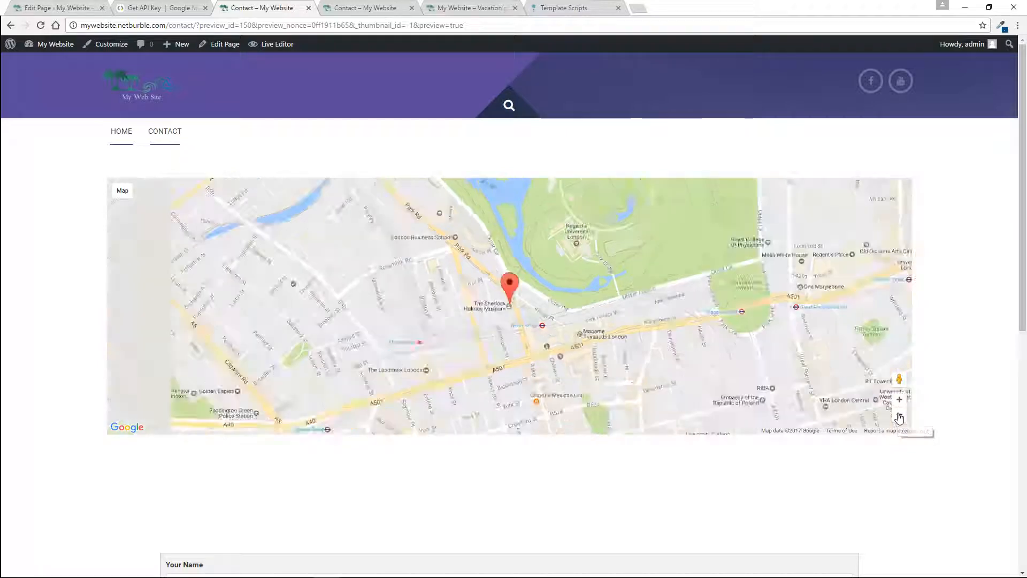
pyautogui.click(900, 416)
pyautogui.click(900, 417)
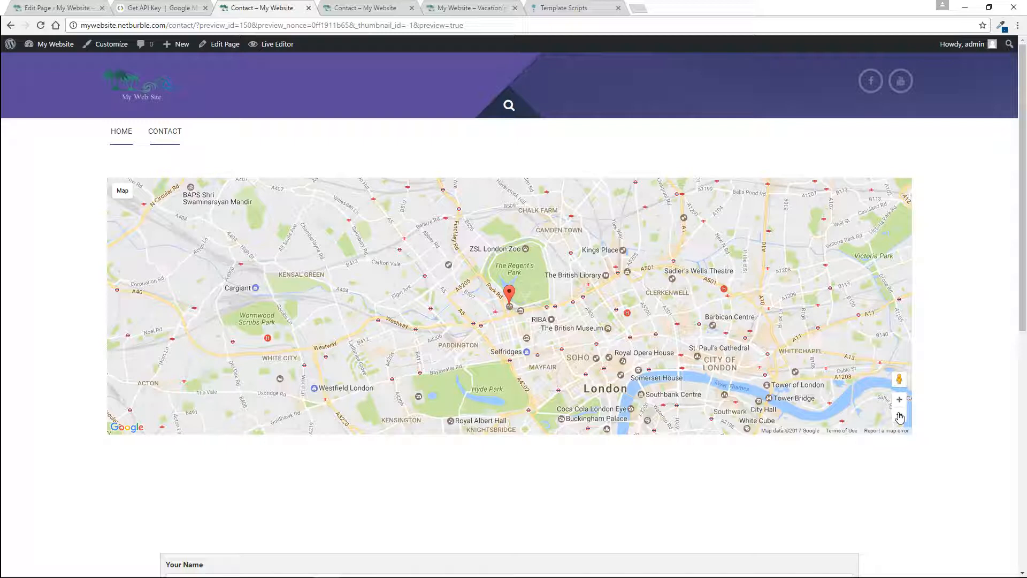
pyautogui.click(121, 134)
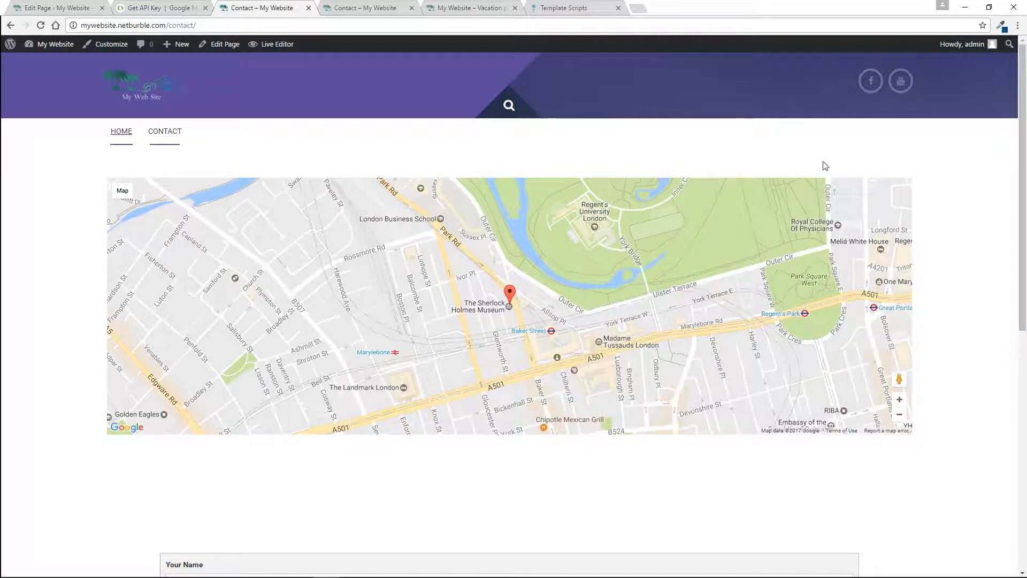
pyautogui.click(59, 8)
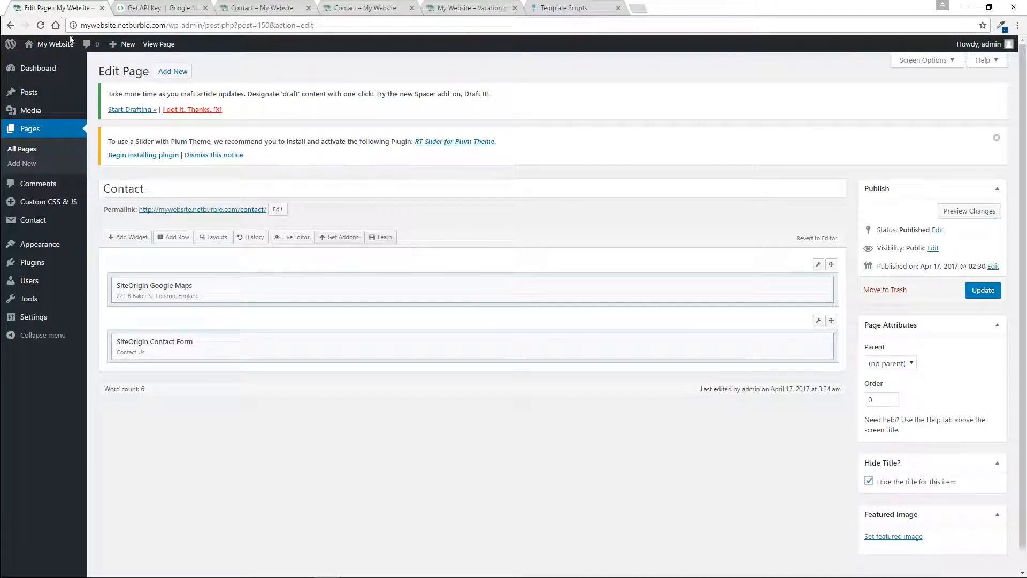
# - Install and activate the Easy FancyBox plugin found by searching 'easy fancybox'
pyautogui.moveTo(30, 263)
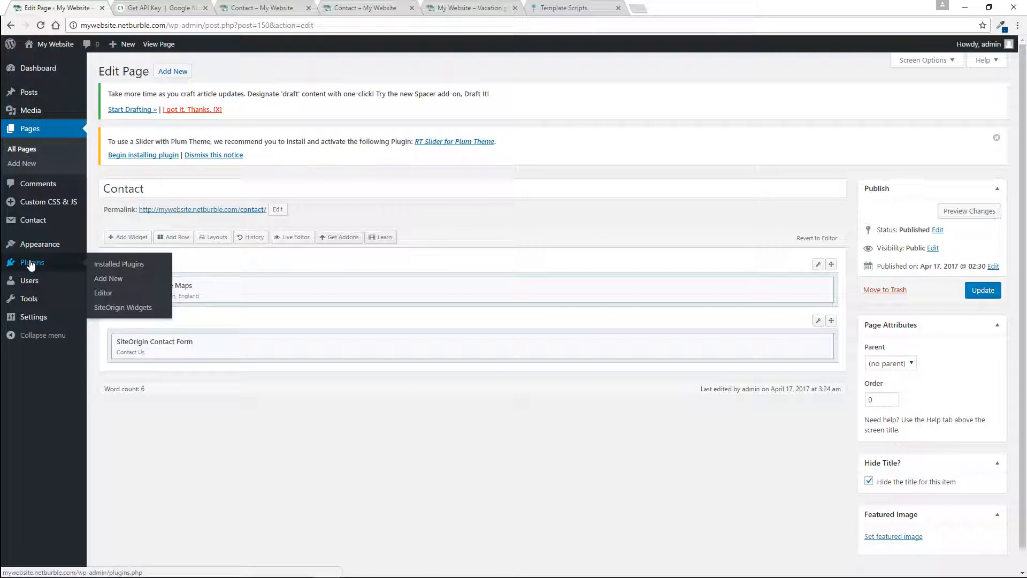
pyautogui.click(112, 279)
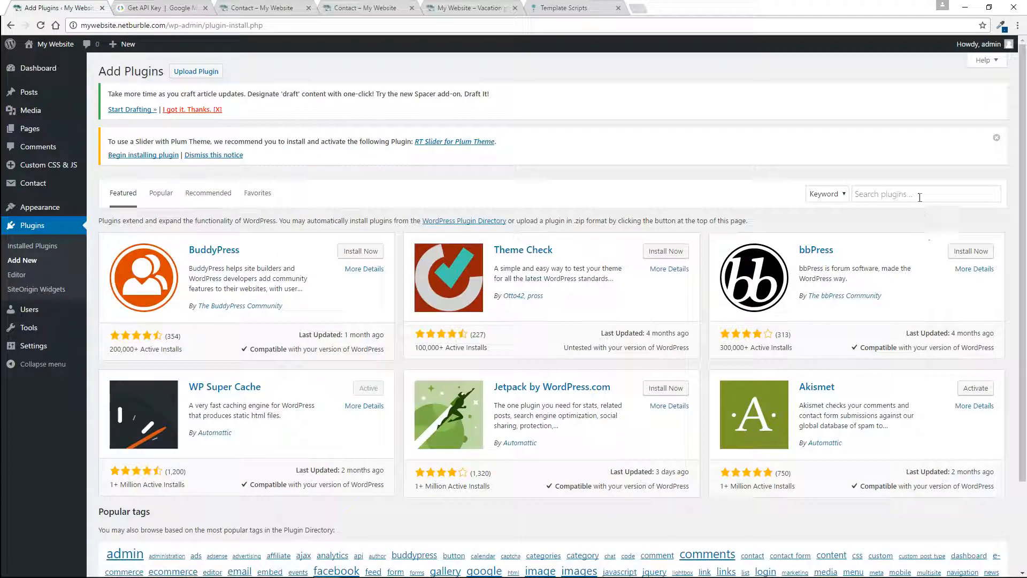
pyautogui.click(920, 197)
pyautogui.write('easy fancybox')
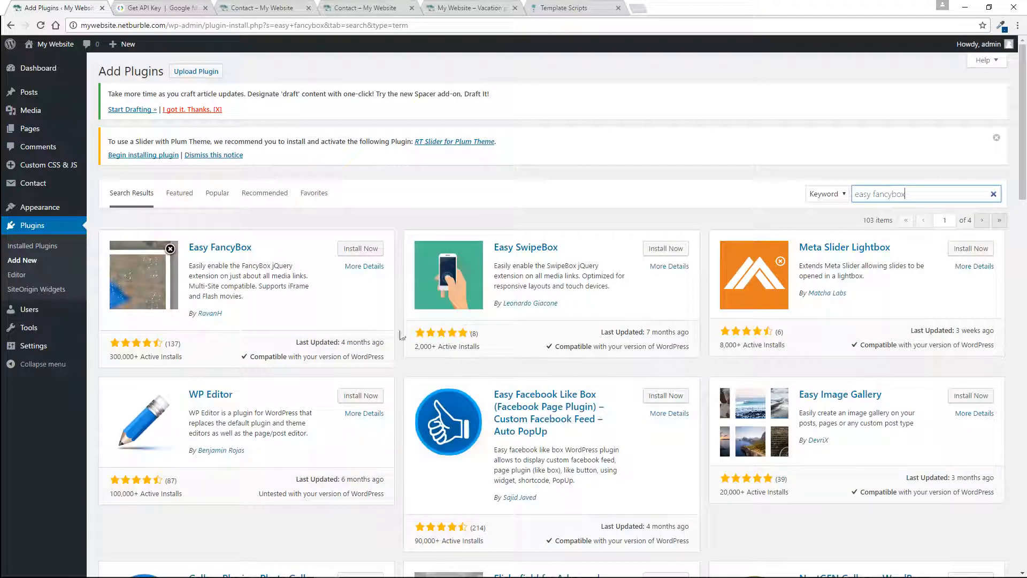
pyautogui.click(351, 253)
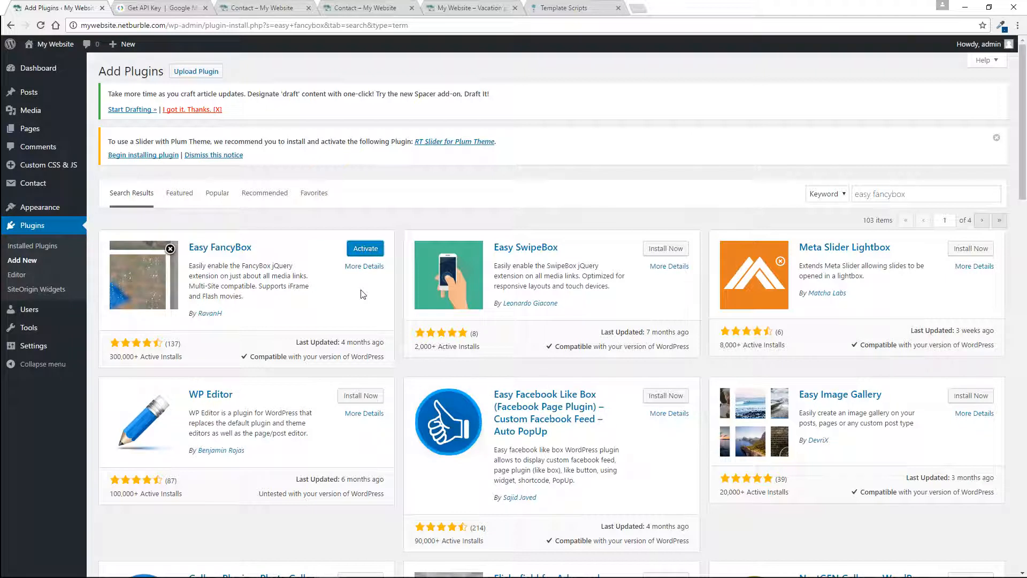
pyautogui.click(367, 252)
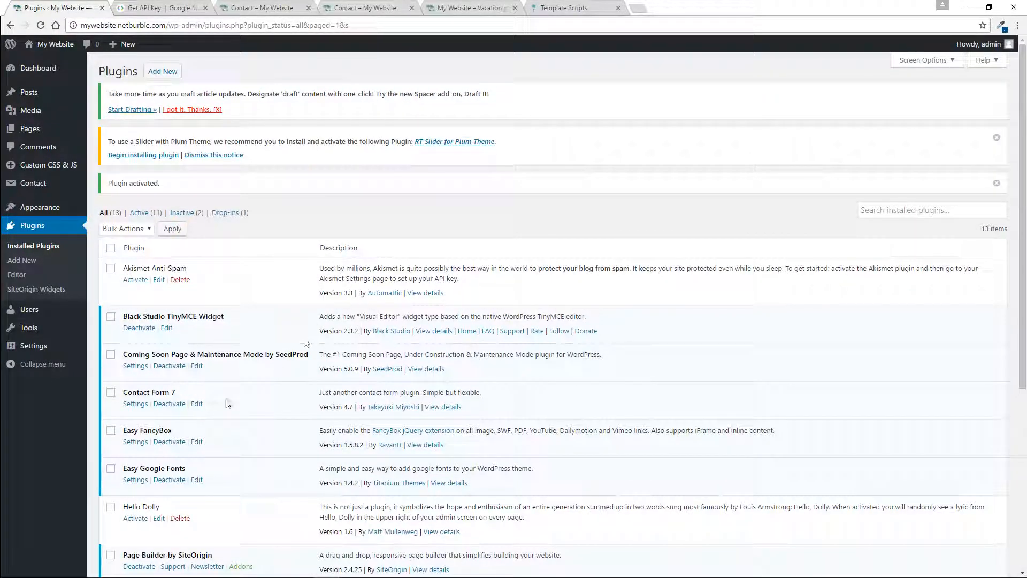
# - Review the Easy FancyBox media settings with YouTube enabled and save them
pyautogui.click(135, 442)
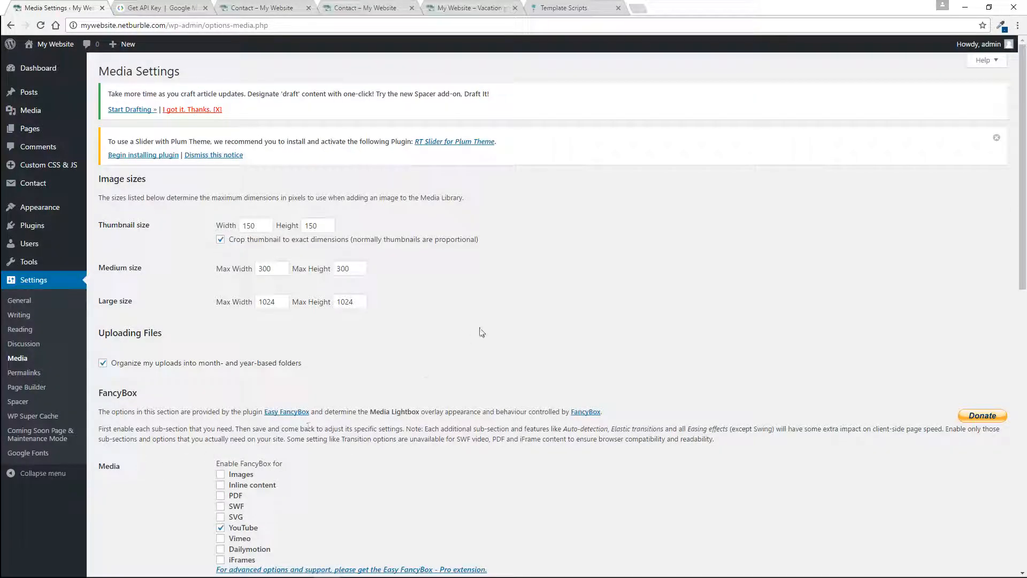
pyautogui.scroll(-4, 480, 328)
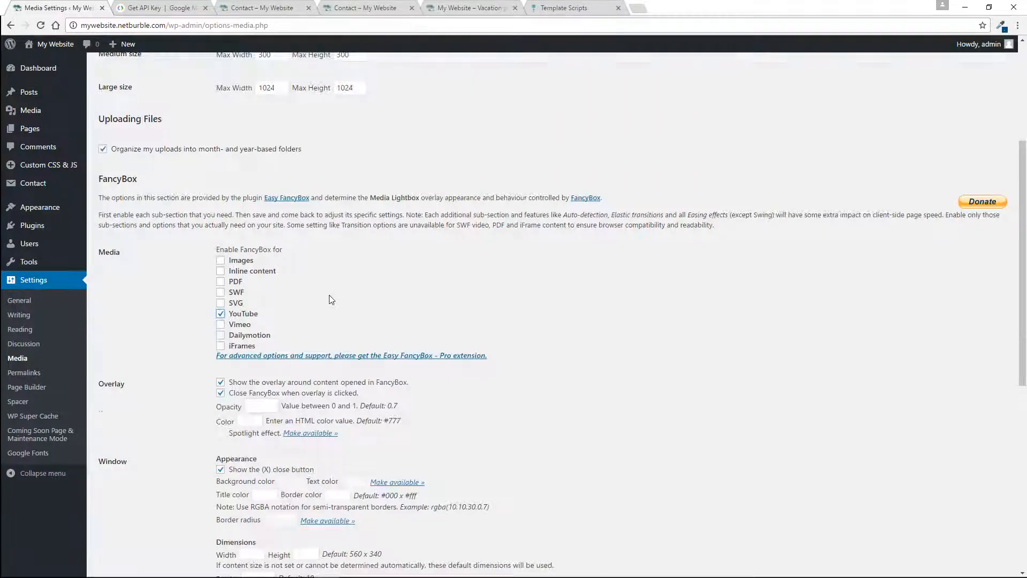
pyautogui.scroll(5, 329, 297)
pyautogui.scroll(-1, 332, 298)
pyautogui.scroll(-7, 345, 309)
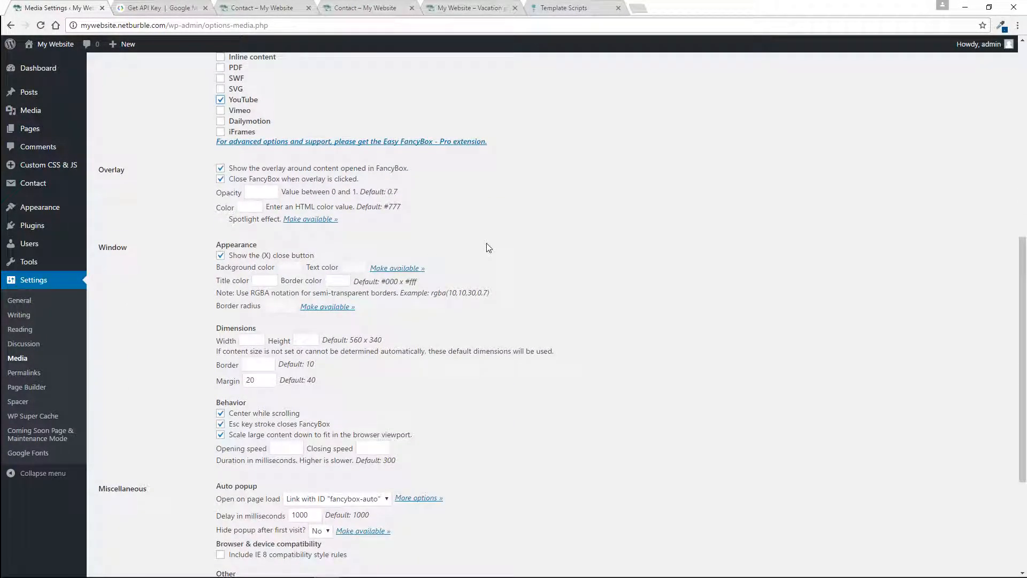
pyautogui.scroll(-3, 487, 243)
pyautogui.scroll(-1, 497, 240)
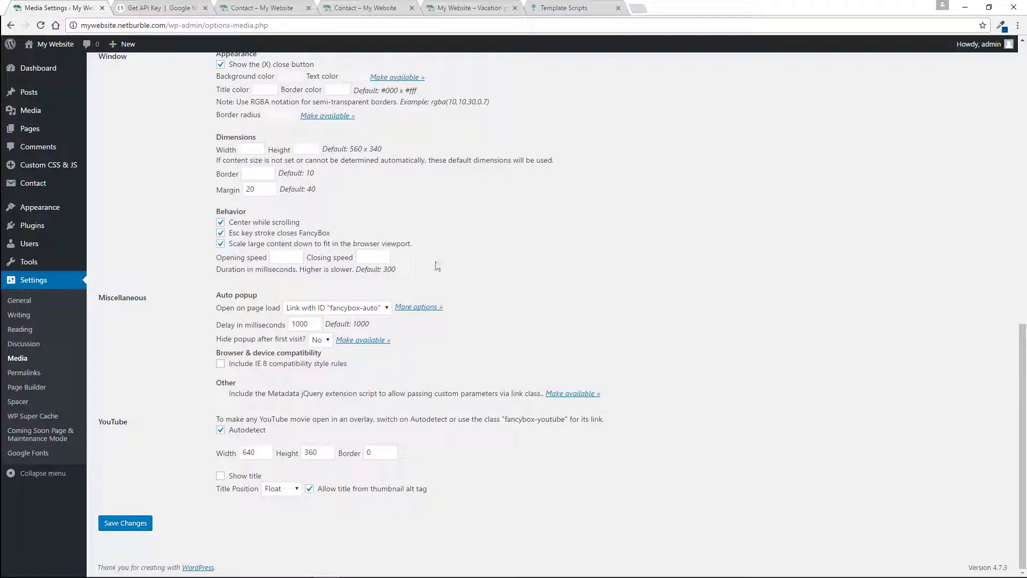
pyautogui.click(126, 523)
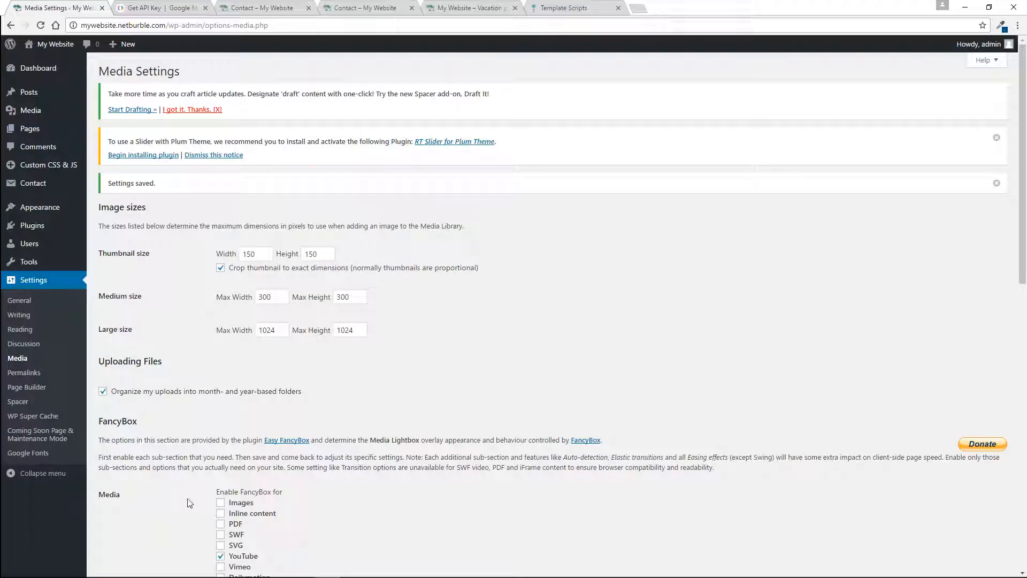
pyautogui.click(24, 132)
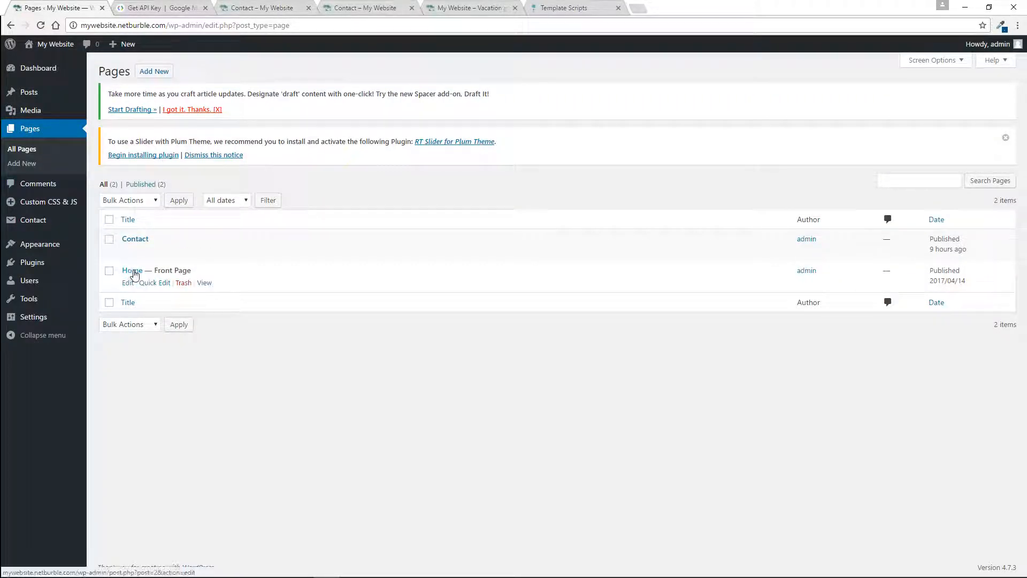
# - Open the Home page in the page builder and start adding a new row
pyautogui.click(132, 270)
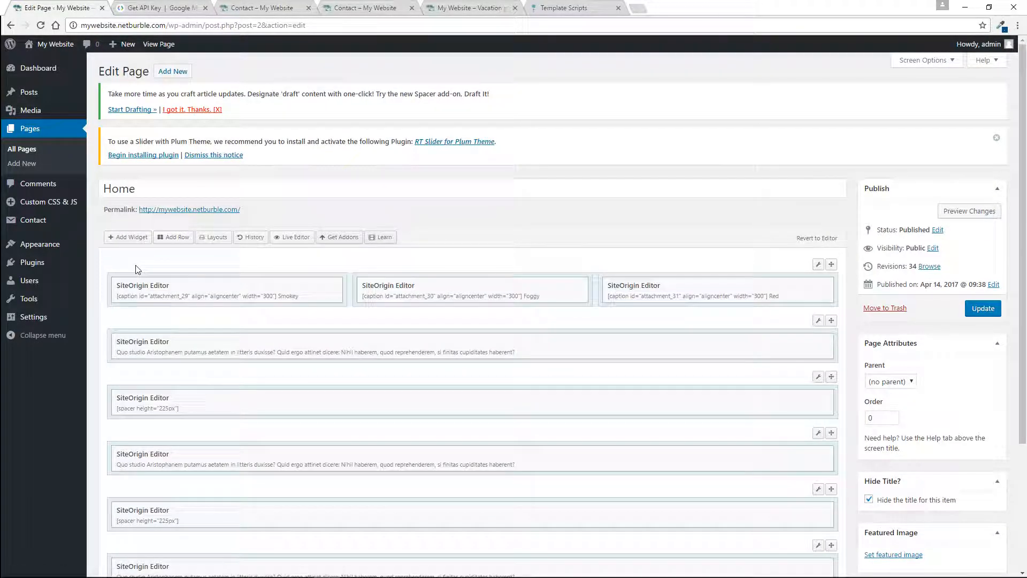
pyautogui.click(170, 242)
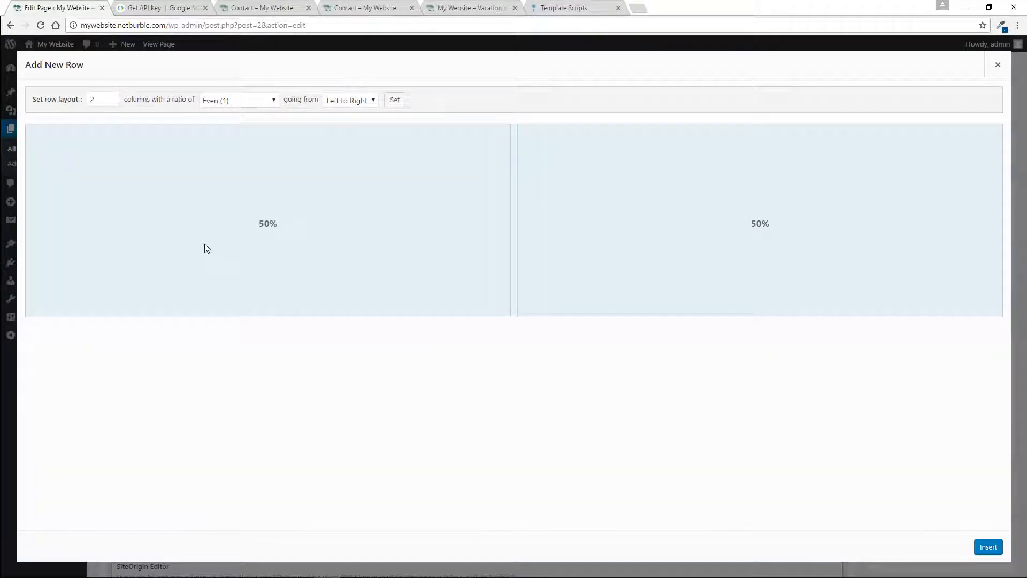
# - Insert a three-column row and add a SiteOrigin Editor widget to its left column
pyautogui.click(113, 98)
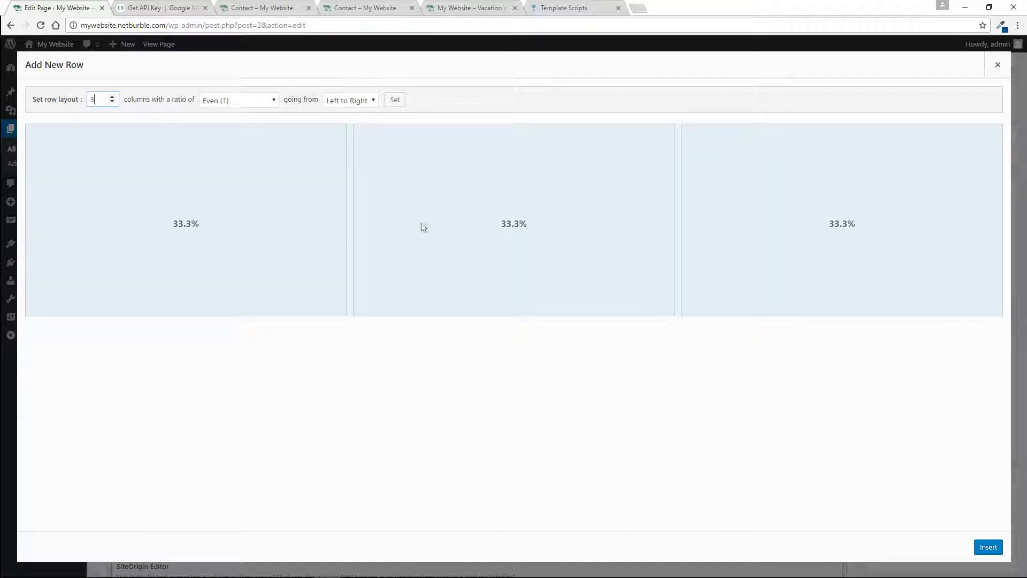
pyautogui.click(987, 547)
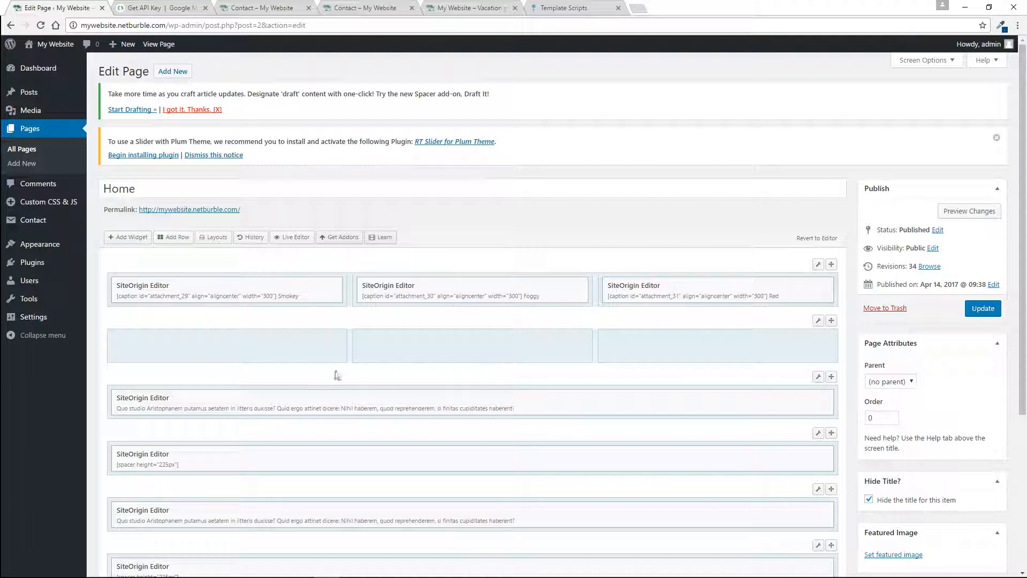
pyautogui.click(184, 354)
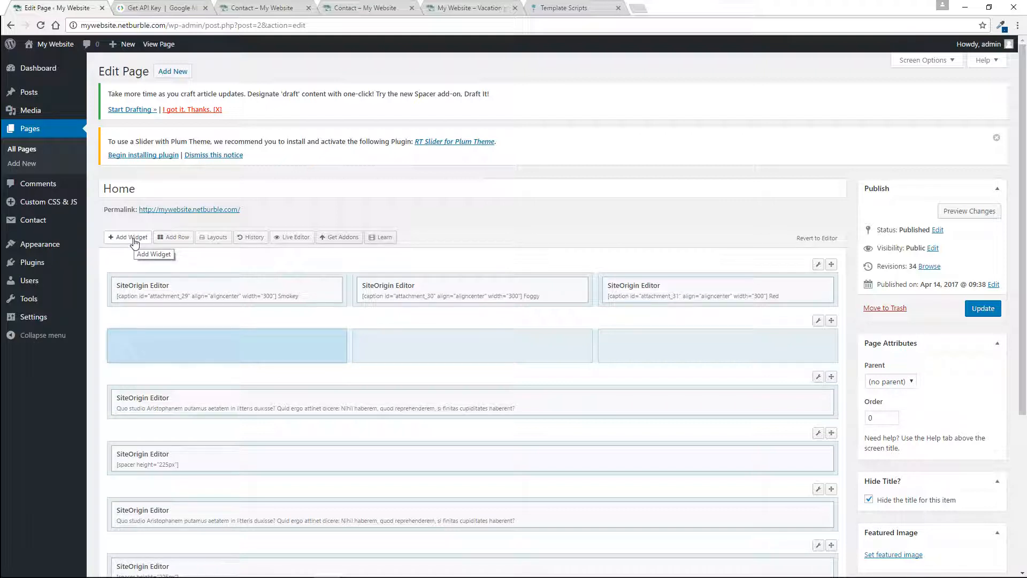
pyautogui.click(134, 242)
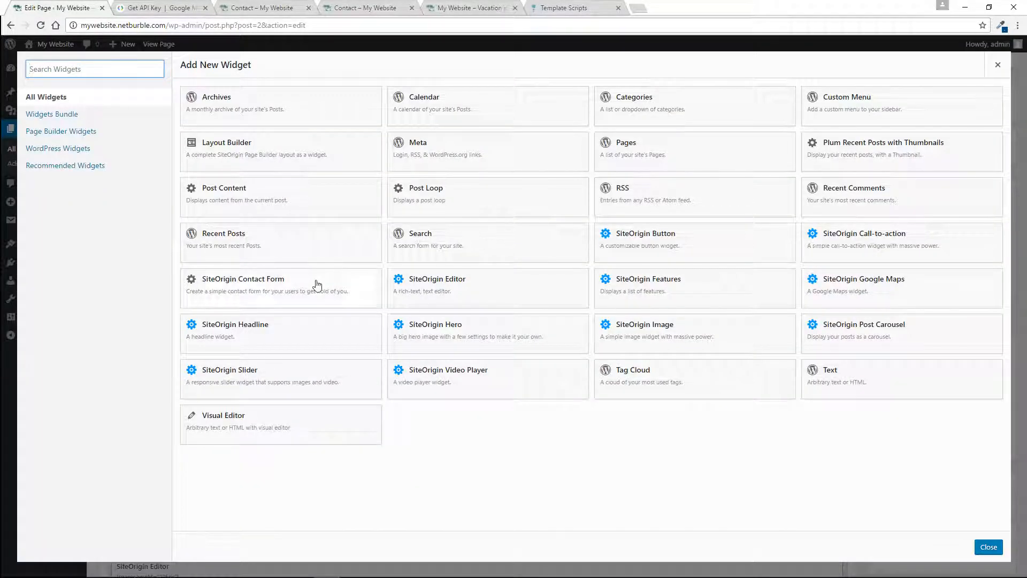
pyautogui.click(428, 289)
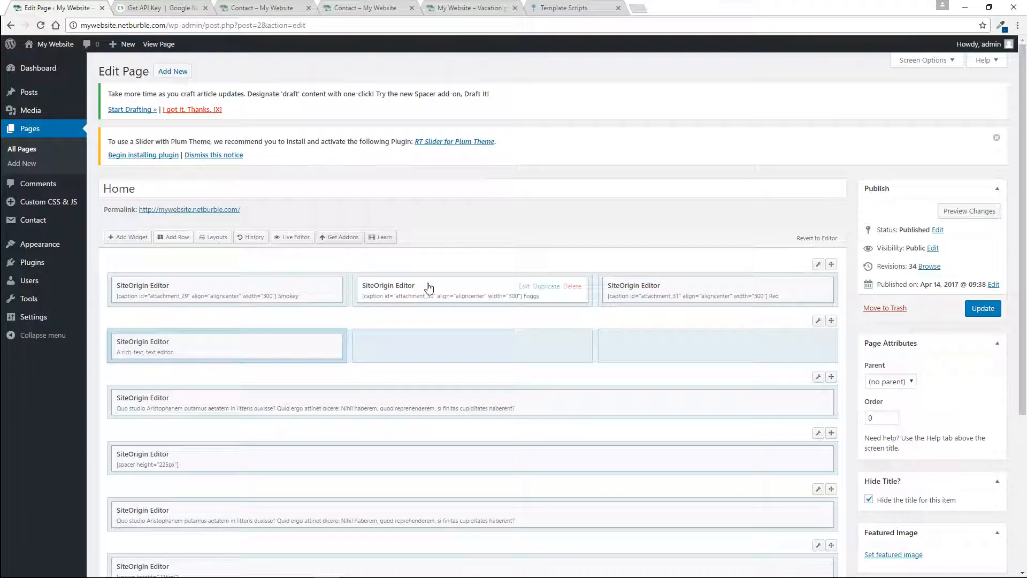
# - Duplicate the editor widget twice and move the copies into the middle and right columns
pyautogui.click(438, 351)
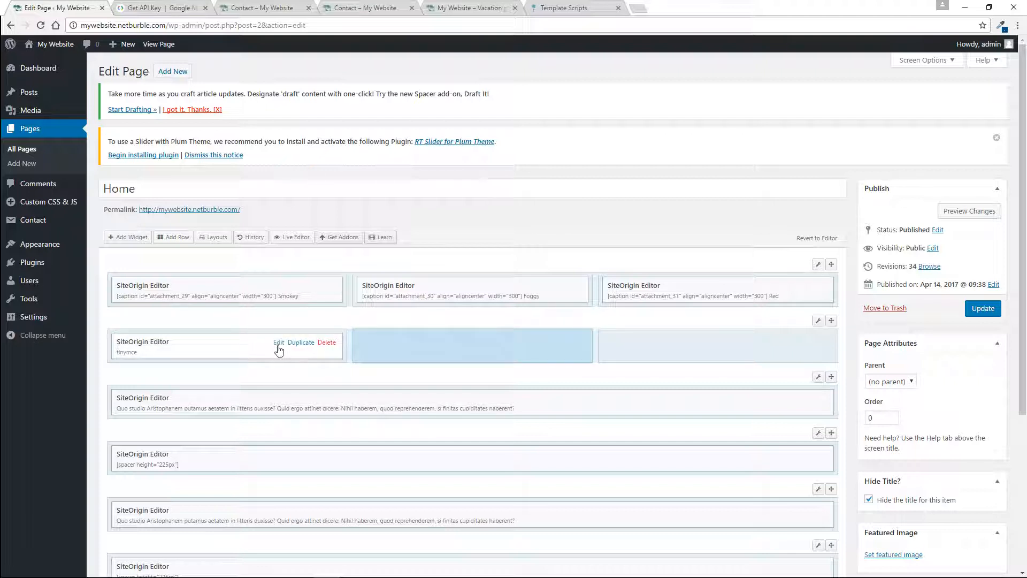
pyautogui.click(301, 346)
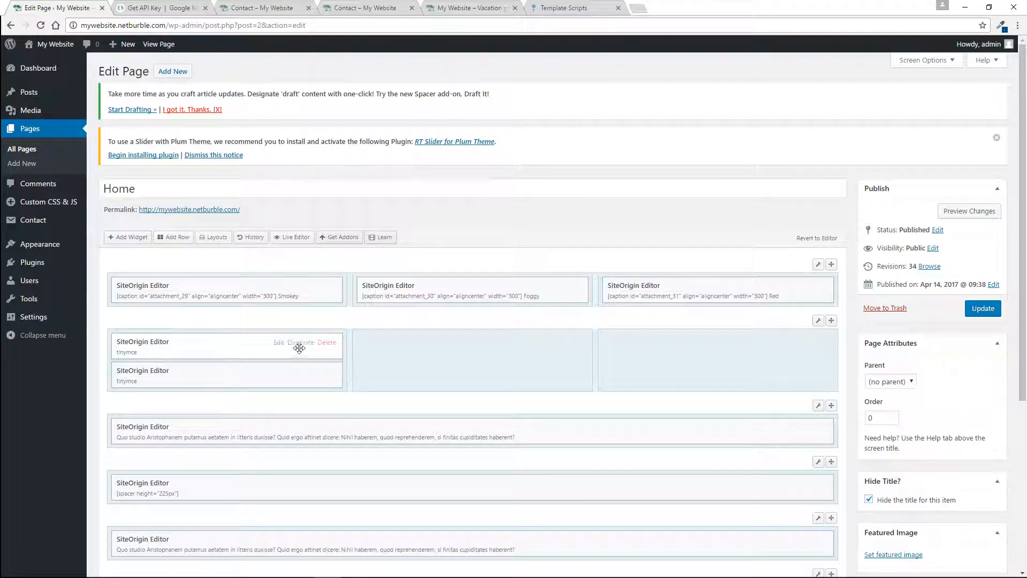
pyautogui.click(300, 345)
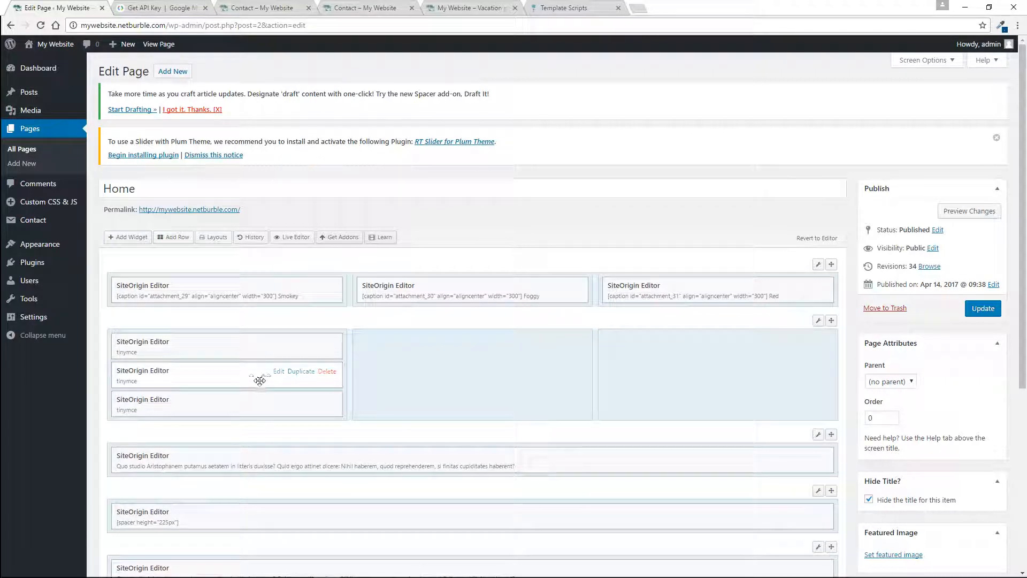
pyautogui.moveTo(215, 374); pyautogui.dragTo(459, 348)
pyautogui.moveTo(216, 378); pyautogui.dragTo(702, 349)
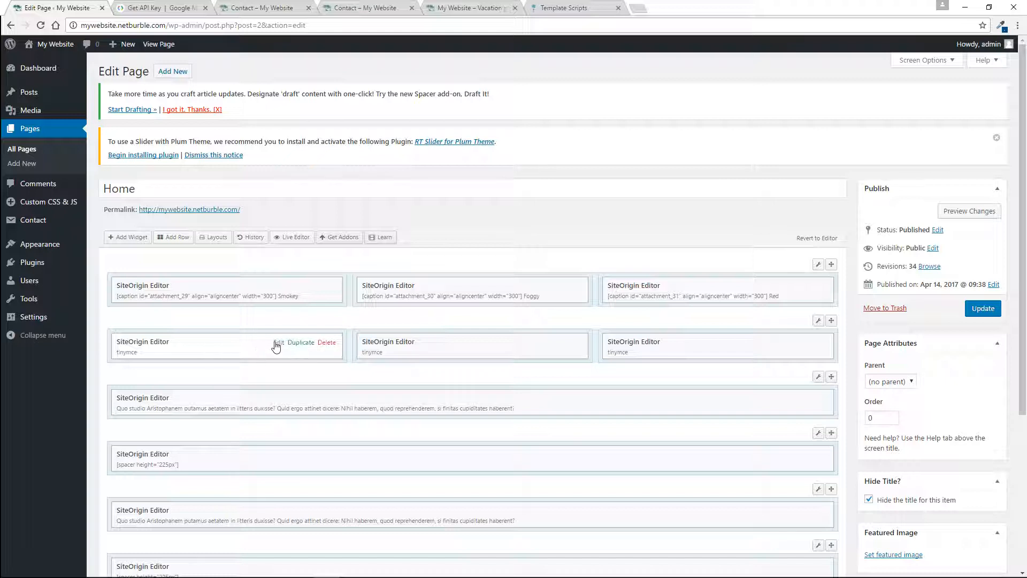
# - Insert pool.png into the new row's left editor widget, centre-aligned at full 300×300 size
pyautogui.click(279, 343)
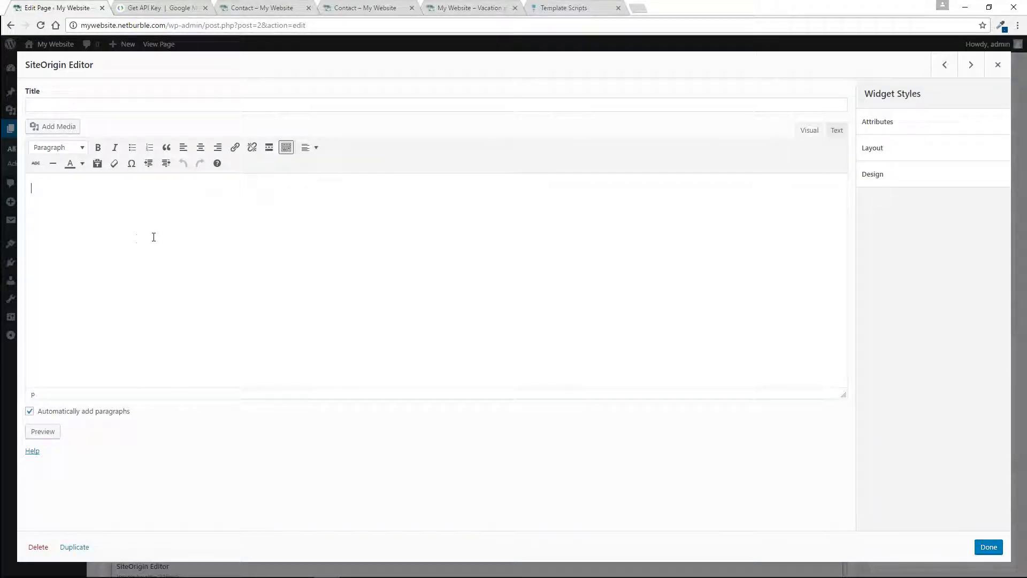
pyautogui.click(57, 128)
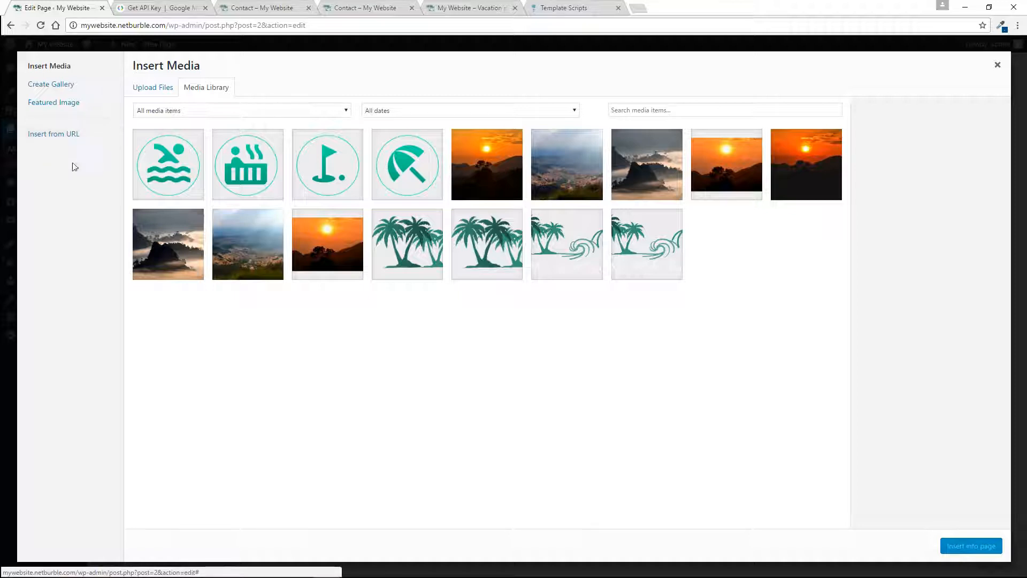
pyautogui.click(171, 169)
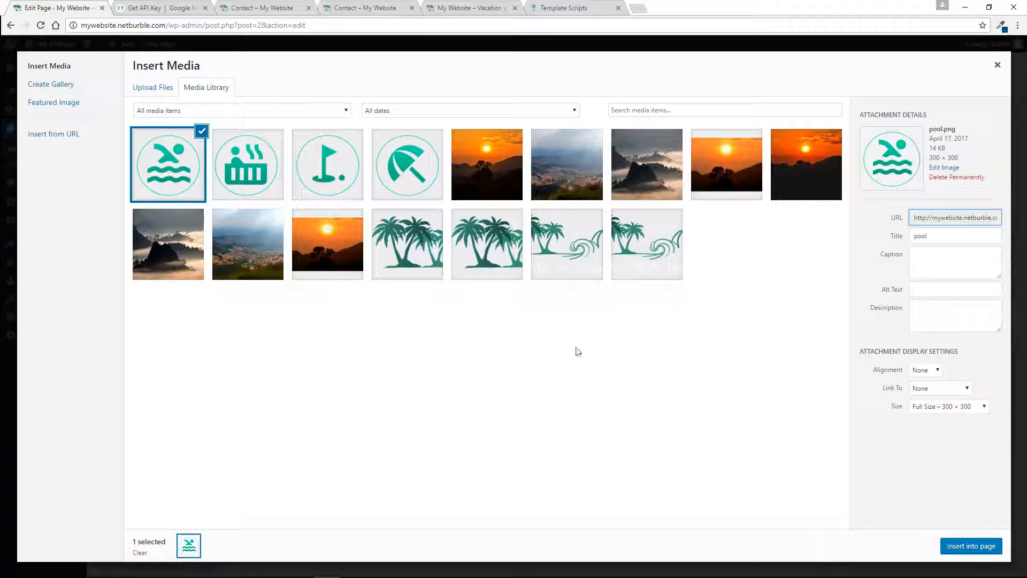
pyautogui.click(965, 547)
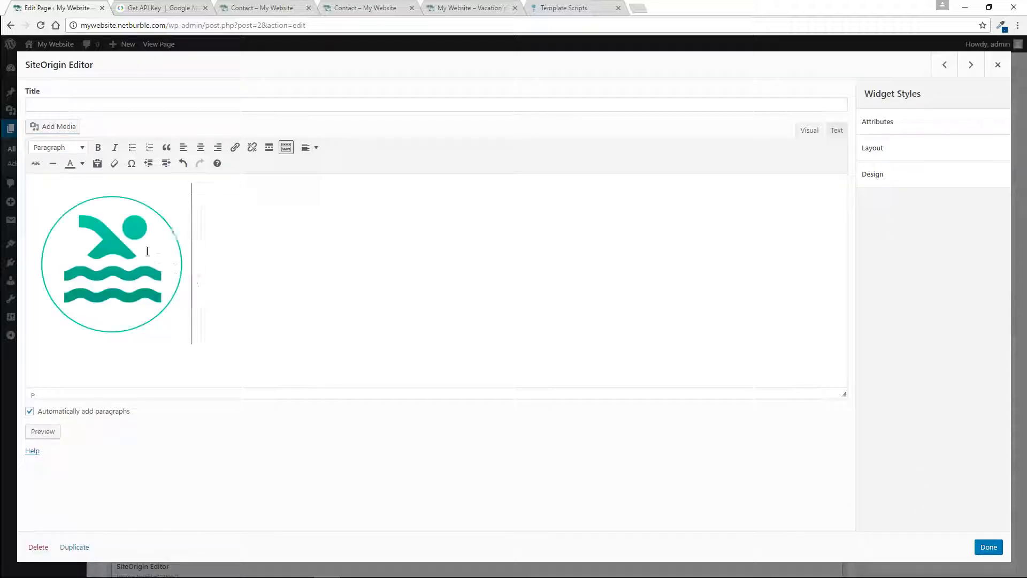
pyautogui.click(156, 250)
pyautogui.click(137, 186)
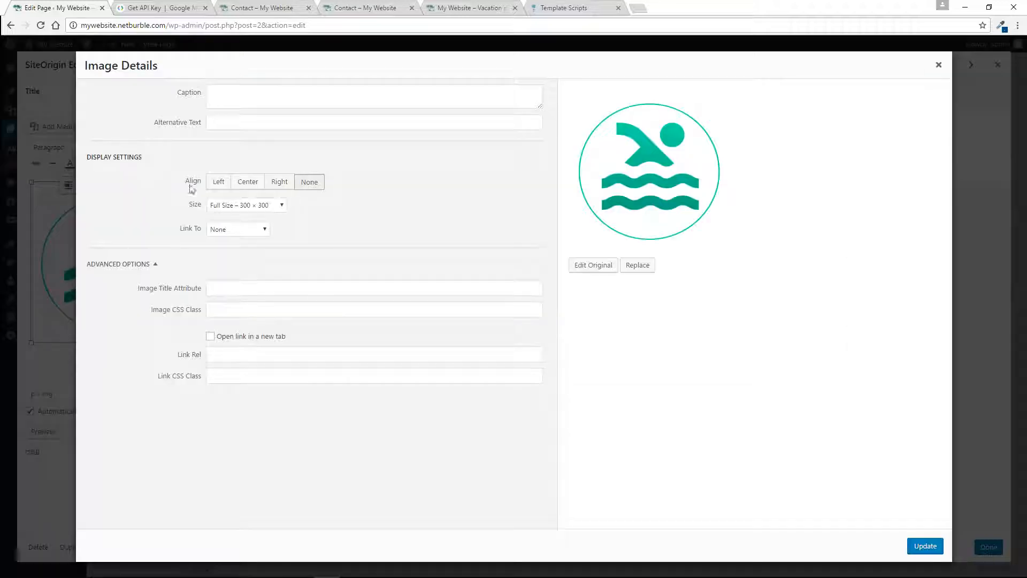
pyautogui.click(247, 184)
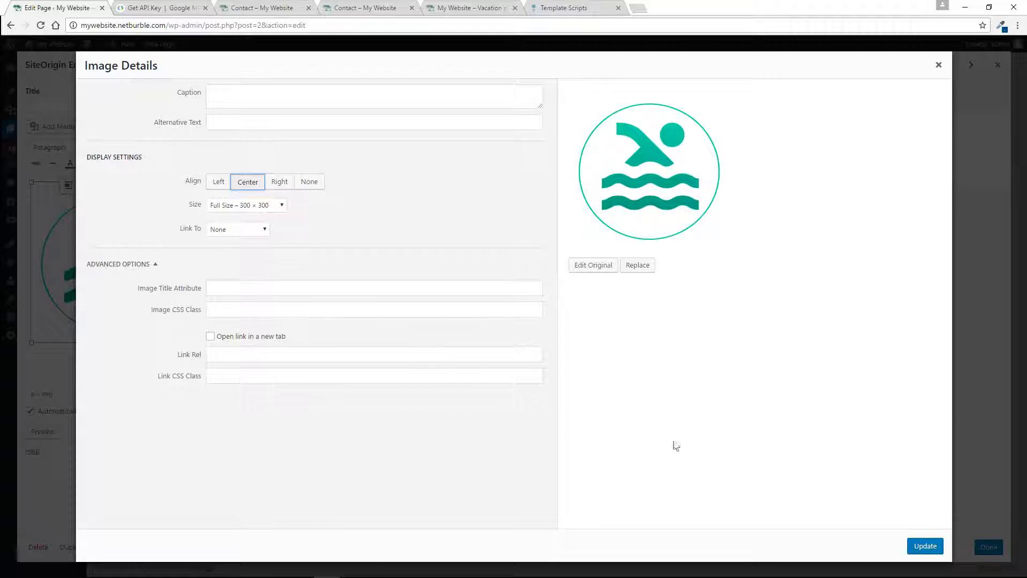
pyautogui.click(925, 546)
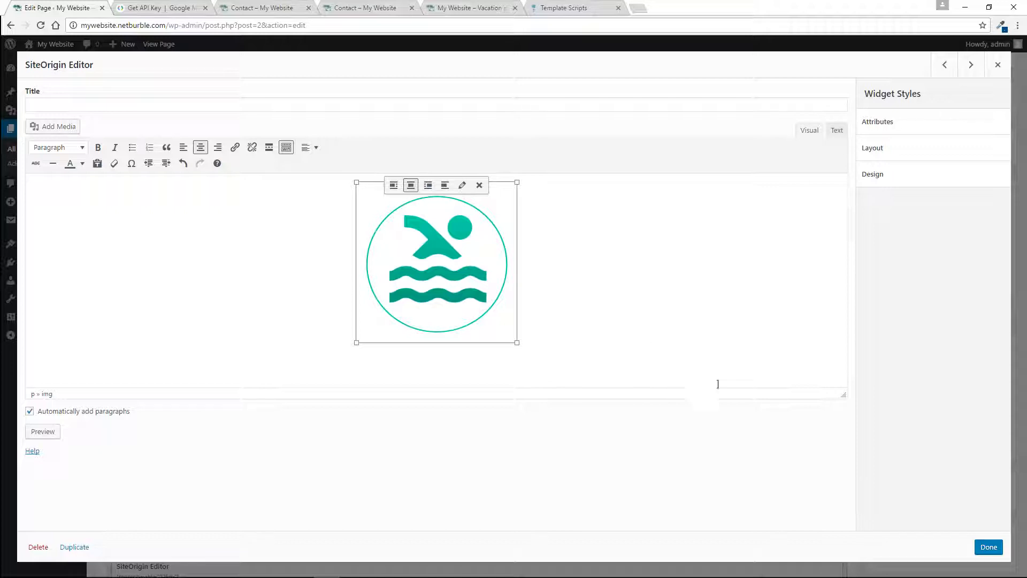
pyautogui.click(986, 548)
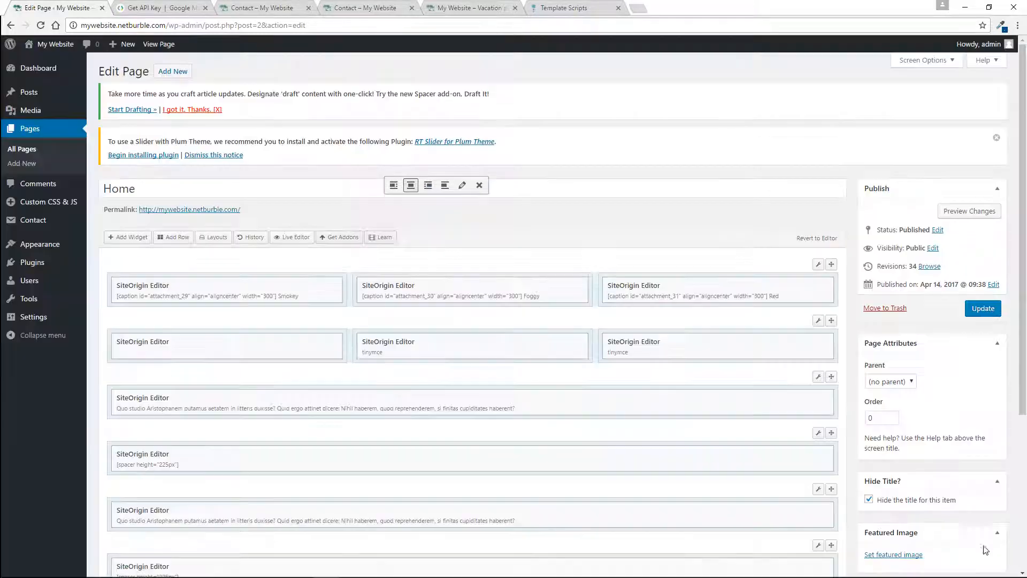
pyautogui.moveTo(557, 345)
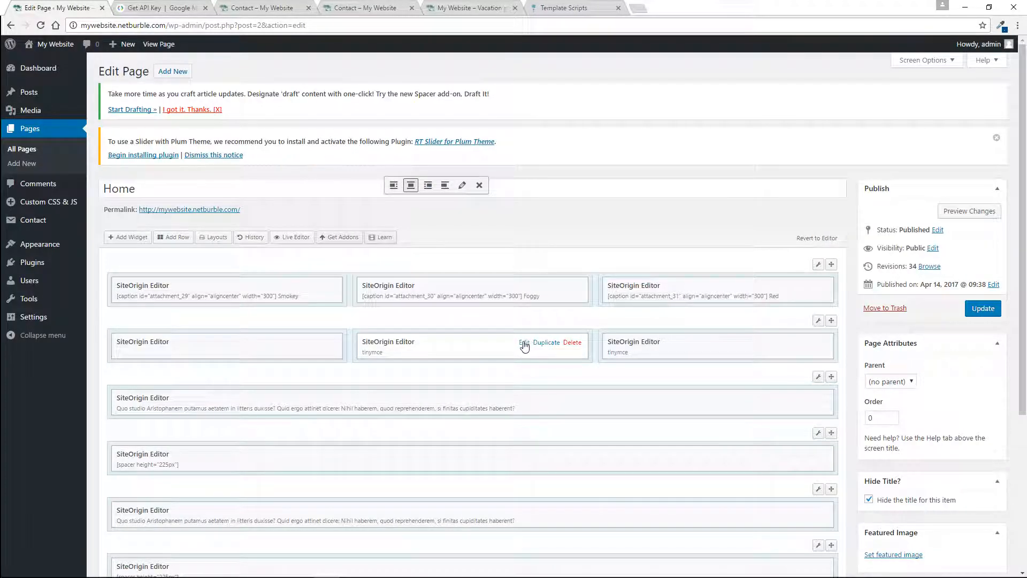
# - Insert the spa icon into the middle editor widget, centre-aligned
pyautogui.click(524, 343)
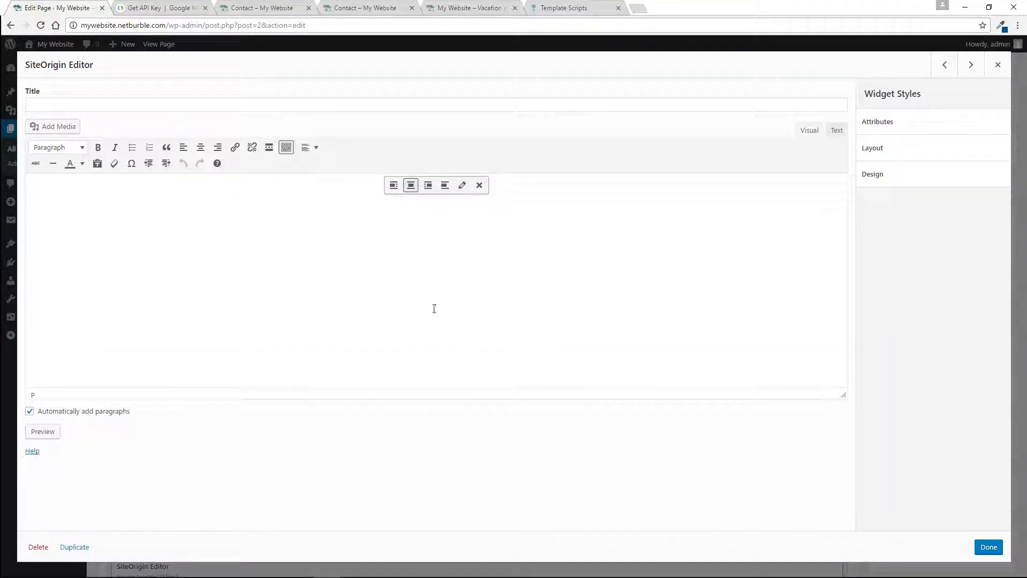
pyautogui.click(52, 126)
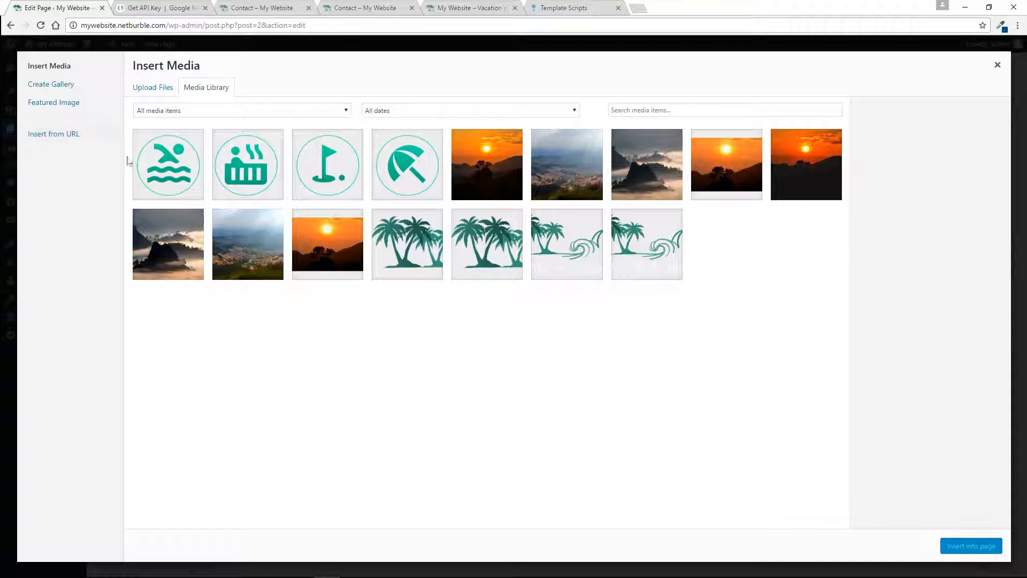
pyautogui.click(260, 185)
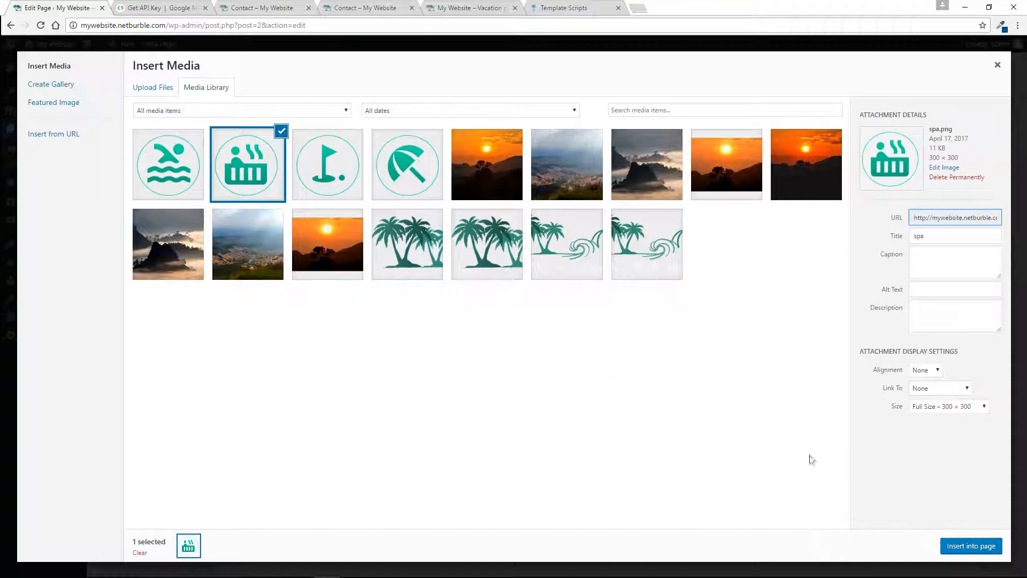
pyautogui.click(965, 550)
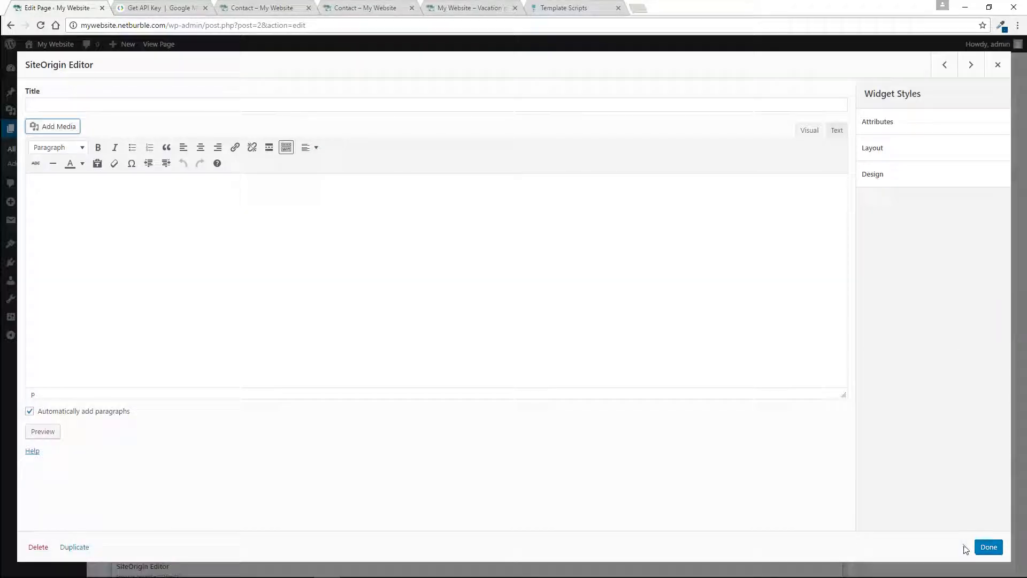
pyautogui.click(118, 252)
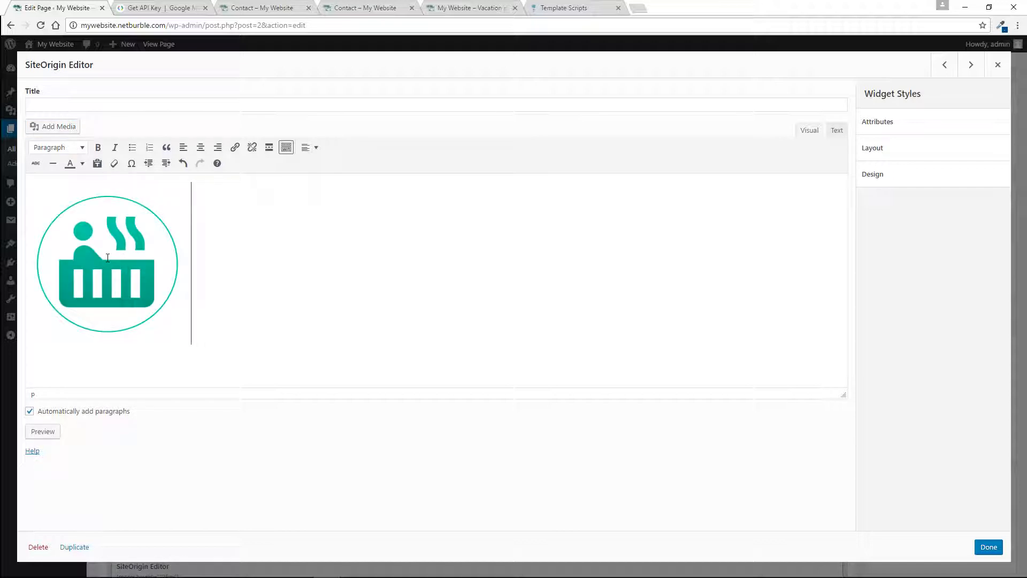
pyautogui.click(137, 185)
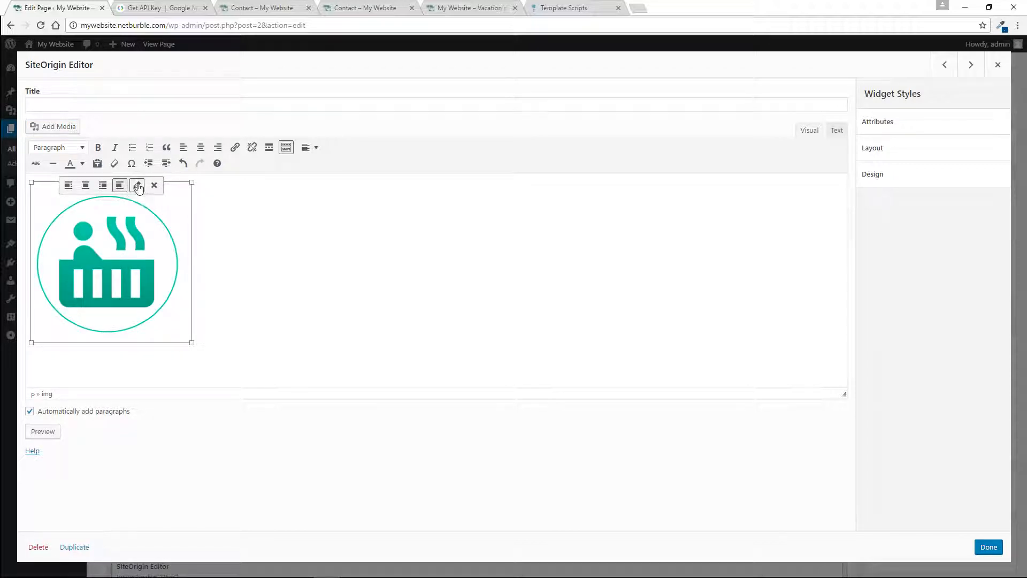
pyautogui.click(248, 183)
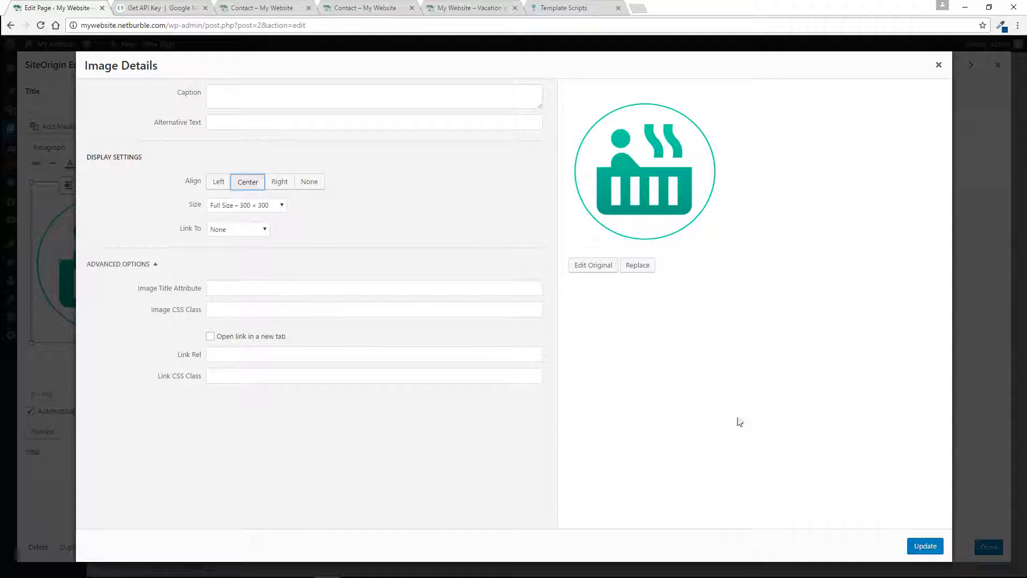
pyautogui.click(922, 547)
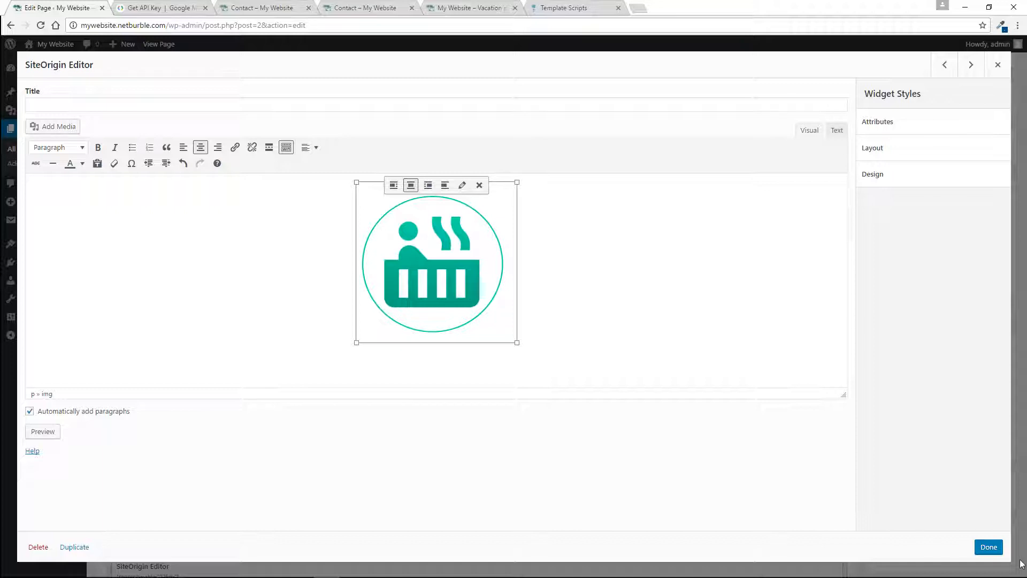
pyautogui.click(990, 548)
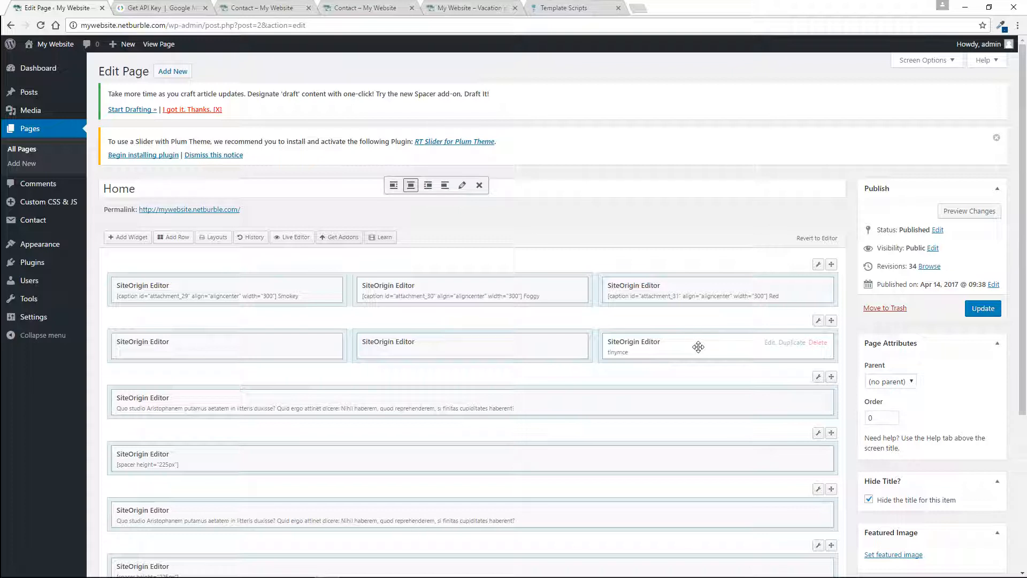
# - Insert the beach umbrella icon into the third editor widget, centre-aligned
pyautogui.click(770, 343)
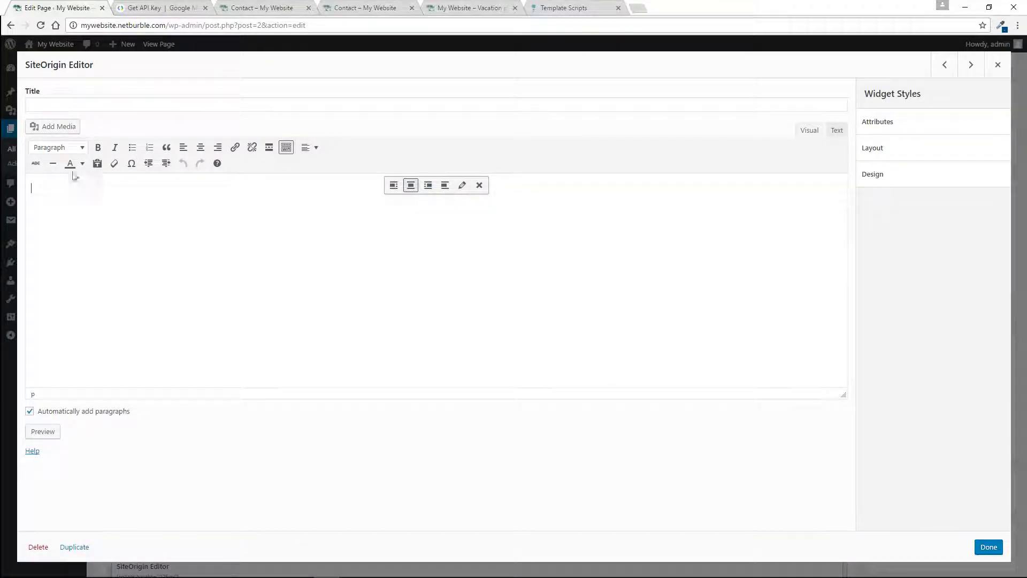
pyautogui.click(51, 128)
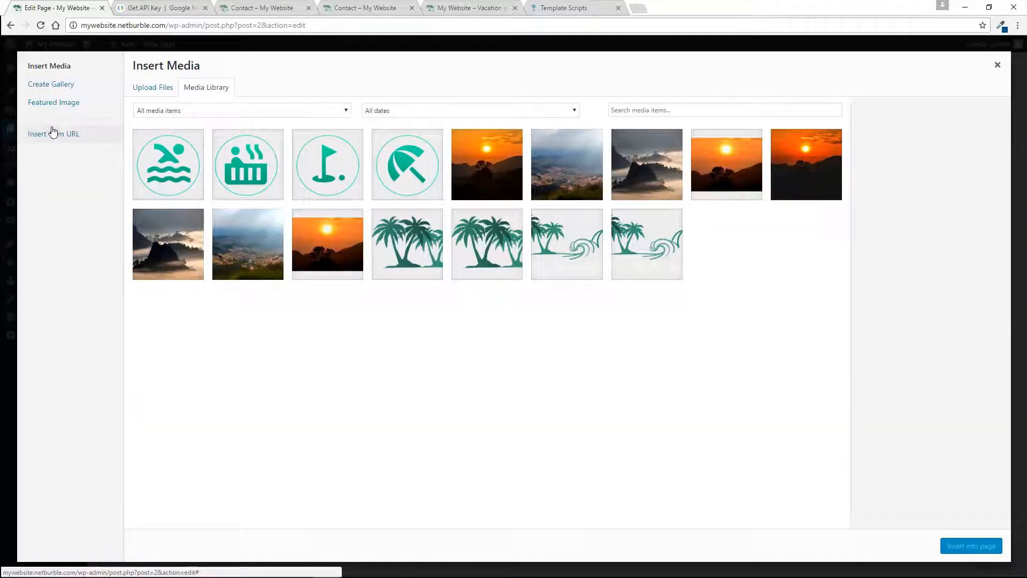
pyautogui.click(410, 176)
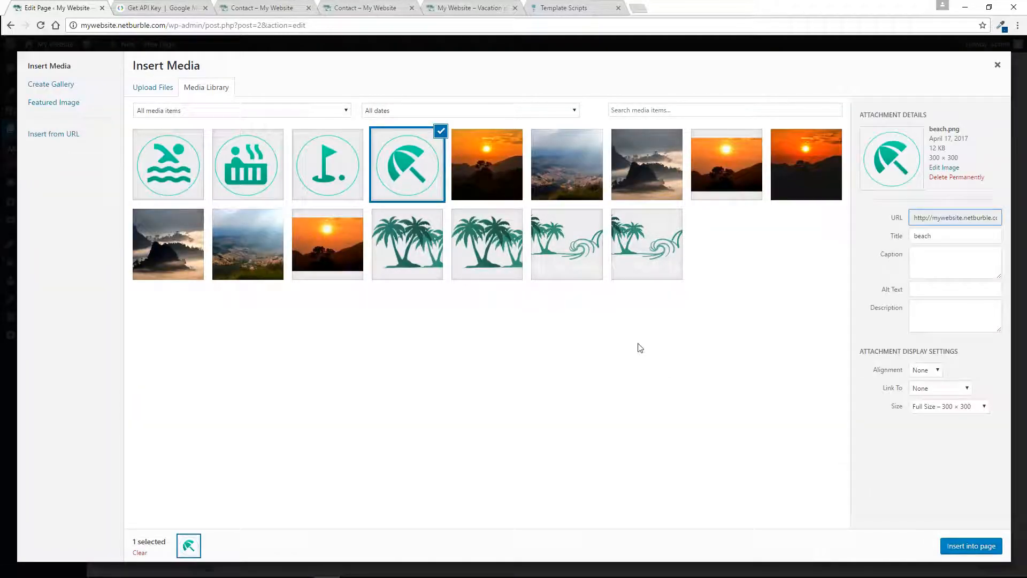
pyautogui.click(958, 547)
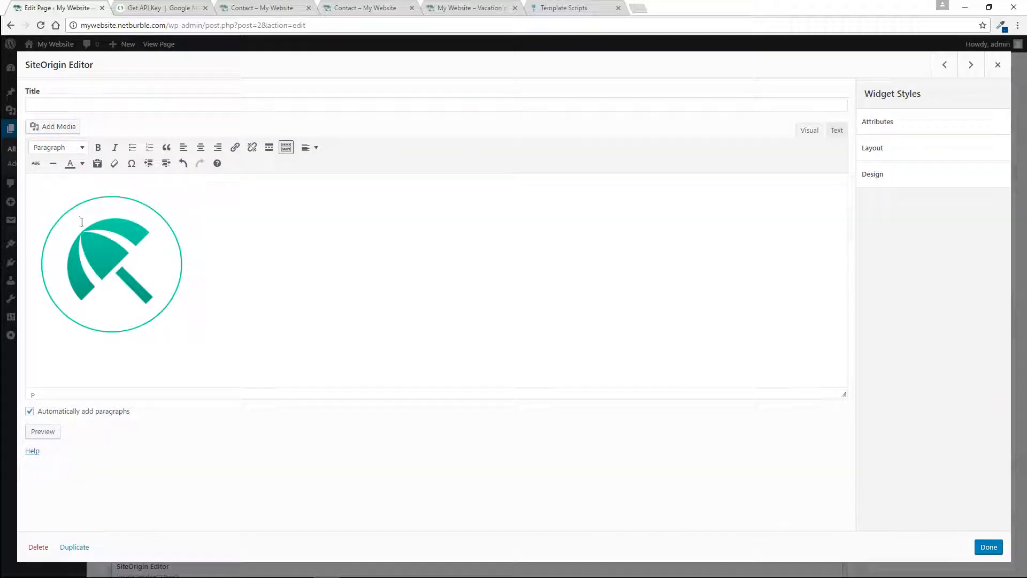
pyautogui.click(103, 247)
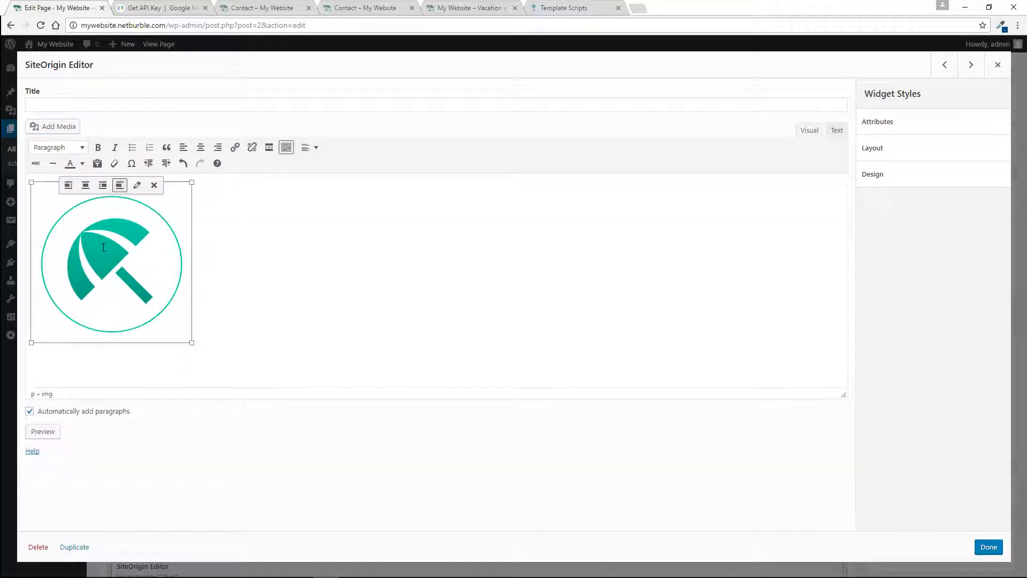
pyautogui.click(137, 185)
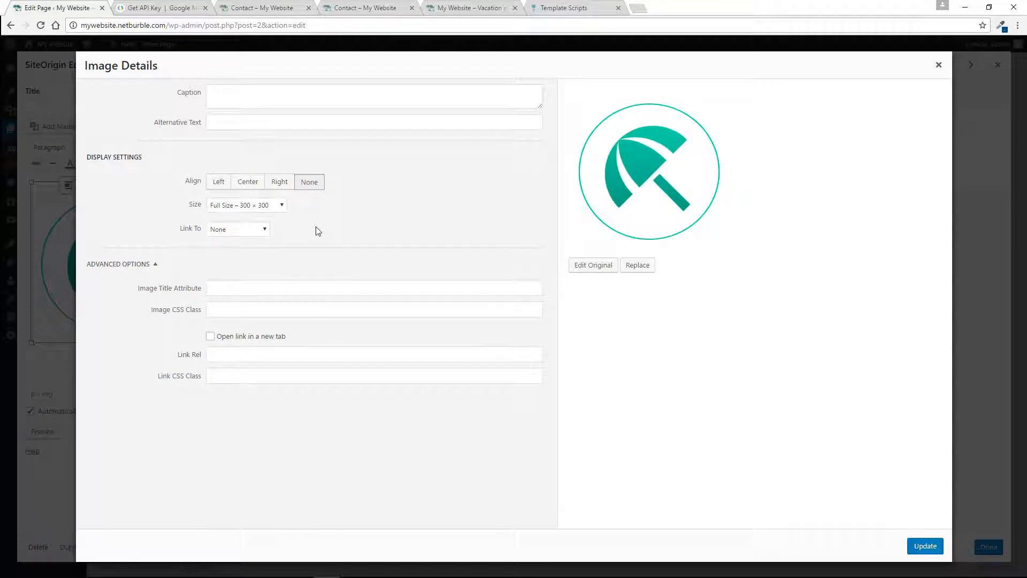
pyautogui.click(252, 184)
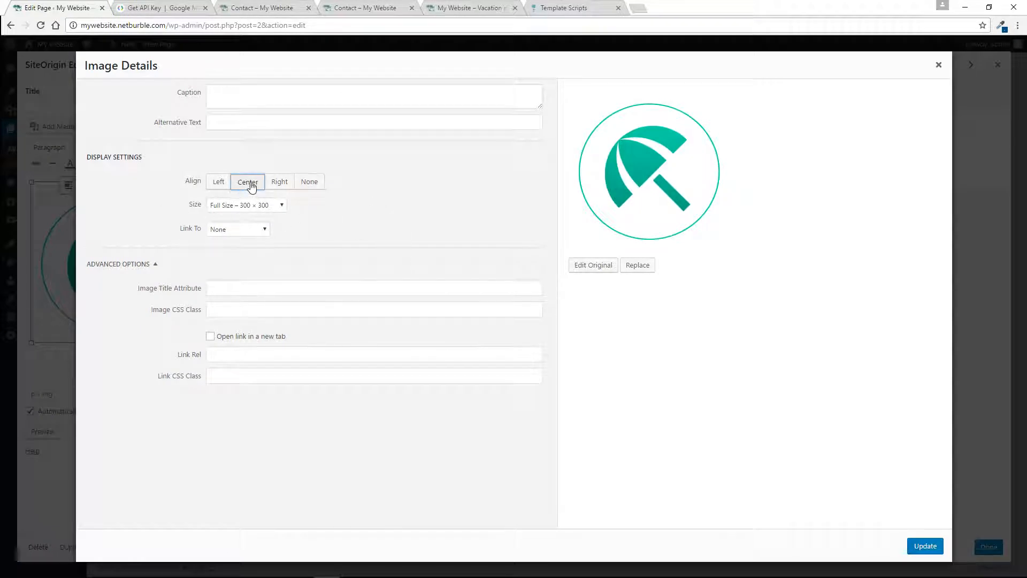
pyautogui.click(924, 548)
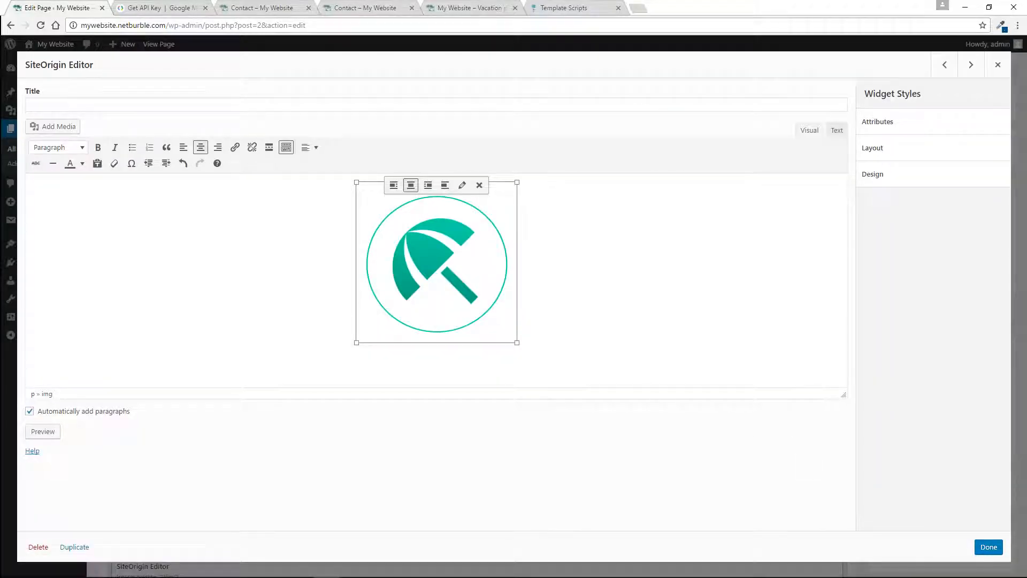
pyautogui.click(989, 547)
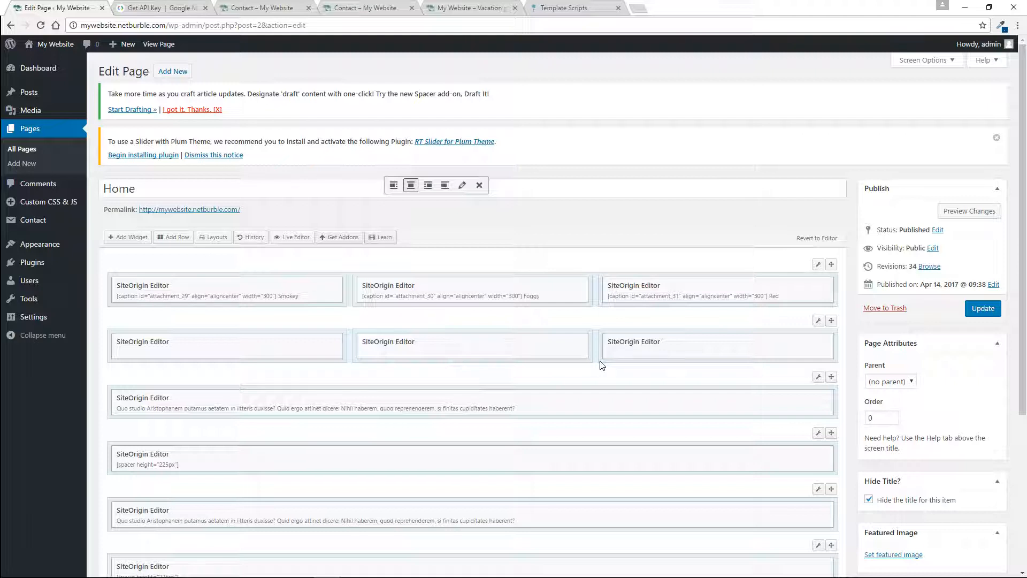
# - Give the three-column icon row Layout padding of 0, 10, 0, 10 in % units
pyautogui.moveTo(818, 321)
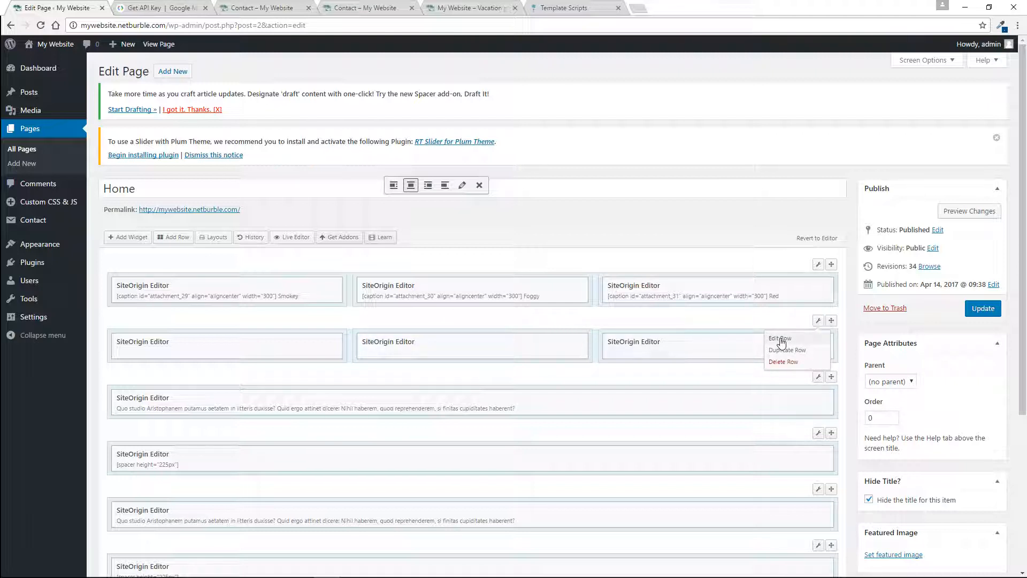
pyautogui.click(781, 339)
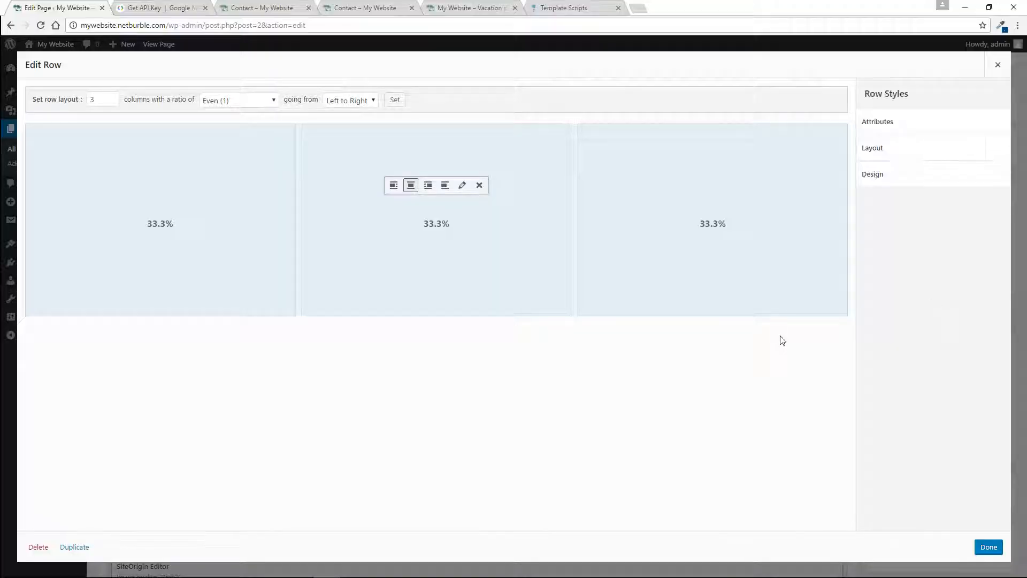
pyautogui.click(873, 150)
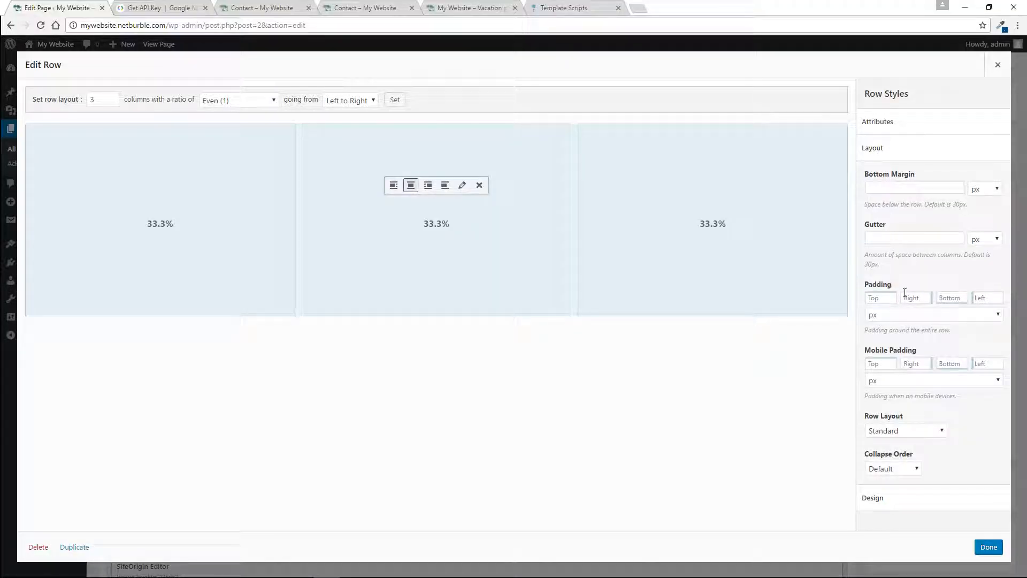
pyautogui.click(927, 298)
pyautogui.click(989, 299)
pyautogui.doubleClick(952, 298)
pyautogui.doubleClick(884, 299)
pyautogui.write('0')
pyautogui.click(998, 318)
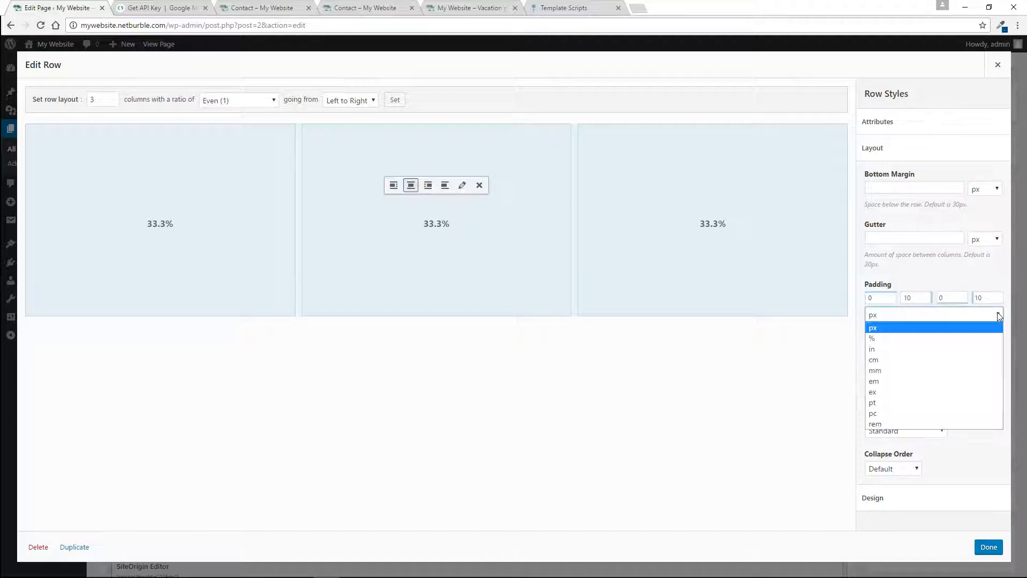
pyautogui.click(874, 338)
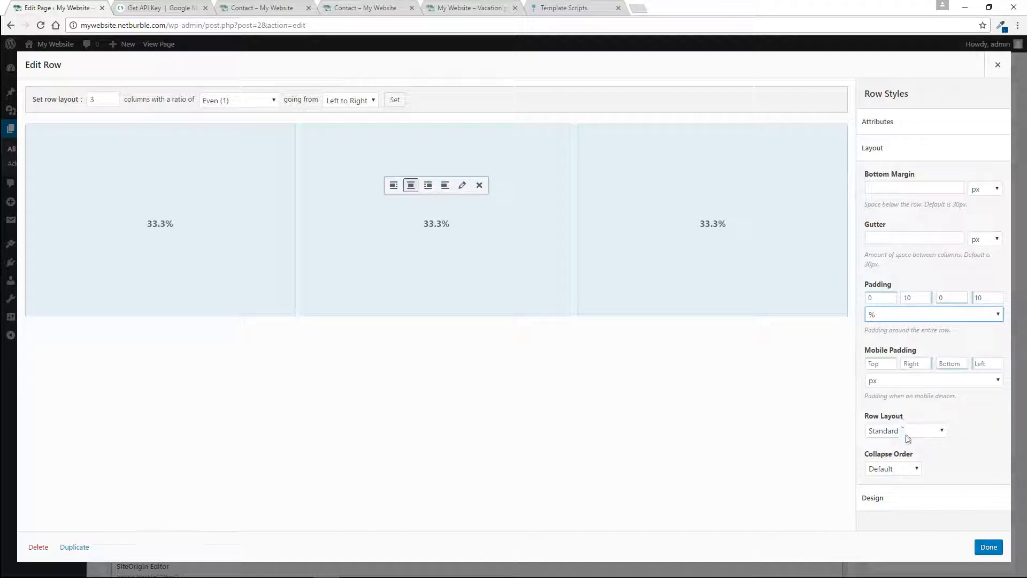
pyautogui.click(988, 550)
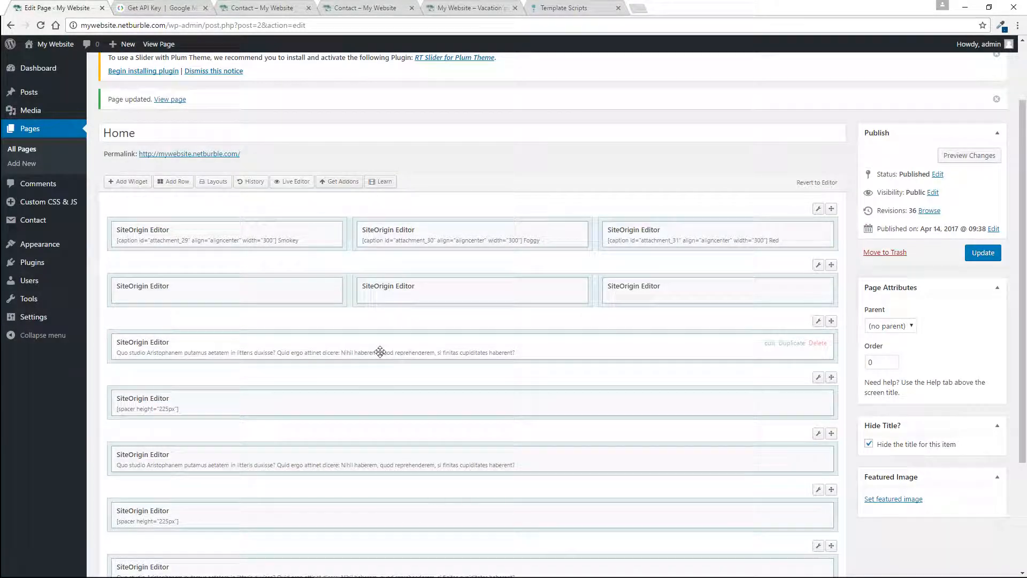
# - Insert a three-column row and drag it directly below the icon widget row
pyautogui.click(172, 185)
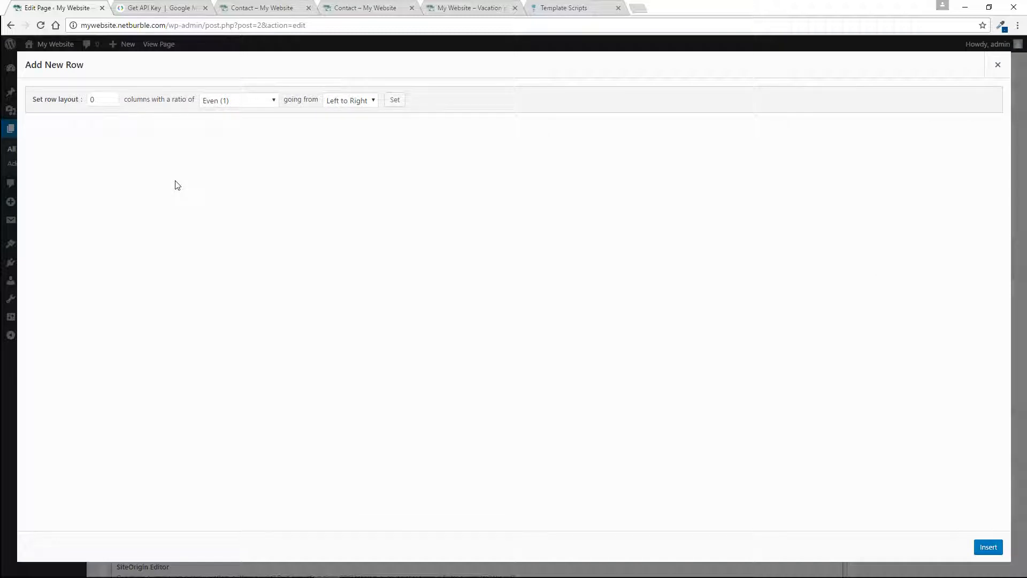
pyautogui.click(113, 98)
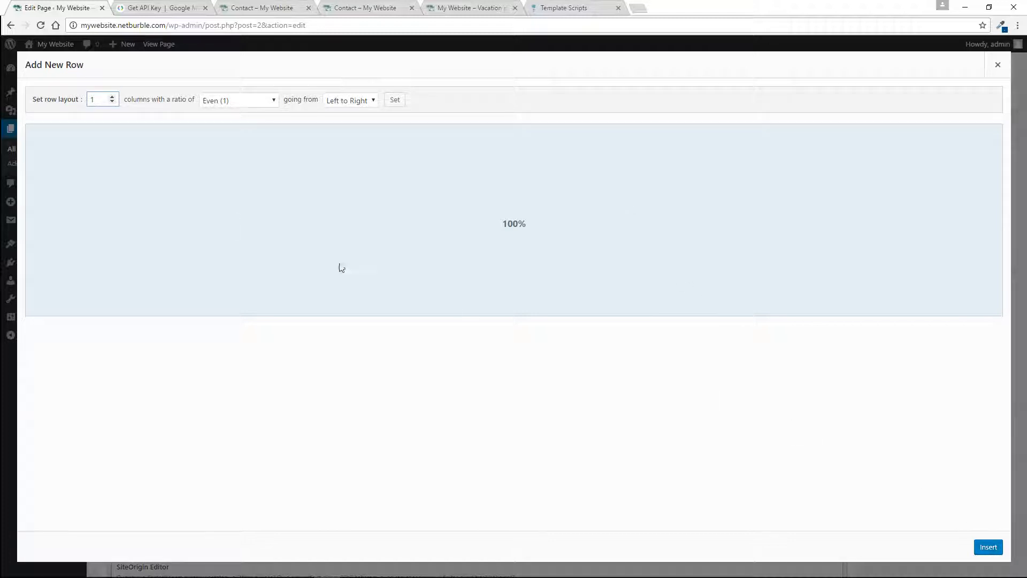
pyautogui.click(112, 97)
pyautogui.click(112, 98)
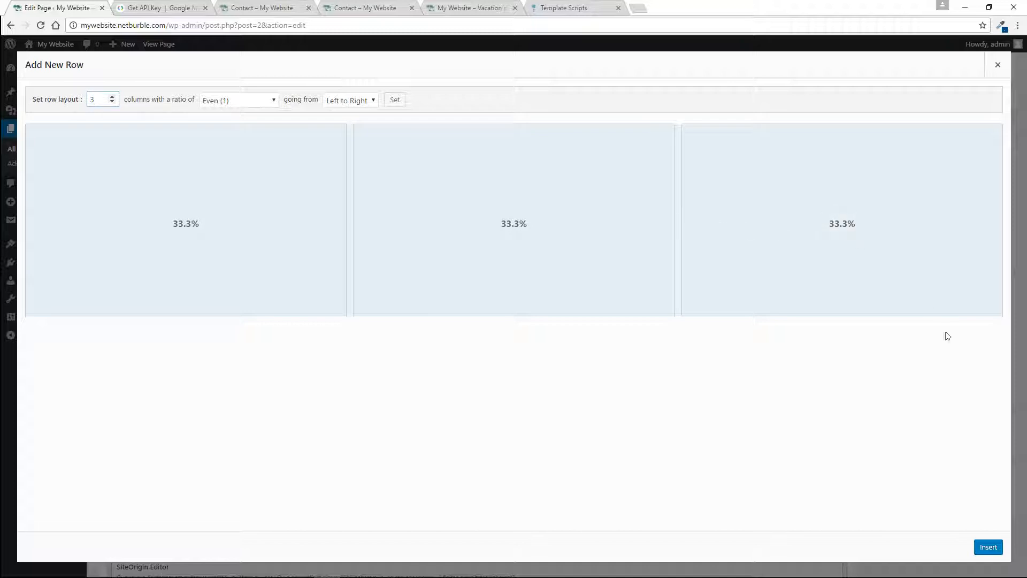
pyautogui.click(985, 548)
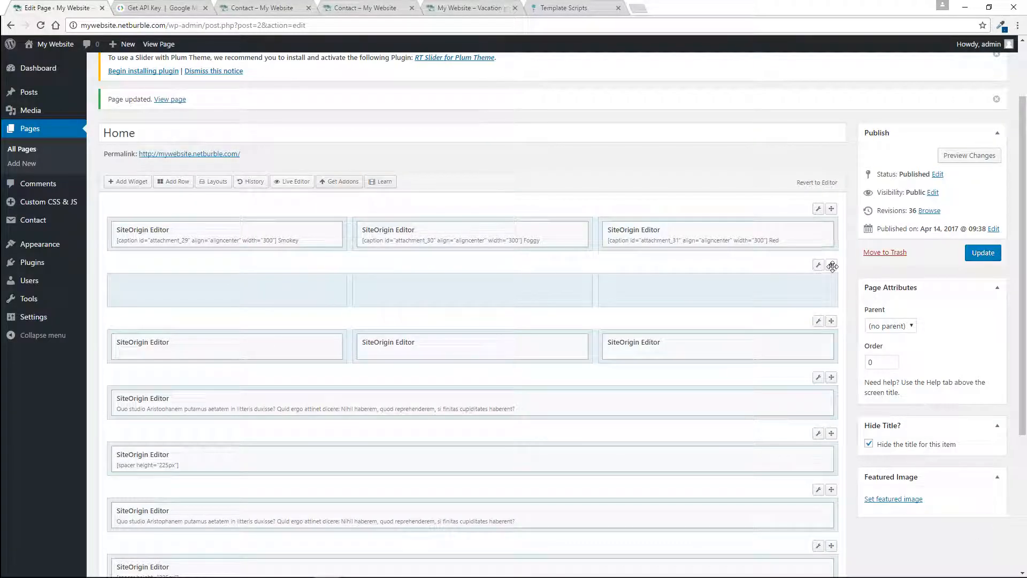
pyautogui.moveTo(832, 267); pyautogui.dragTo(834, 320)
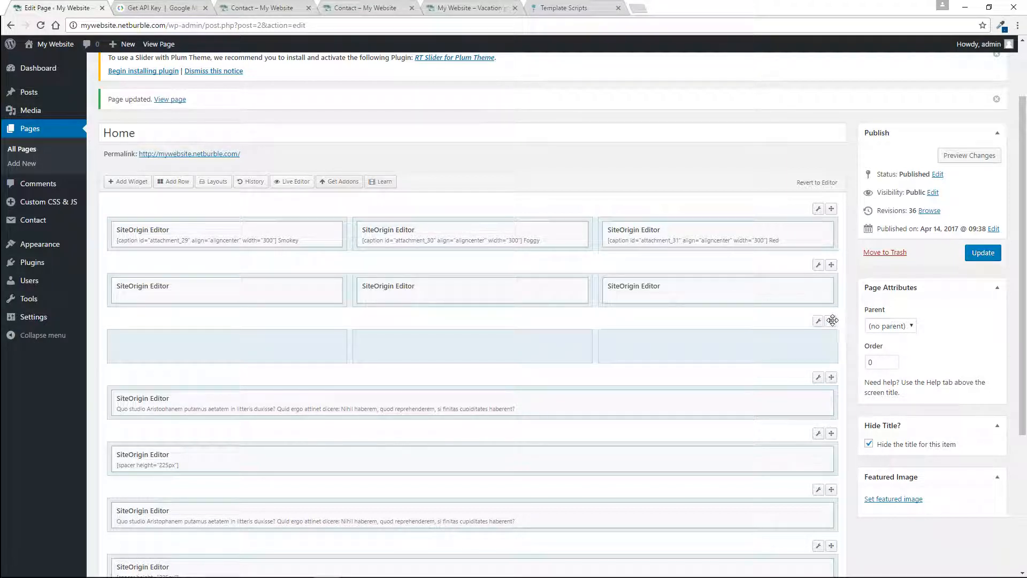
# - Set the empty three-column row's Layout padding to 0, 10, 0, 10 measured in %
pyautogui.moveTo(818, 322)
pyautogui.click(819, 322)
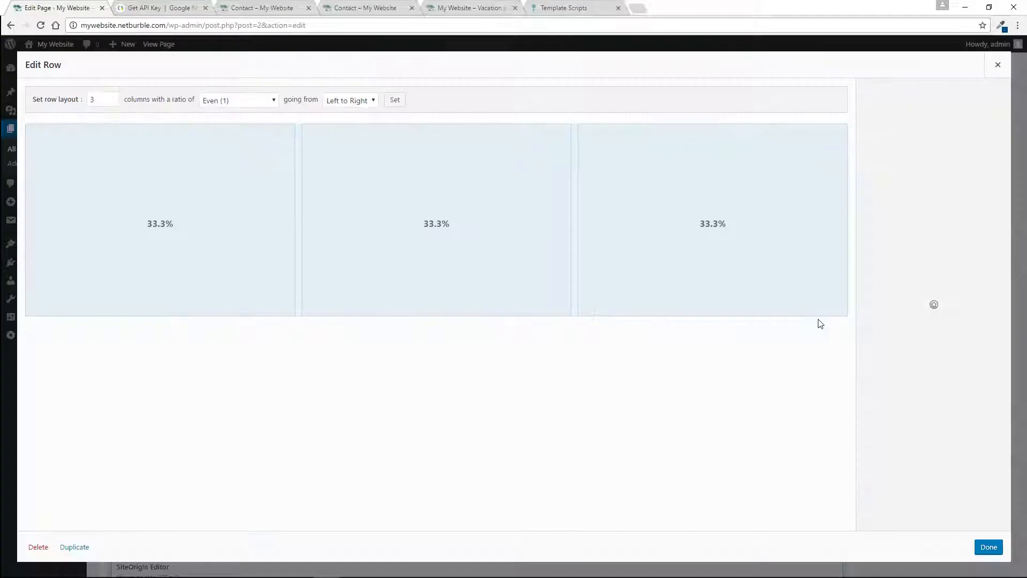
pyautogui.click(873, 150)
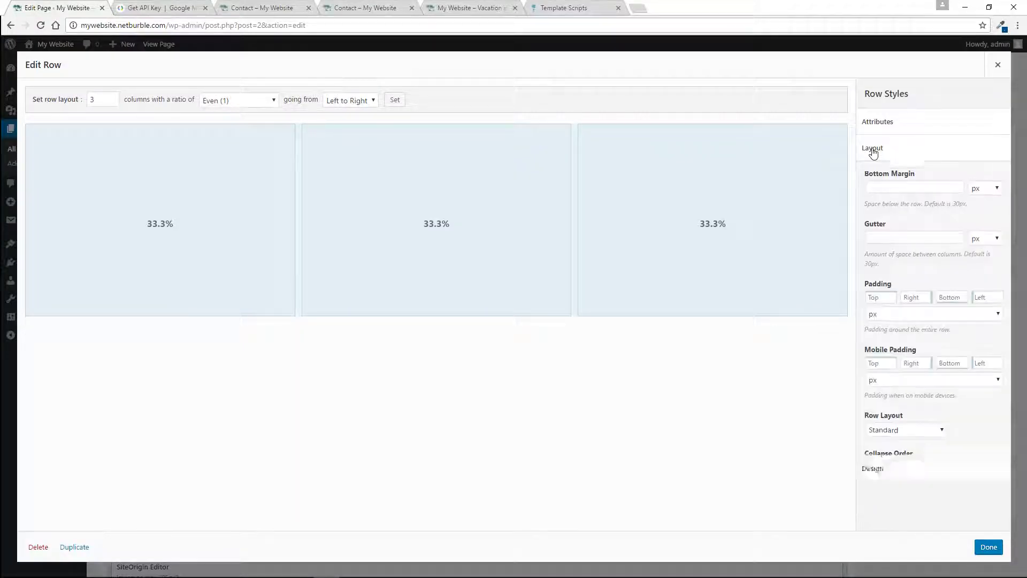
pyautogui.click(924, 300)
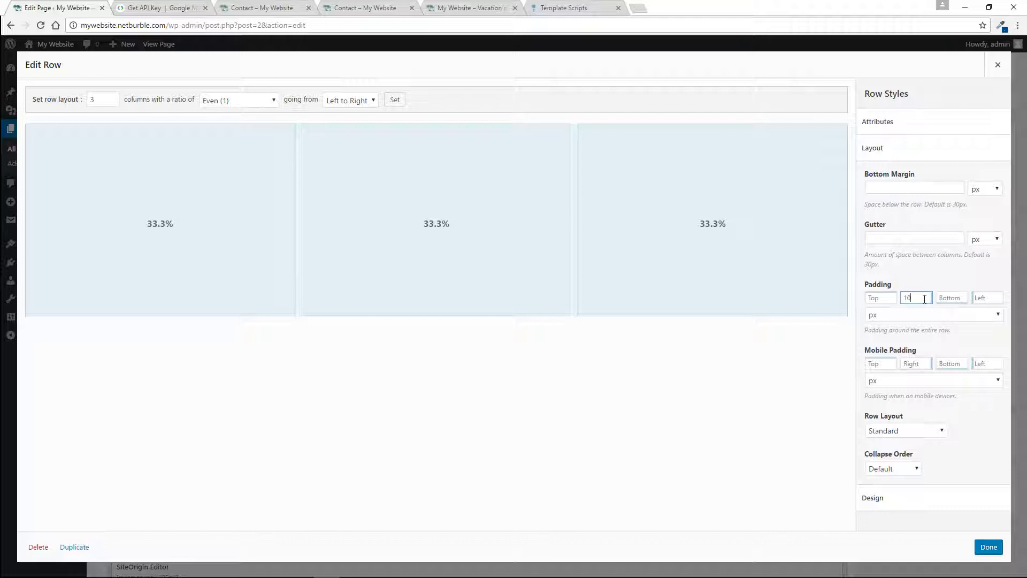
pyautogui.click(986, 299)
pyautogui.click(955, 299)
pyautogui.write('0')
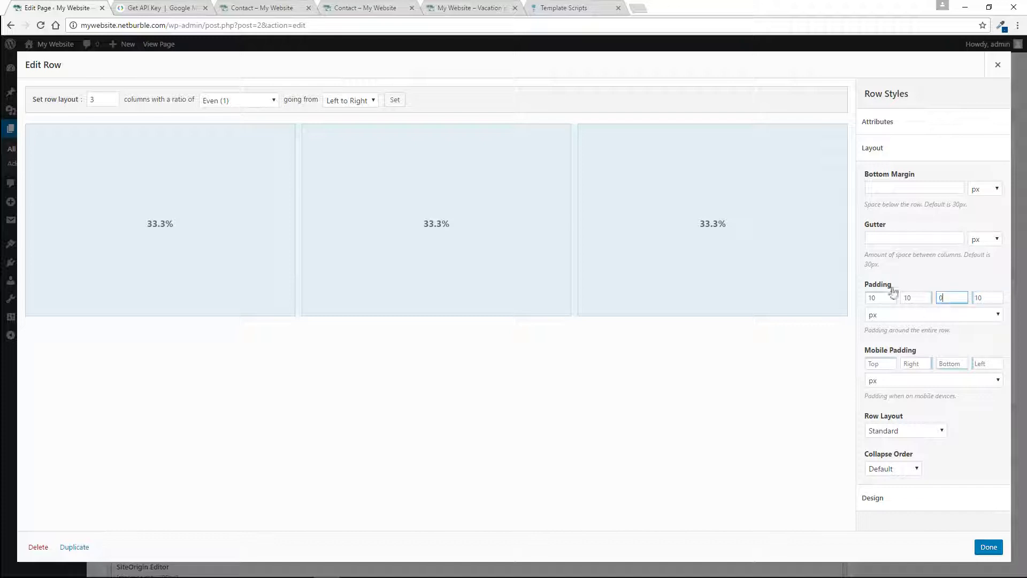
pyautogui.doubleClick(883, 297)
pyautogui.write('0')
pyautogui.click(997, 315)
pyautogui.click(880, 339)
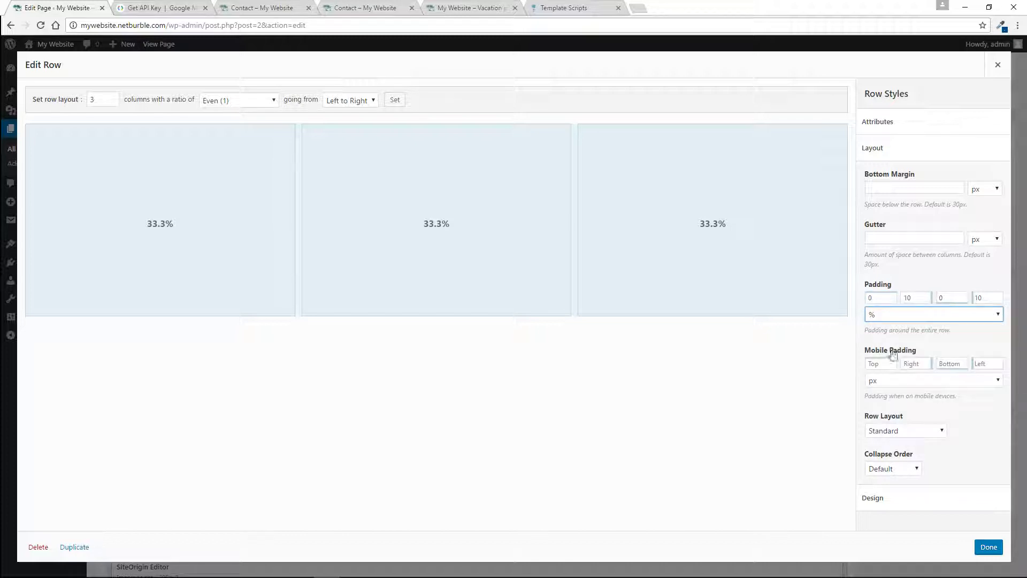
pyautogui.click(988, 548)
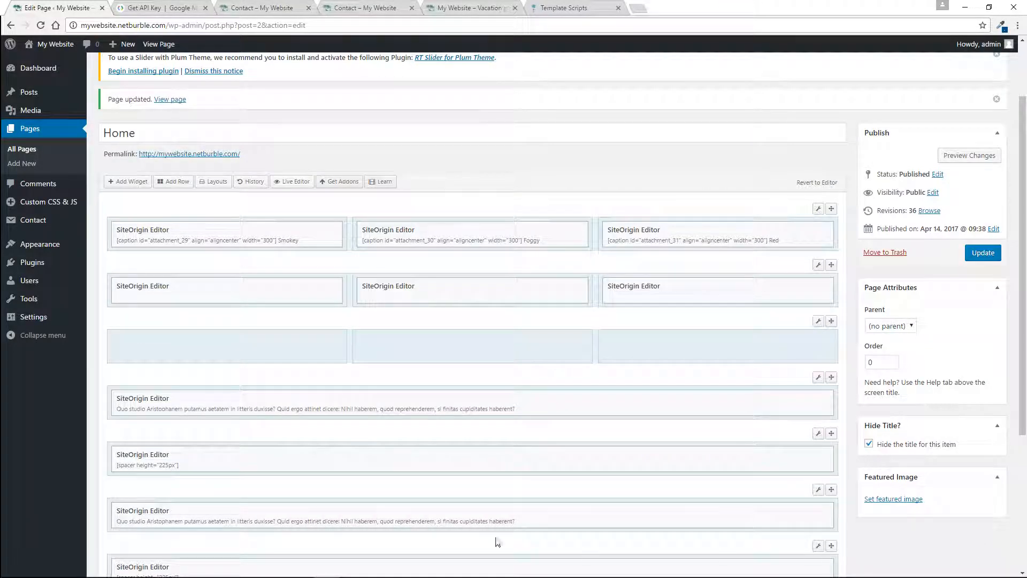
# - Add a SiteOrigin Button widget to the first cell and duplicate it into the middle and third cells
pyautogui.click(234, 344)
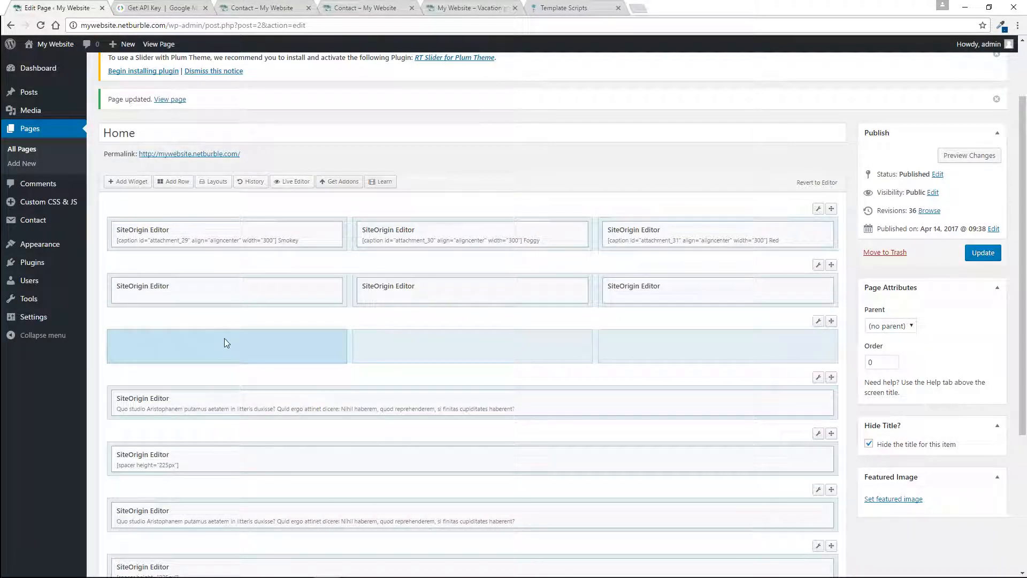
pyautogui.click(128, 183)
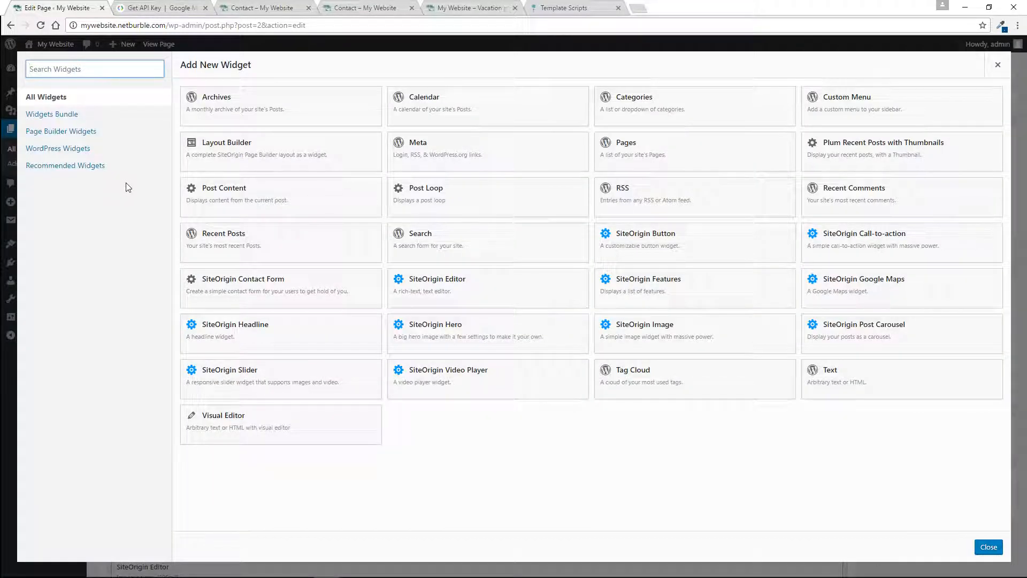
pyautogui.click(661, 243)
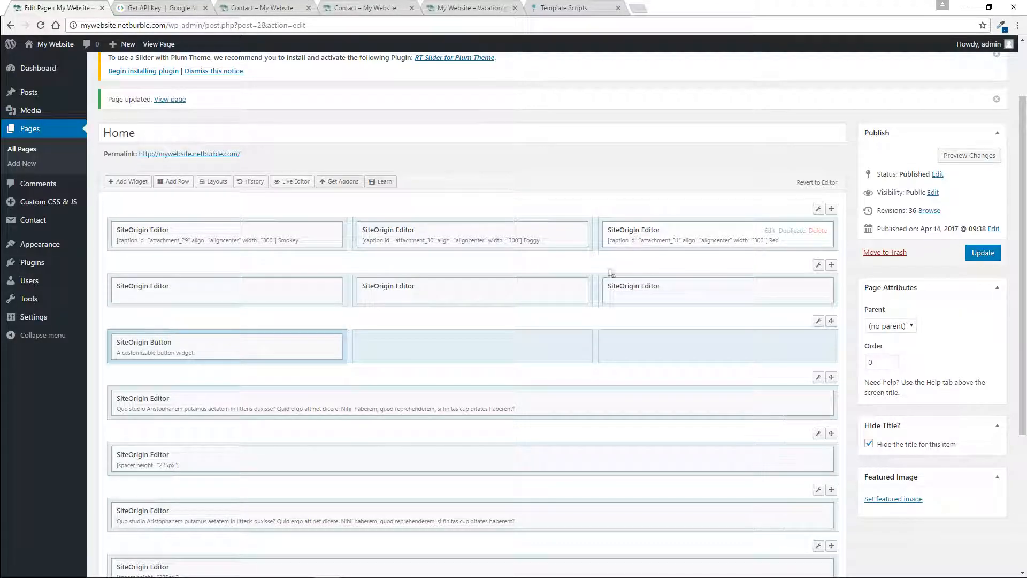
pyautogui.moveTo(280, 346)
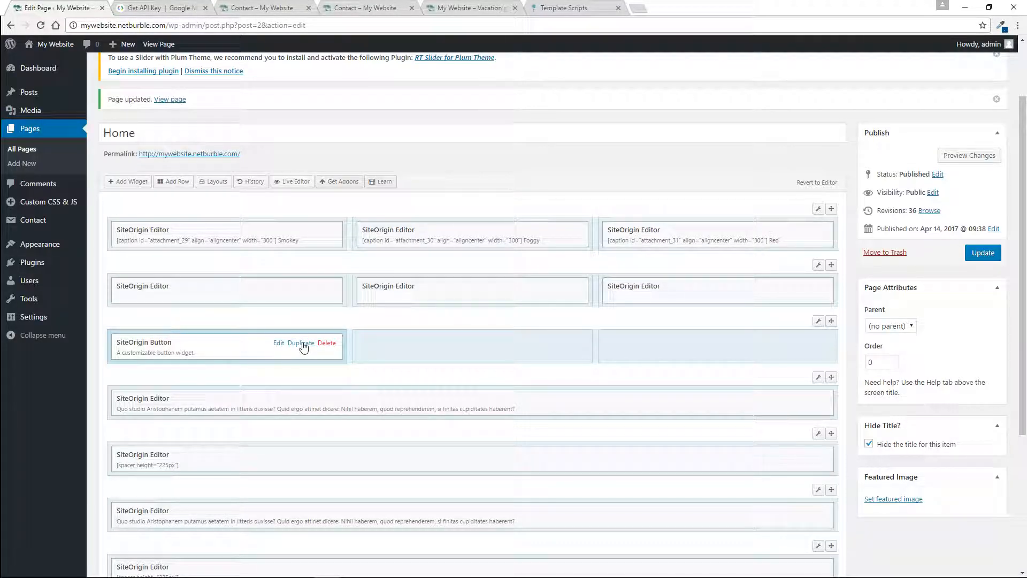
pyautogui.click(301, 344)
pyautogui.moveTo(241, 376); pyautogui.dragTo(484, 348)
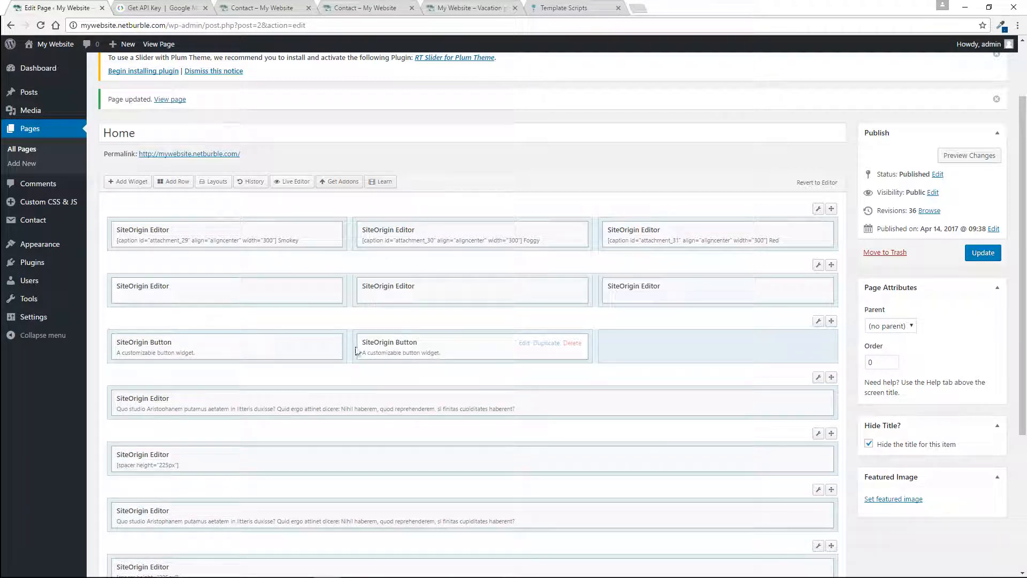
pyautogui.click(302, 345)
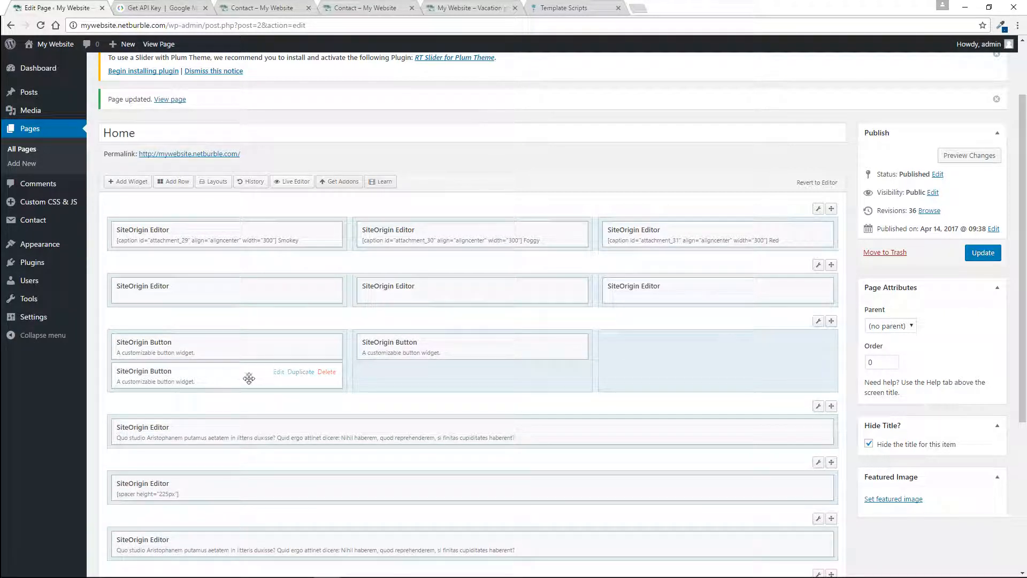
pyautogui.moveTo(243, 379); pyautogui.dragTo(731, 351)
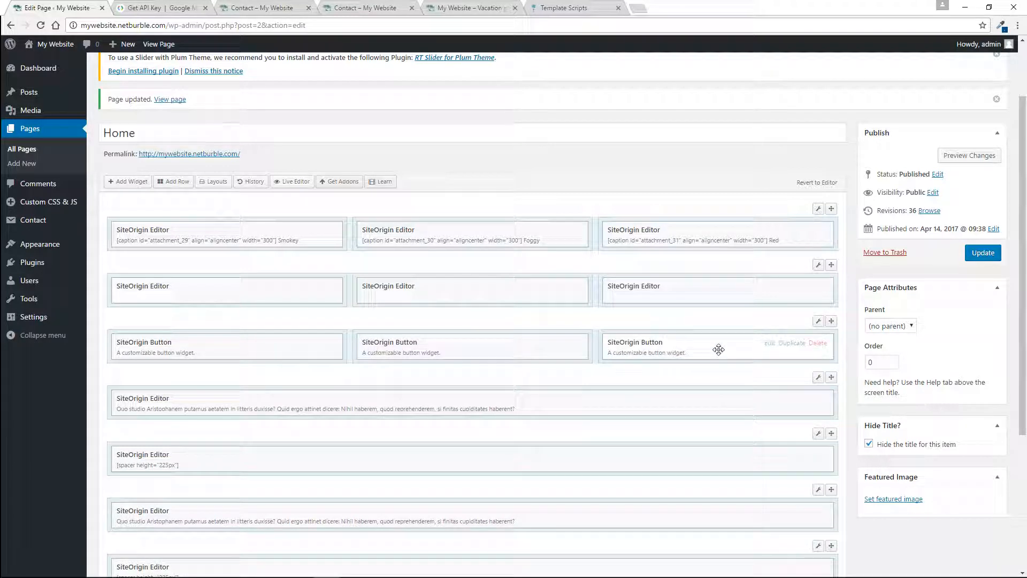
# - Label the first button 'Swimming Pool' and paste a YouTube video link as its destination URL
pyautogui.moveTo(277, 345)
pyautogui.click(278, 345)
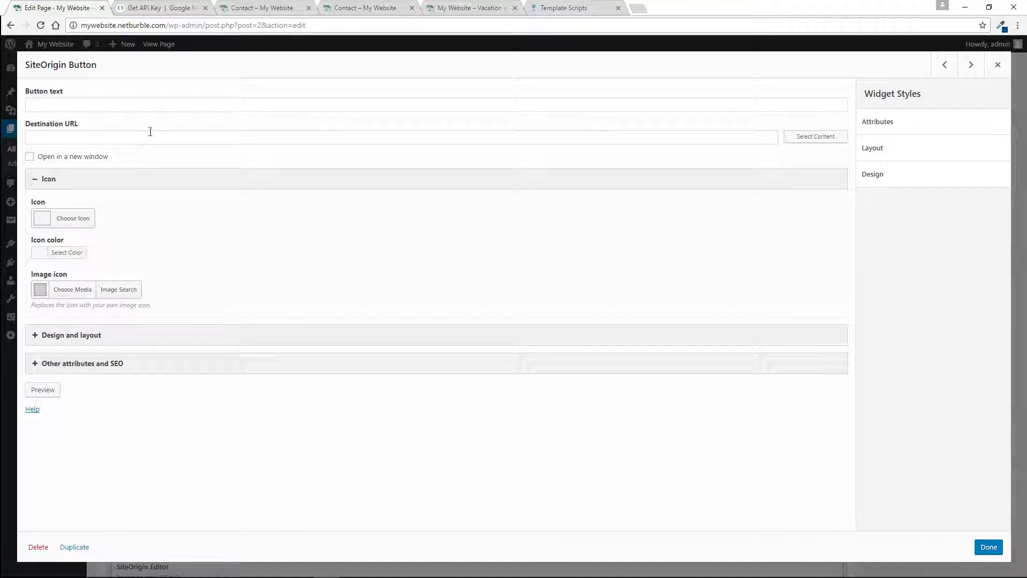
pyautogui.click(174, 139)
pyautogui.rightClick(128, 140)
pyautogui.click(156, 208)
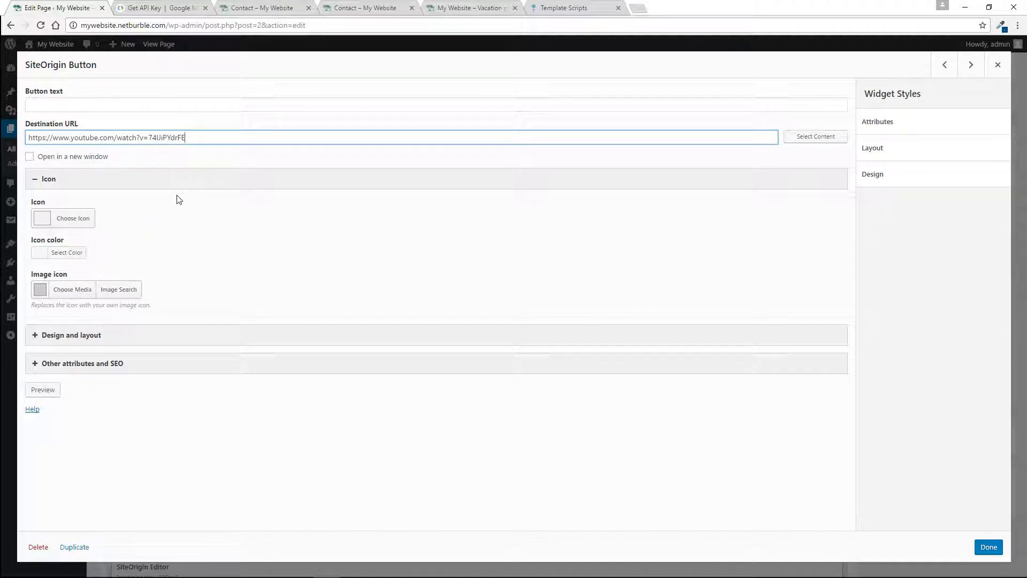
pyautogui.click(168, 106)
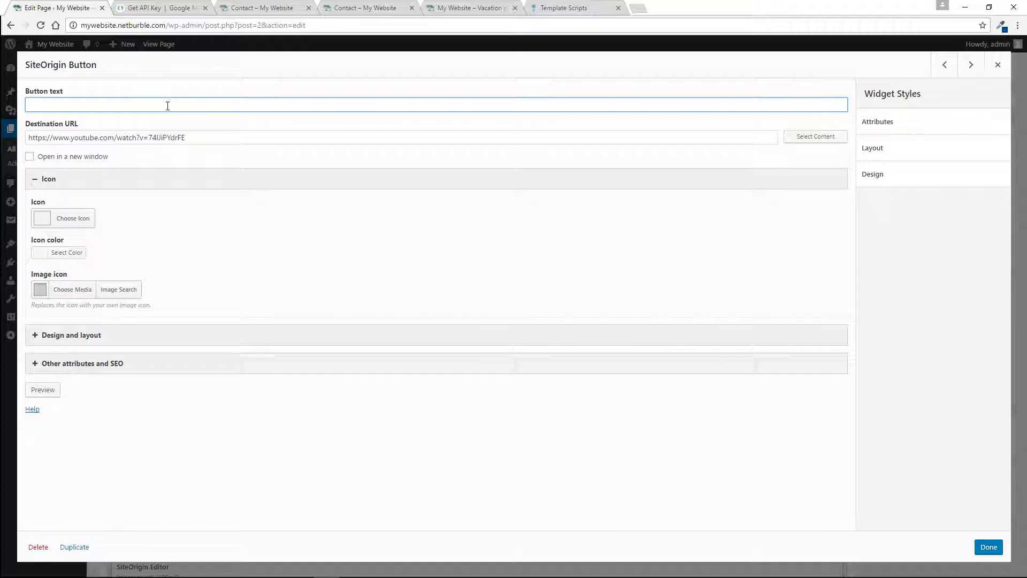
pyautogui.write('Swimming Pool')
pyautogui.click(989, 548)
pyautogui.moveTo(527, 348)
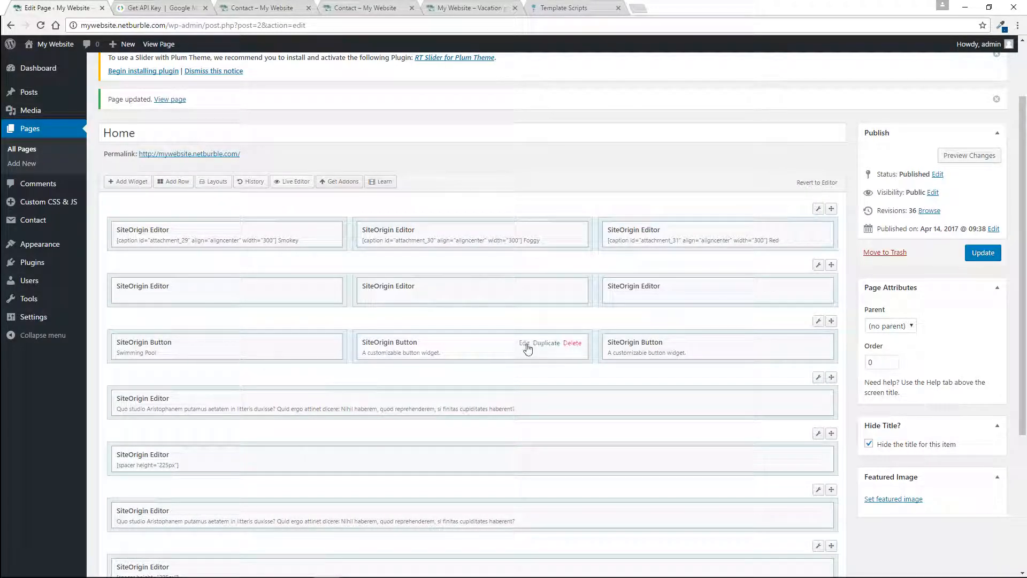
# - Label the middle button 'Spa Bath' with a pasted YouTube destination URL
pyautogui.click(525, 344)
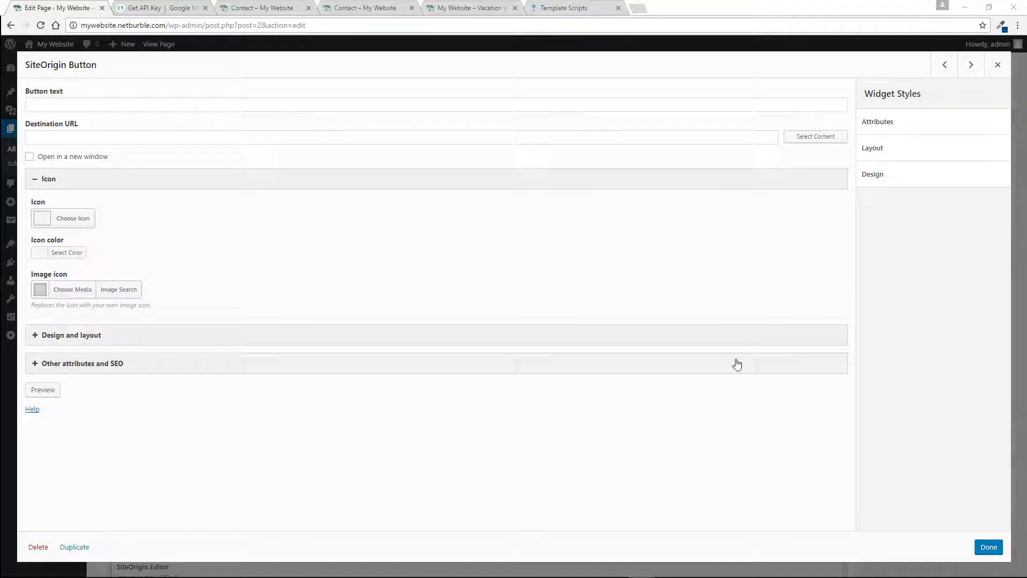
pyautogui.click(98, 134)
pyautogui.write('https://www.youtube.com/watch?v=x9MrhY6Xnbw')
pyautogui.click(110, 103)
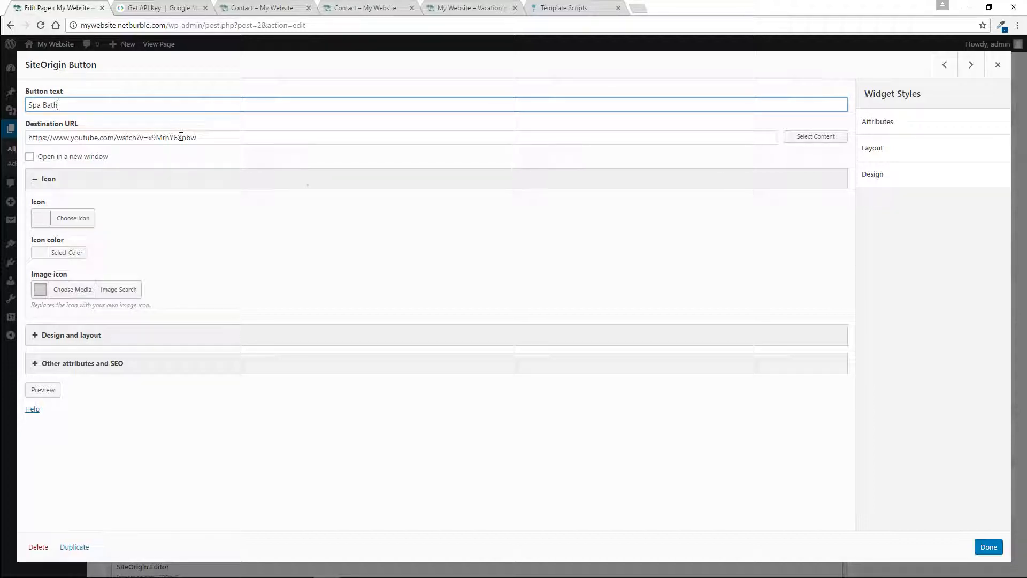
pyautogui.click(988, 546)
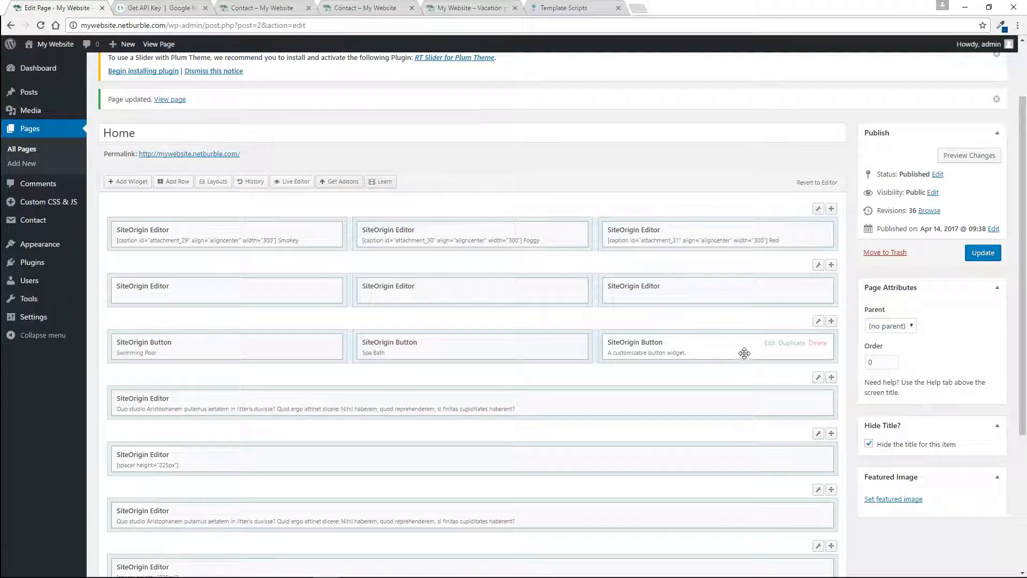
pyautogui.click(769, 345)
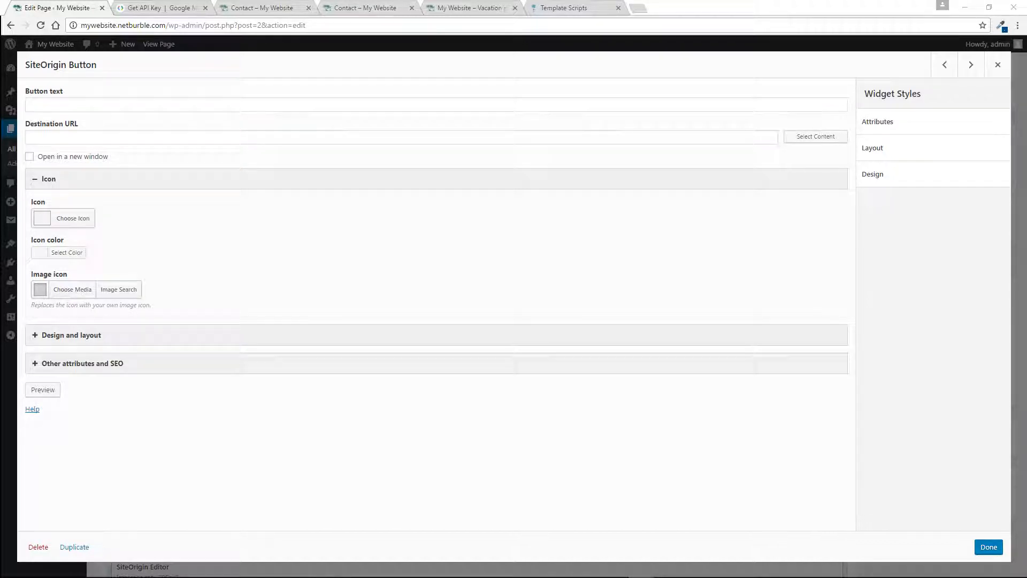
# - Label the third button 'Beach' with a pasted YouTube link, then update the Home page
pyautogui.click(153, 134)
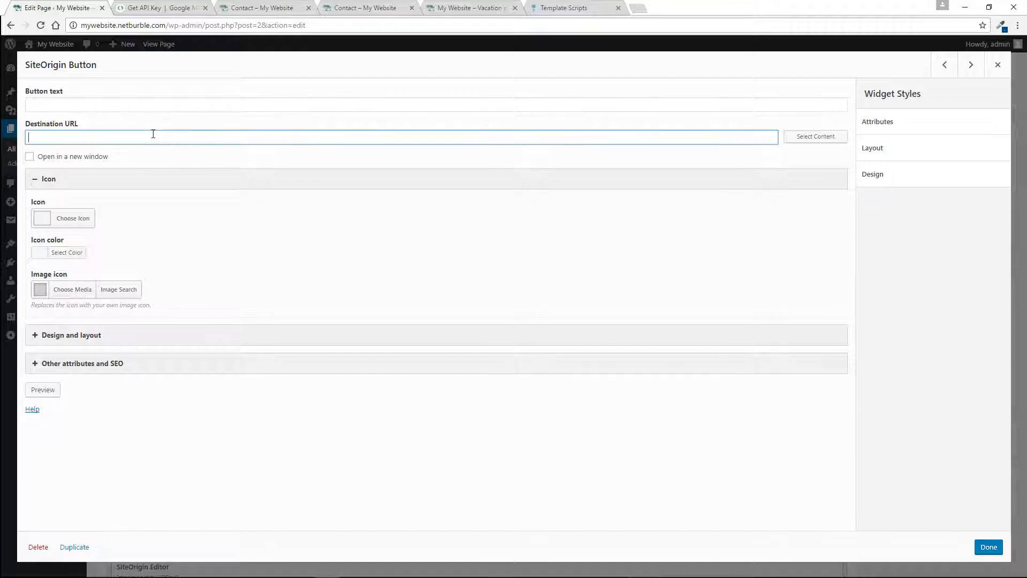
pyautogui.rightClick(159, 136)
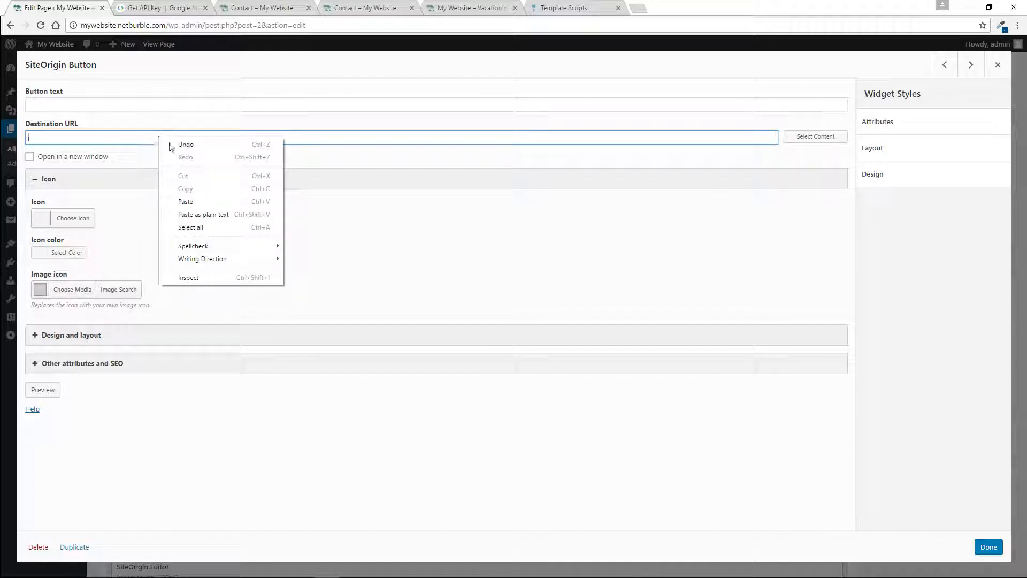
pyautogui.click(186, 201)
pyautogui.click(155, 105)
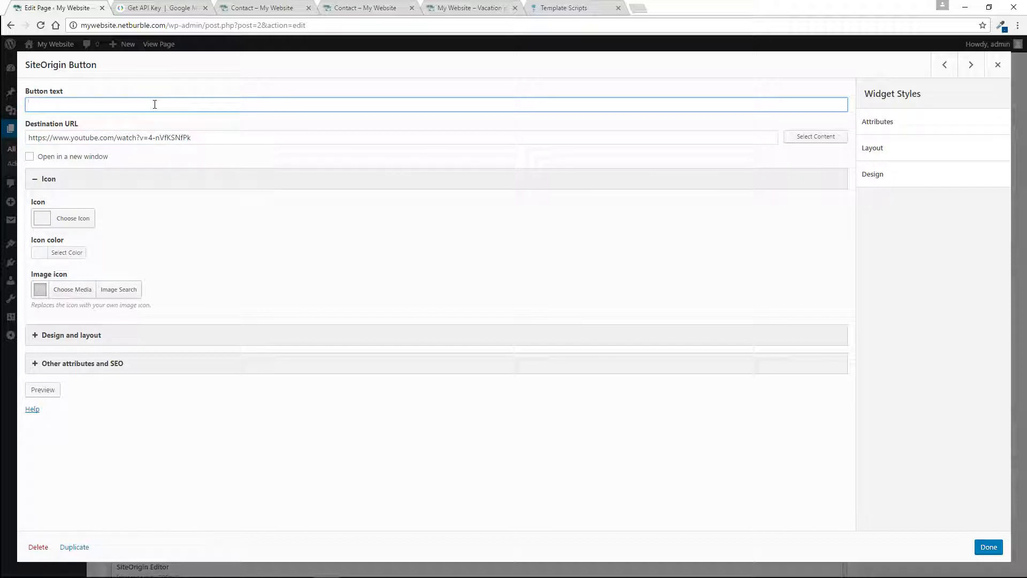
pyautogui.write('Beach')
pyautogui.click(988, 549)
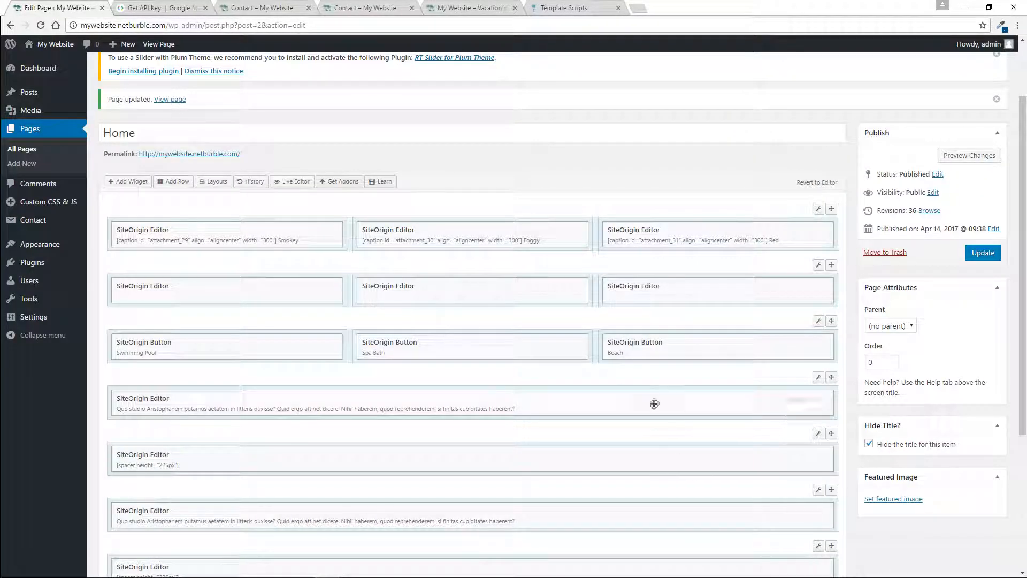
pyautogui.click(979, 254)
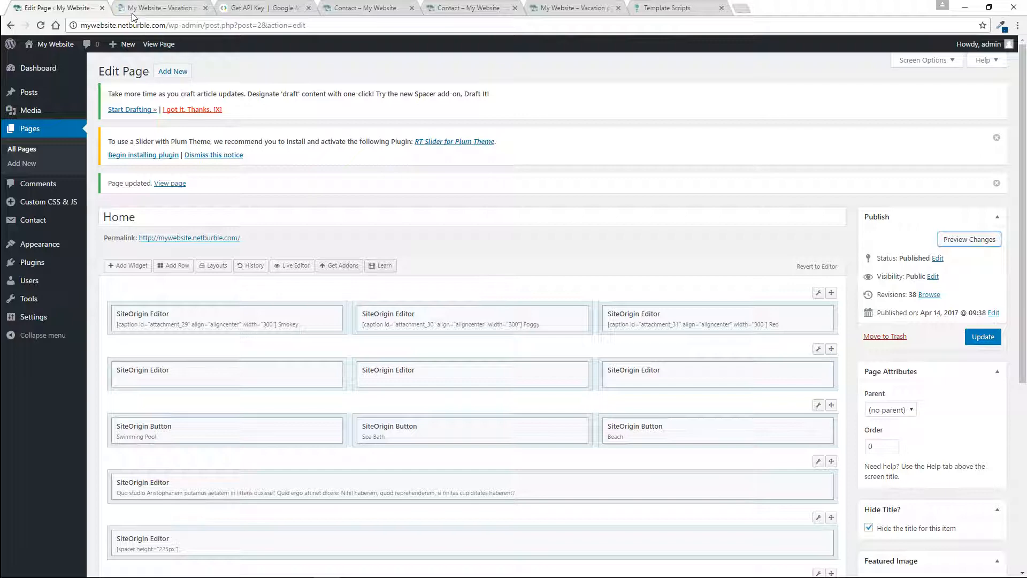
# - On the live site, play the Swimming Pool button's video popup and close it
pyautogui.click(151, 10)
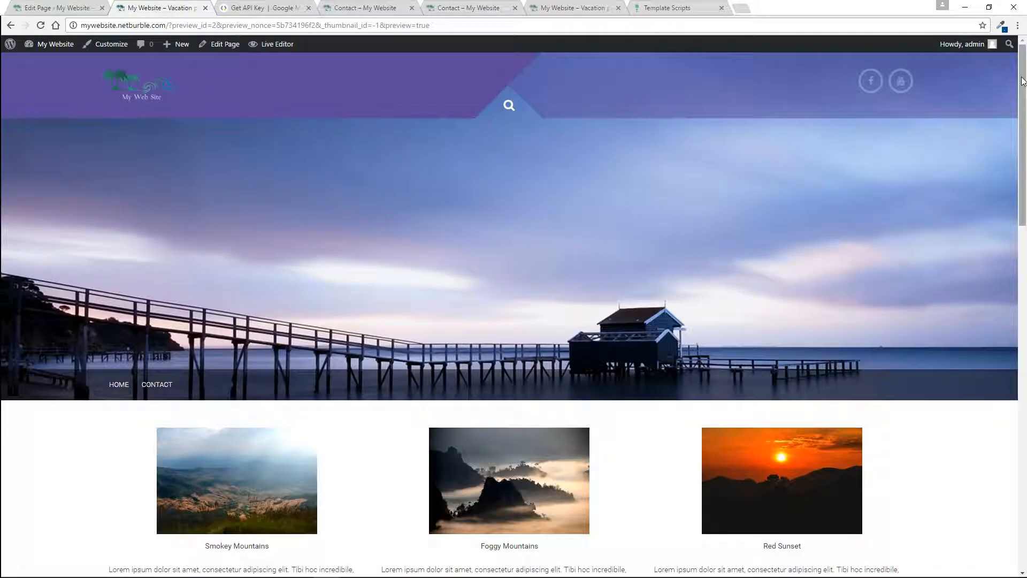
pyautogui.moveTo(1022, 71); pyautogui.dragTo(1021, 212)
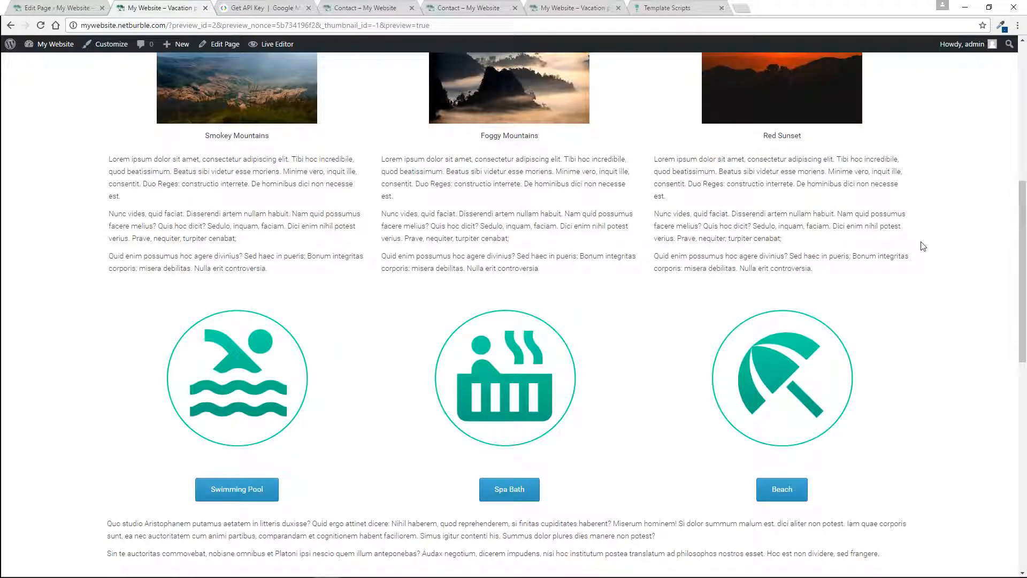
pyautogui.click(251, 491)
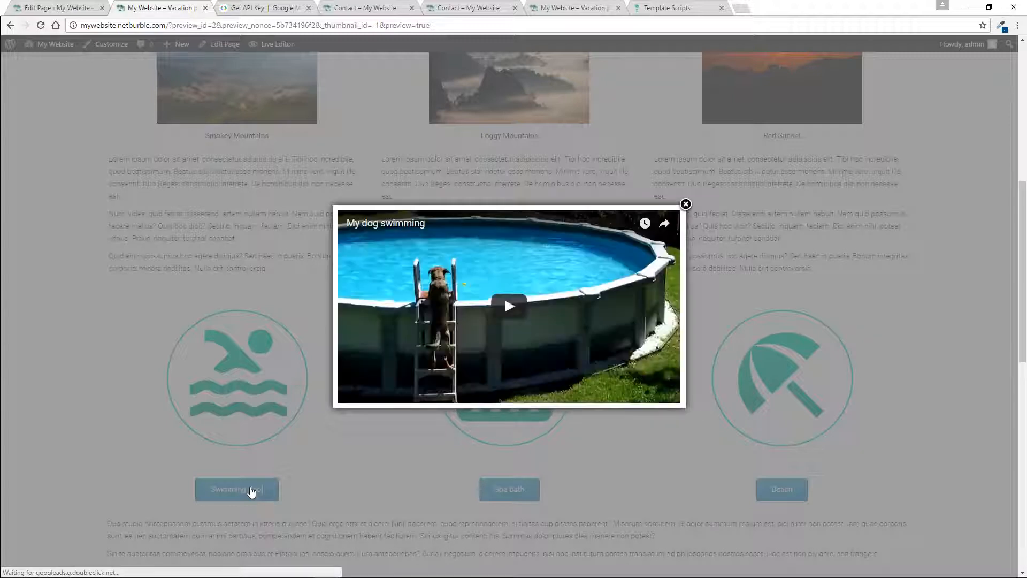
pyautogui.click(515, 309)
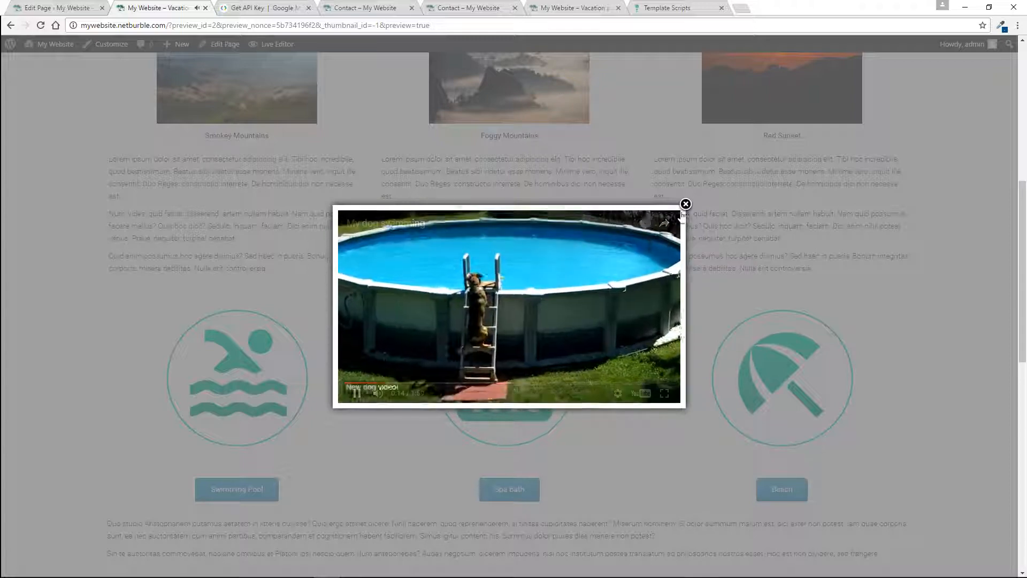
pyautogui.click(685, 204)
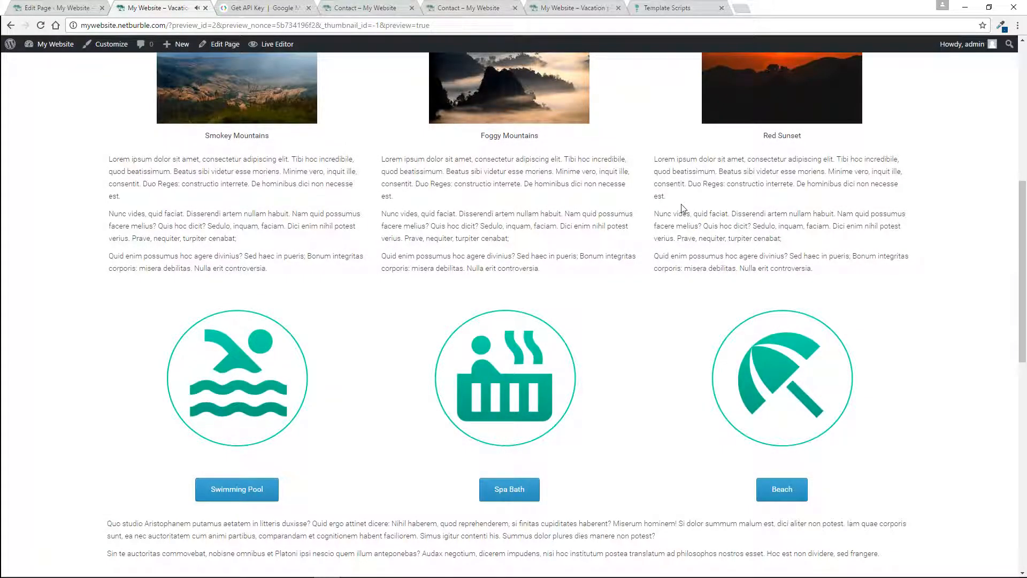
# - Play and close the Spa Bath and Beach buttons' video popups
pyautogui.click(525, 491)
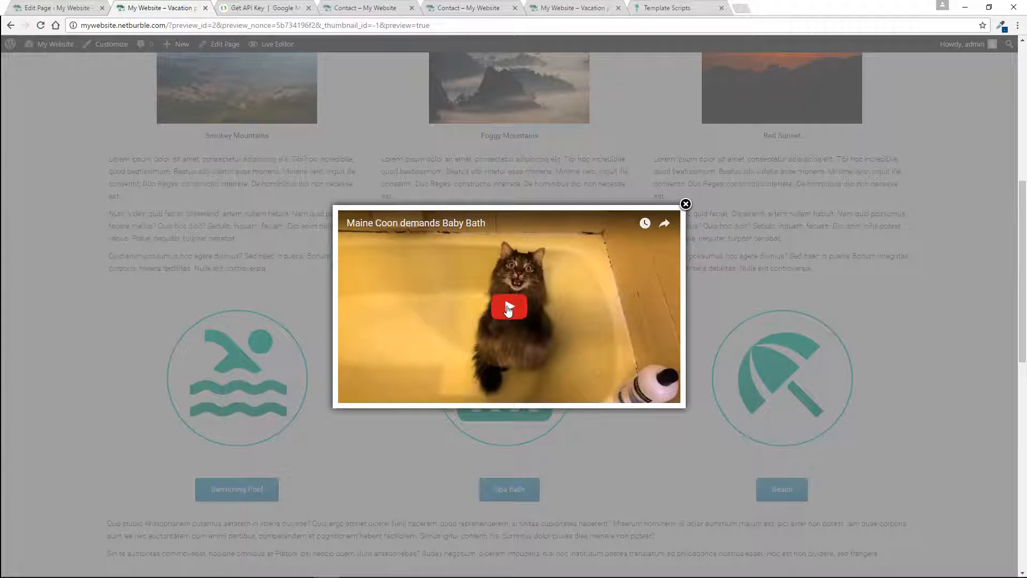
pyautogui.click(508, 309)
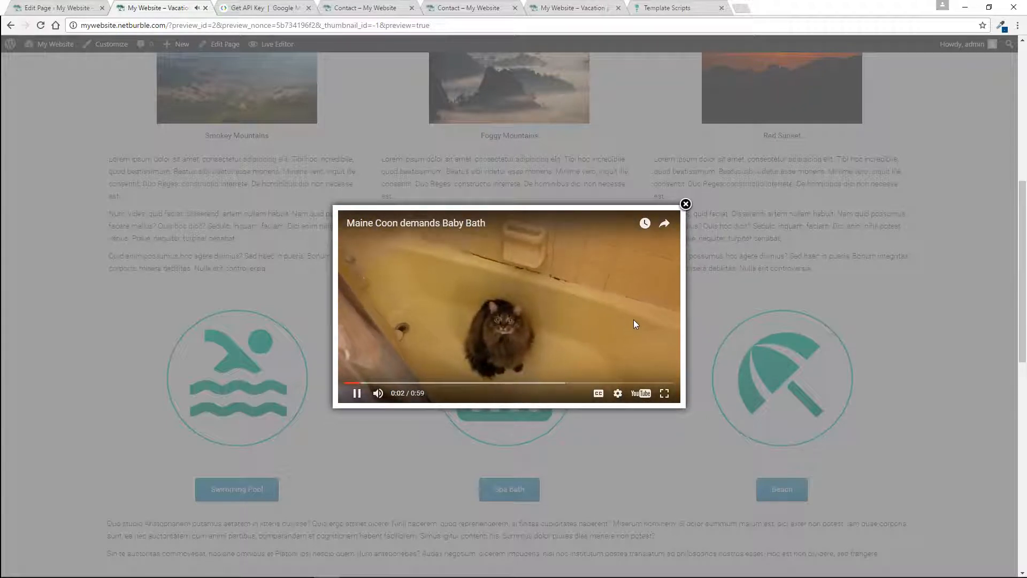
pyautogui.click(686, 204)
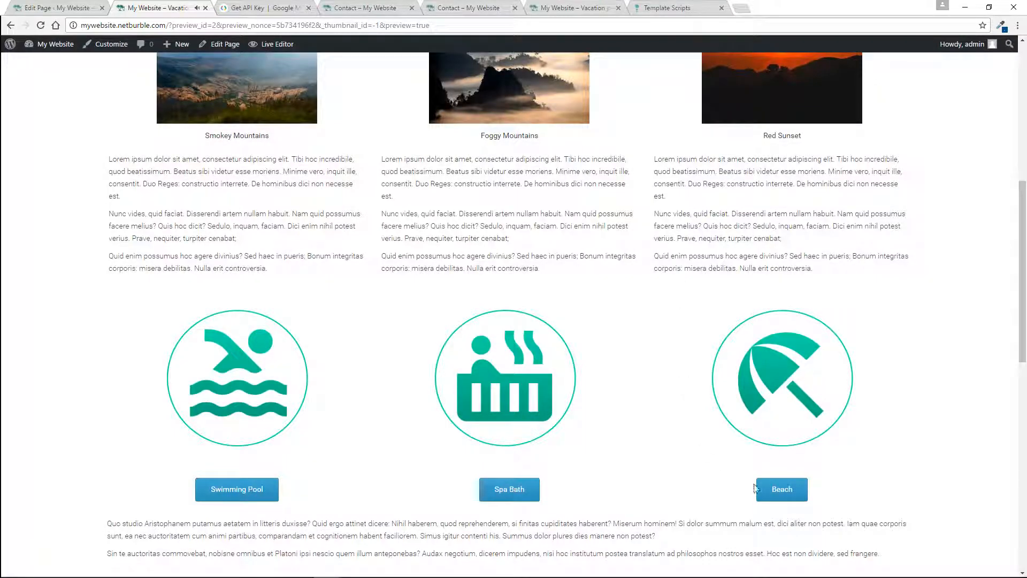
pyautogui.click(783, 490)
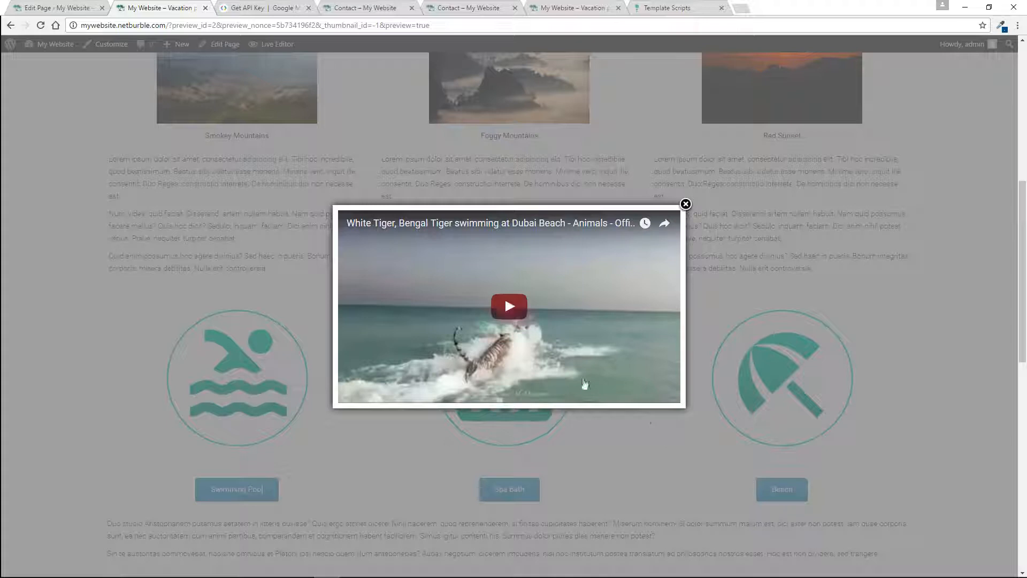
pyautogui.click(509, 306)
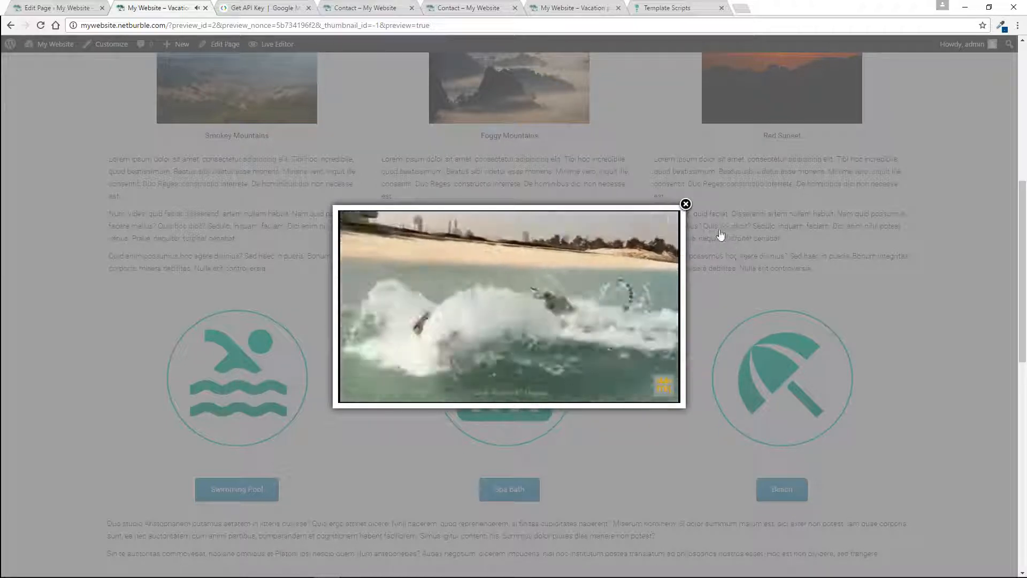
pyautogui.click(685, 204)
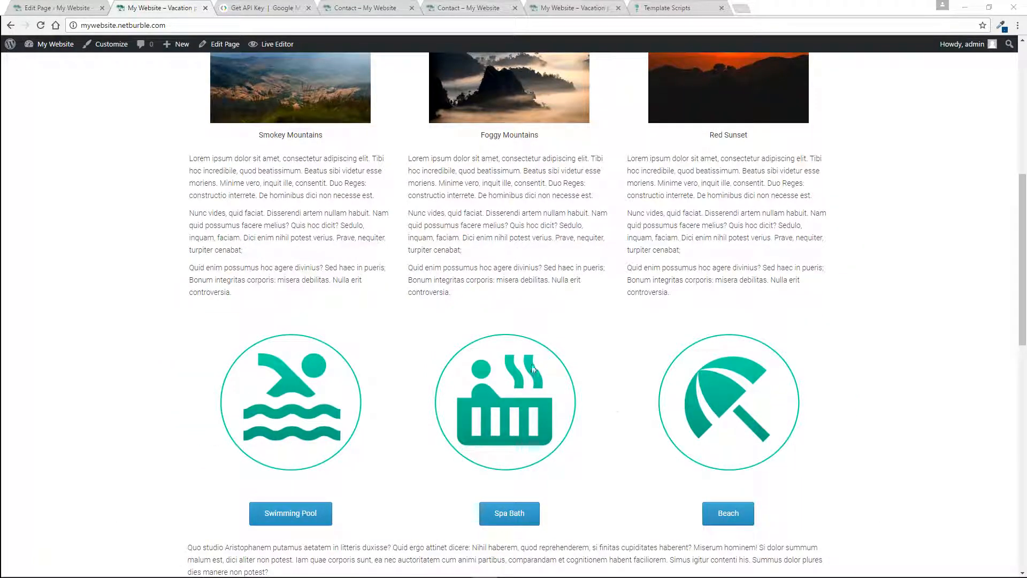
# - Close the Template Scripts, Vacation preview, two Contact and Google API key tabs, returning to the Home editor
pyautogui.click(722, 8)
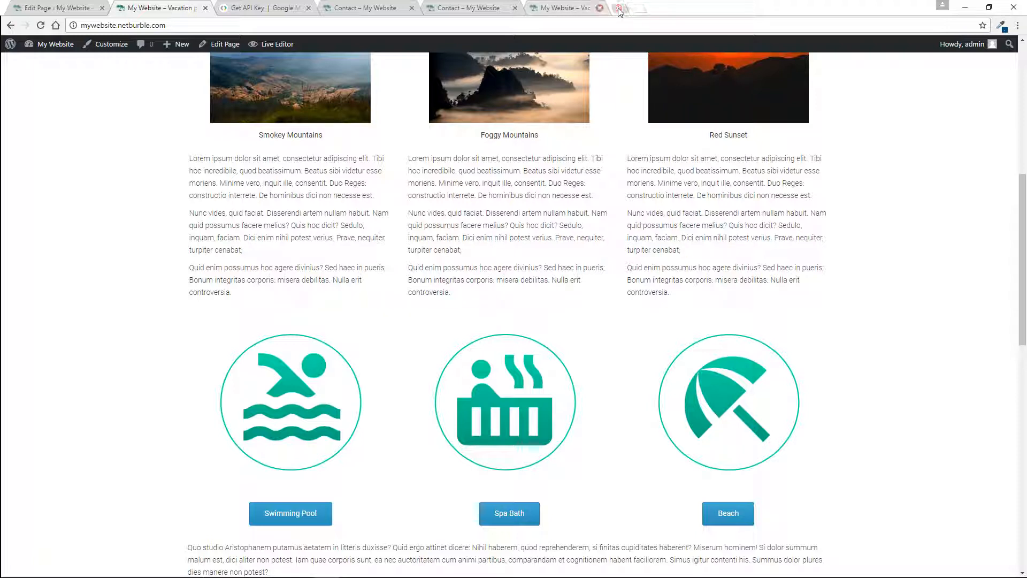
pyautogui.click(618, 8)
pyautogui.click(515, 8)
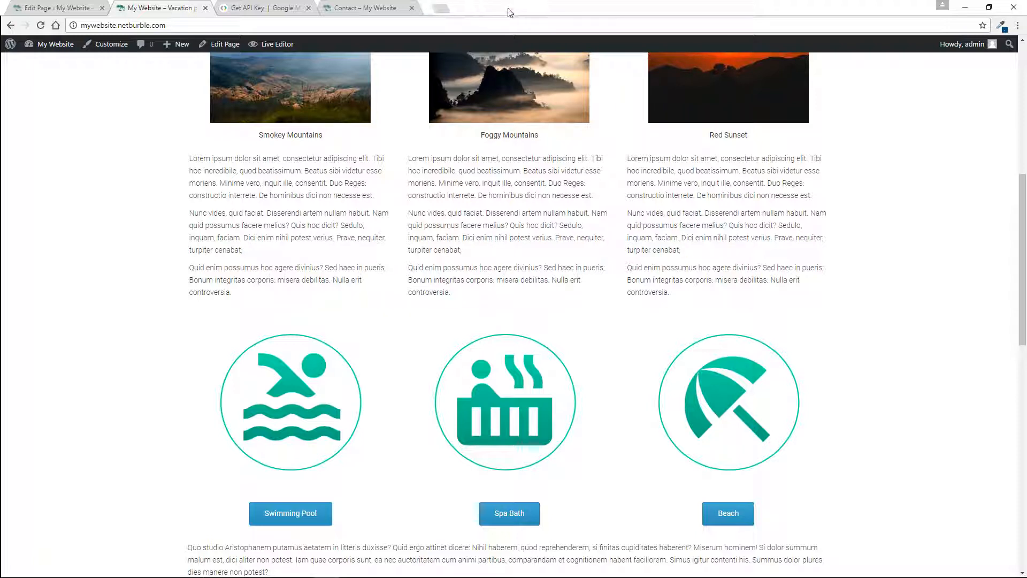
pyautogui.click(412, 8)
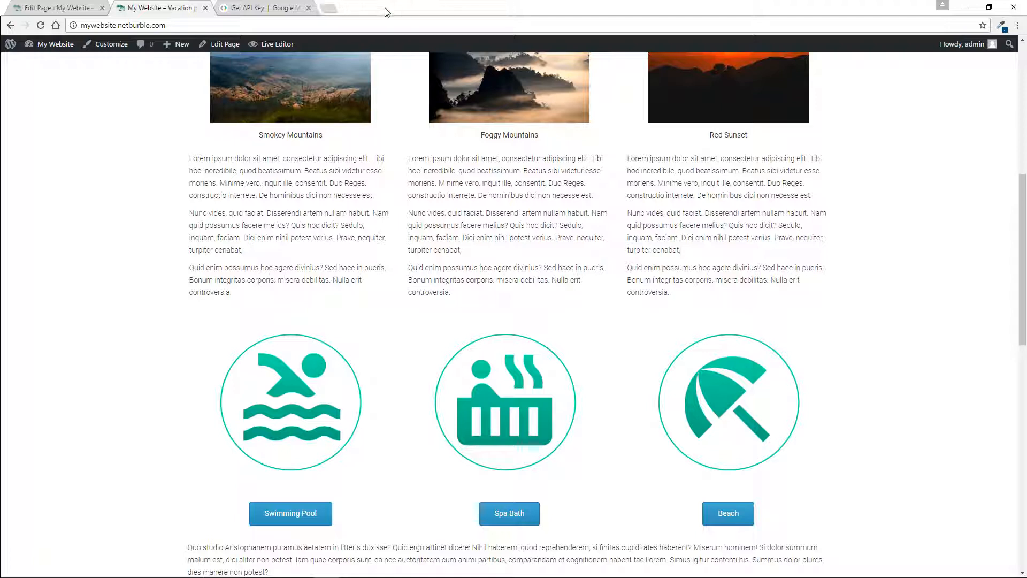
pyautogui.click(309, 8)
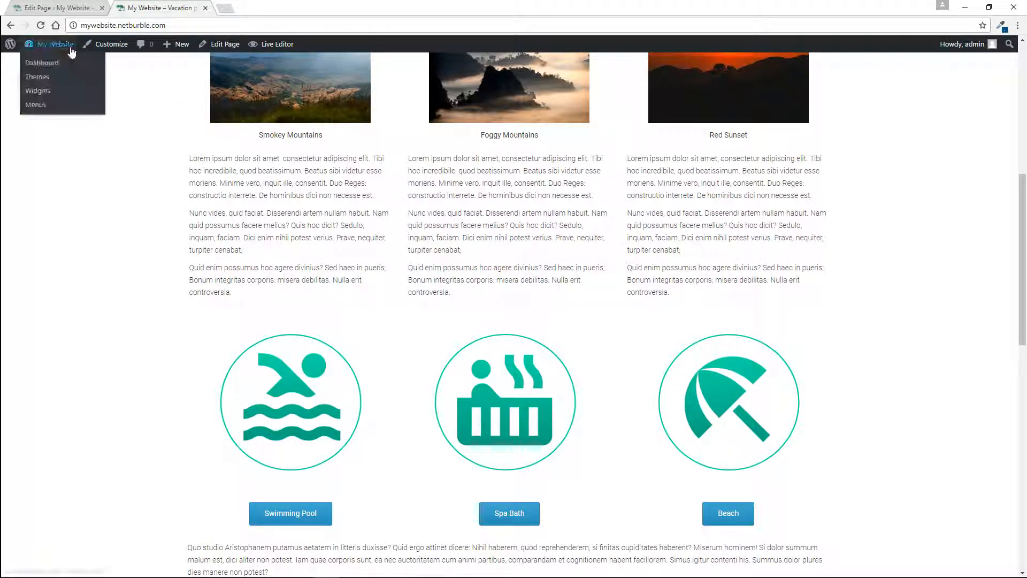
pyautogui.click(61, 8)
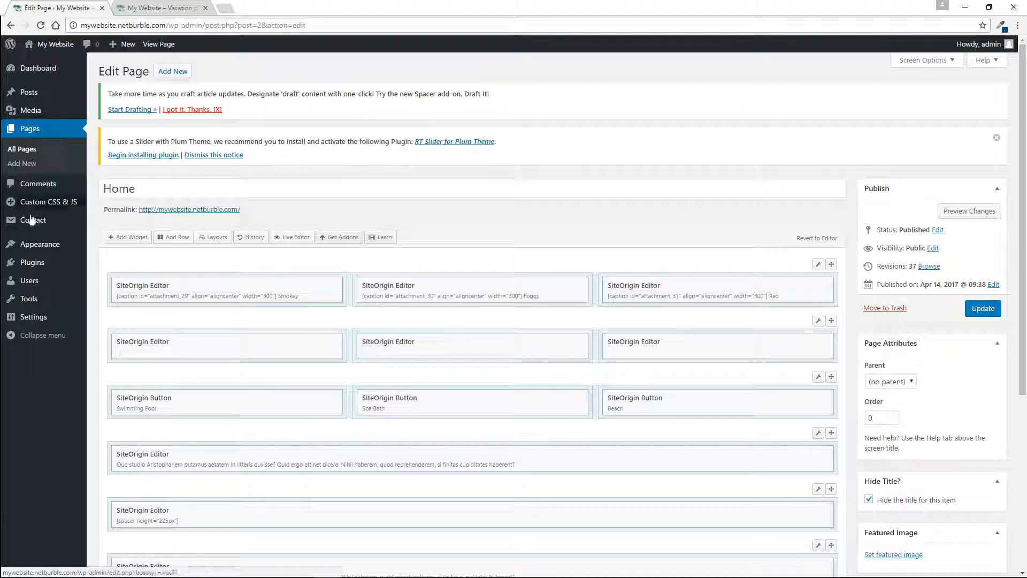
# - Search the installed plugins for 'disable comments'
pyautogui.click(30, 261)
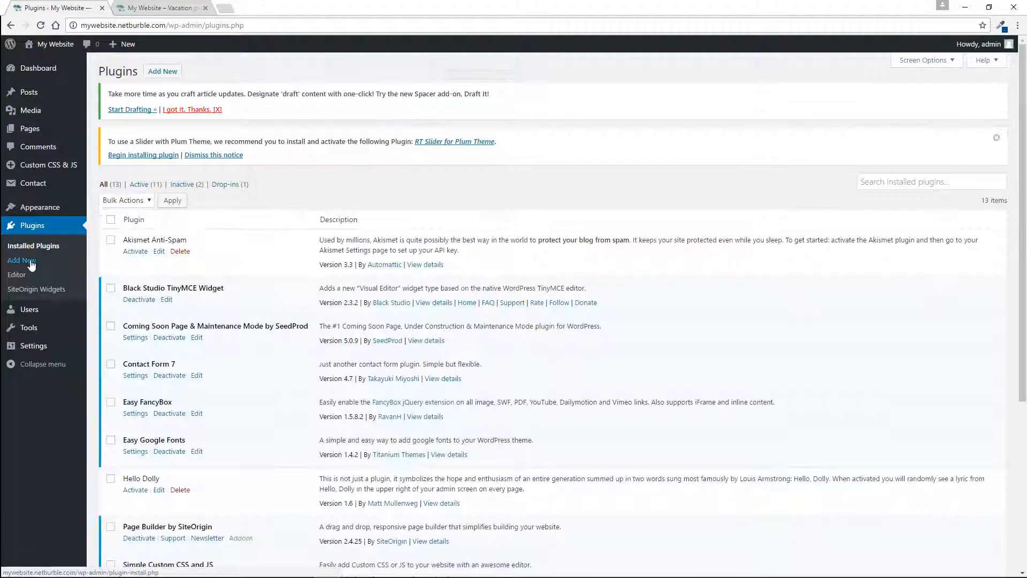
pyautogui.click(891, 183)
pyautogui.write('disable comments')
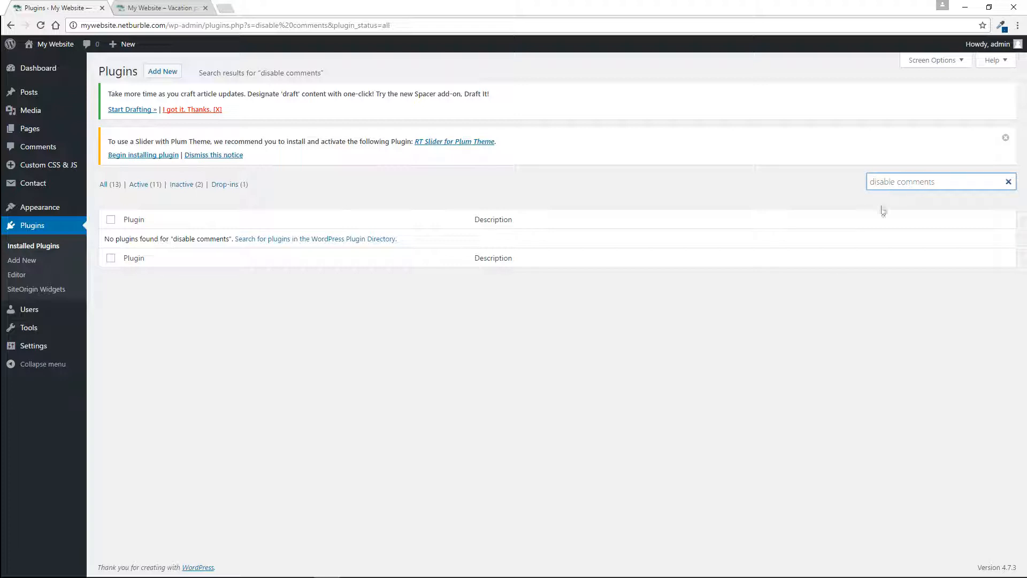
# - Install and activate Disable Comments from the plugin directory and open its settings
pyautogui.click(319, 242)
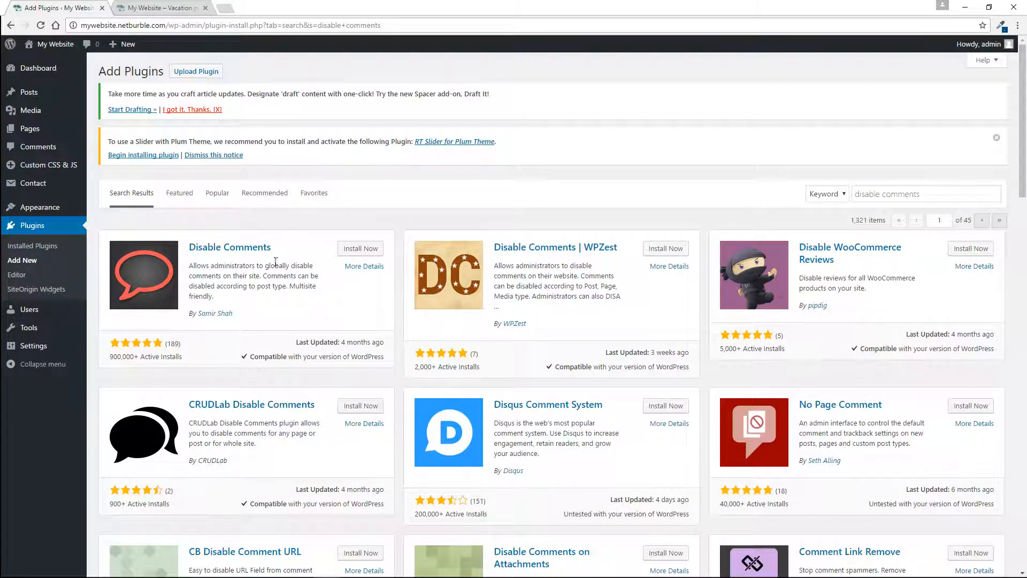
pyautogui.click(360, 250)
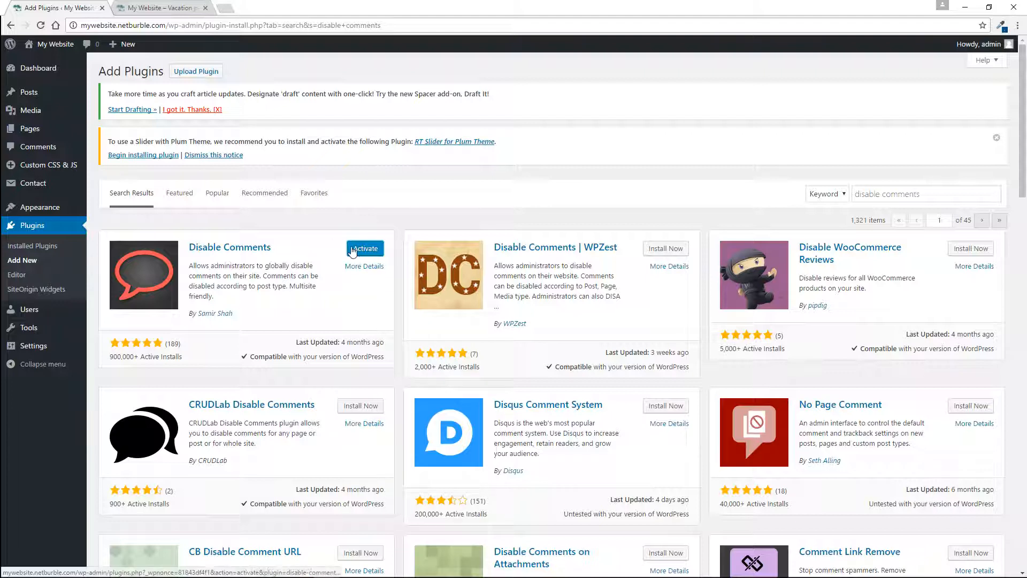
pyautogui.click(362, 250)
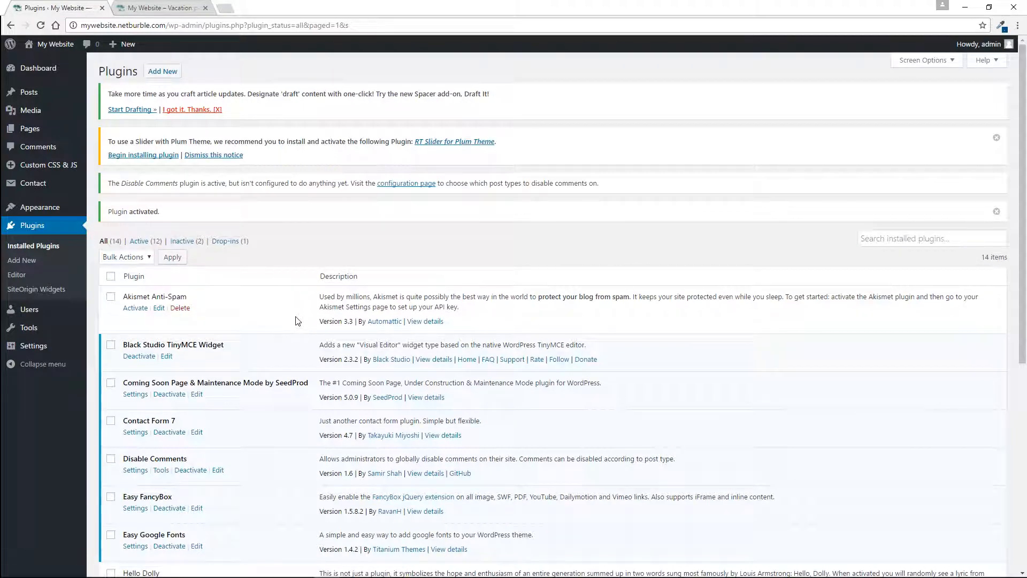
pyautogui.scroll(-1, 298, 321)
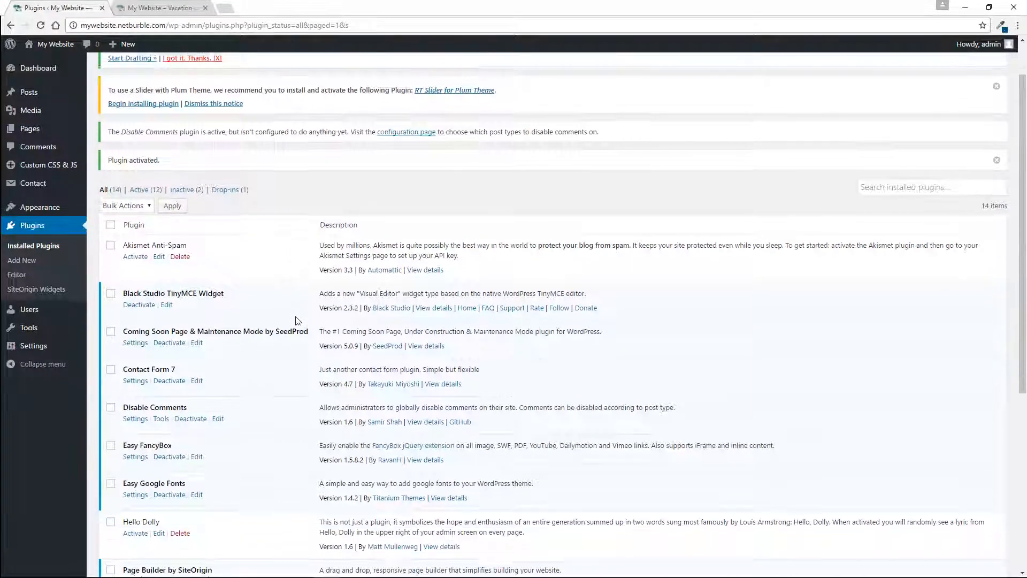
pyautogui.click(135, 417)
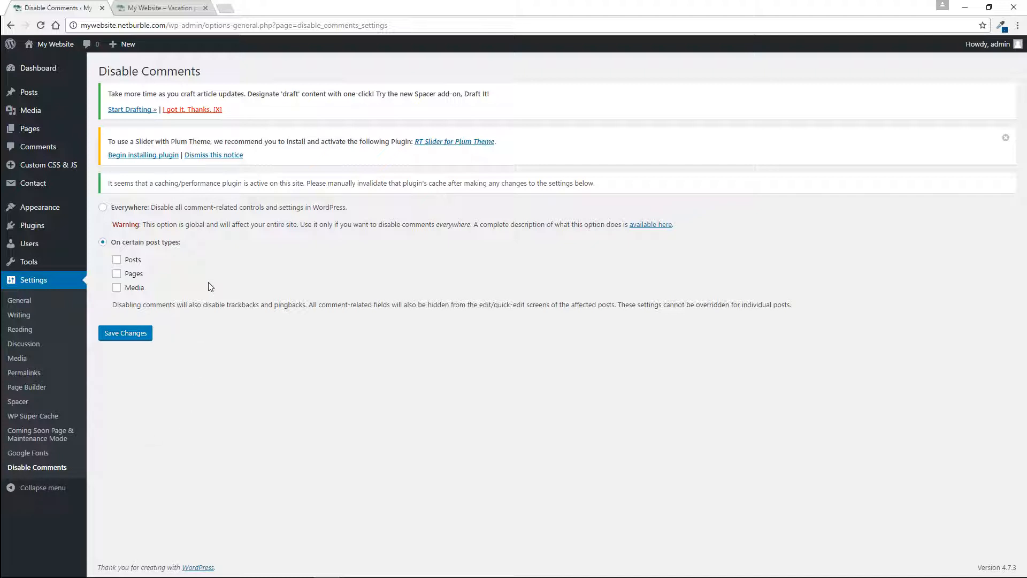
# - Turn comments off for Posts only in Disable Comments and save the settings
pyautogui.click(116, 260)
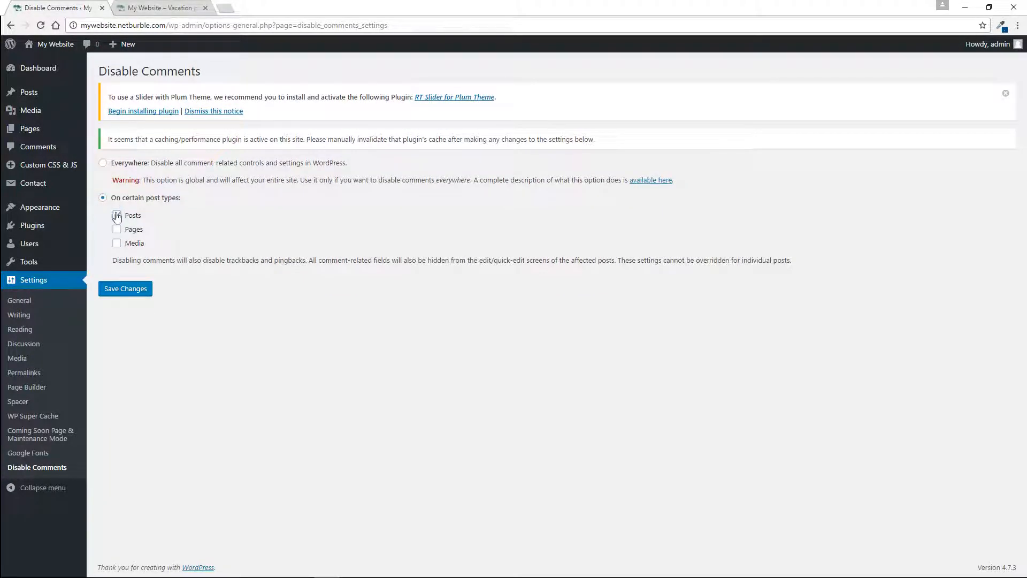
pyautogui.click(117, 217)
pyautogui.click(124, 290)
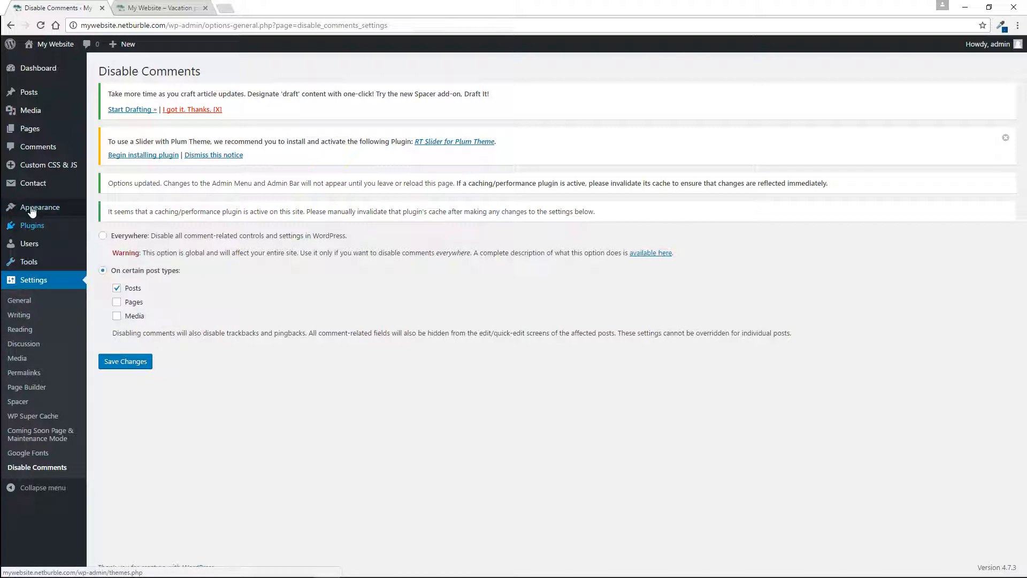
# - In the Customizer's Design & Layout, set Blog Layout to Plum Theme Layout (3 Columns)
pyautogui.moveTo(31, 210)
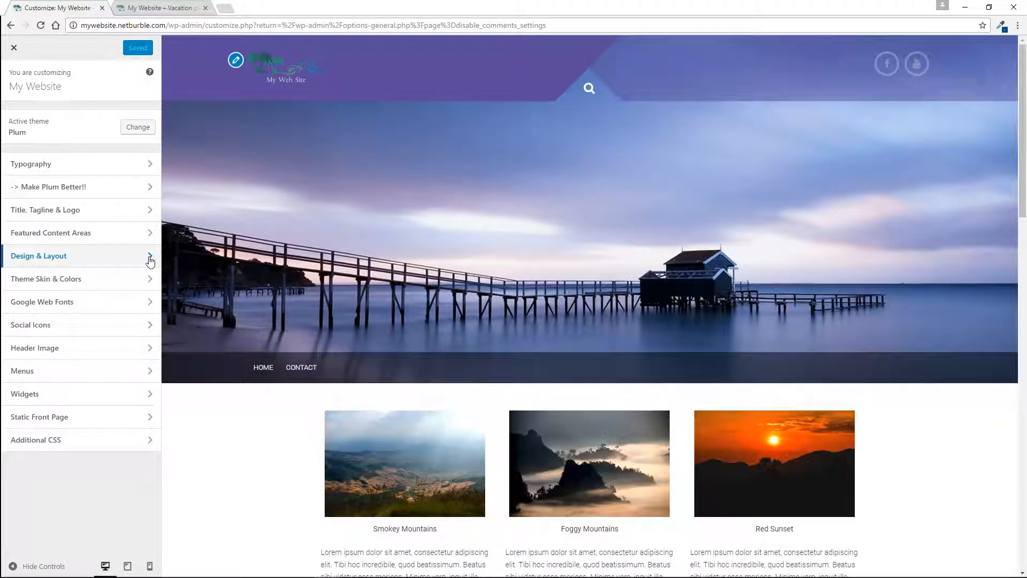
pyautogui.click(147, 262)
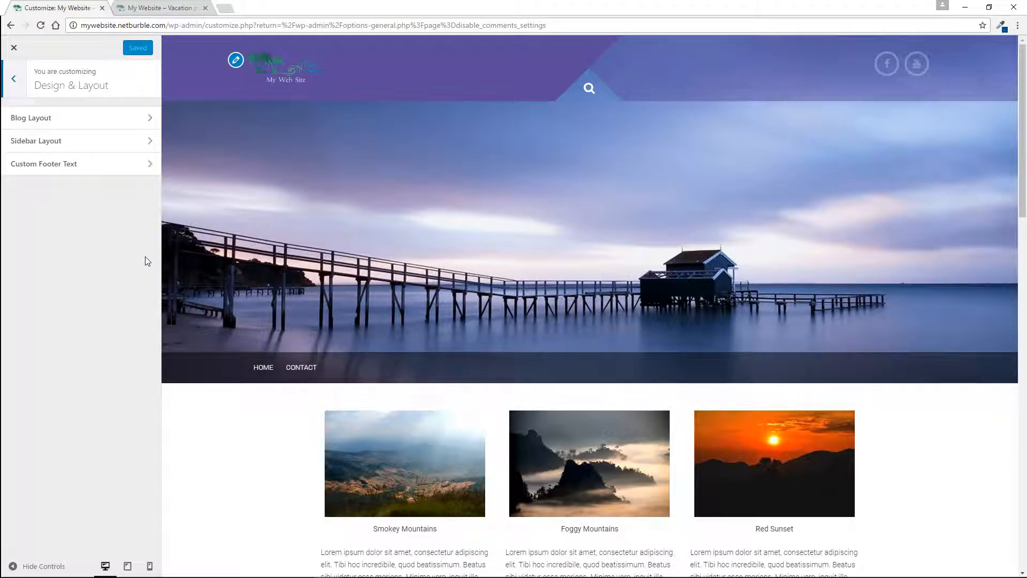
pyautogui.click(138, 119)
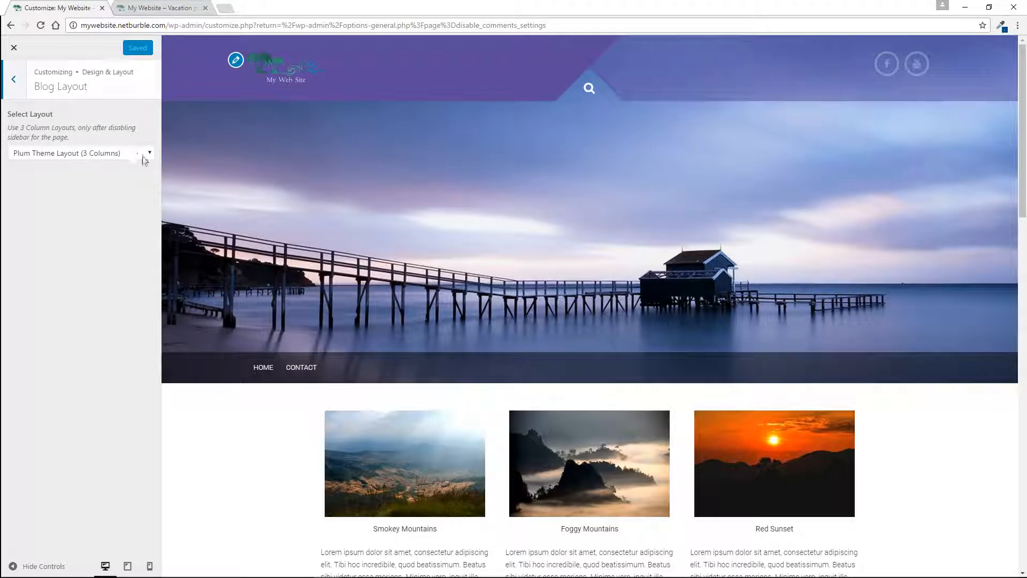
pyautogui.click(151, 154)
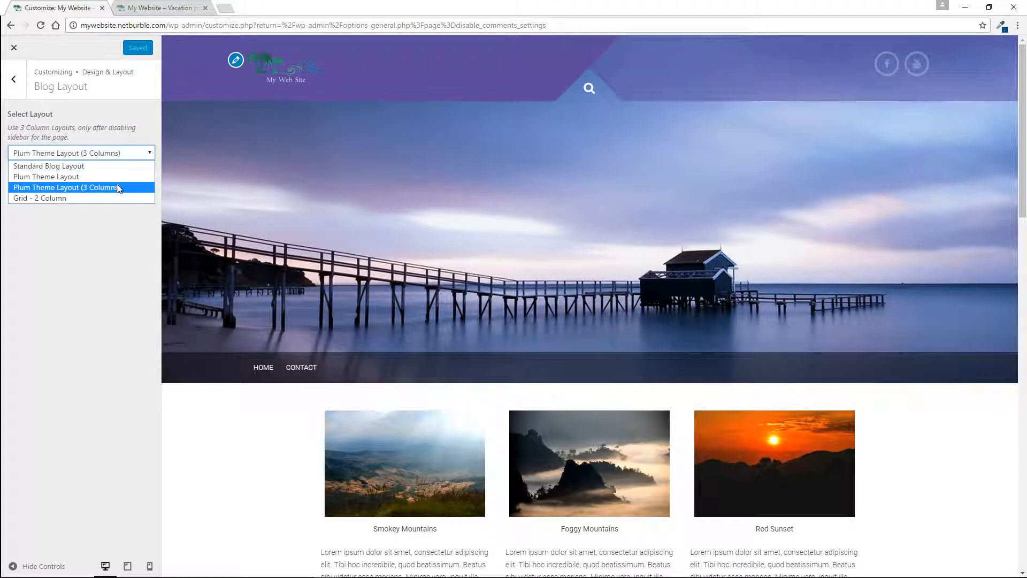
pyautogui.click(82, 188)
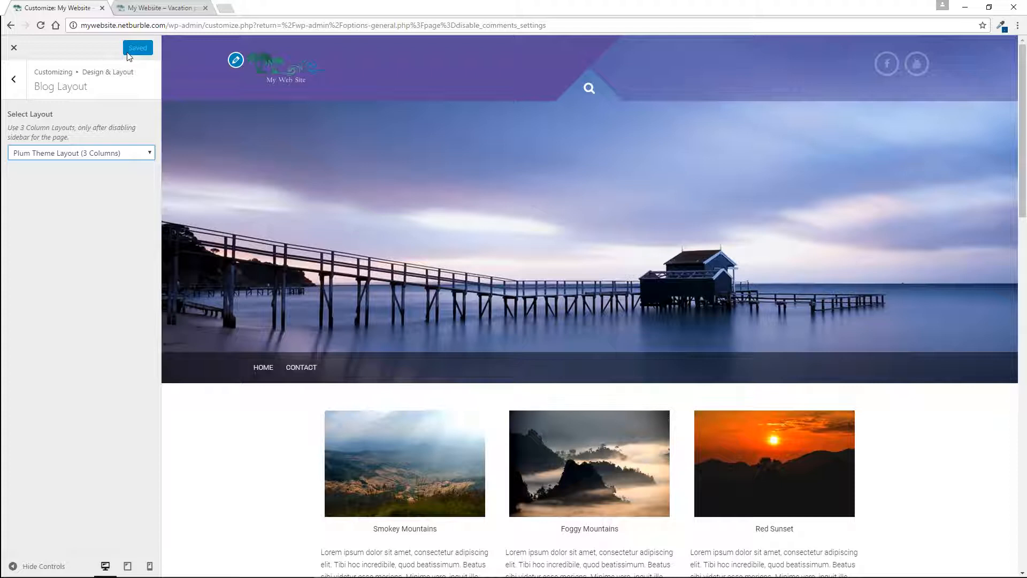
# - Untick Disable Sidebar Everywhere, set Sidebar Width to its 25% minimum, and publish the changes
pyautogui.click(14, 84)
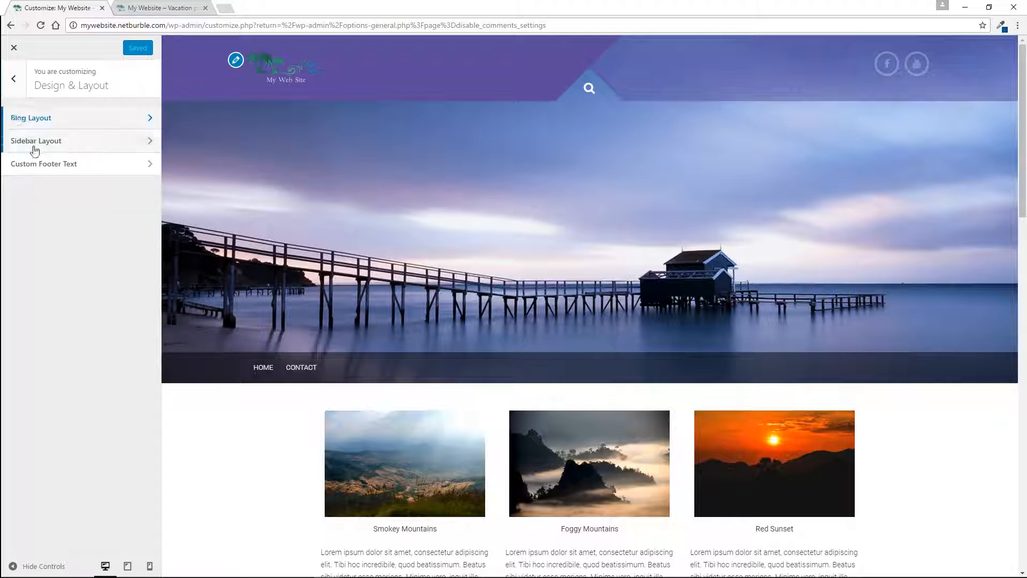
pyautogui.click(145, 142)
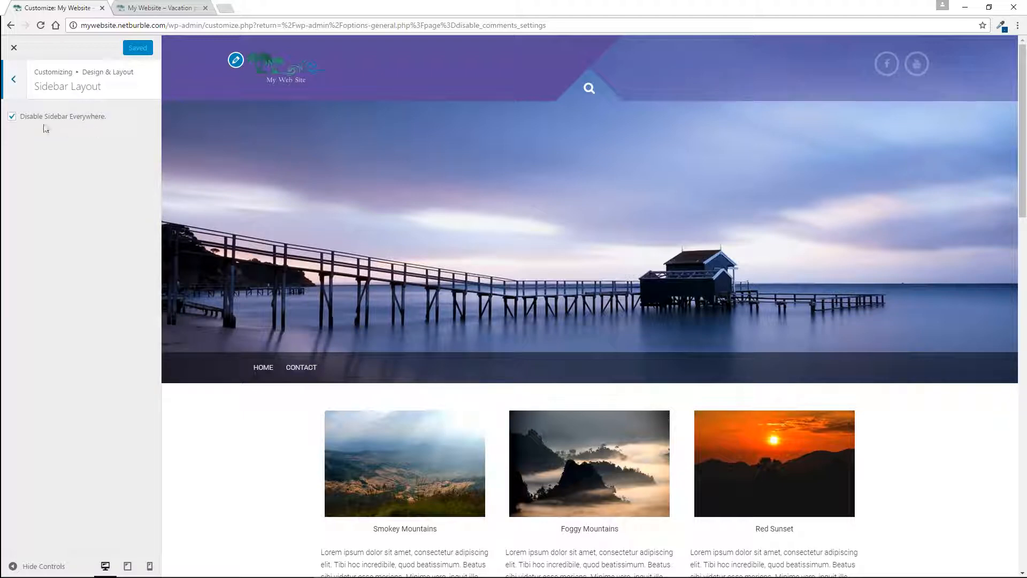
pyautogui.click(12, 117)
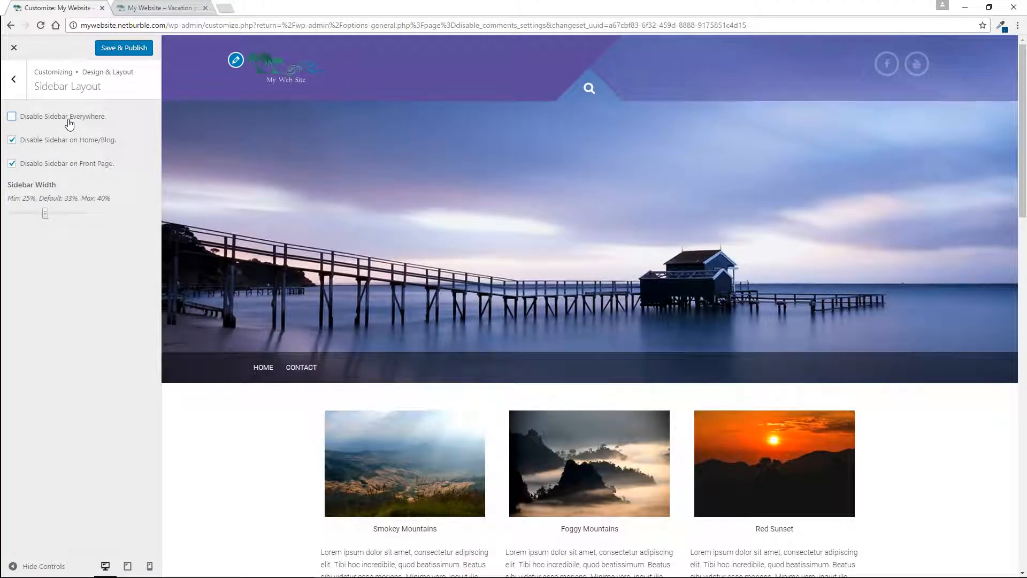
pyautogui.moveTo(36, 218); pyautogui.dragTo(16, 217)
pyautogui.click(124, 50)
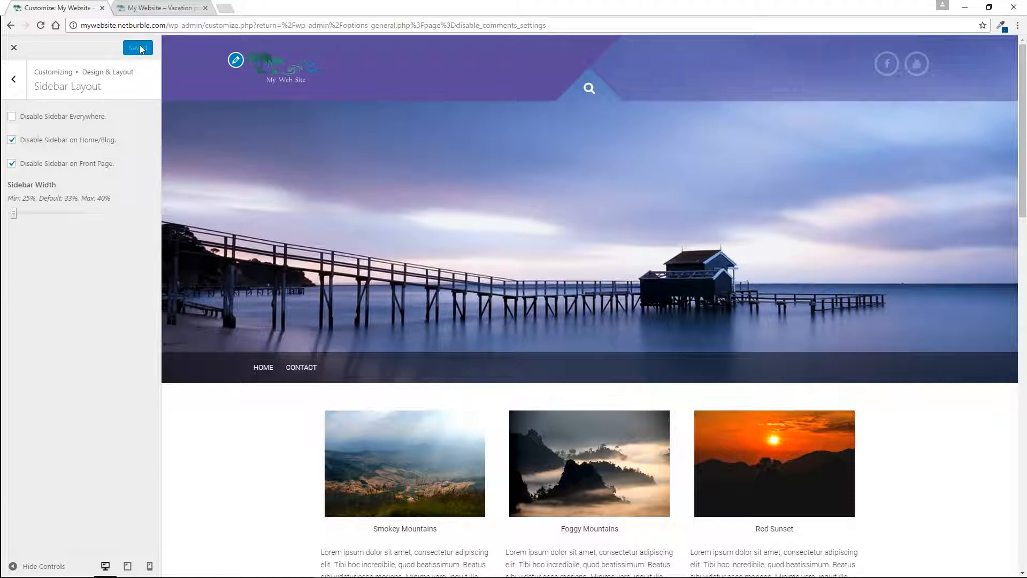
pyautogui.click(13, 83)
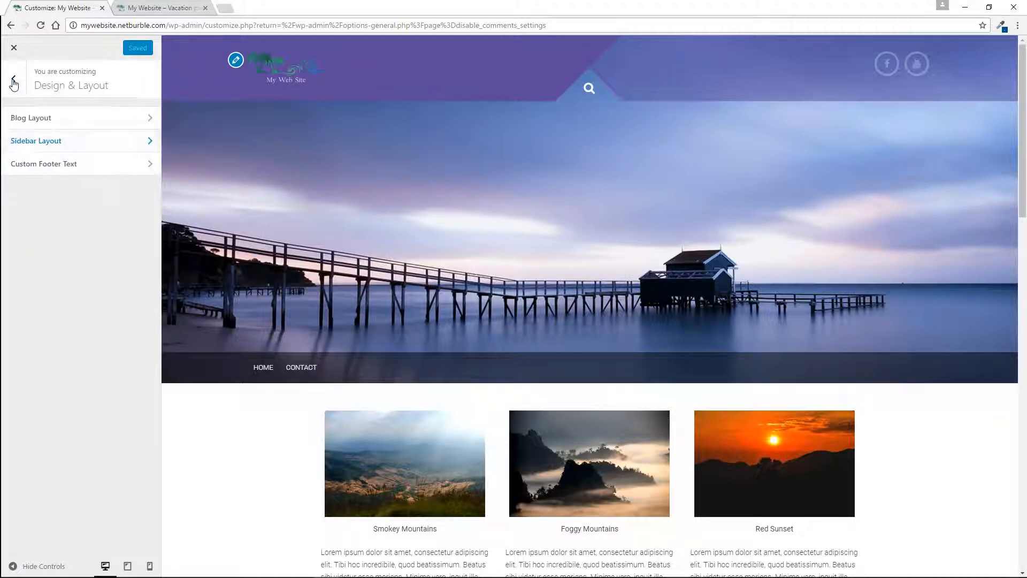
pyautogui.click(13, 84)
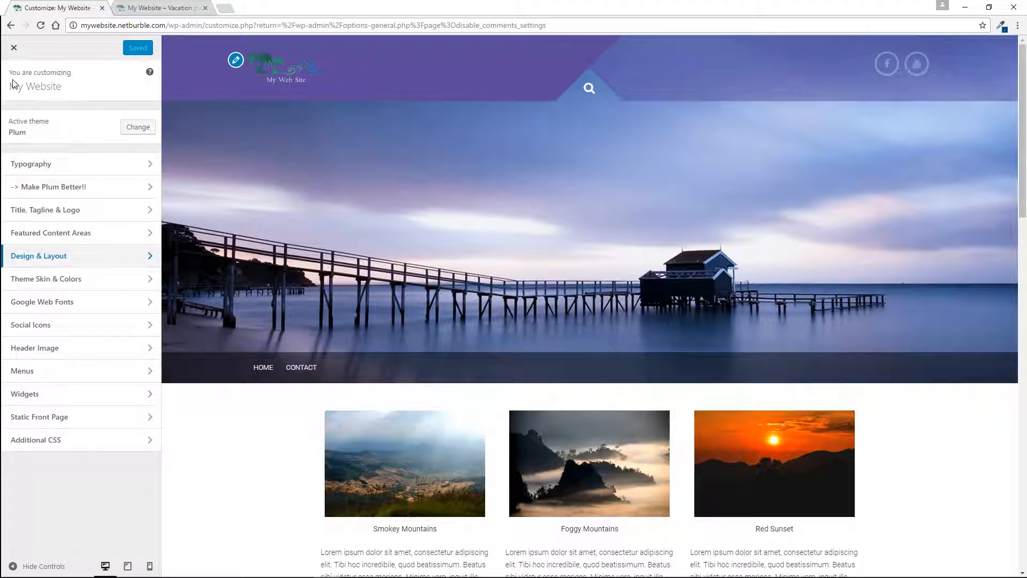
# - Create and publish a new page titled 'Blog' with permalink /blog/
pyautogui.click(14, 49)
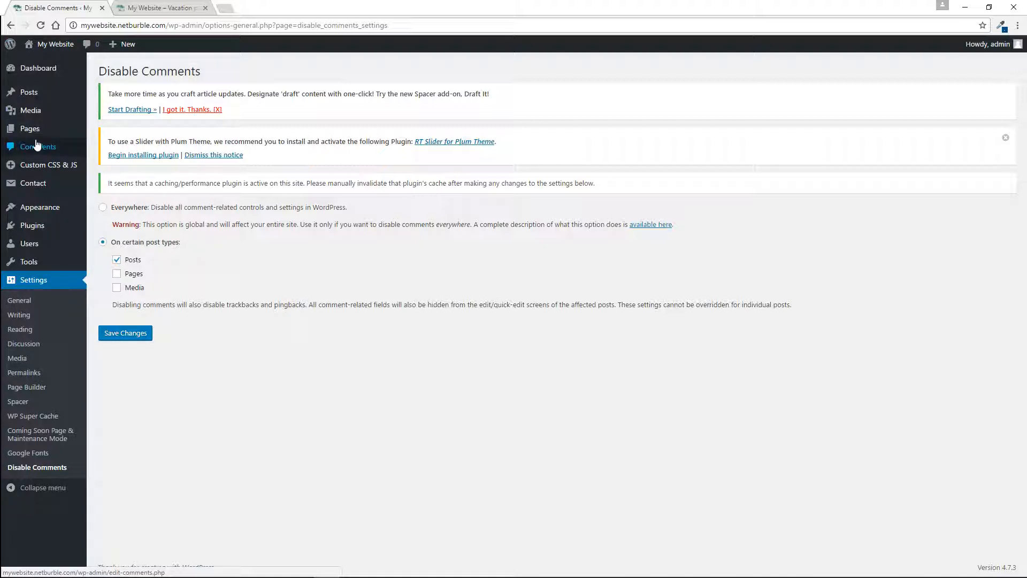
pyautogui.moveTo(36, 132)
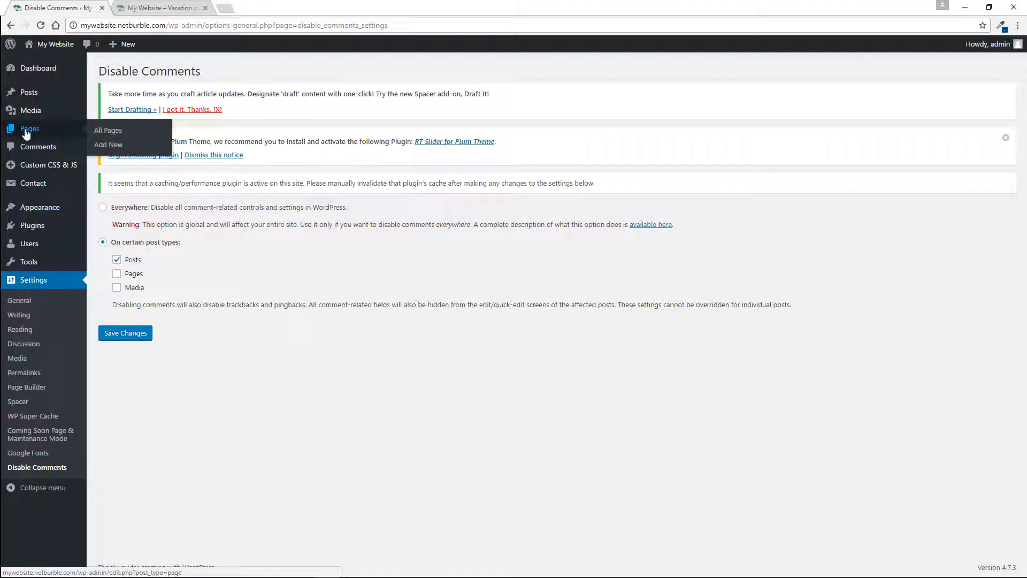
pyautogui.click(26, 132)
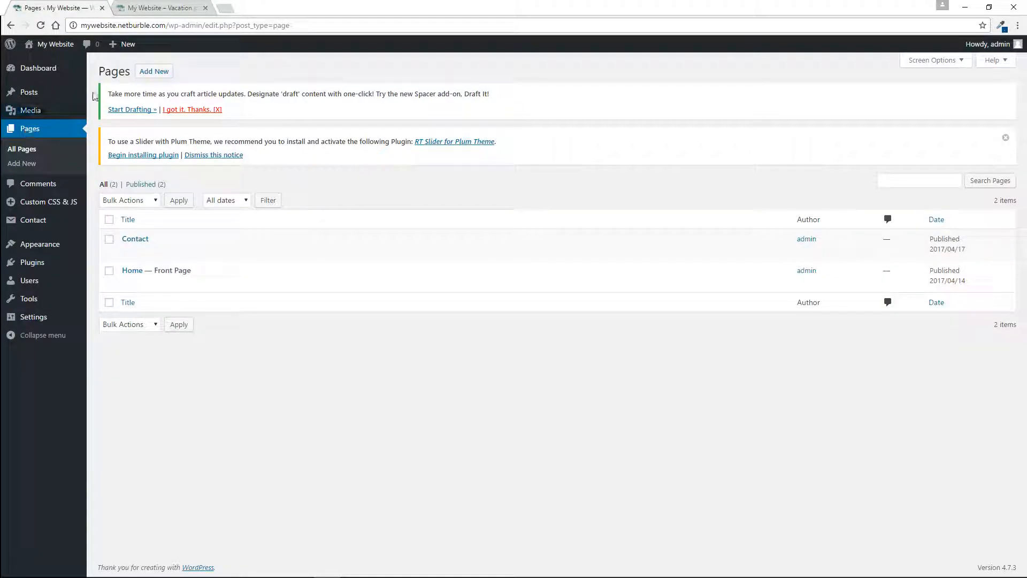
pyautogui.click(152, 78)
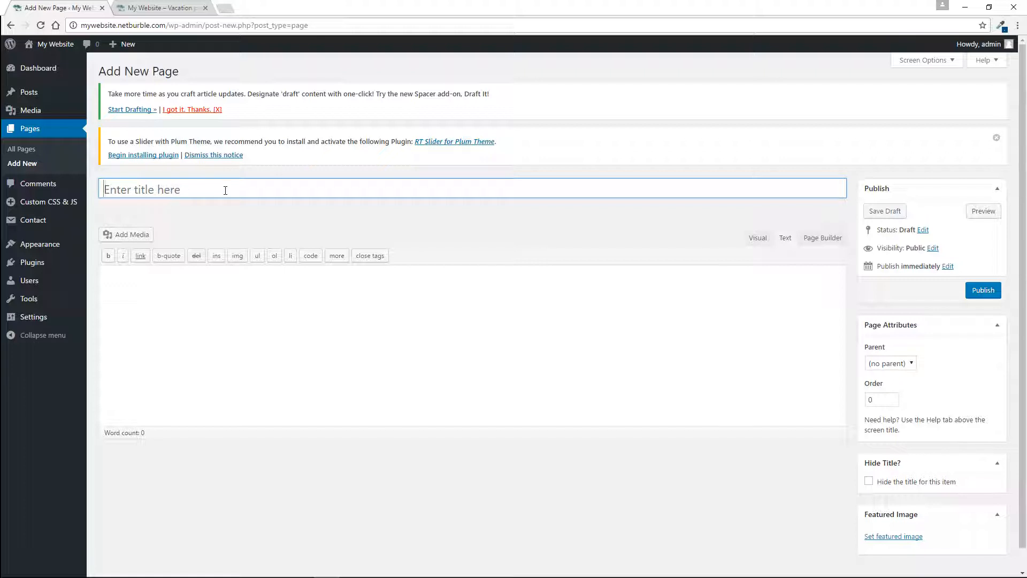
pyautogui.write('Blog')
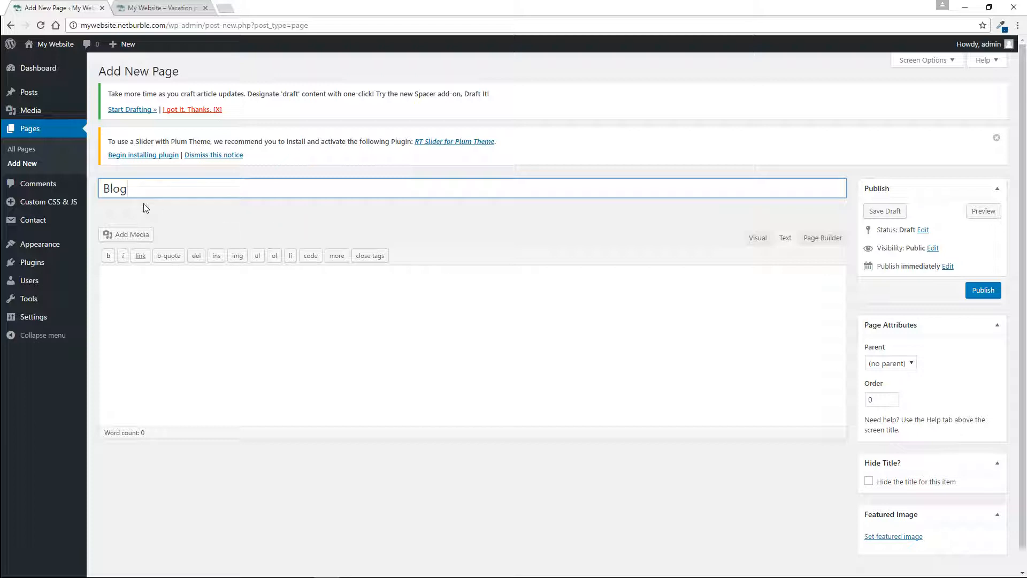
pyautogui.click(983, 291)
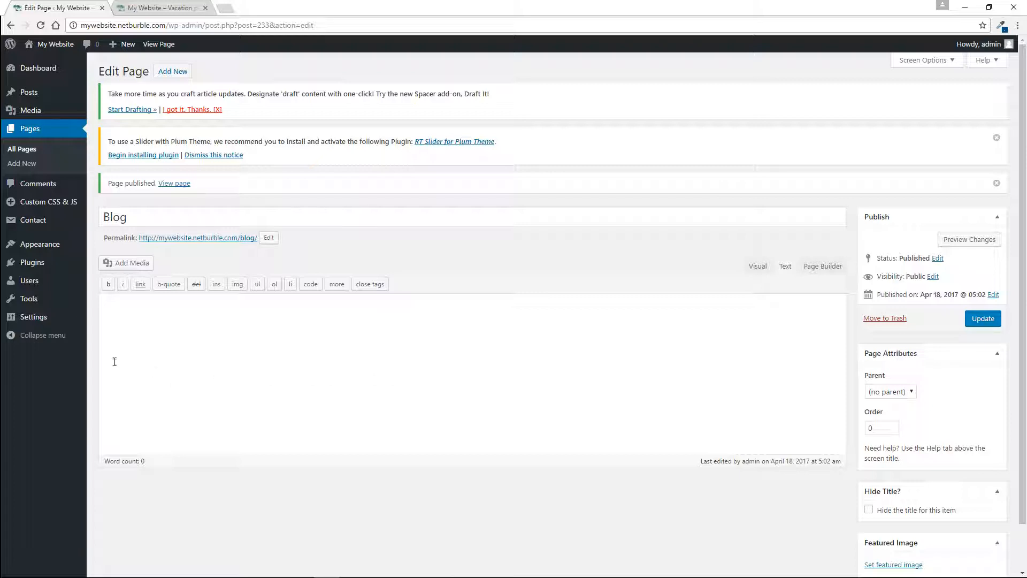
# - Set the Reading posts page to Blog, keeping Home as front page, and save
pyautogui.moveTo(28, 320)
pyautogui.click(28, 319)
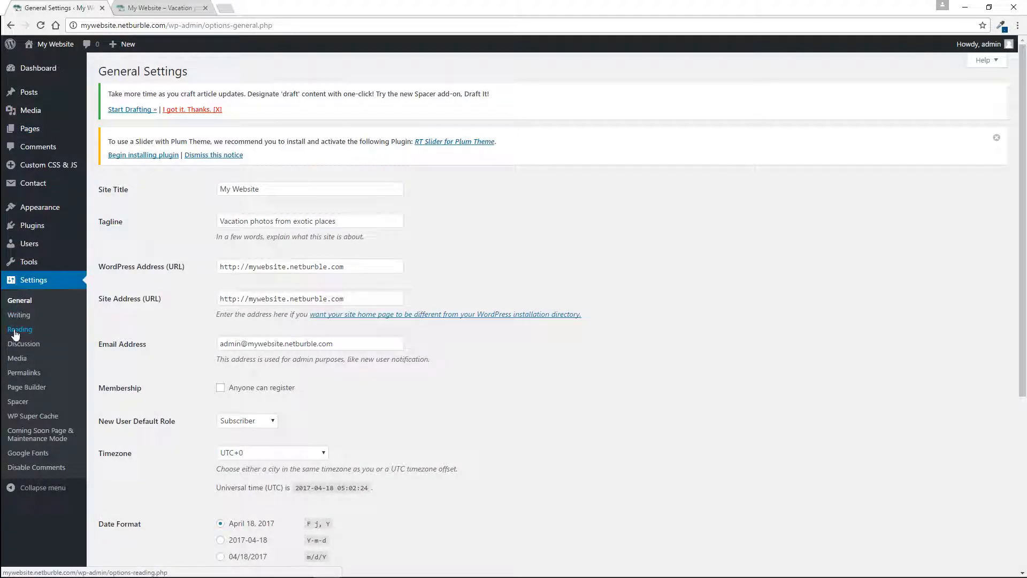
pyautogui.click(15, 330)
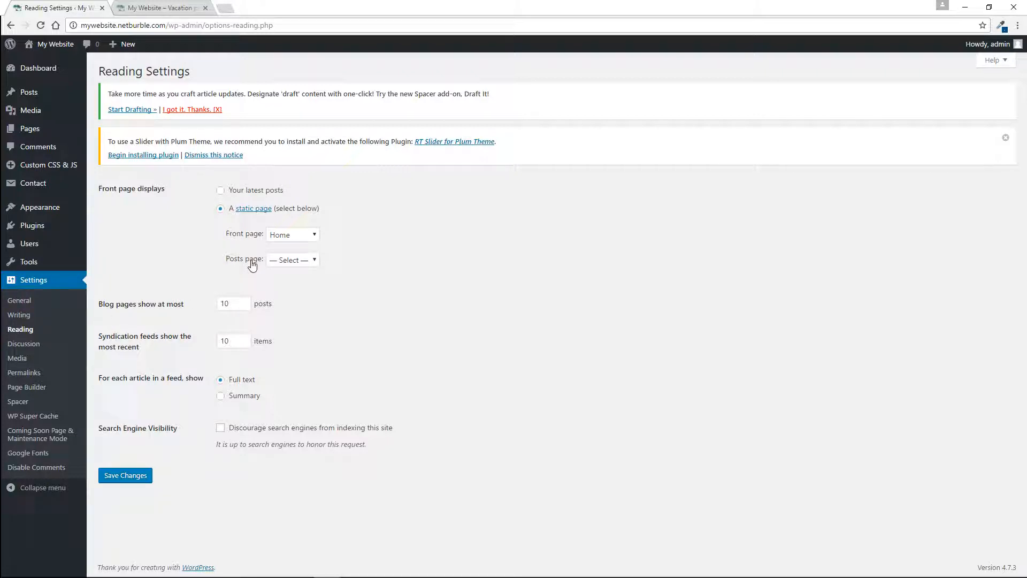
pyautogui.click(314, 260)
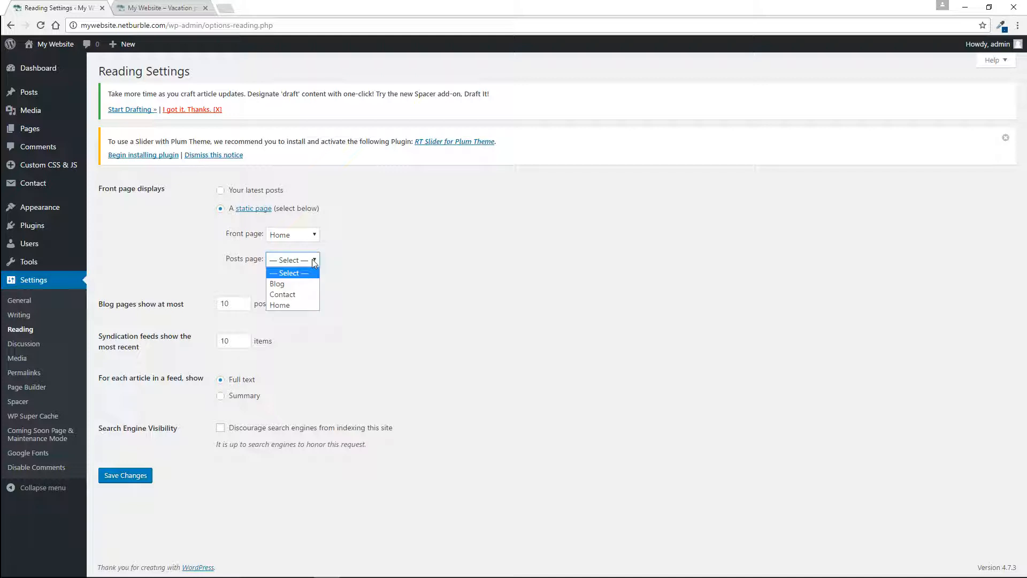
pyautogui.click(282, 286)
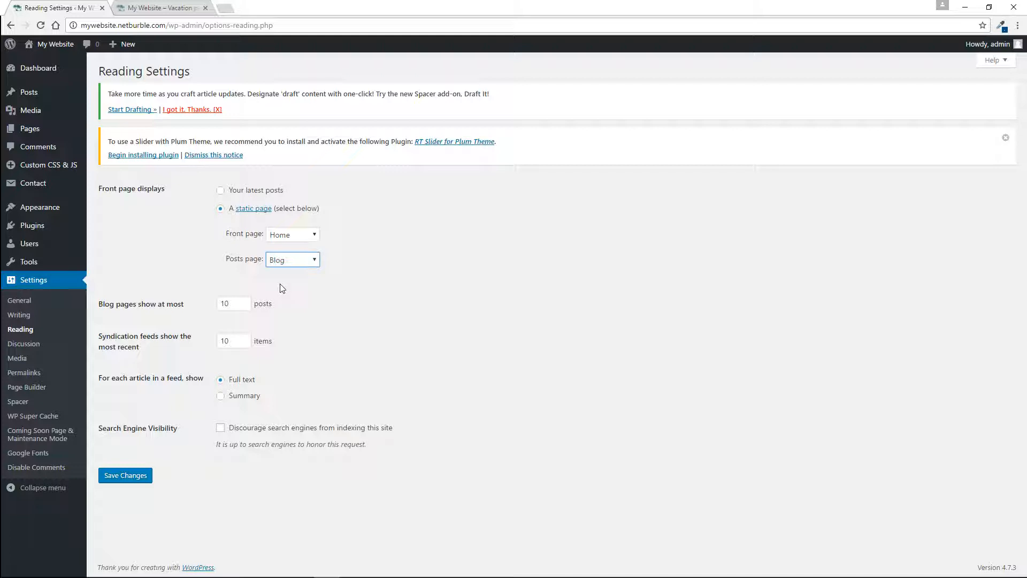
pyautogui.click(126, 477)
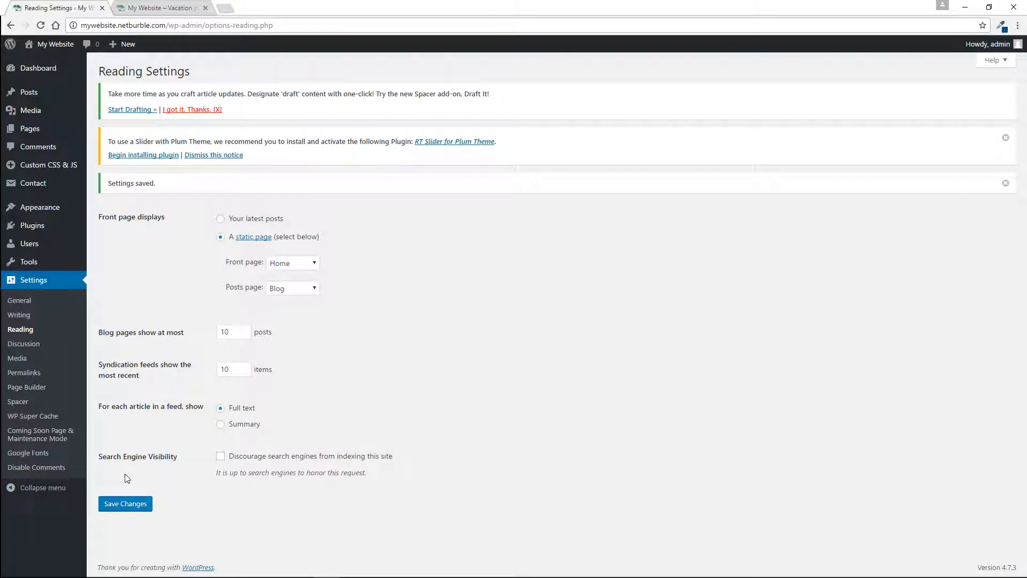
pyautogui.moveTo(36, 212)
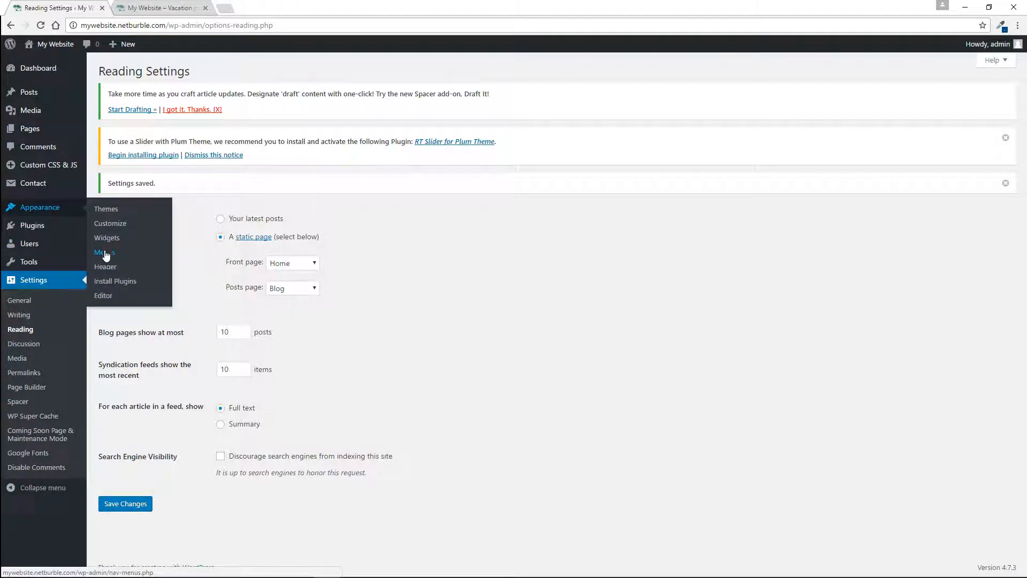
# - Add the Blog page to Menu 1 alongside Home and Contact, save it, then view the posts list
pyautogui.click(105, 254)
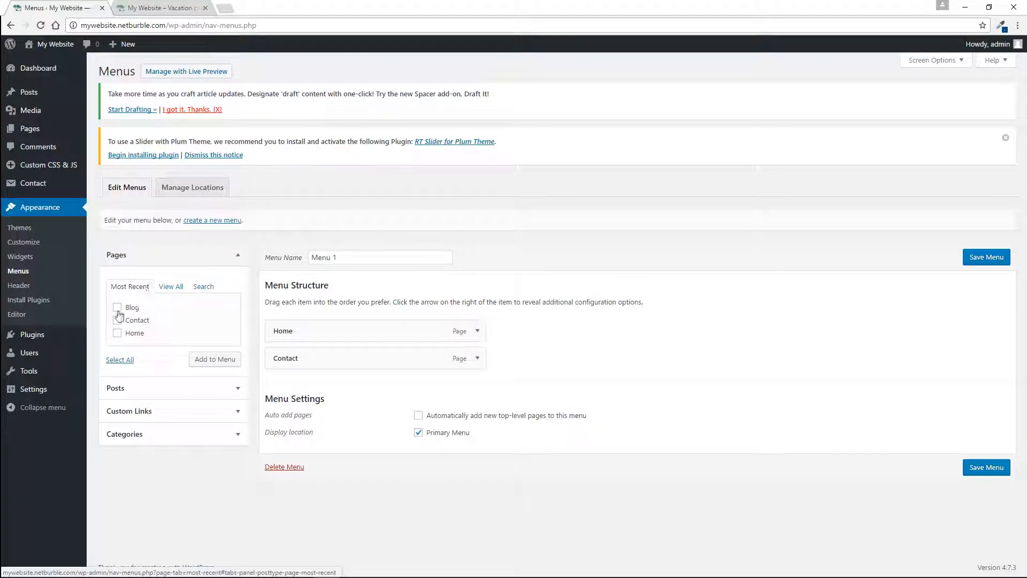
pyautogui.click(117, 308)
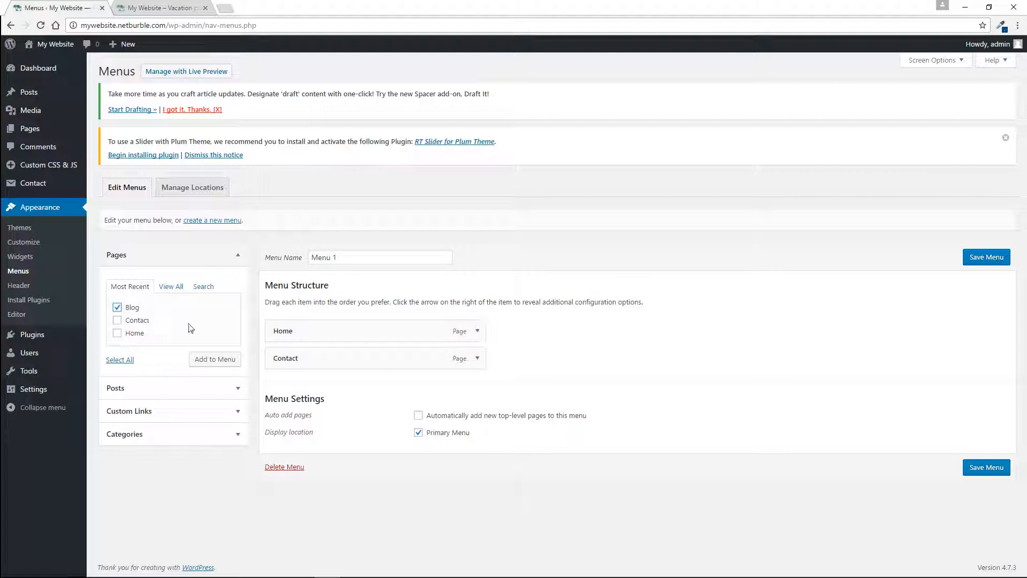
pyautogui.click(210, 364)
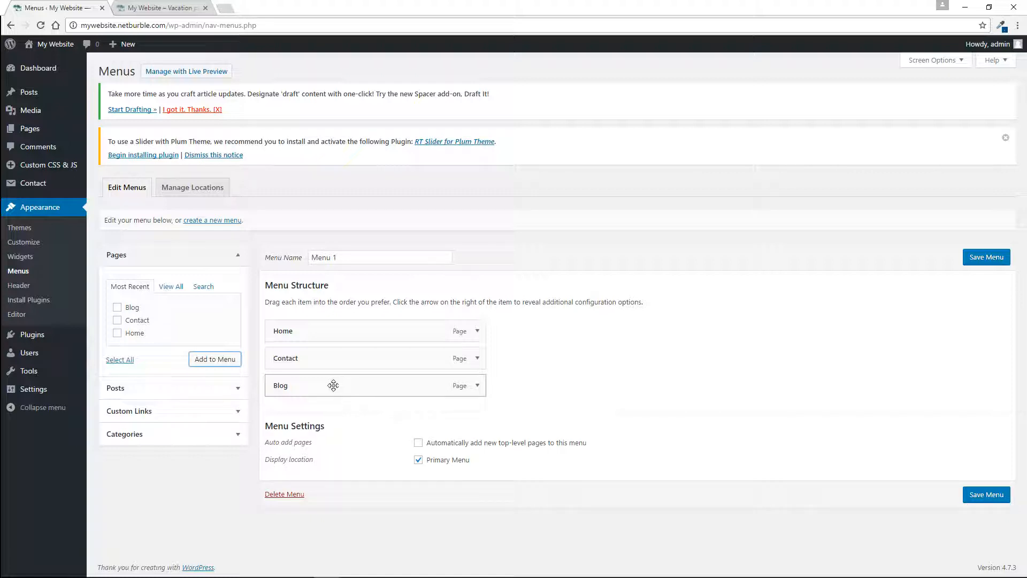
pyautogui.moveTo(25, 96)
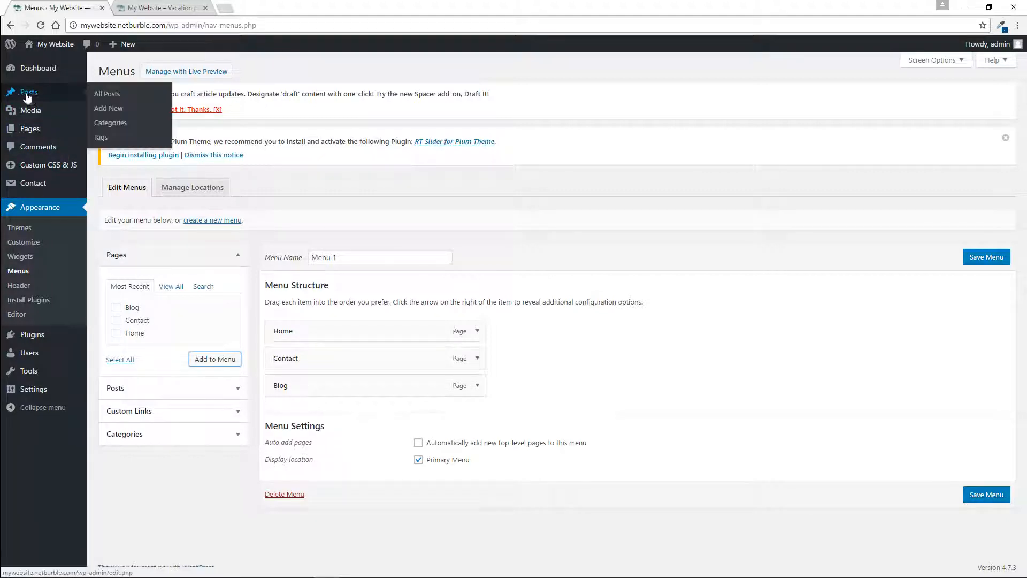
pyautogui.click(25, 96)
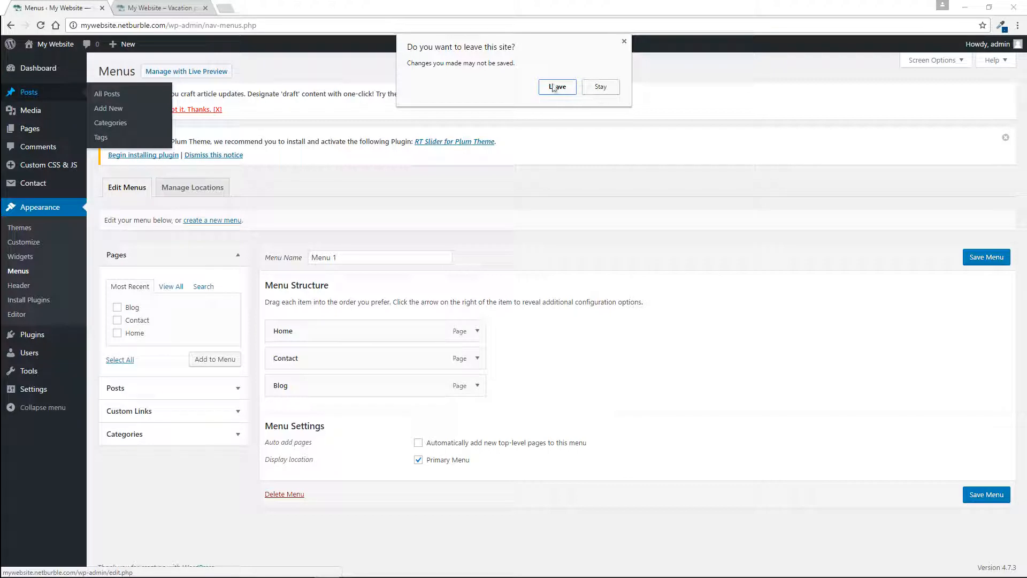
pyautogui.click(599, 88)
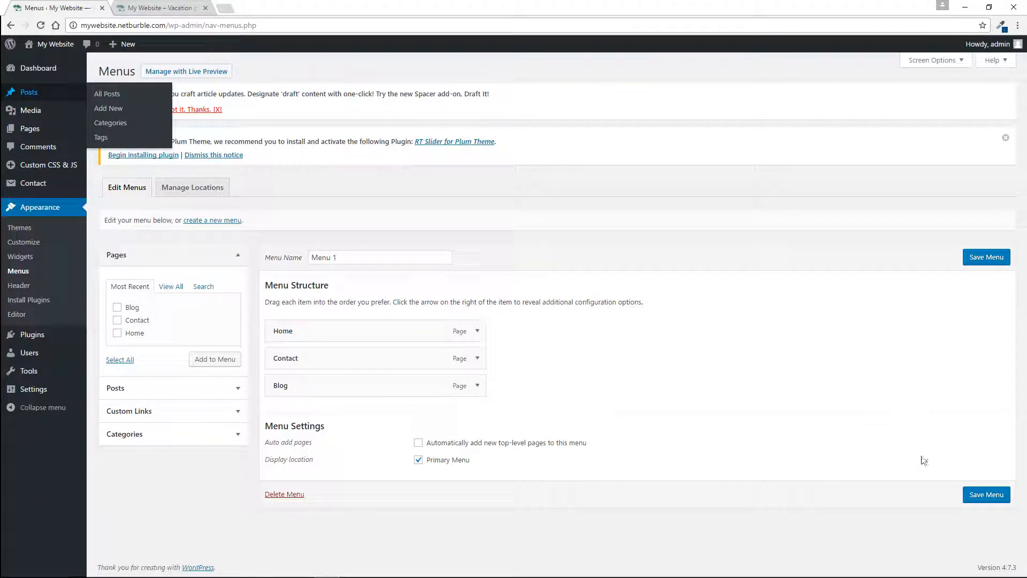
pyautogui.click(975, 497)
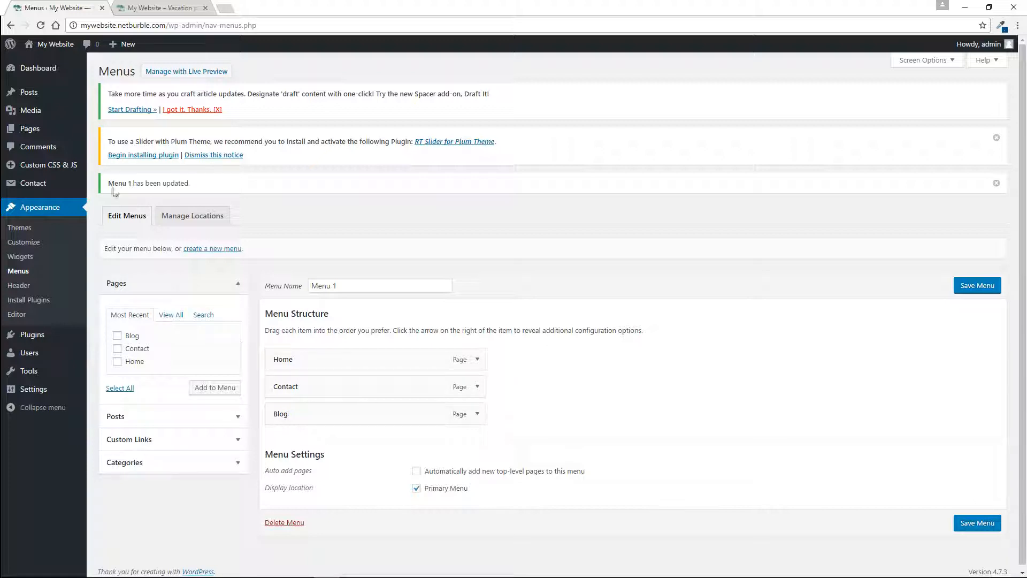
pyautogui.click(30, 93)
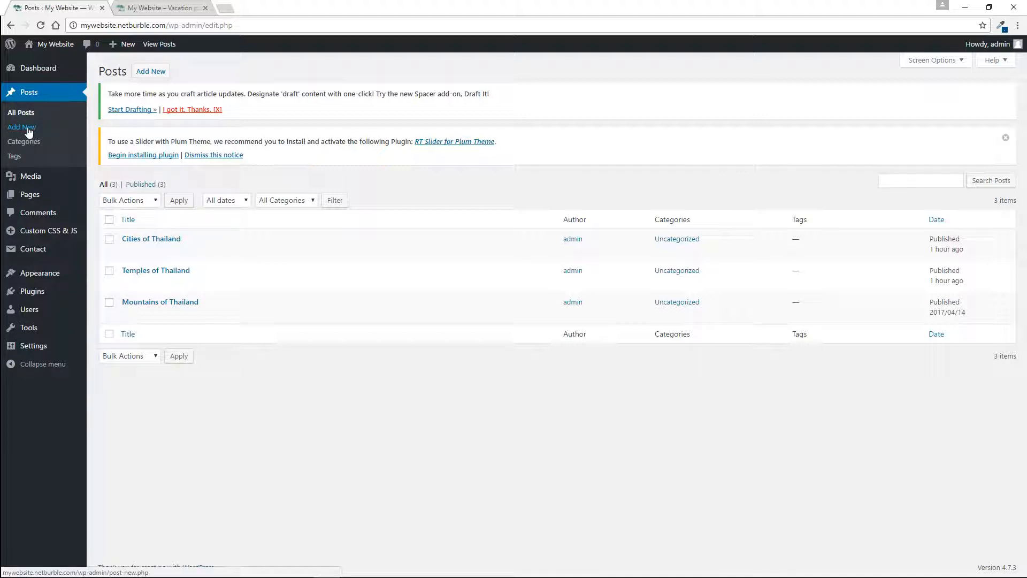
# - Start a new post and confirm Featured Image is enabled in Screen Options
pyautogui.click(28, 128)
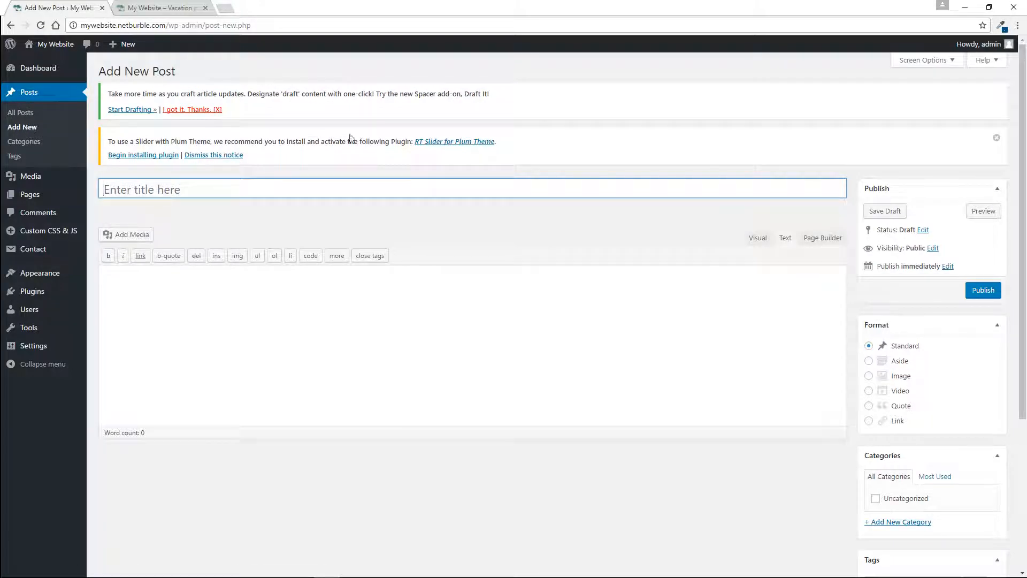
pyautogui.click(953, 61)
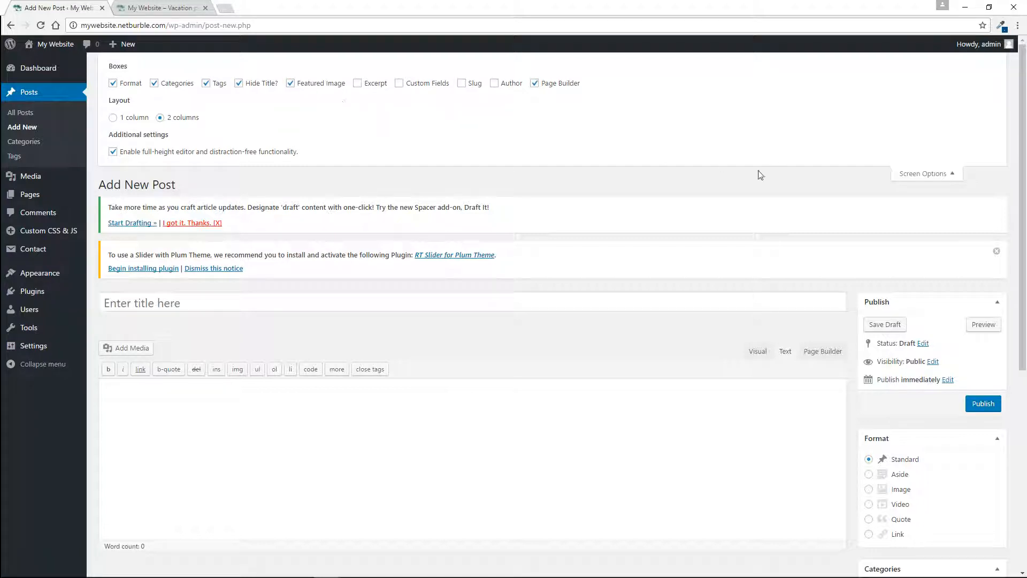
pyautogui.scroll(-1, 1023, 191)
pyautogui.scroll(-6, 1023, 192)
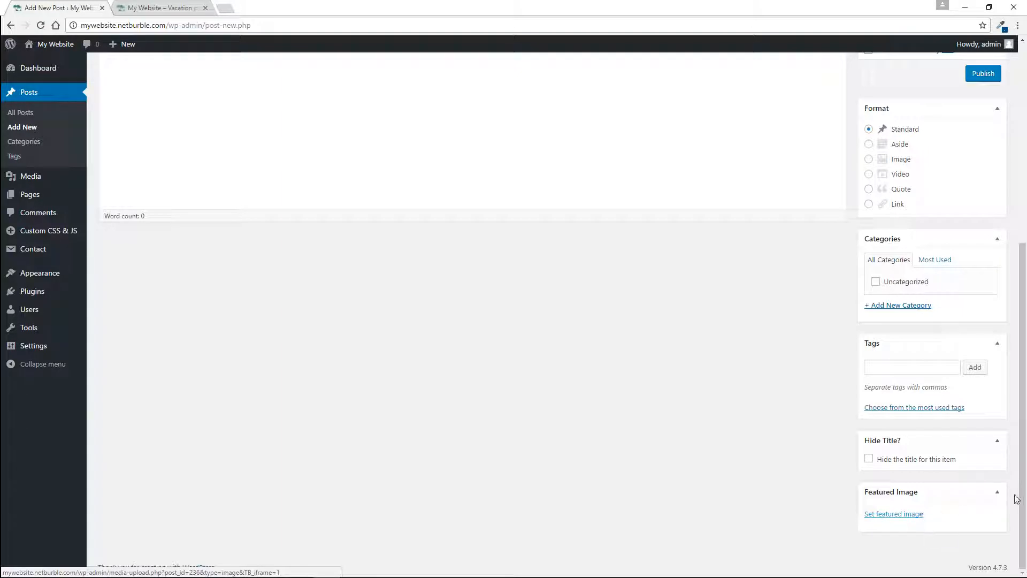
pyautogui.moveTo(1025, 494); pyautogui.dragTo(1019, 264)
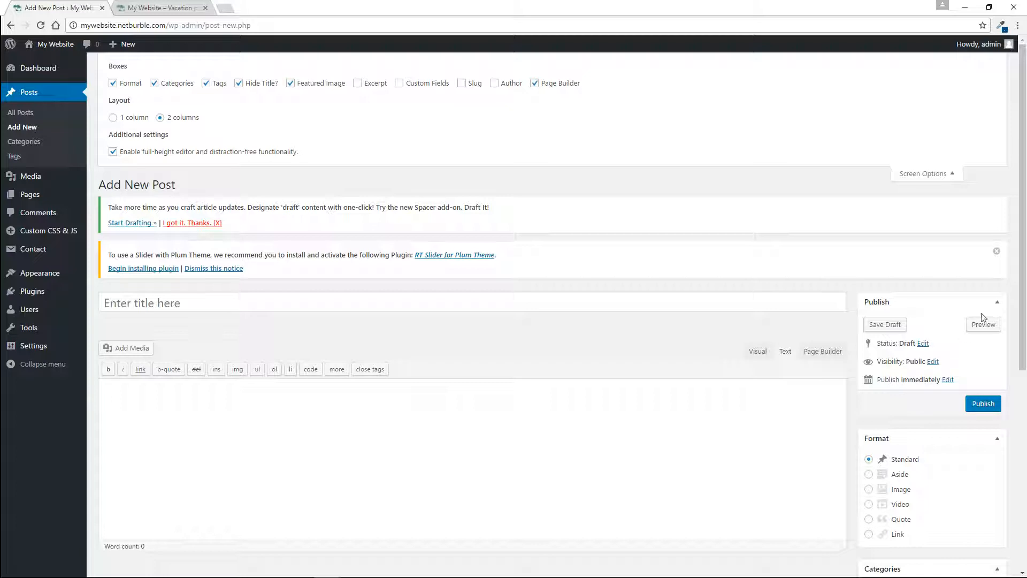
# - Set PuChiFa_11.jpg, the photo of the girl in traditional dress, as the post's featured image
pyautogui.scroll(-1, 1022, 288)
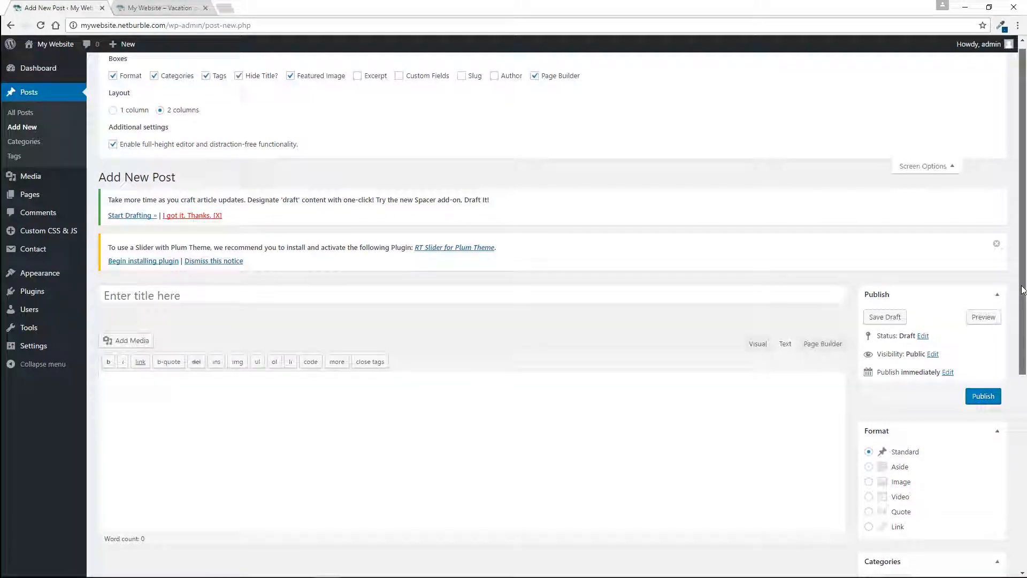
pyautogui.scroll(-4, 1021, 288)
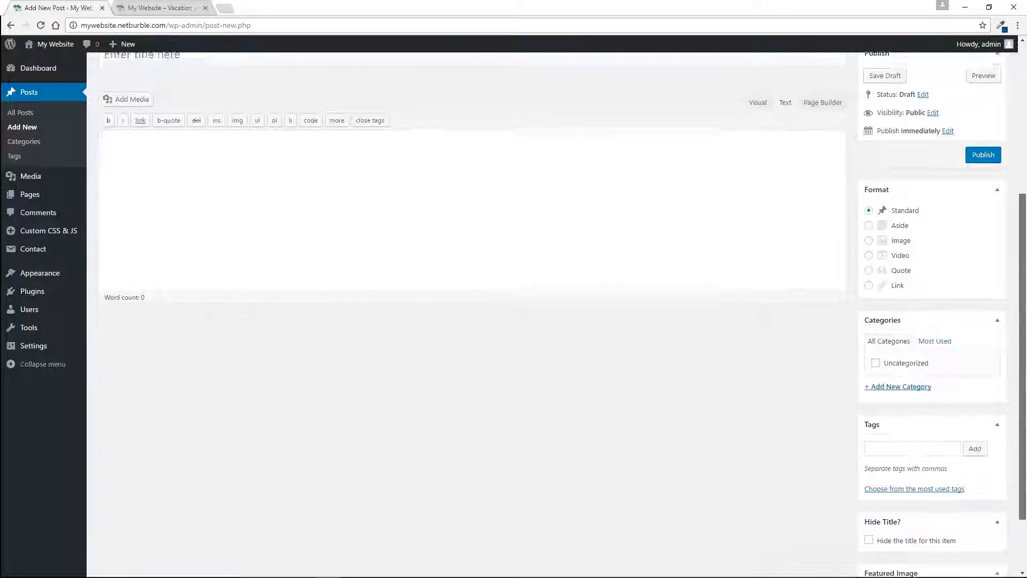
pyautogui.scroll(-2, 1022, 288)
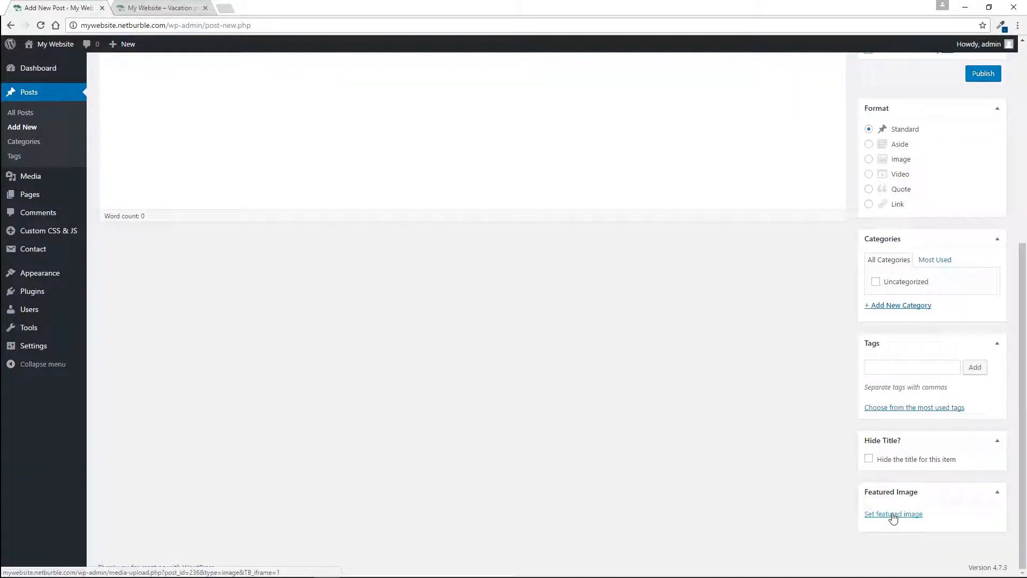
pyautogui.click(893, 514)
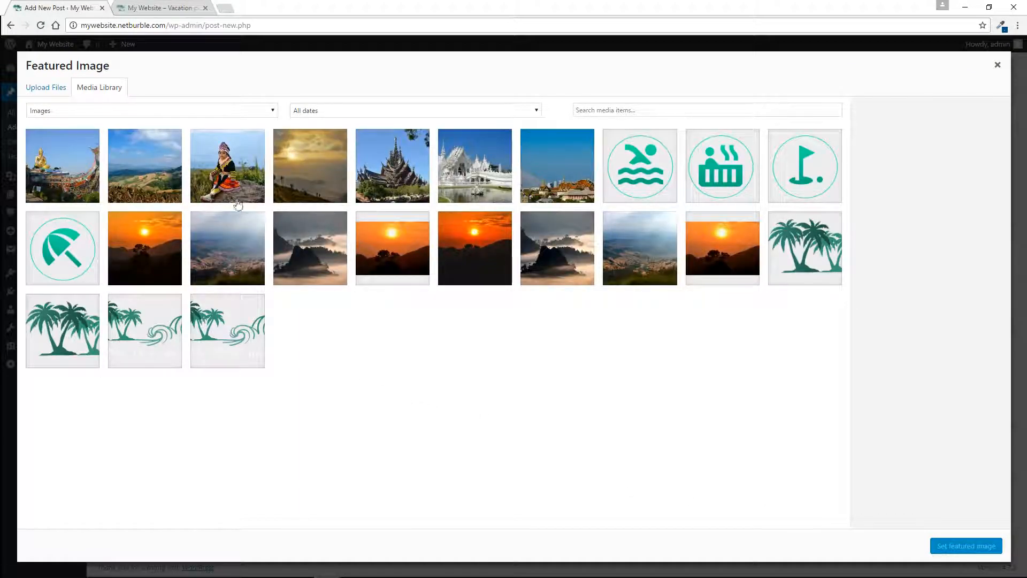
pyautogui.click(228, 174)
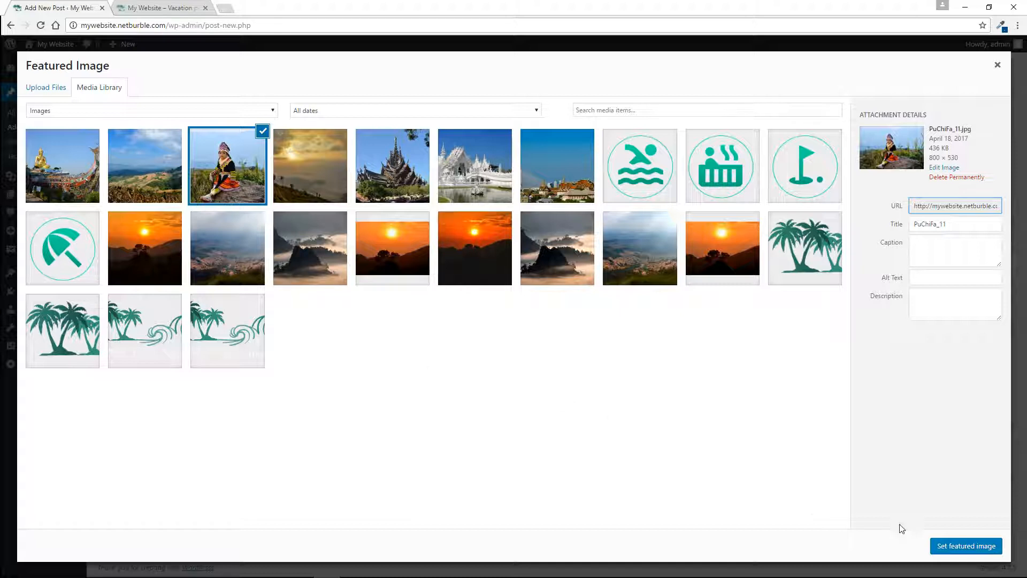
pyautogui.click(951, 546)
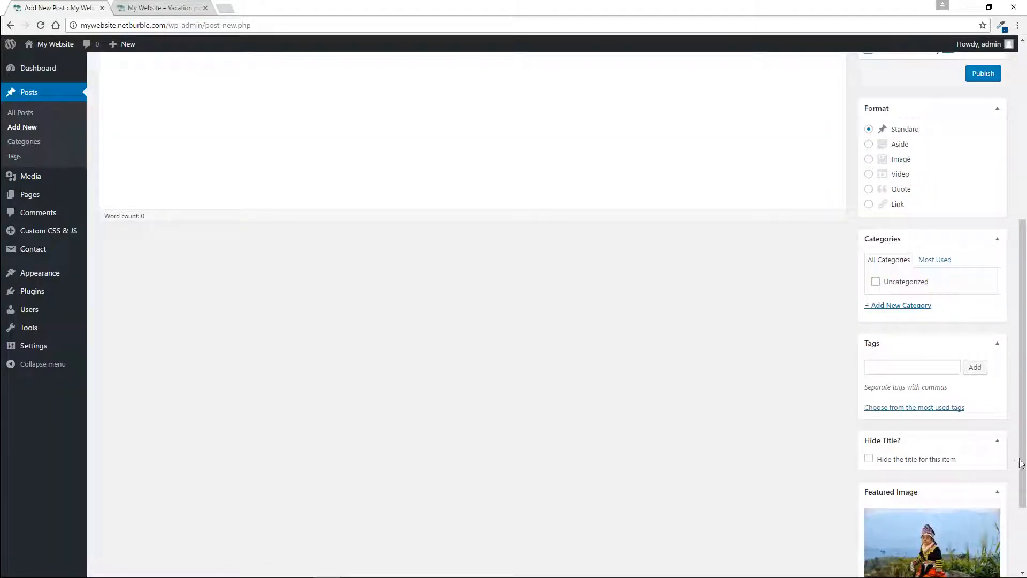
pyautogui.moveTo(1021, 457); pyautogui.dragTo(1024, 286)
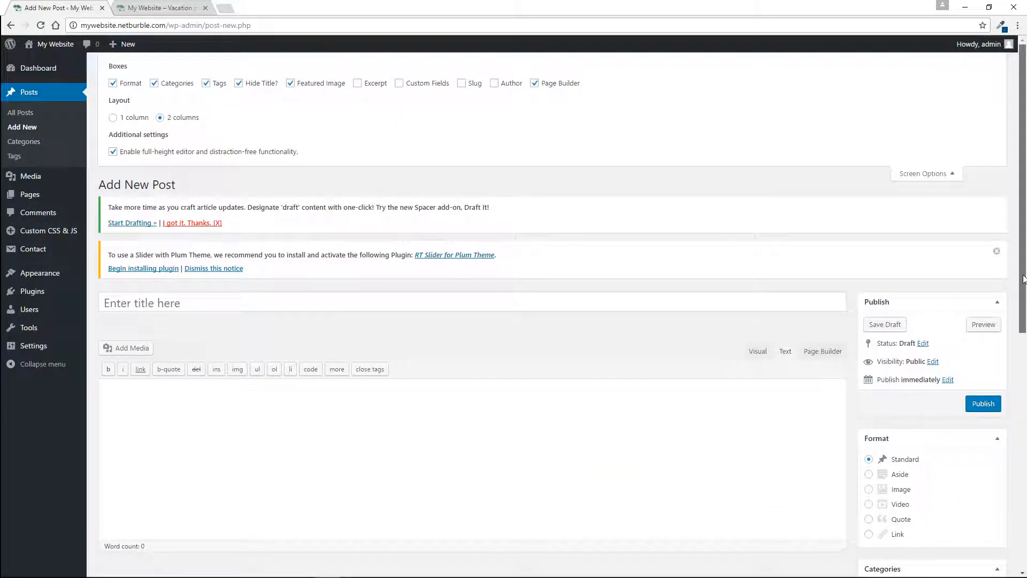
# - Title the draft post 'Hill Tribes of Thailand'
pyautogui.moveTo(1023, 279); pyautogui.dragTo(1022, 279)
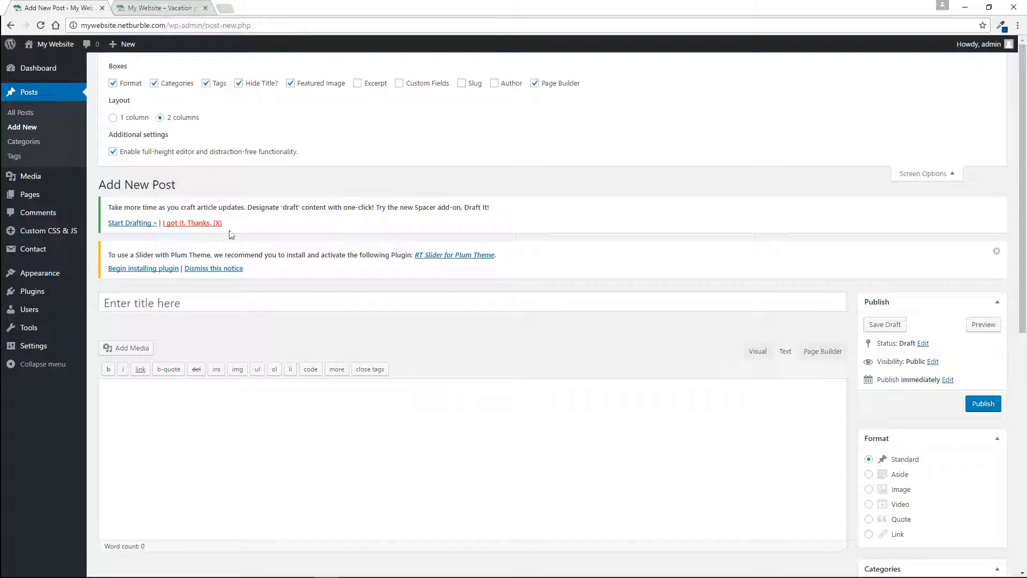
pyautogui.click(202, 304)
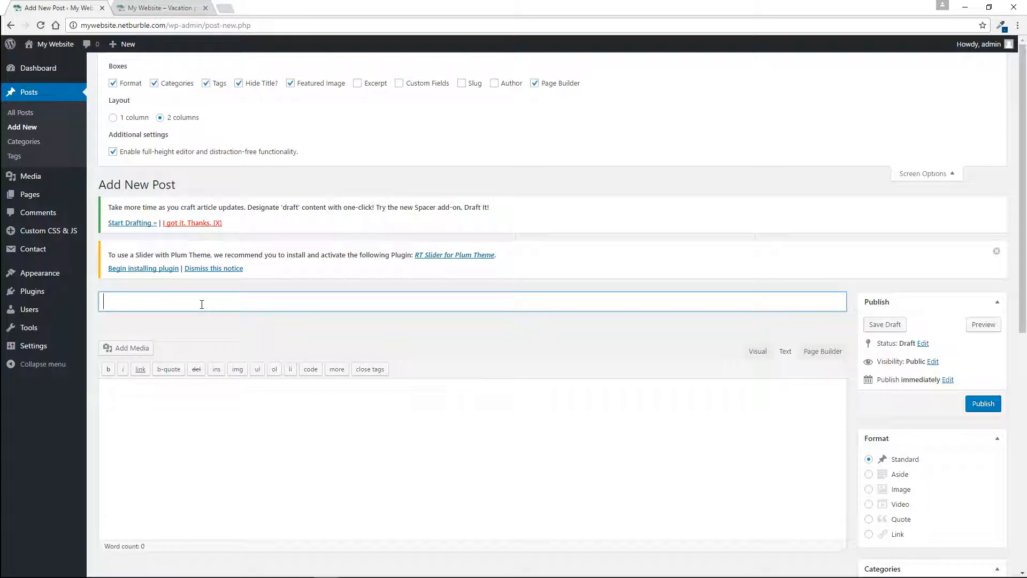
pyautogui.write('Hill Tribes of Thailand')
# - Switch the body to Page Builder and add a SiteOrigin Editor widget
pyautogui.click(819, 355)
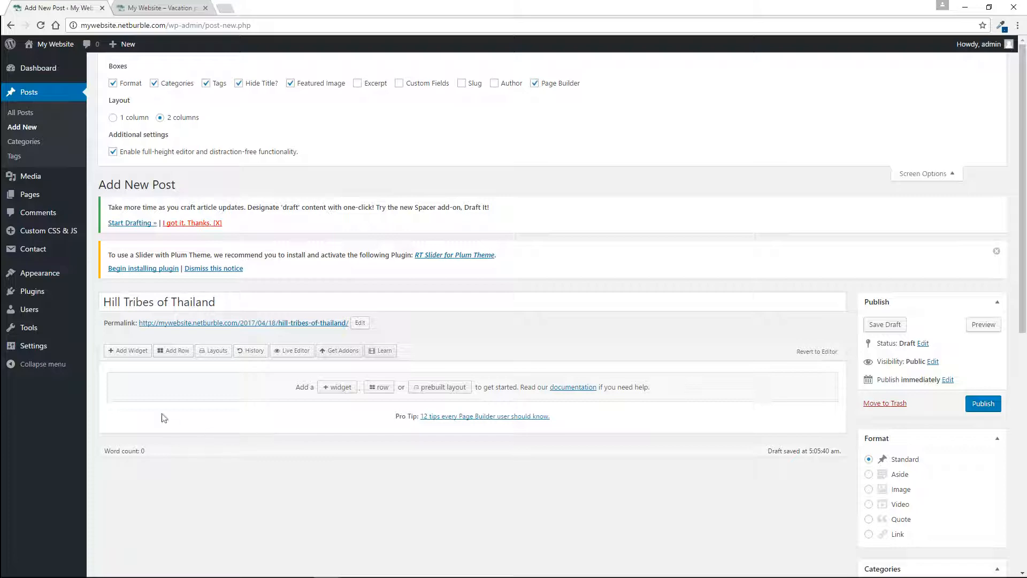
pyautogui.click(130, 352)
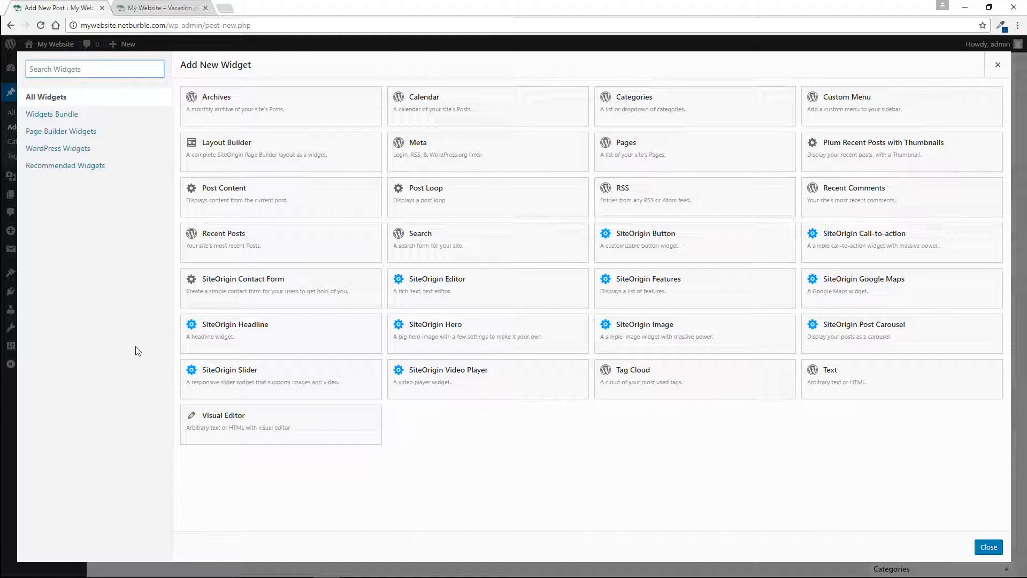
pyautogui.click(432, 291)
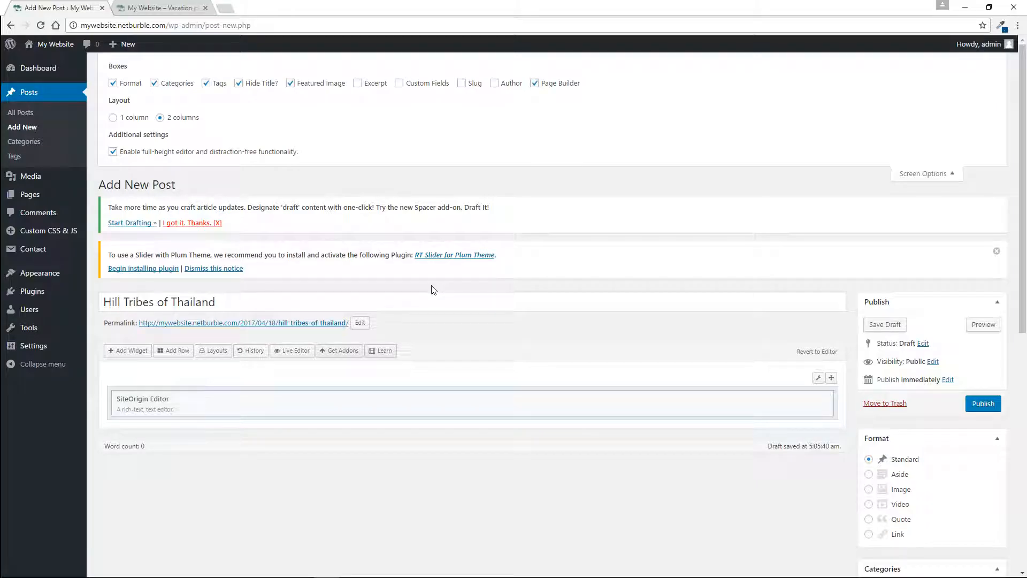
# - Insert the girl photo into the SiteOrigin Editor widget and align it left
pyautogui.moveTo(715, 408)
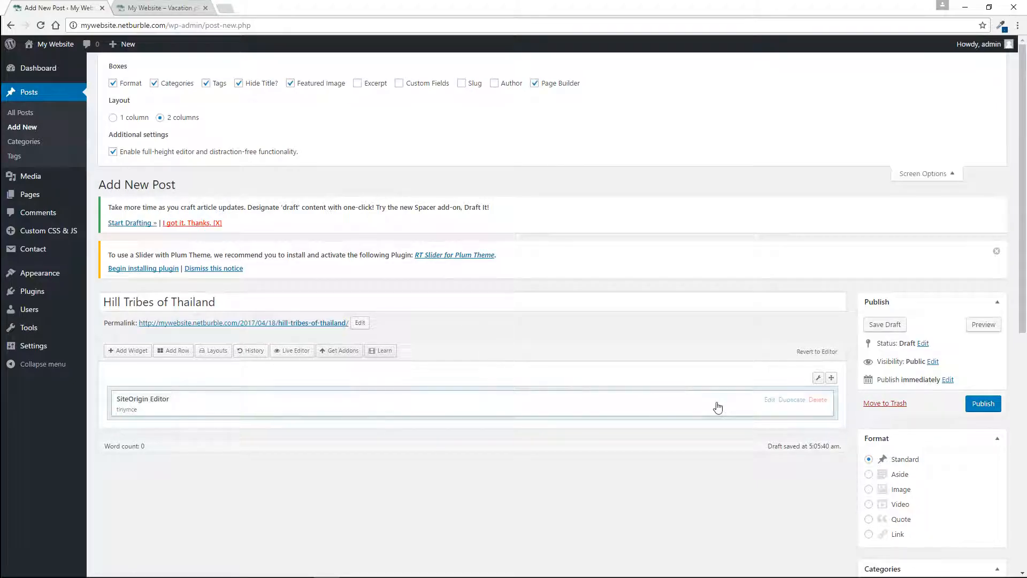
pyautogui.click(769, 401)
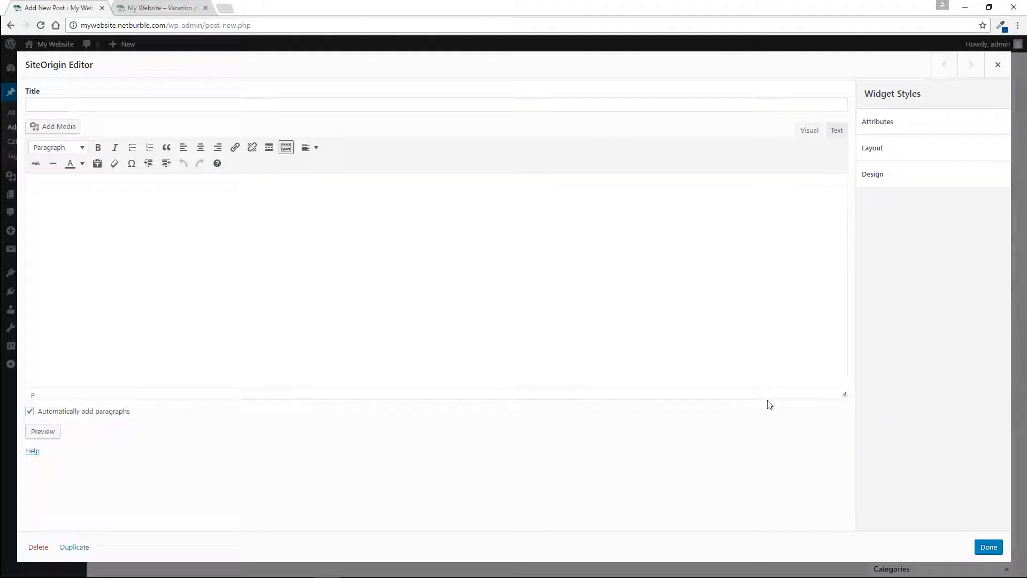
pyautogui.click(35, 187)
pyautogui.click(56, 129)
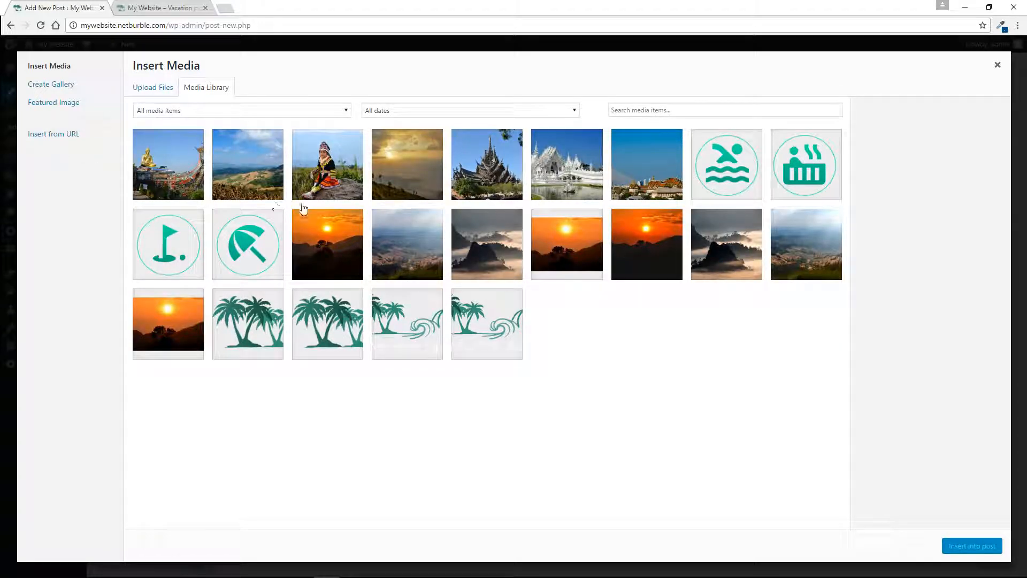
pyautogui.click(323, 172)
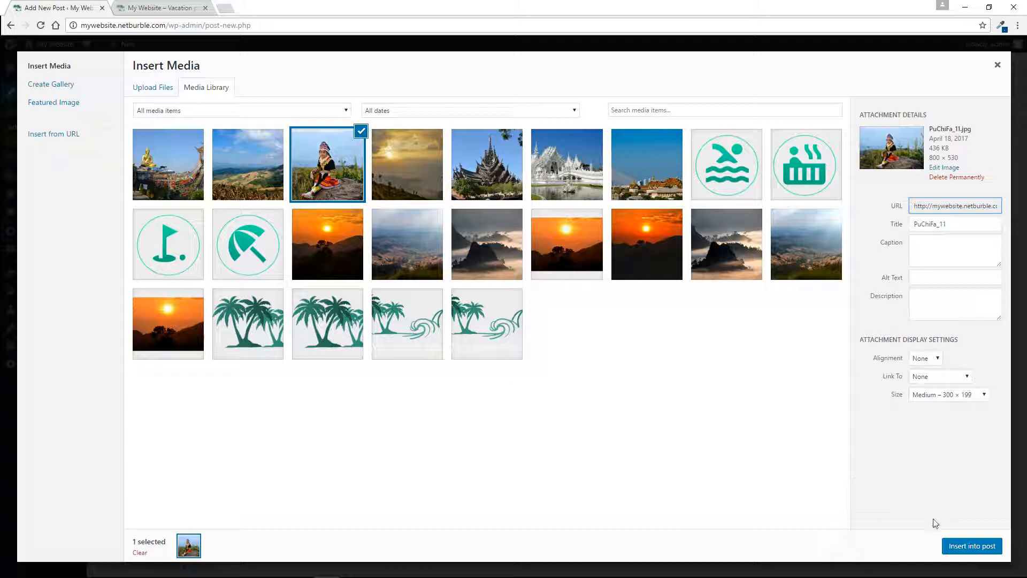
pyautogui.click(957, 552)
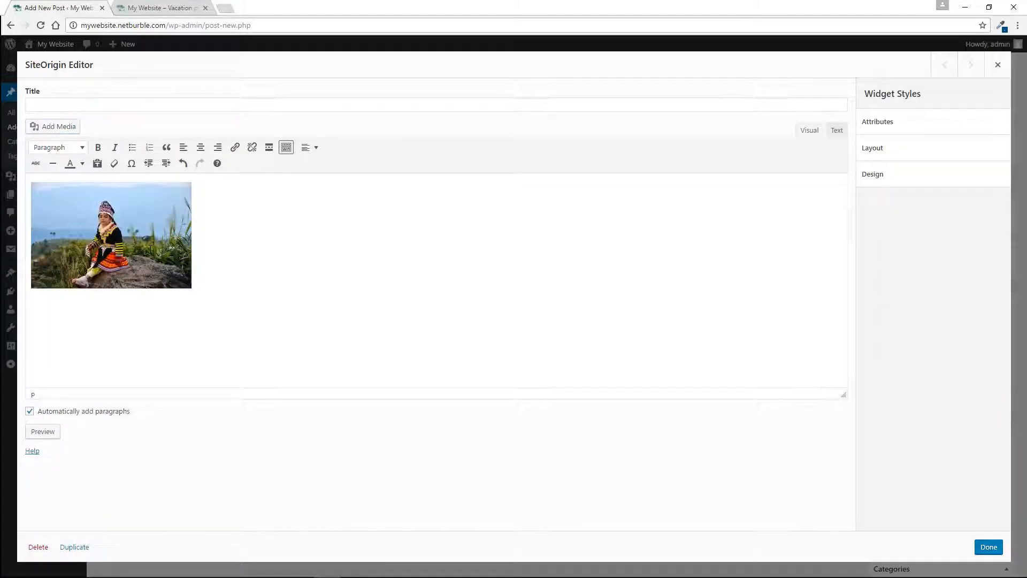
pyautogui.click(150, 249)
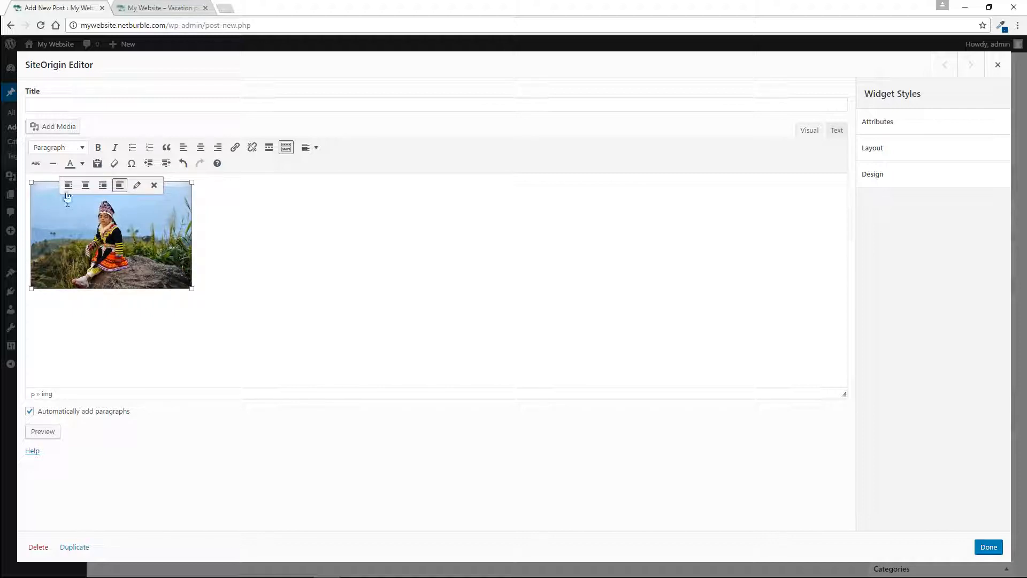
pyautogui.click(68, 186)
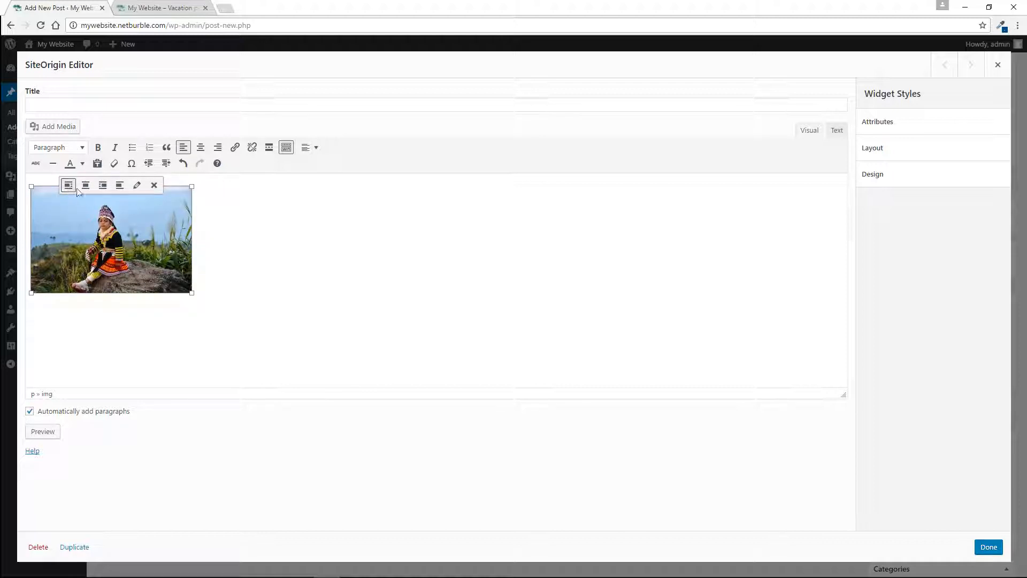
# - Type 'A young girl of north east Thailand in traditional dress.' beside the photo and save the widget
pyautogui.click(235, 201)
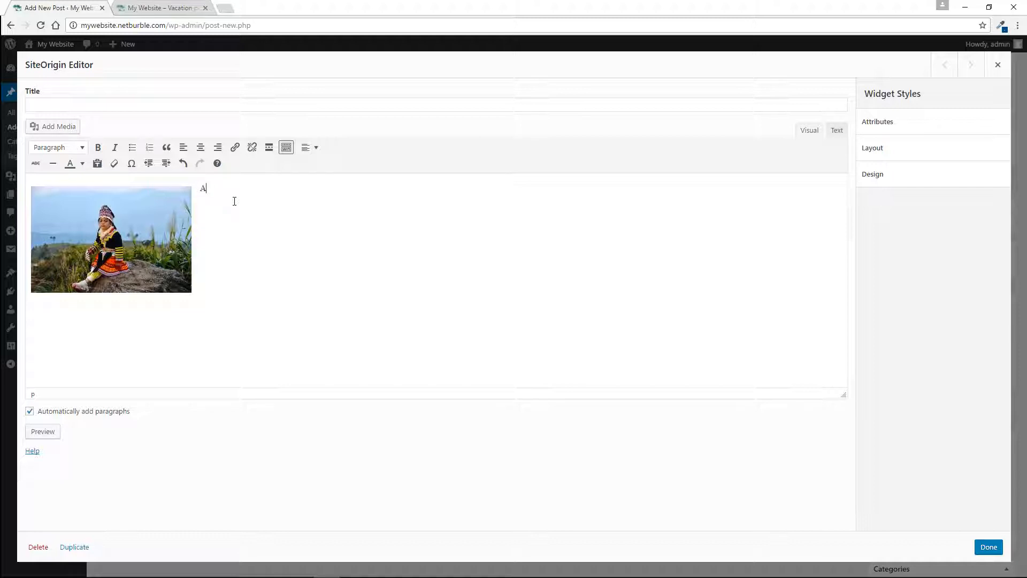
pyautogui.write('A young girl of north east Thailand in traditional dress.')
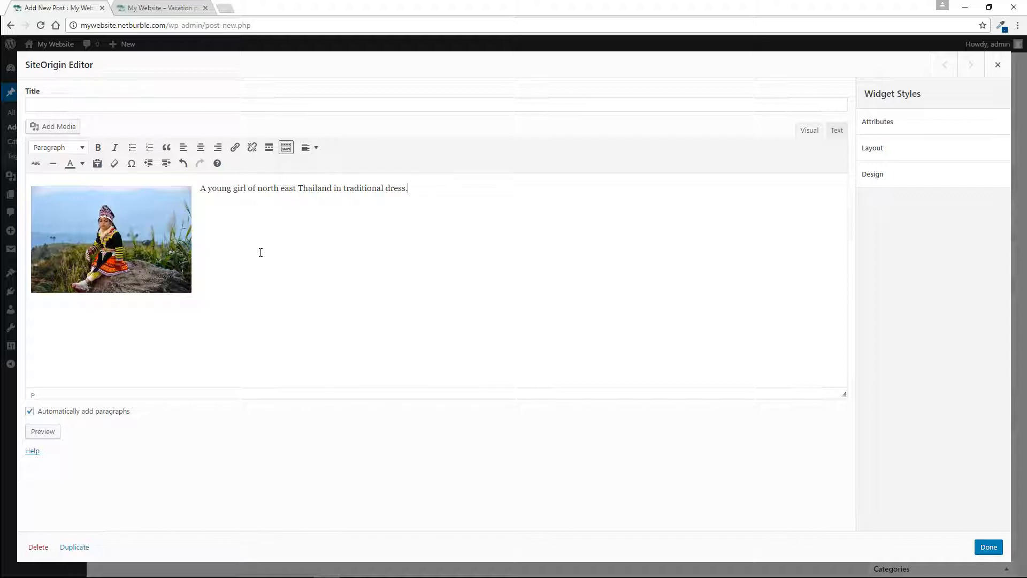
pyautogui.click(987, 548)
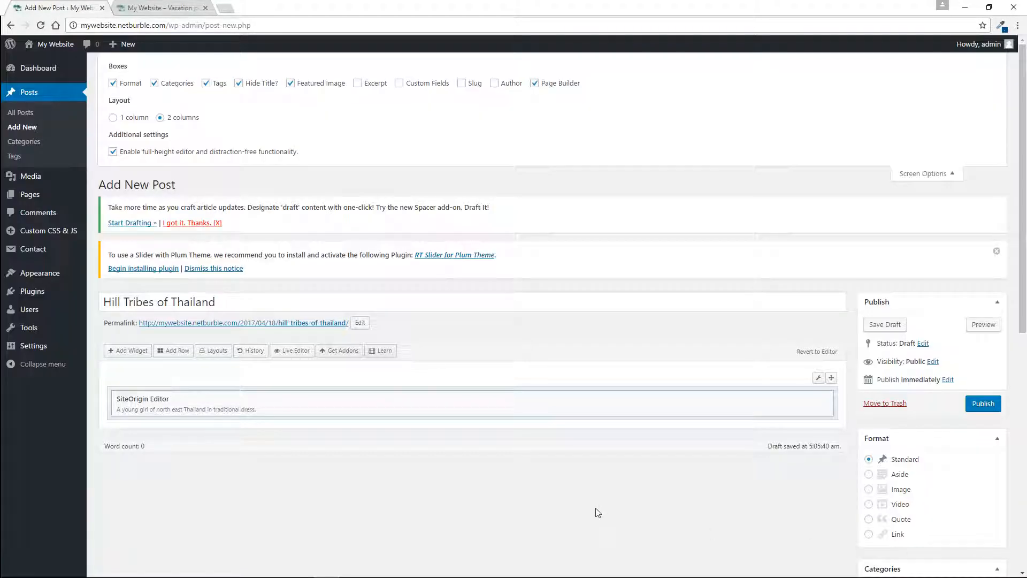
# - Publish the 'Hill Tribes of Thailand' post and return to the live website's tab
pyautogui.click(983, 405)
pyautogui.click(983, 404)
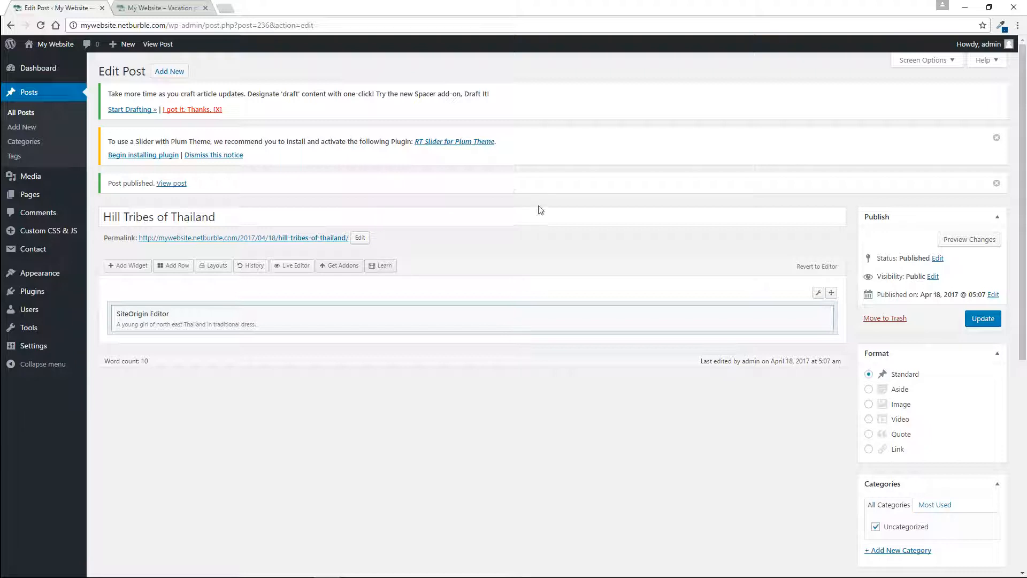
pyautogui.click(160, 9)
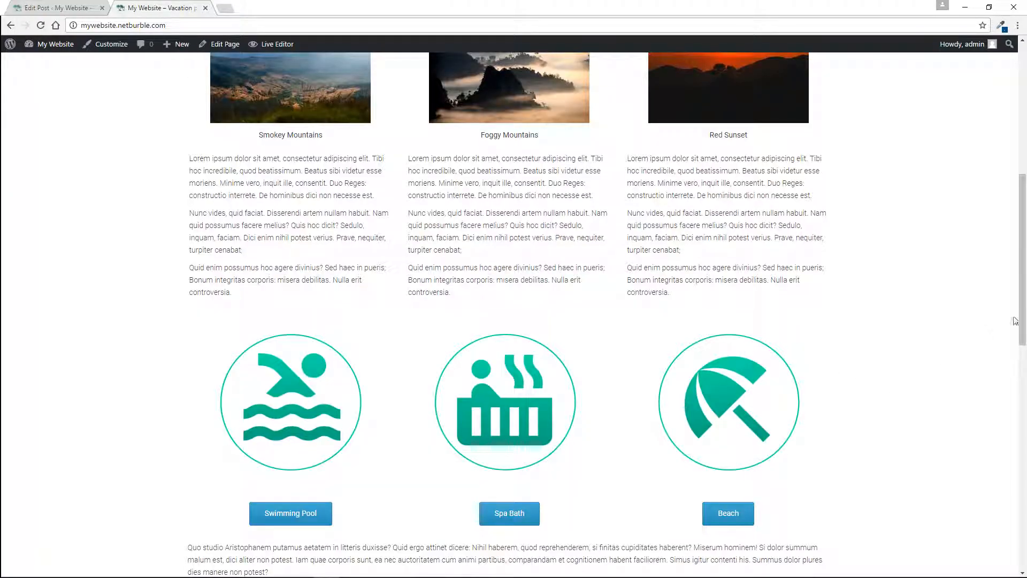
# - Reload the live site's home page to pick up the new post
pyautogui.moveTo(1022, 324); pyautogui.dragTo(1022, 193)
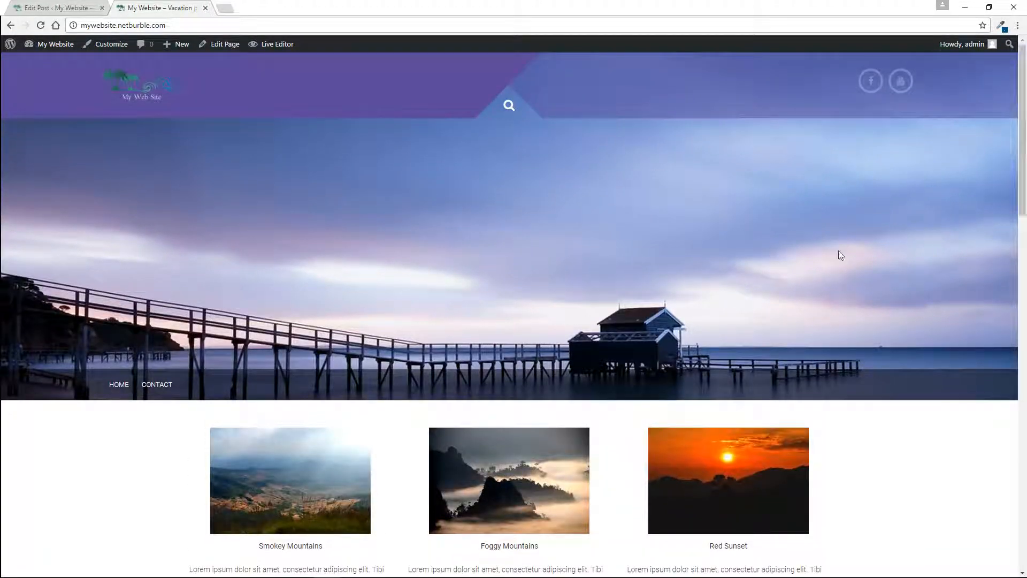
pyautogui.rightClick(136, 460)
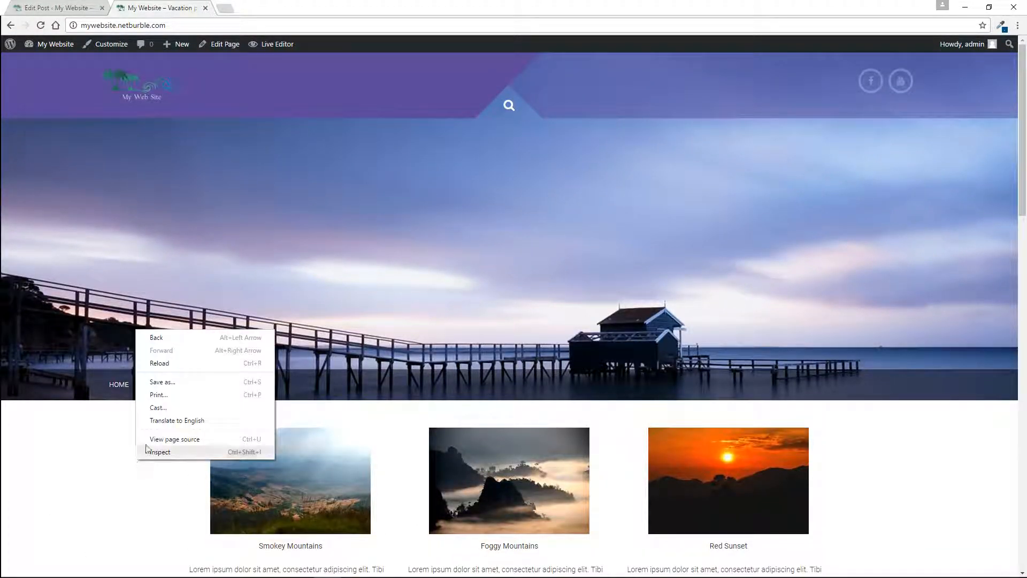
pyautogui.click(159, 364)
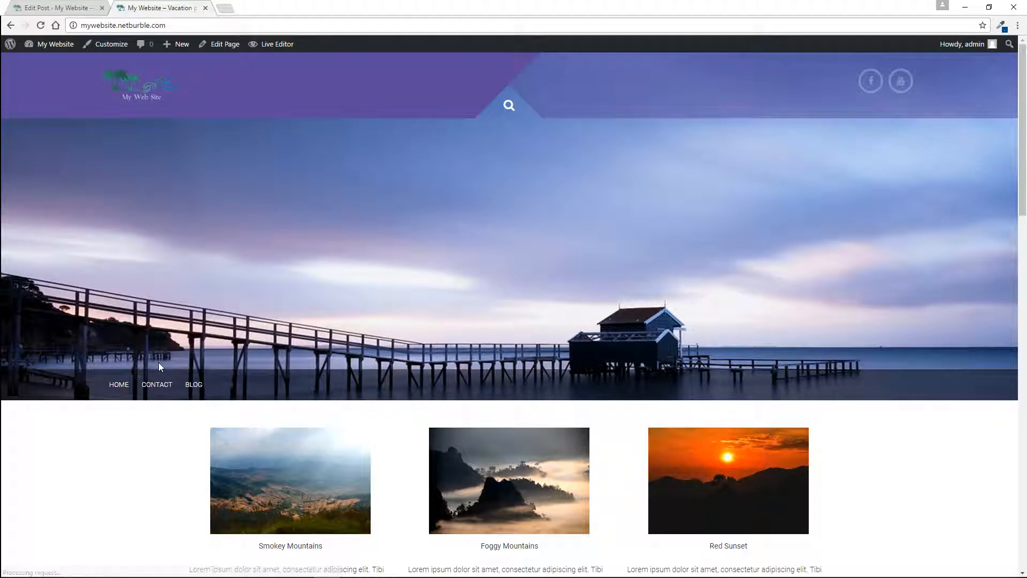
# - Go to the Blog page and check the 18 APR 'Hill Tribes of Thailand' post leads the grid
pyautogui.click(193, 385)
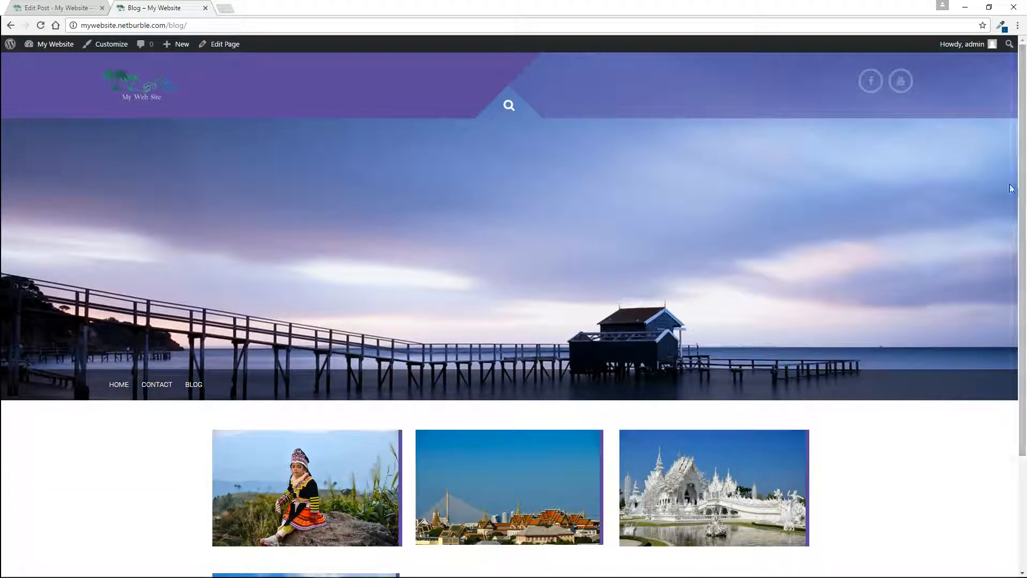
pyautogui.moveTo(1024, 180); pyautogui.dragTo(1026, 292)
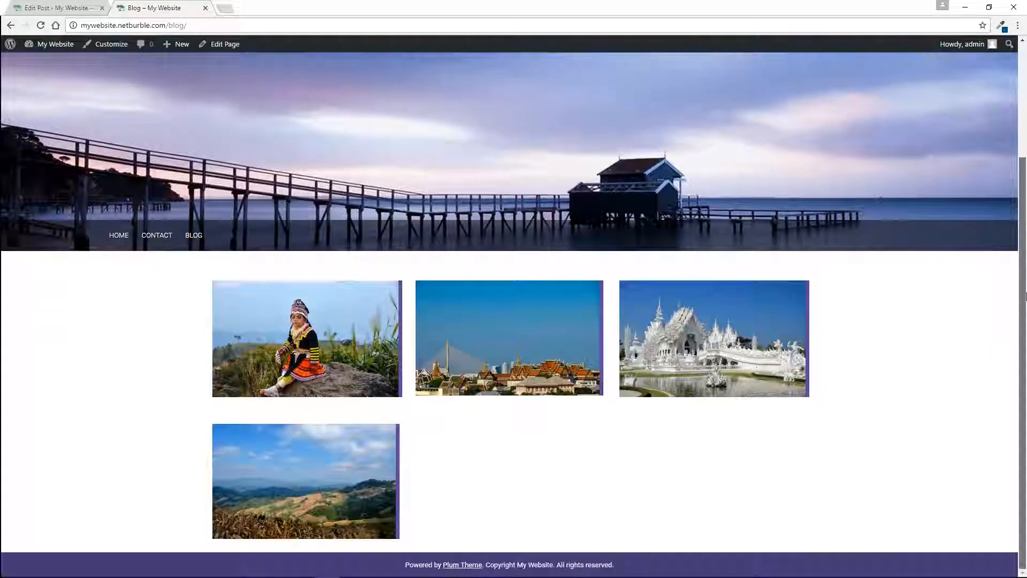
pyautogui.moveTo(324, 356)
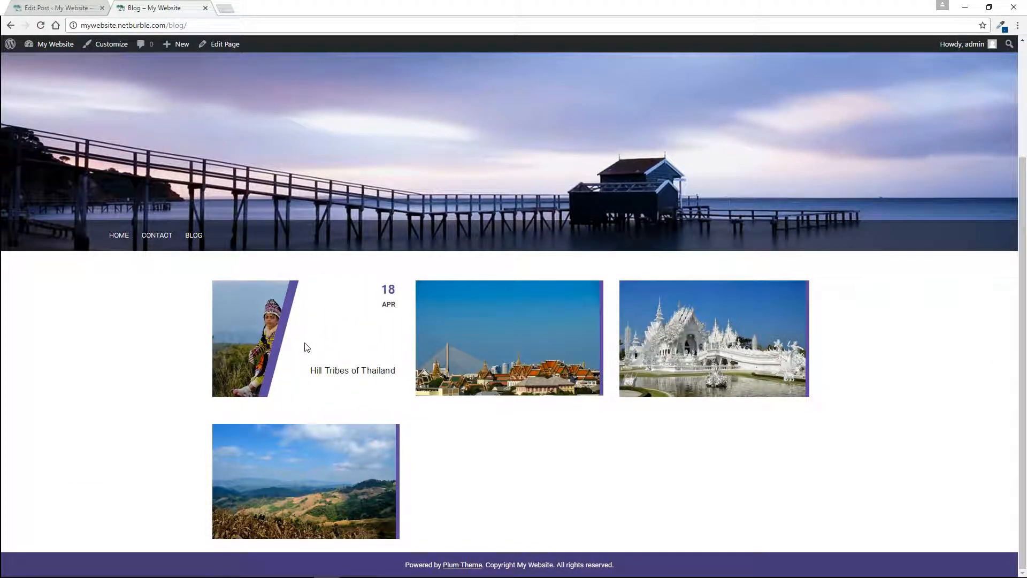
pyautogui.moveTo(491, 343)
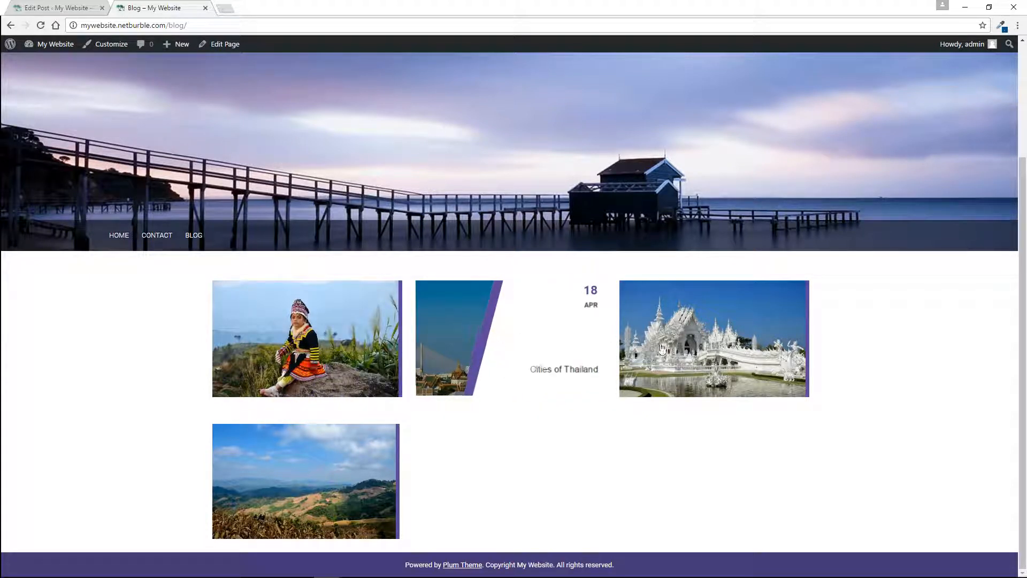
pyautogui.moveTo(717, 347)
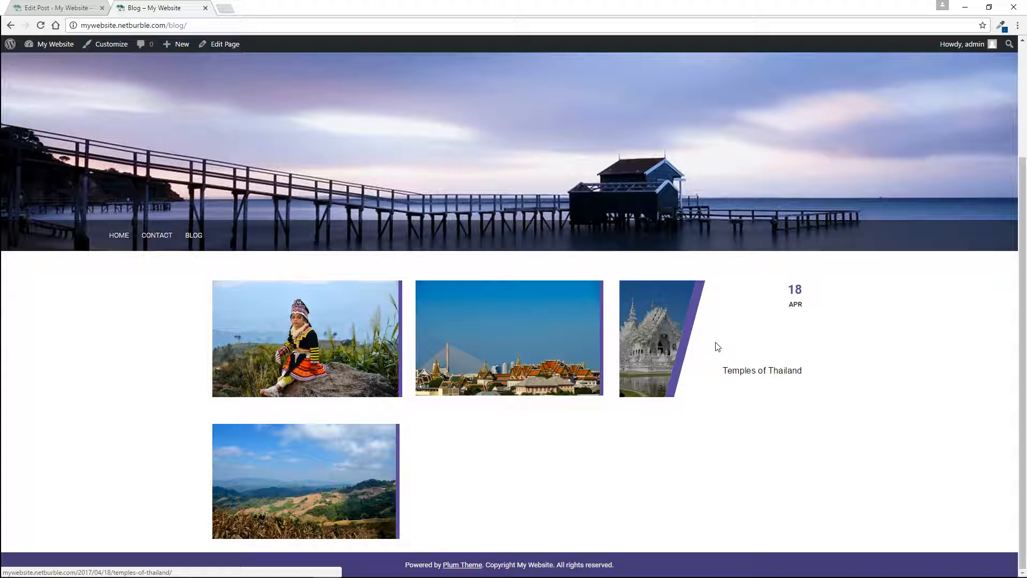
pyautogui.moveTo(314, 478)
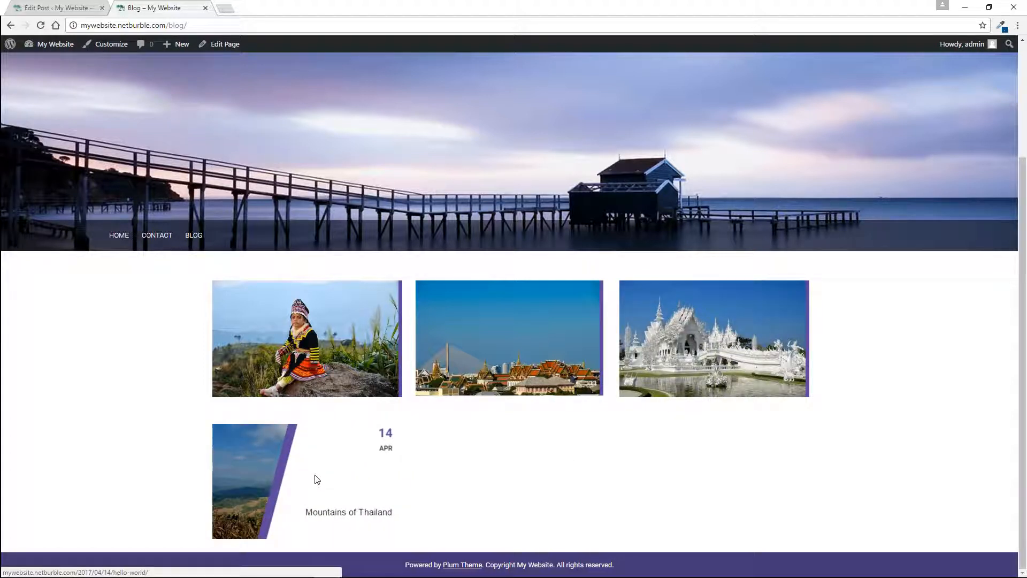
pyautogui.moveTo(295, 343)
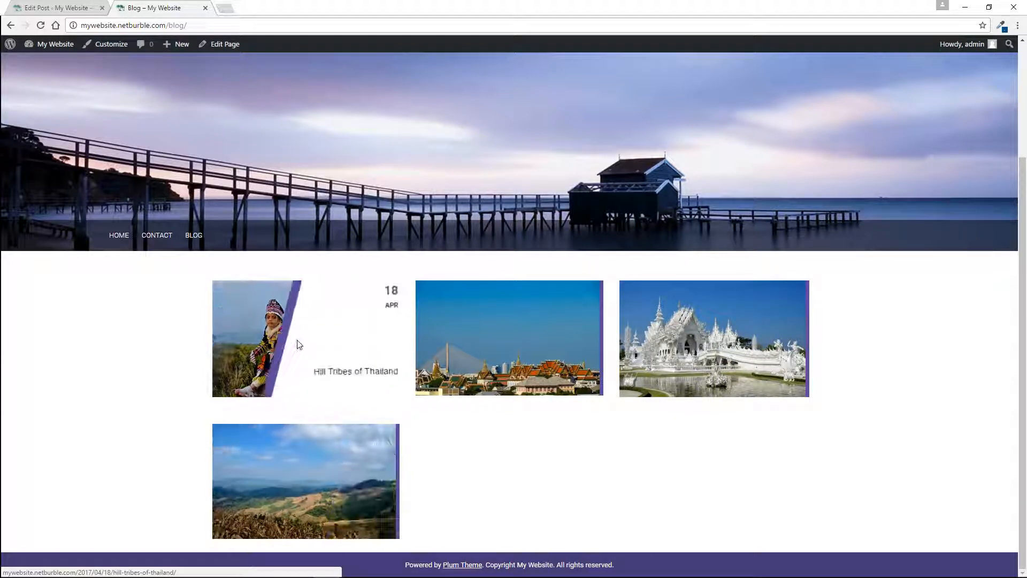
pyautogui.click(273, 336)
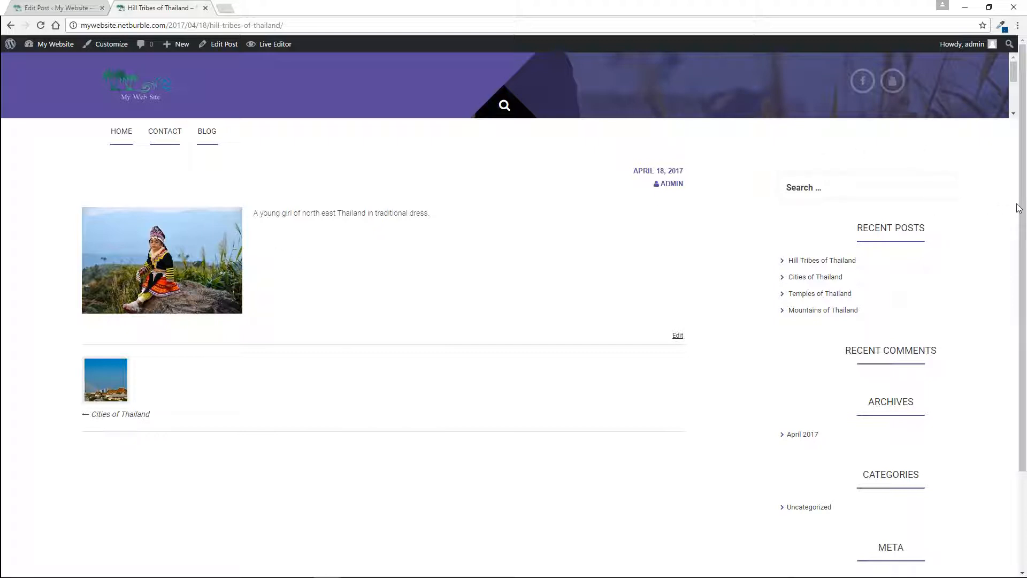
pyautogui.moveTo(1019, 211); pyautogui.dragTo(1021, 239)
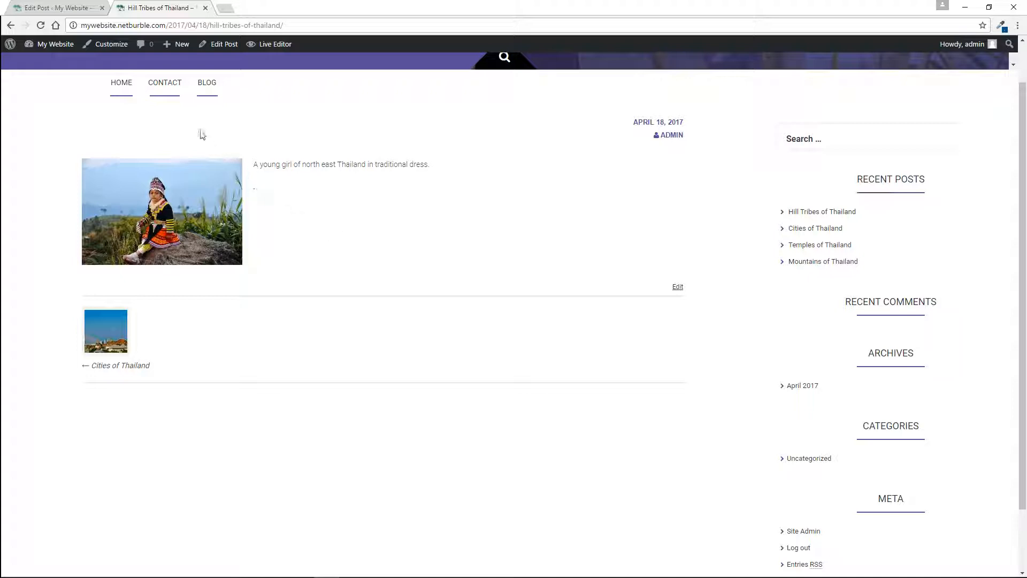
pyautogui.click(207, 84)
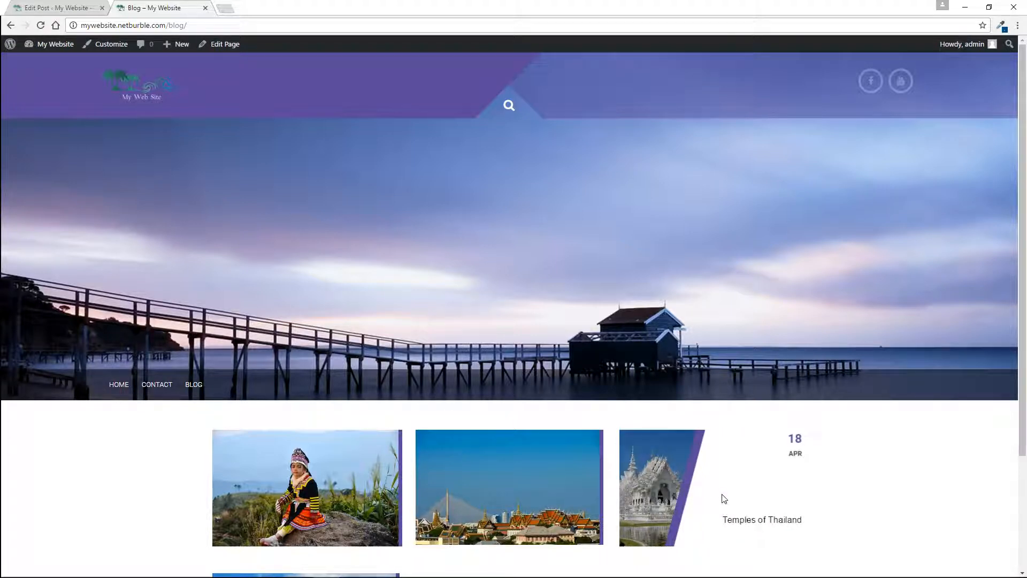
pyautogui.click(651, 487)
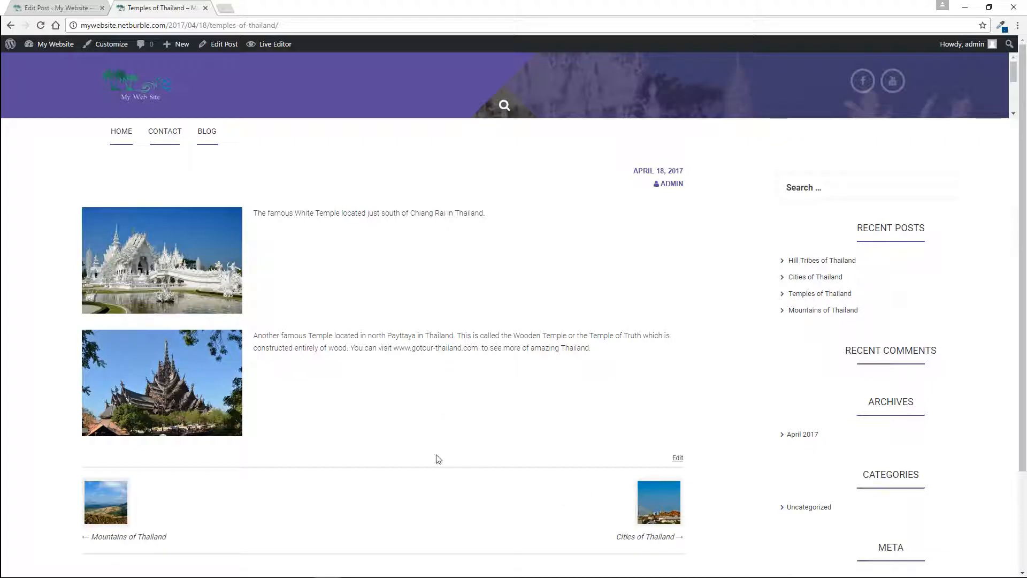
pyautogui.click(652, 539)
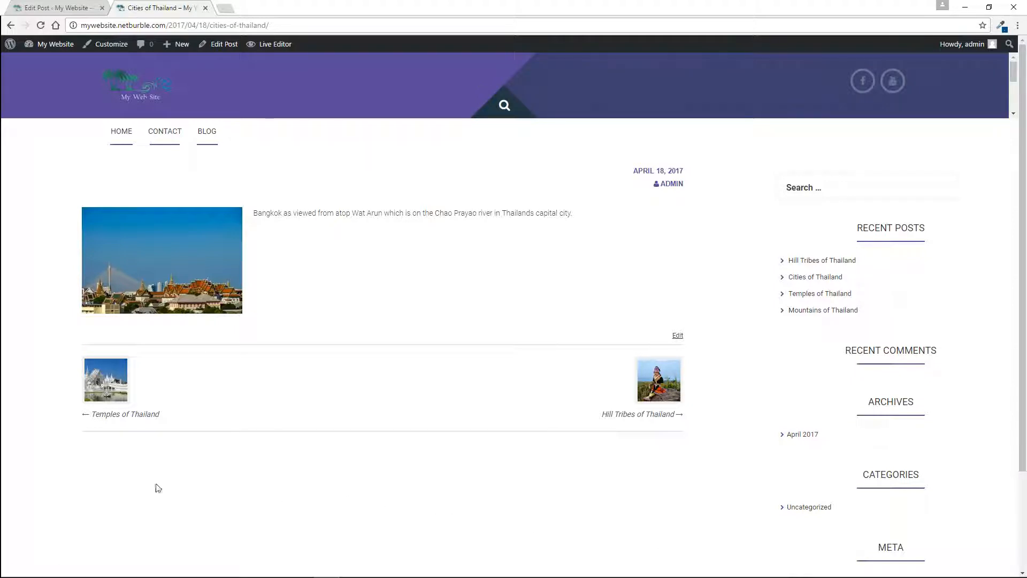
pyautogui.click(139, 414)
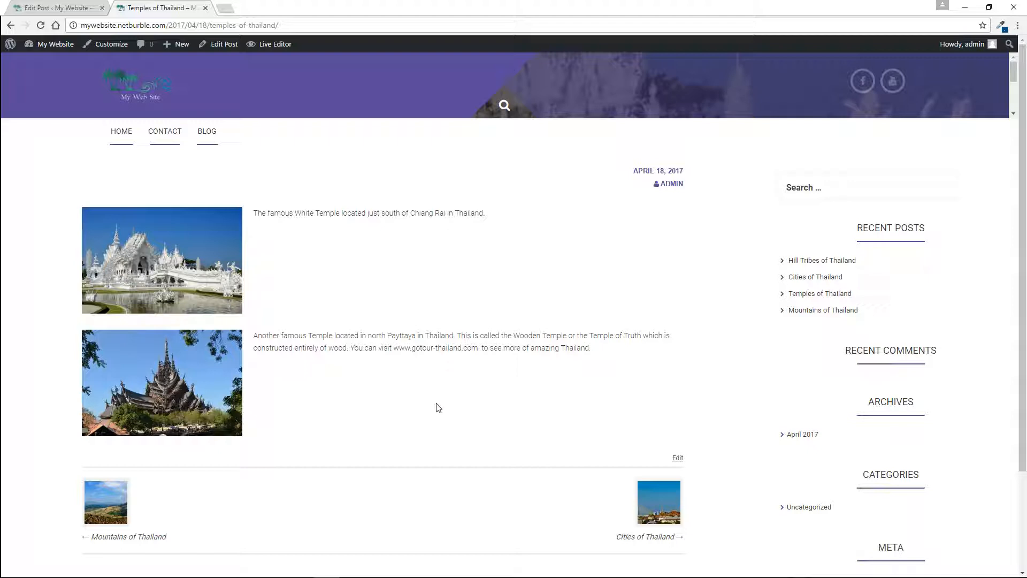
pyautogui.click(206, 134)
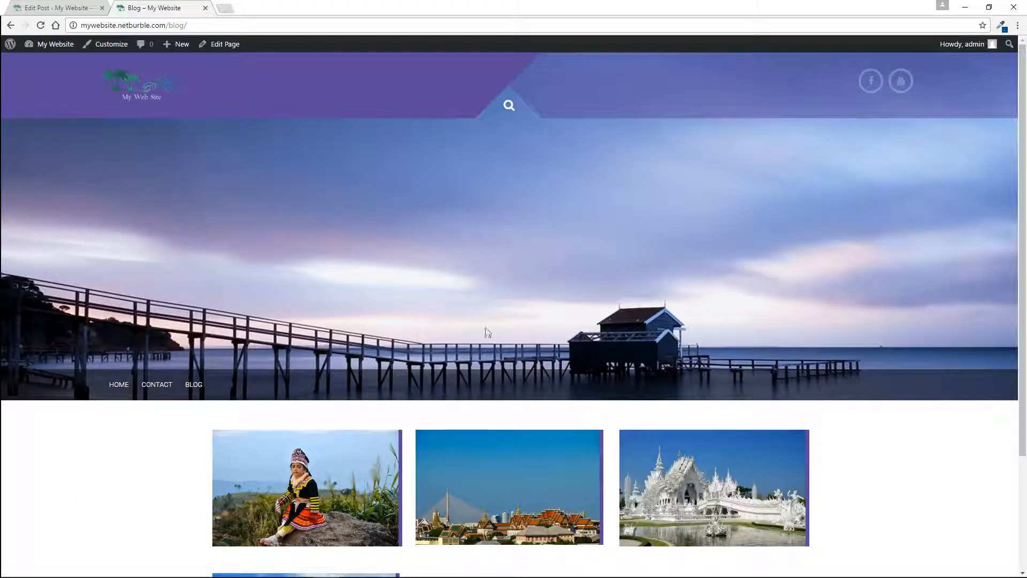
pyautogui.moveTo(1021, 302); pyautogui.dragTo(1025, 432)
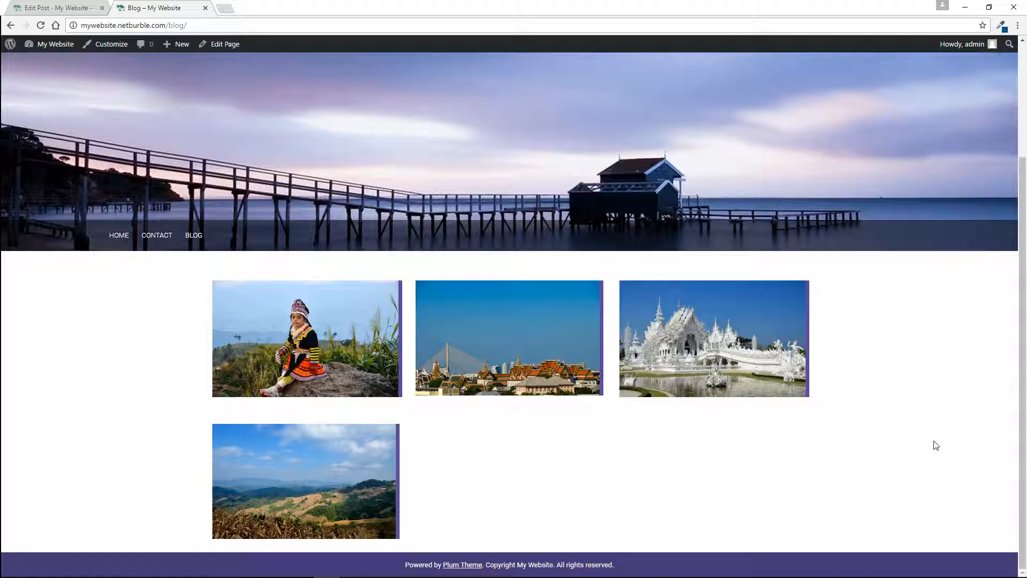